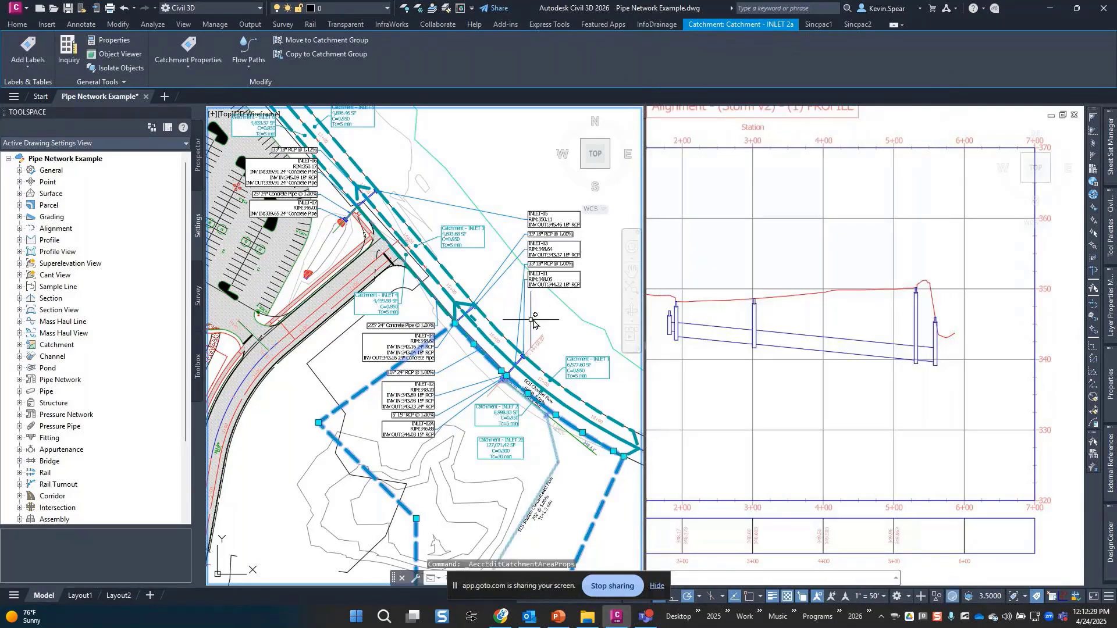
Select the whole Storm v2 network from Prospector's Pipe Networks > Networks list.
key(Escape)
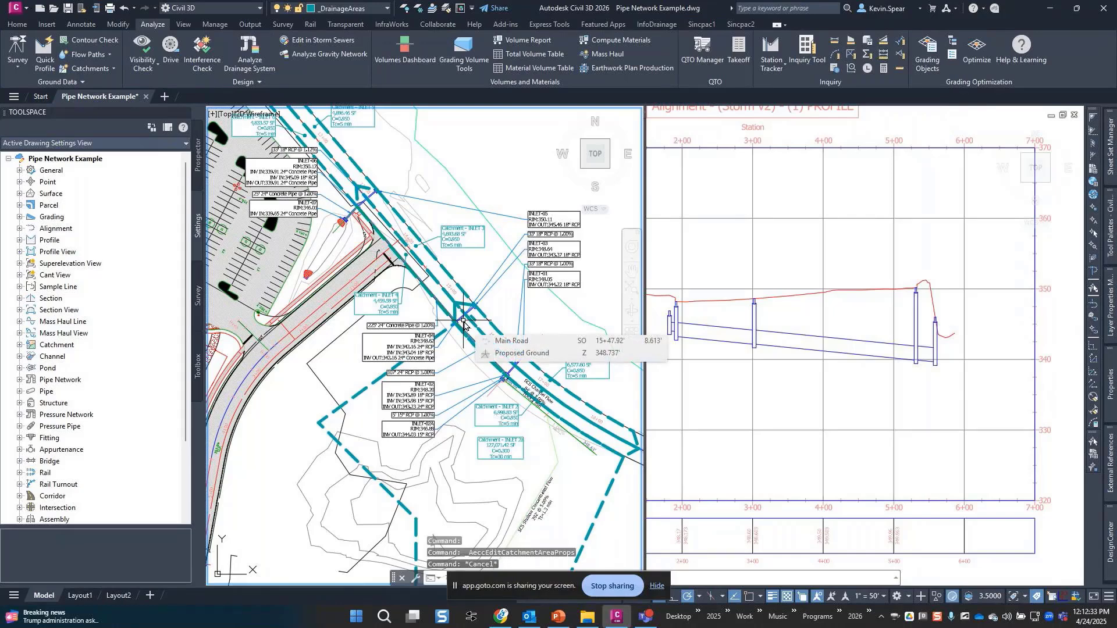
click(659, 592)
middle_drag(391, 316, 391, 328)
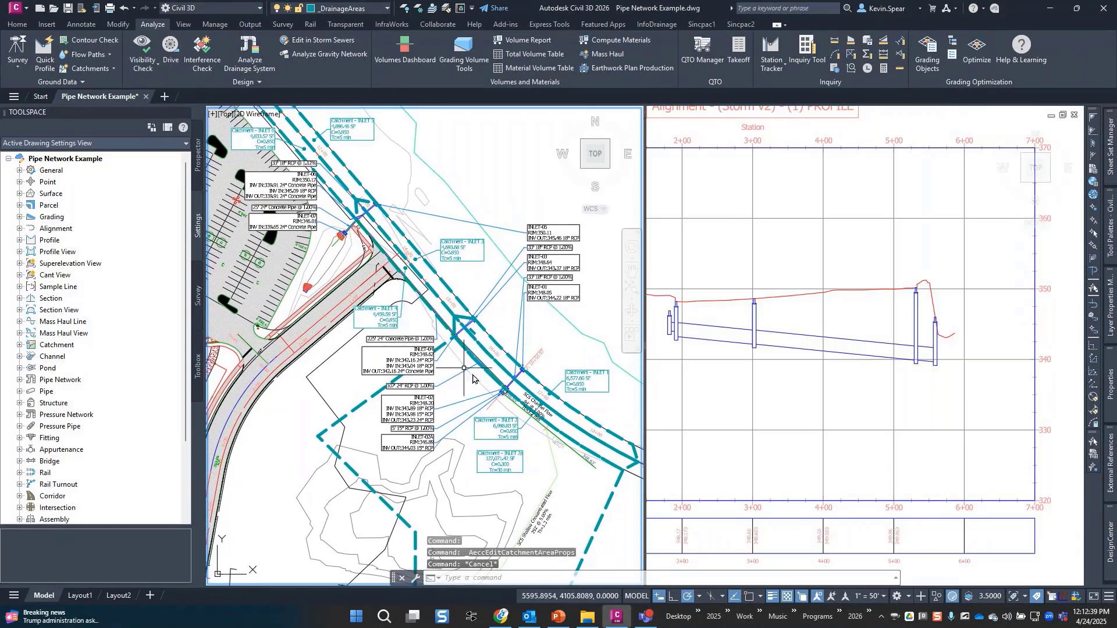
scroll(483, 389, up, 2)
click(198, 154)
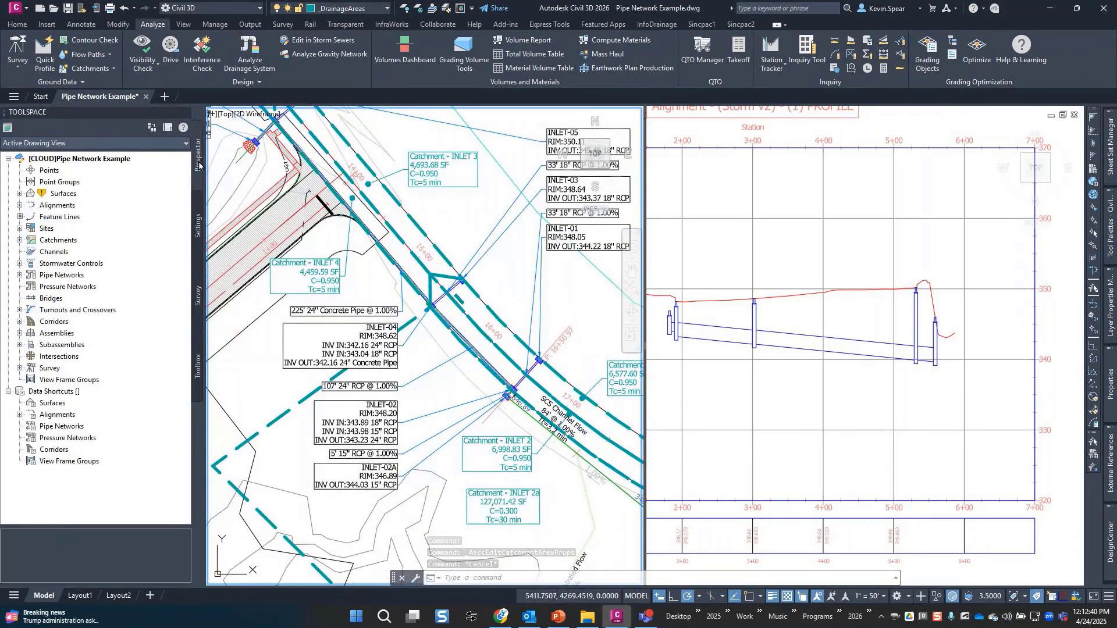
double_click(53, 275)
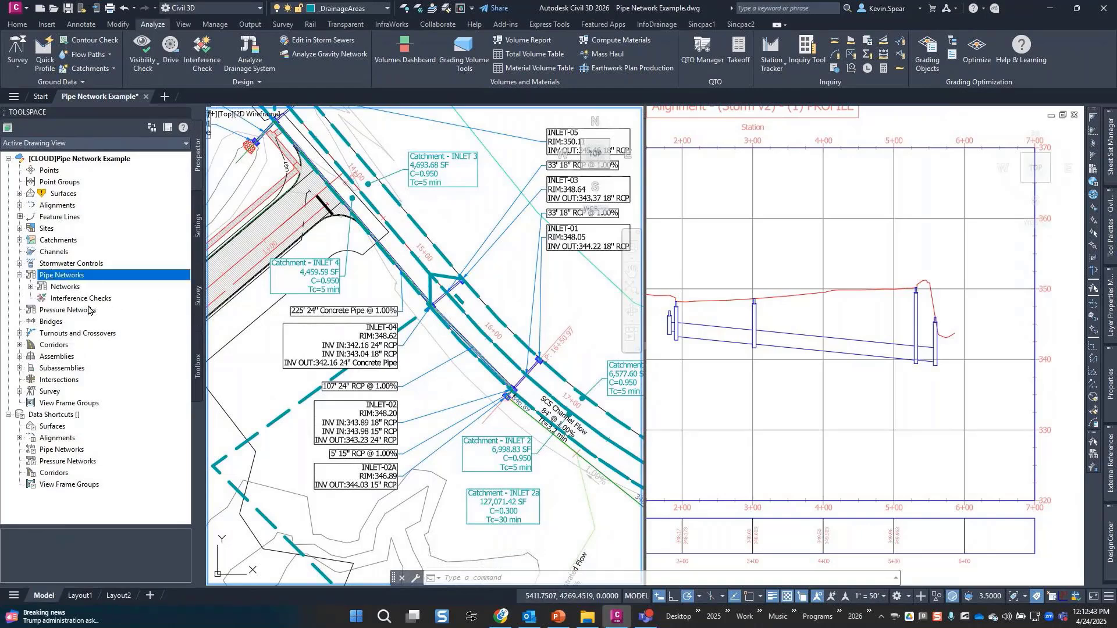
click(69, 288)
double_click(69, 288)
right_click(69, 299)
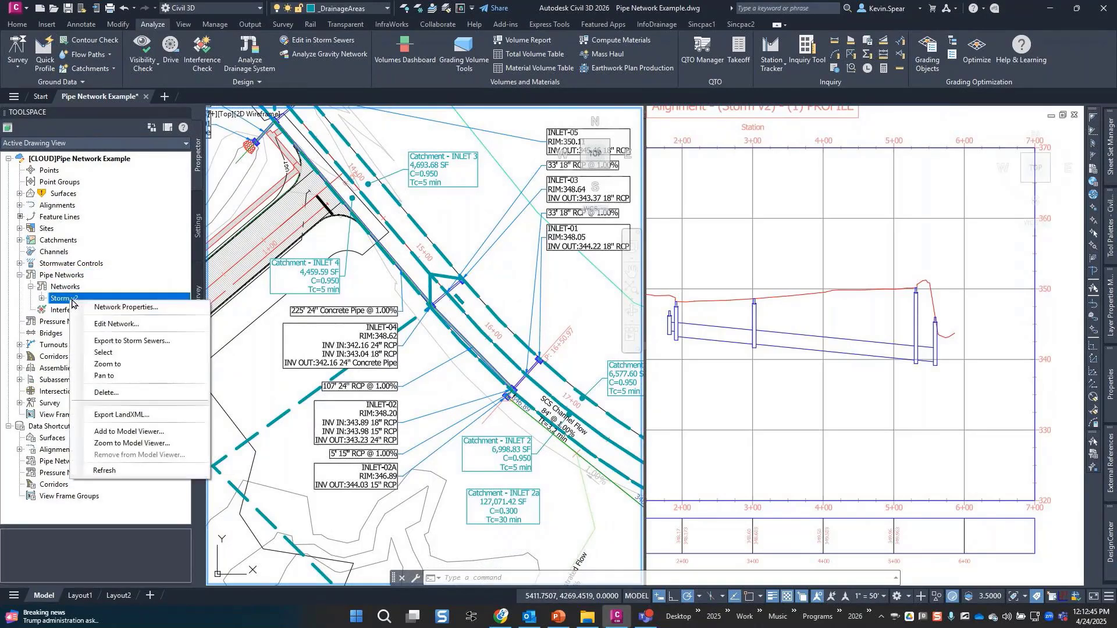
click(165, 353)
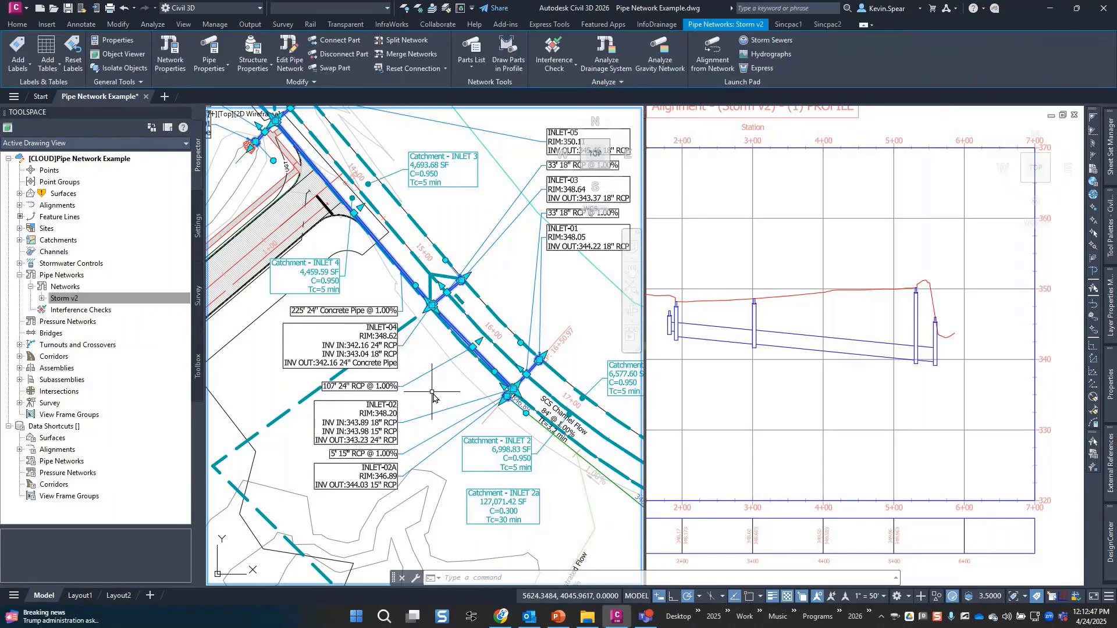
Add the selected Storm v2 network to the Model Viewer, placed and enlarged over the profile view.
right_click(436, 398)
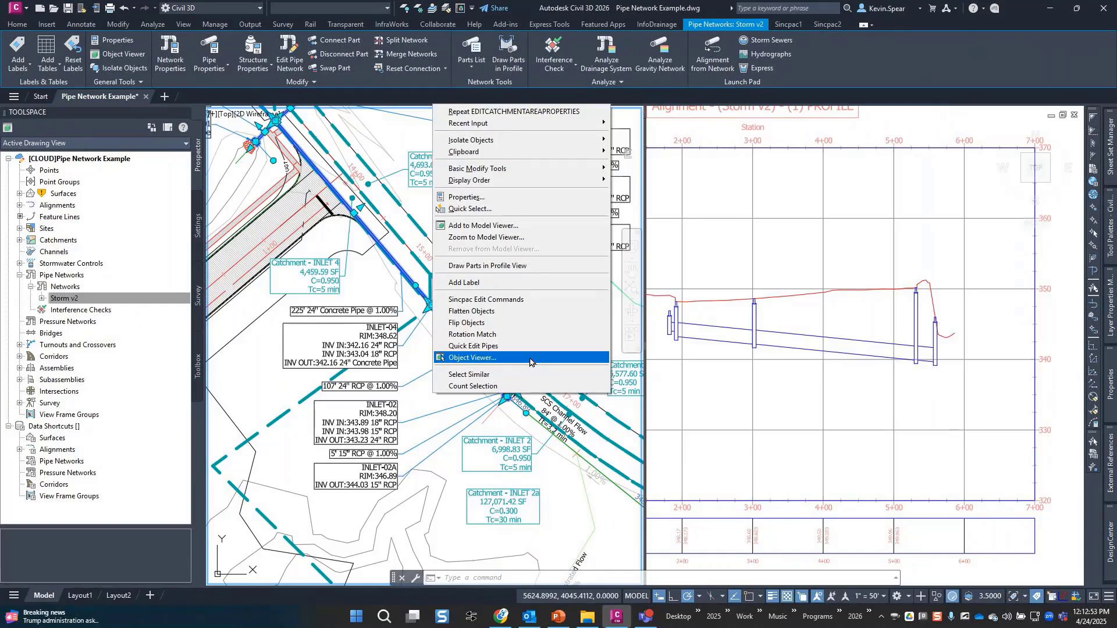
click(564, 230)
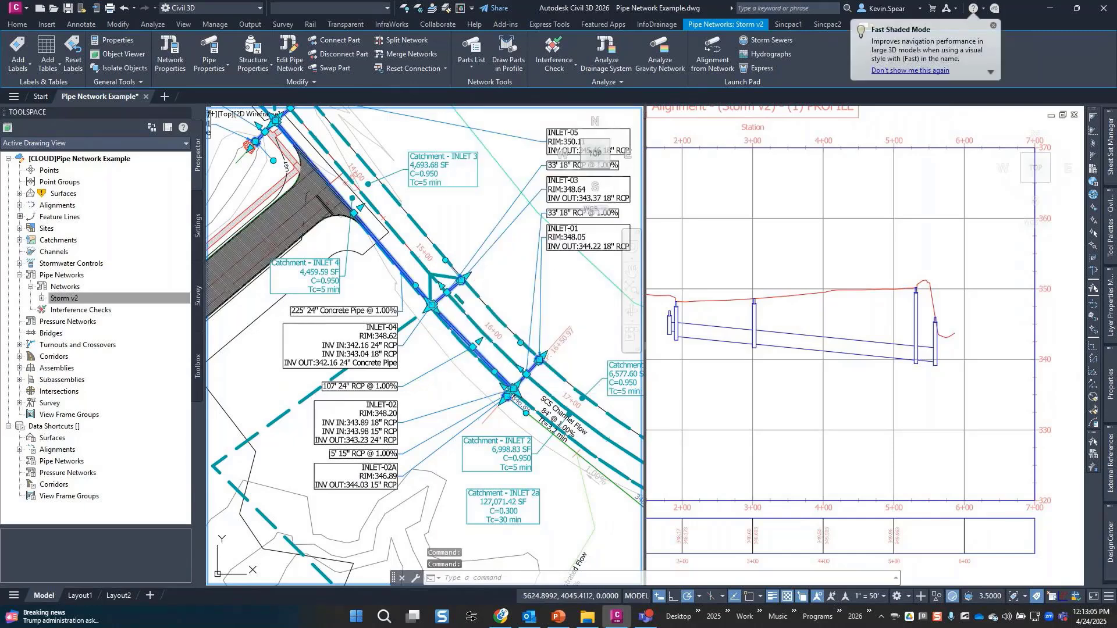
drag(35, 146, 808, 102)
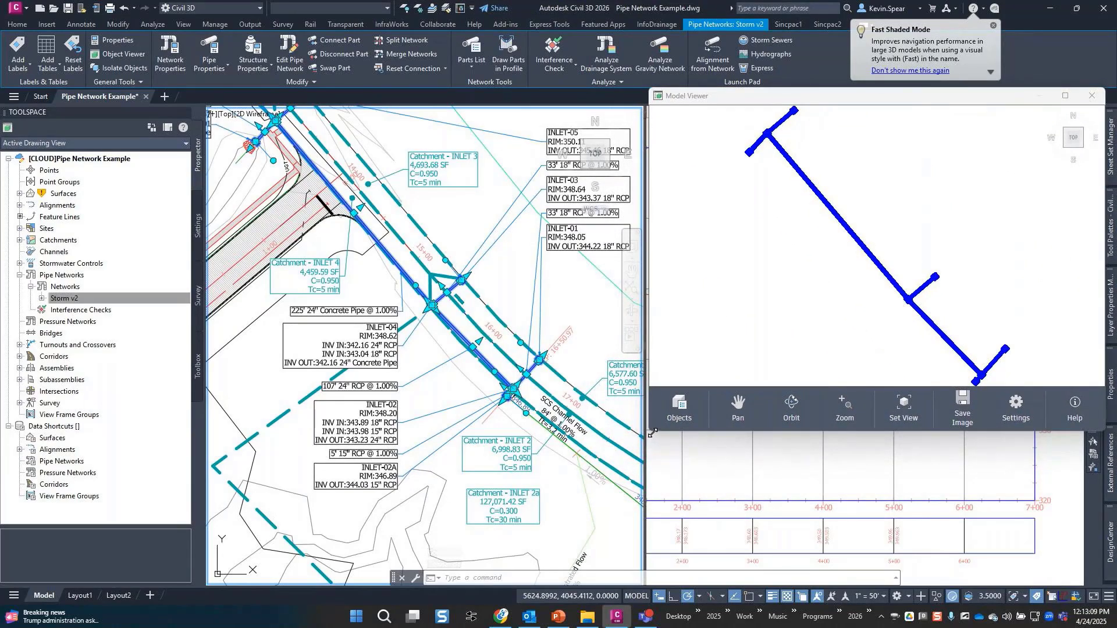
drag(653, 434, 651, 571)
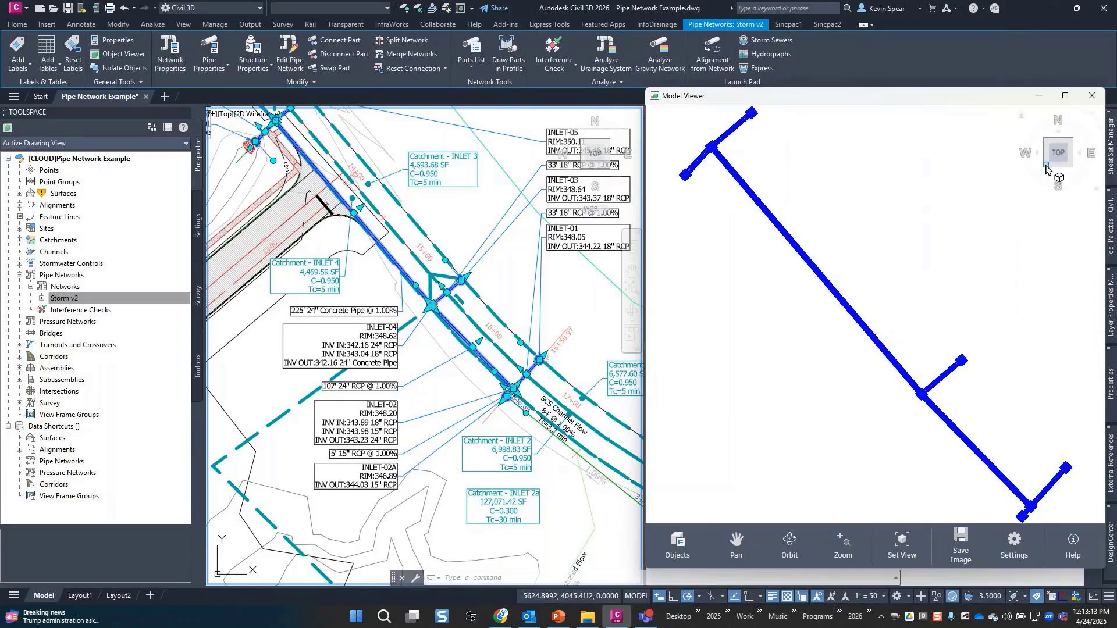
Orbit the pipe network in the Model Viewer to an oblique isometric 3D view.
click(1047, 166)
drag(878, 416, 760, 376)
drag(938, 383, 903, 417)
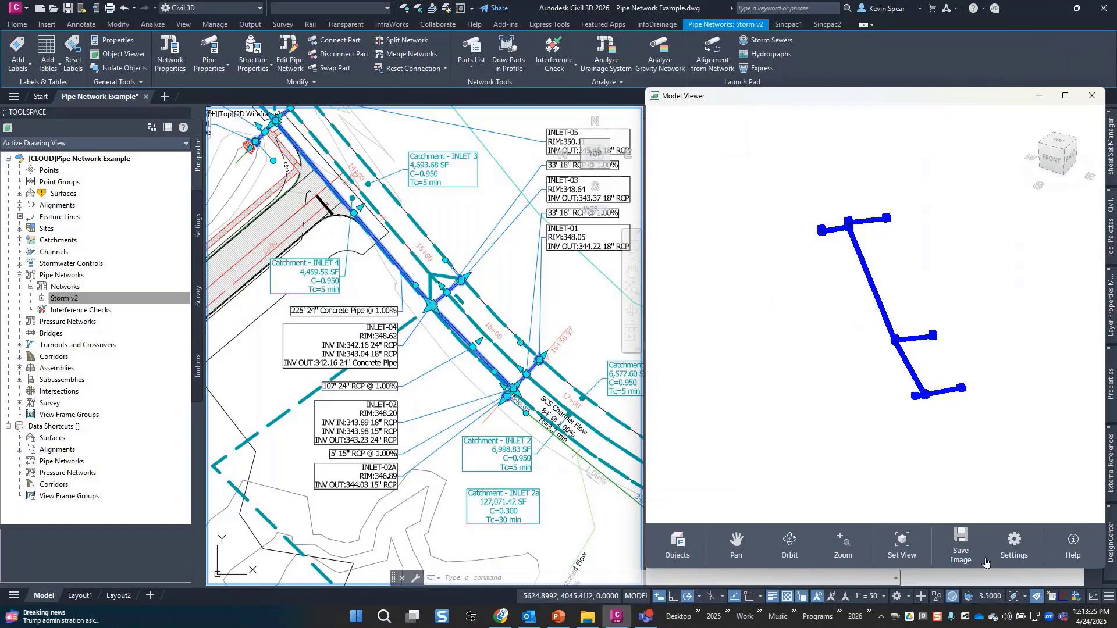
Preview the Model Viewer's Conceptual, Wireframe and Hidden visual styles.
click(1010, 557)
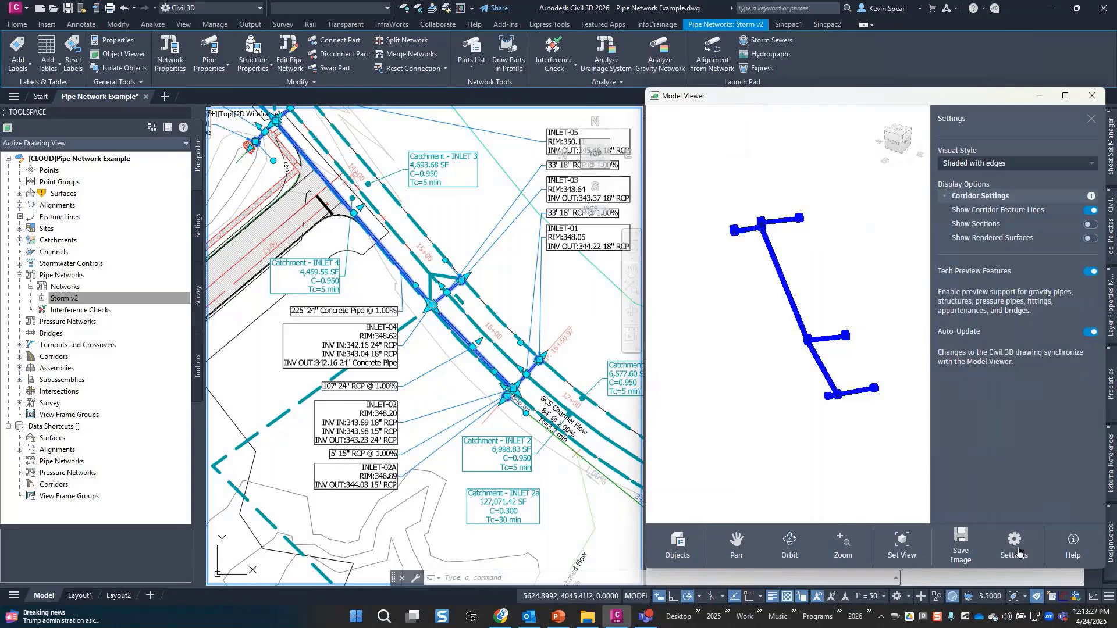
click(1024, 166)
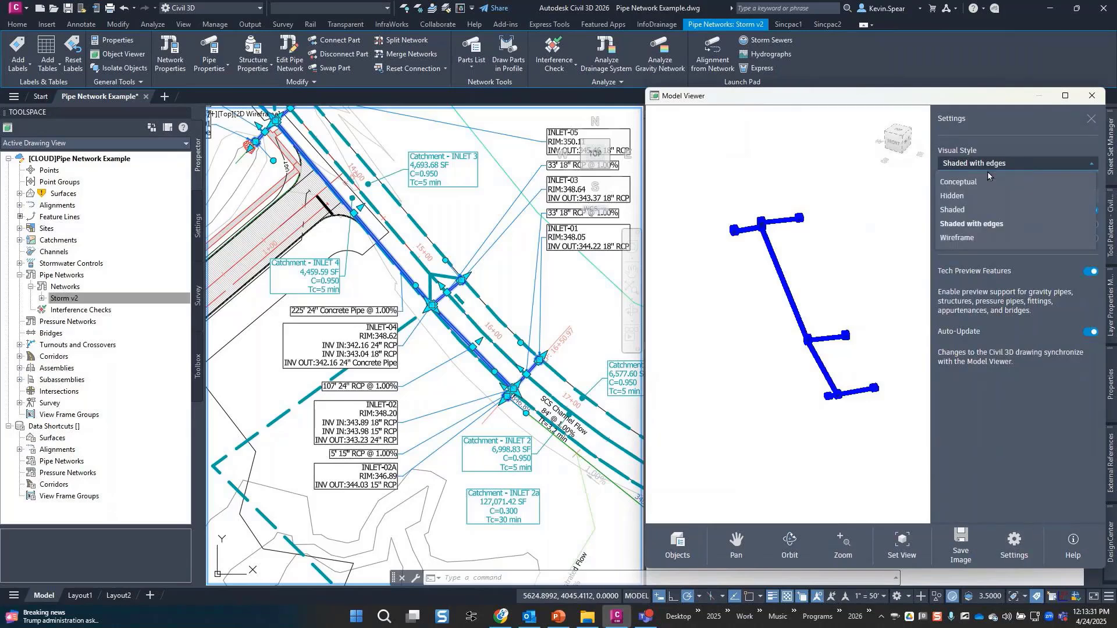
click(960, 181)
click(989, 165)
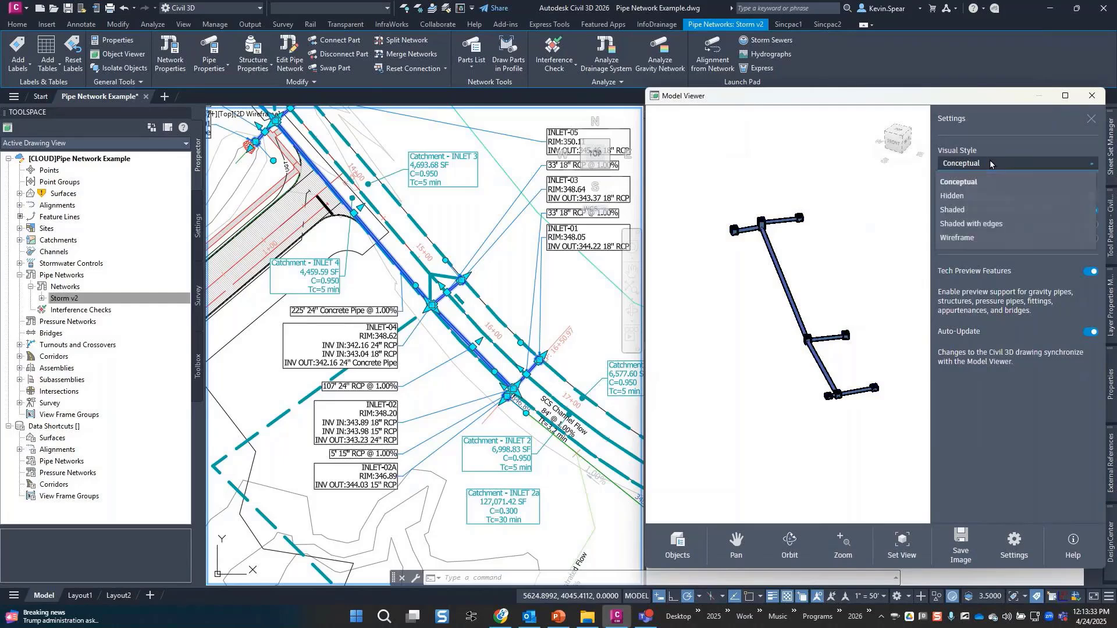
click(973, 239)
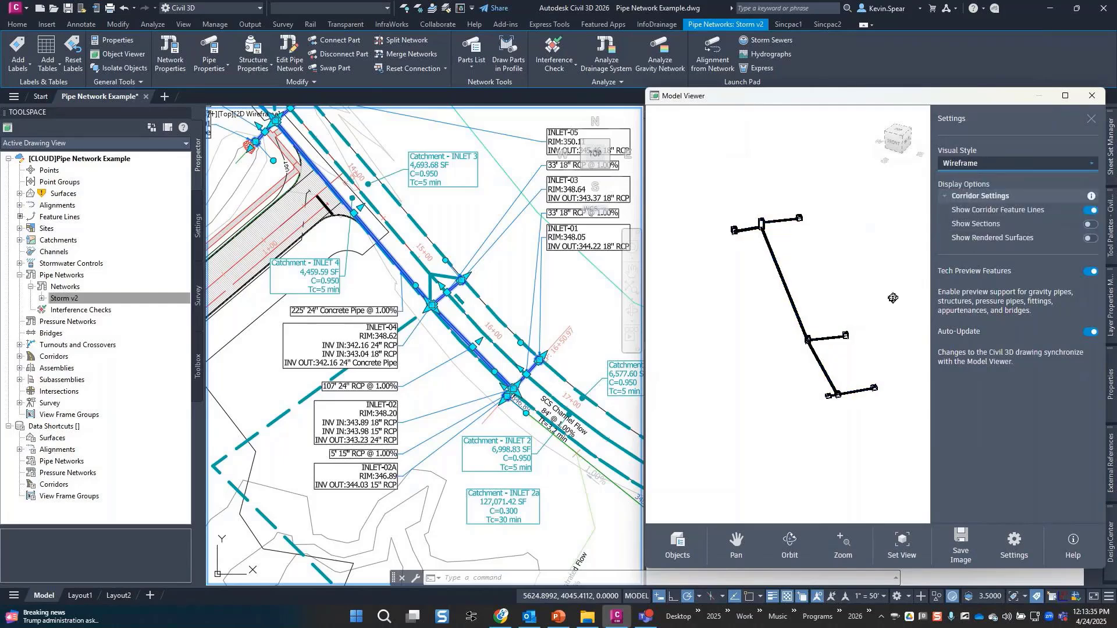
scroll(841, 416, up, 10)
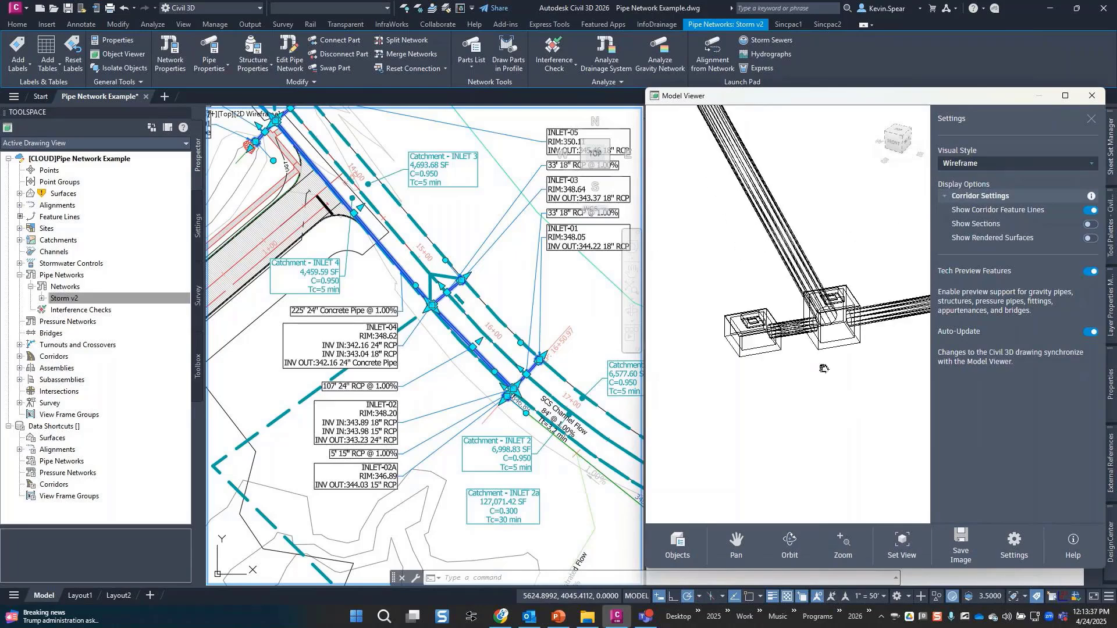
click(990, 165)
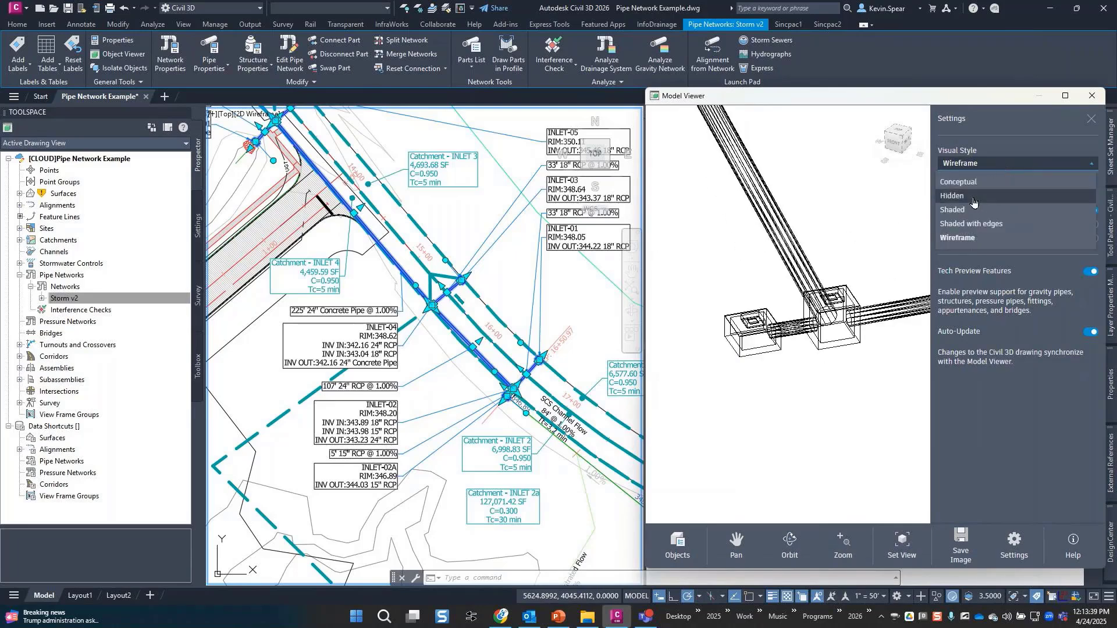
click(974, 198)
Settle on the Shaded visual style and close the Model Viewer settings.
click(974, 169)
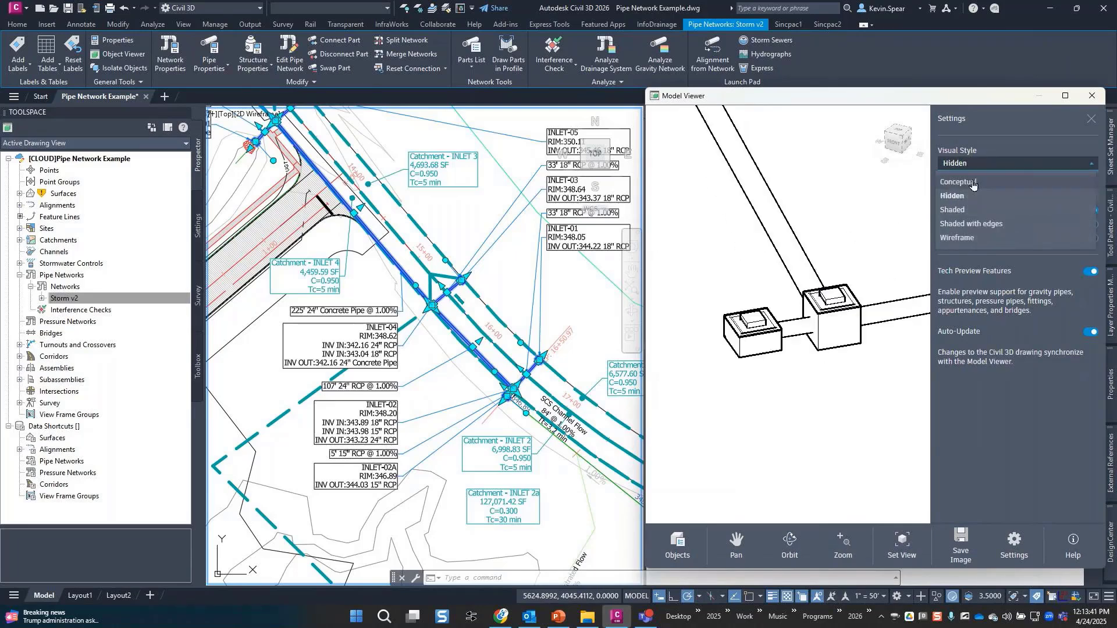
click(975, 185)
click(981, 167)
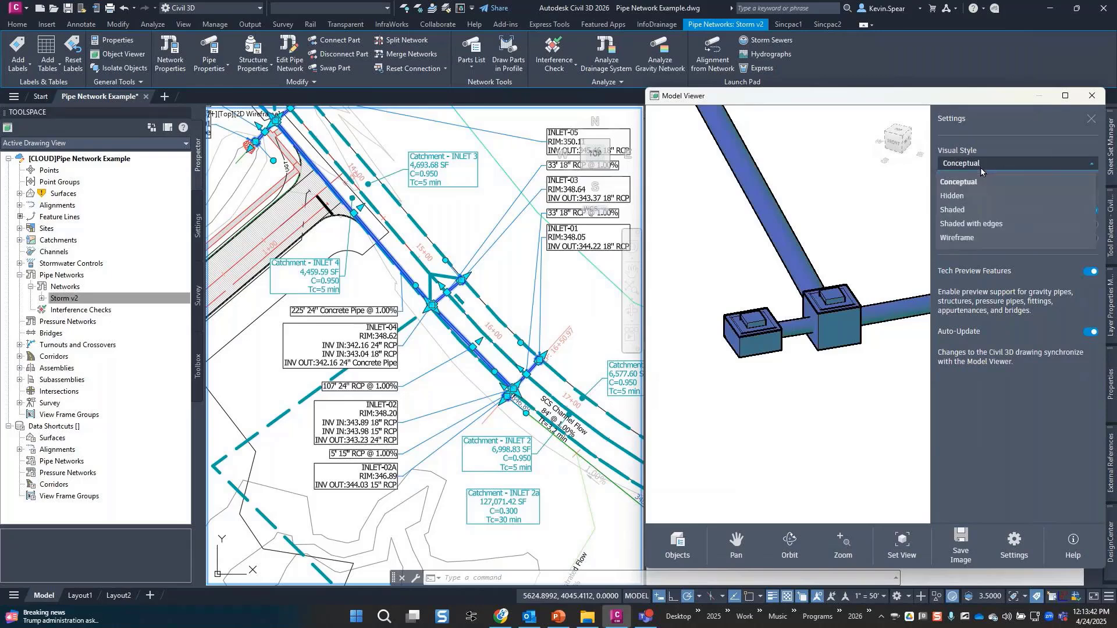
click(978, 212)
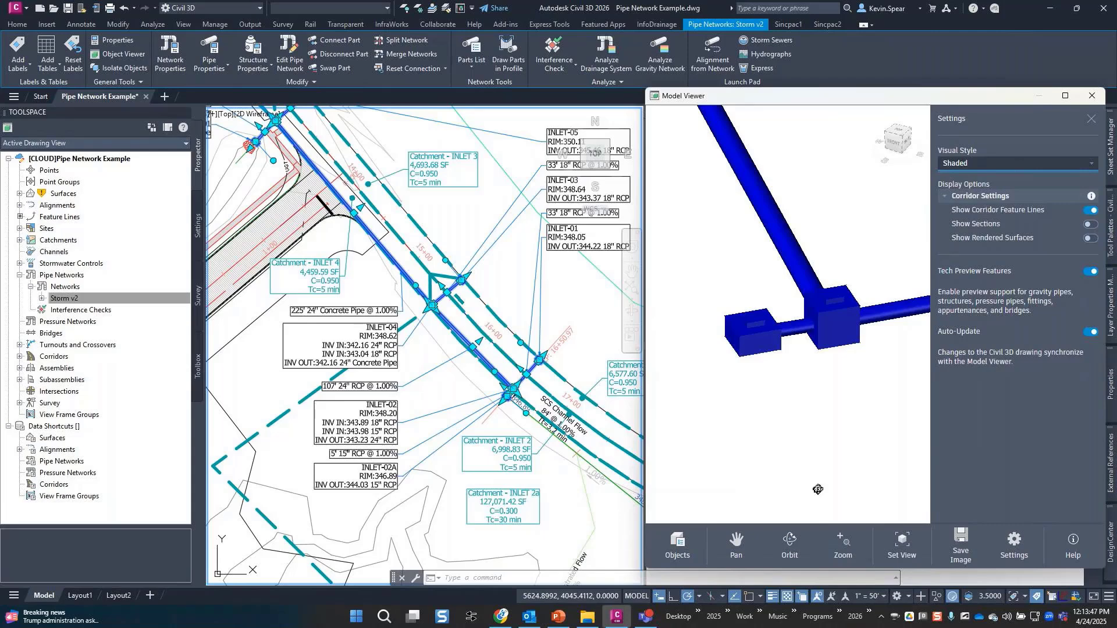
click(1015, 553)
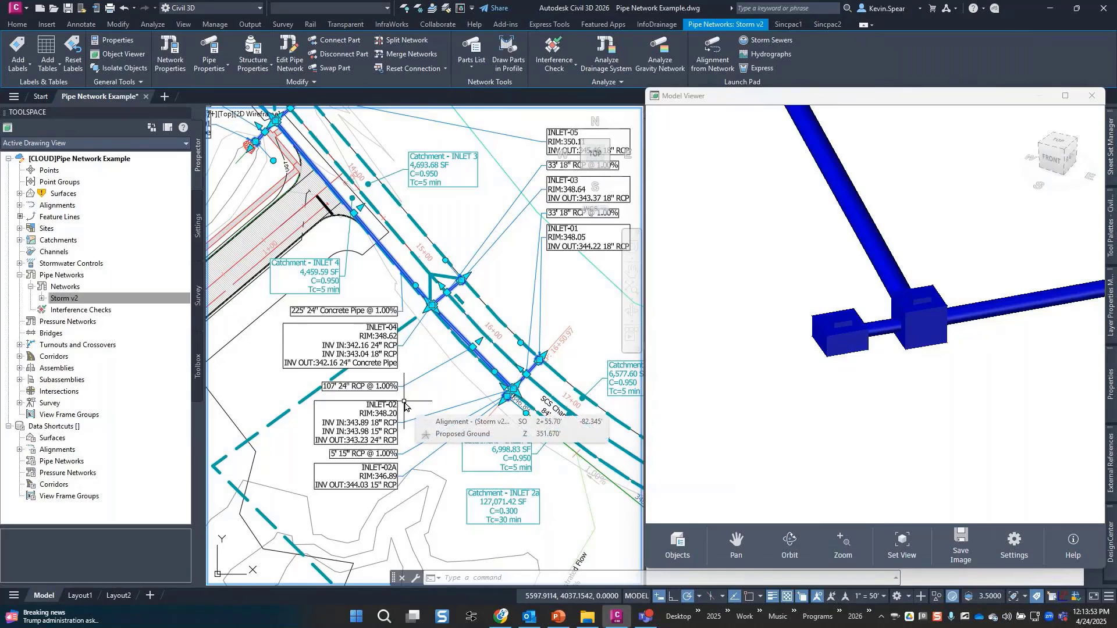
Select the Proposed Ground surface from Prospector and add it to the Model Viewer.
key(Escape)
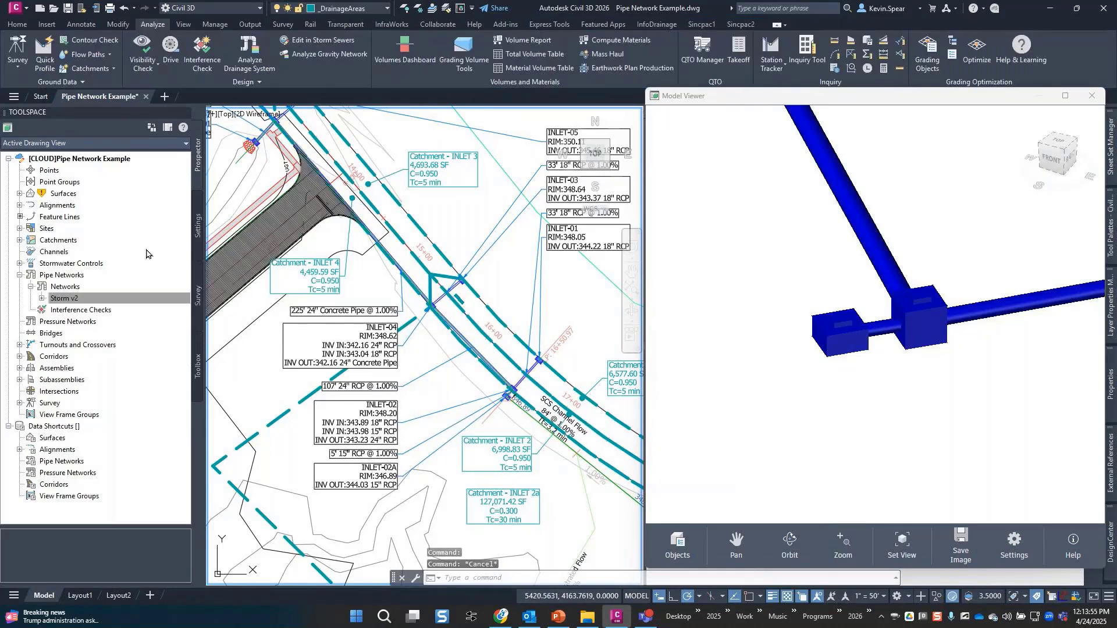
click(20, 194)
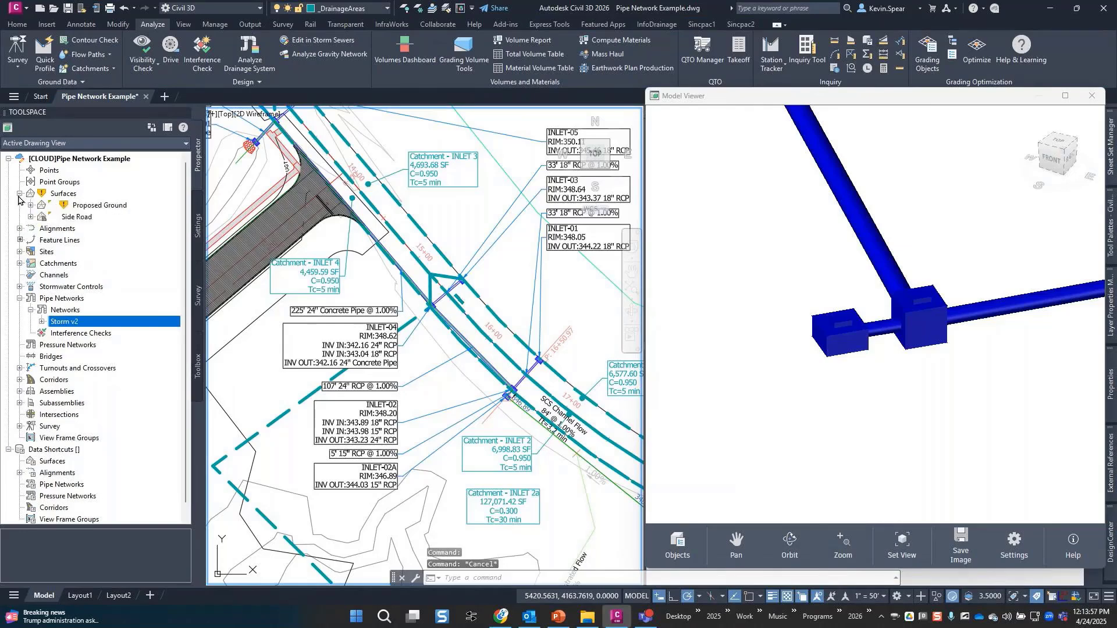
right_click(100, 206)
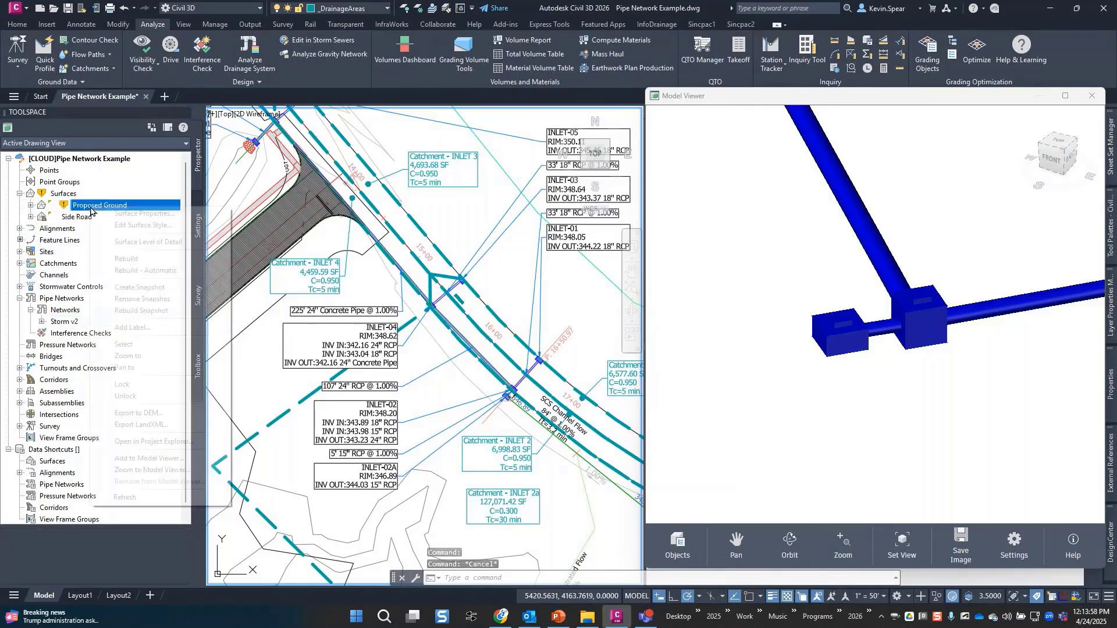
click(168, 345)
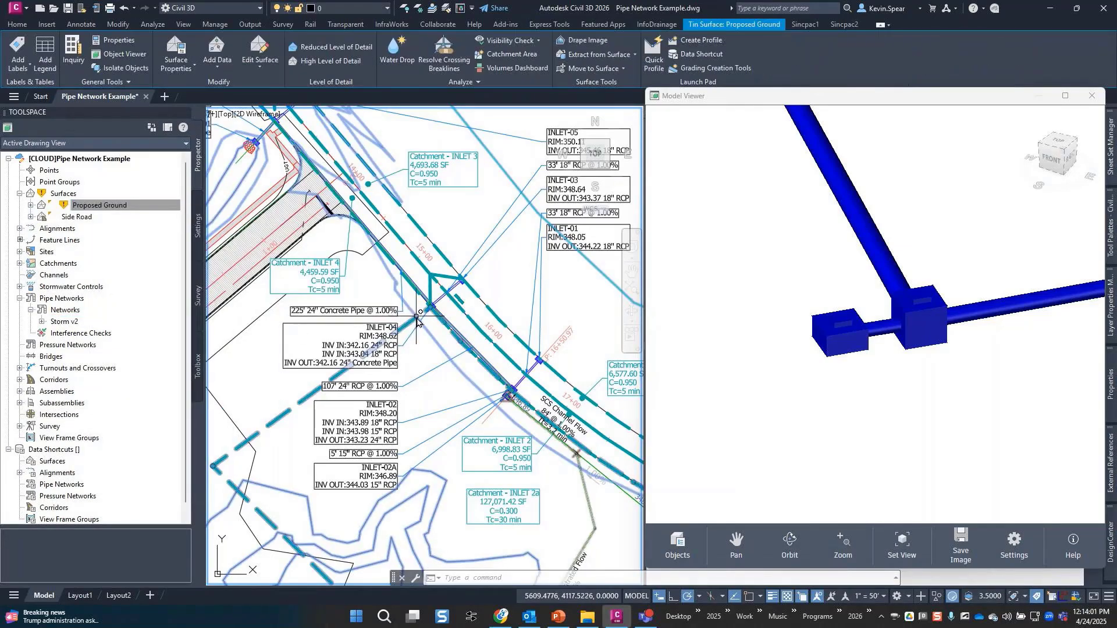
right_click(435, 391)
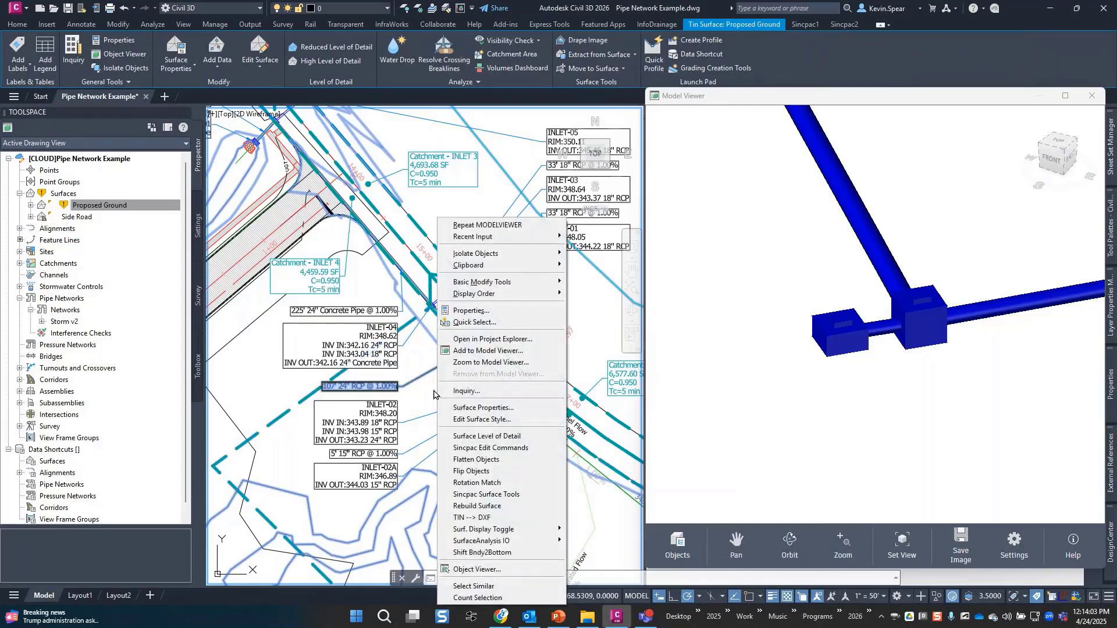
click(534, 351)
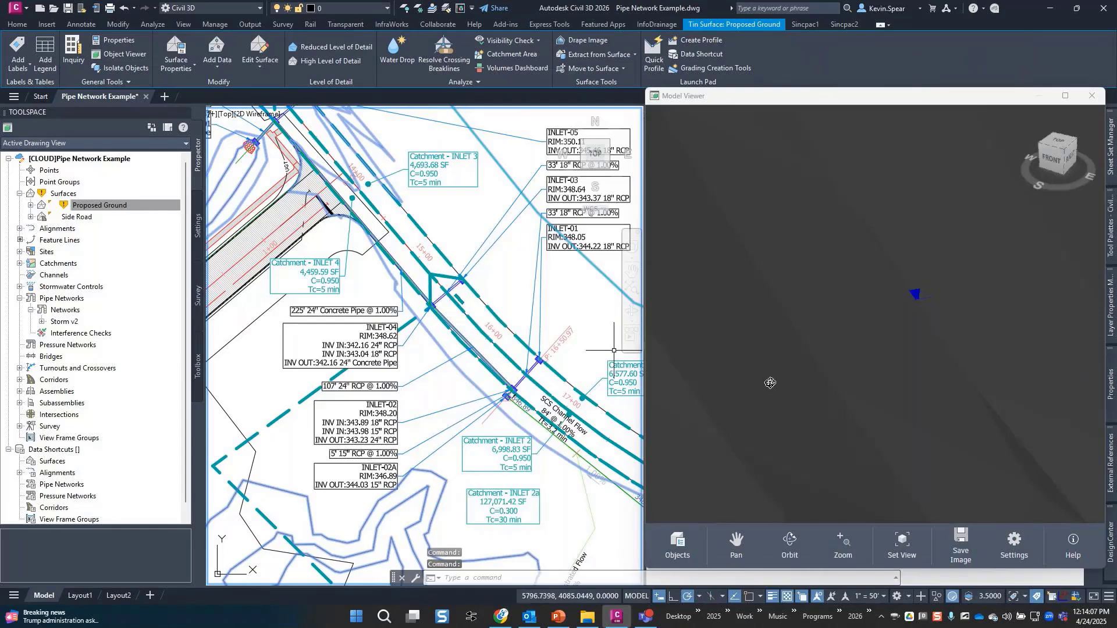
Orbit the Model Viewer to see the Proposed Ground surface above the storm pipes.
drag(743, 424, 877, 416)
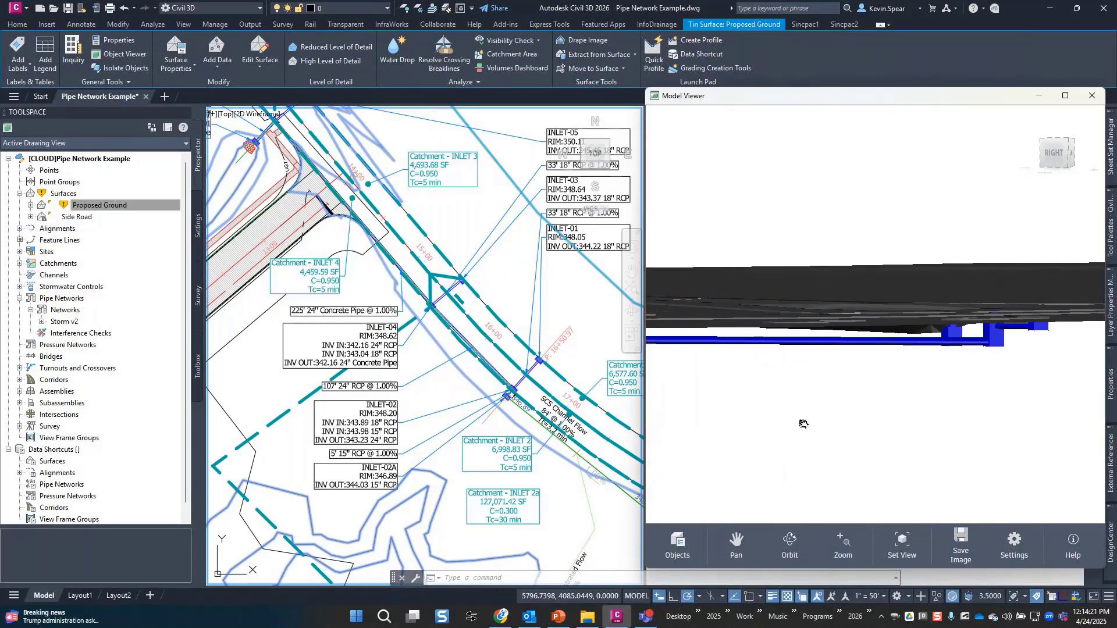
drag(803, 424, 925, 425)
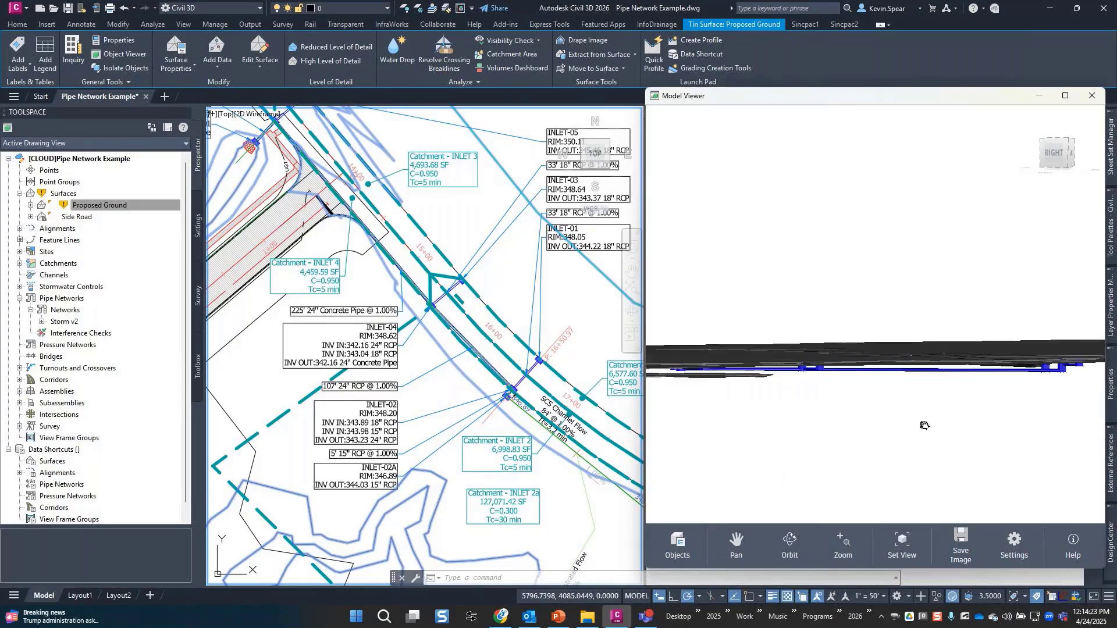
mouse_move(820, 439)
mouse_down()
mouse_move(853, 429)
mouse_move(855, 452)
mouse_move(803, 449)
mouse_up()
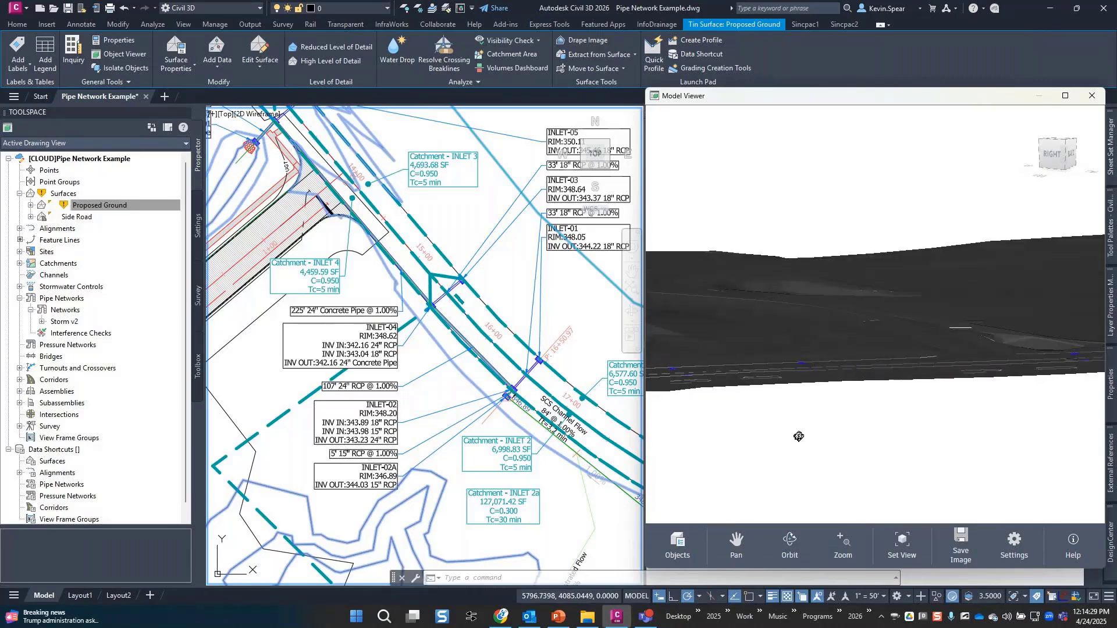
drag(799, 436, 920, 480)
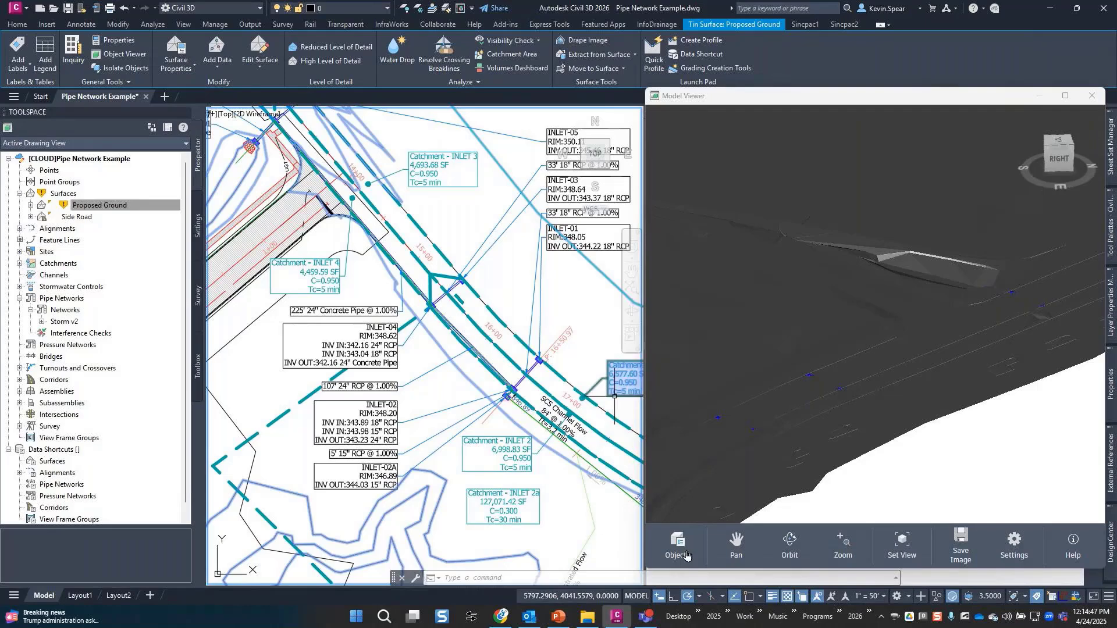
click(687, 555)
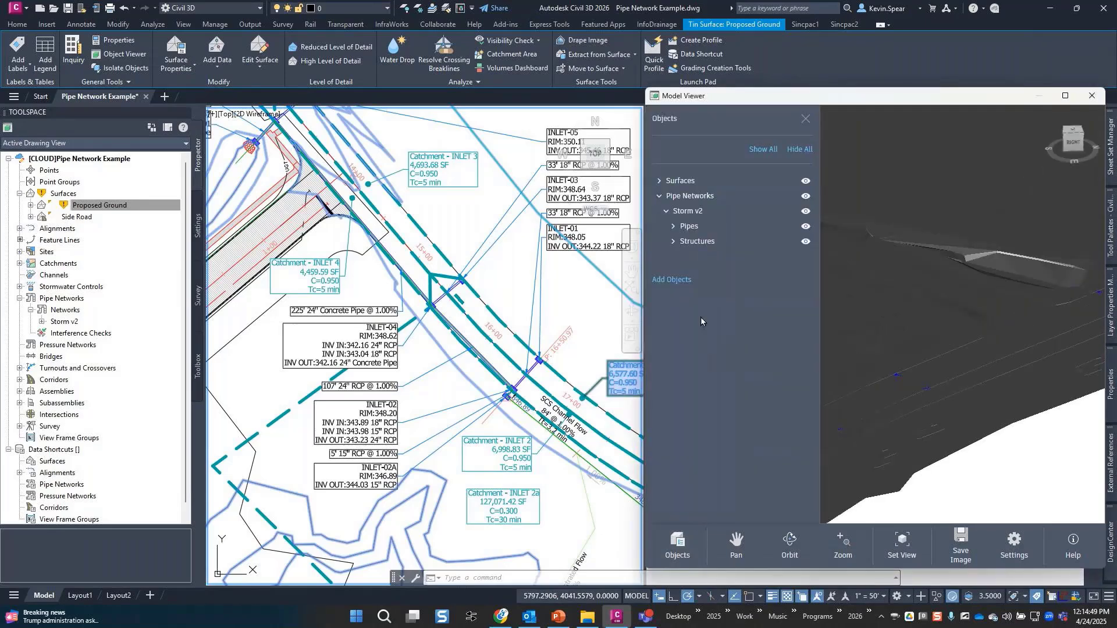
click(674, 227)
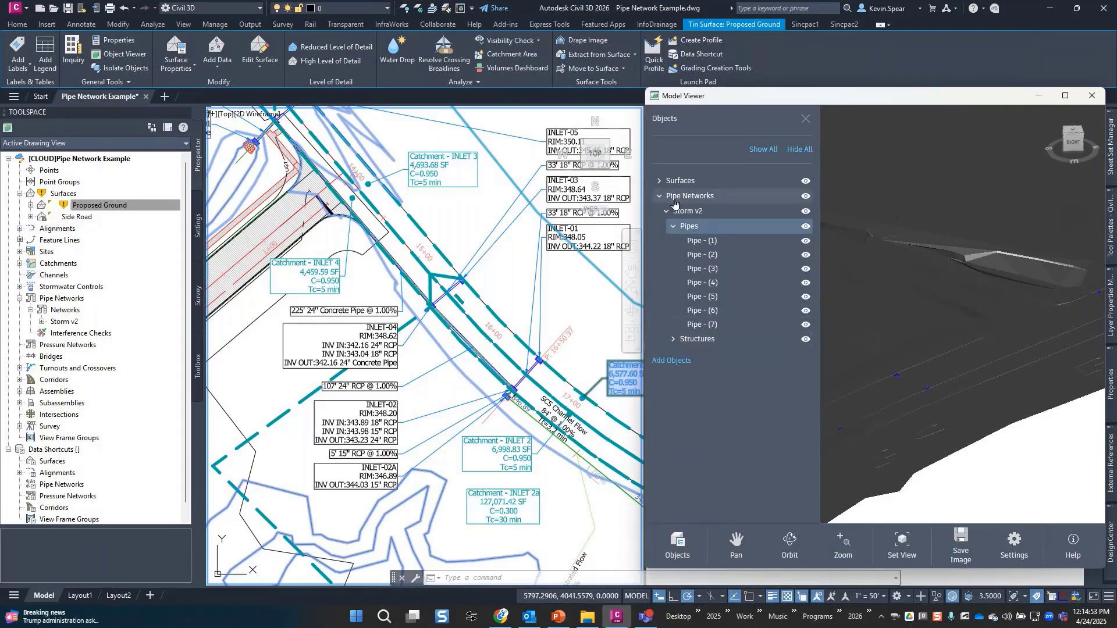
click(660, 182)
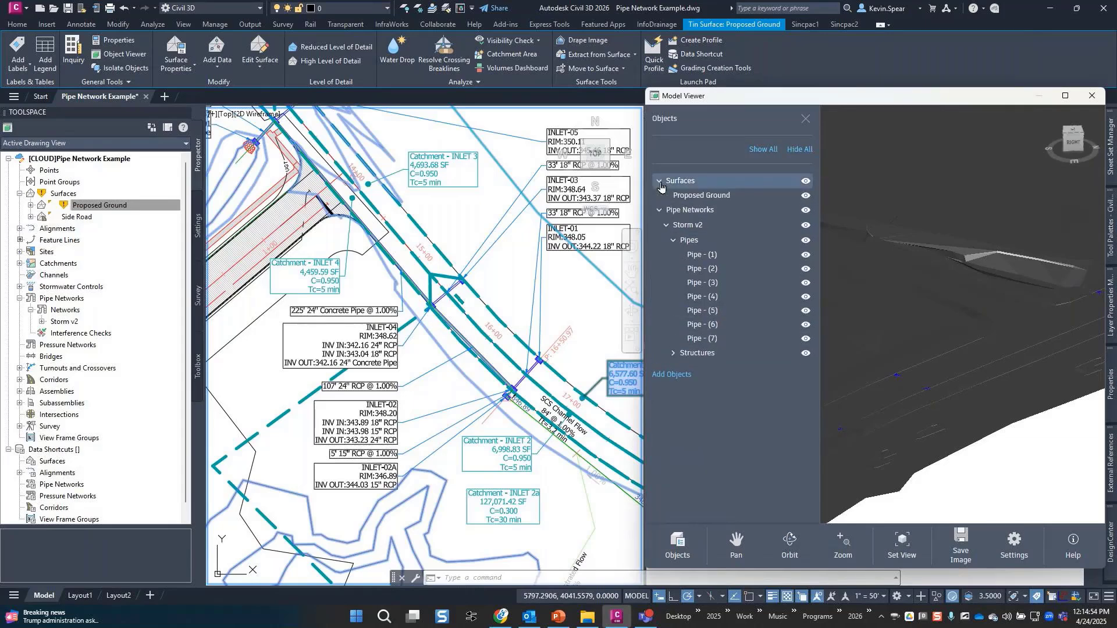
click(806, 196)
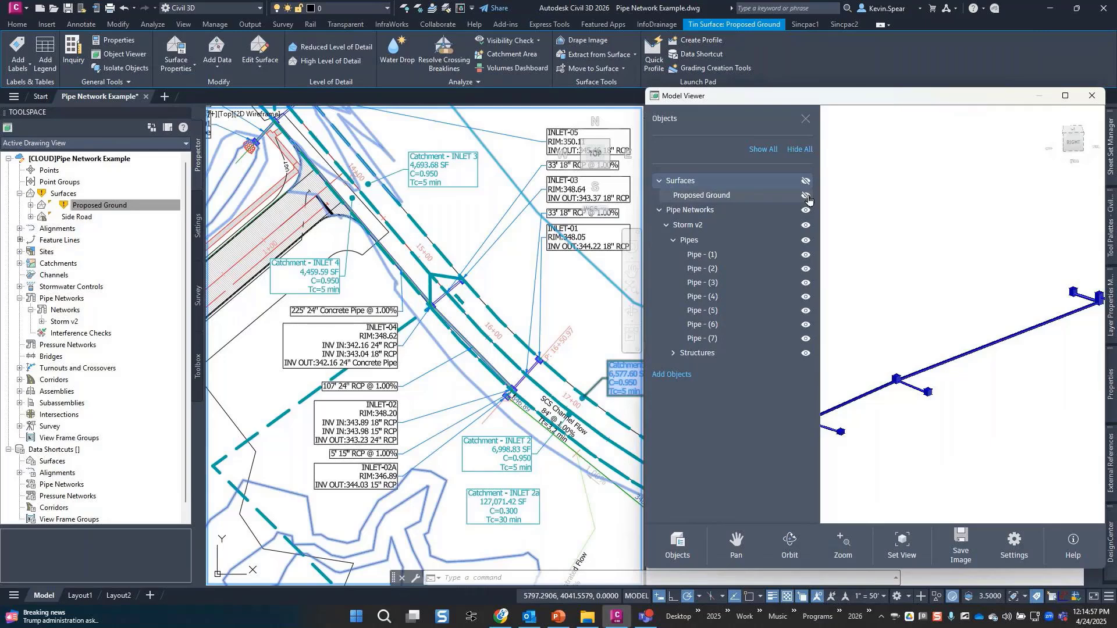
click(808, 198)
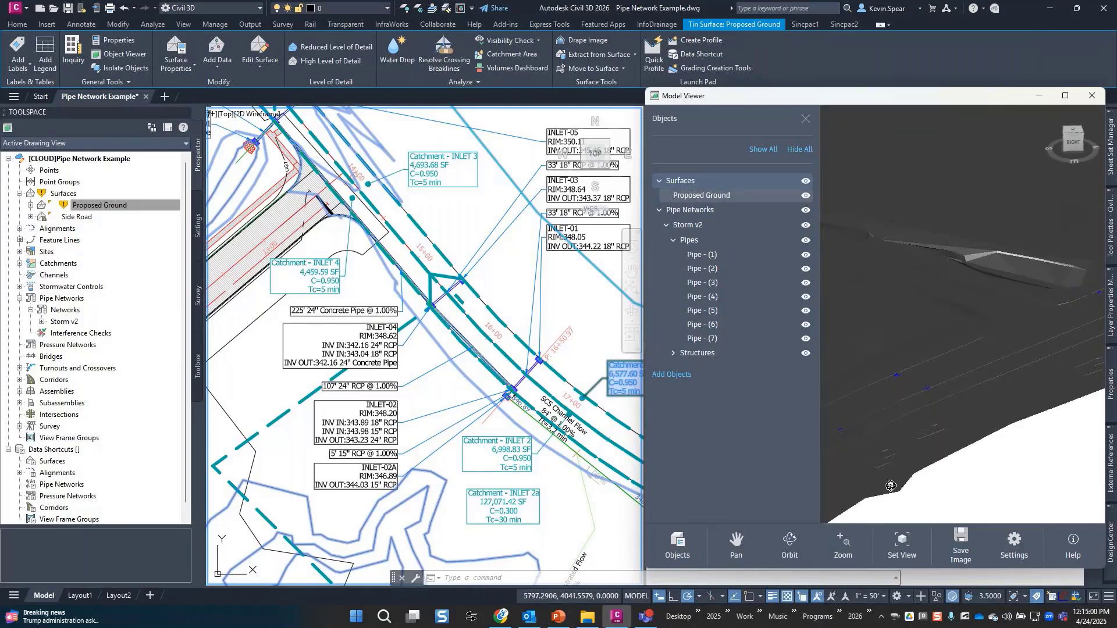
View the pond area near INLET-07 from the top and sync the plan drawing to it.
click(806, 120)
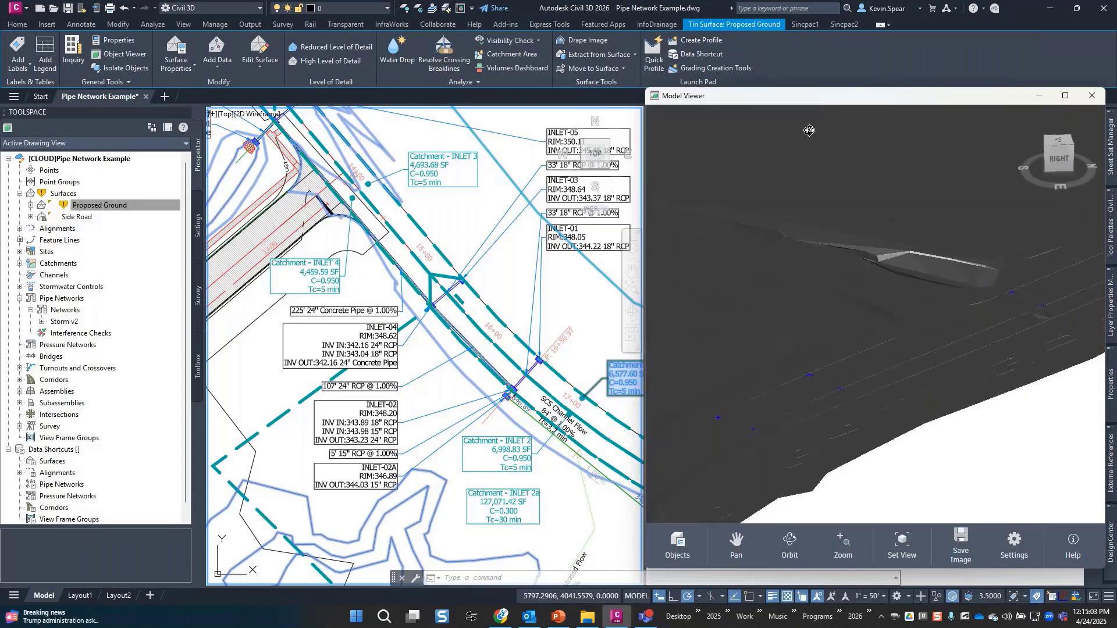
middle_drag(968, 340, 970, 469)
scroll(912, 335, up, 6)
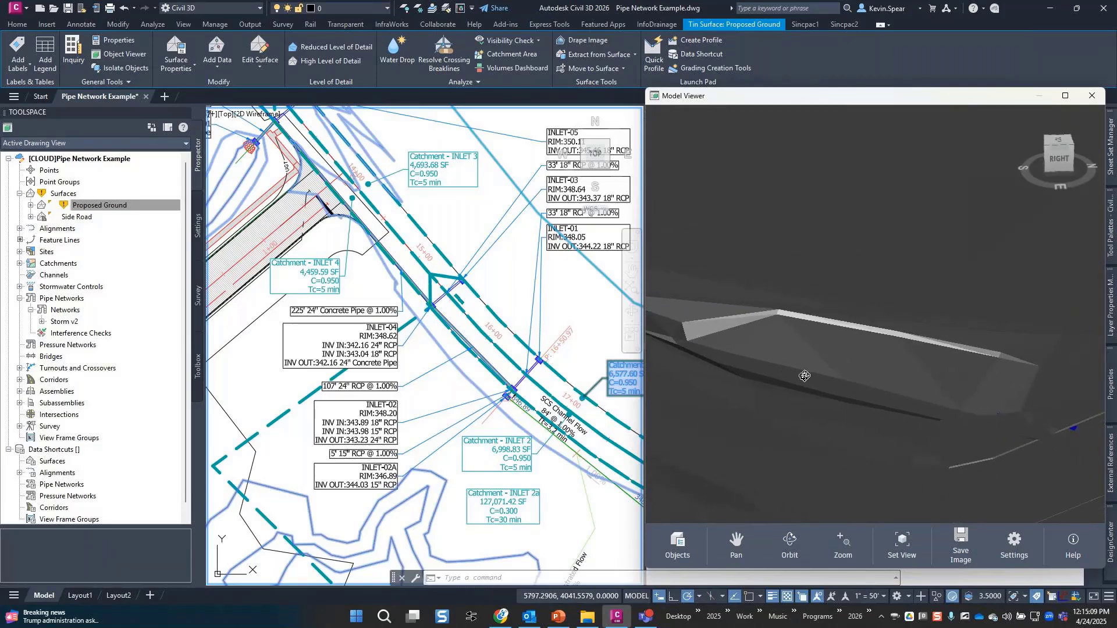
shift+middle_drag(806, 384, 751, 382)
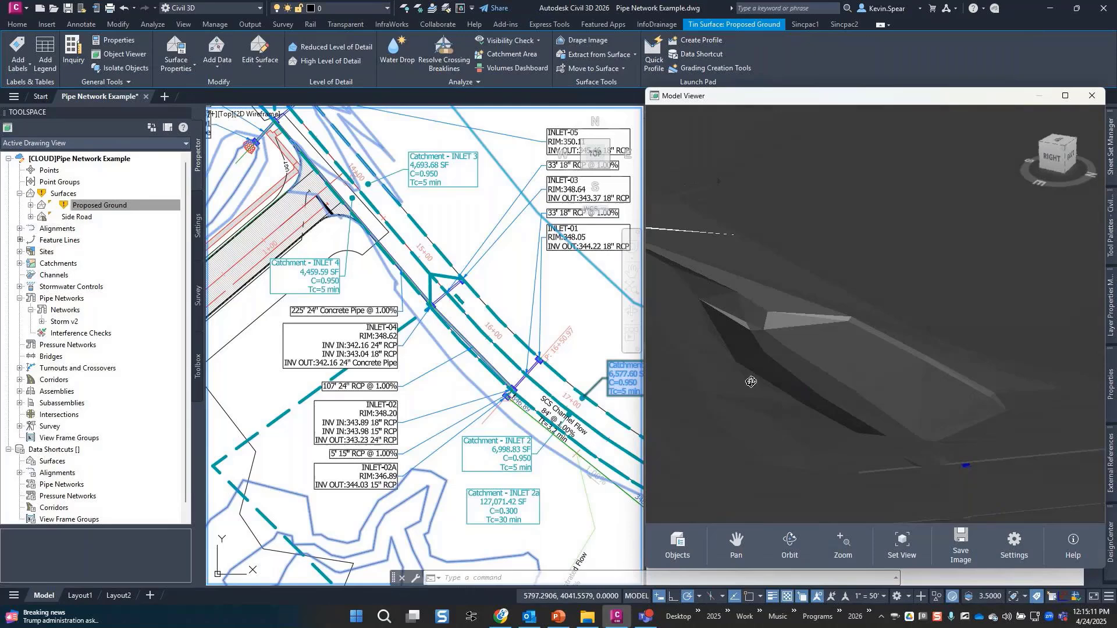
click(1058, 144)
scroll(773, 337, up, 5)
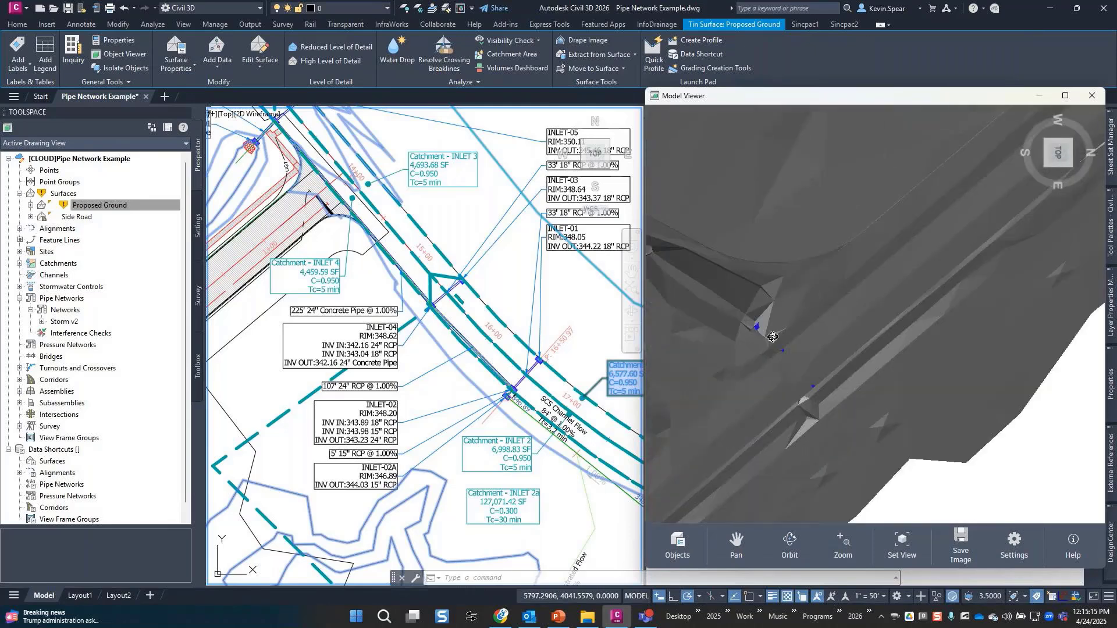
middle_drag(772, 338, 936, 368)
middle_drag(845, 371, 882, 400)
scroll(943, 374, up, 2)
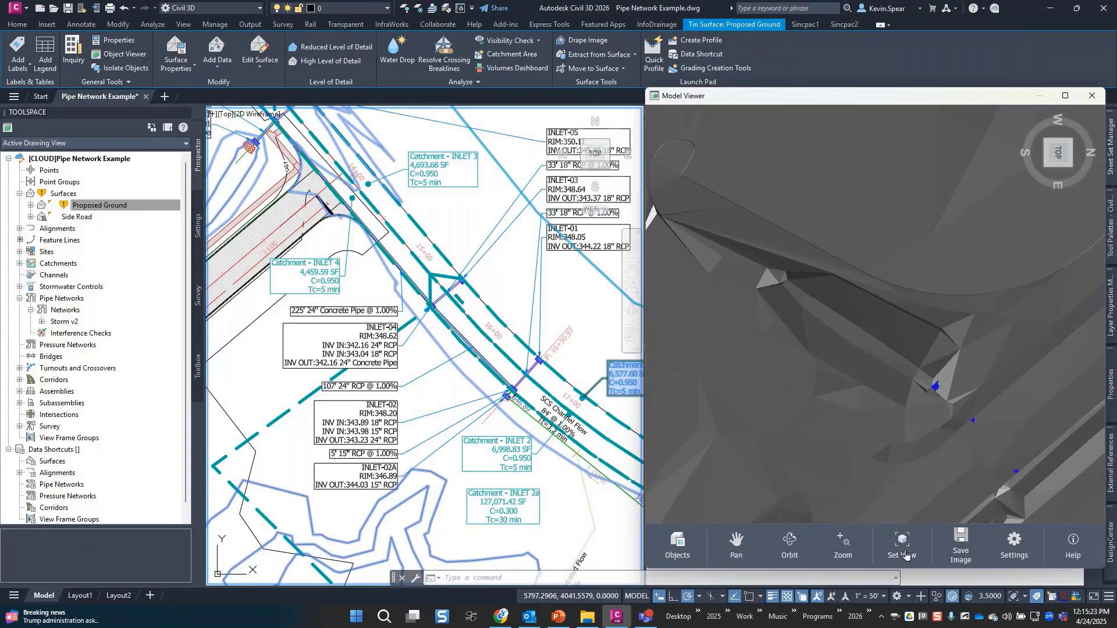
click(926, 584)
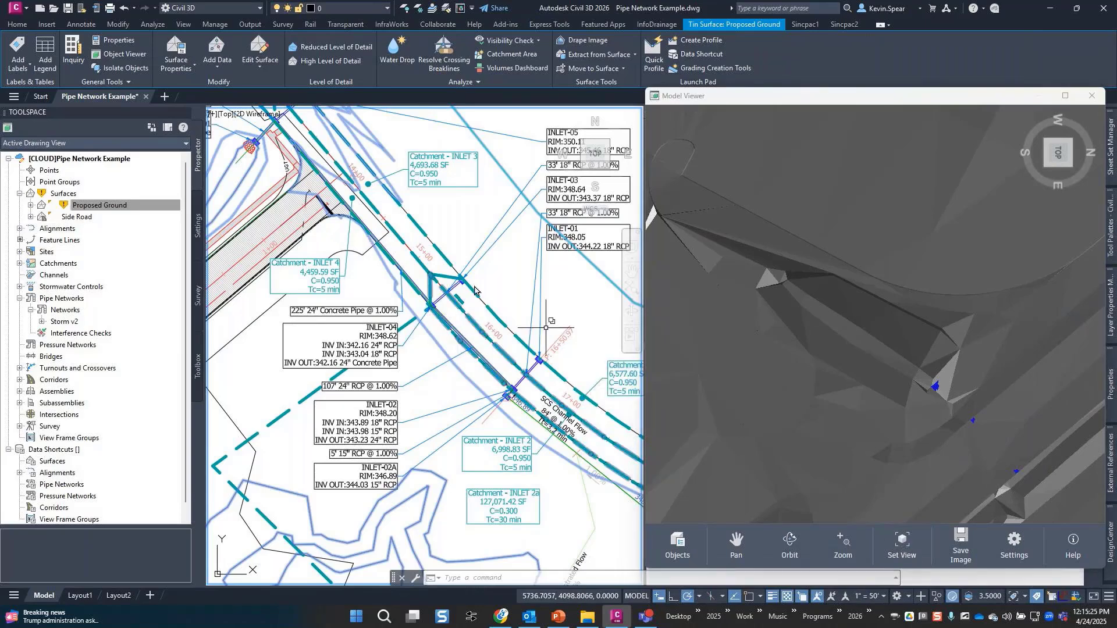
click(907, 548)
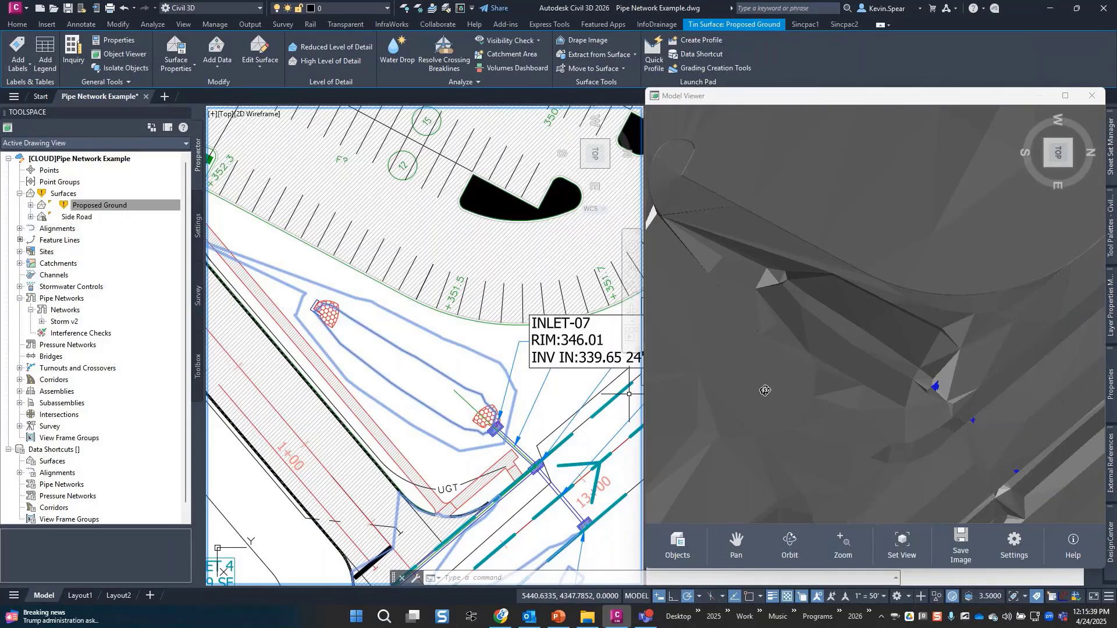
Close the Model Viewer window and clear the surface selection in the drawing.
click(1093, 95)
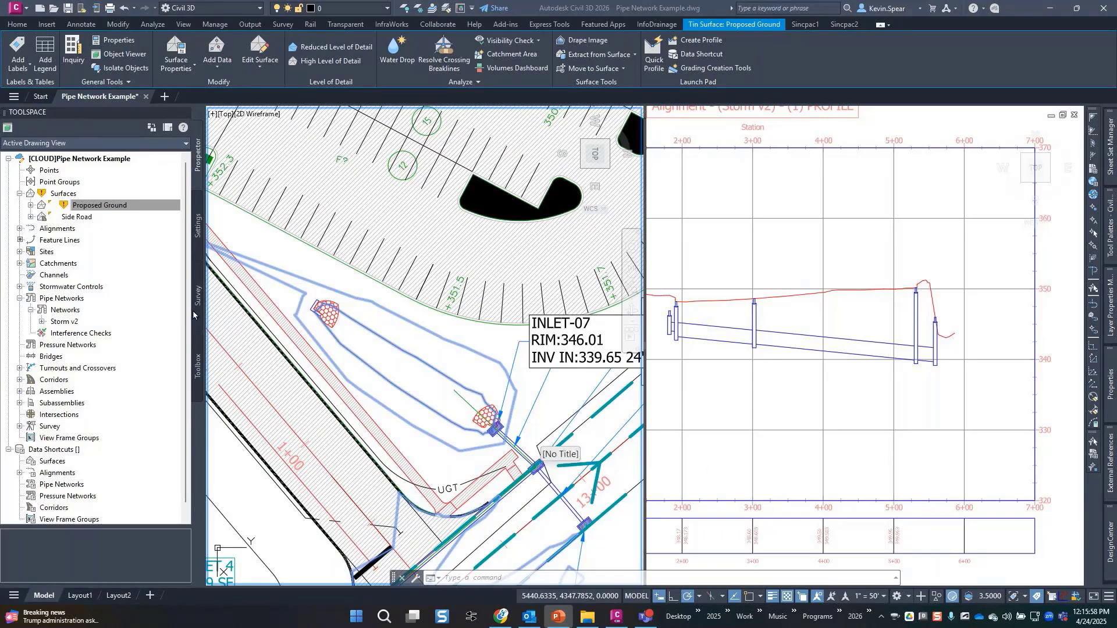
click(53, 463)
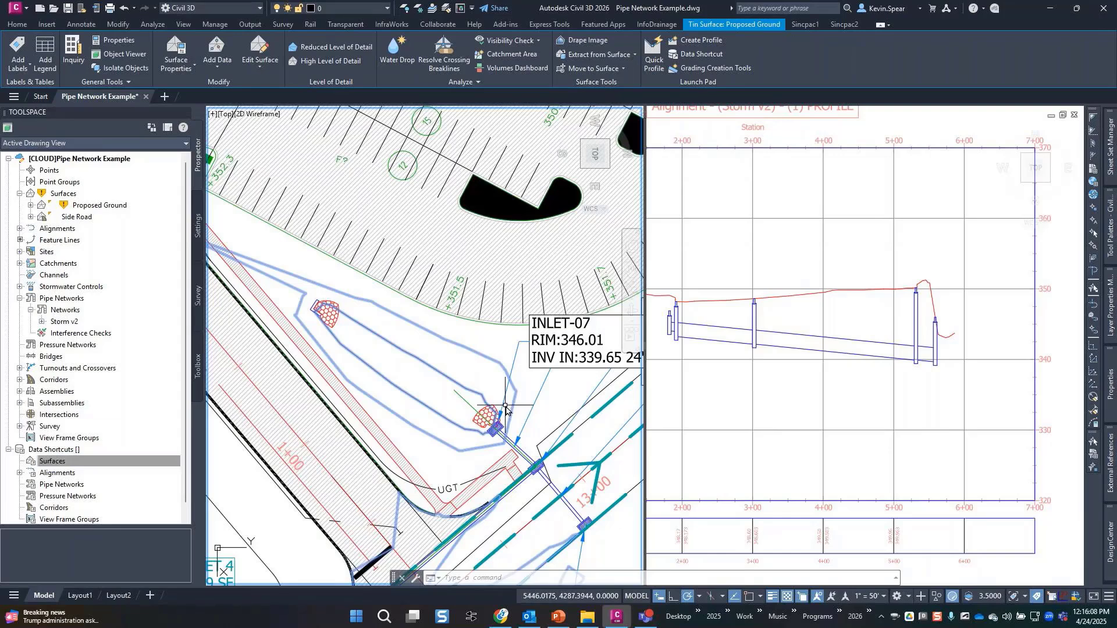
click(502, 617)
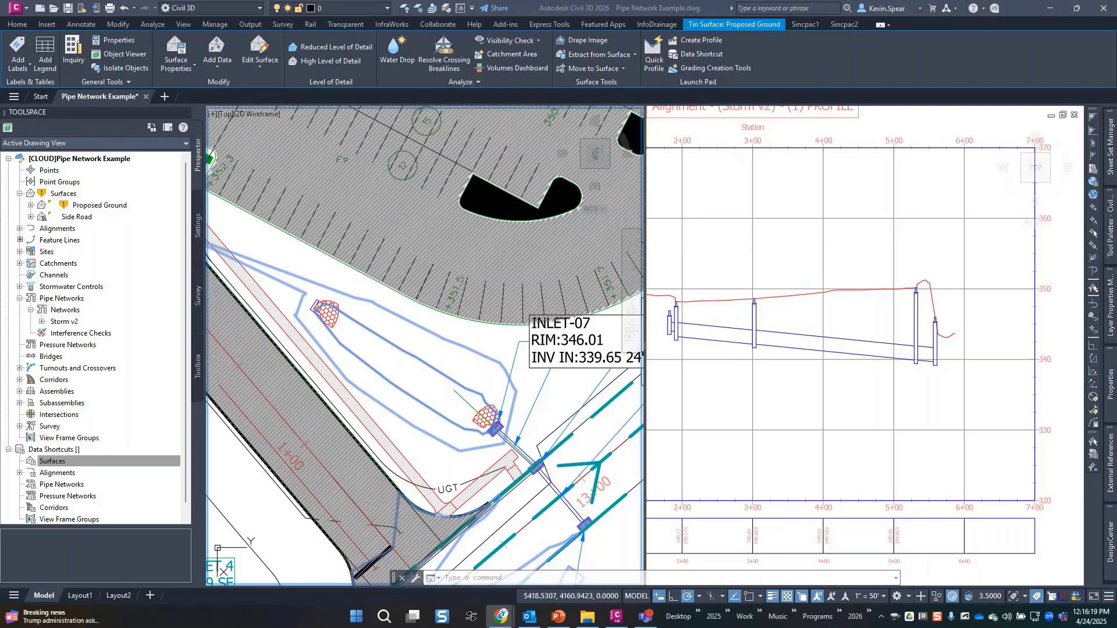
click(436, 351)
key(Escape)
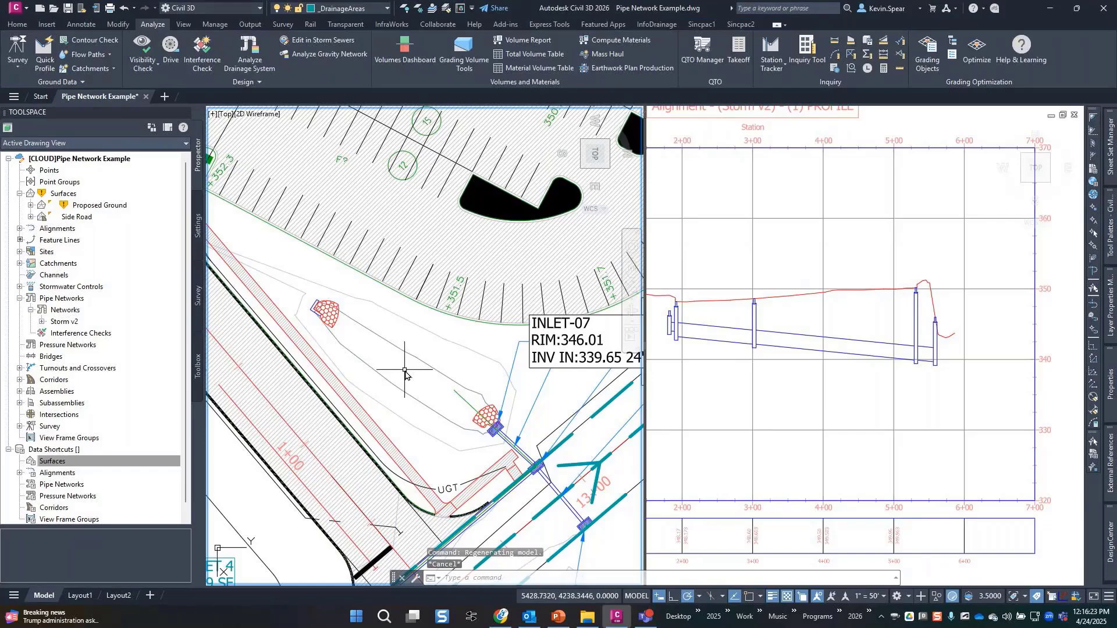
Zoom to the drawing extents and centre the plan on the network at Catchment - INLET 2.
scroll(405, 371, down, 4)
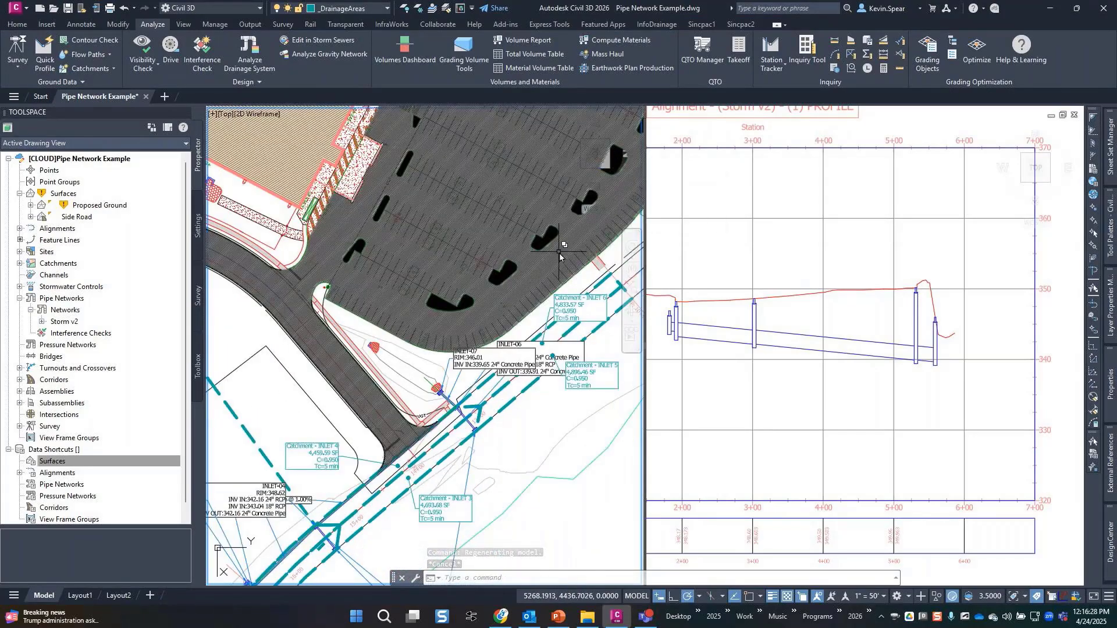
scroll(577, 186, up, 5)
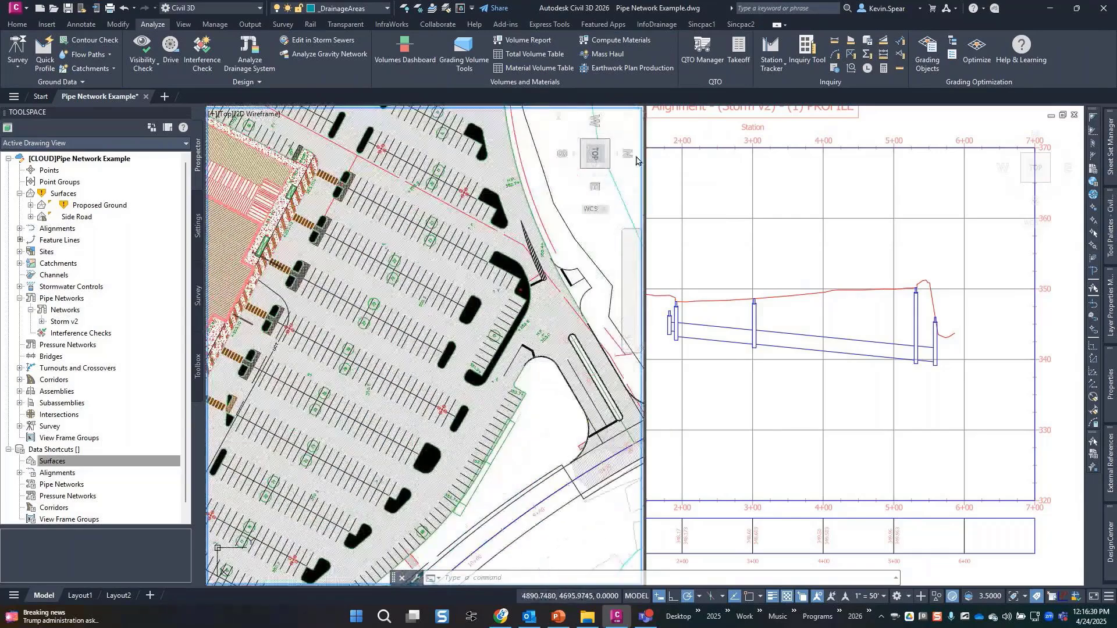
click(624, 119)
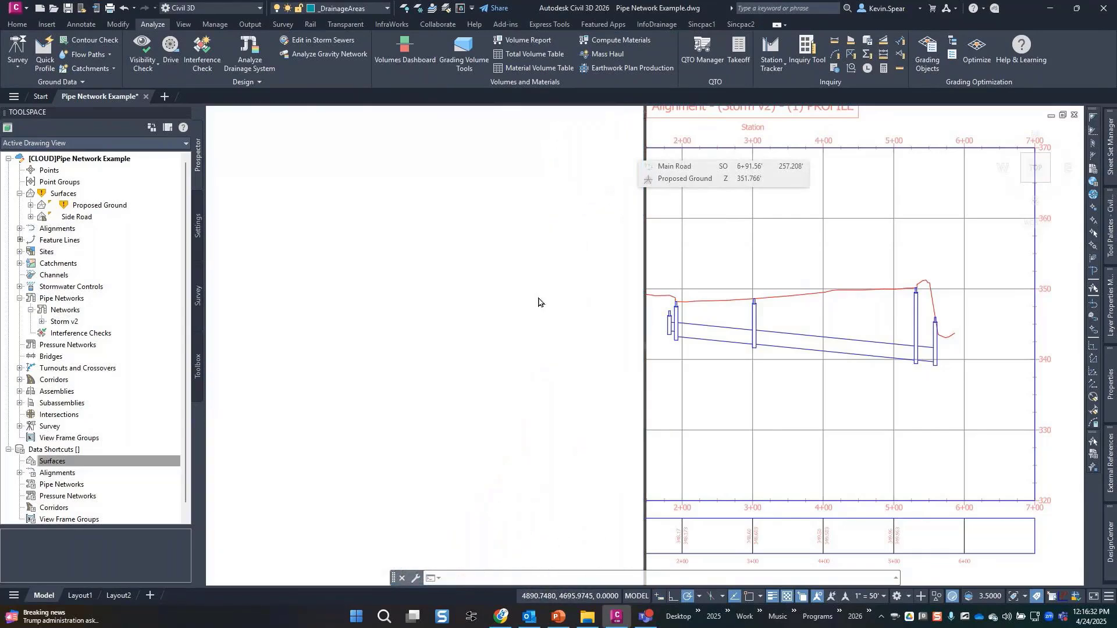
scroll(388, 445, up, 8)
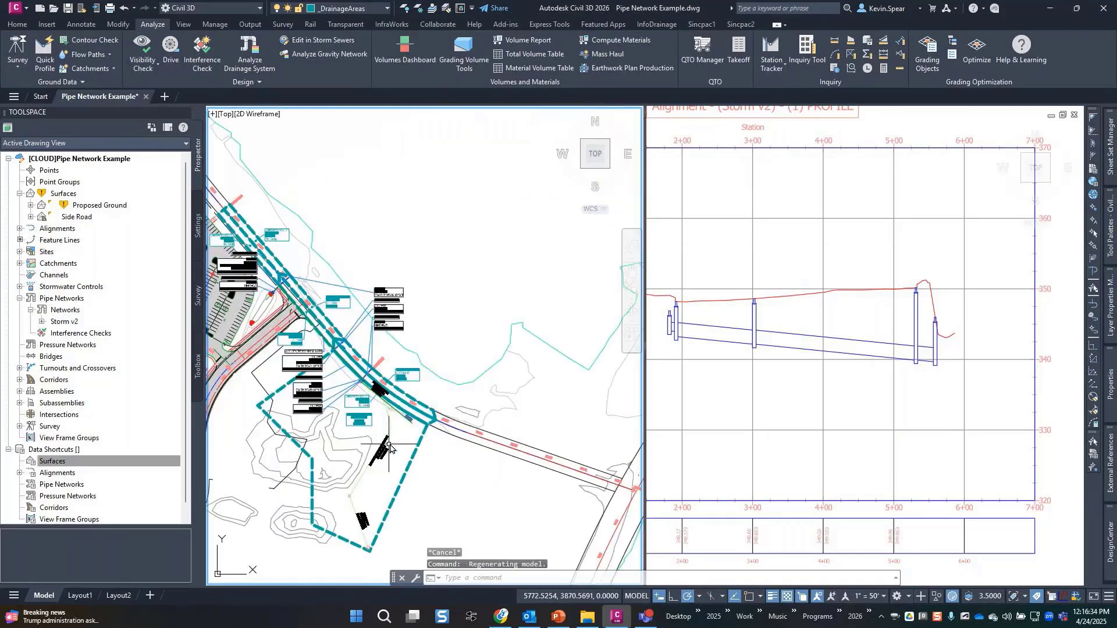
scroll(389, 445, up, 4)
mouse_move(357, 391)
middle_down()
mouse_move(429, 465)
mouse_move(451, 450)
mouse_move(461, 356)
mouse_move(449, 316)
mouse_move(482, 499)
mouse_move(497, 520)
middle_up()
click(479, 457)
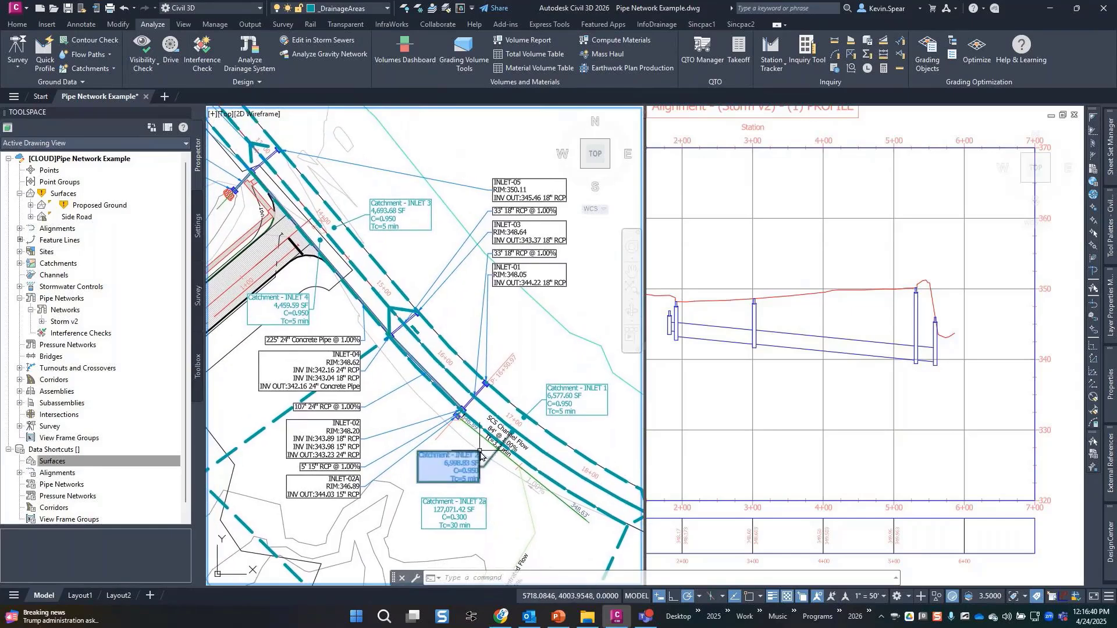
scroll(481, 456, down, 2)
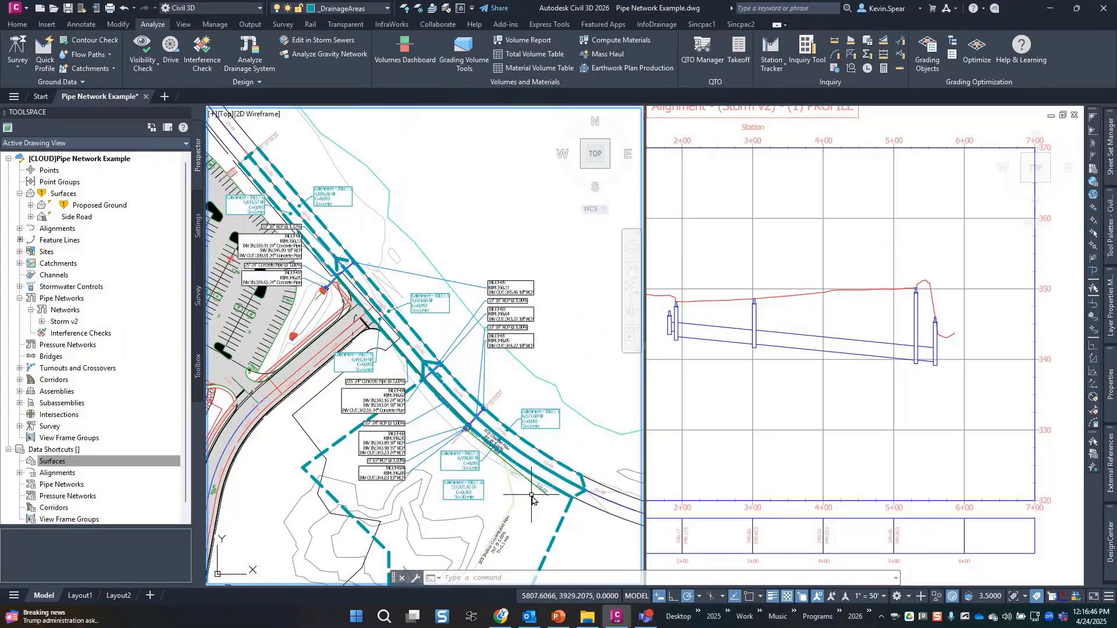
mouse_move(532, 496)
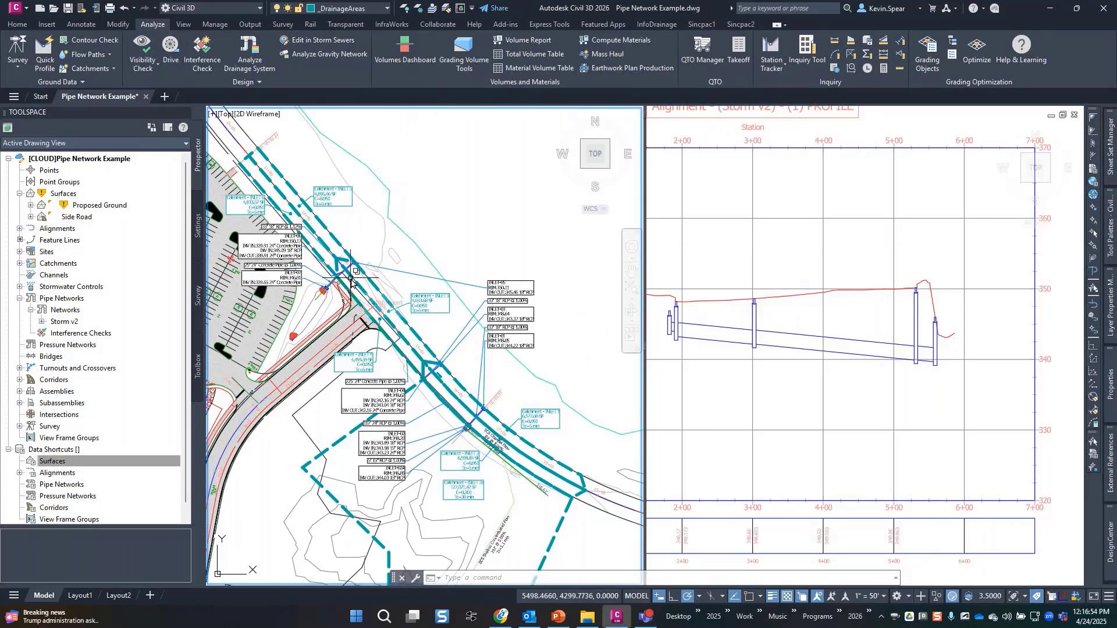
Zoom the plan viewport in on the inlet beside the 346.89' pipe label.
click(847, 317)
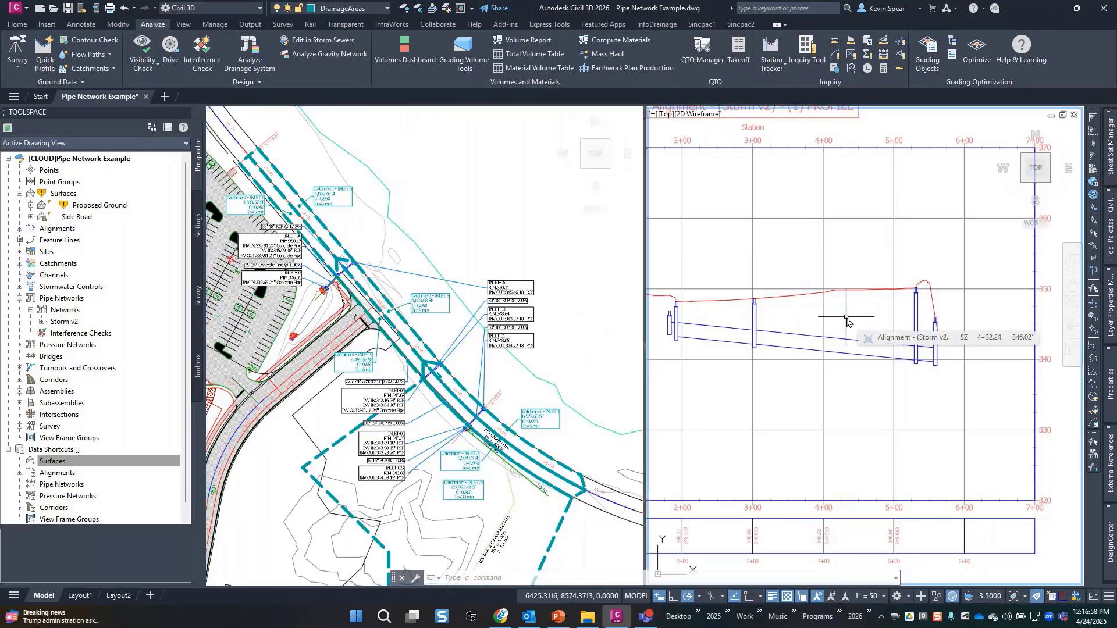
click(317, 315)
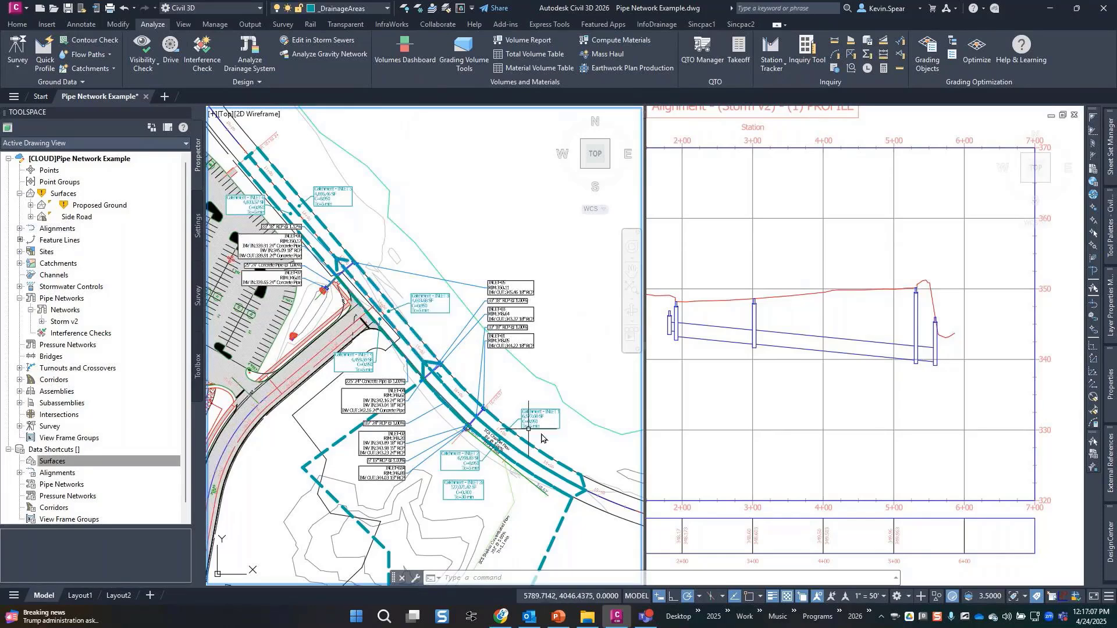
scroll(435, 333, up, 5)
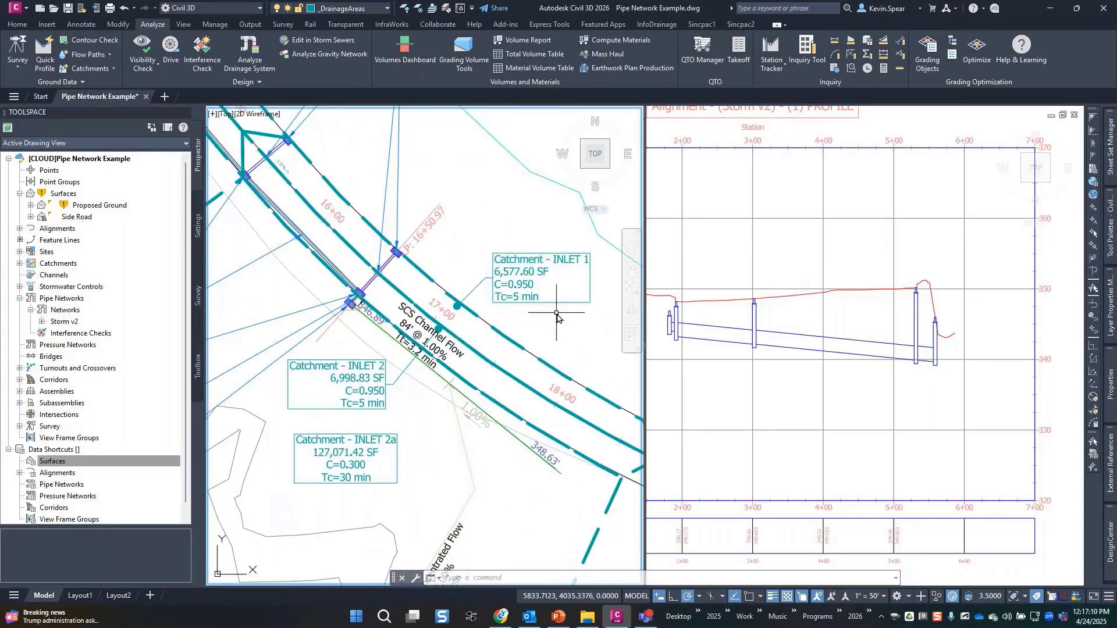
mouse_move(557, 315)
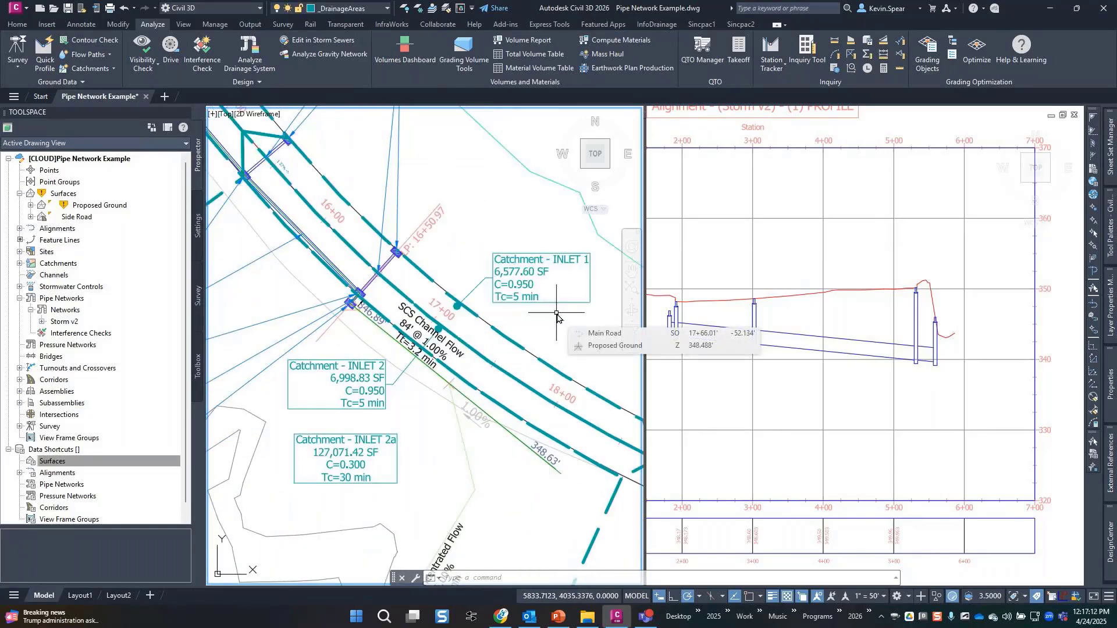
middle_drag(444, 432, 459, 308)
middle_drag(459, 434, 484, 348)
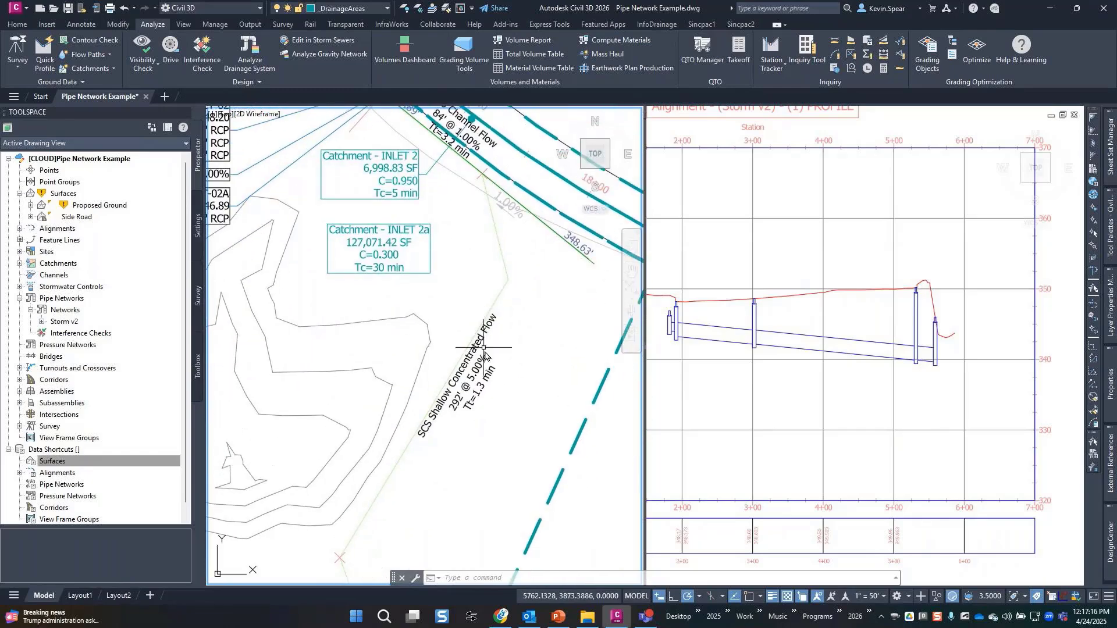
mouse_move(521, 450)
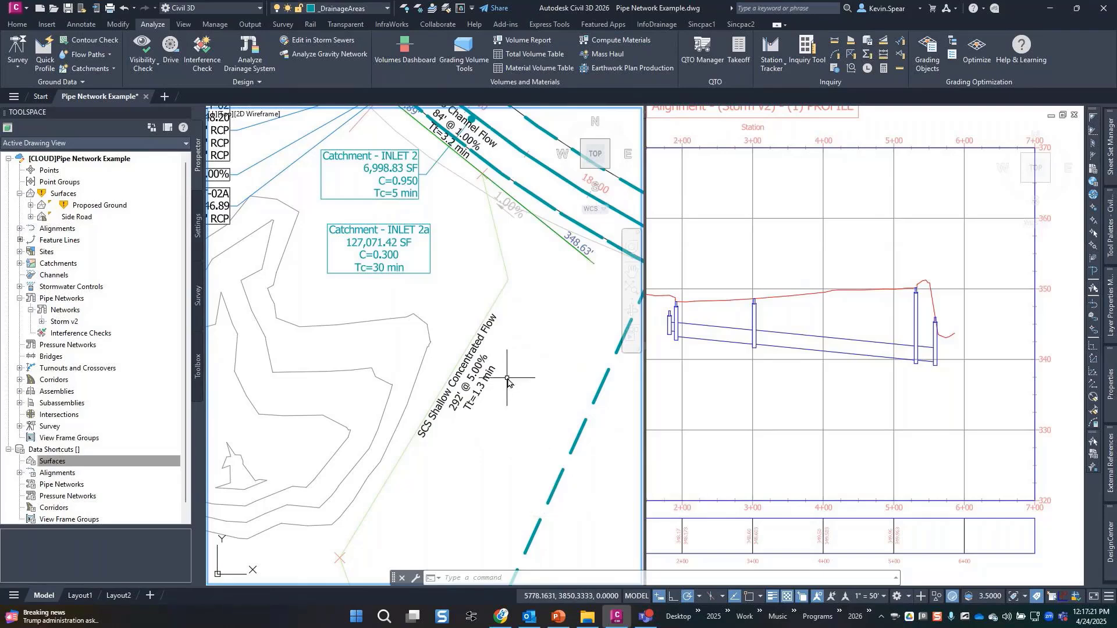
scroll(502, 442, down, 2)
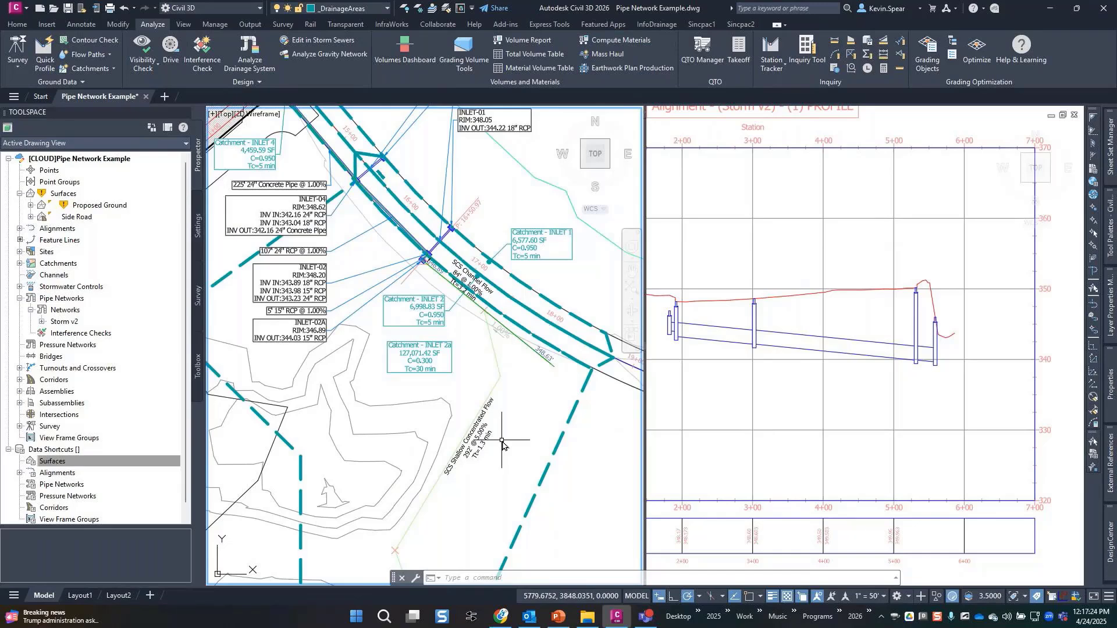
scroll(419, 278, up, 4)
scroll(419, 278, up, 2)
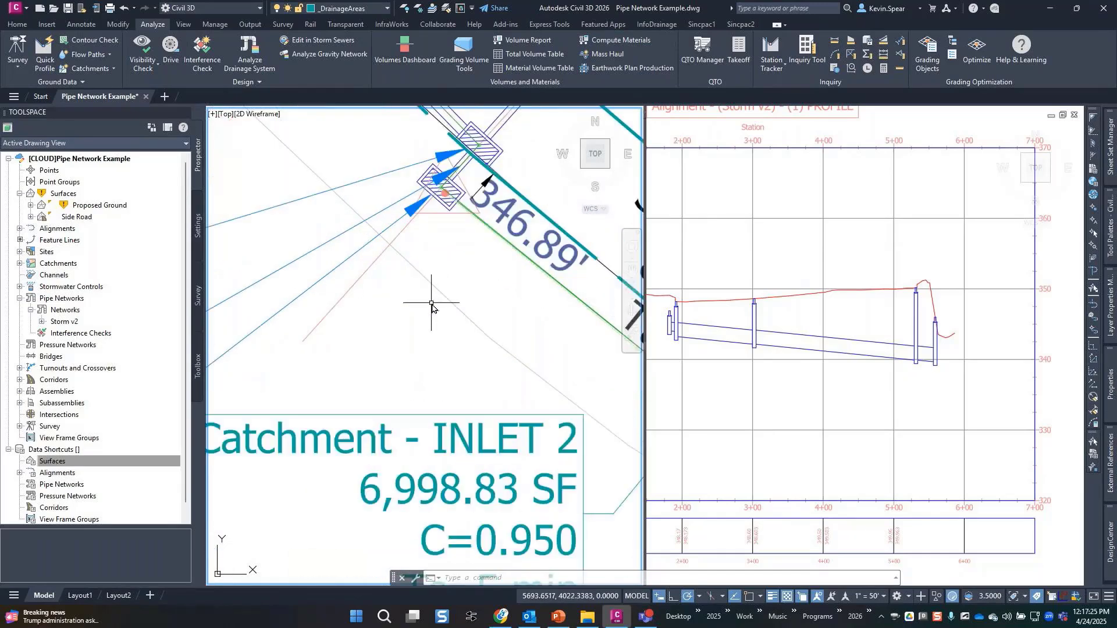
mouse_move(437, 304)
middle_down()
mouse_move(391, 448)
mouse_move(379, 452)
middle_up()
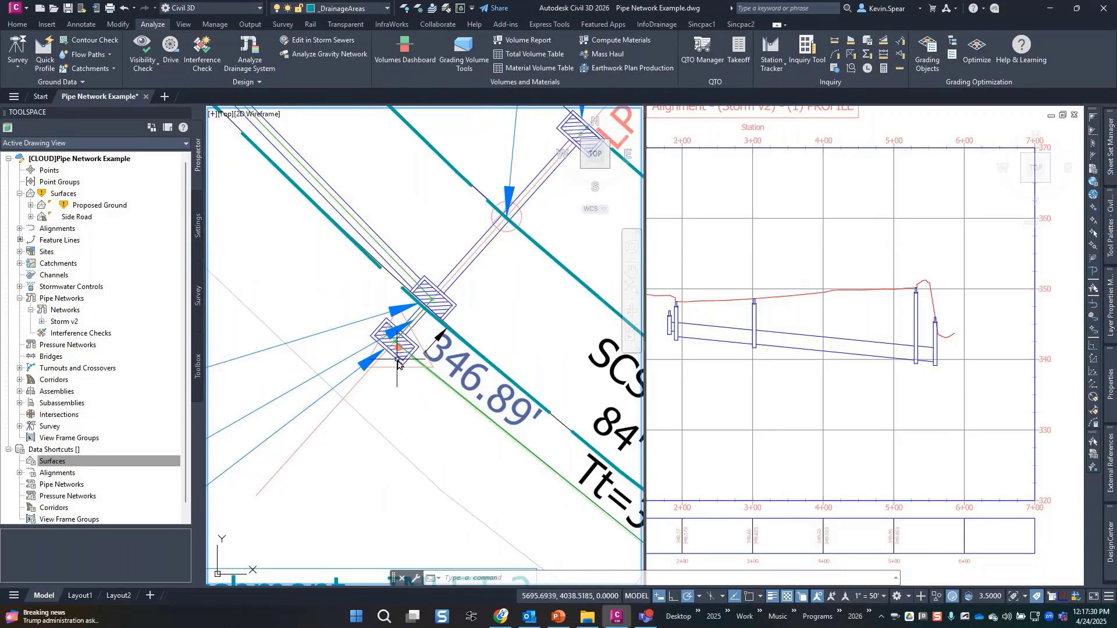
Check the US Imperial Pipe Catalog setting unchanged, then right-click the junction structure.
click(398, 365)
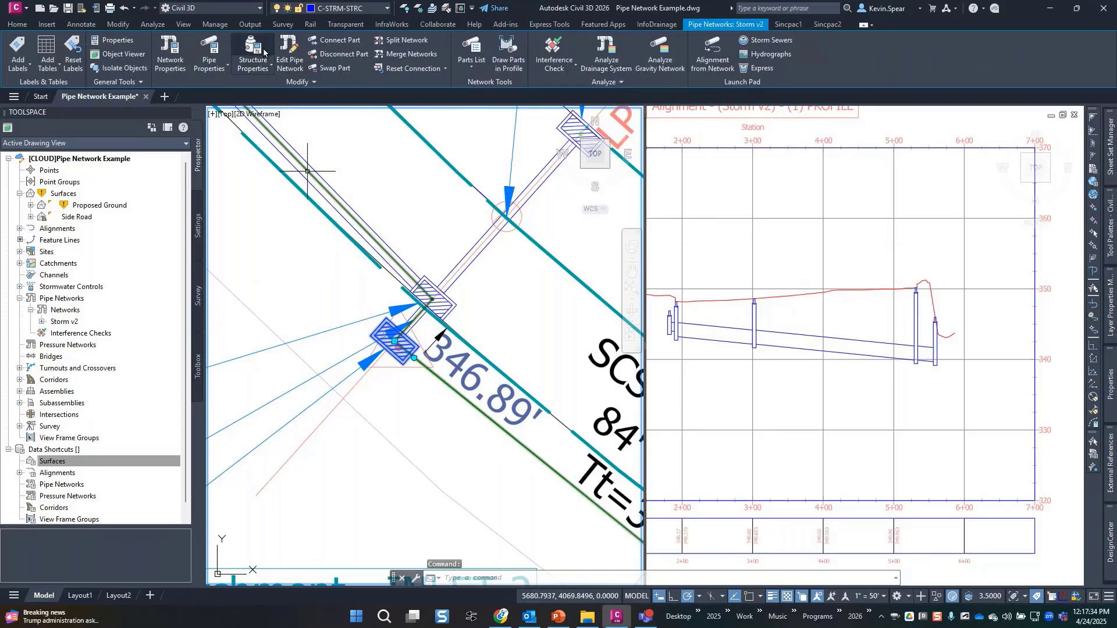
click(19, 24)
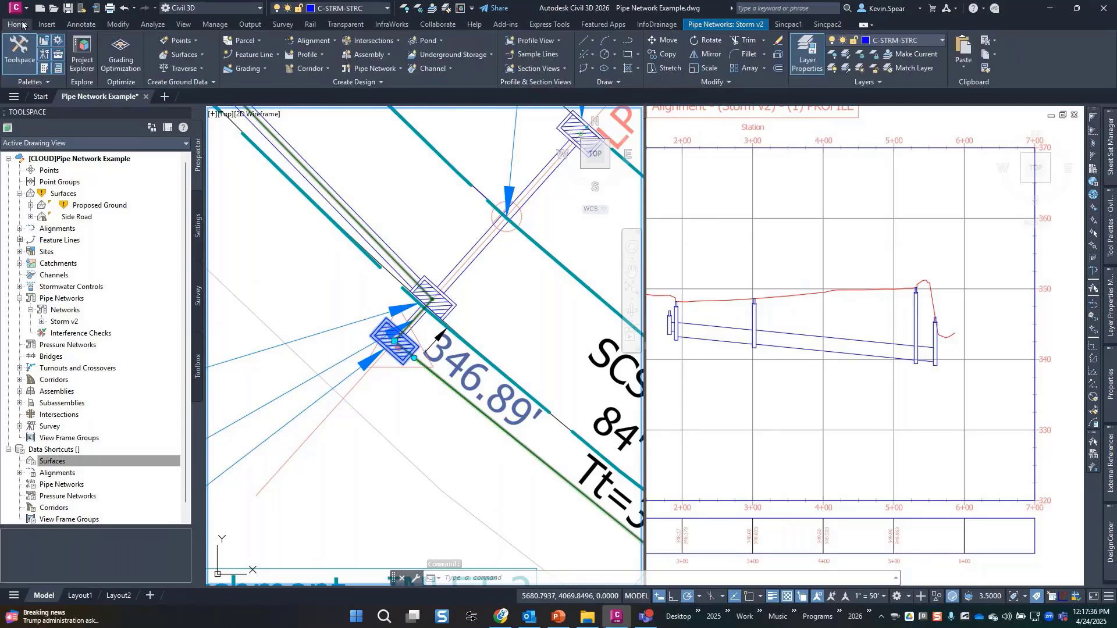
click(422, 81)
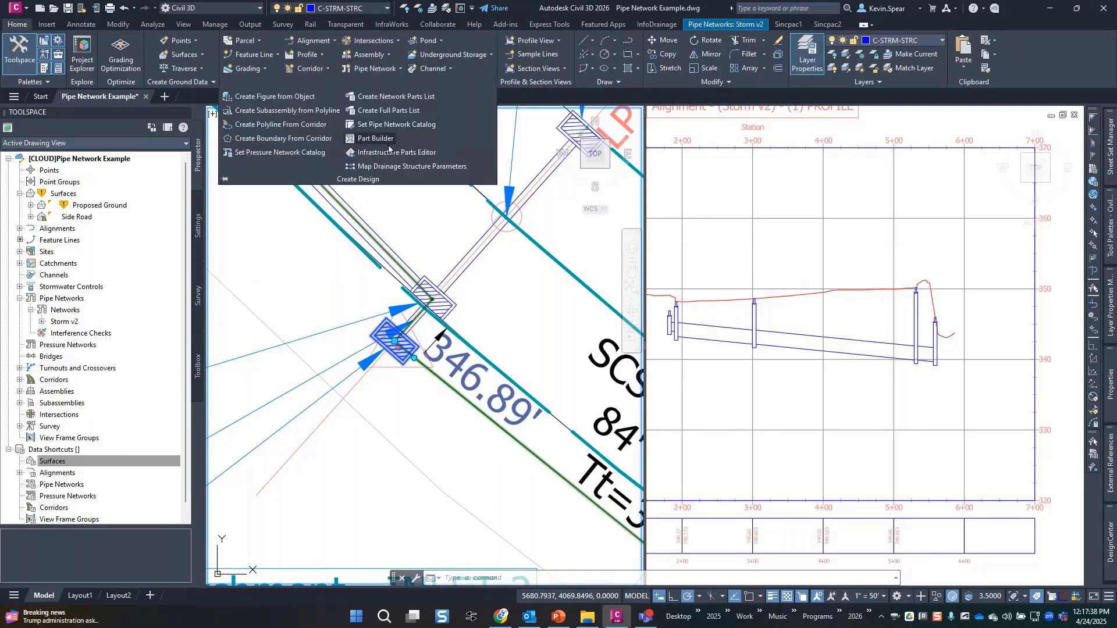
click(395, 124)
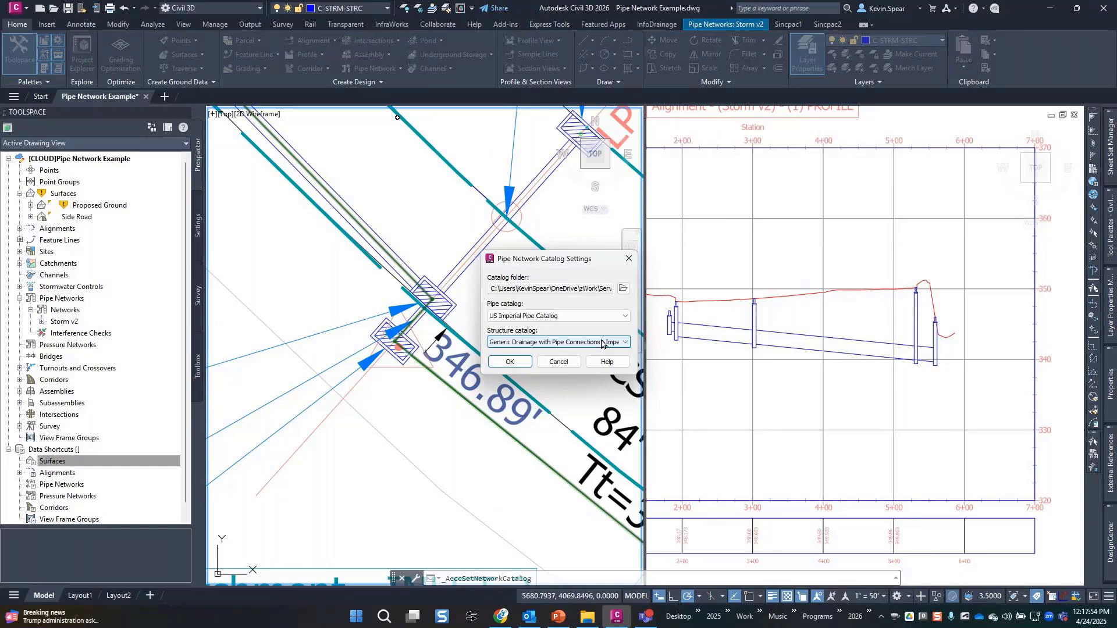
click(558, 362)
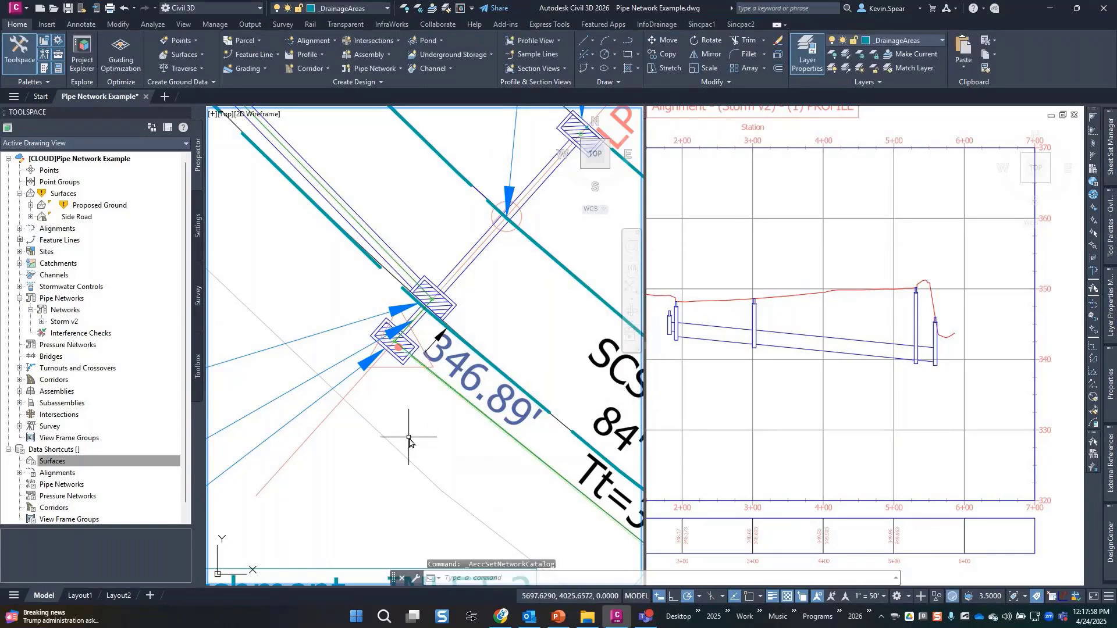
click(448, 307)
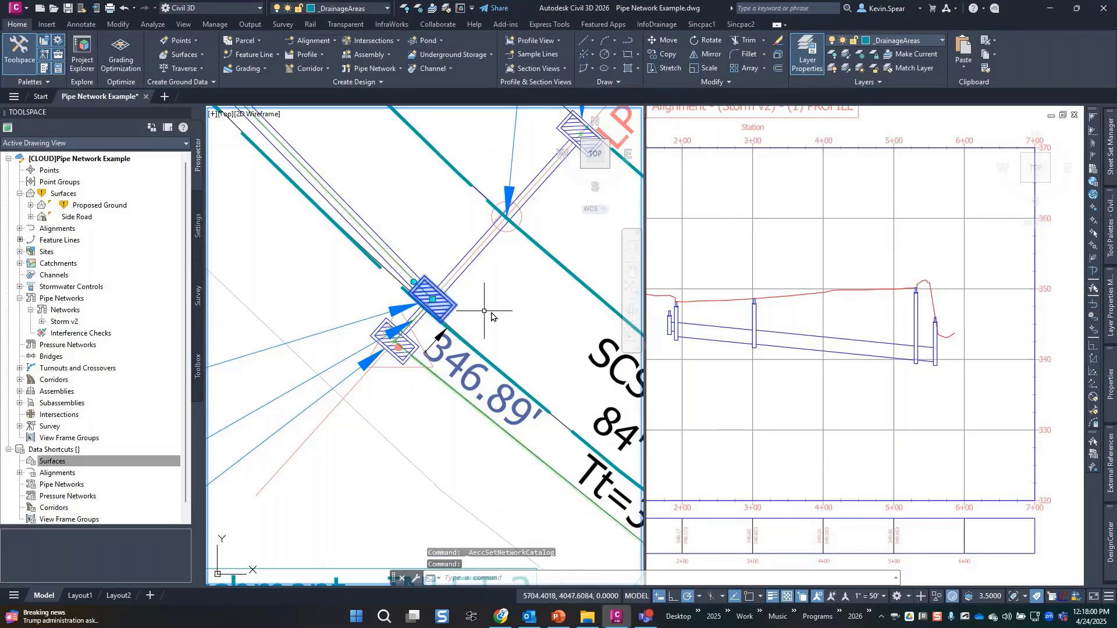
right_click(496, 311)
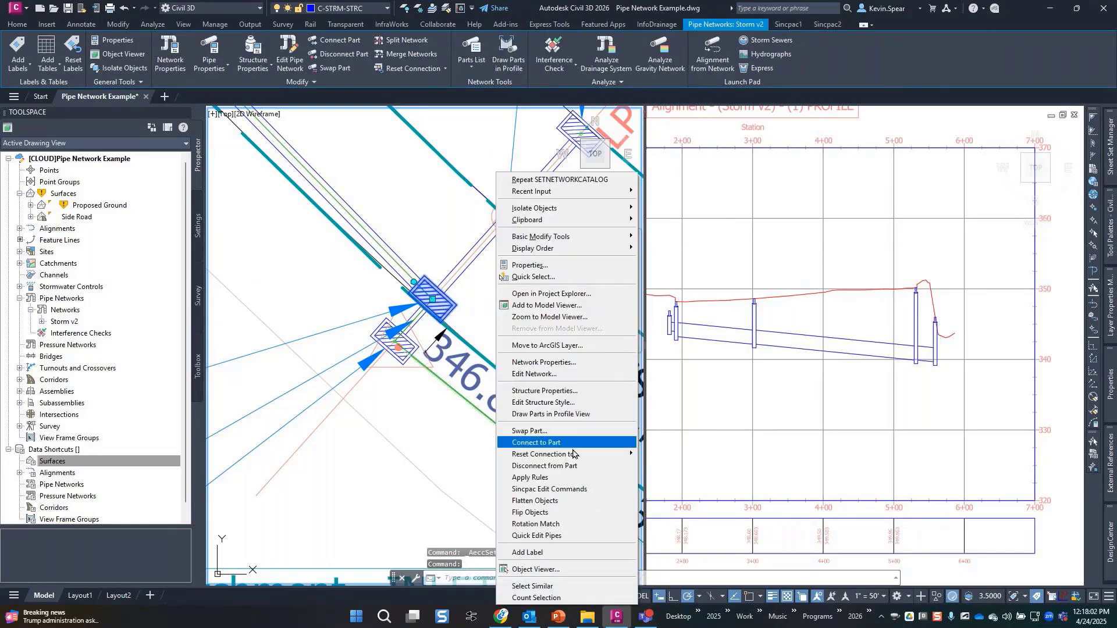
Review INLET-02's properties (On Sag inlet, P-50 grate, Grate Open Area, Road Sx) and cancel.
click(573, 394)
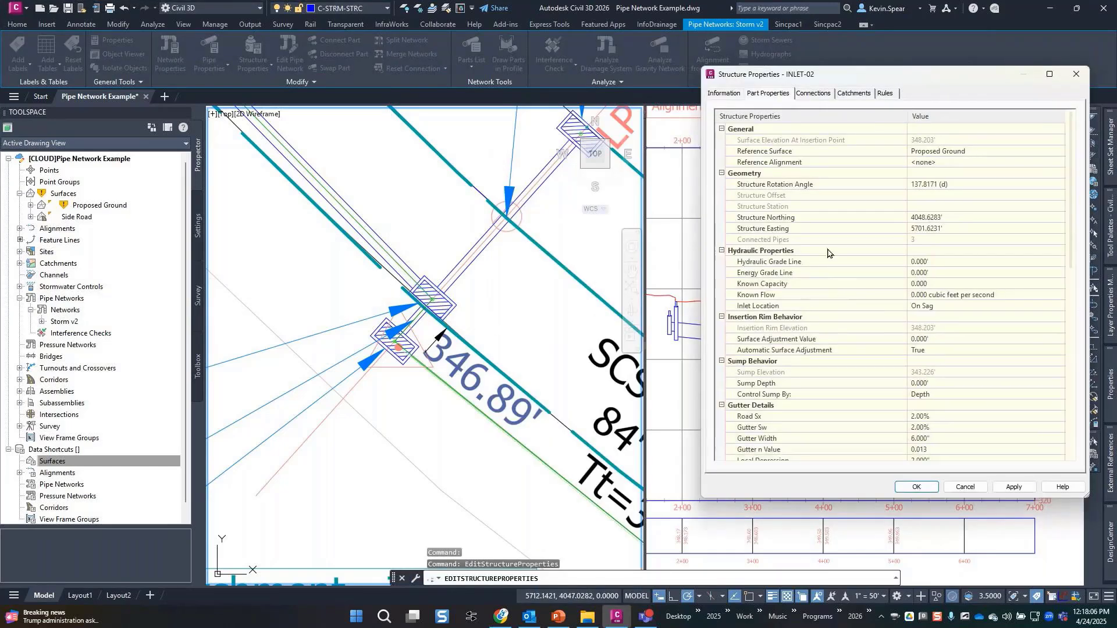
scroll(828, 256, down, 5)
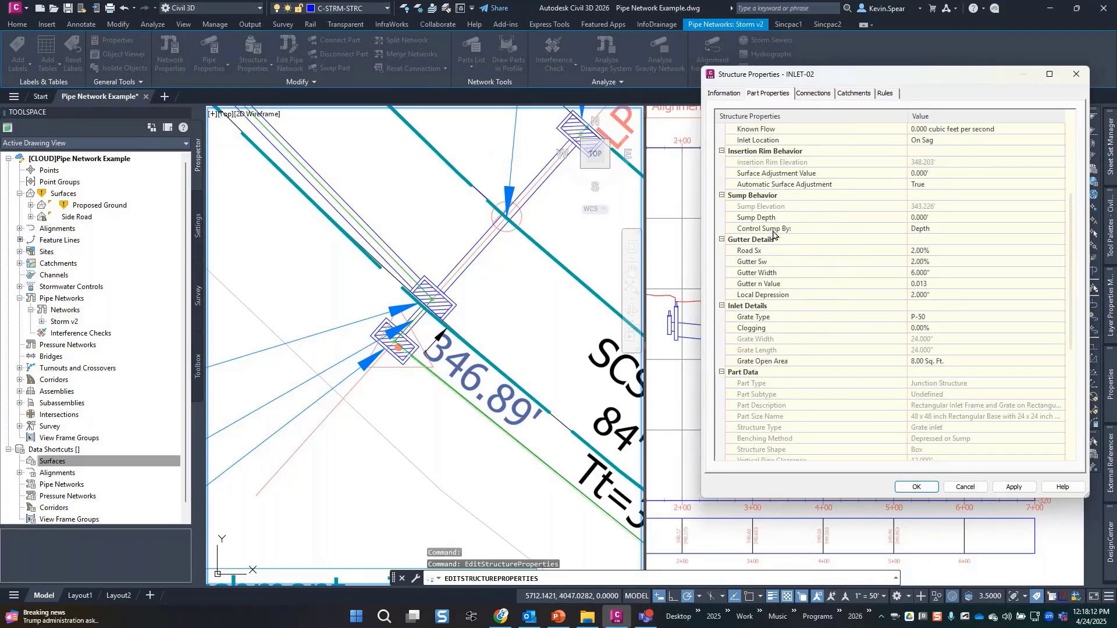
click(796, 365)
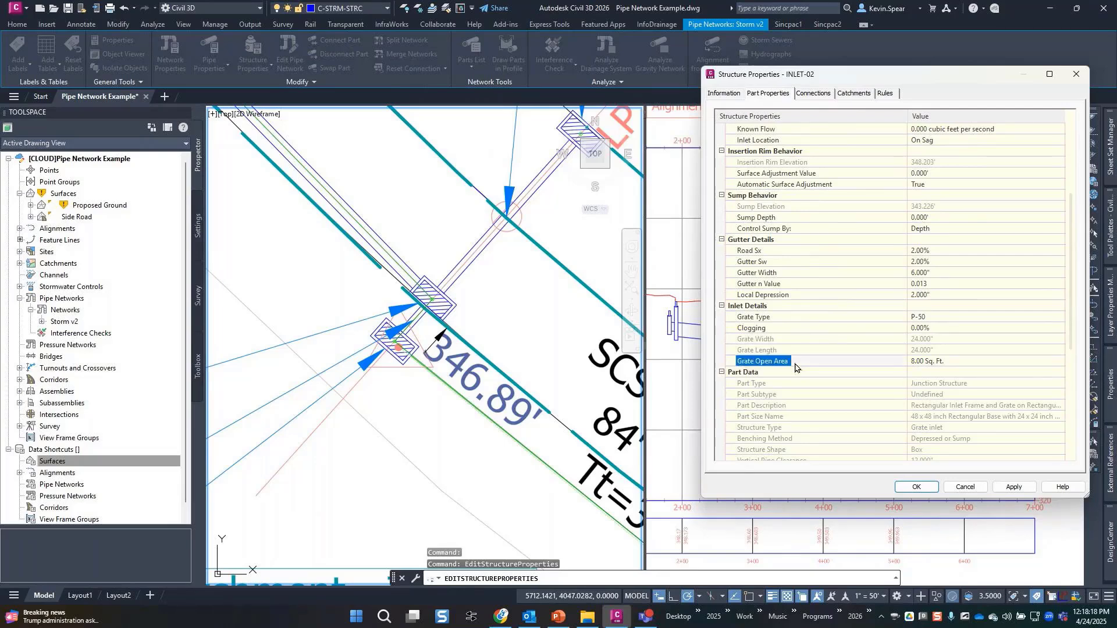
click(768, 252)
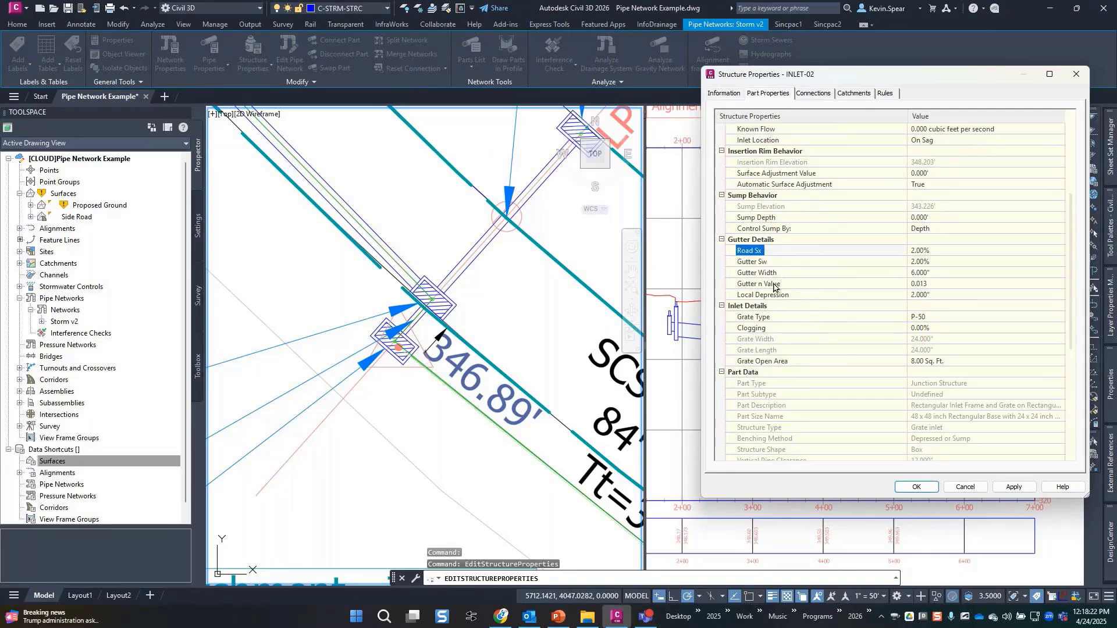
scroll(810, 385, up, 5)
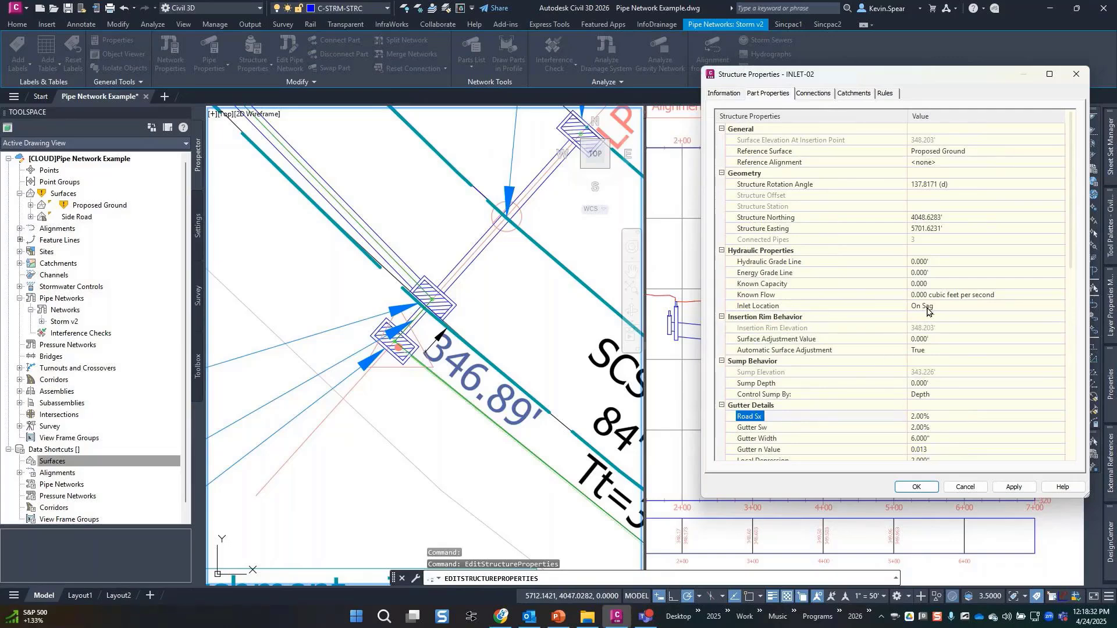
click(972, 491)
Zoom out and pan to the full site, then switch to the Analyze ribbon tab.
key(Escape)
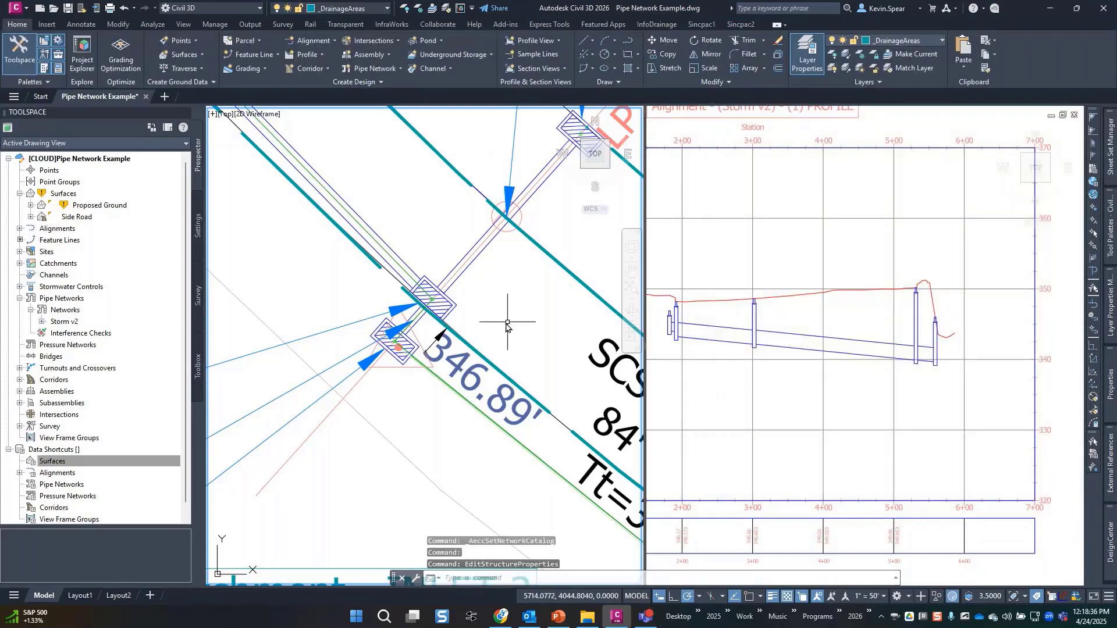
scroll(514, 319, down, 4)
scroll(514, 317, down, 8)
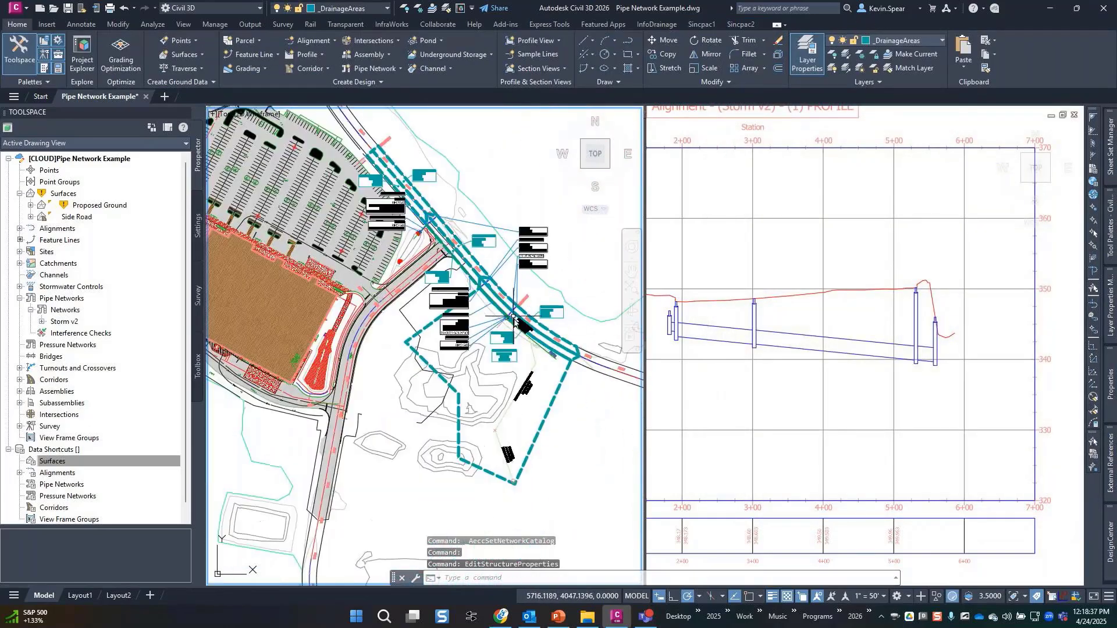
middle_drag(411, 156, 408, 207)
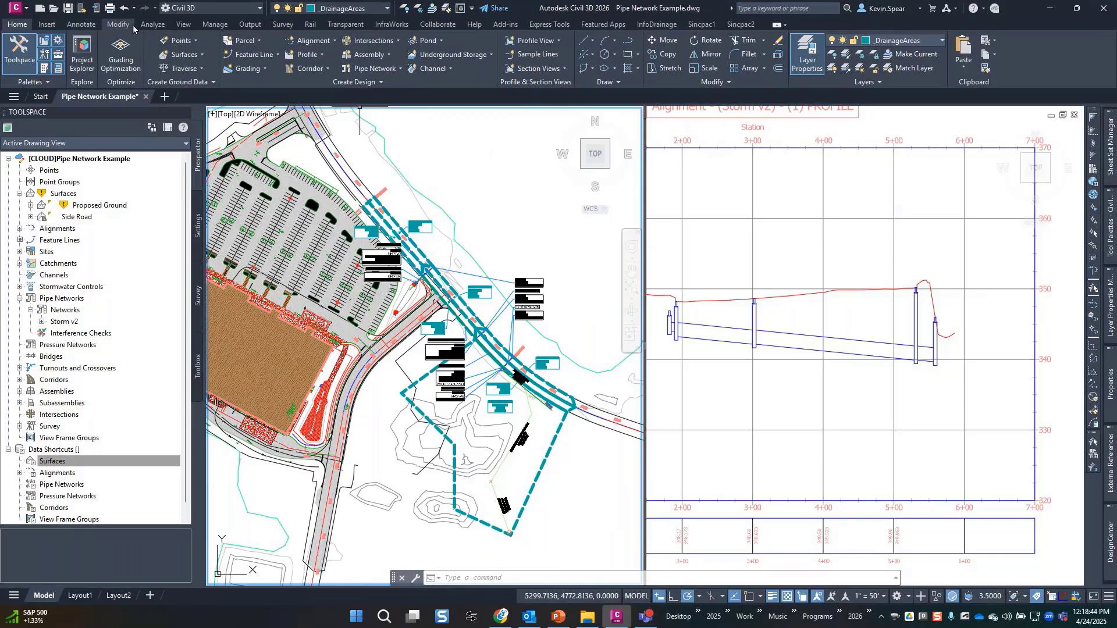
click(149, 24)
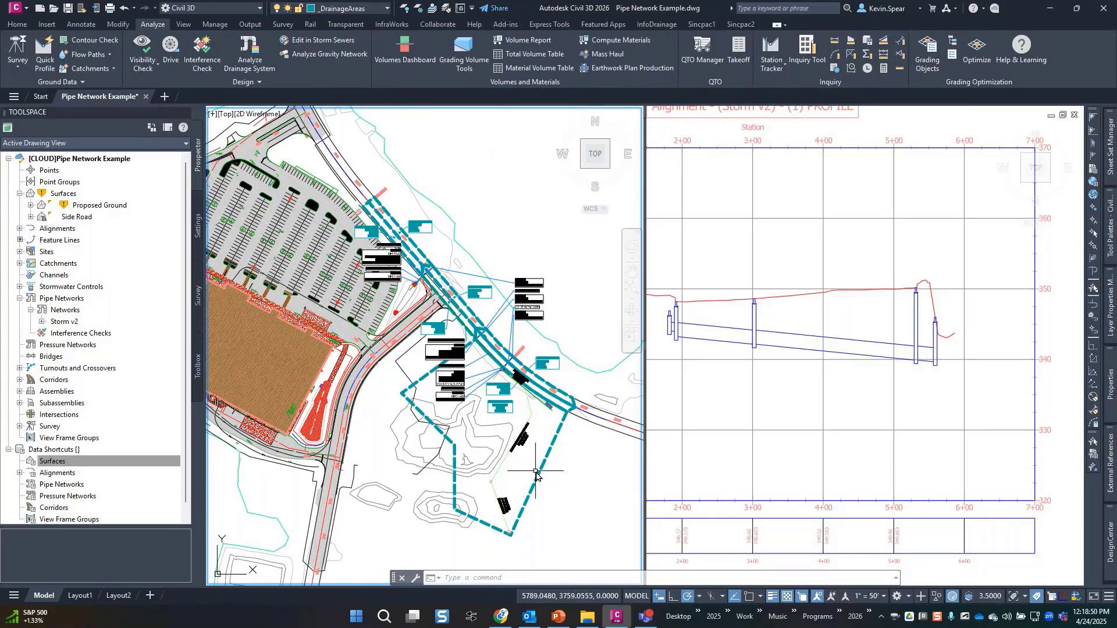
mouse_move(544, 207)
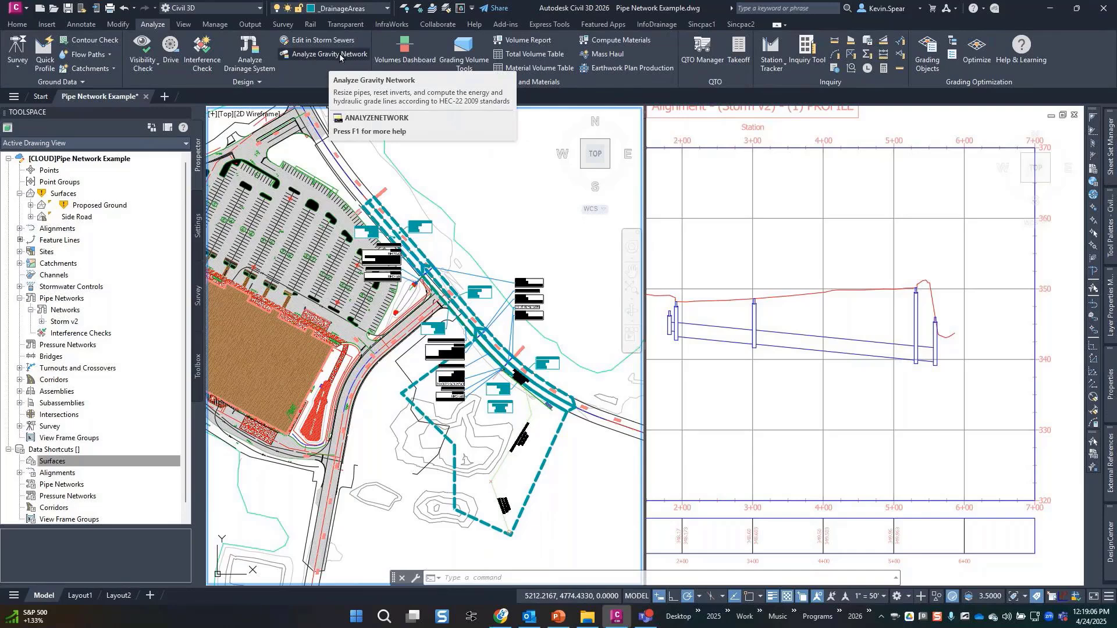
Run Analyze Drainage System on the catchment and storm network to show Lehigh County criteria.
click(252, 55)
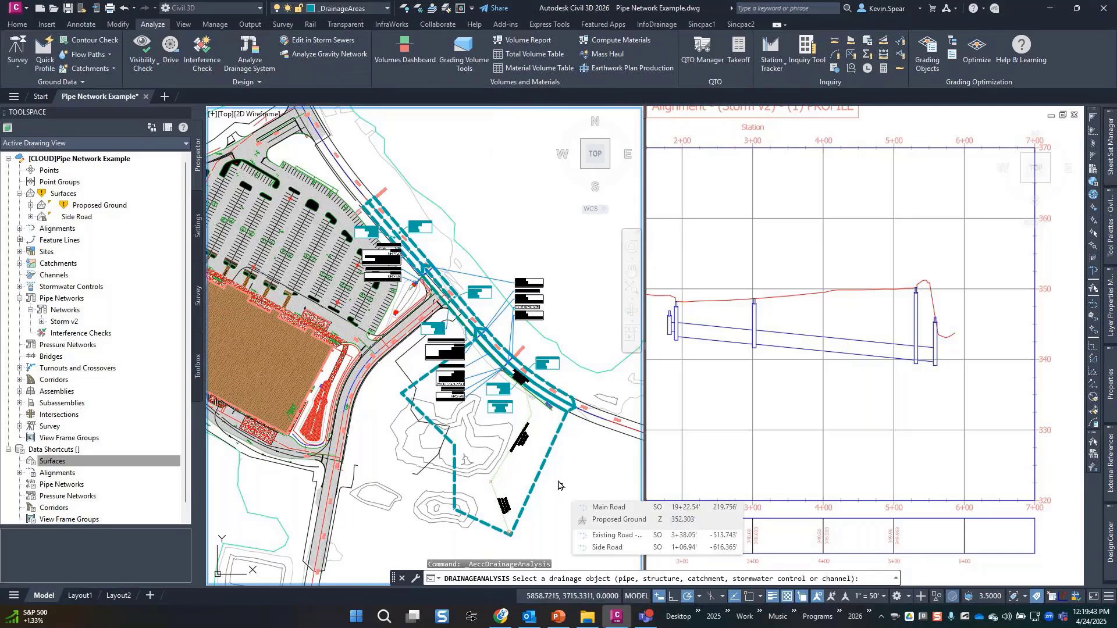
click(543, 471)
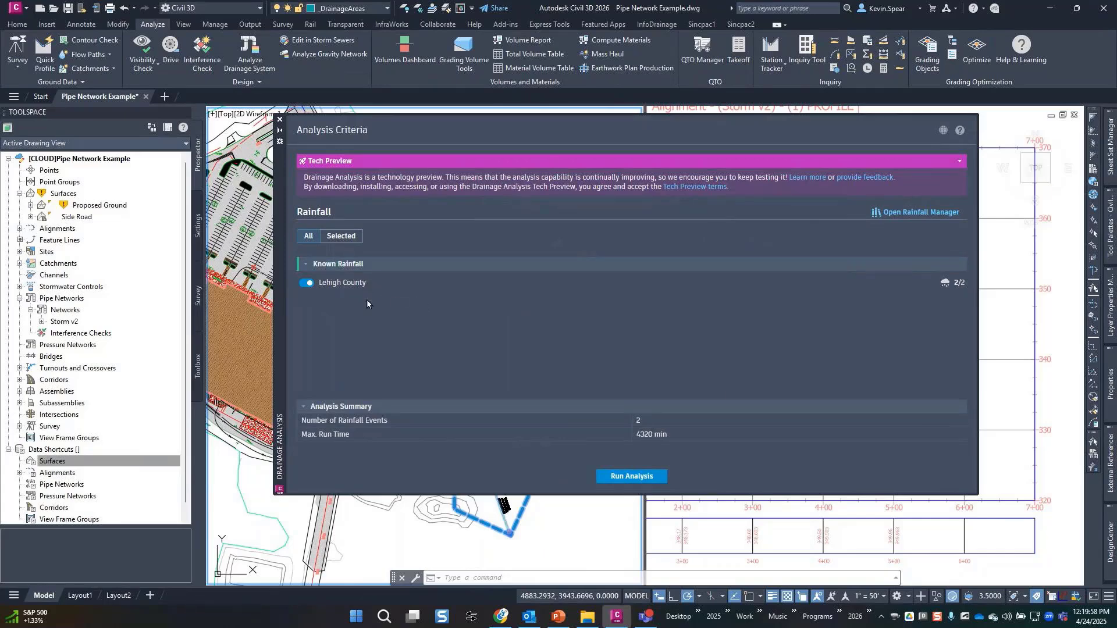
In the Rainfall Manager, create a new known rainfall named Chicago.
click(917, 213)
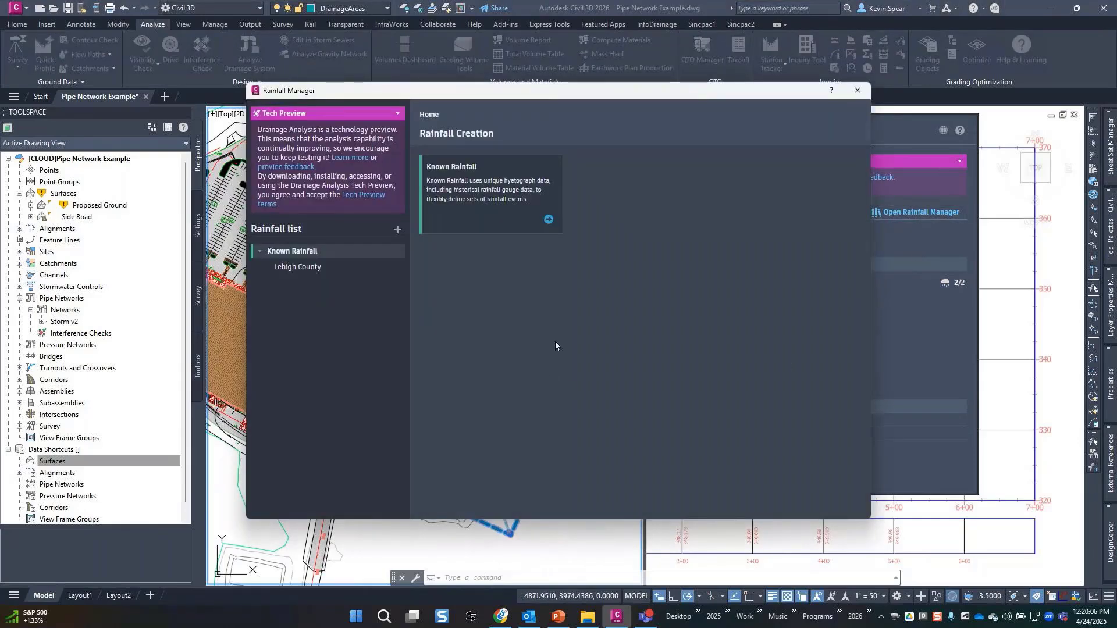
click(548, 221)
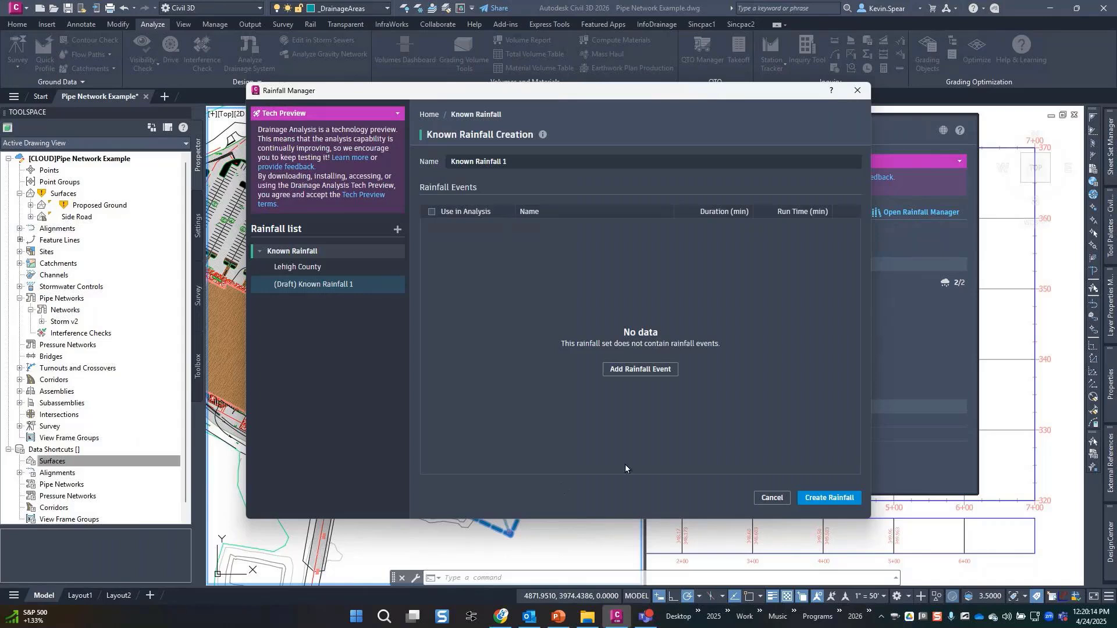
click(523, 168)
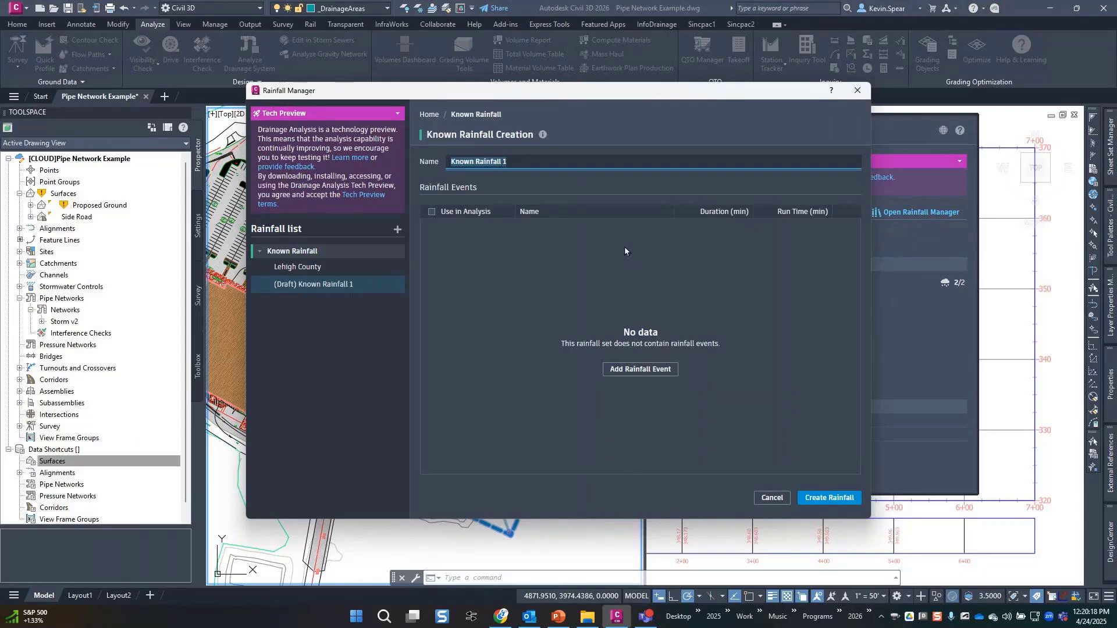
text(CHia)
key(BackSpace)
key(BackSpace)
key(BackSpace)
text(hiac)
key(BackSpace)
text(cago)
key(Return)
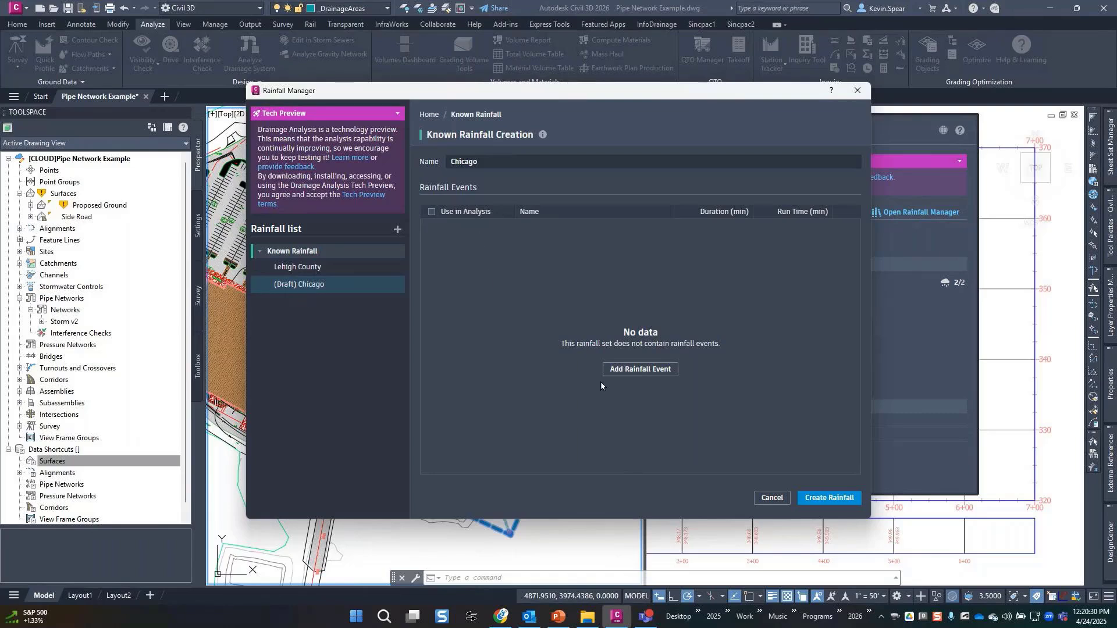
Add a rainfall event named 100 yr to the Chicago set.
click(638, 370)
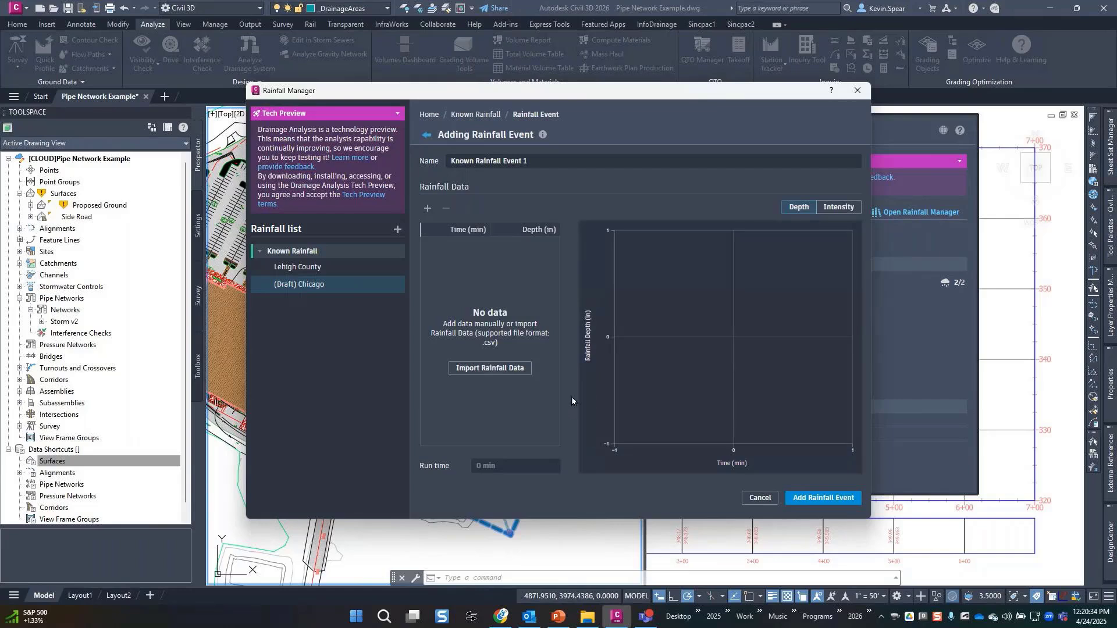
click(549, 161)
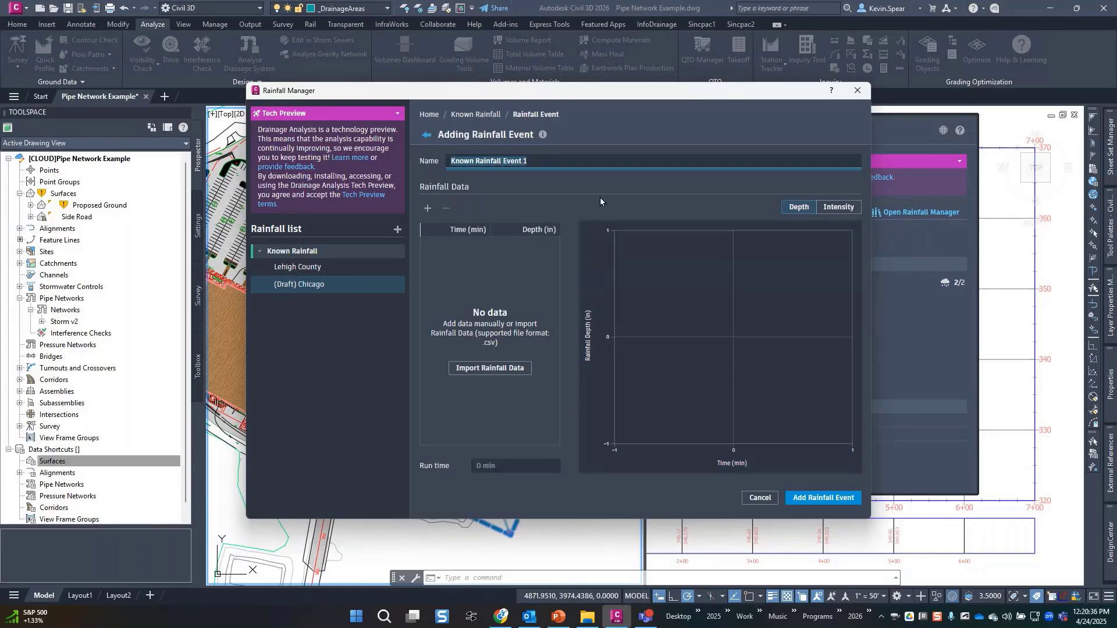
text(100 yr)
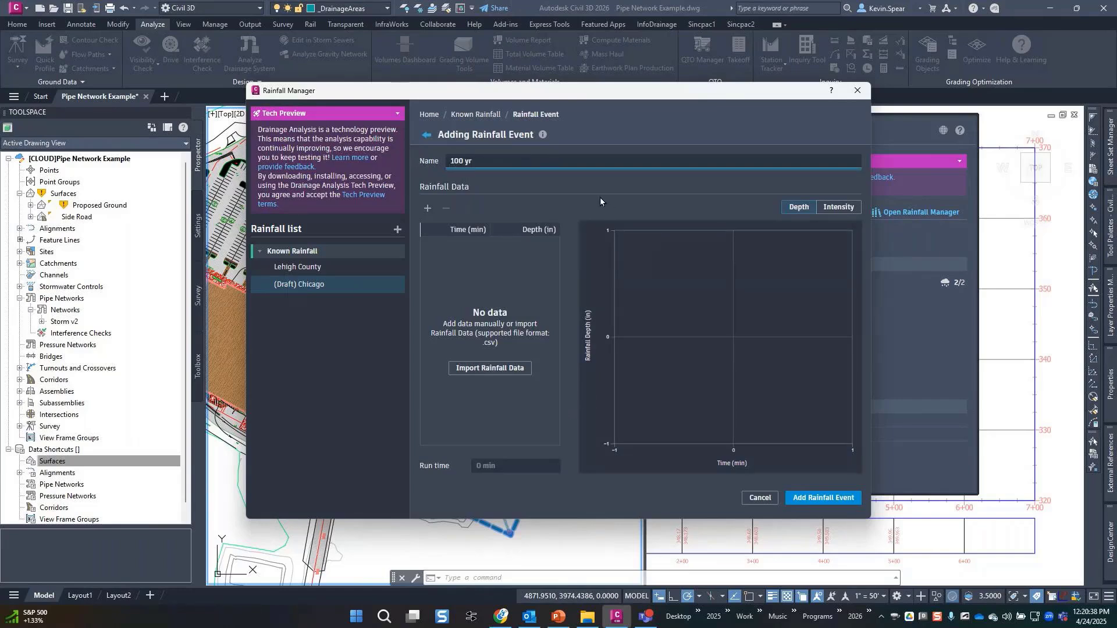
click(595, 192)
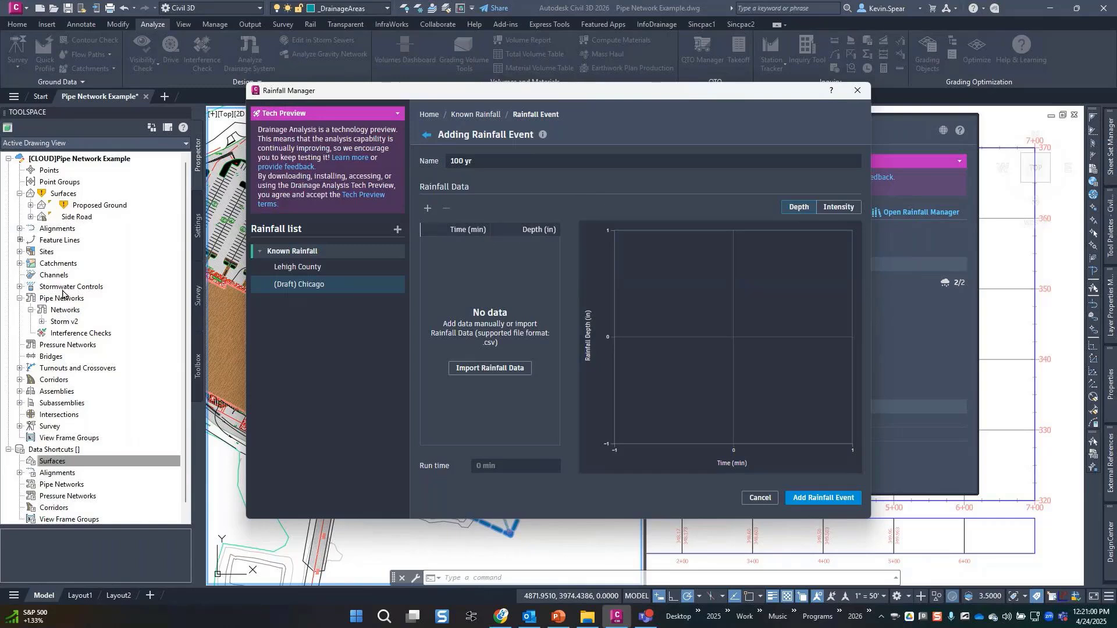
key(alt+Tab)
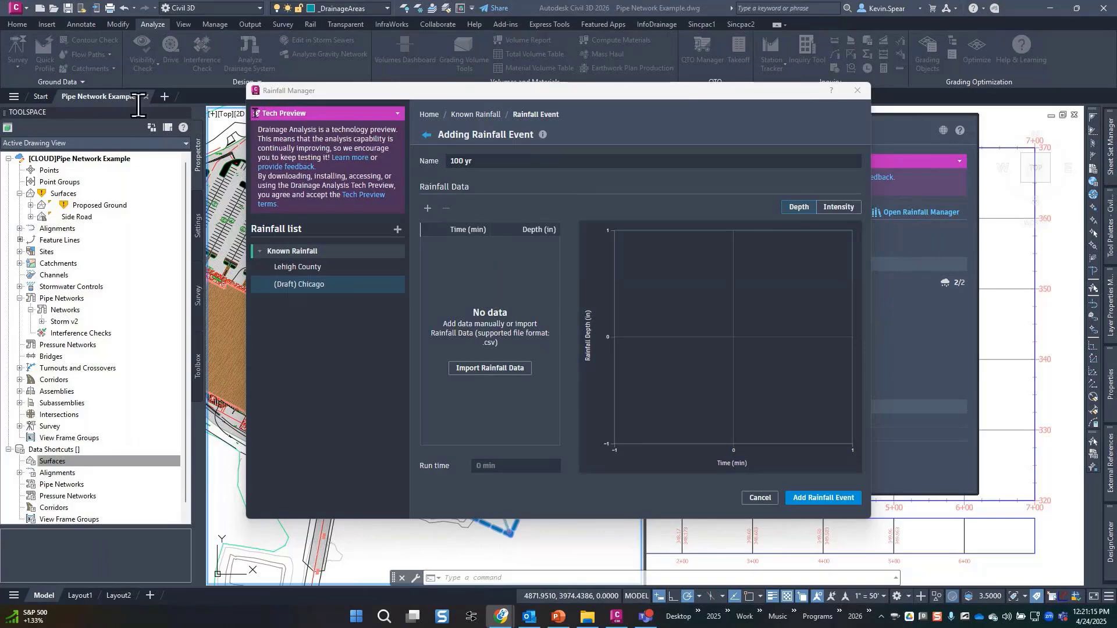
Review the NOAA precipitation frequency tables, then move the browser aside to reveal the 100 yr event.
drag(139, 106, 629, 63)
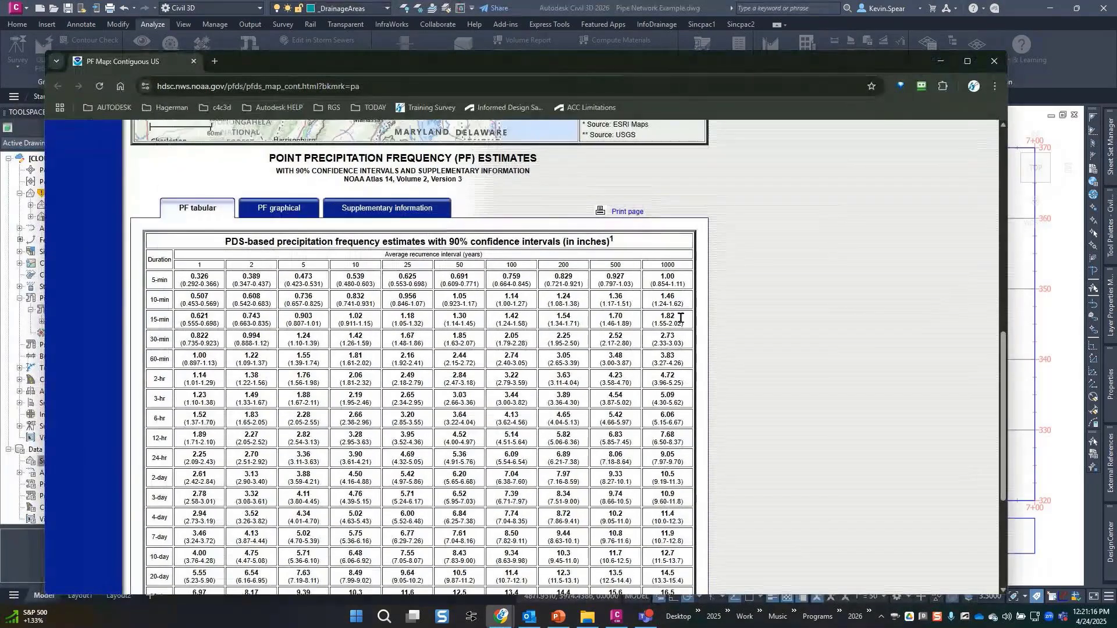
scroll(681, 318, up, 9)
scroll(466, 320, down, 1)
scroll(407, 320, up, 1)
scroll(354, 322, down, 3)
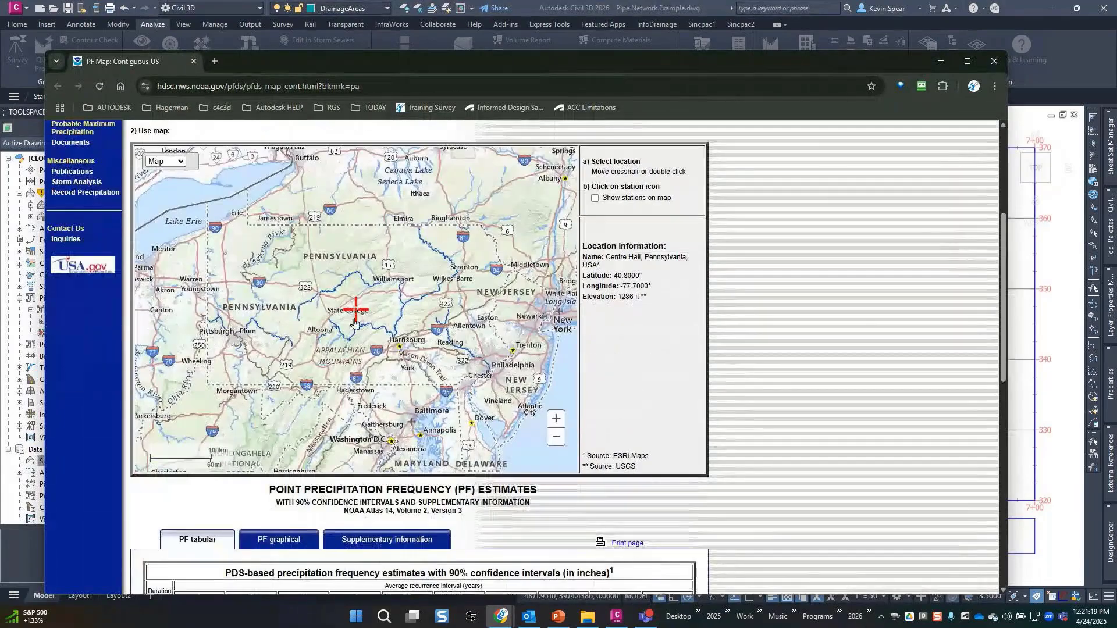
scroll(357, 315, down, 5)
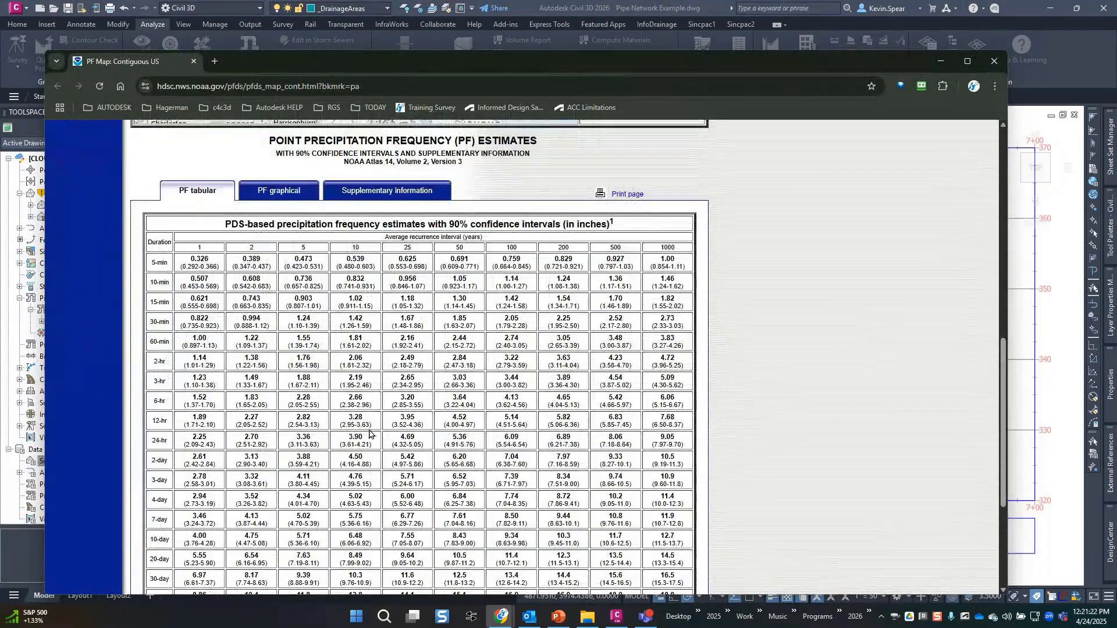
drag(283, 63, 825, 55)
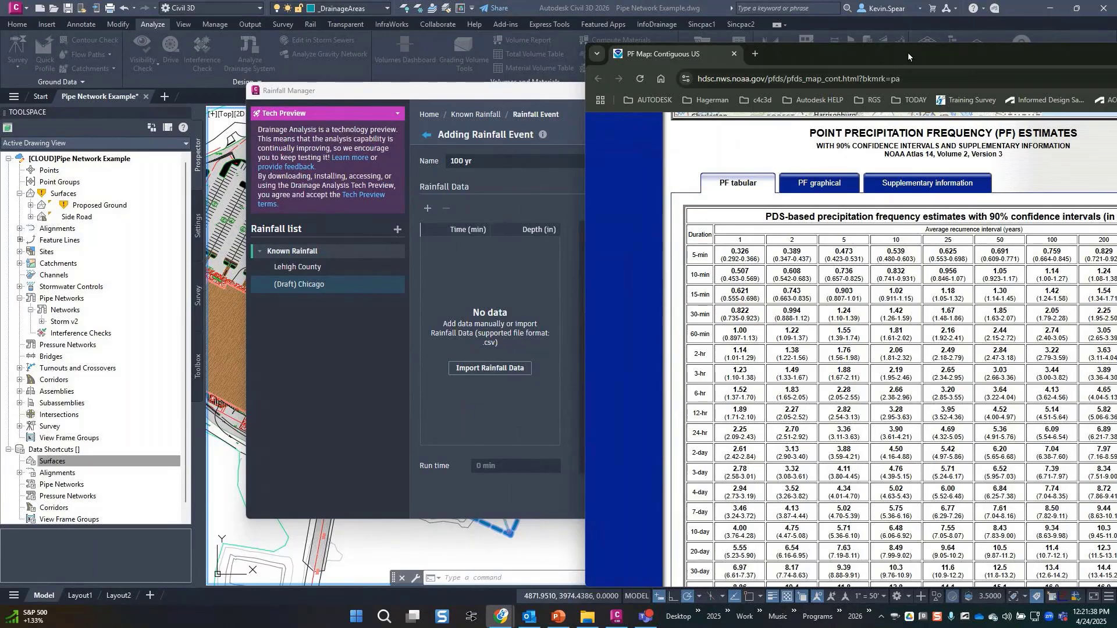
drag(908, 52, 0, 52)
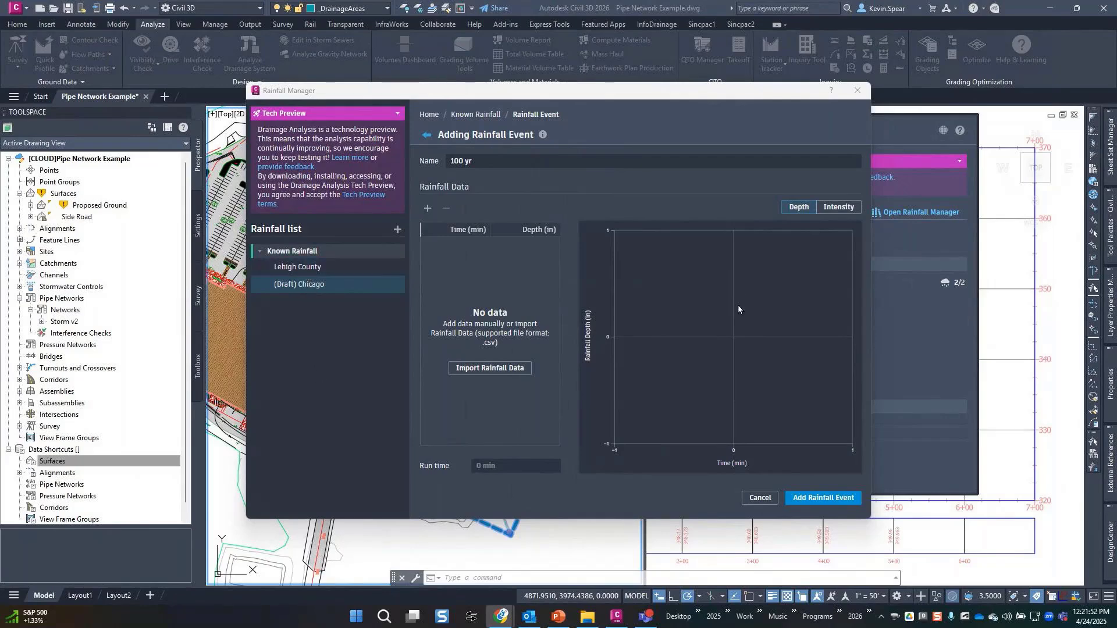
Import rainfall data from Autodesk Docs Project Files > Civil, choosing Lehigh - 100 yr.csv.
click(481, 369)
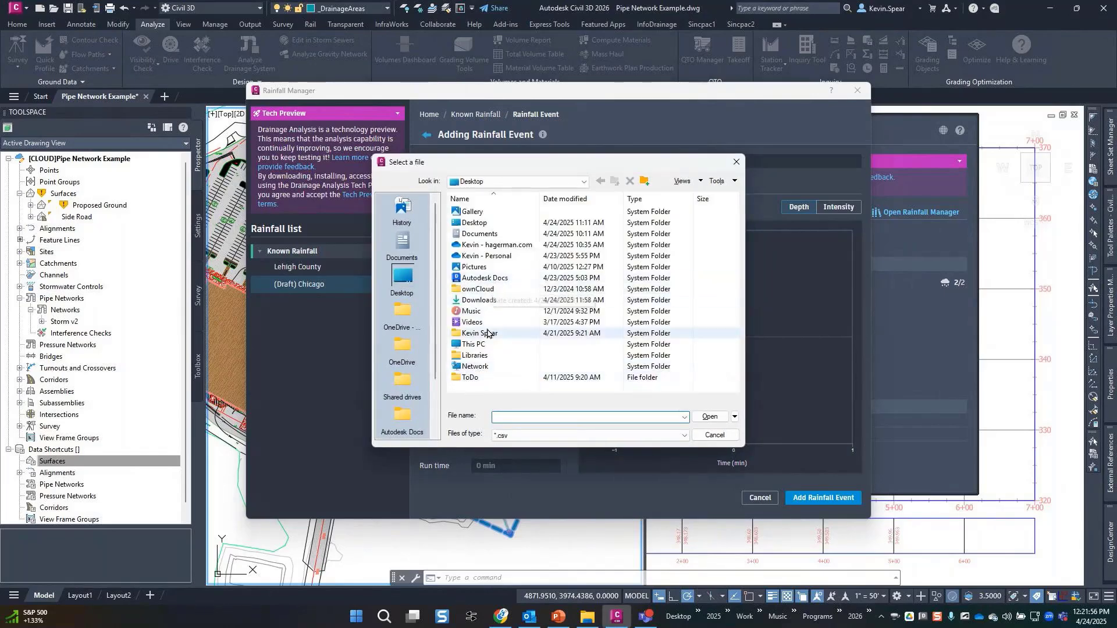
double_click(489, 278)
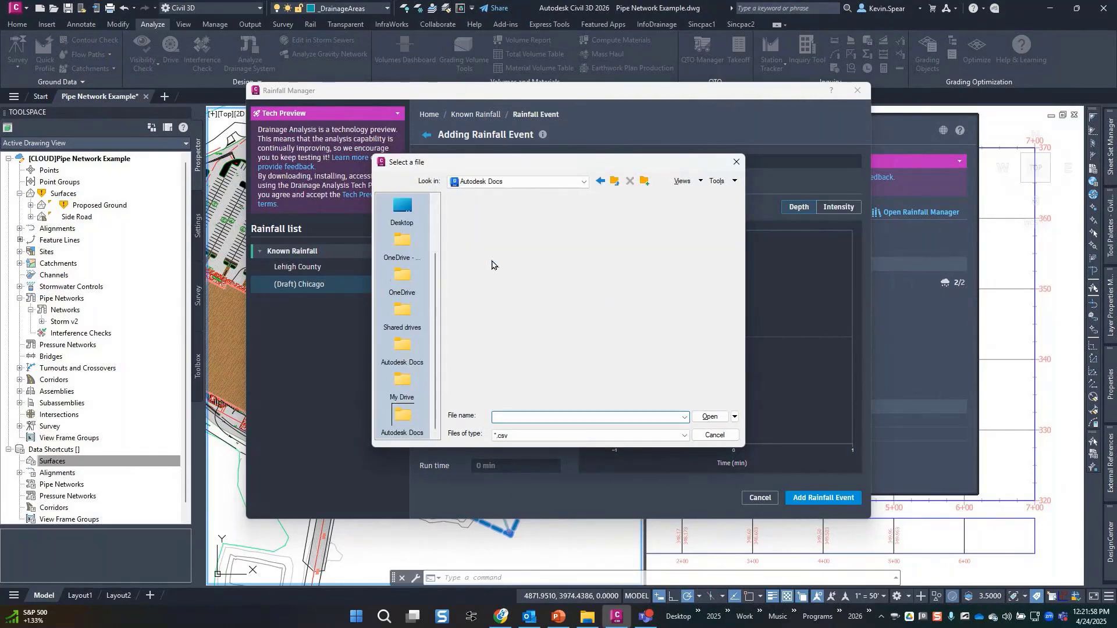
double_click(494, 213)
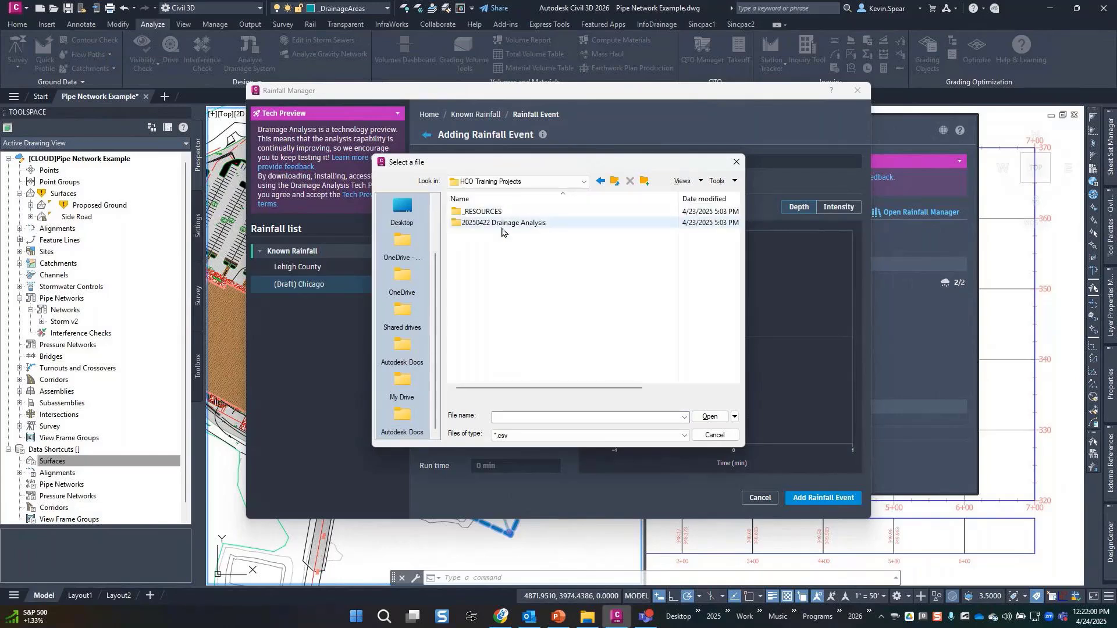
double_click(502, 224)
double_click(488, 212)
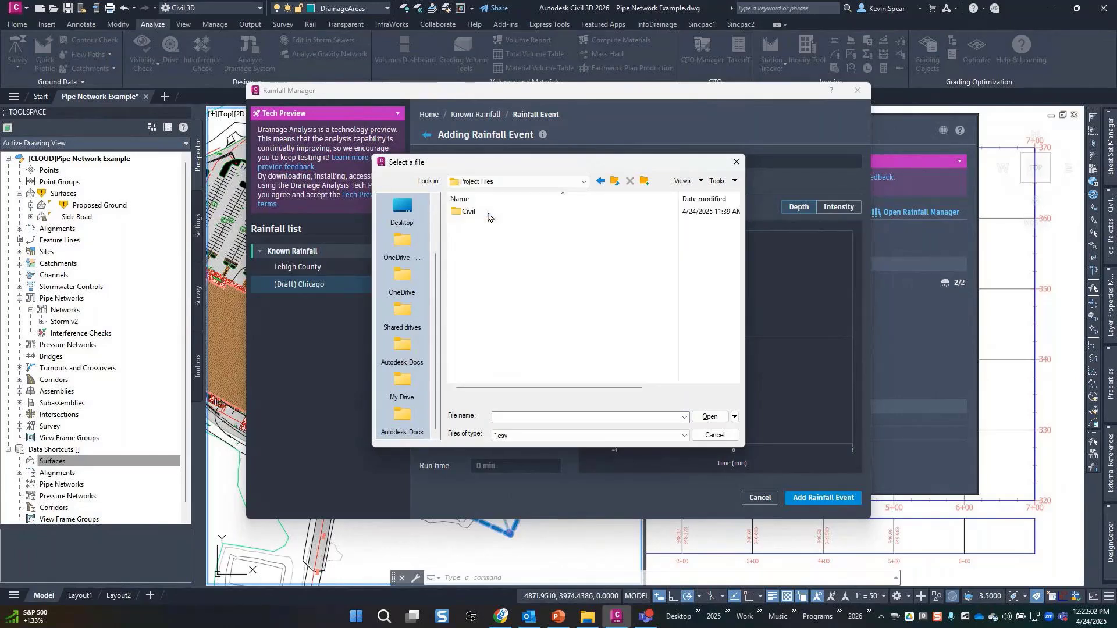
double_click(488, 212)
click(505, 224)
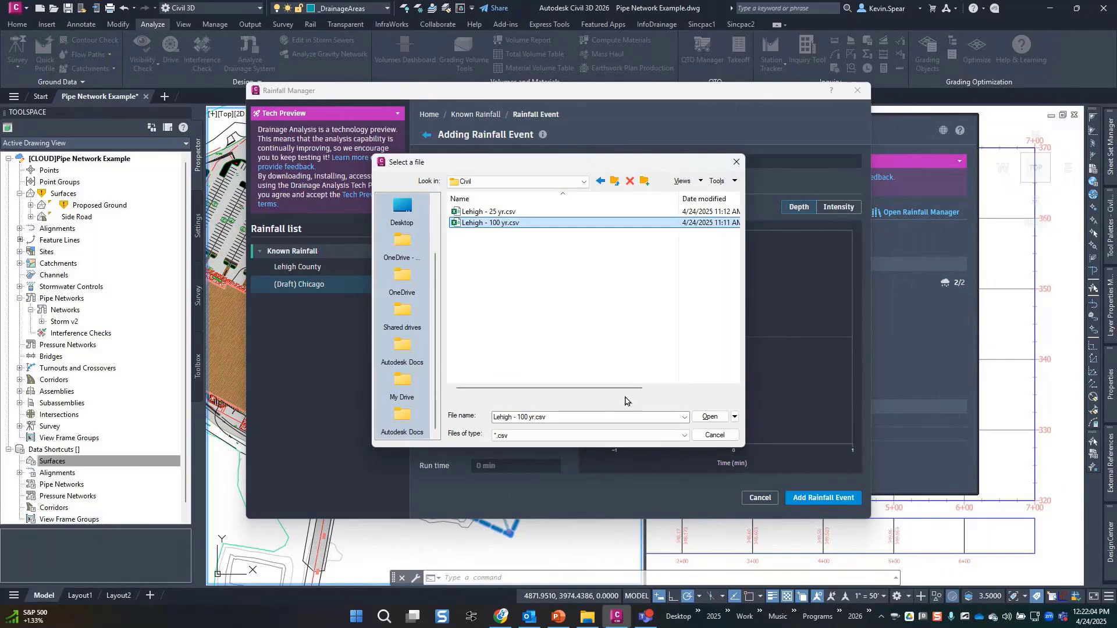
double_click(541, 224)
Inspect Lehigh - 100 yr.csv in Notepad, then load it into the 100 yr event.
right_click(541, 224)
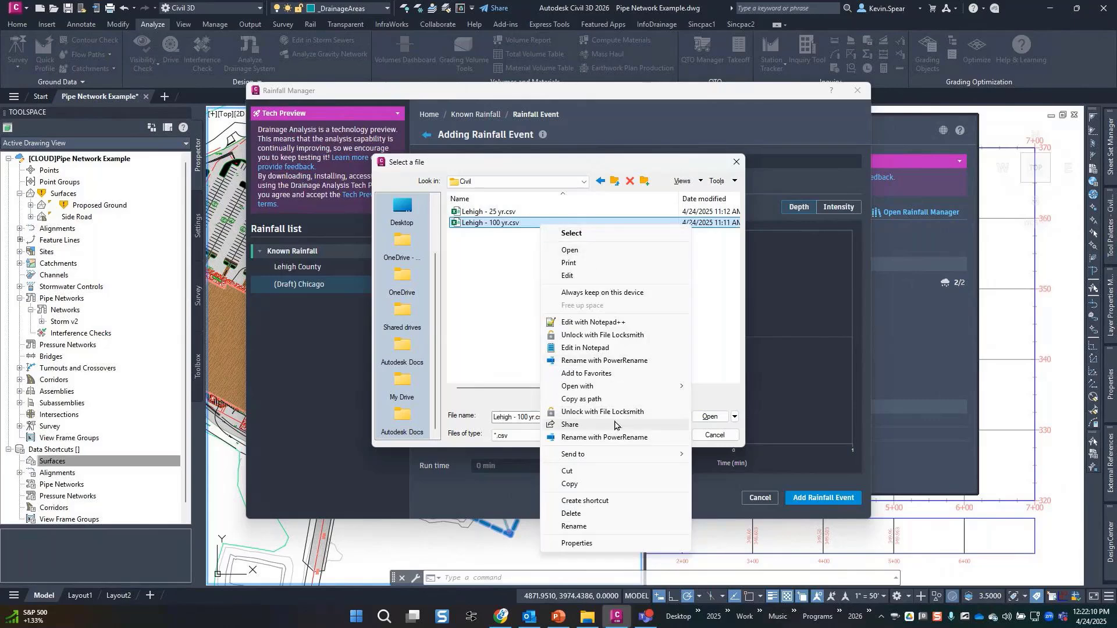
click(616, 348)
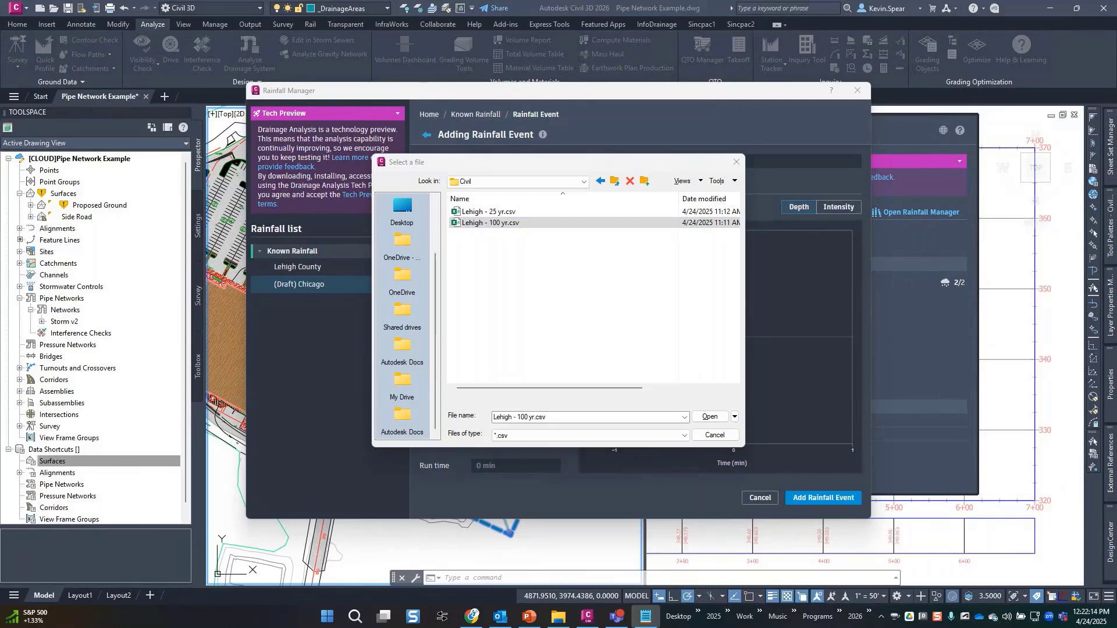
drag(1116, 327, 595, 238)
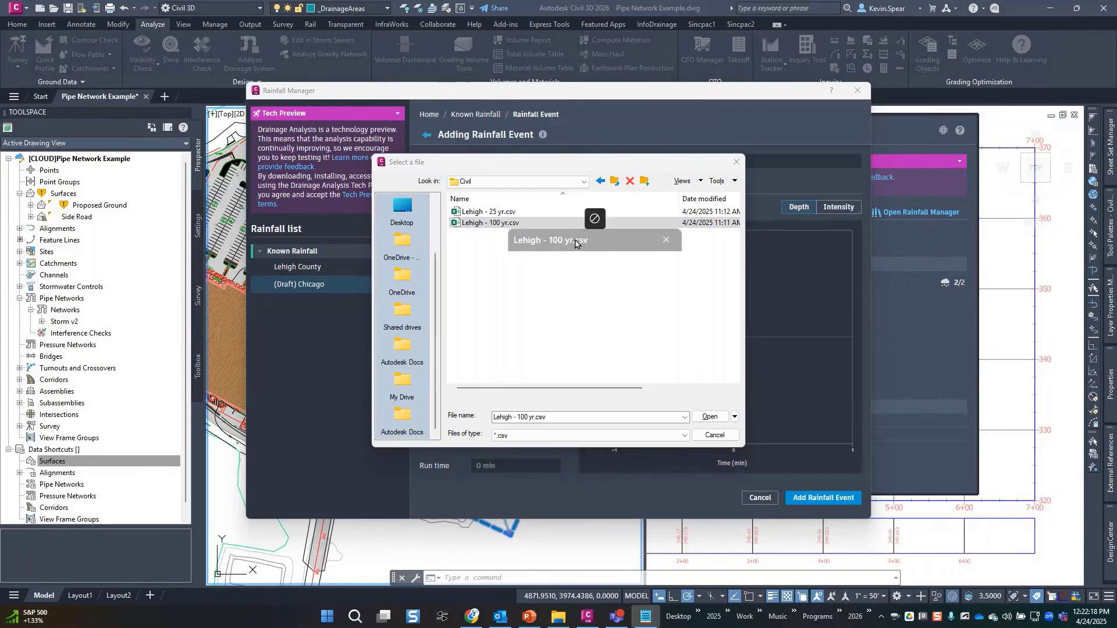
click(573, 243)
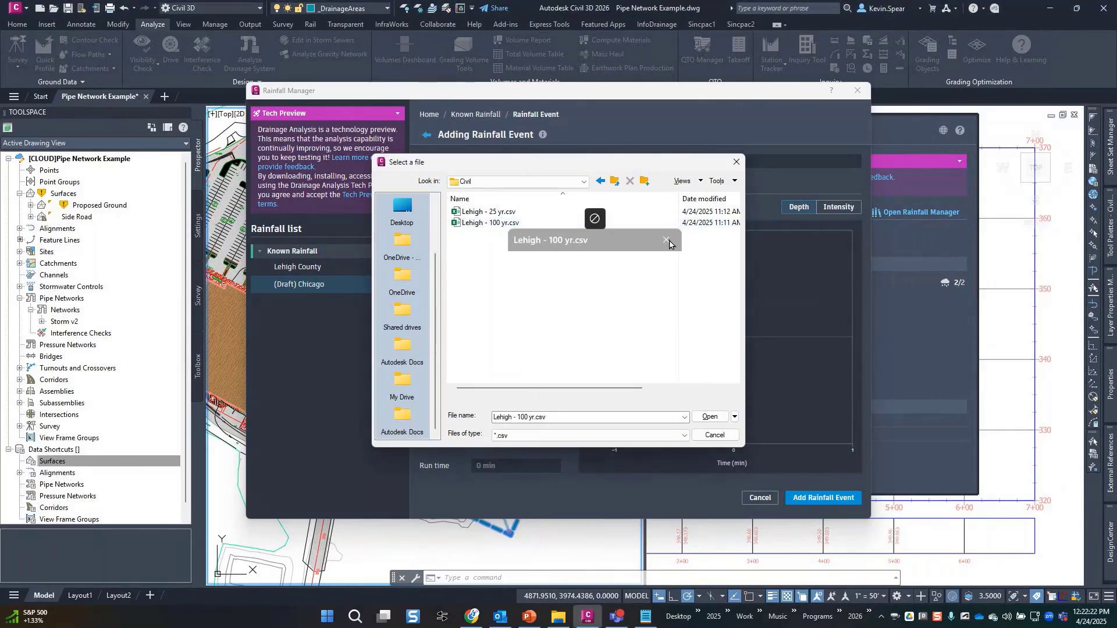
double_click(482, 224)
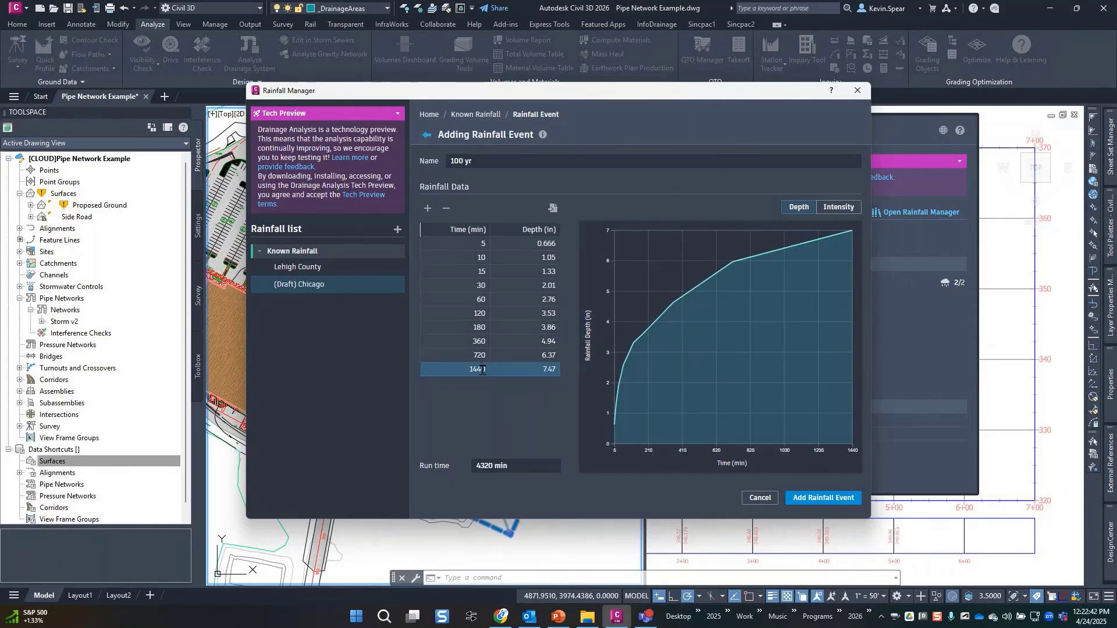
Add the 100 yr event with Use in Analysis checked, keep editing, and create the Chicago rainfall.
click(828, 504)
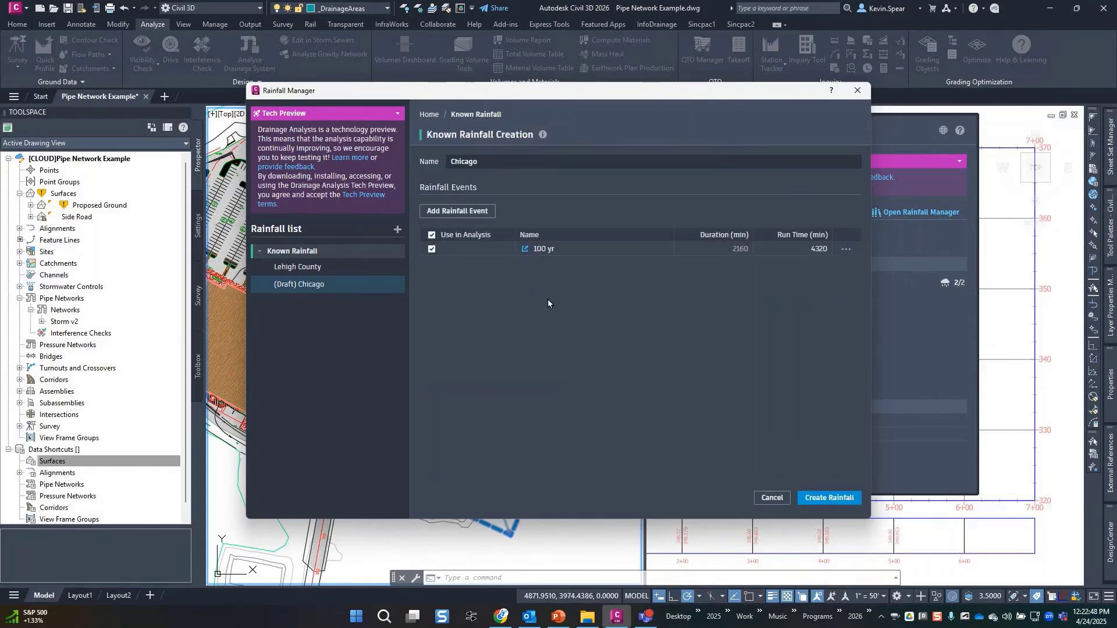
click(433, 250)
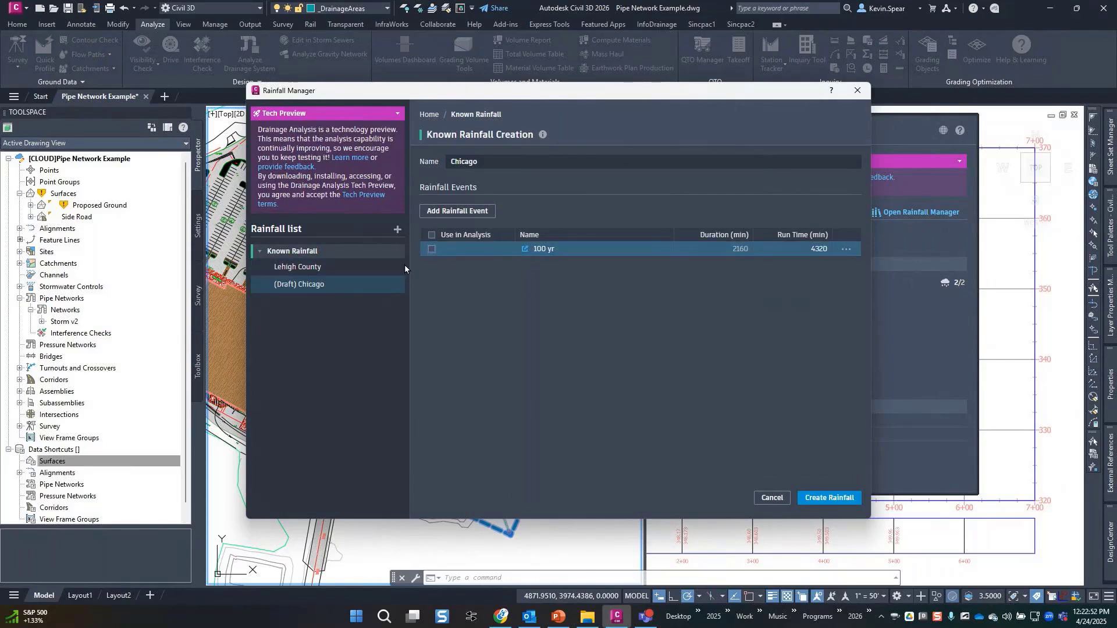
click(432, 251)
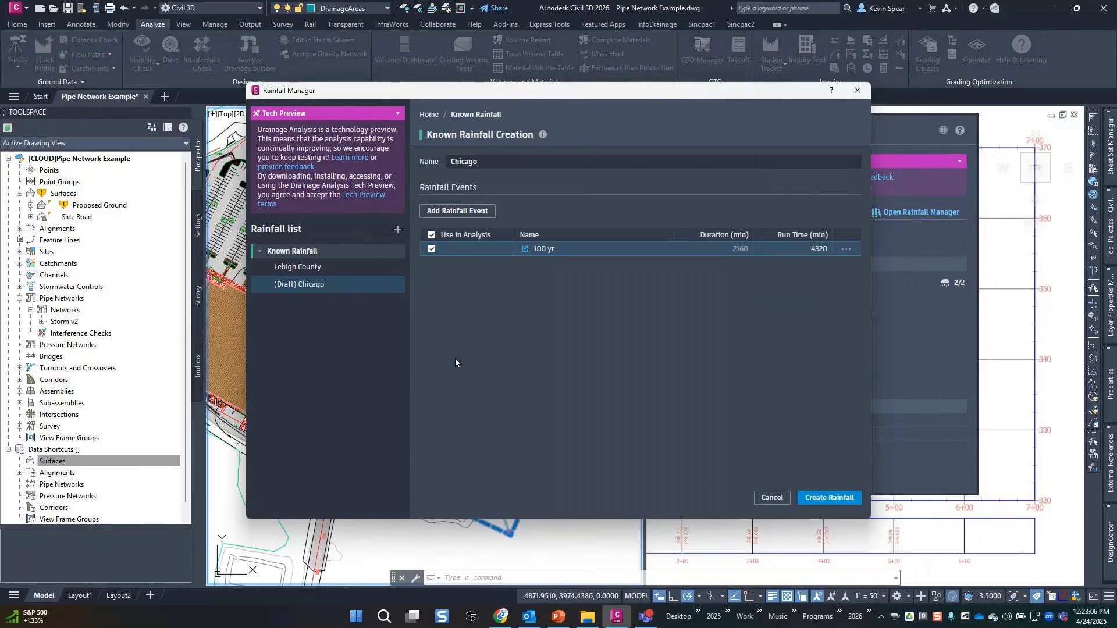
click(317, 266)
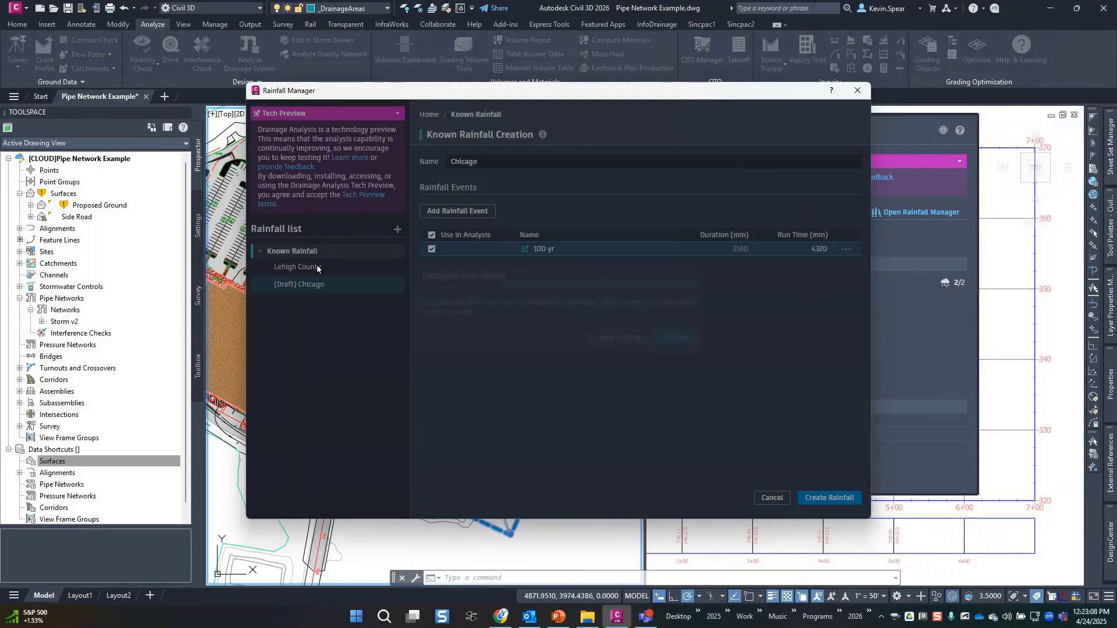
click(634, 340)
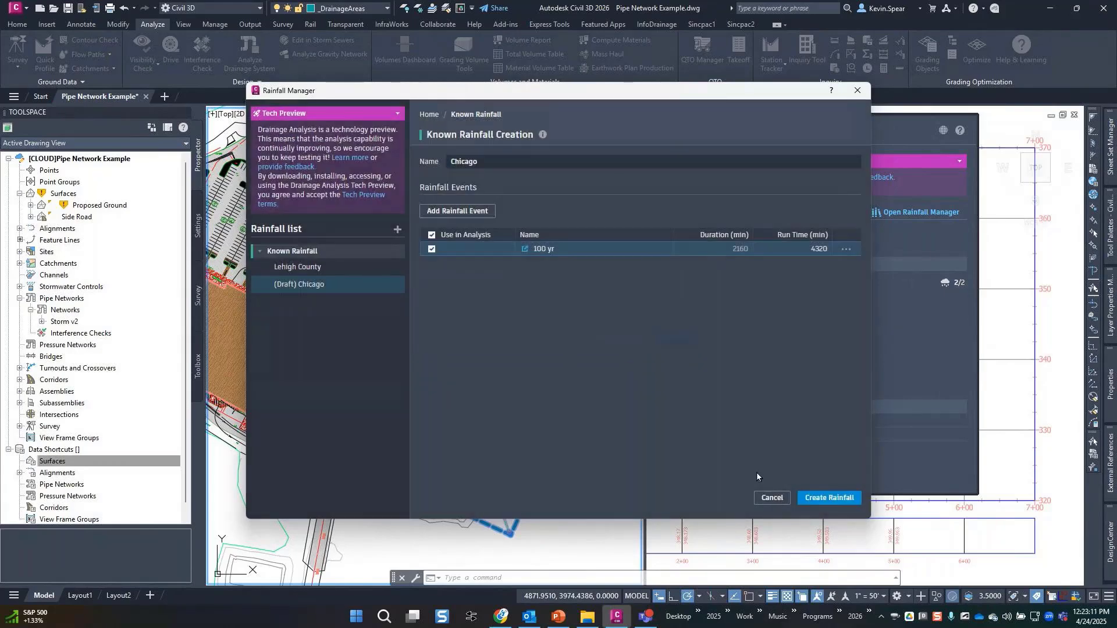
click(822, 499)
Check the Chicago and Lehigh County sets, view Lehigh - 25 yr depths, then close the Rainfall Manager.
click(287, 267)
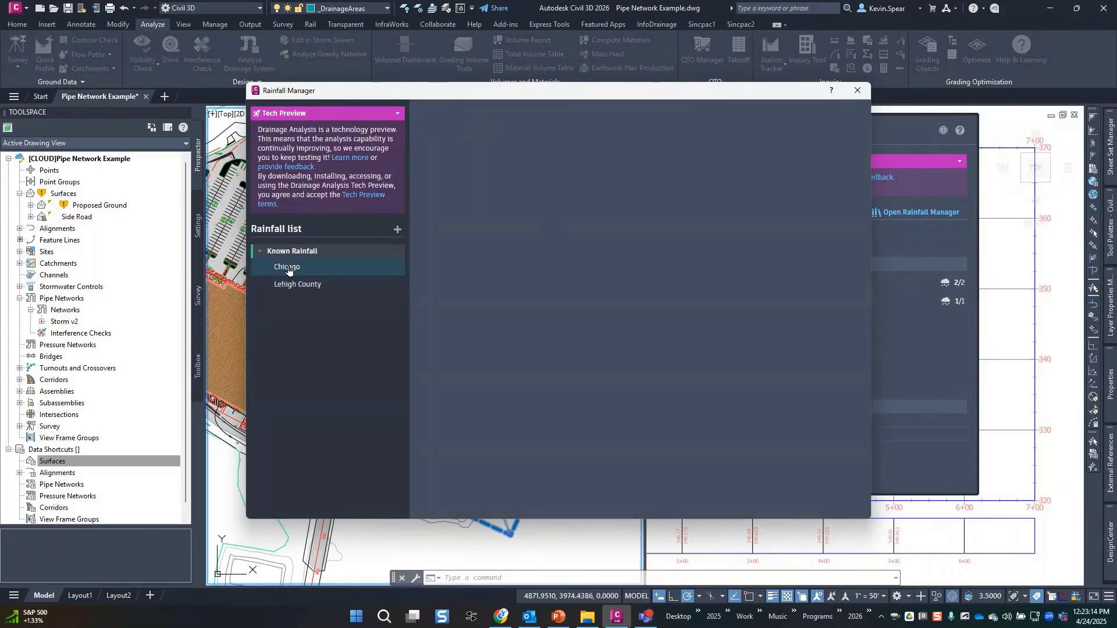
click(297, 285)
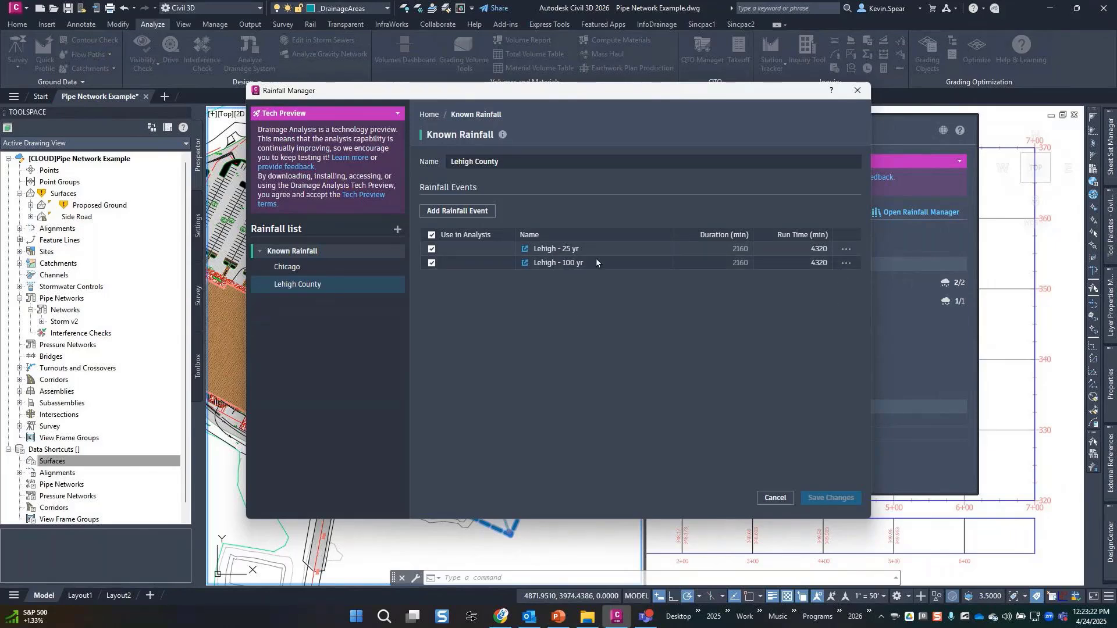
click(526, 249)
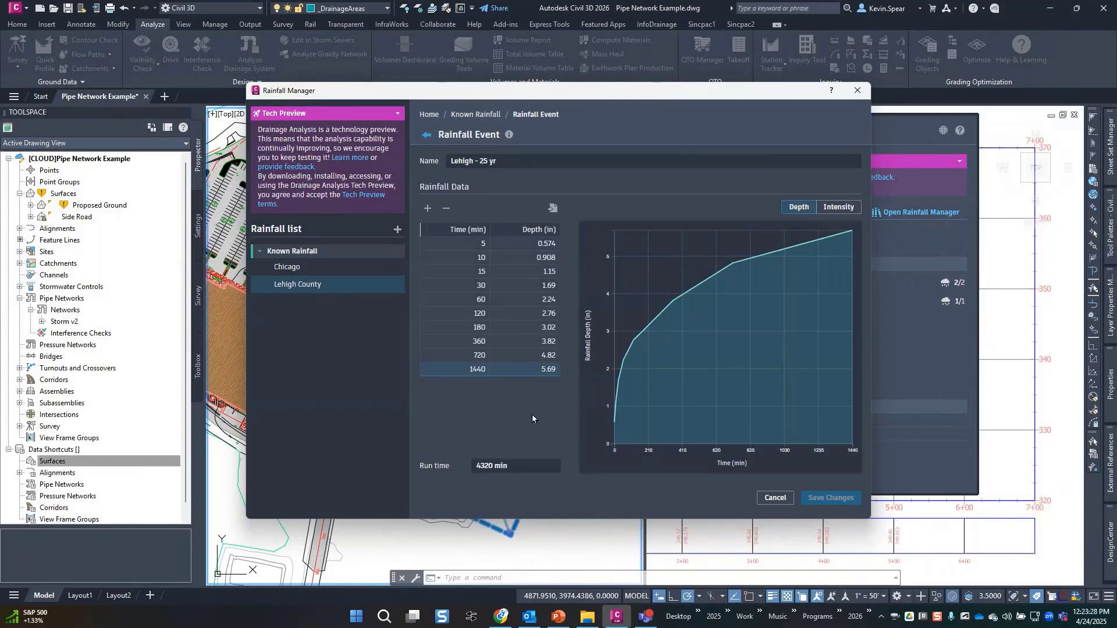
click(425, 136)
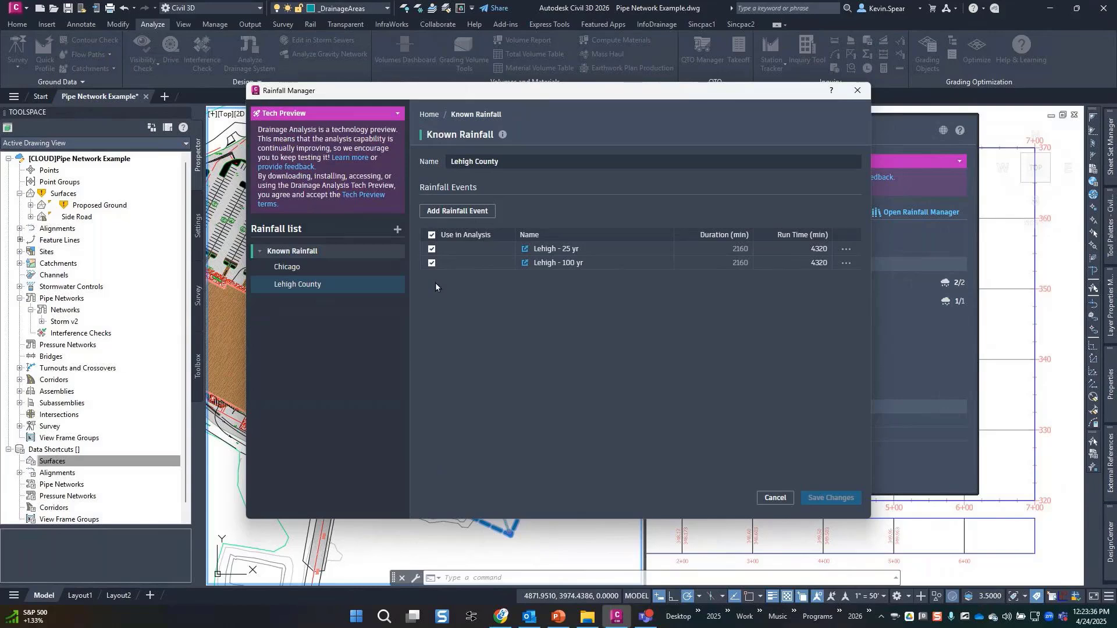
click(859, 94)
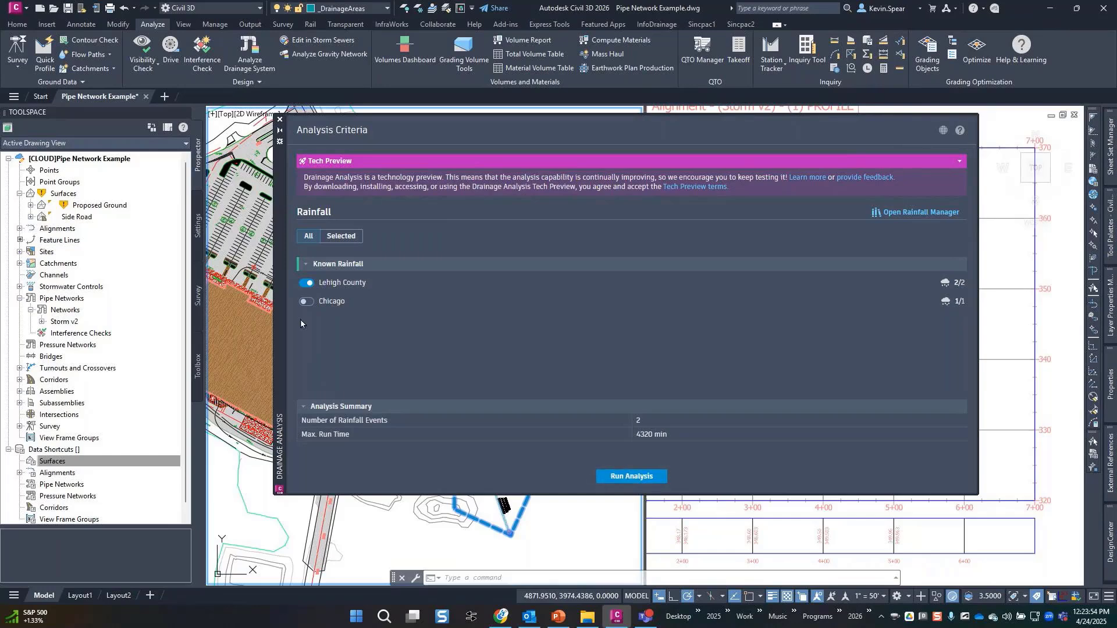
Reposition the Drainage Analysis palette and run the analysis with Lehigh County rainfall.
mouse_move(281, 317)
mouse_down()
mouse_move(379, 350)
mouse_move(587, 320)
mouse_up()
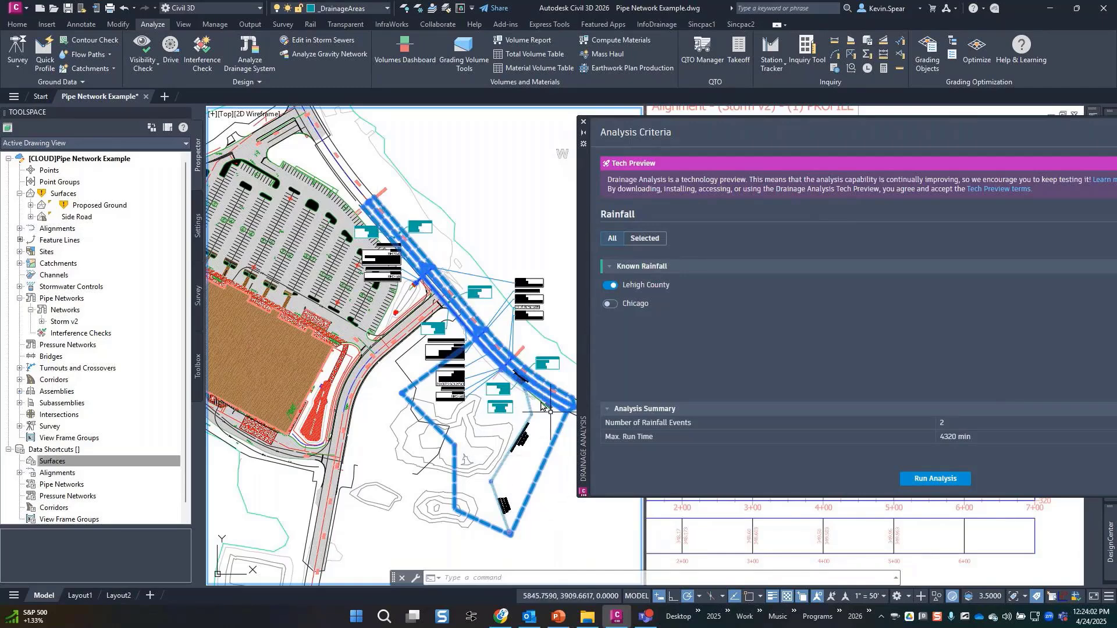
mouse_move(582, 347)
mouse_down()
mouse_move(364, 239)
mouse_move(230, 243)
mouse_up()
click(588, 377)
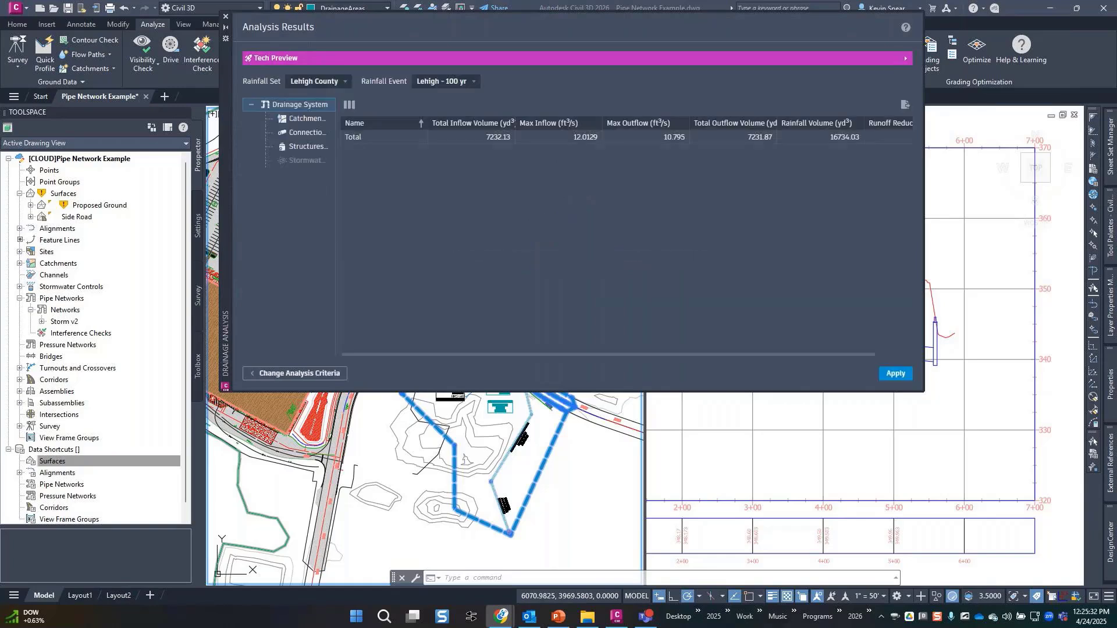
Keep the Lehigh - 100 yr event, widen the results palette, and list all seven catchments' results.
click(456, 241)
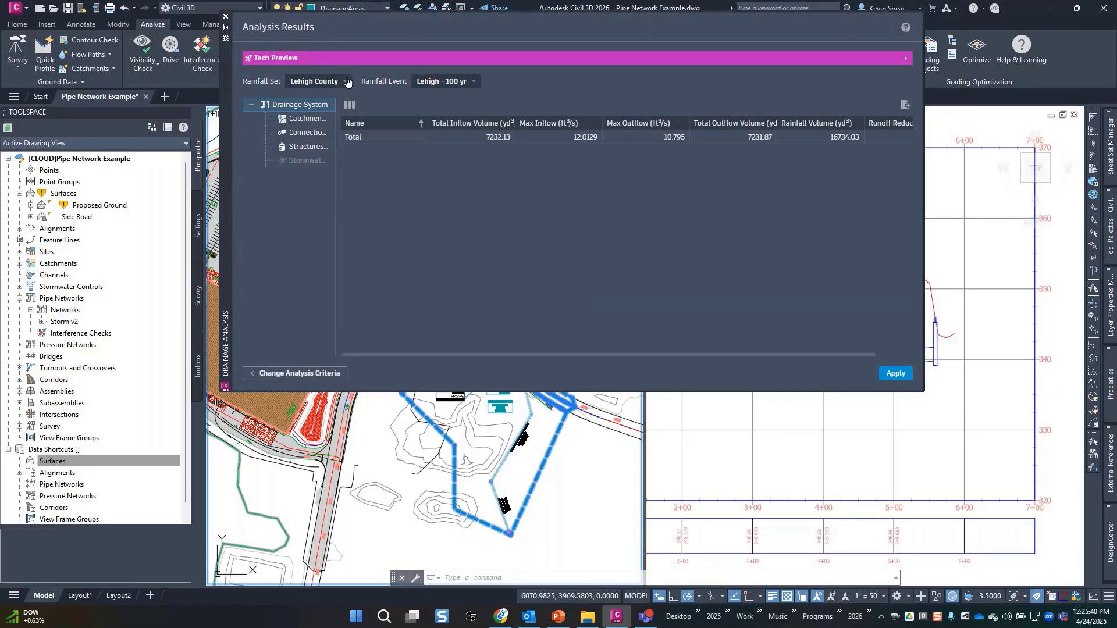
click(443, 82)
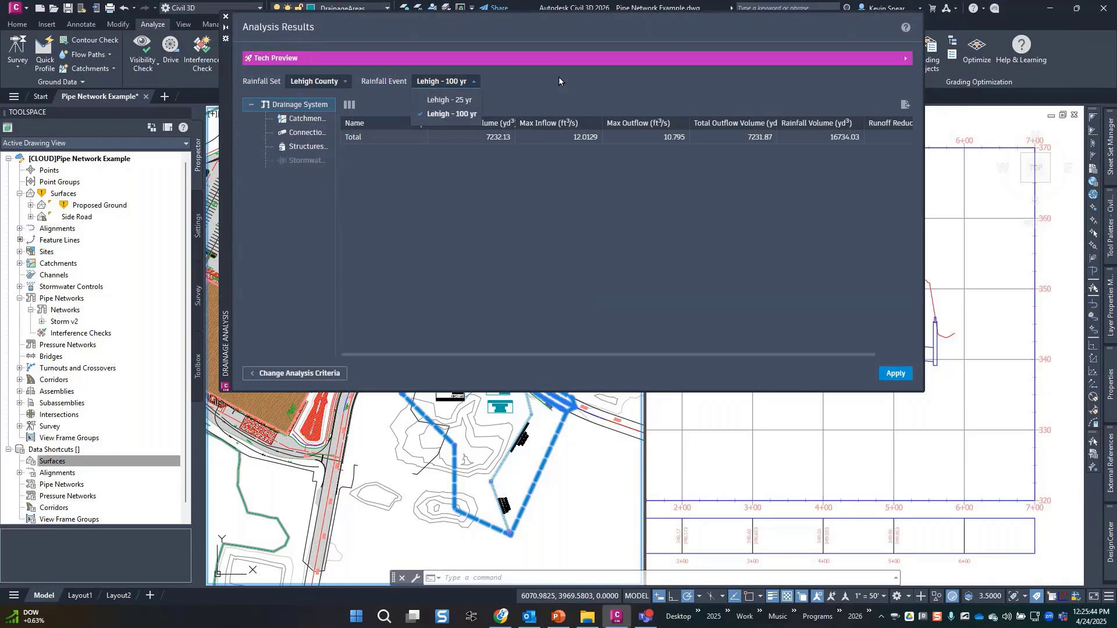
click(531, 197)
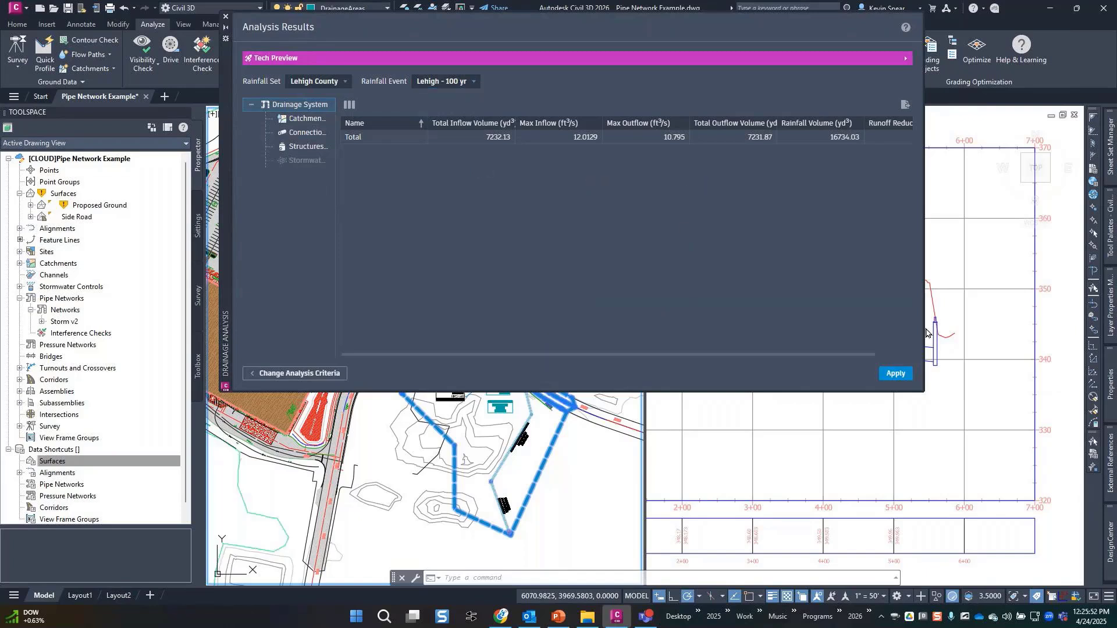
drag(978, 336, 1044, 342)
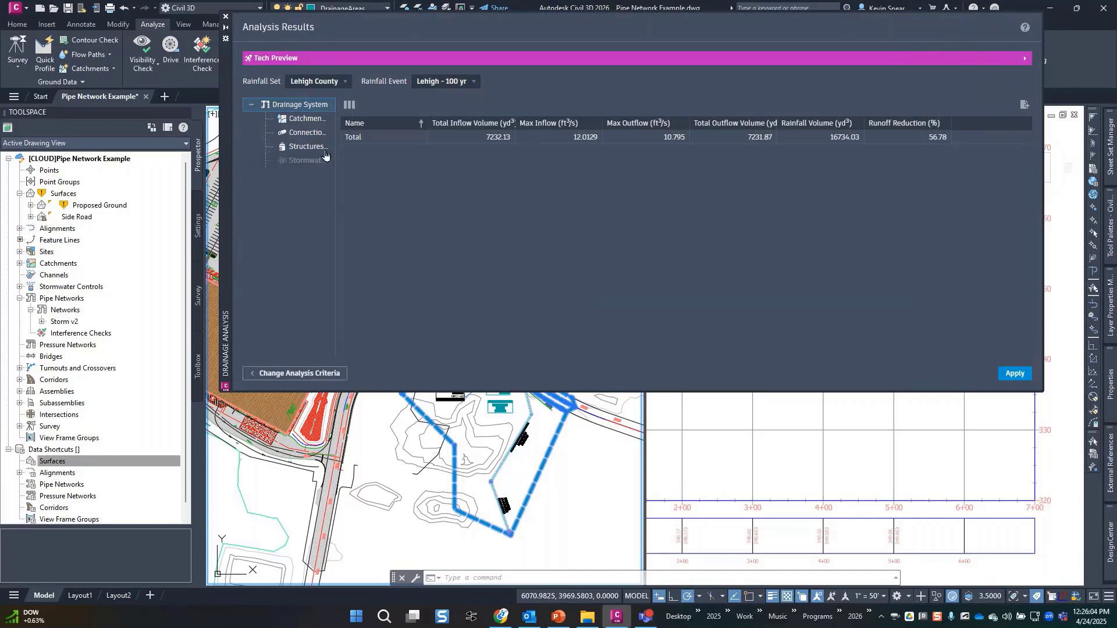
click(306, 120)
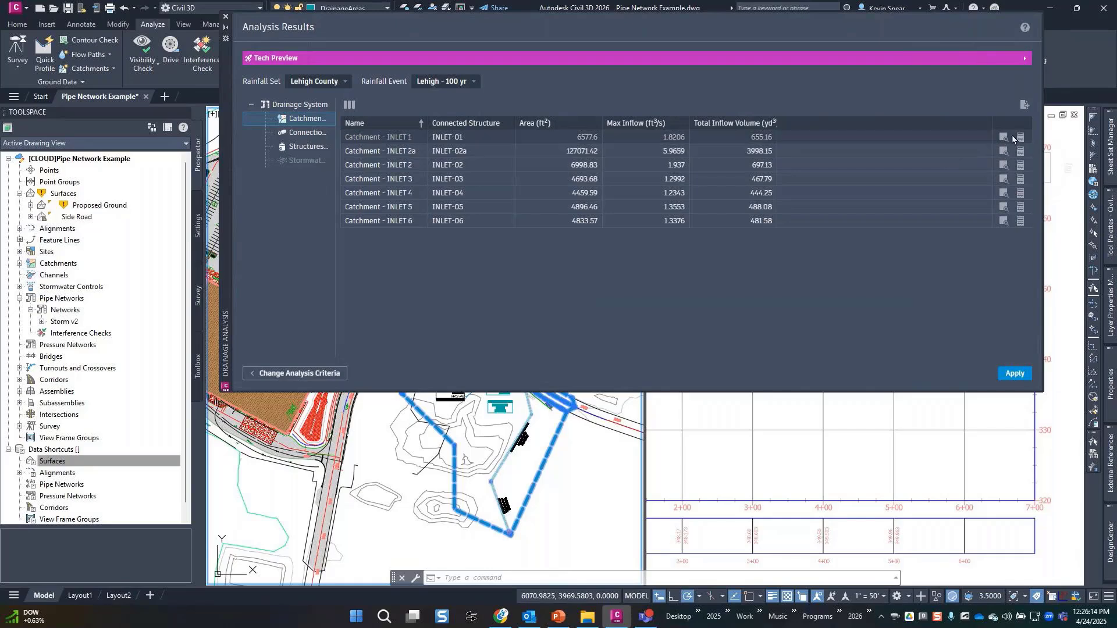
Zoom to the INLET-06 catchment, check its properties, then list results for the seven pipes.
click(1006, 222)
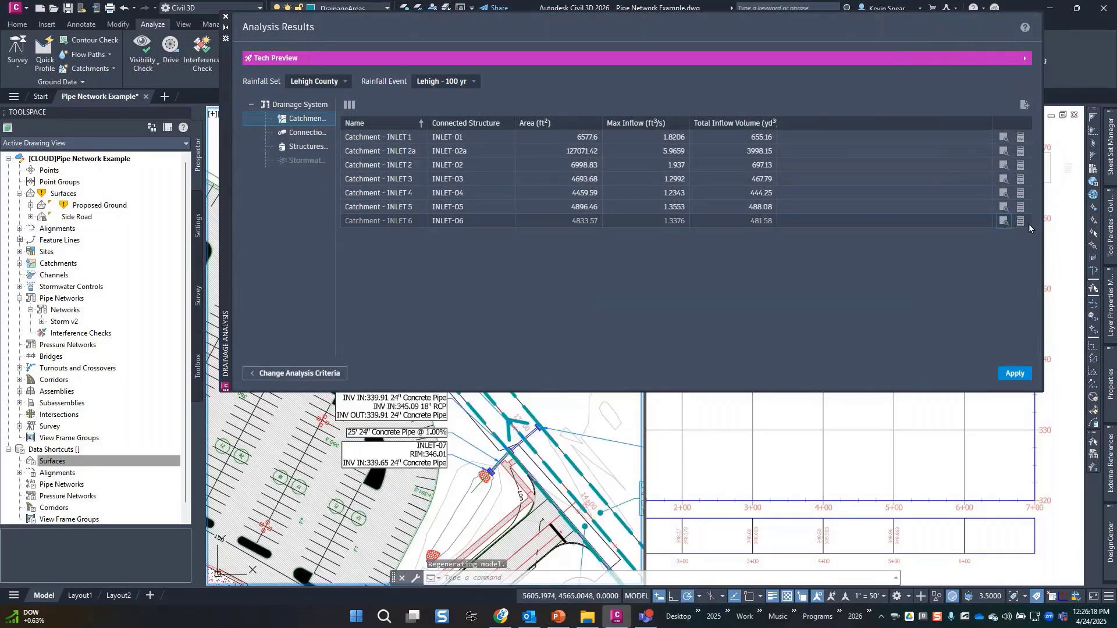
click(1022, 221)
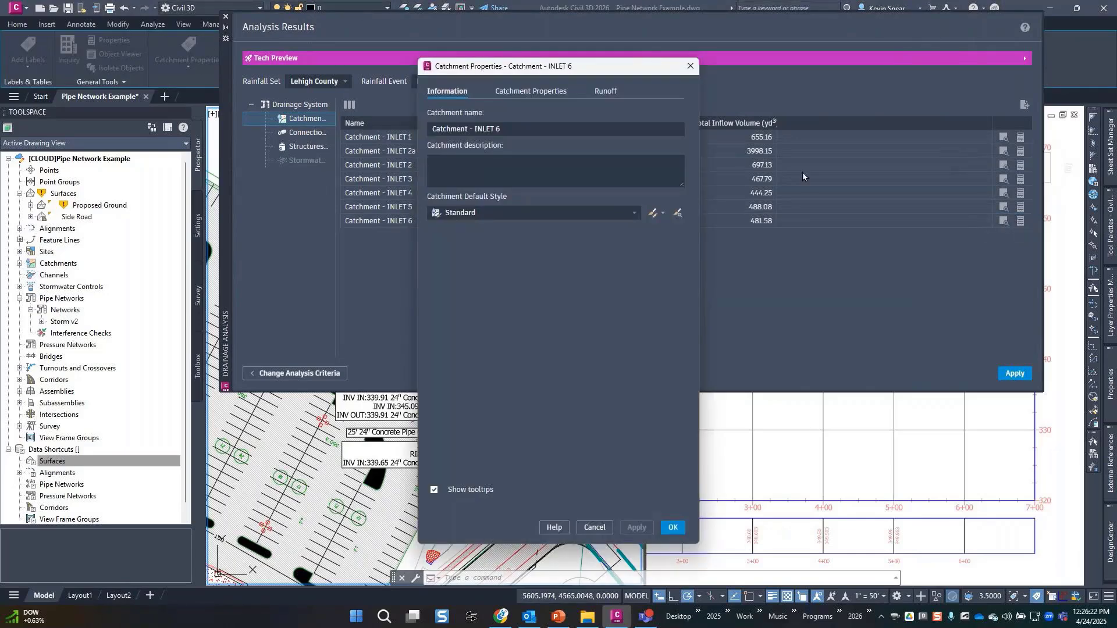
click(691, 66)
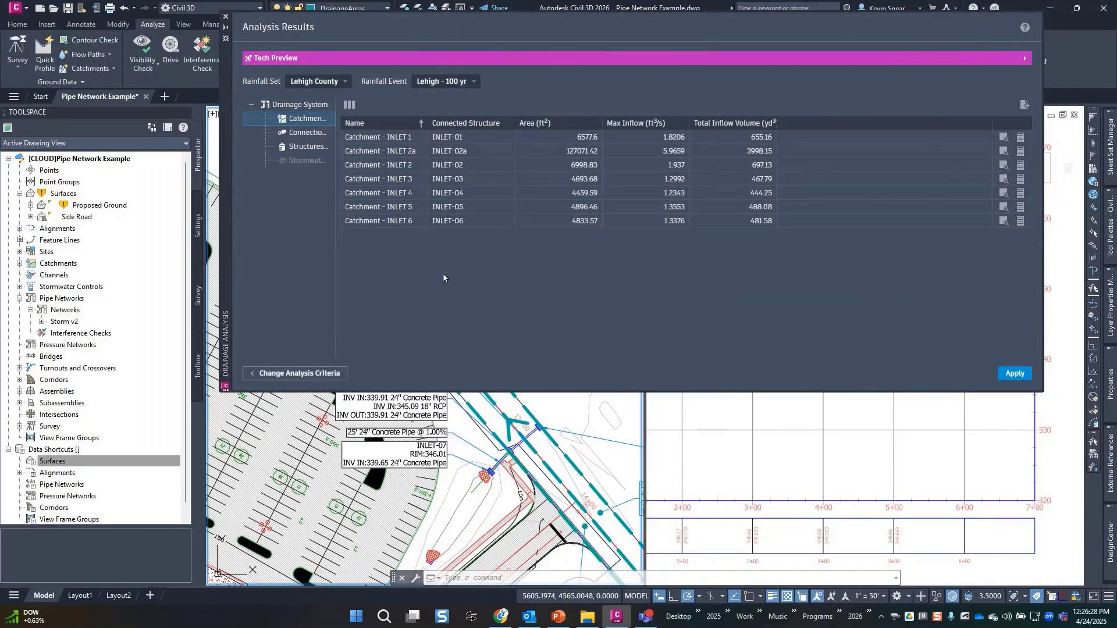
click(314, 137)
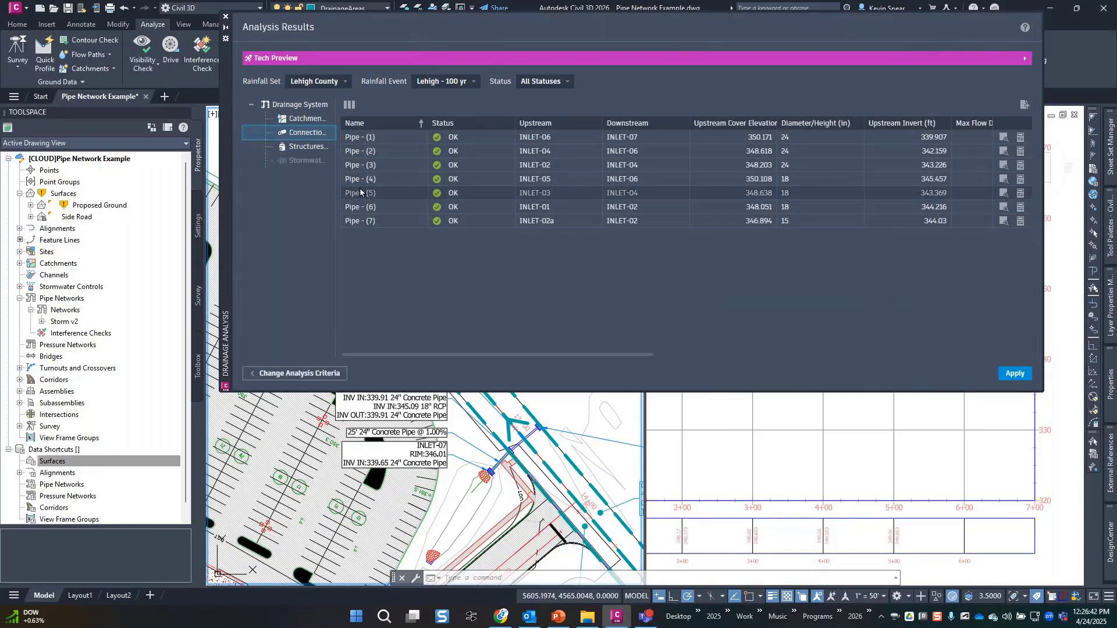
List the structure results, then drag the Analysis Results palette off the plan and profile views.
click(309, 148)
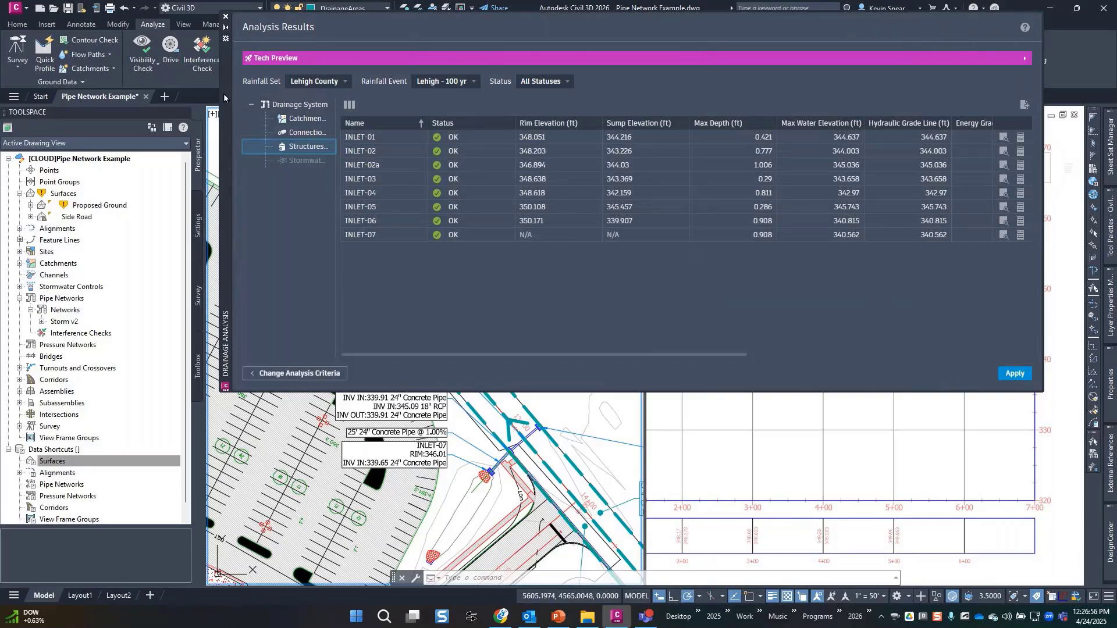
mouse_move(224, 150)
mouse_down()
mouse_move(217, 390)
mouse_move(196, 491)
mouse_move(204, 469)
mouse_move(170, 222)
mouse_up()
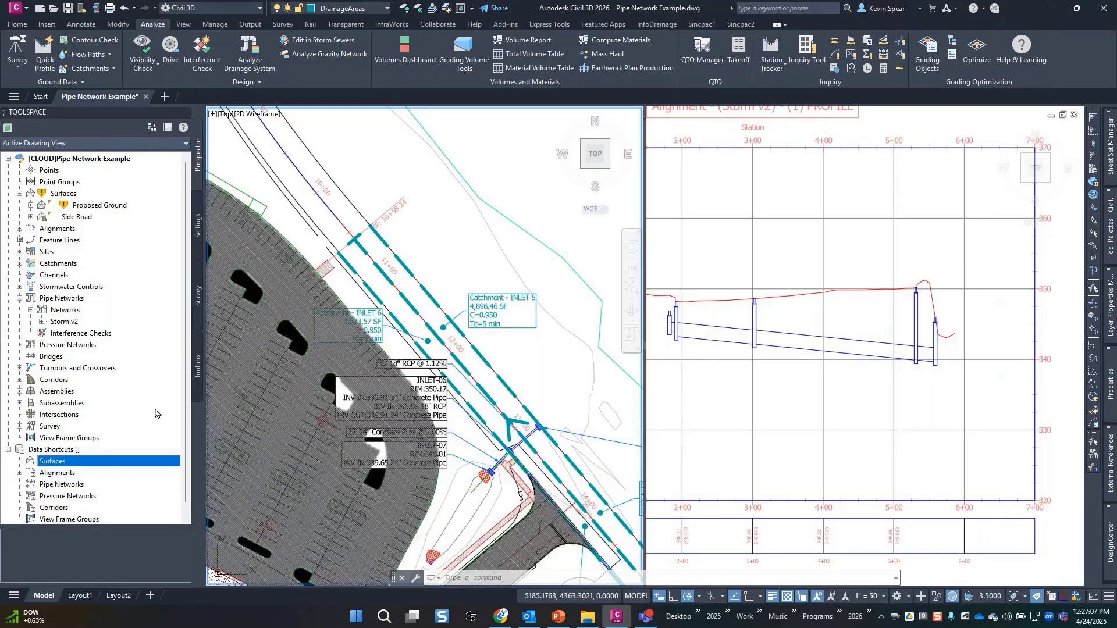
Make the Hydraulic and Energy Grade Lines visible in the storm pipe style's Profile view direction.
click(843, 355)
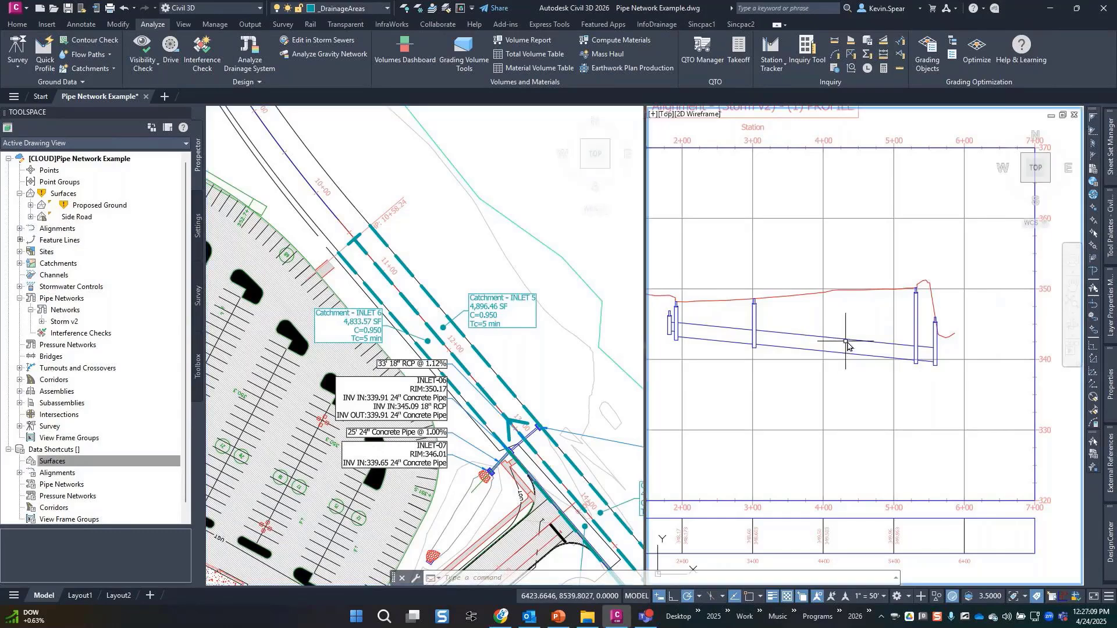
click(843, 354)
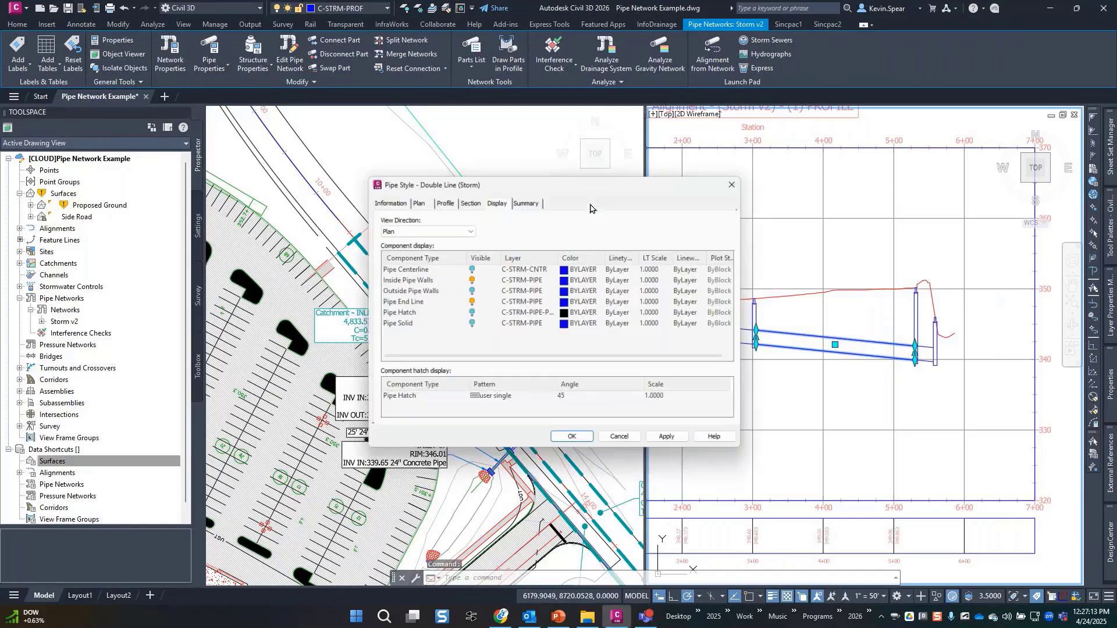
click(457, 229)
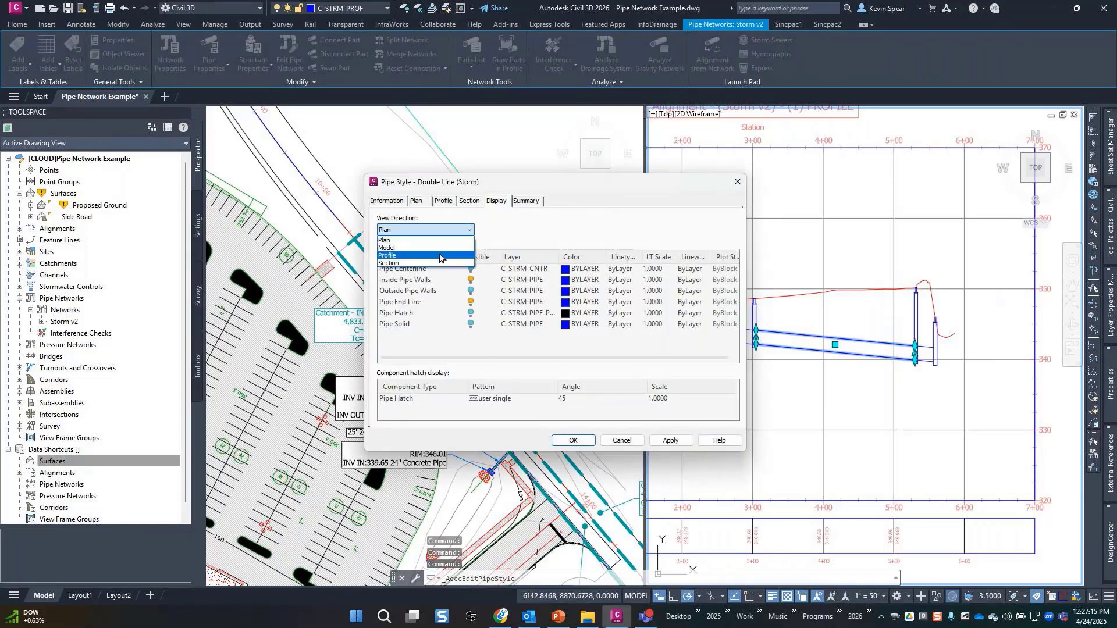
click(443, 251)
scroll(413, 343, down, 1)
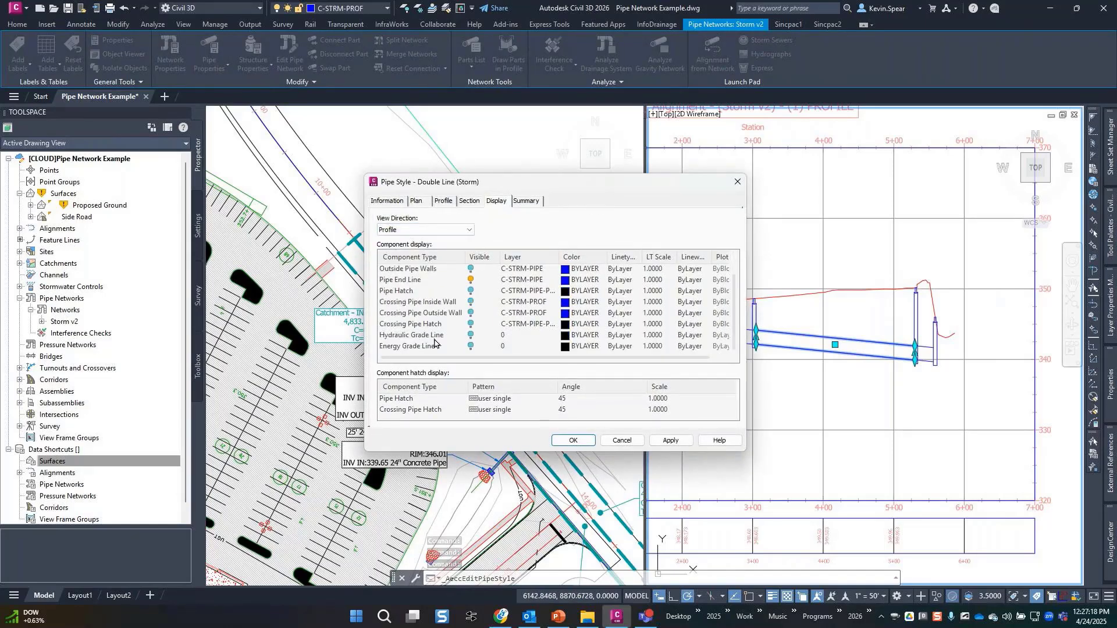
click(472, 336)
click(472, 346)
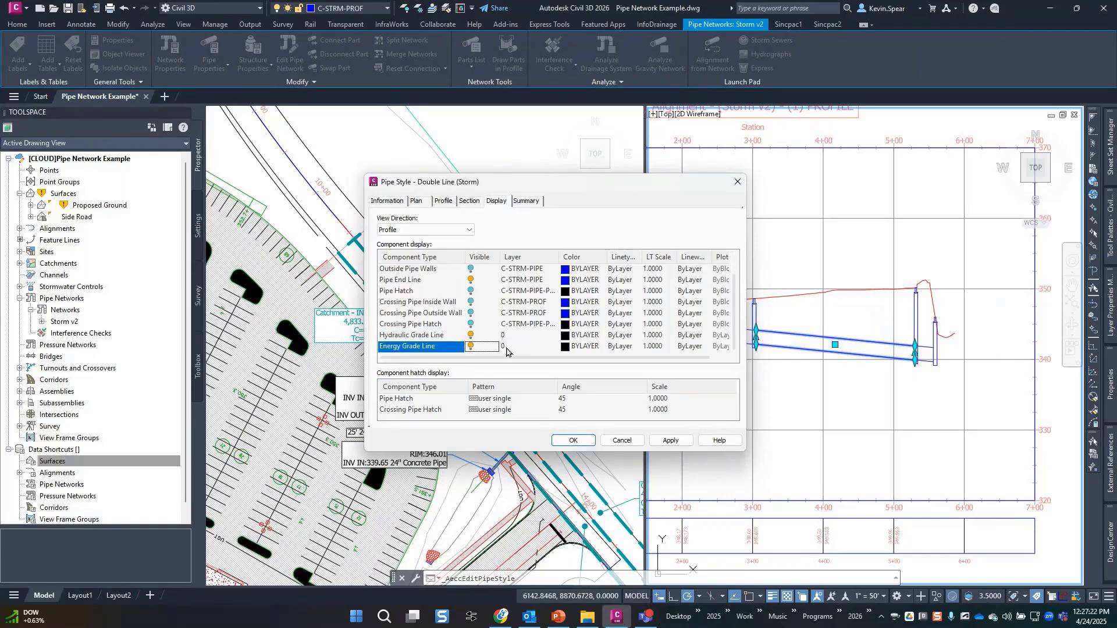
click(669, 443)
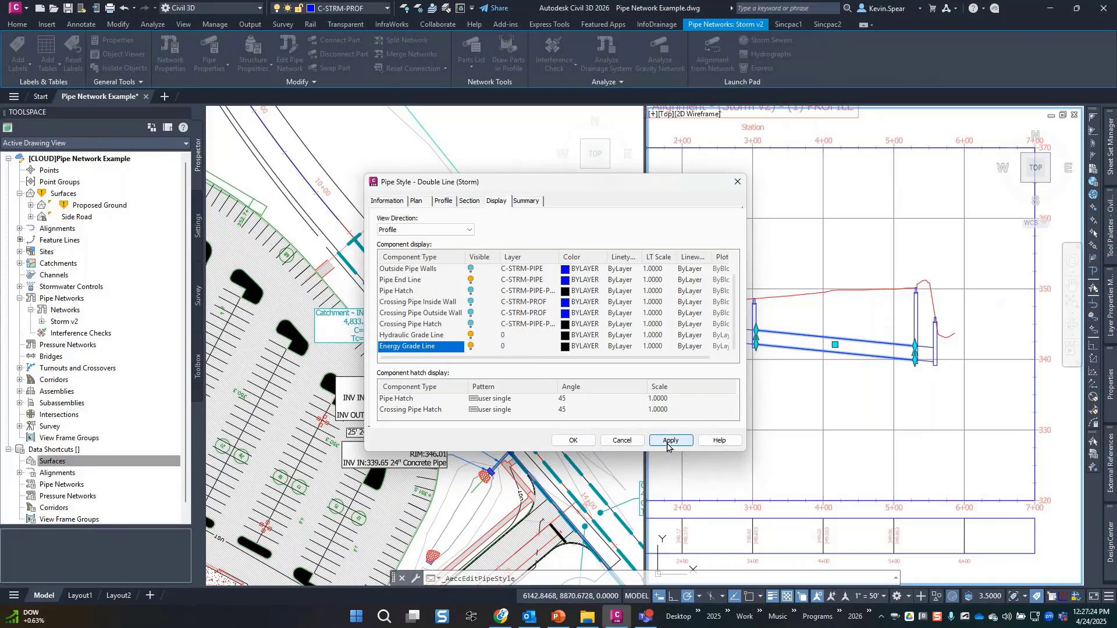
Colour the hydraulic grade line 122 and the energy grade line 21.
click(506, 337)
key(Escape)
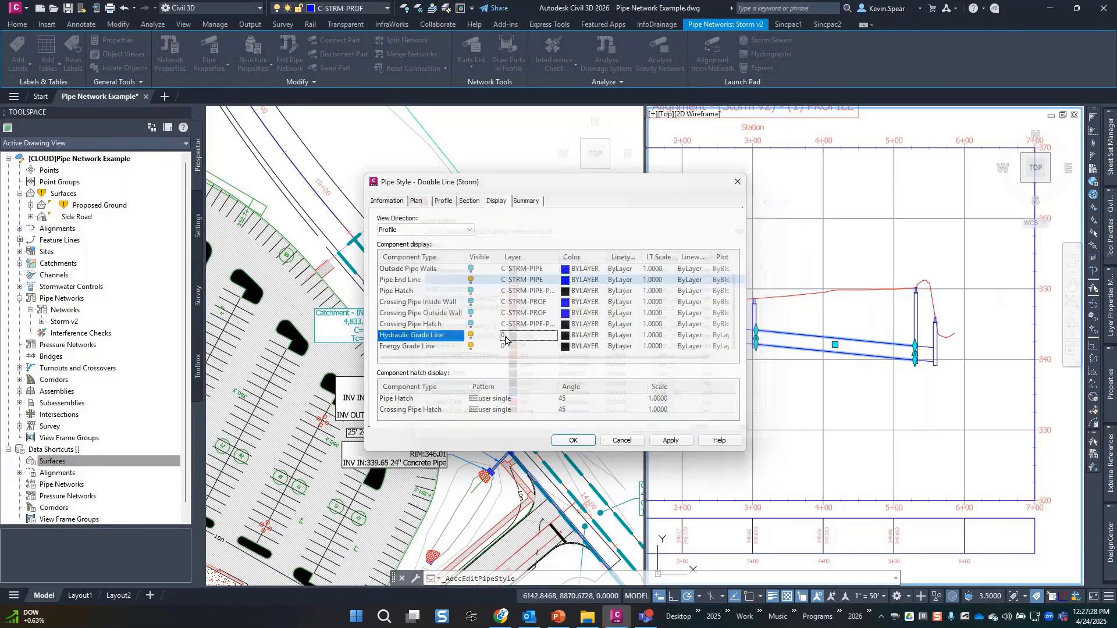
click(575, 336)
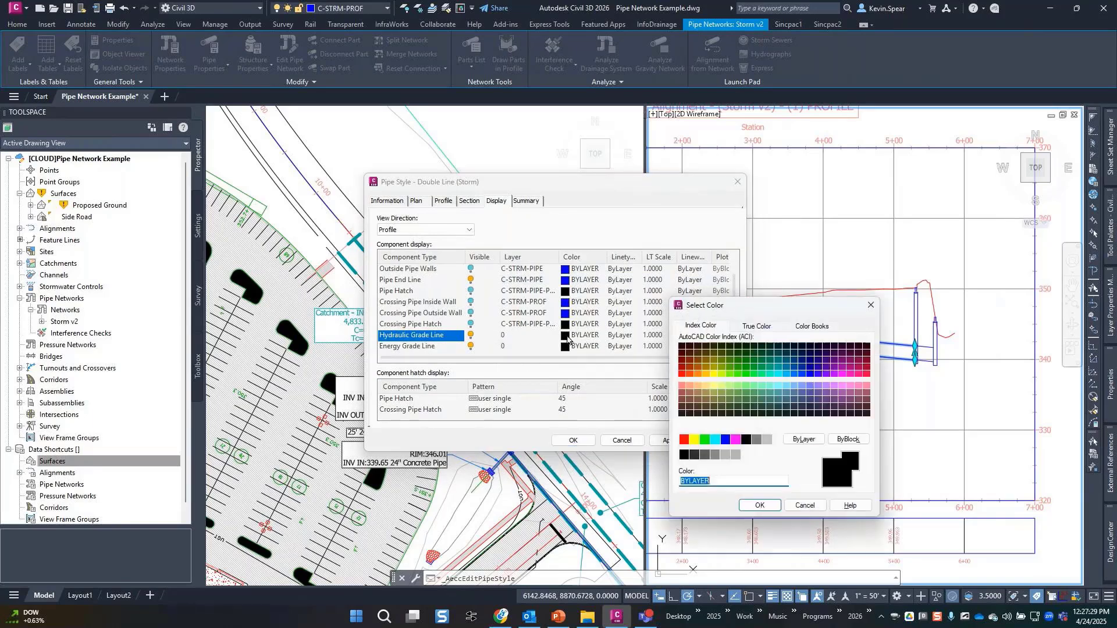
click(770, 367)
click(760, 505)
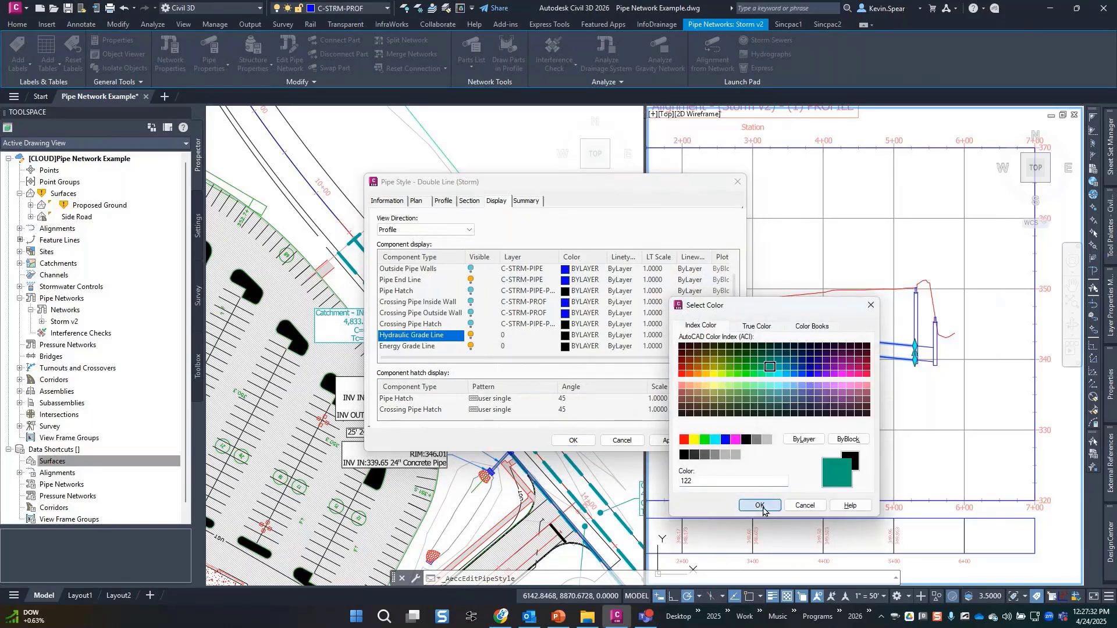
click(576, 347)
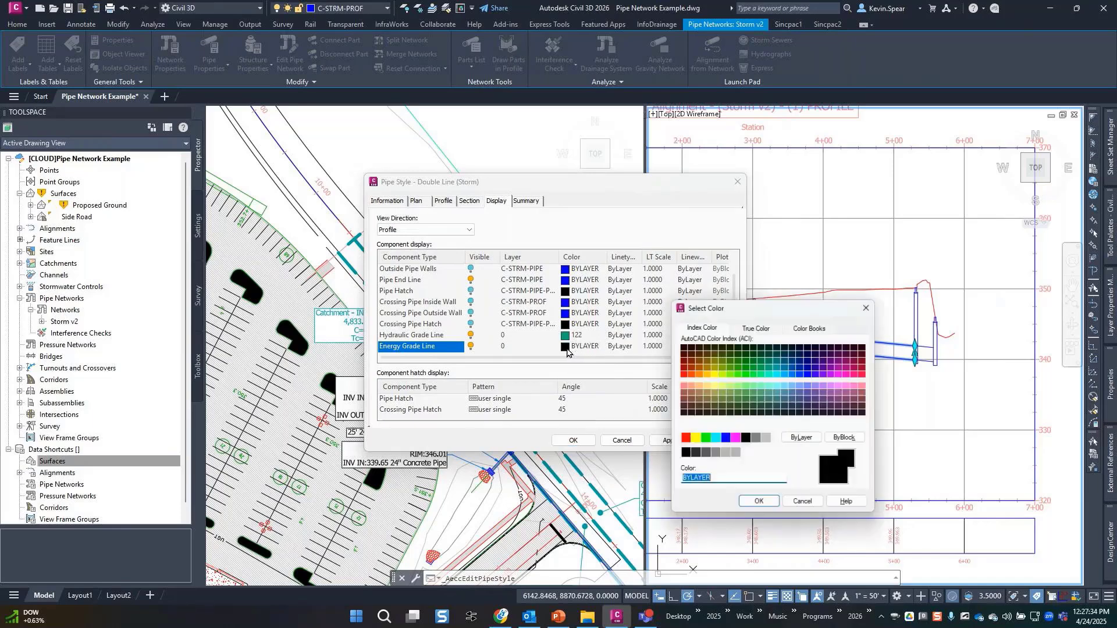
click(706, 387)
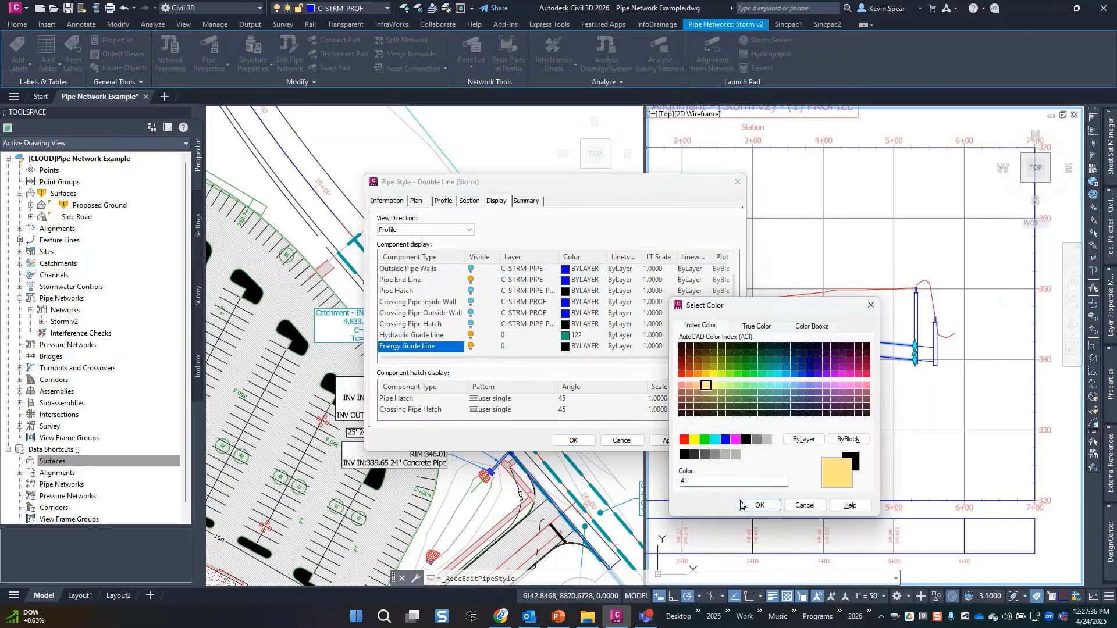
click(690, 387)
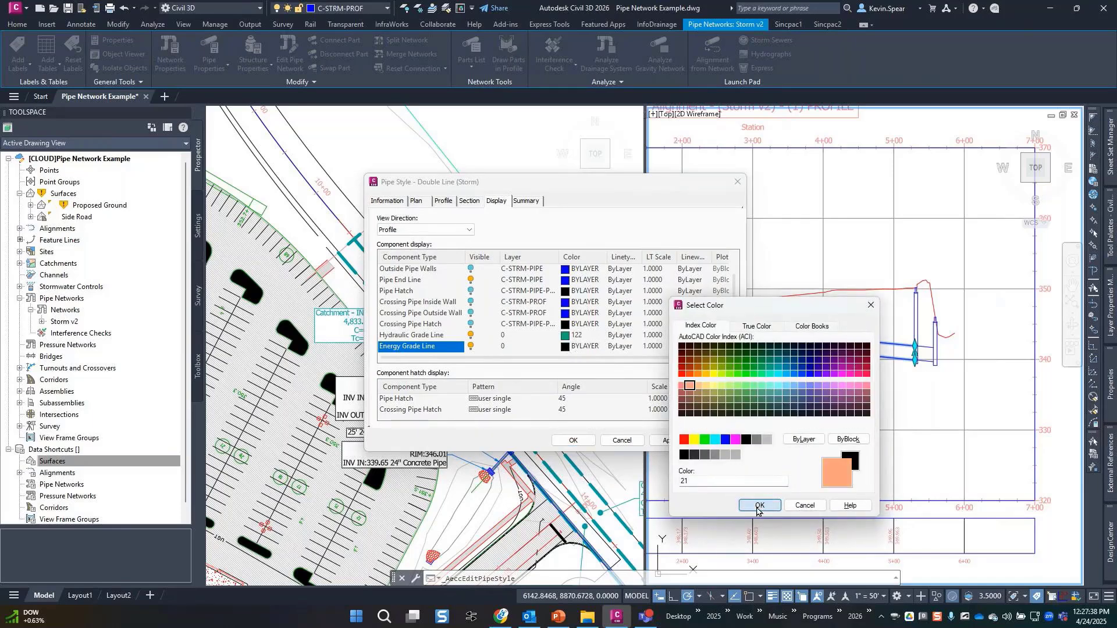
click(759, 505)
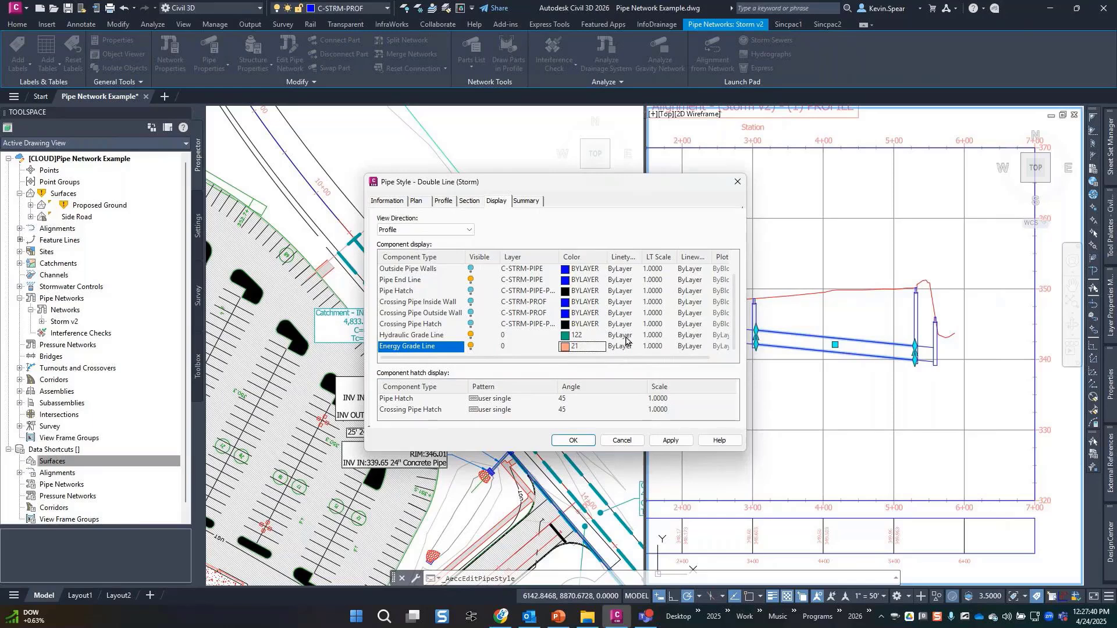
Give the hydraulic grade line the DASHED linetype and the energy grade line HIDDEN.
click(626, 337)
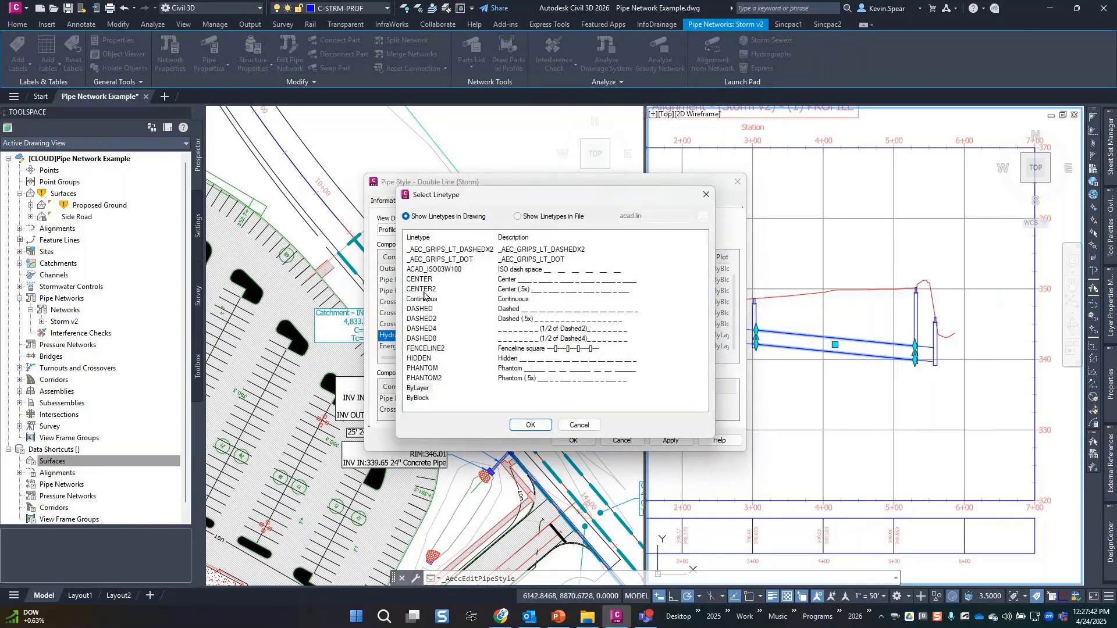
click(420, 310)
click(530, 426)
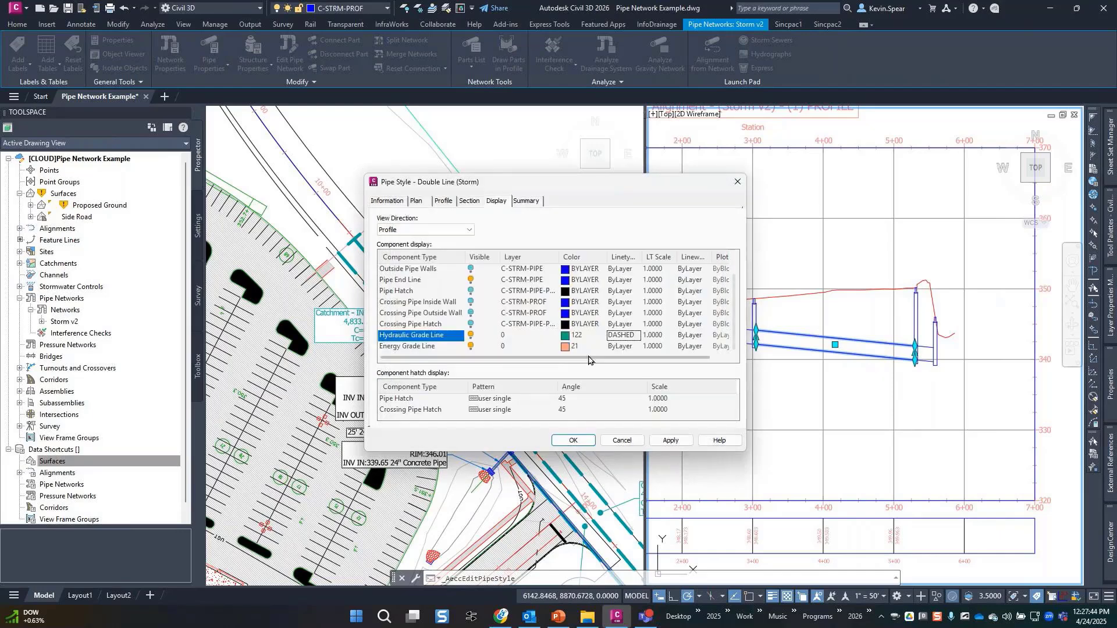
click(600, 348)
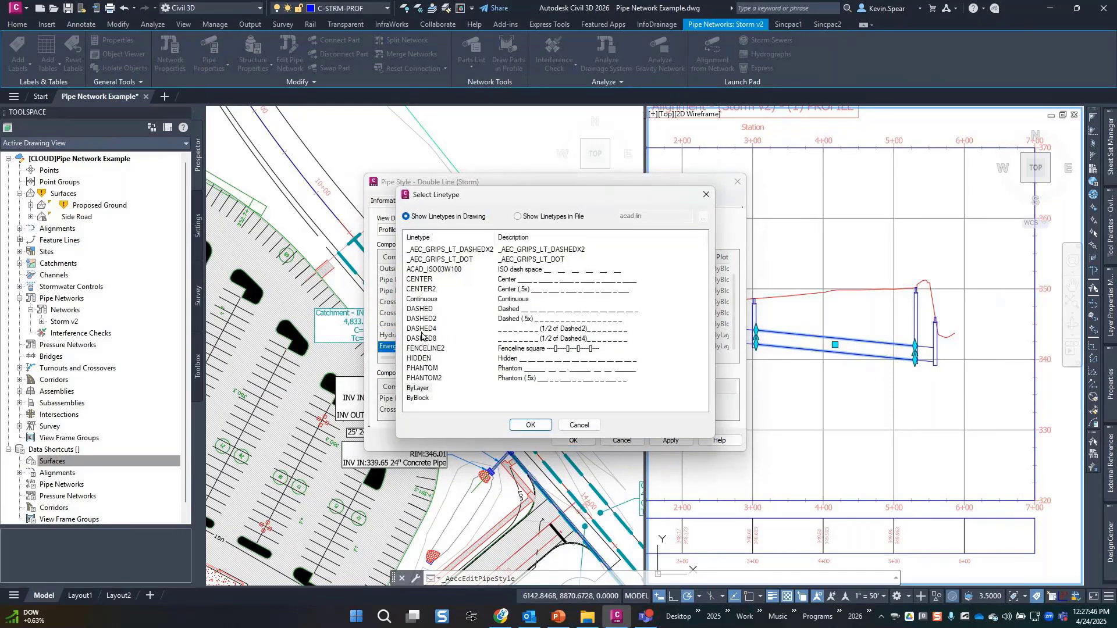
click(423, 360)
click(530, 426)
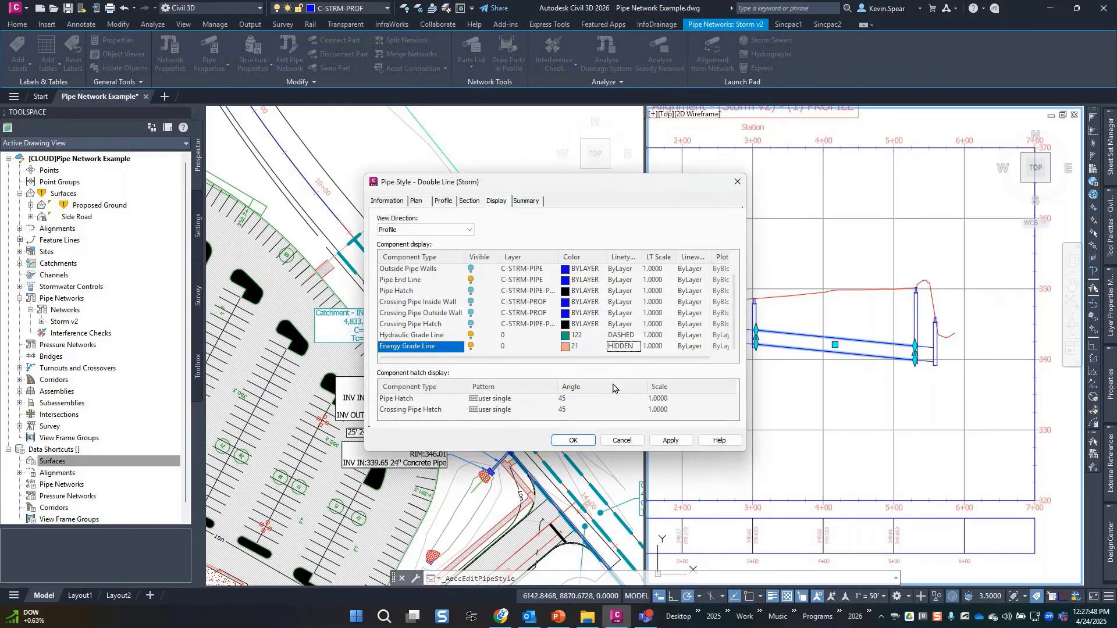
Set the linetype scale of both the HGL and EGL to 50.
click(658, 336)
text(50)
key(Return)
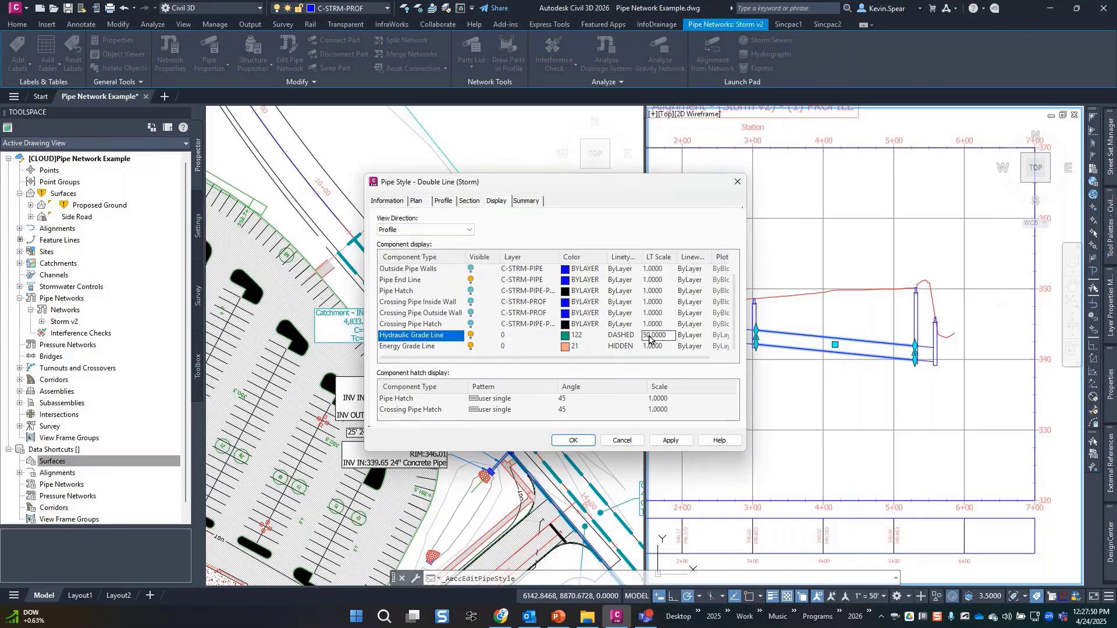
click(660, 347)
text(50)
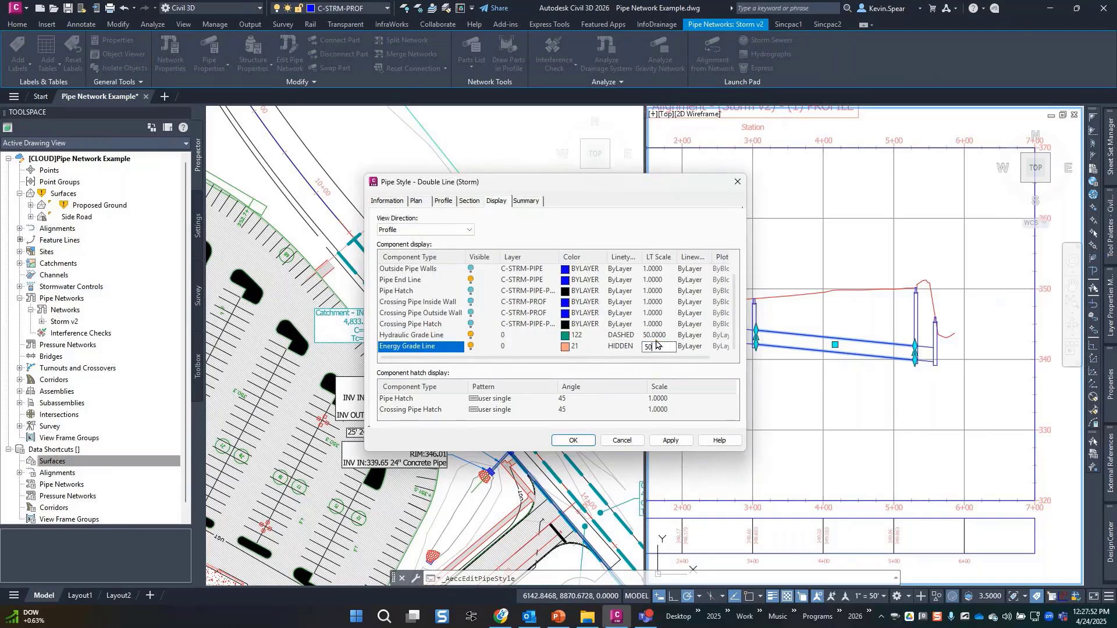
key(Return)
click(573, 441)
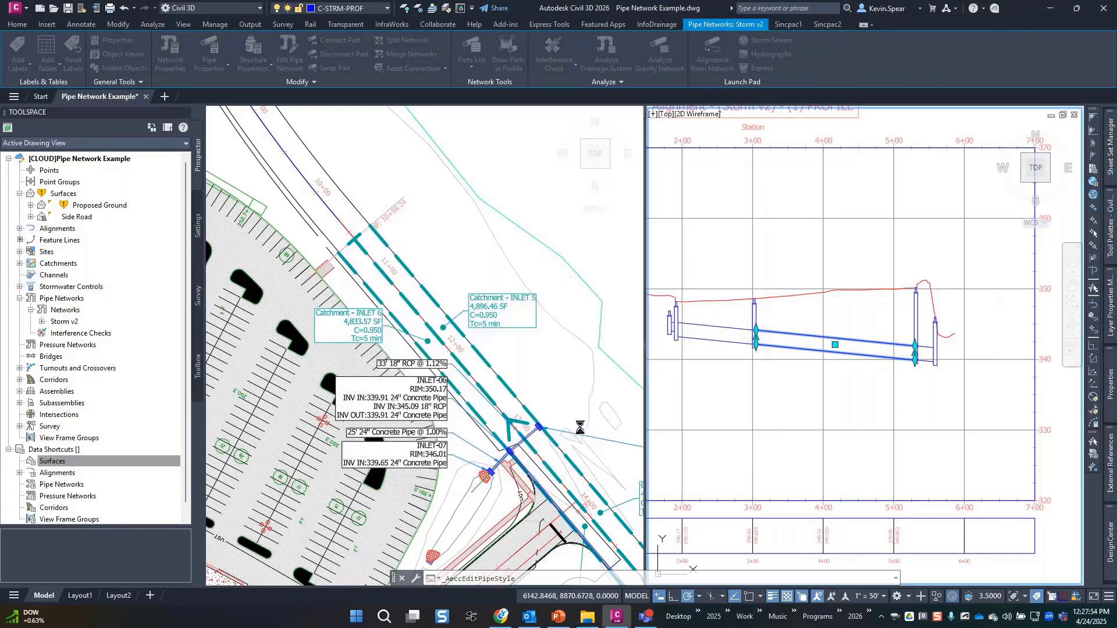
key(Escape)
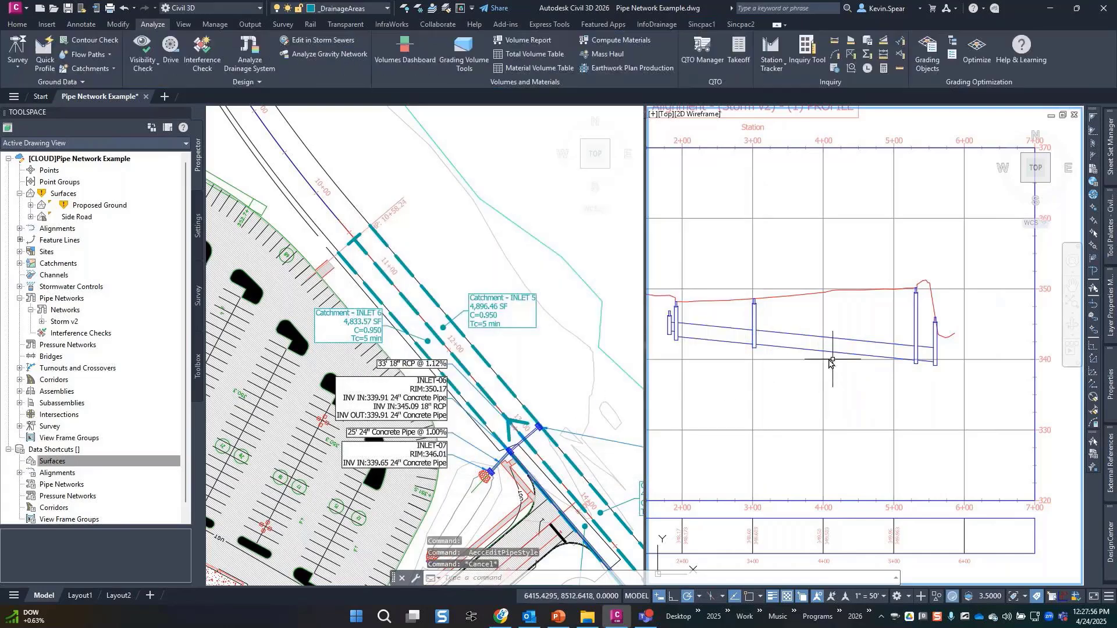
click(793, 342)
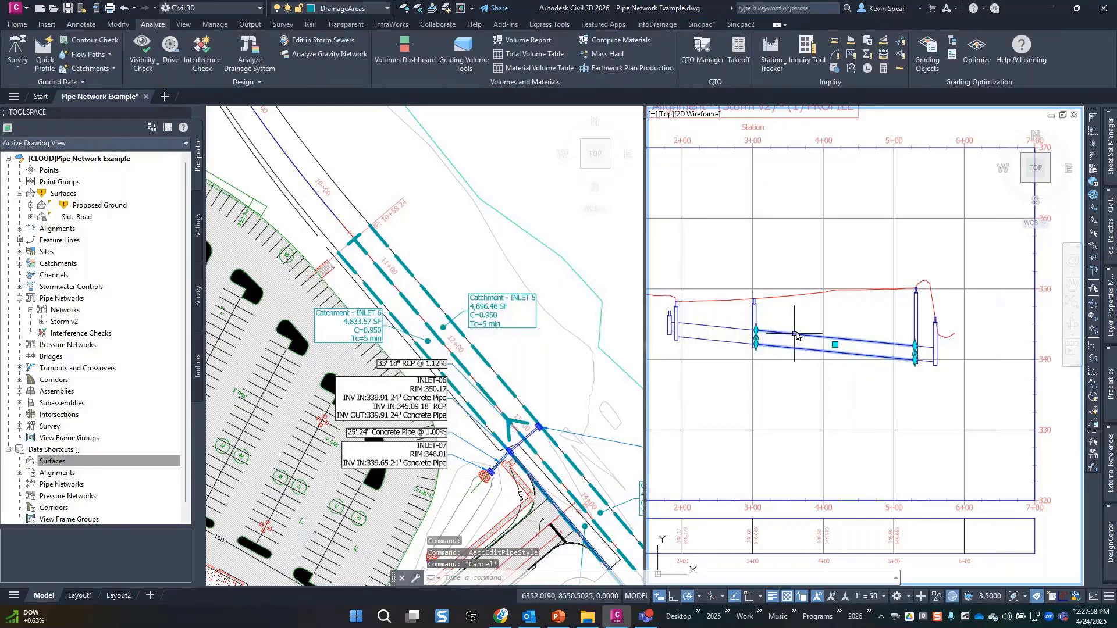
right_click(801, 317)
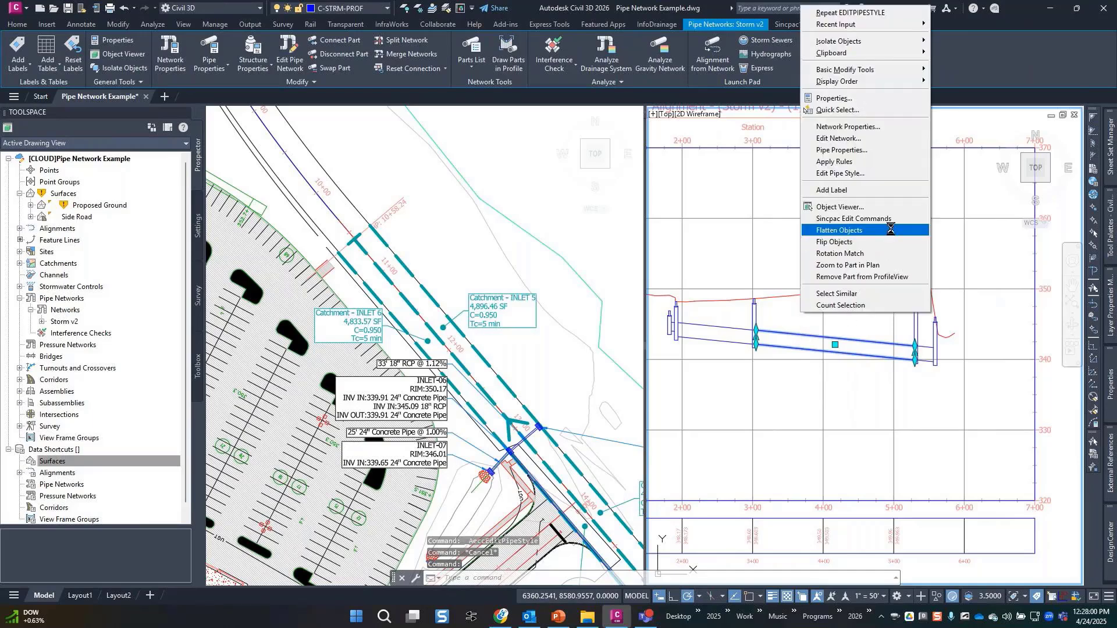
click(894, 149)
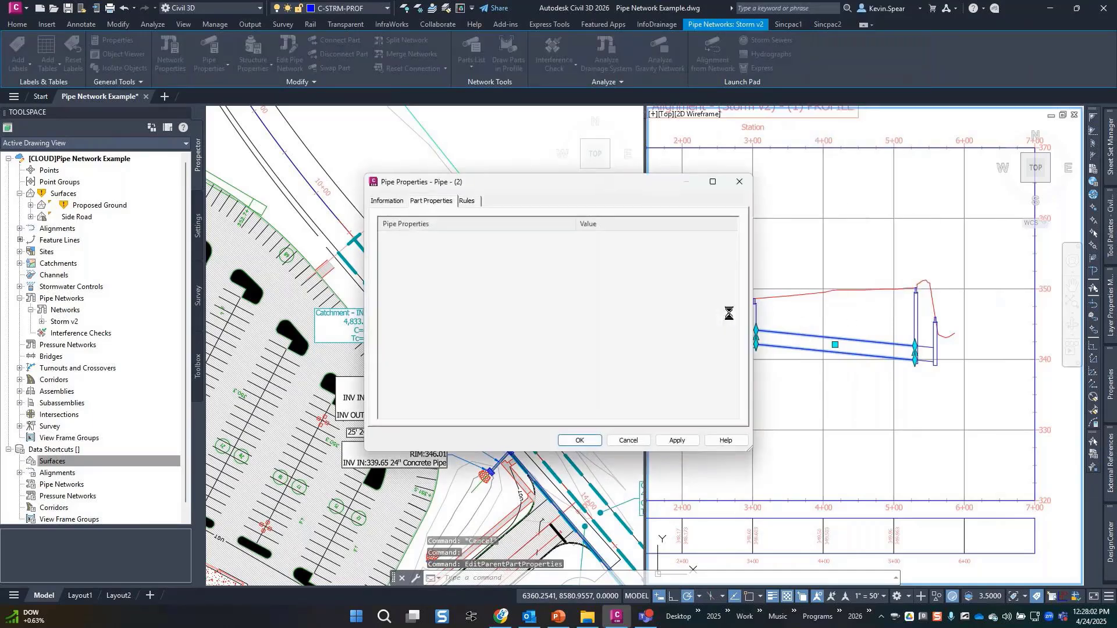
scroll(536, 336, down, 2)
scroll(535, 336, up, 2)
scroll(535, 336, down, 7)
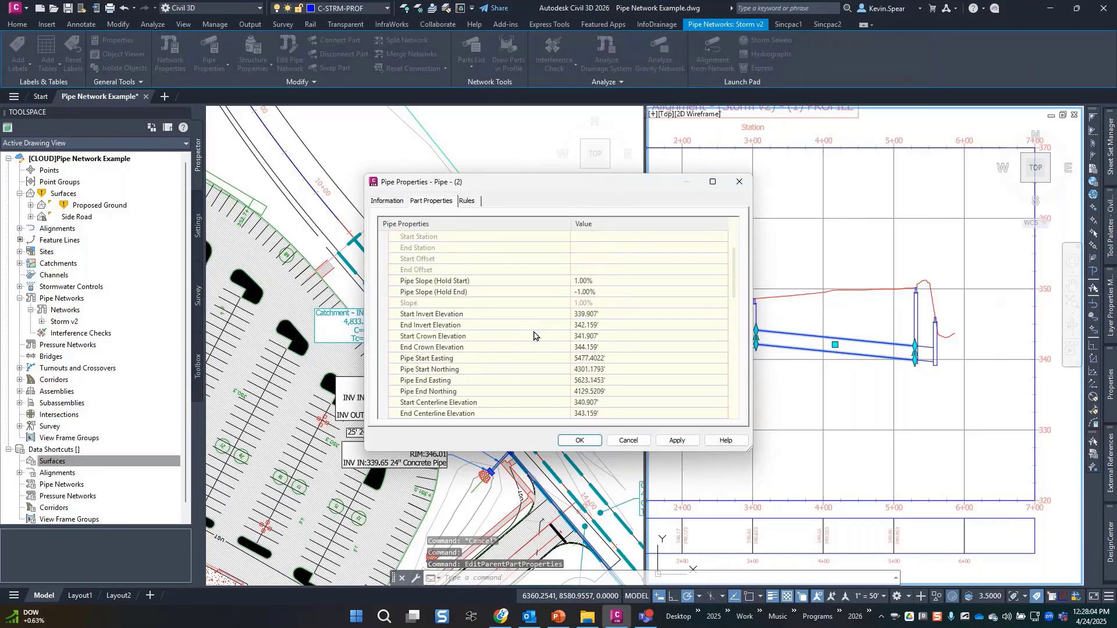
scroll(535, 336, down, 3)
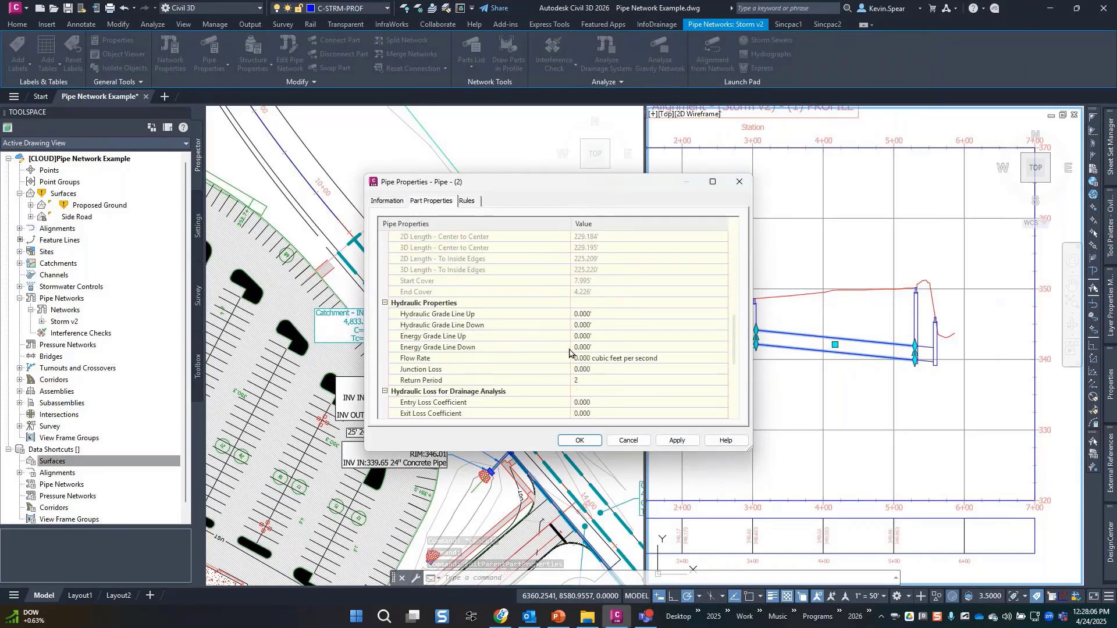
click(630, 441)
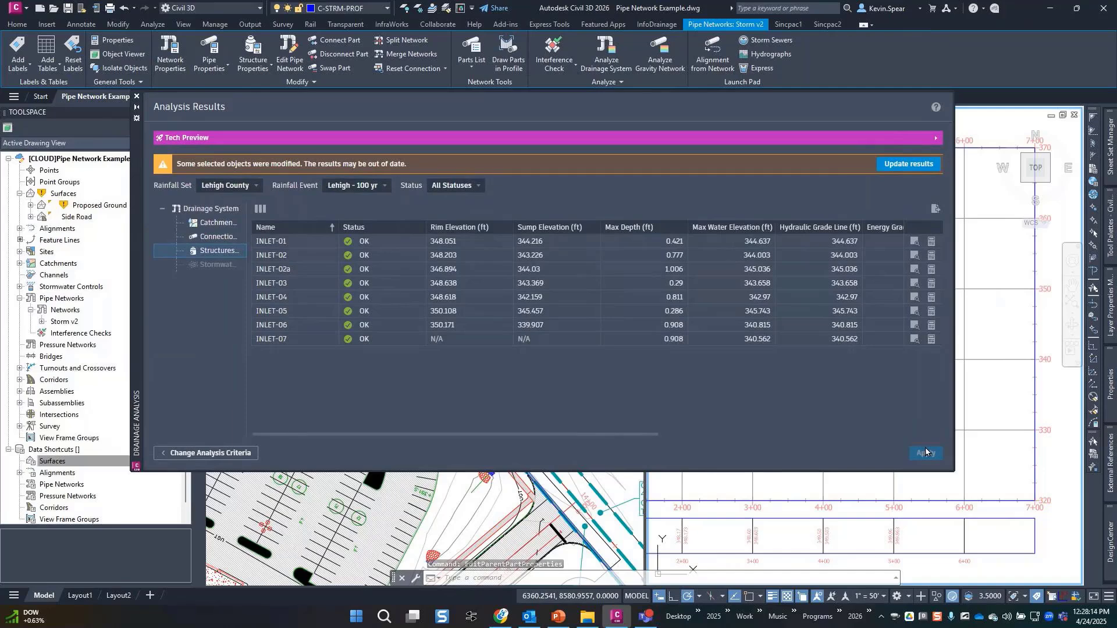
Update the out-of-date Lehigh 100-year analysis results, then reposition the Autodesk Docs browser window.
click(909, 163)
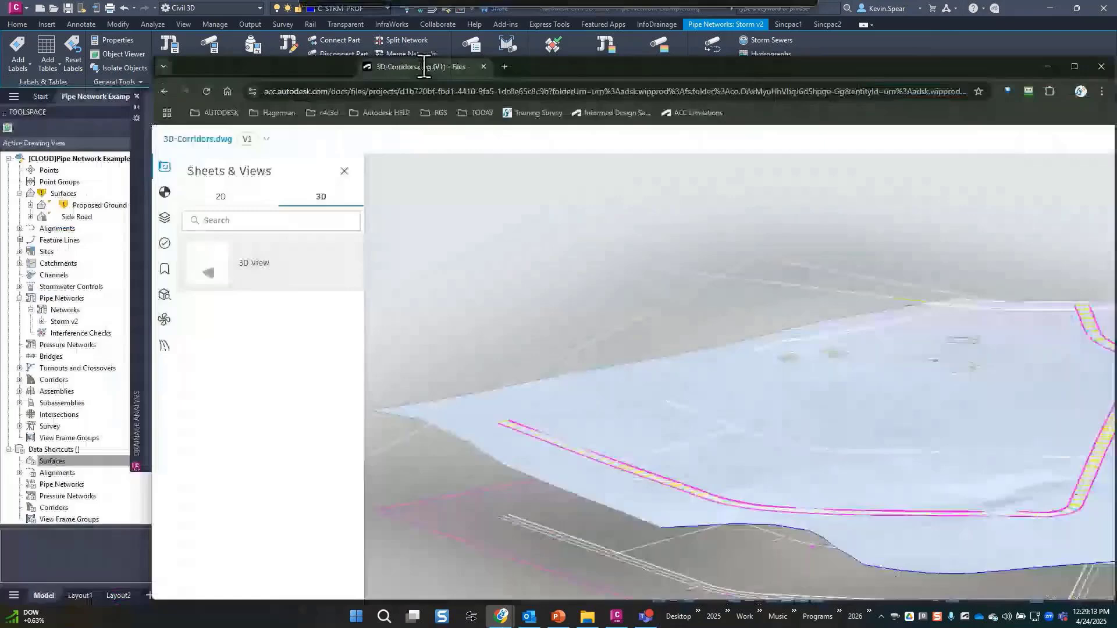
drag(424, 67, 335, 32)
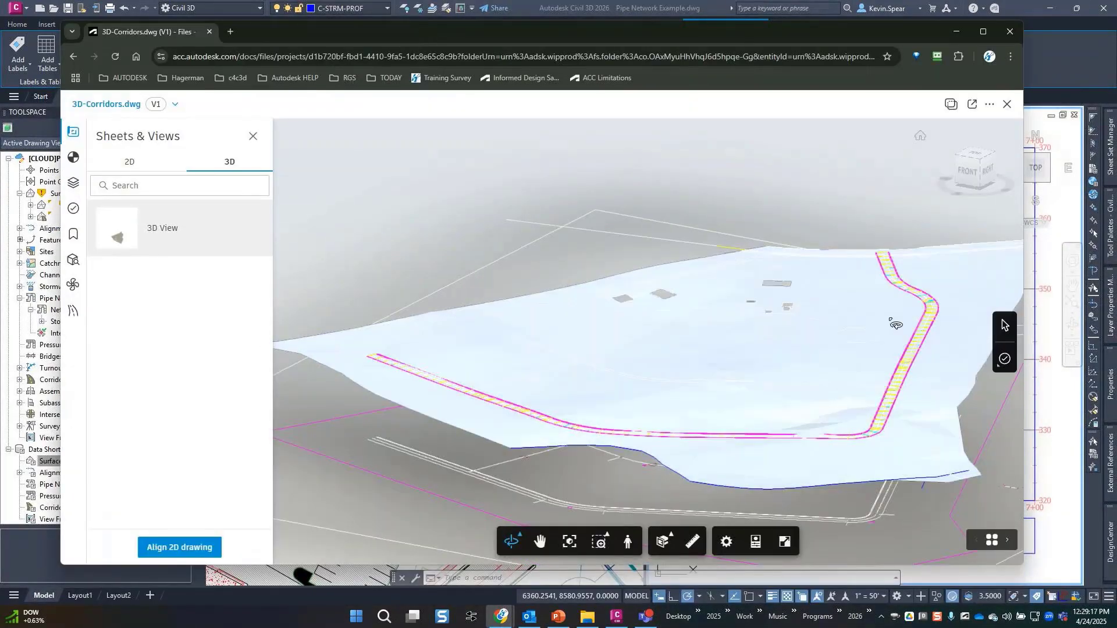
Open 3D-Corridors.dwg and load its 3D View from Sheets & Views.
drag(897, 321, 822, 348)
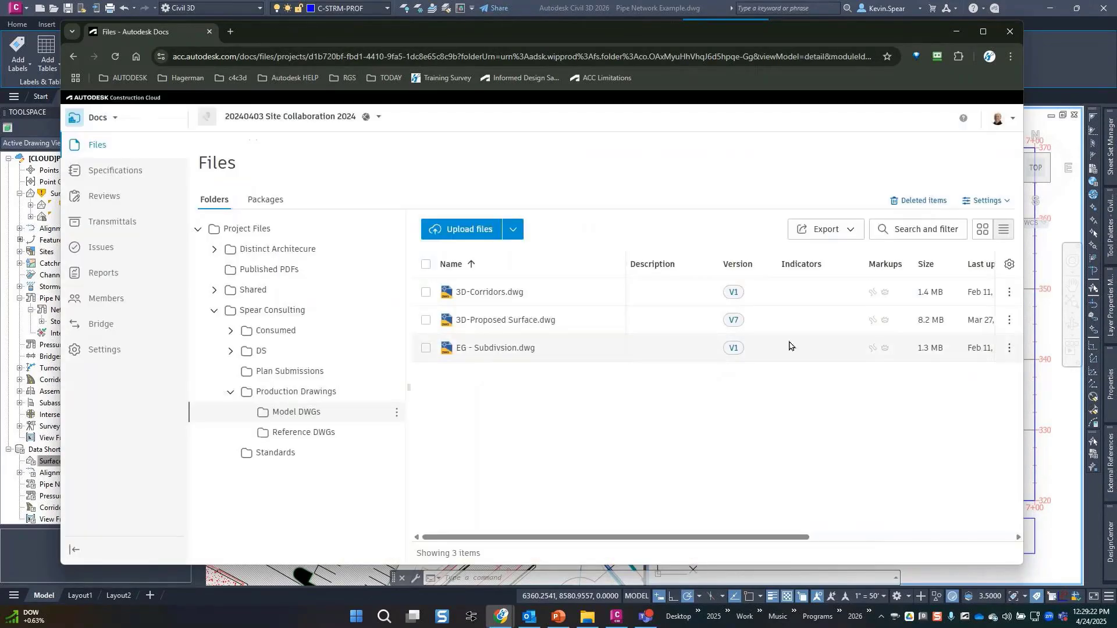
click(1008, 104)
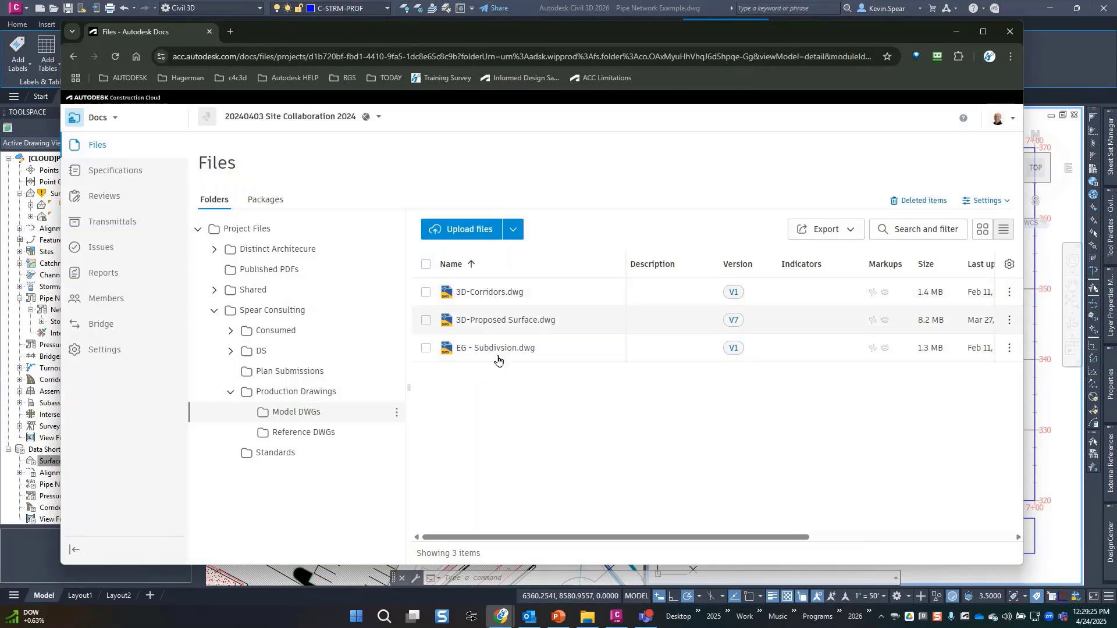
click(480, 294)
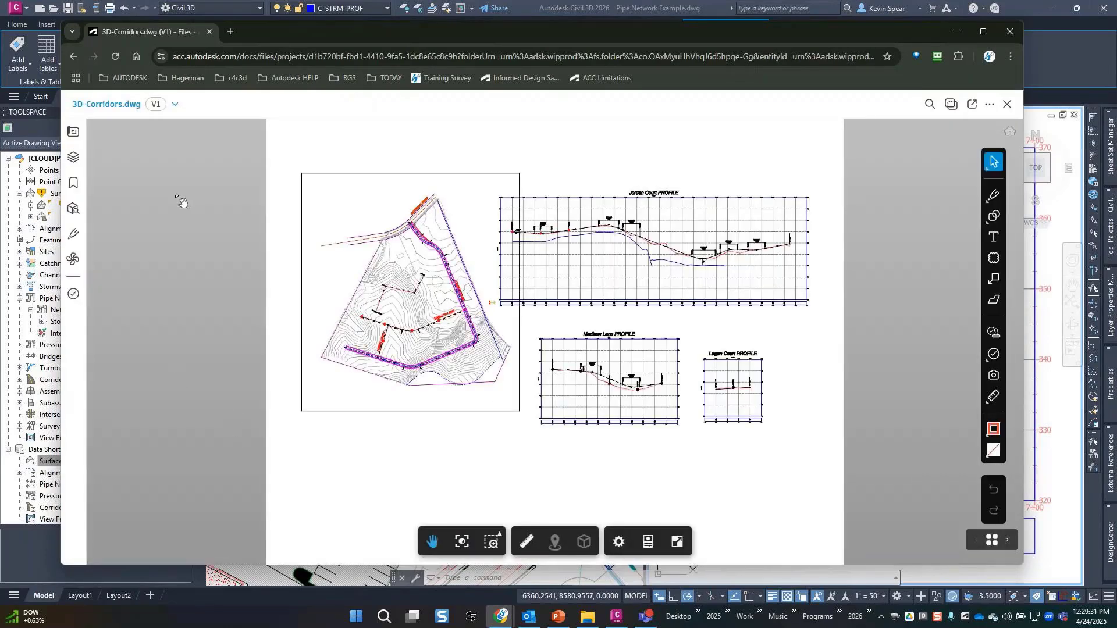
click(73, 131)
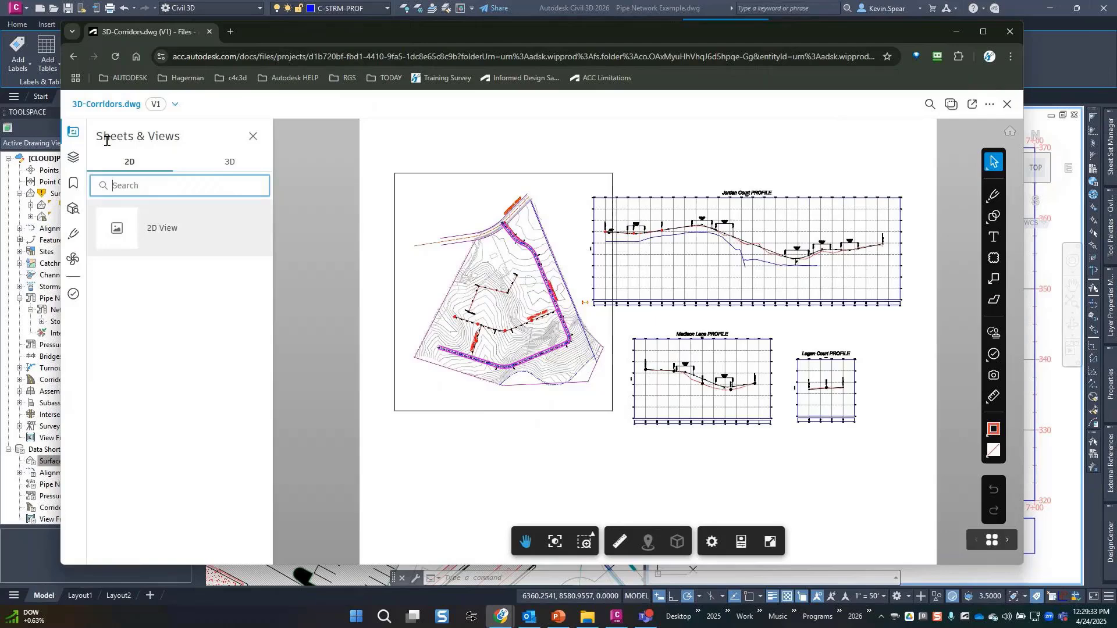
click(210, 167)
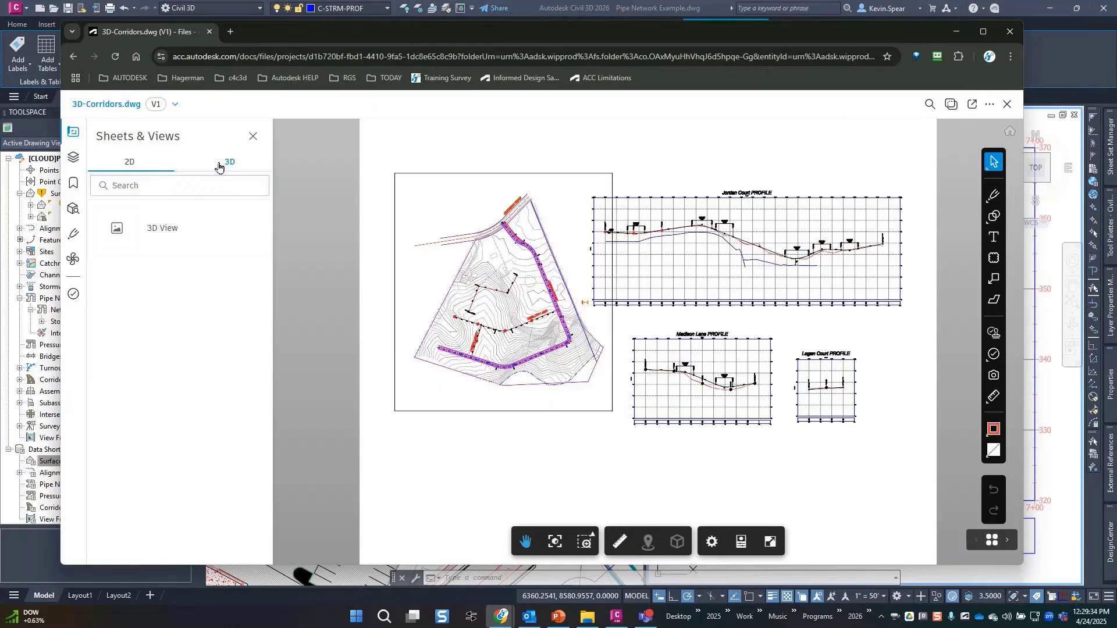
click(173, 241)
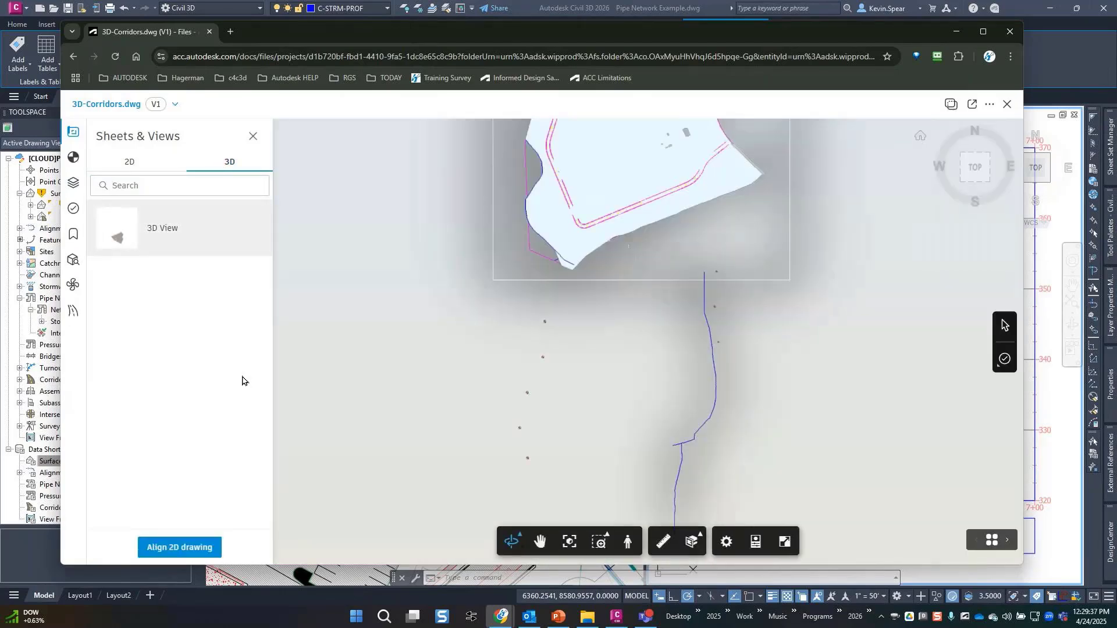
Frame the corridor road in a close oblique view and bring up the civil tools.
middle_drag(663, 279, 684, 384)
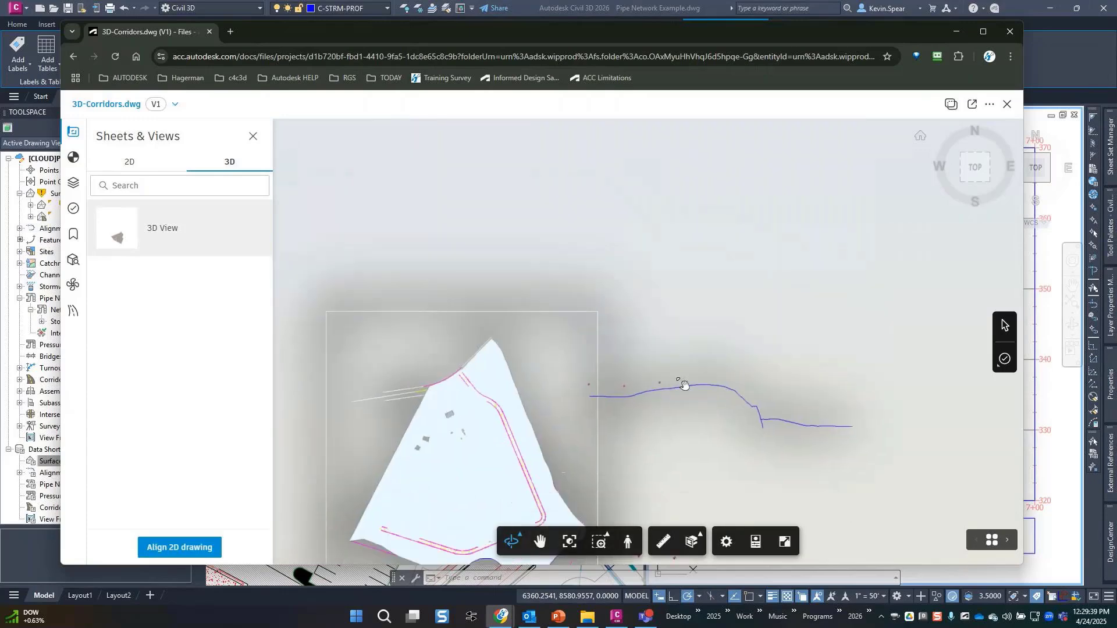
drag(684, 384, 534, 294)
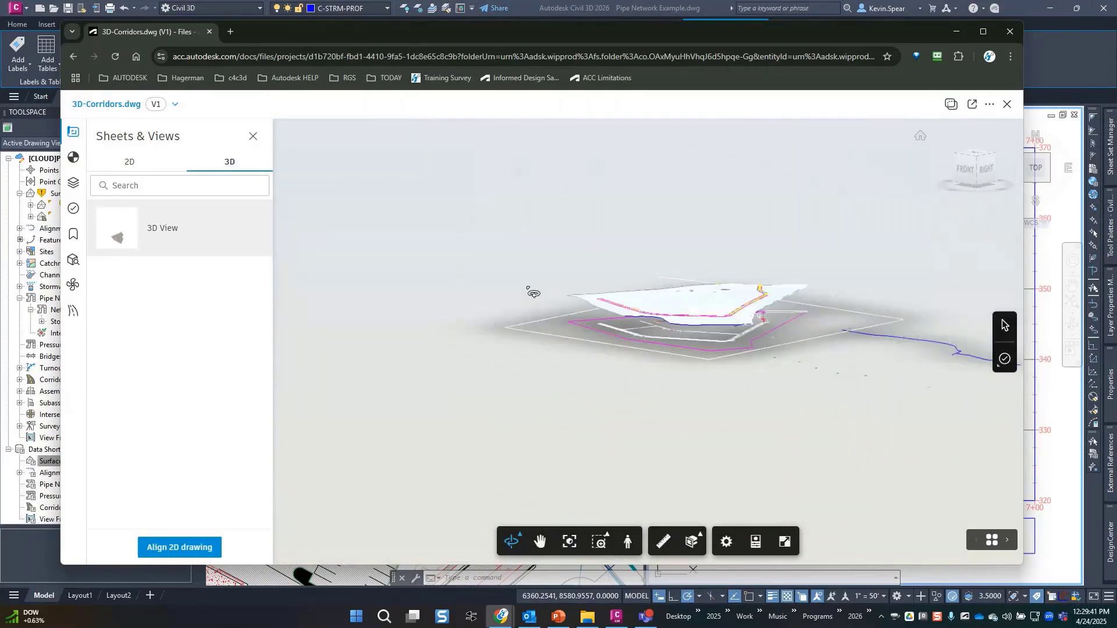
scroll(680, 306, up, 3)
scroll(704, 308, up, 4)
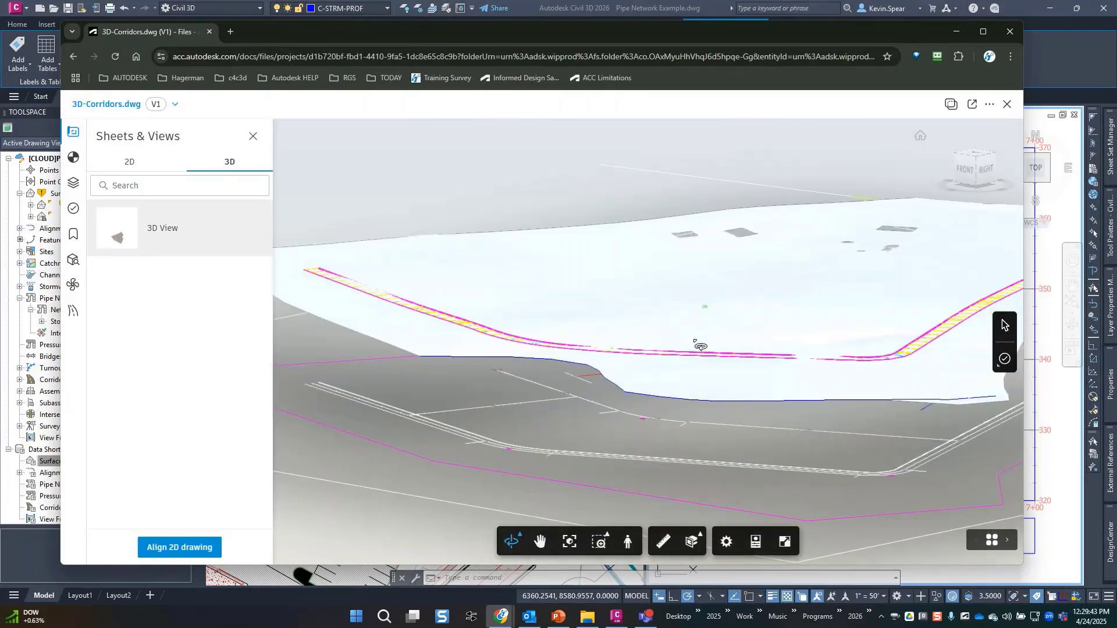
drag(696, 341, 717, 351)
middle_drag(715, 349, 545, 379)
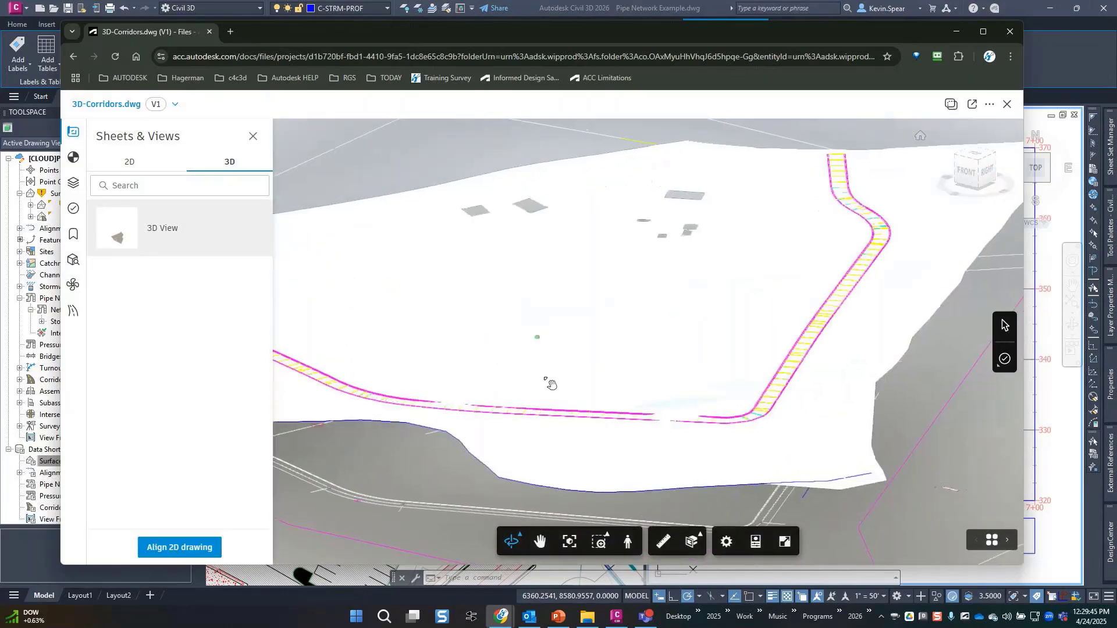
click(72, 321)
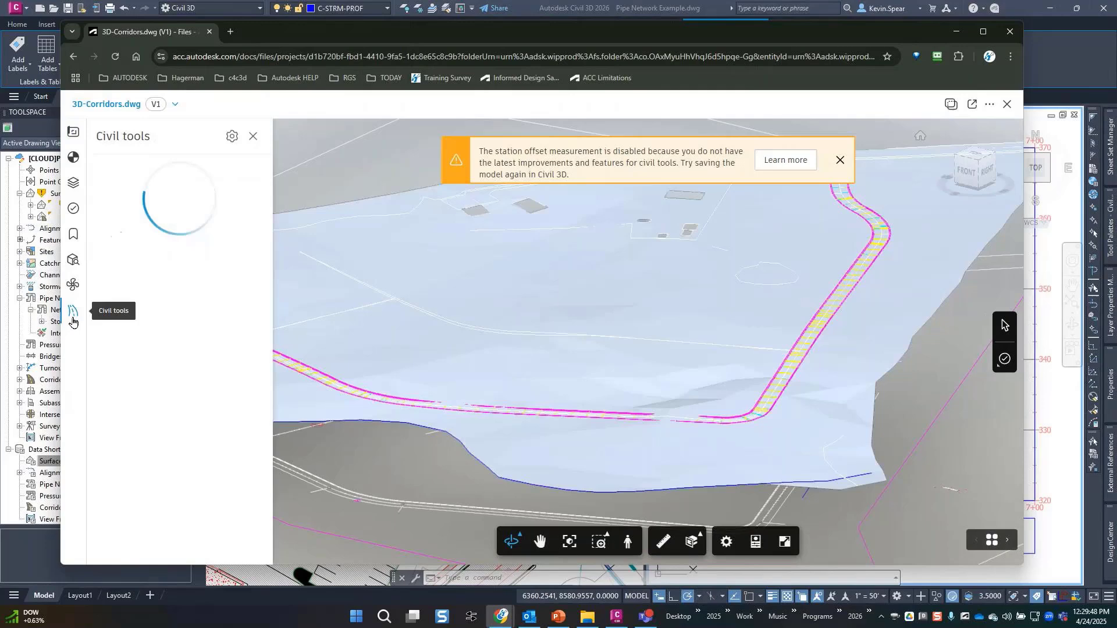
Select the Profile : Jordan Court EGCL and step forward nine stations along it.
click(840, 162)
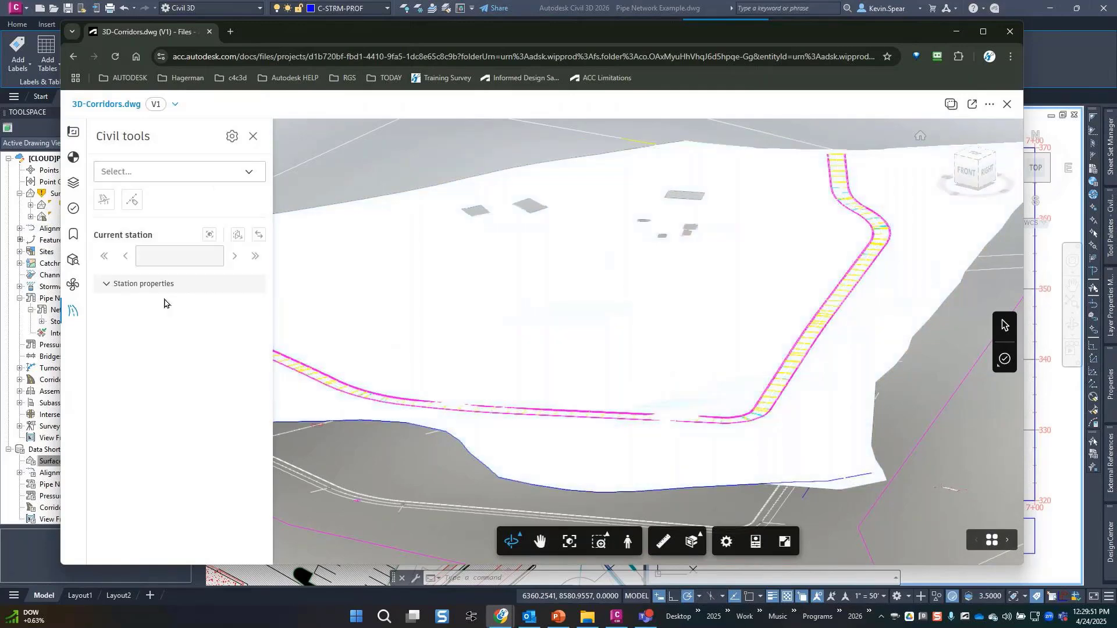
click(235, 172)
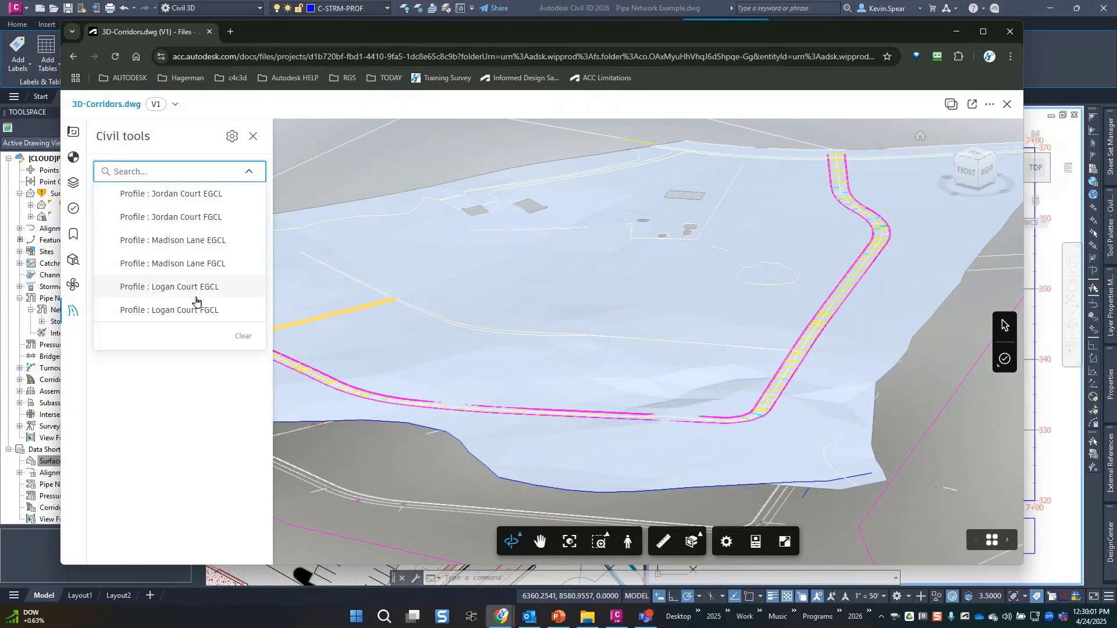
click(188, 195)
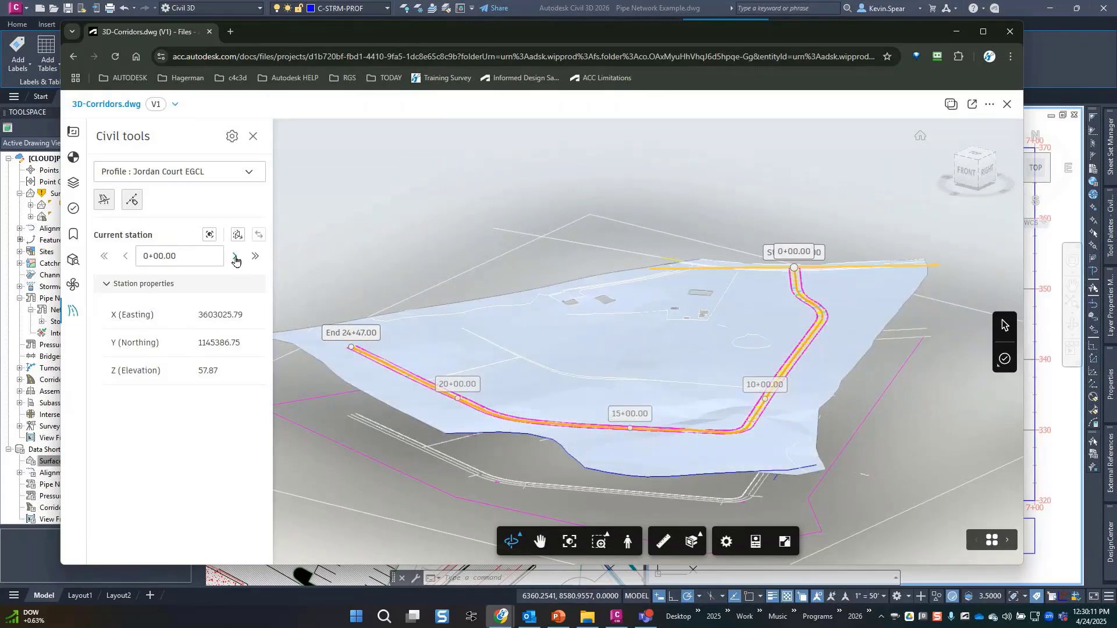
click(235, 258)
click(235, 257)
click(235, 257)
click(235, 257)
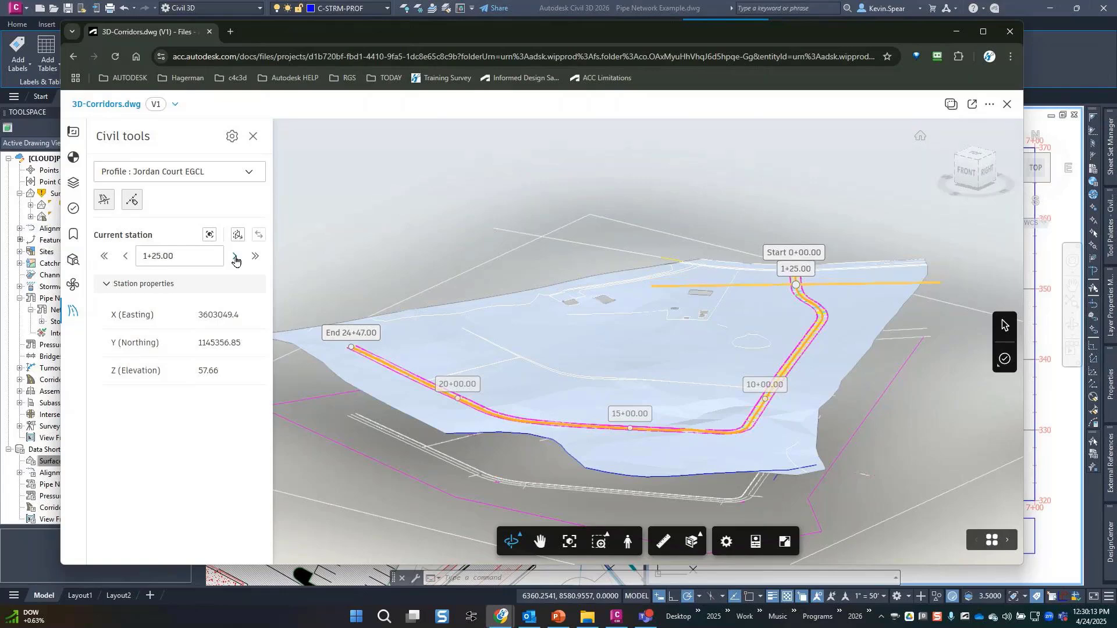
click(235, 257)
click(235, 257)
click(235, 258)
click(235, 257)
click(235, 257)
click(235, 257)
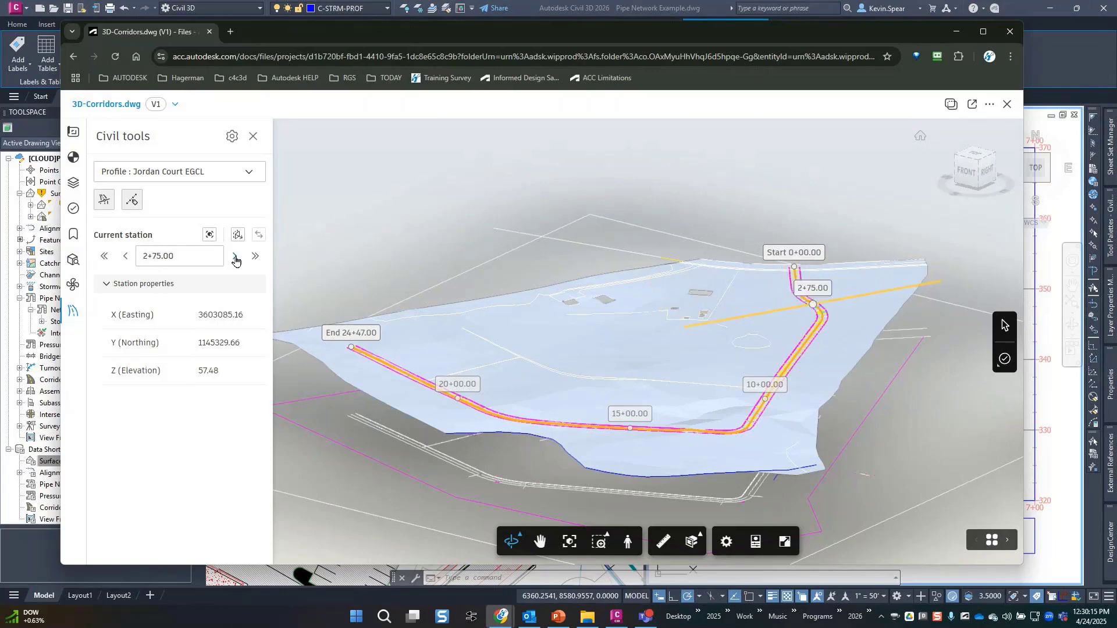
click(235, 257)
click(235, 257)
click(235, 257)
Cut the model geometry at station 3+50 and reverse the cut.
scroll(838, 349, up, 5)
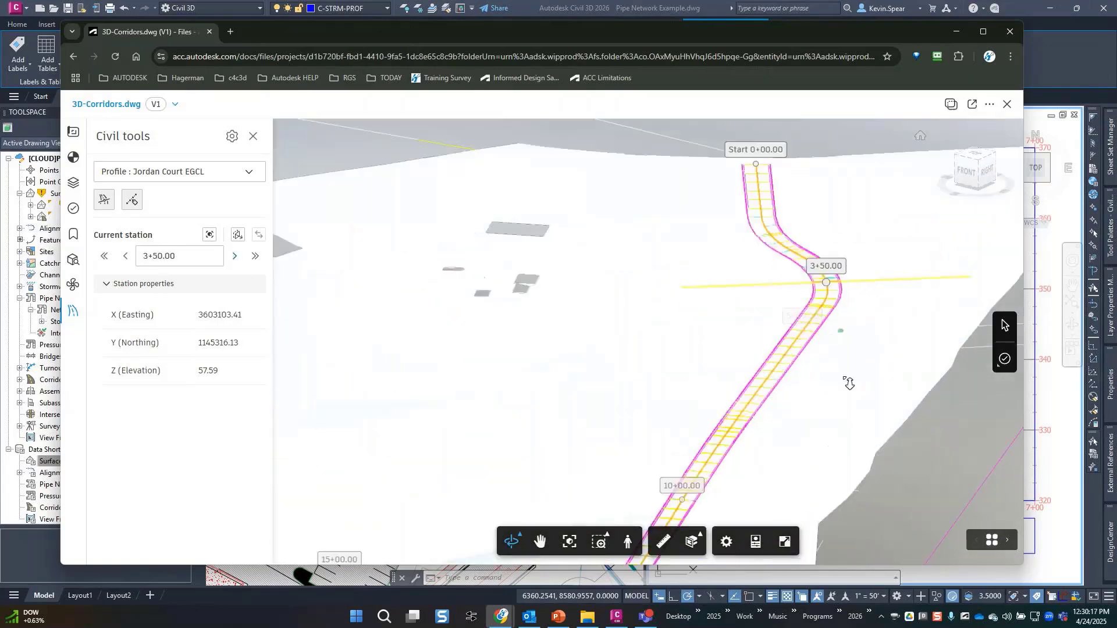
drag(849, 384, 801, 419)
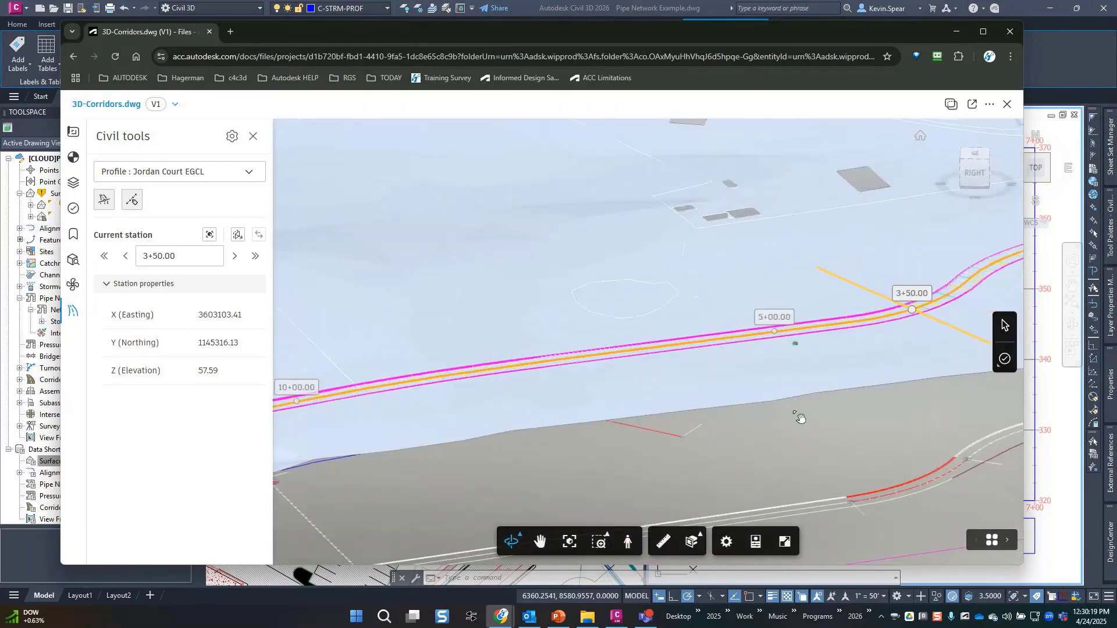
middle_drag(800, 418, 626, 454)
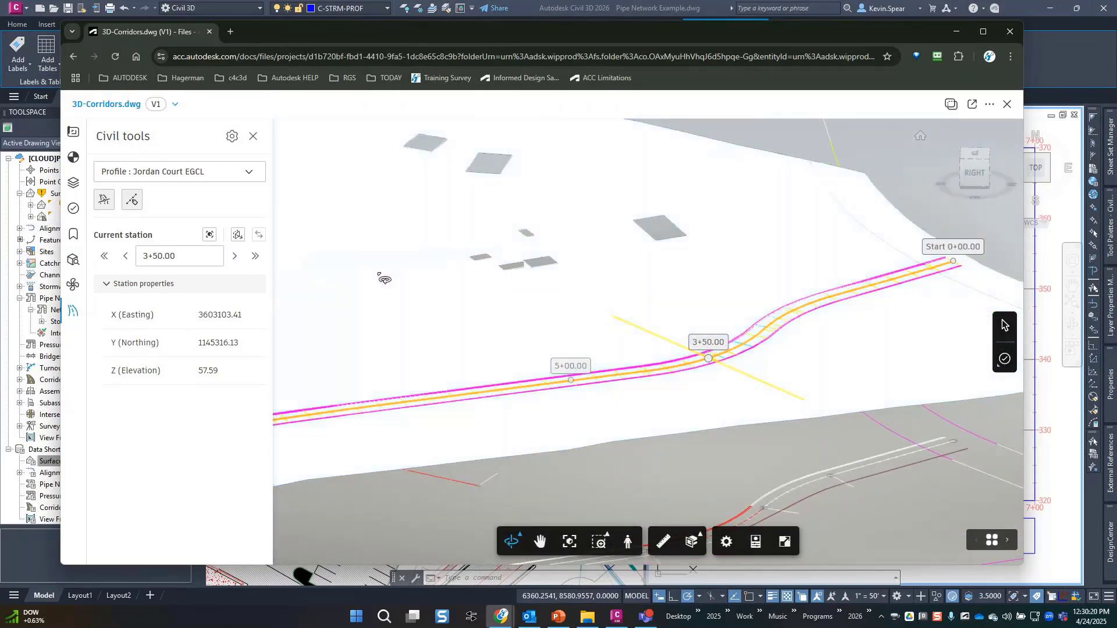
click(237, 235)
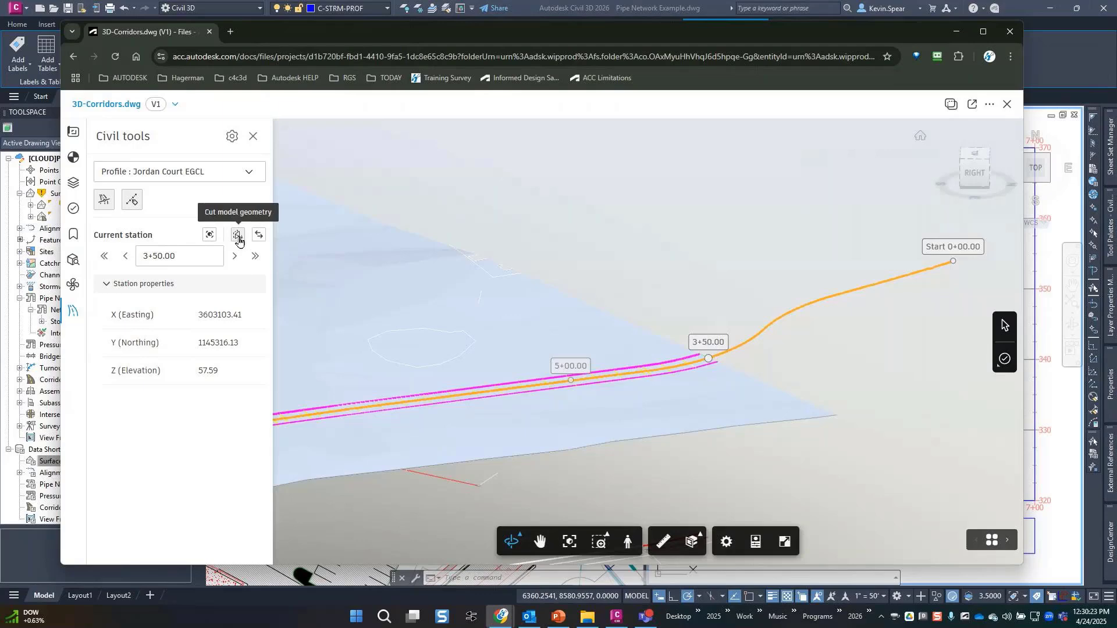
click(259, 236)
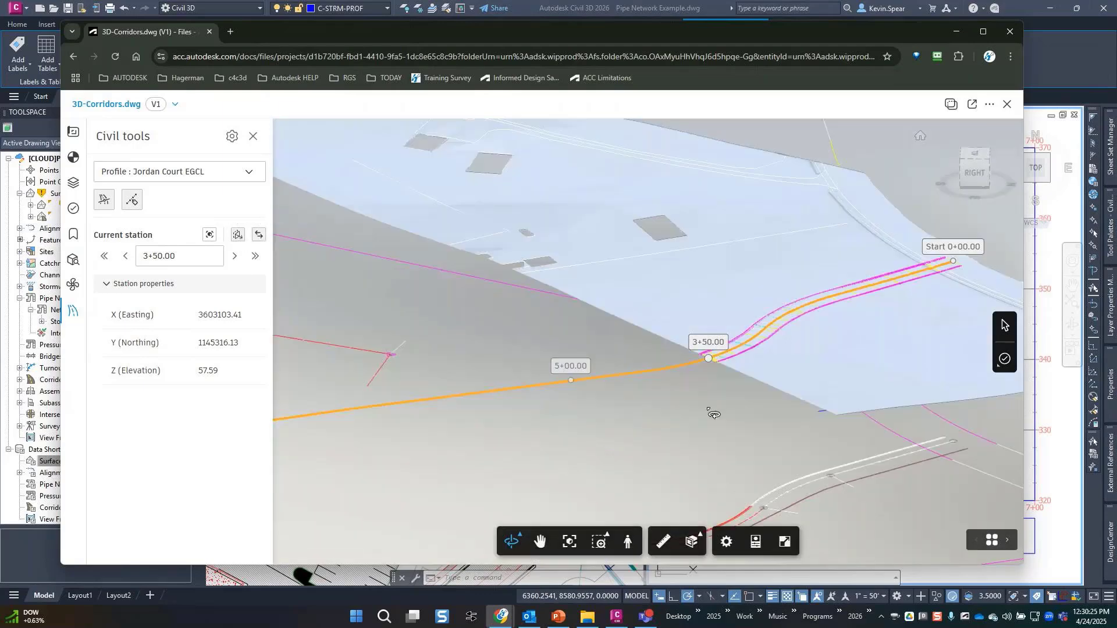
drag(725, 362, 744, 385)
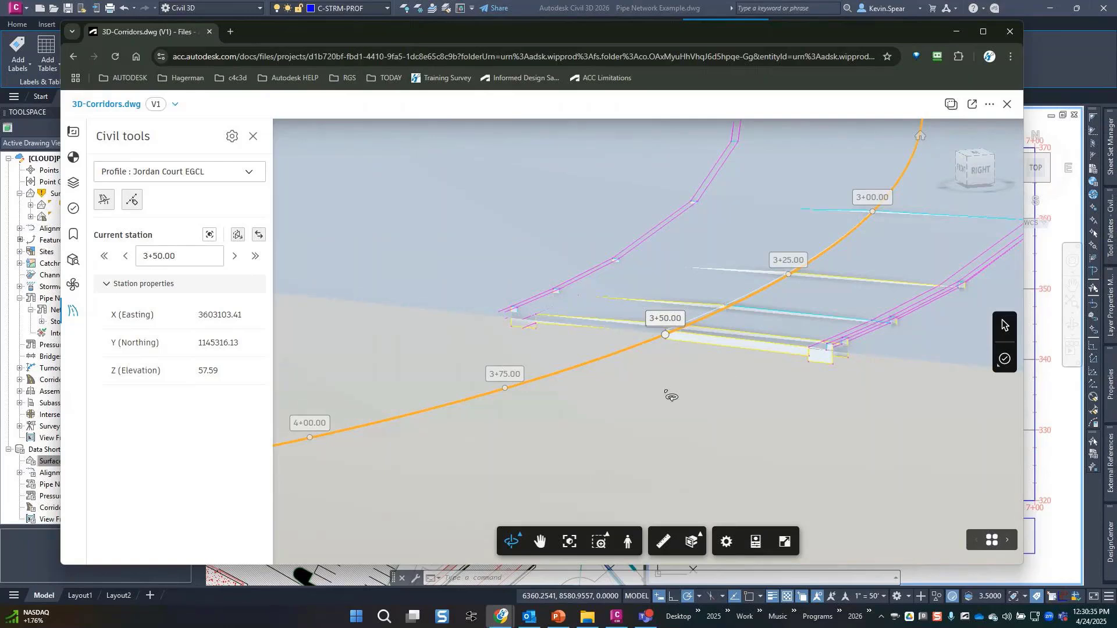
Toggle the station labels and station tracker off and back on.
click(138, 206)
click(135, 204)
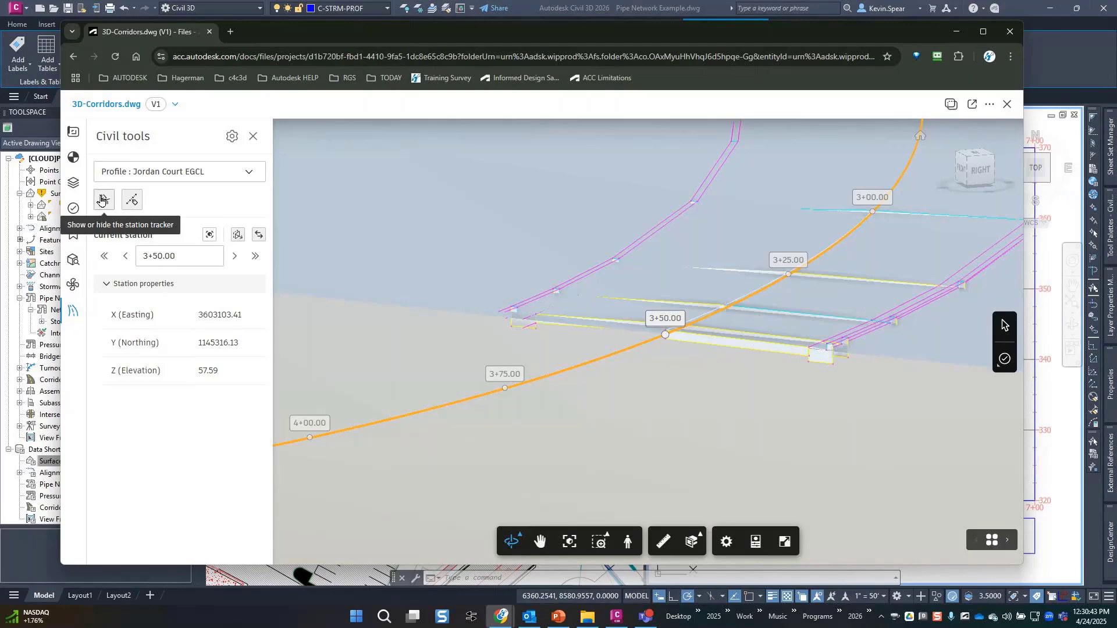
click(101, 200)
click(101, 201)
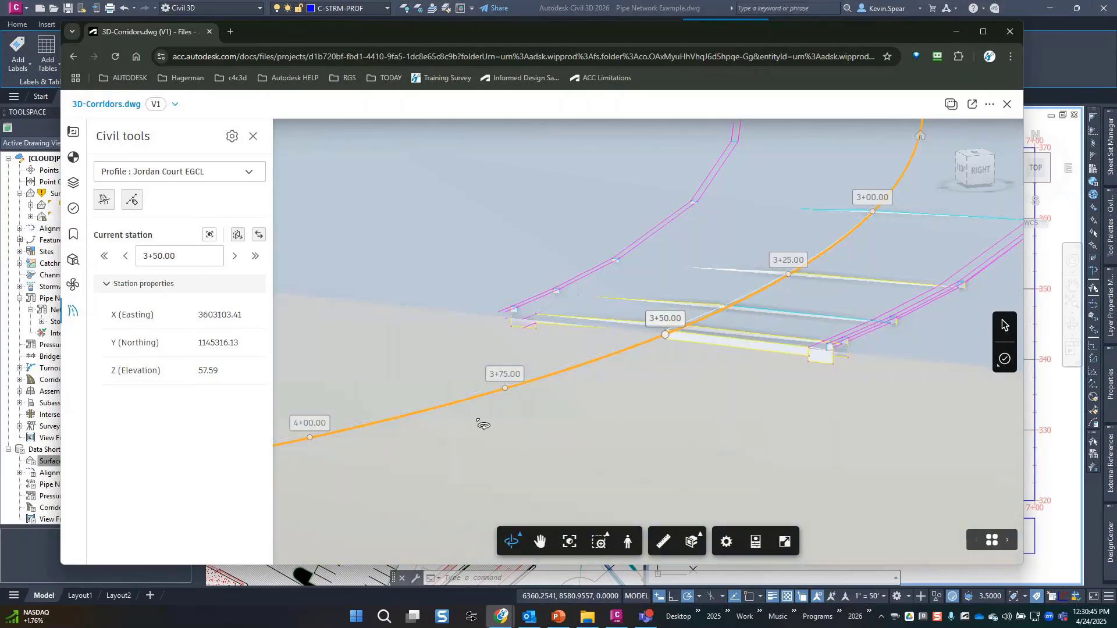
scroll(646, 411, down, 3)
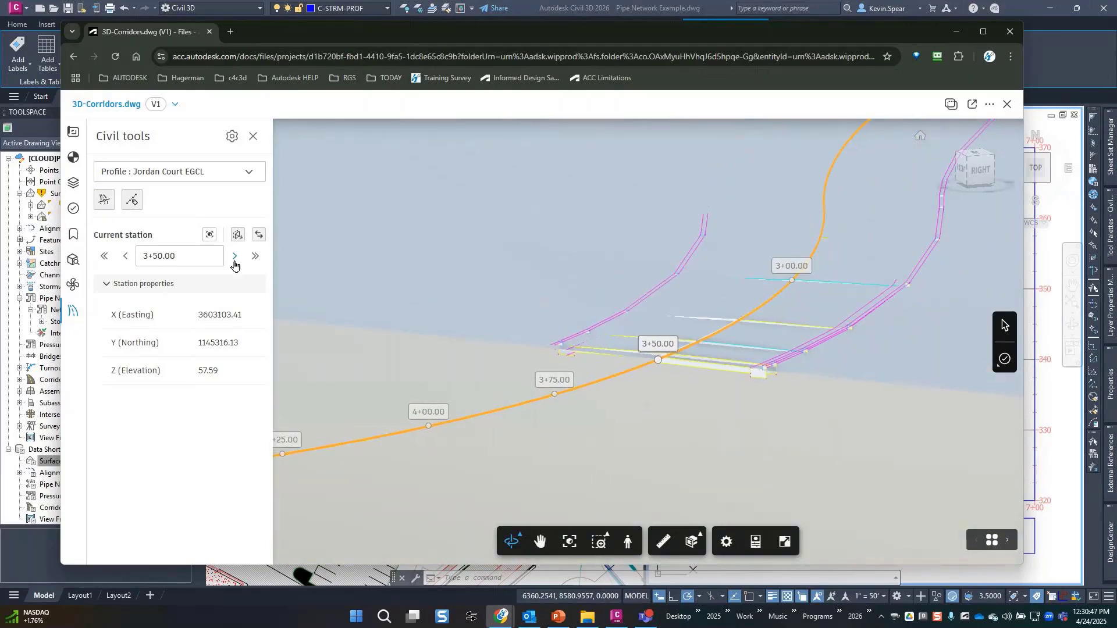
Zoom to the last station 24+47.00, then back to the first station 0+00.00.
click(211, 235)
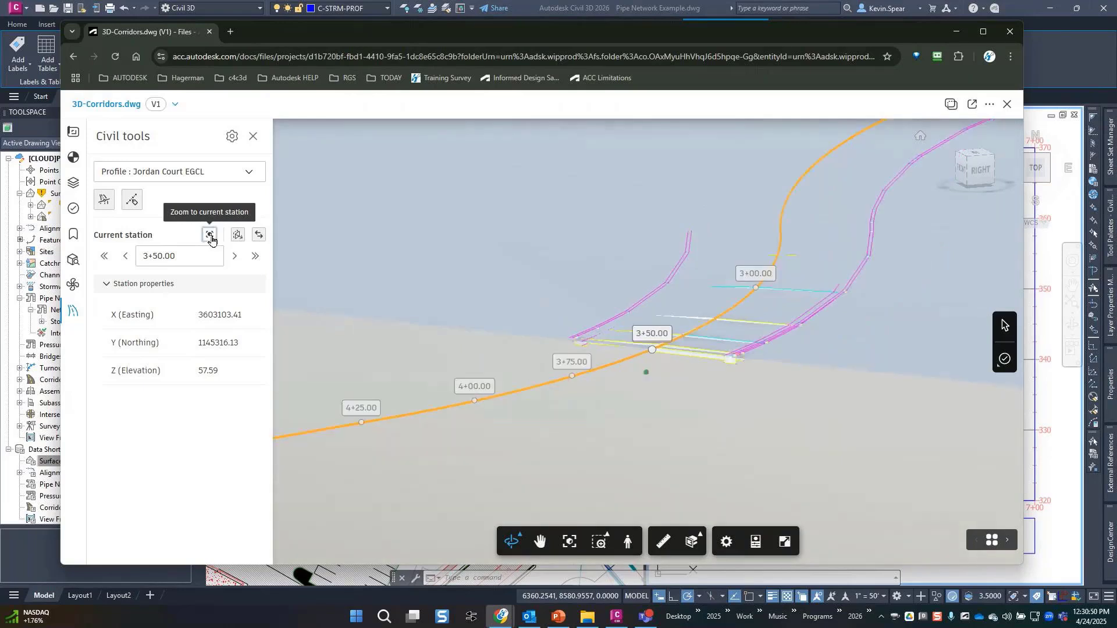
click(253, 257)
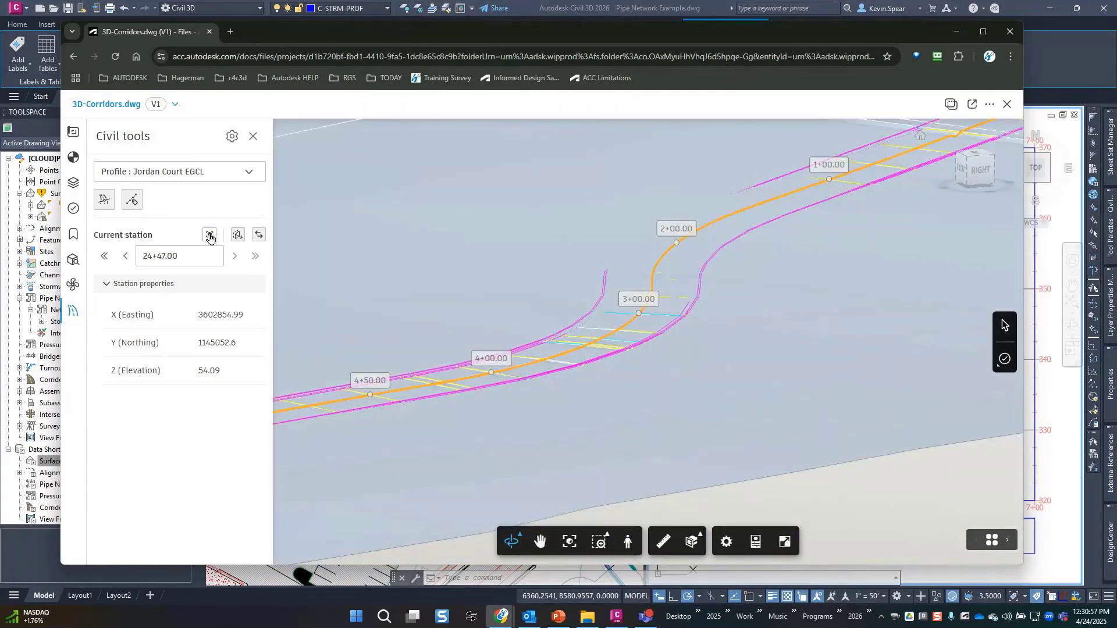
click(211, 236)
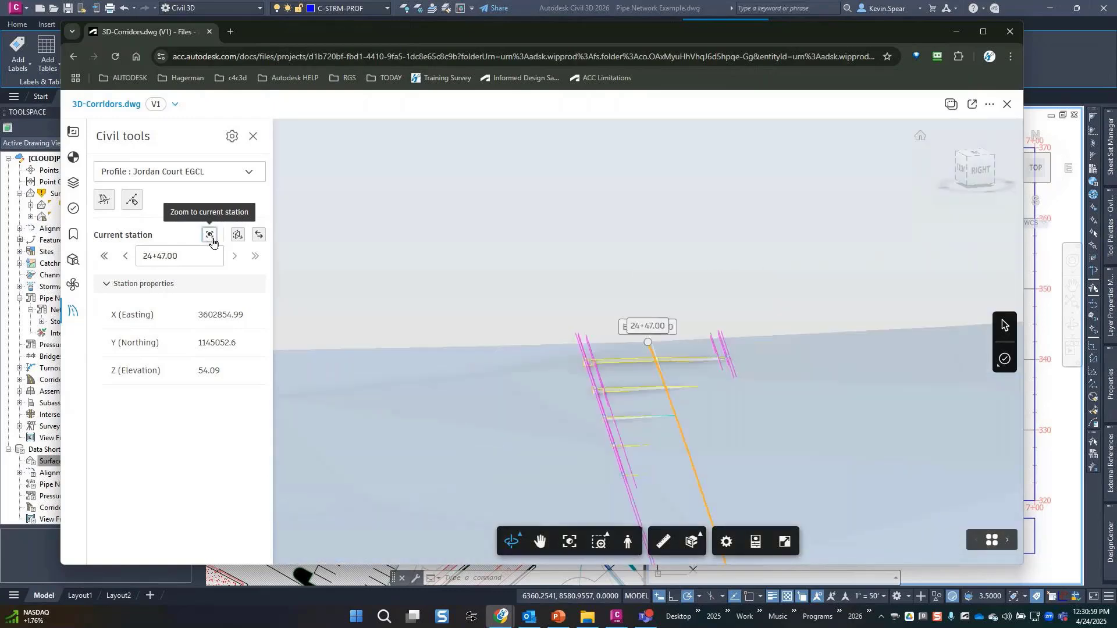
click(107, 257)
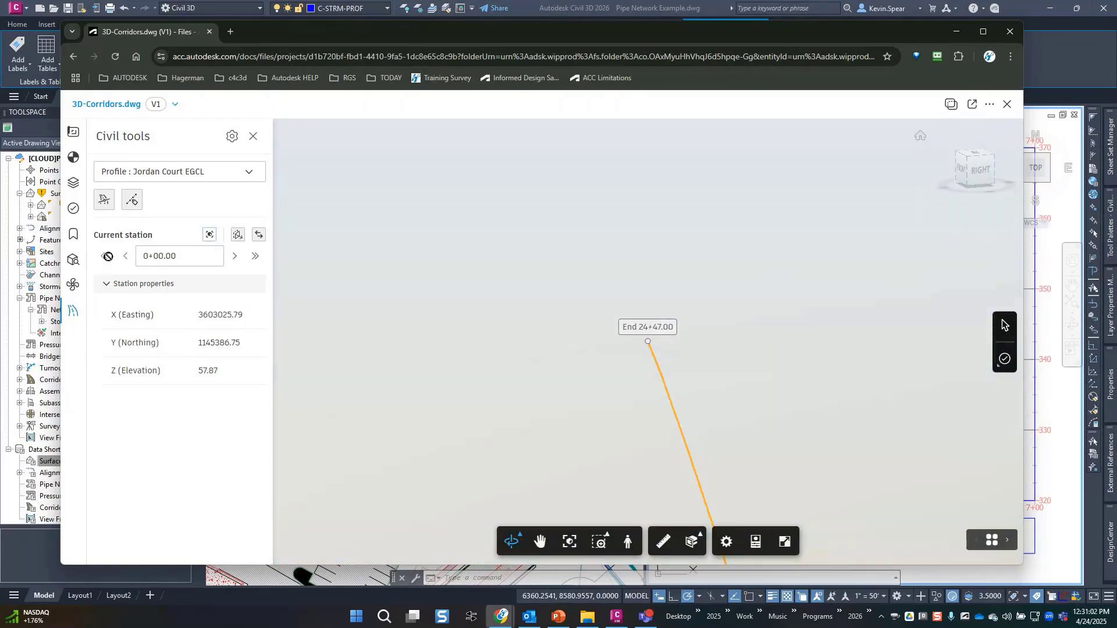
click(212, 236)
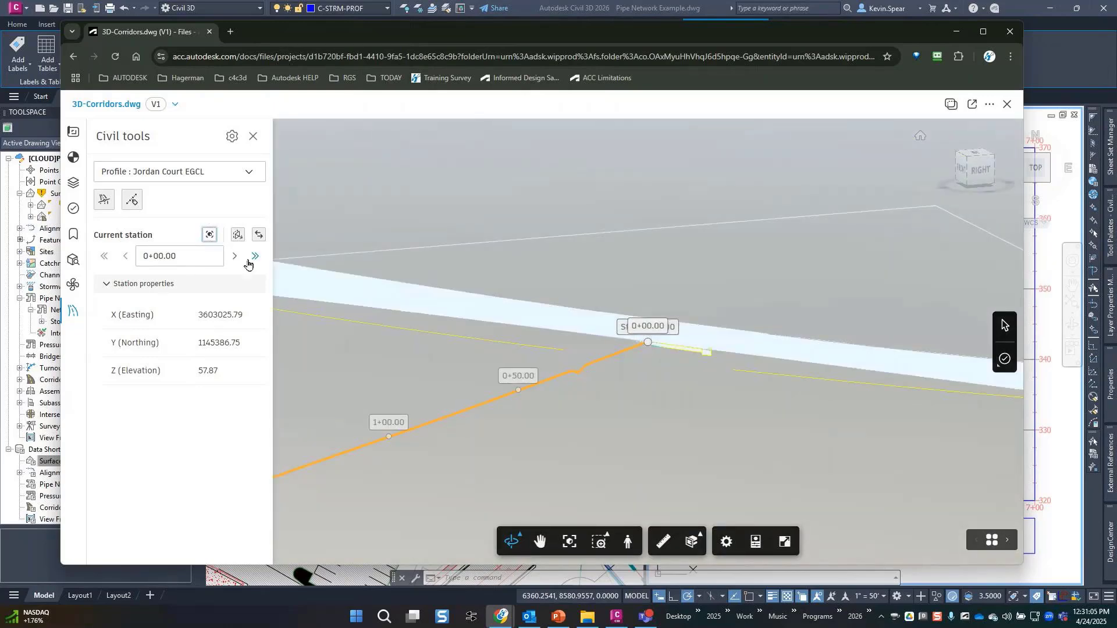
Step forward to station 0+75.00 and bring it into view.
click(237, 260)
click(238, 259)
click(237, 260)
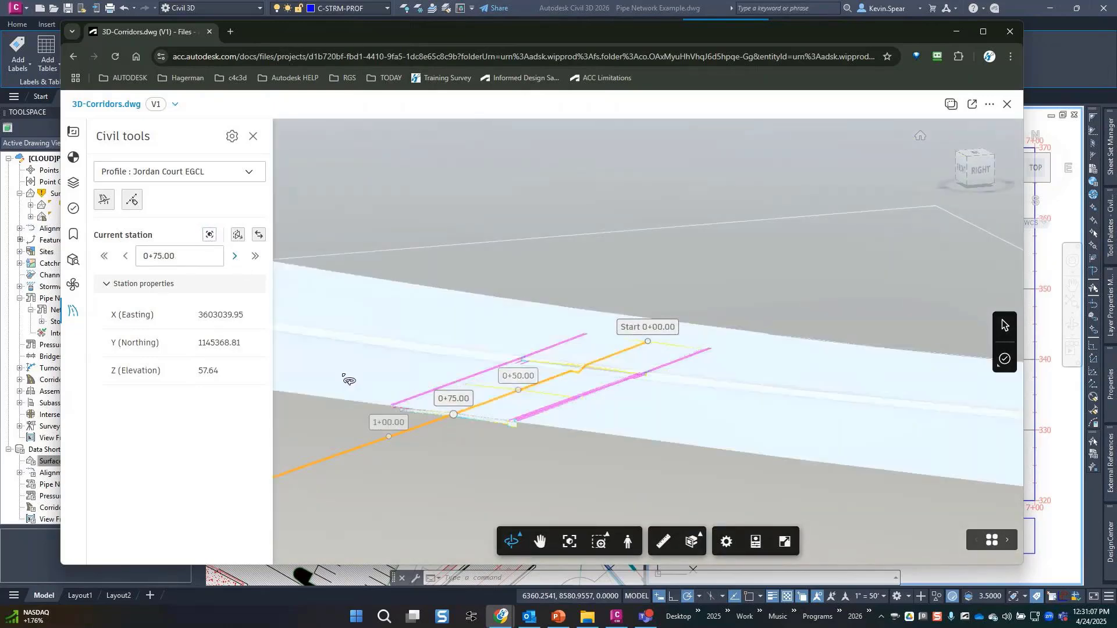
middle_drag(352, 376, 508, 322)
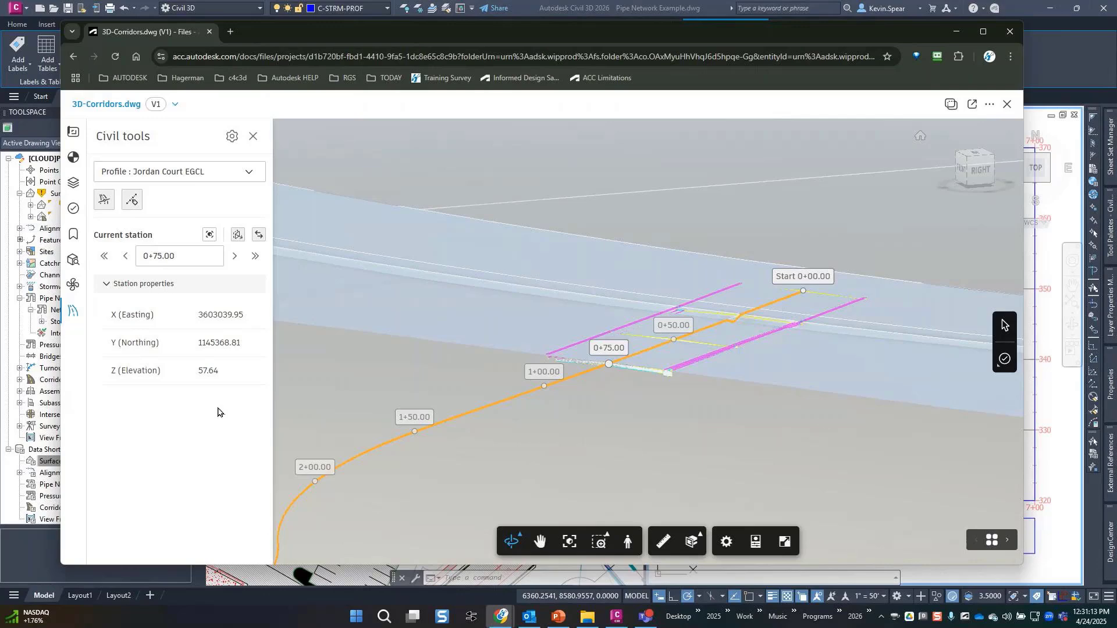
scroll(644, 369, up, 6)
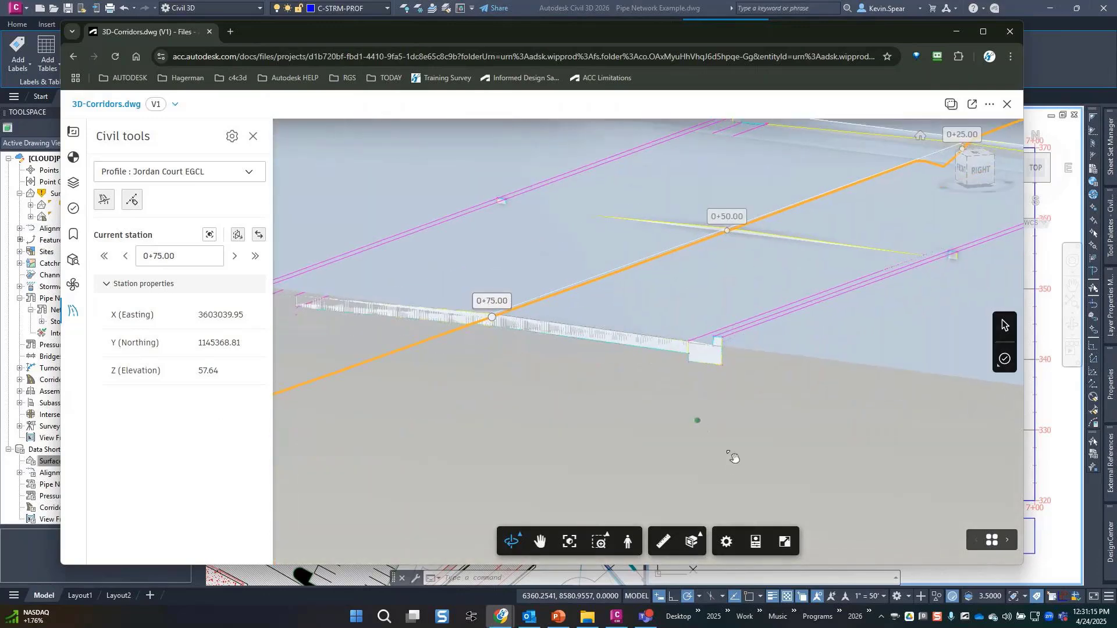
Measure the 12.7' offset from station 0+75 to the structure corner, then close the 3D-Corridors viewer.
click(670, 544)
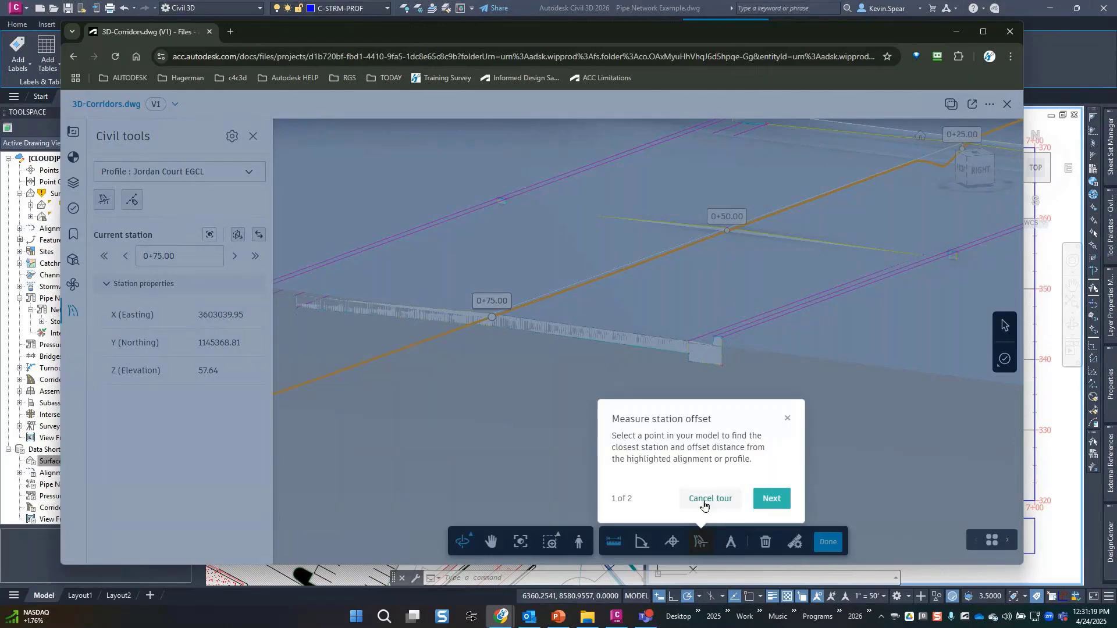
click(787, 420)
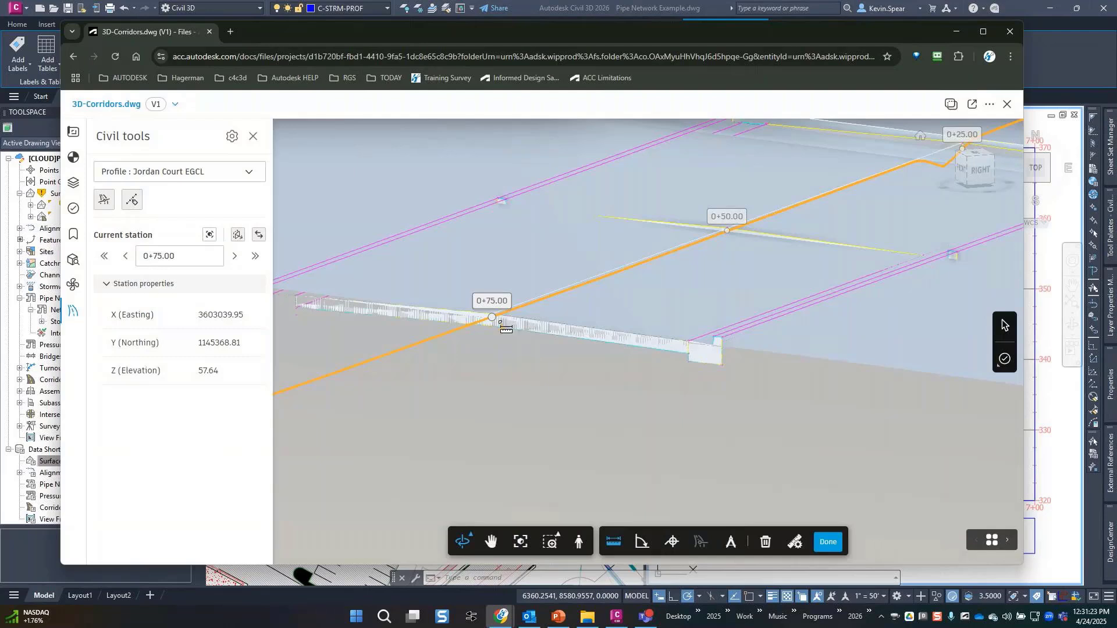
click(714, 338)
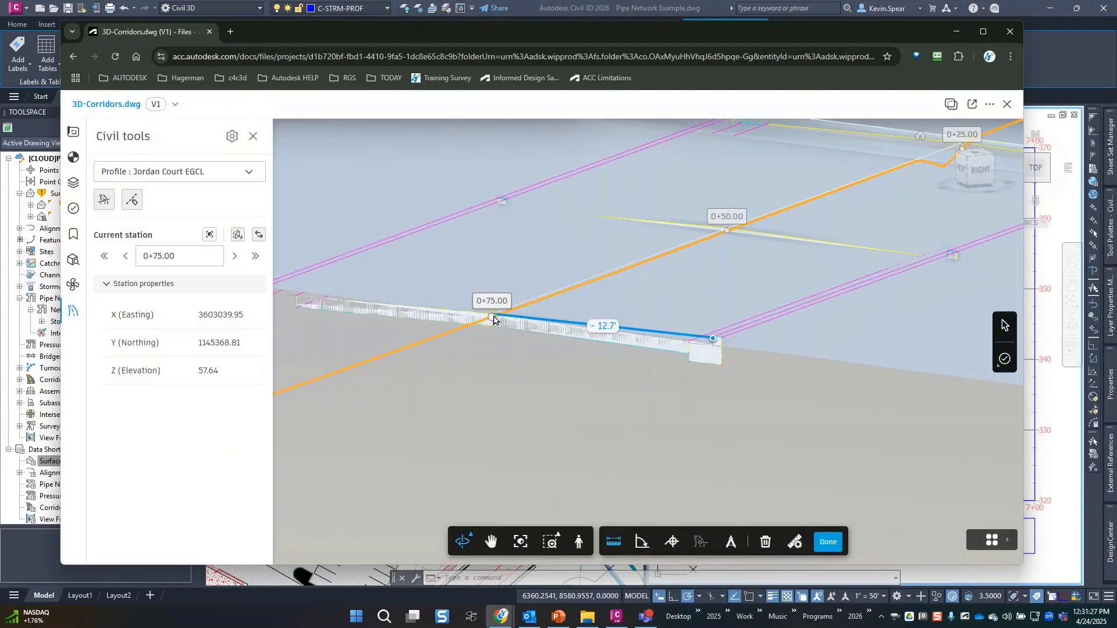
click(493, 319)
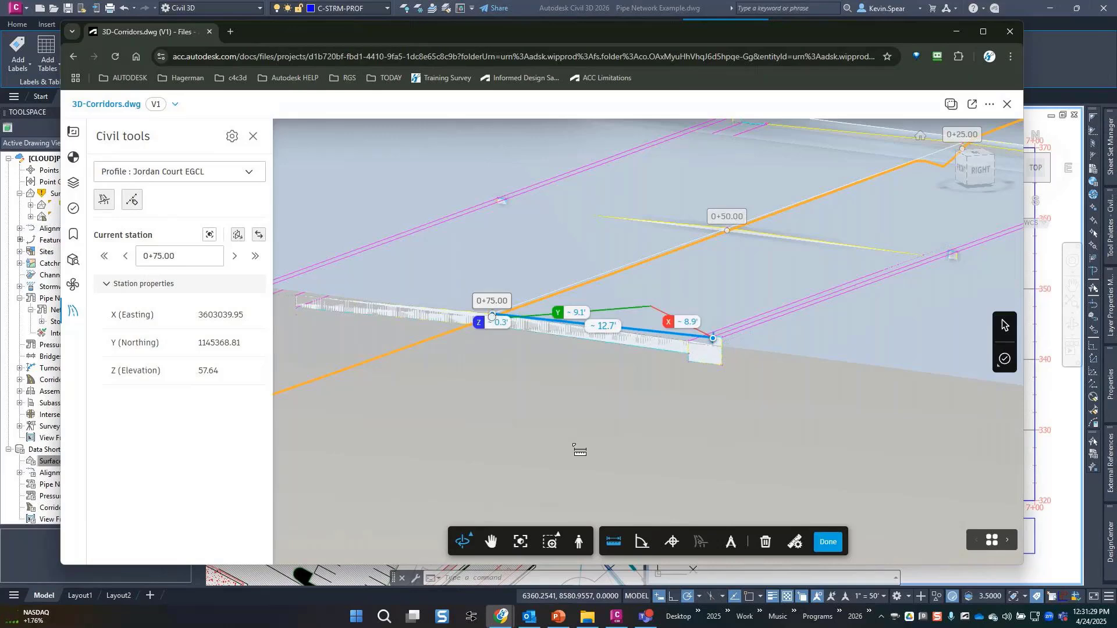
scroll(564, 366, up, 2)
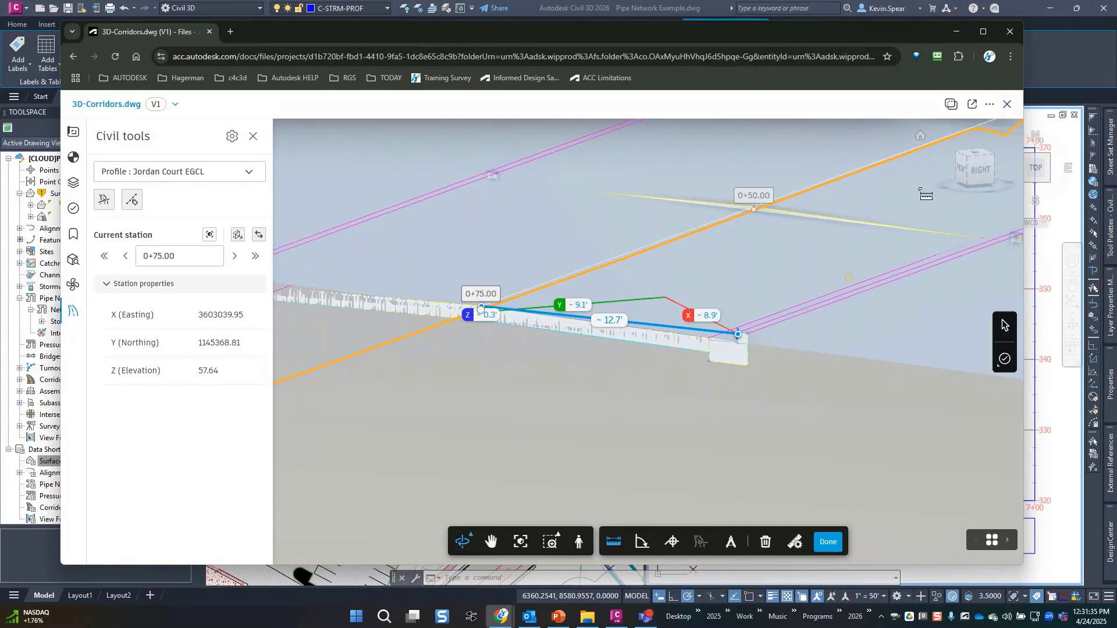
click(1010, 108)
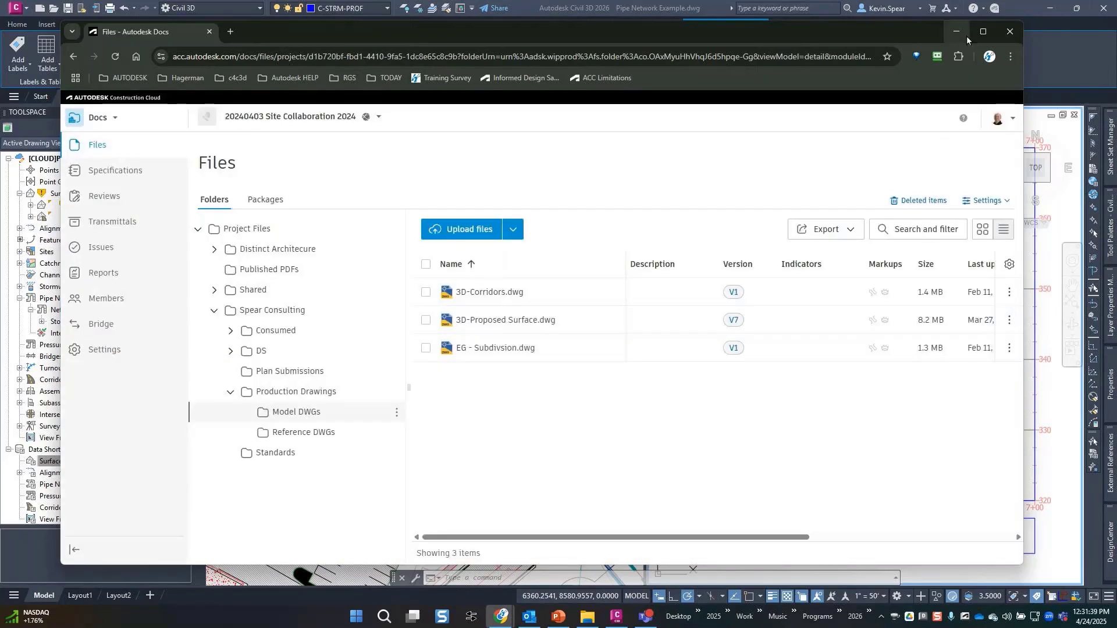
Apply the Lehigh - 100 yr results to the network and close the panel, choosing Continue with Results.
click(966, 36)
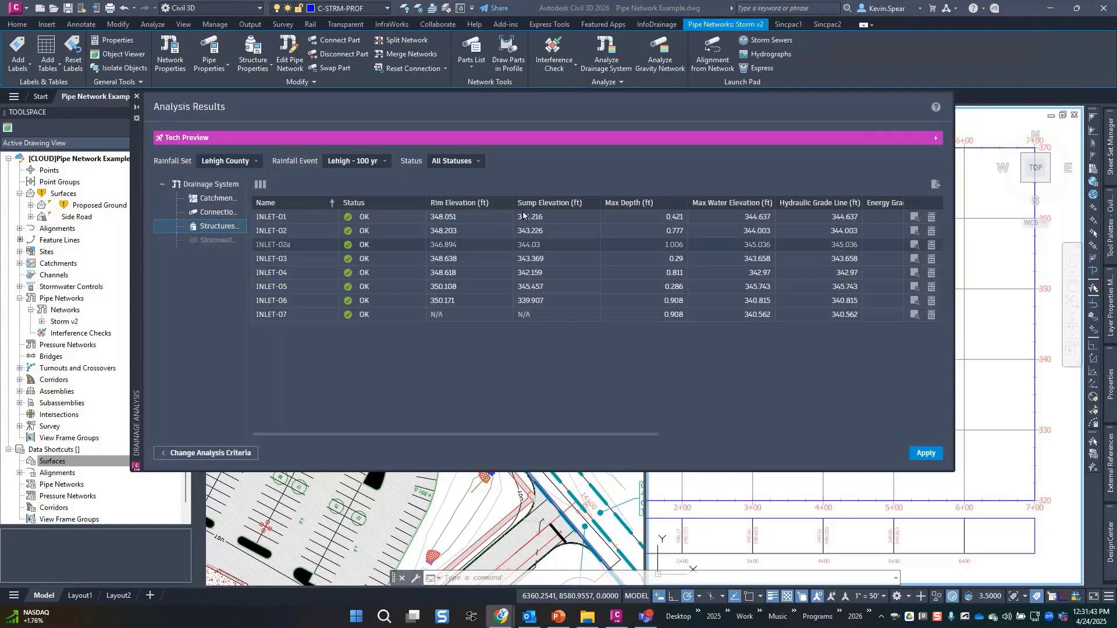
drag(956, 398, 729, 407)
click(700, 454)
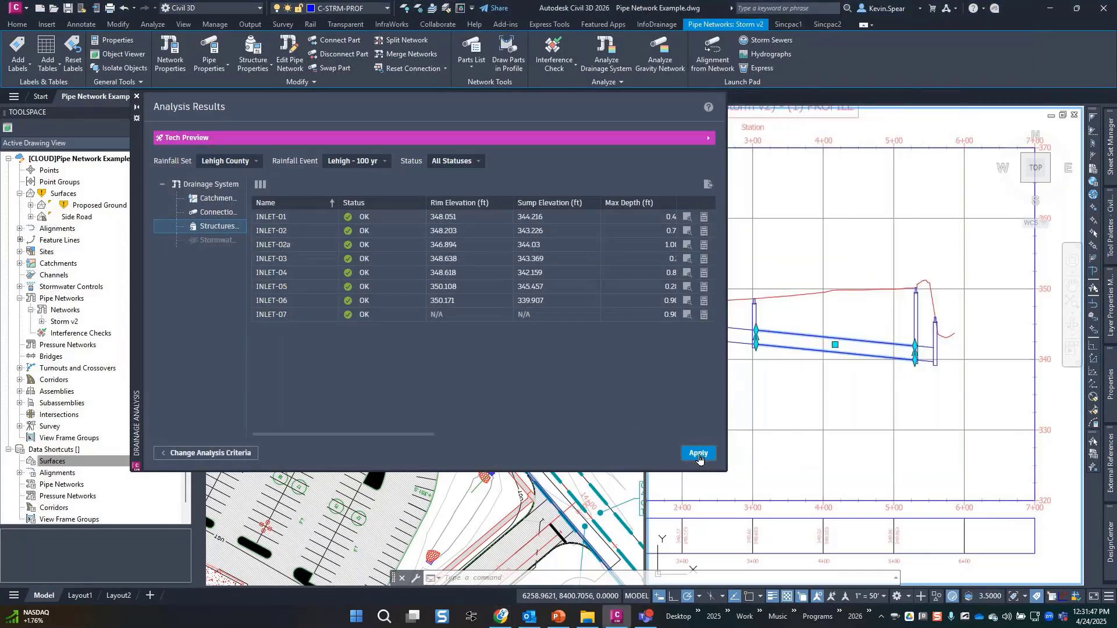
click(784, 483)
key(Escape)
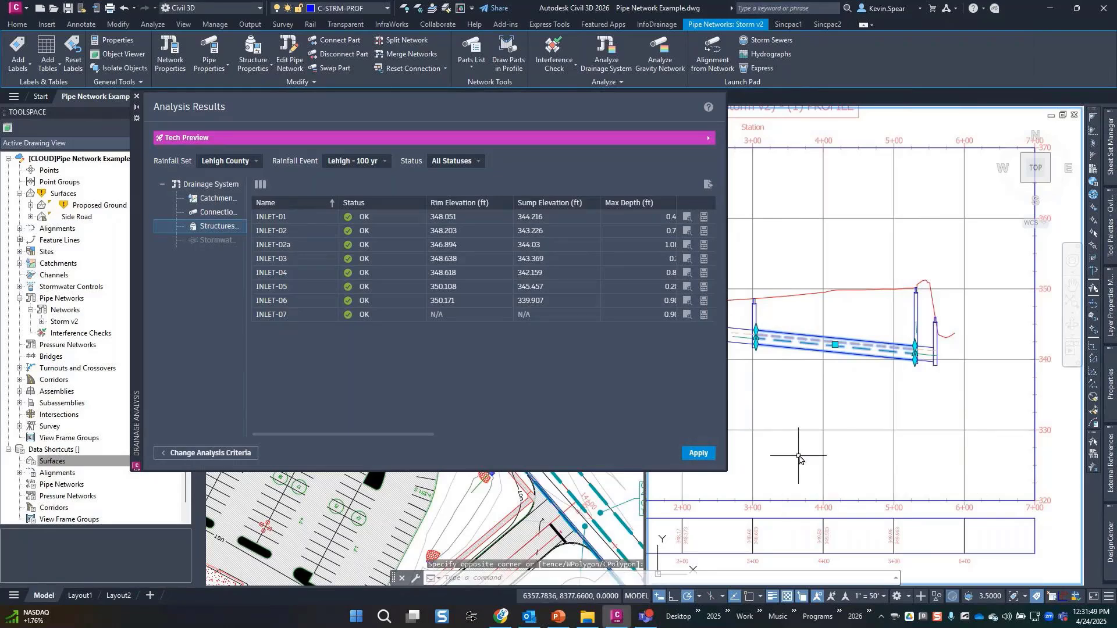
middle_drag(797, 454, 931, 488)
middle_drag(931, 430, 897, 431)
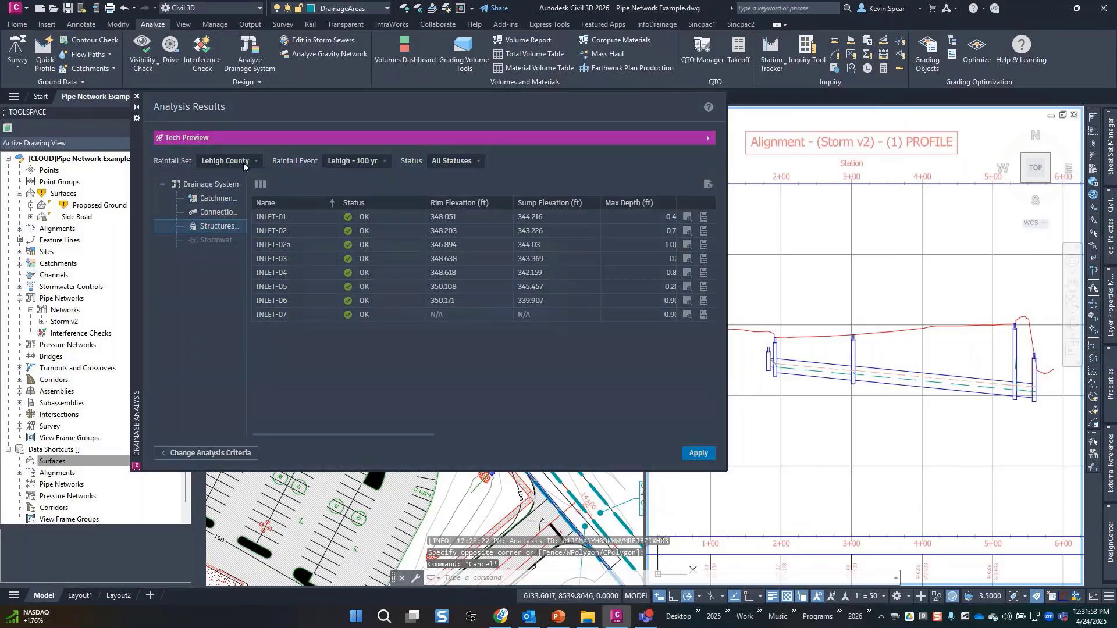
click(137, 99)
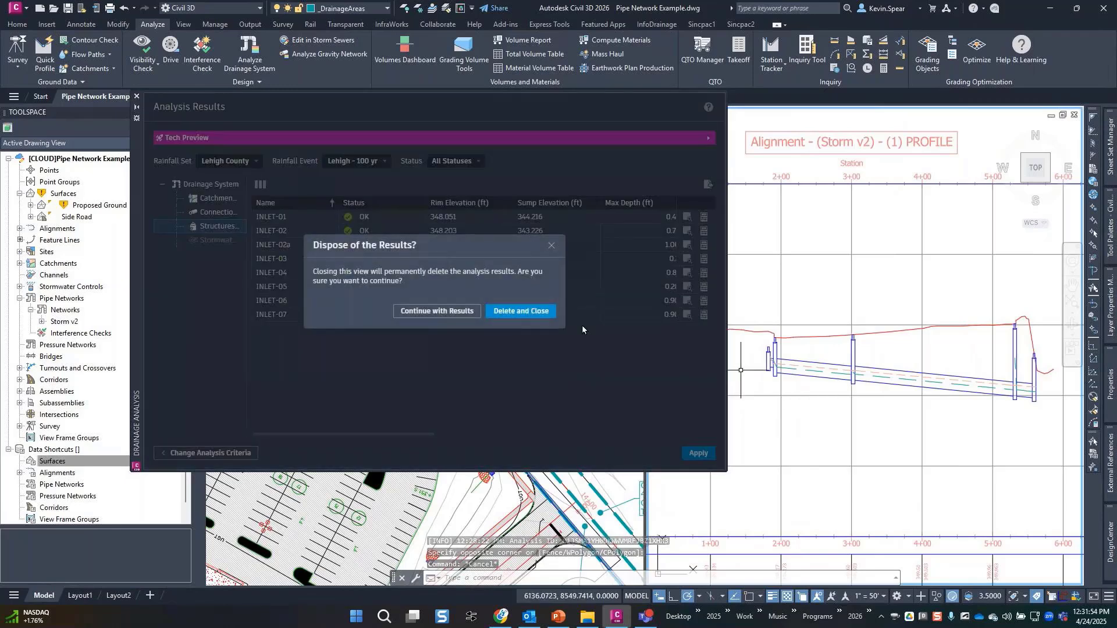
click(432, 312)
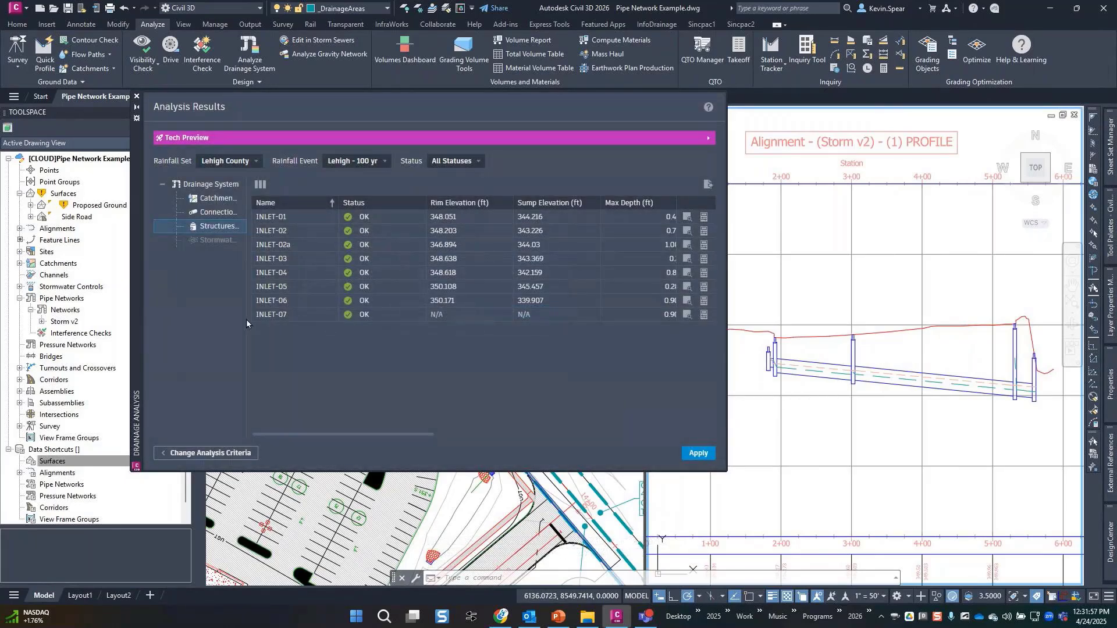
click(137, 107)
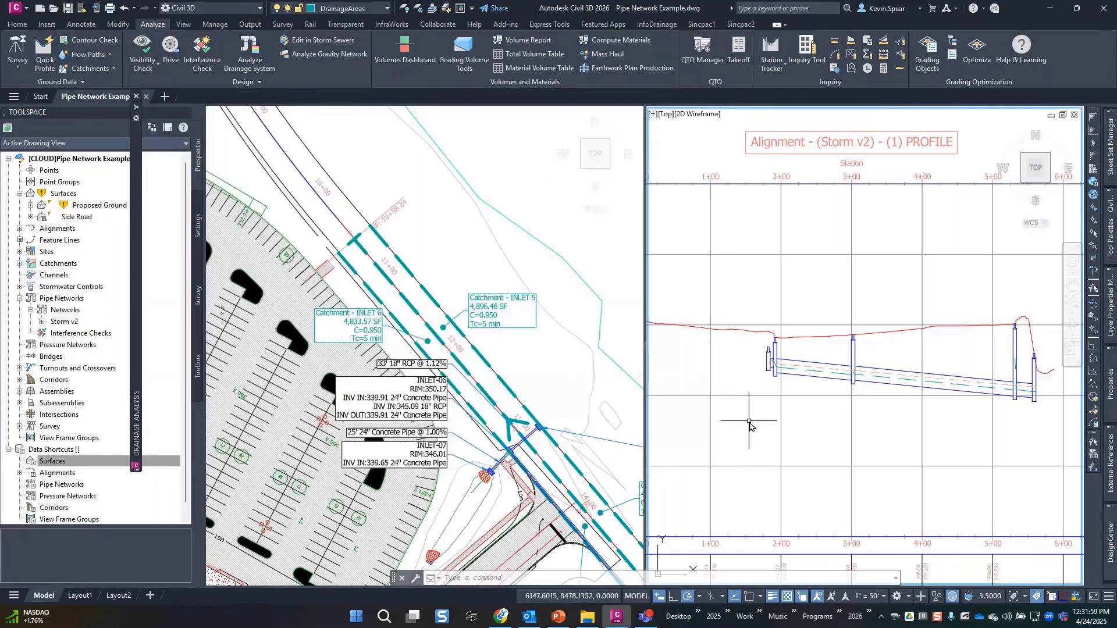
scroll(791, 399, up, 2)
scroll(818, 395, up, 2)
scroll(872, 436, up, 3)
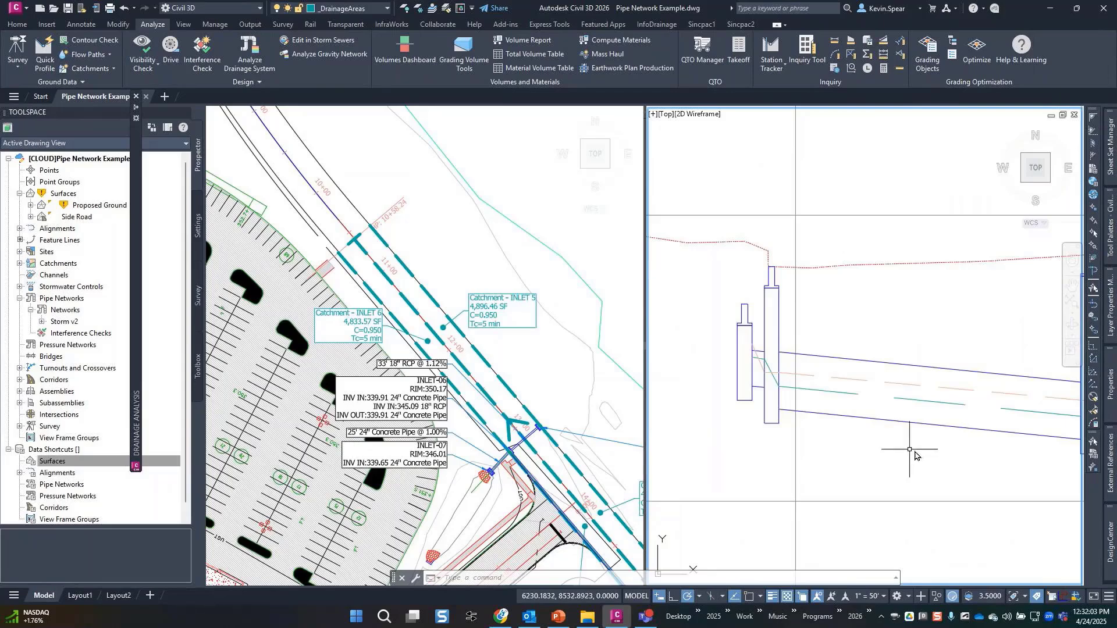
middle_drag(984, 490, 860, 469)
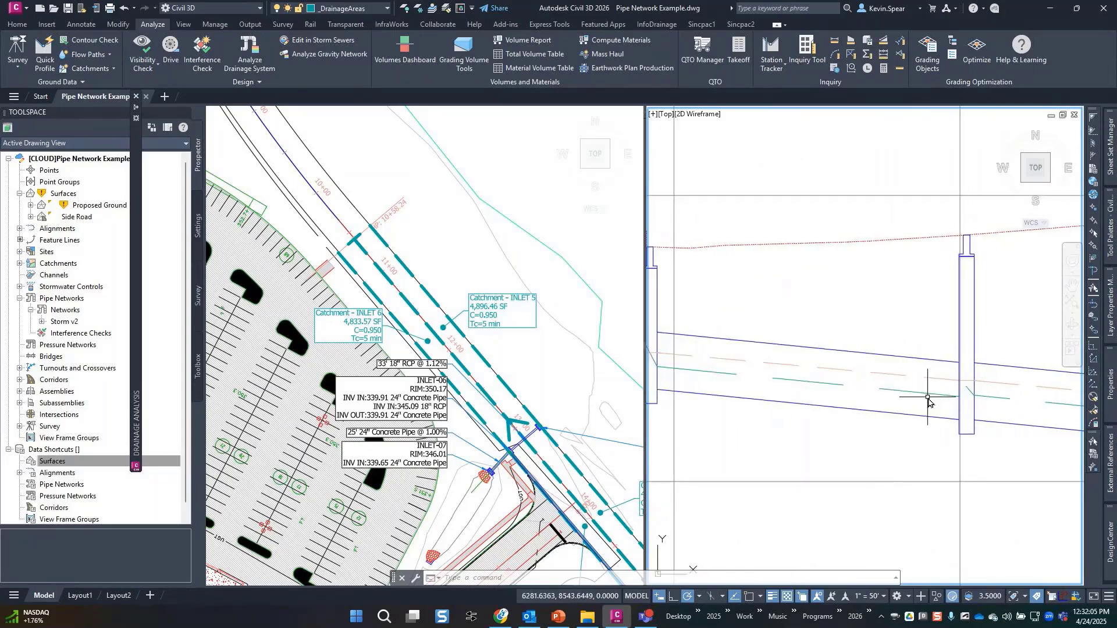
scroll(928, 400, down, 2)
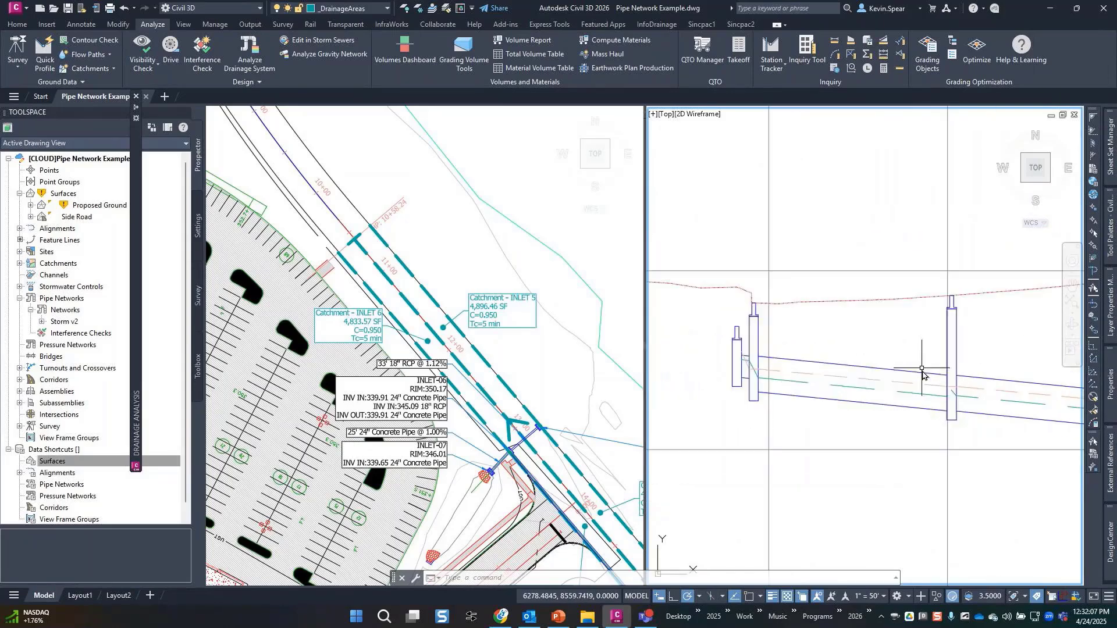
click(923, 376)
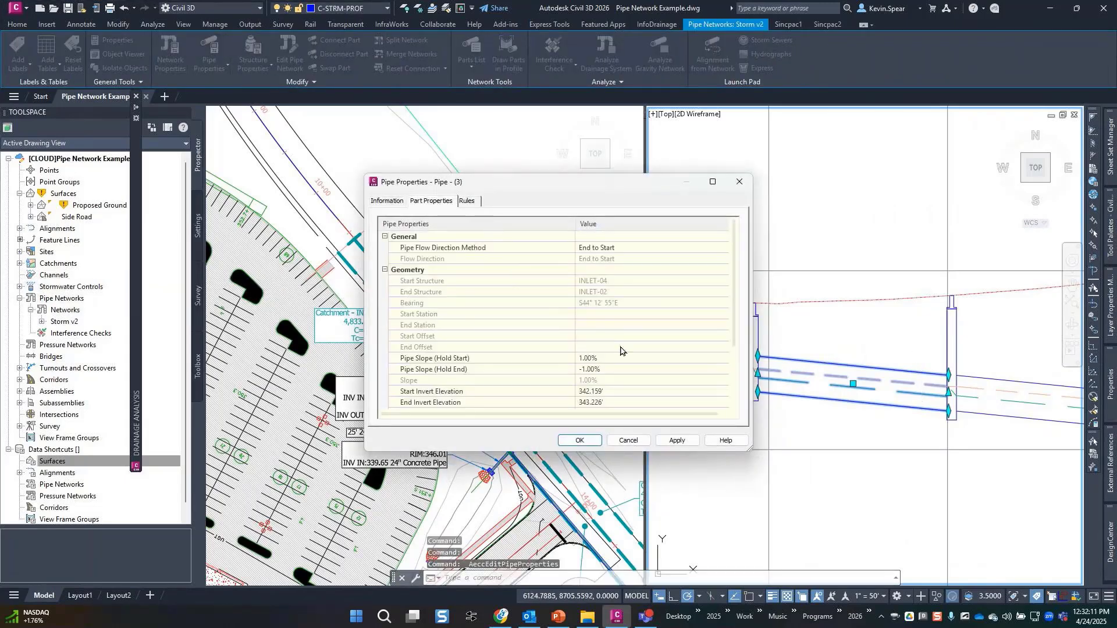
scroll(673, 356, down, 2)
scroll(672, 355, up, 2)
scroll(673, 355, down, 6)
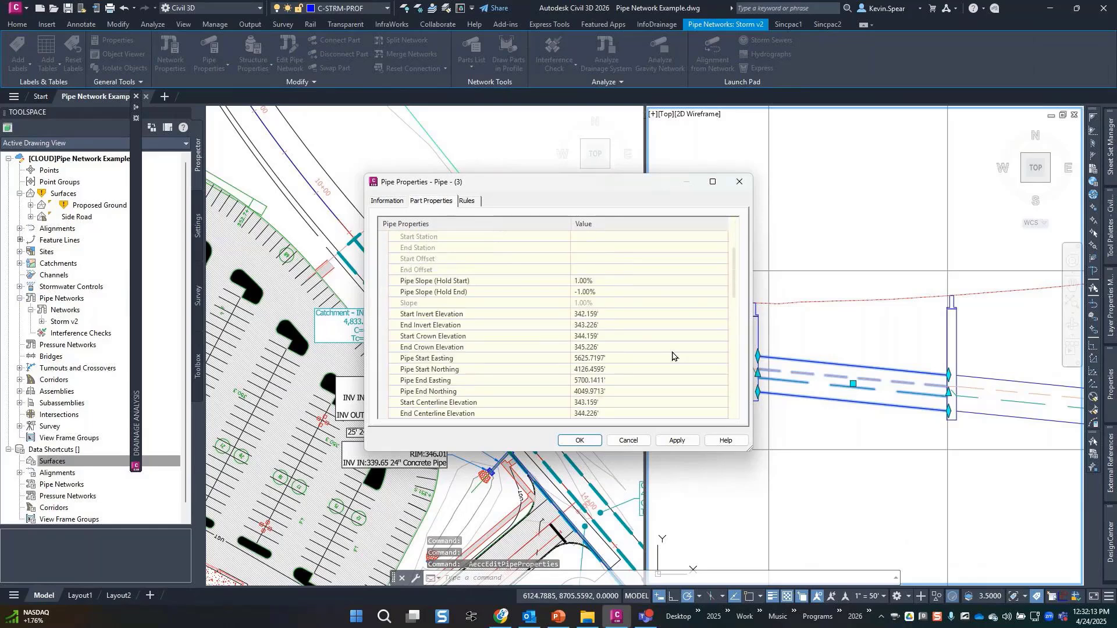
scroll(674, 356, down, 5)
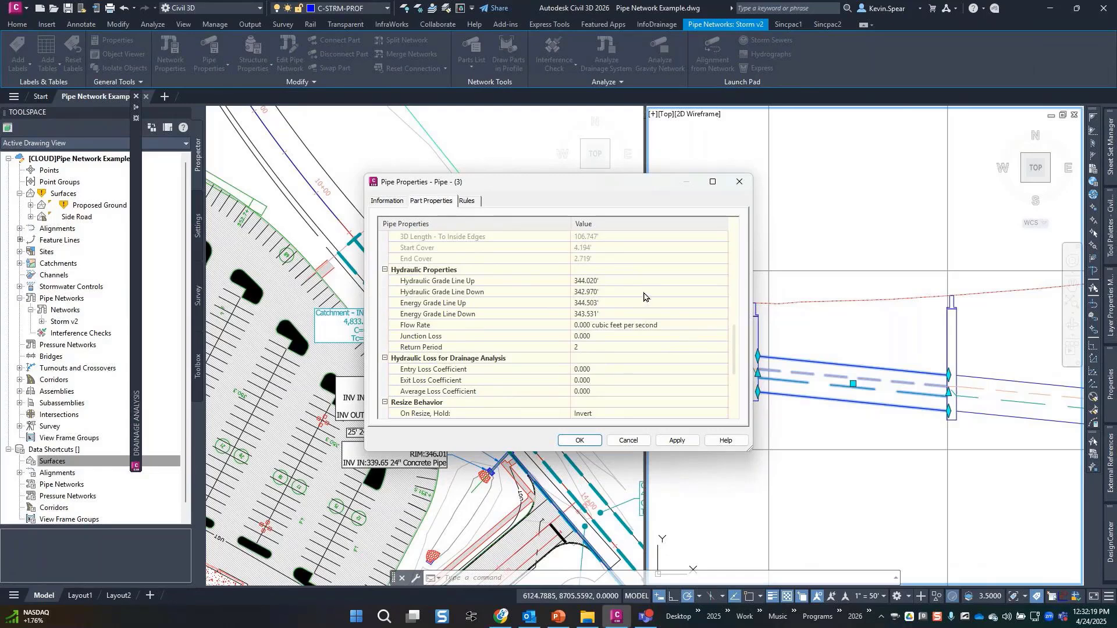
click(440, 327)
click(430, 348)
click(429, 328)
click(640, 437)
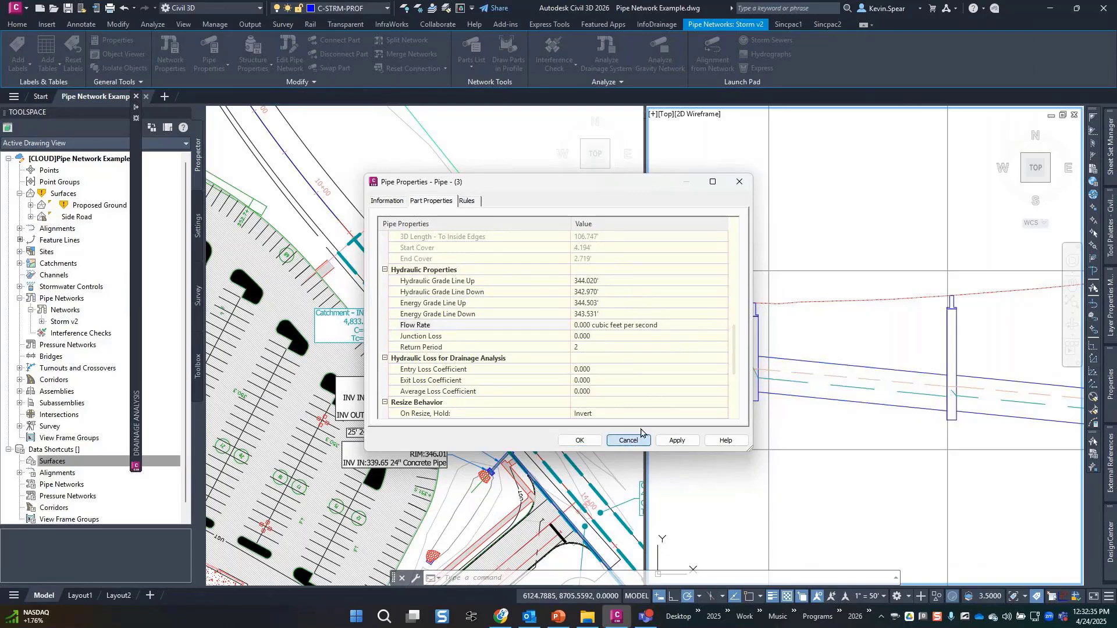
Reopen the Drainage Analysis results and scroll across the table columns.
click(718, 417)
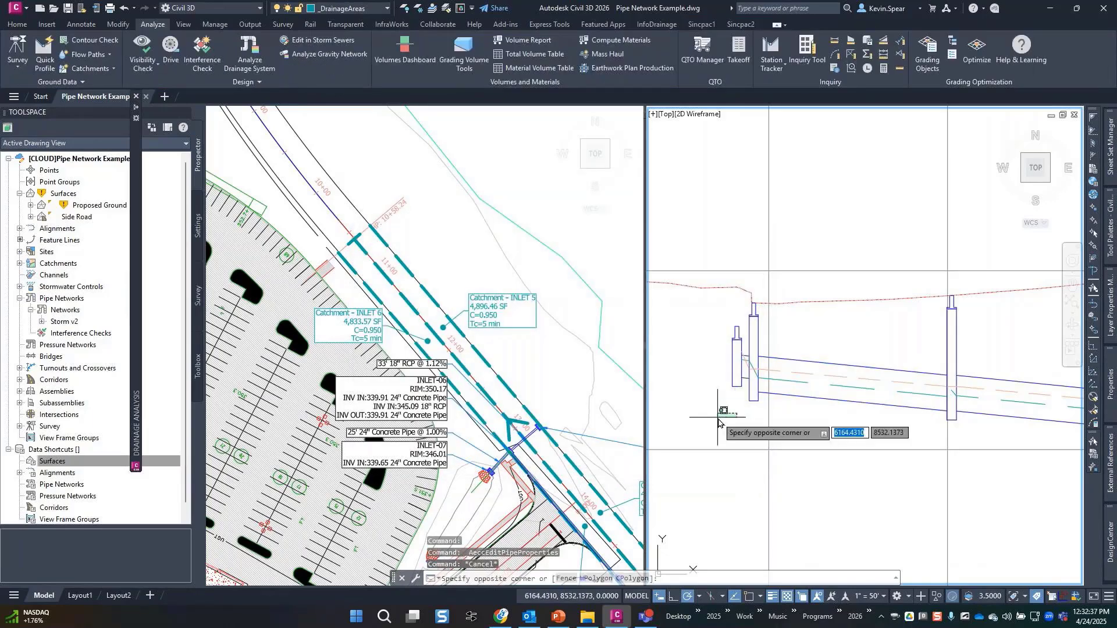
click(718, 418)
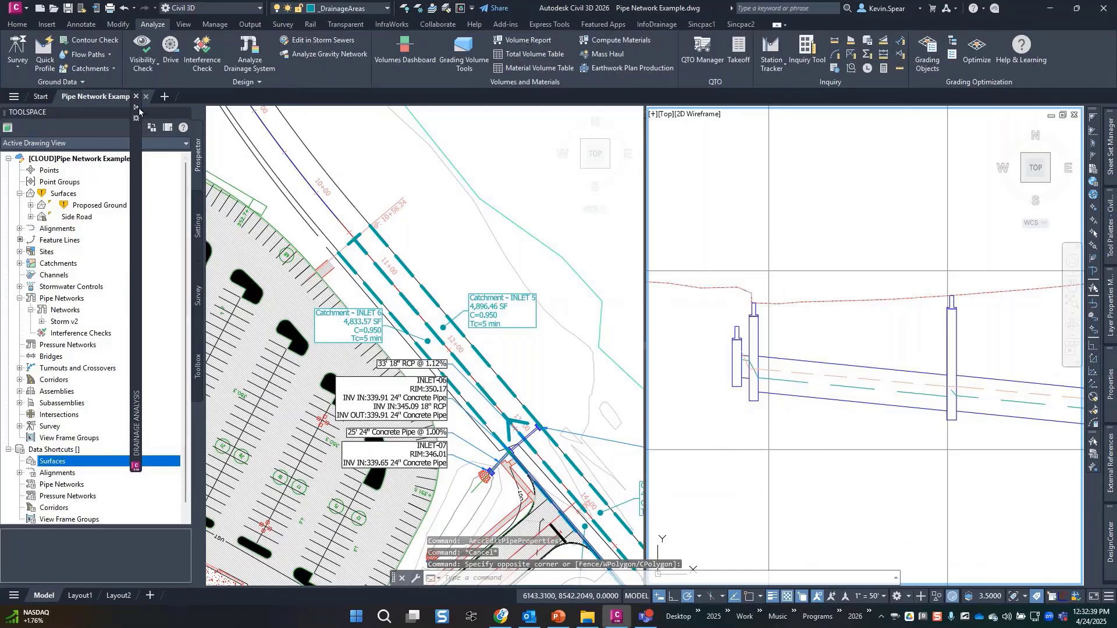
mouse_move(137, 110)
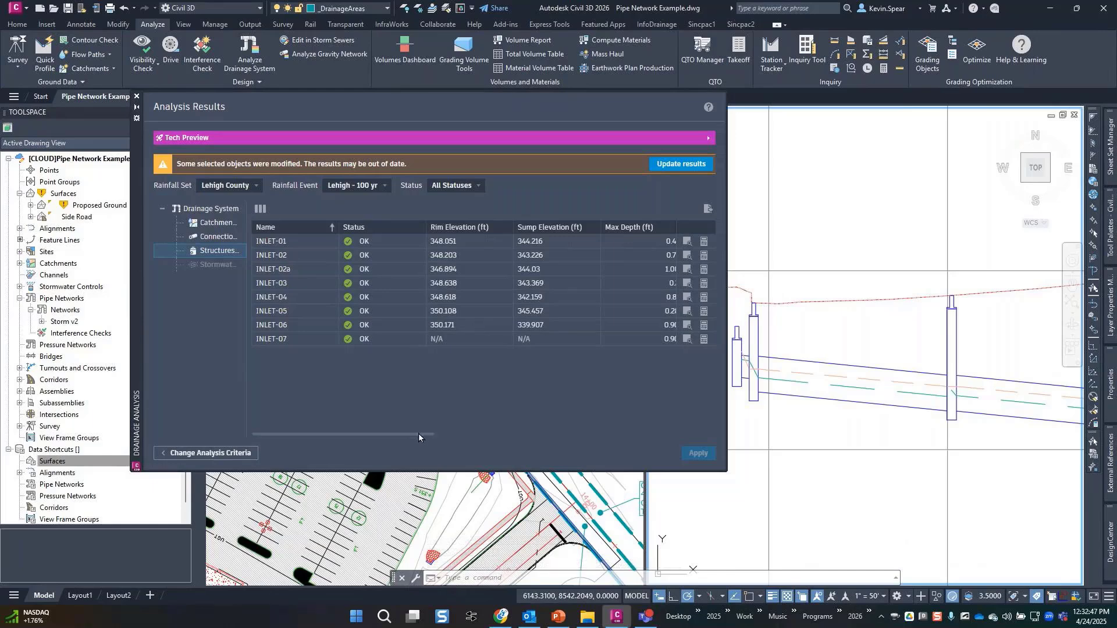
drag(418, 436, 501, 438)
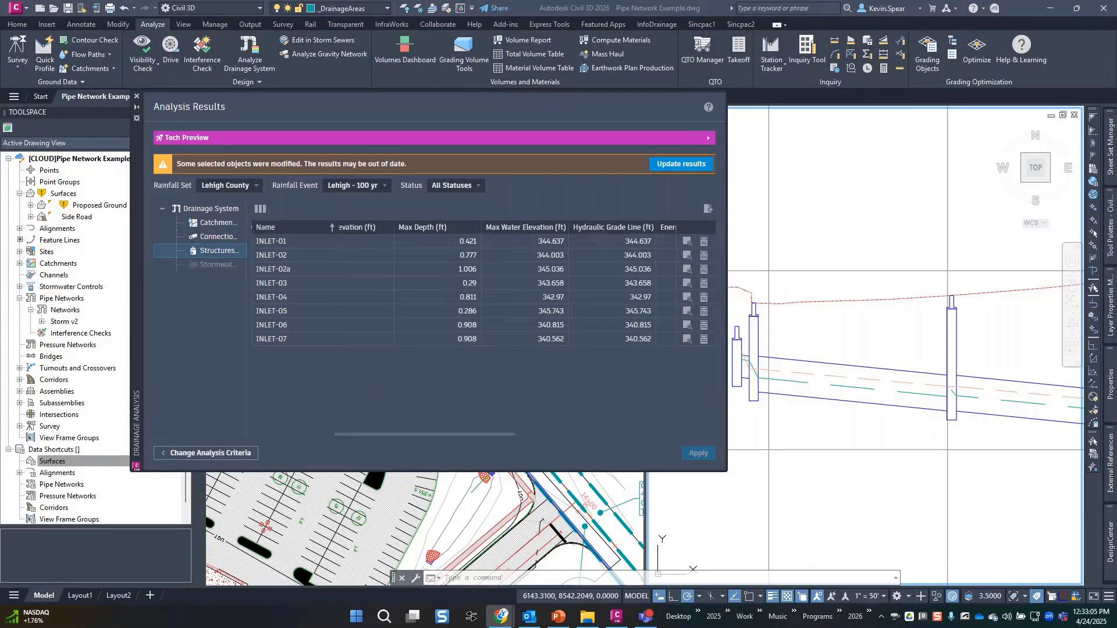
click(521, 384)
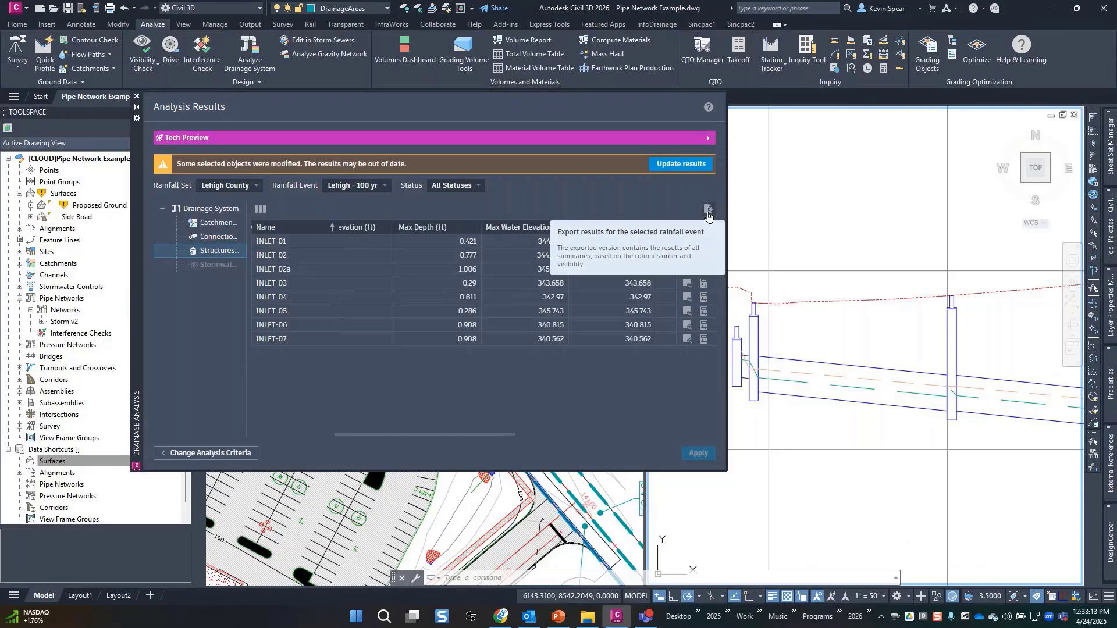
Review the drainage system totals, then the catchment, pipe connection and structure results.
double_click(205, 215)
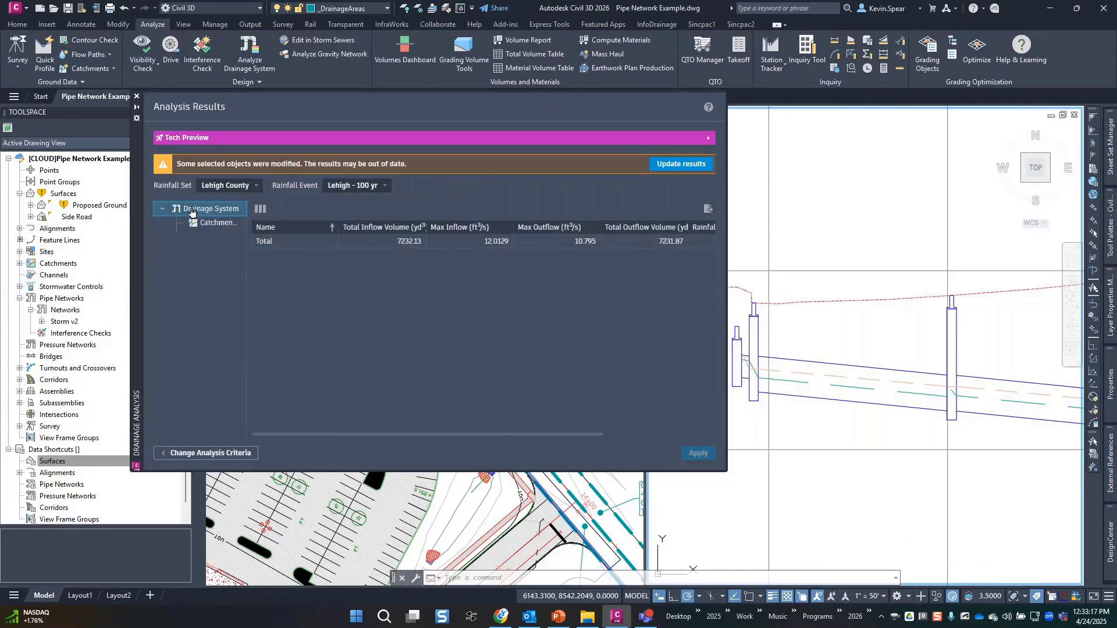
double_click(202, 211)
click(215, 223)
click(216, 237)
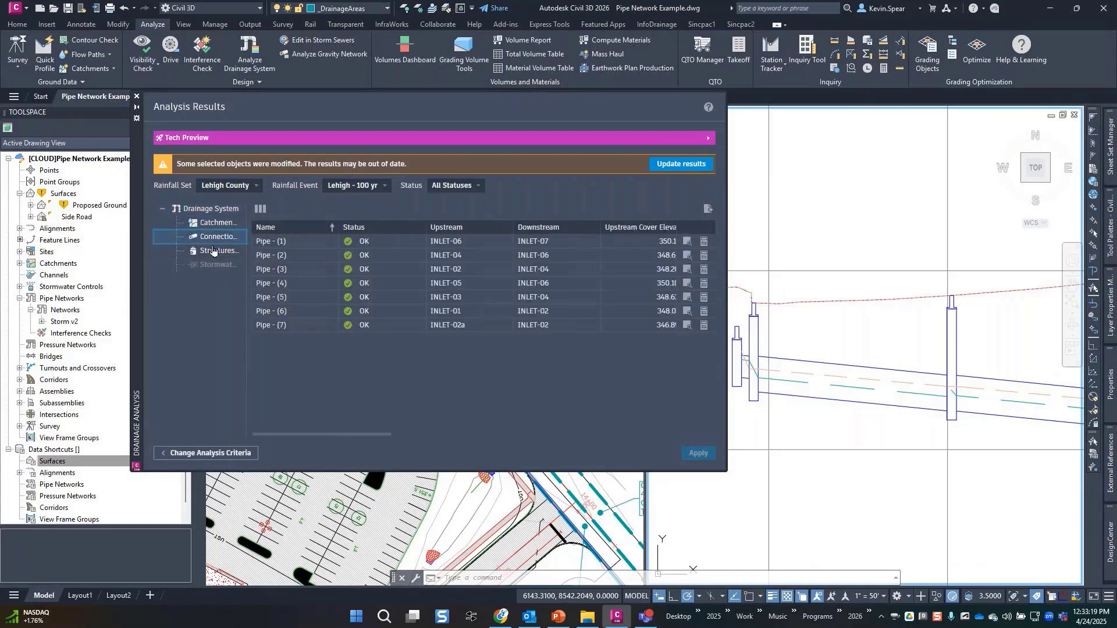
click(216, 251)
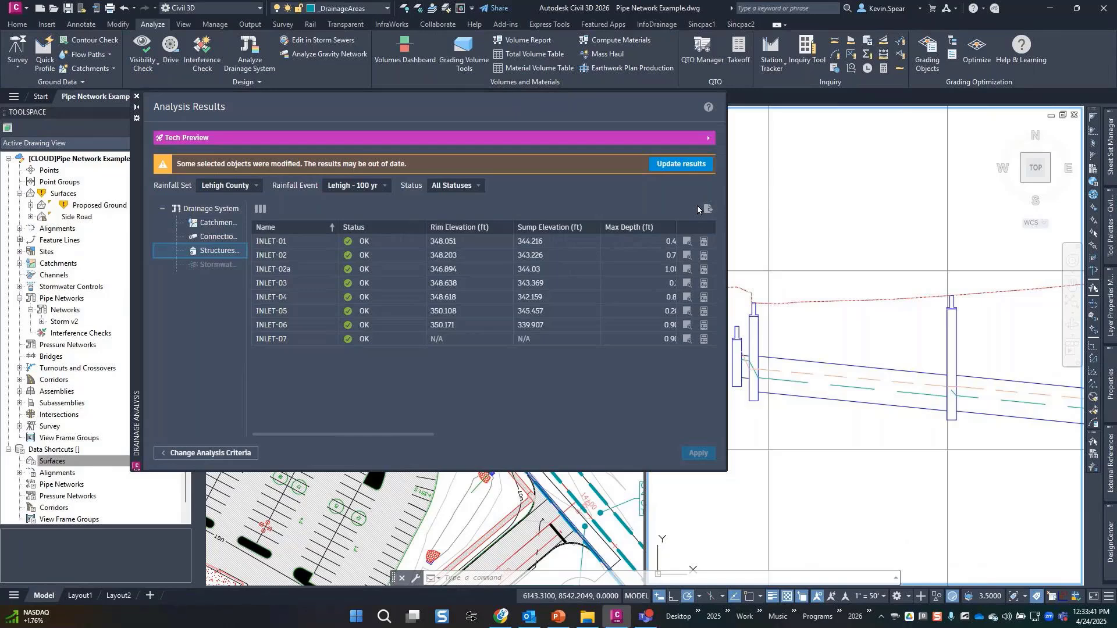
Auto-hide the Drainage Analysis palette and zoom out the plan to centre the catchment boundary.
click(136, 108)
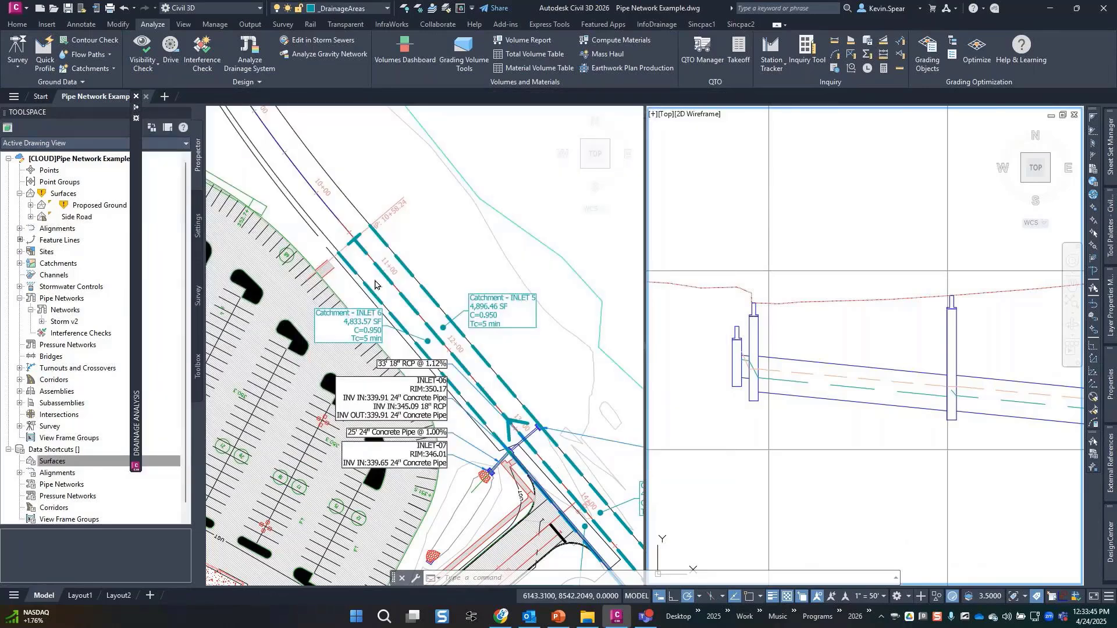
click(443, 246)
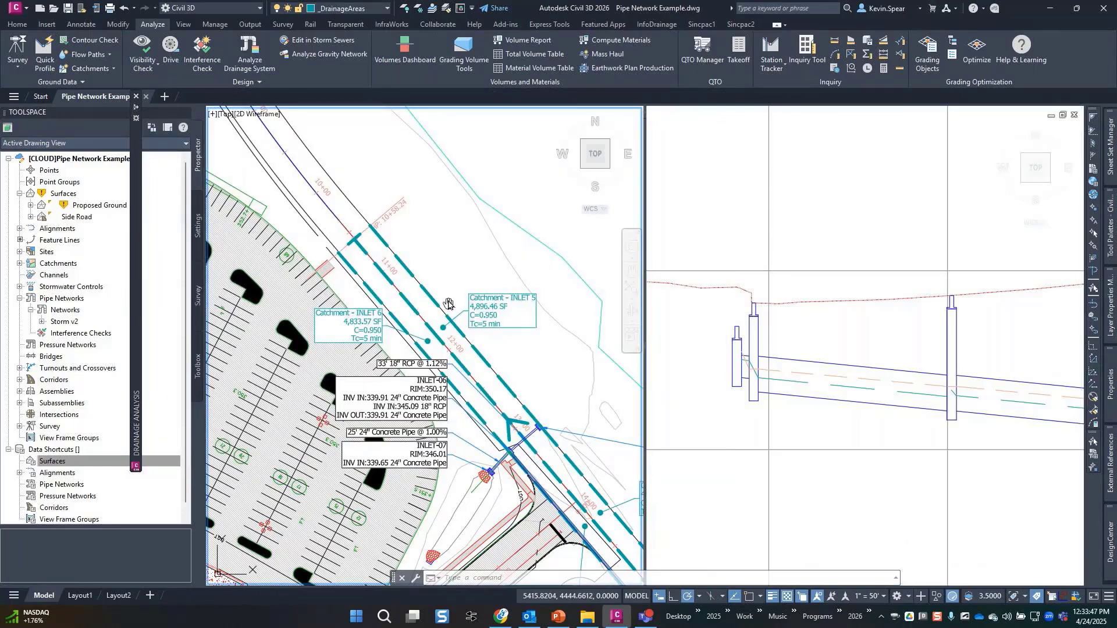
scroll(437, 304, down, 5)
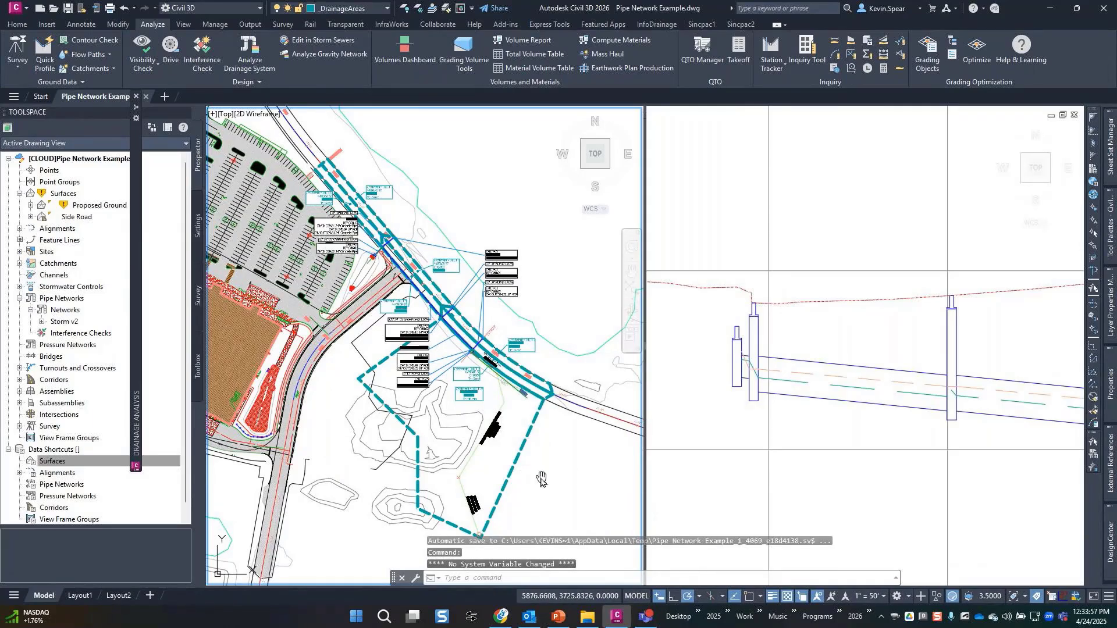
middle_drag(547, 480, 528, 466)
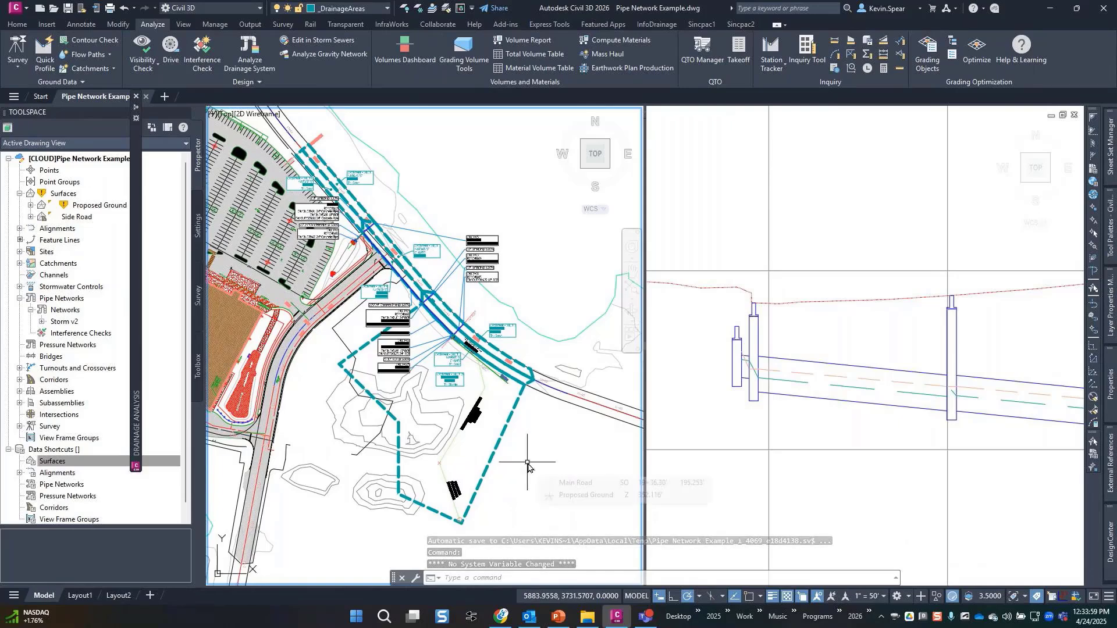
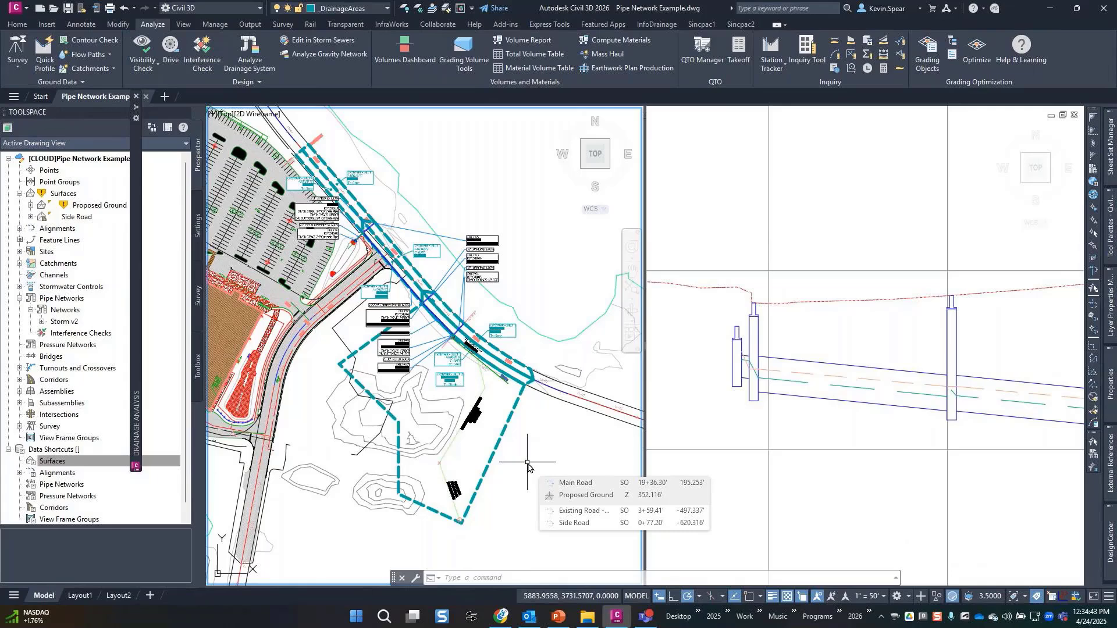
Draw a trial polyline from the catchment's bottom corner up to the inlet.
scroll(466, 468, up, 1)
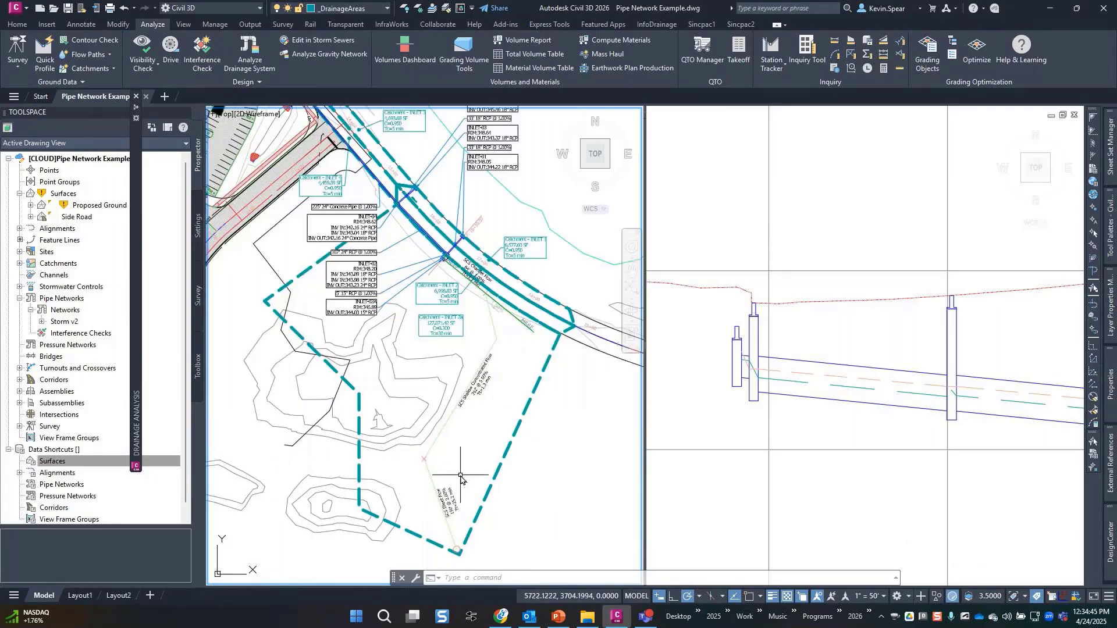
scroll(464, 468, up, 1)
middle_drag(463, 467, 463, 466)
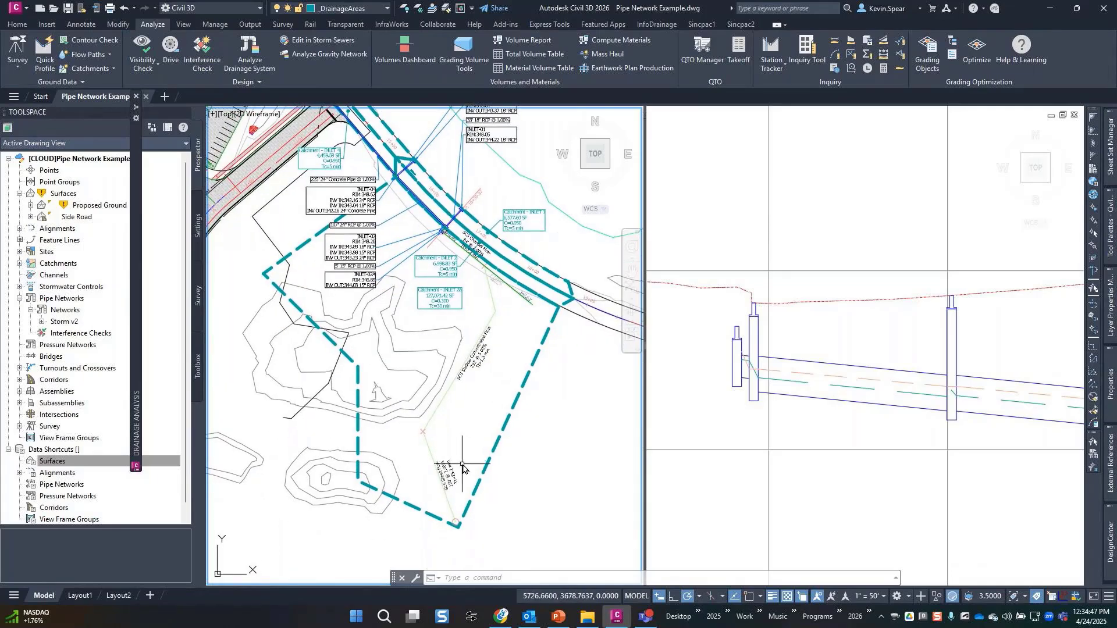
text(pl)
key(Return)
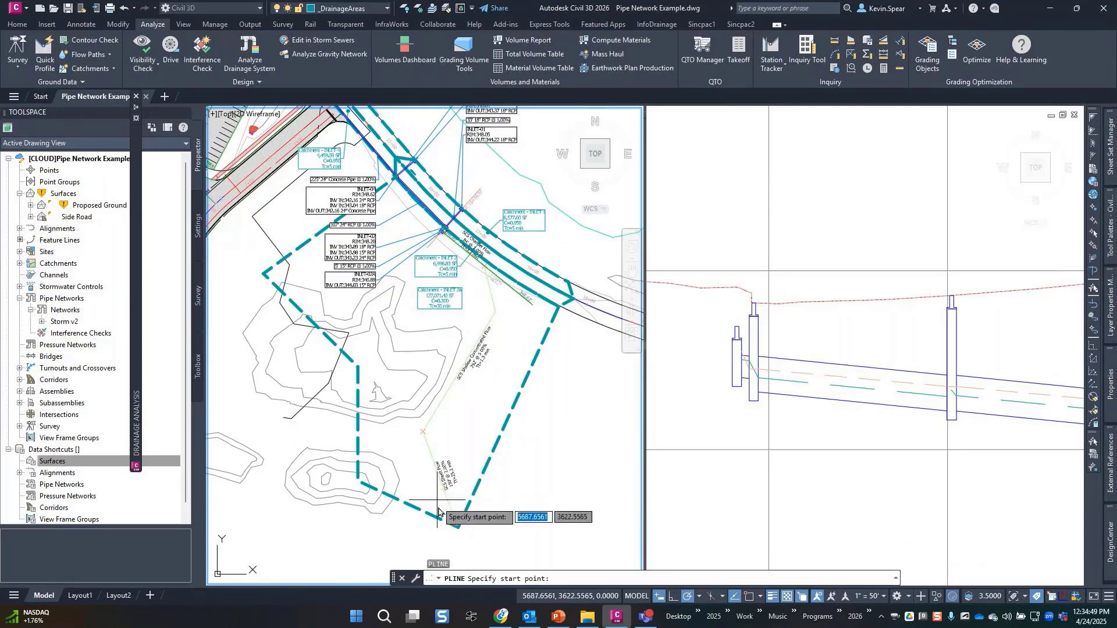
click(448, 520)
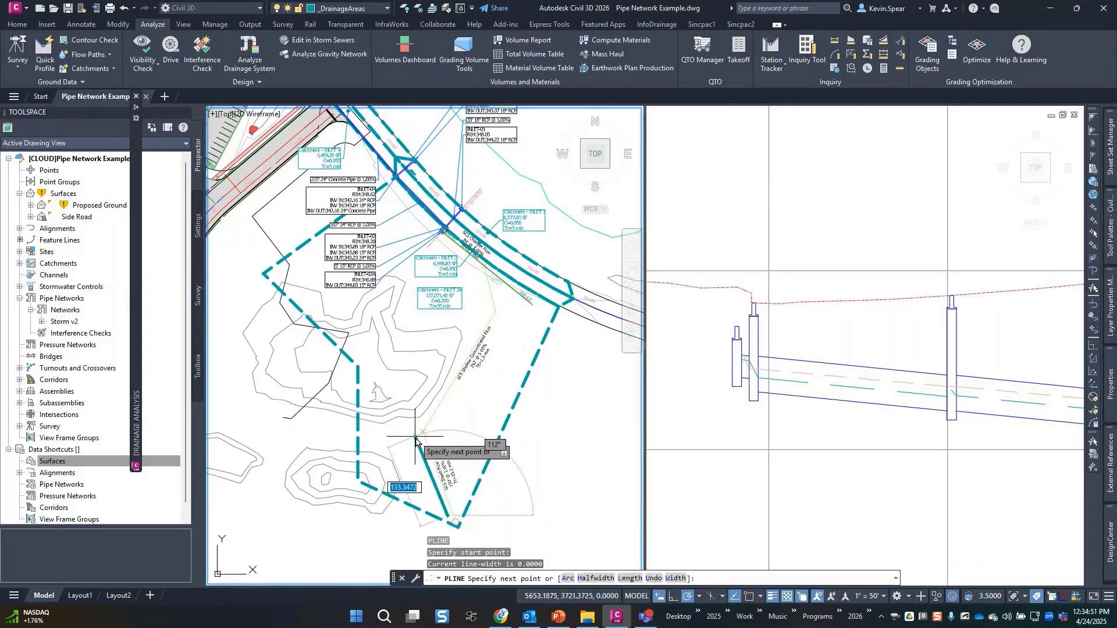
click(417, 436)
click(486, 314)
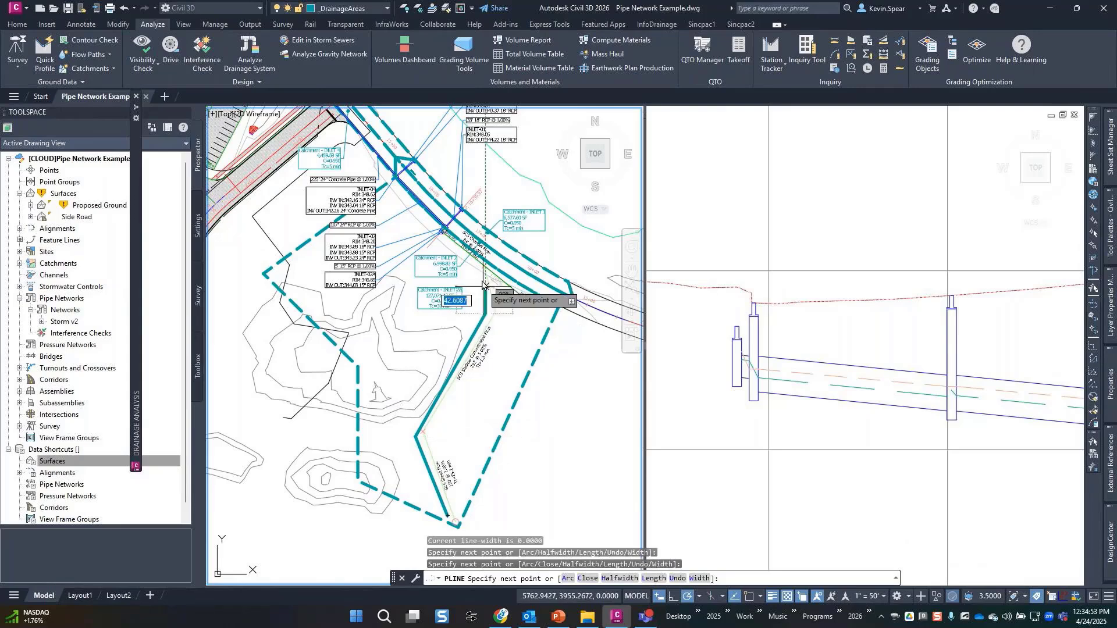
click(476, 269)
click(442, 234)
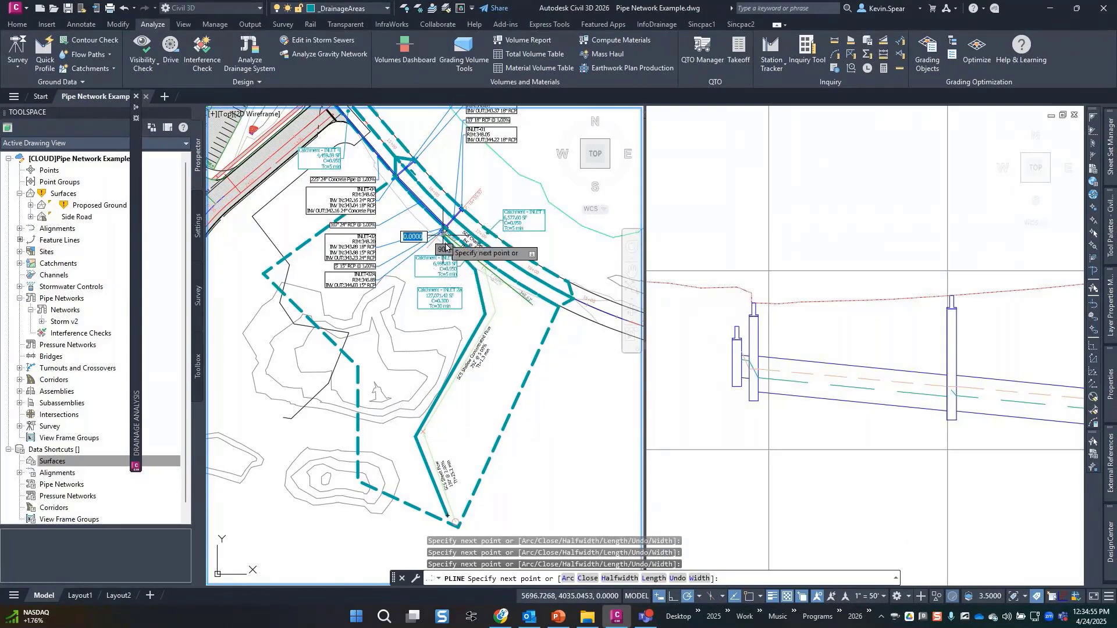
key(Return)
Try flow path options for catchment INLET 2a, then delete the trial polyline.
click(477, 333)
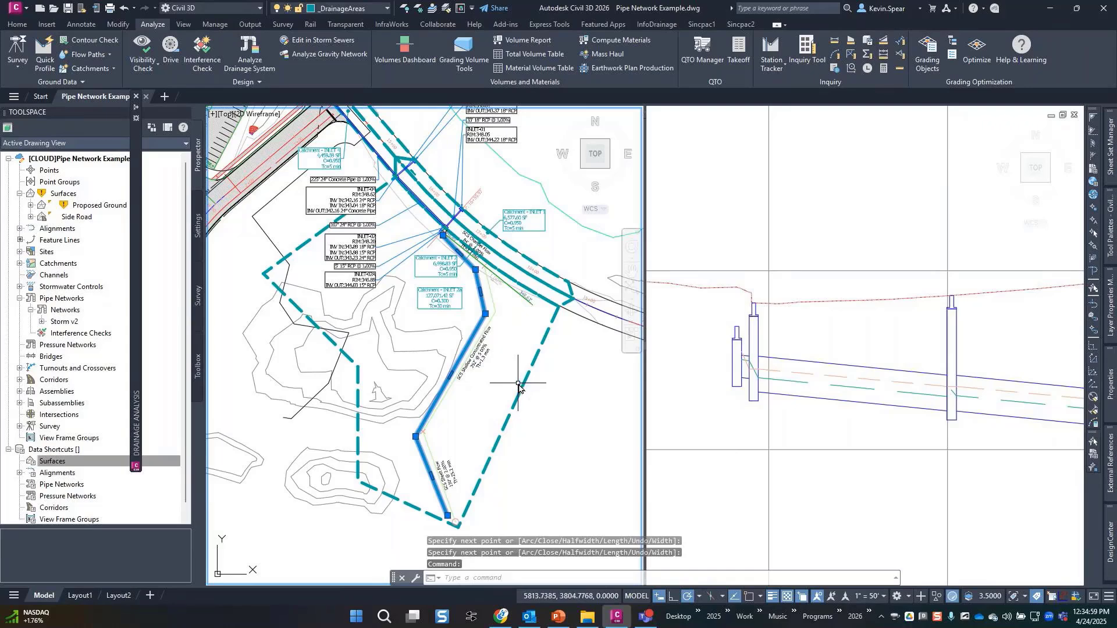
key(Escape)
click(521, 381)
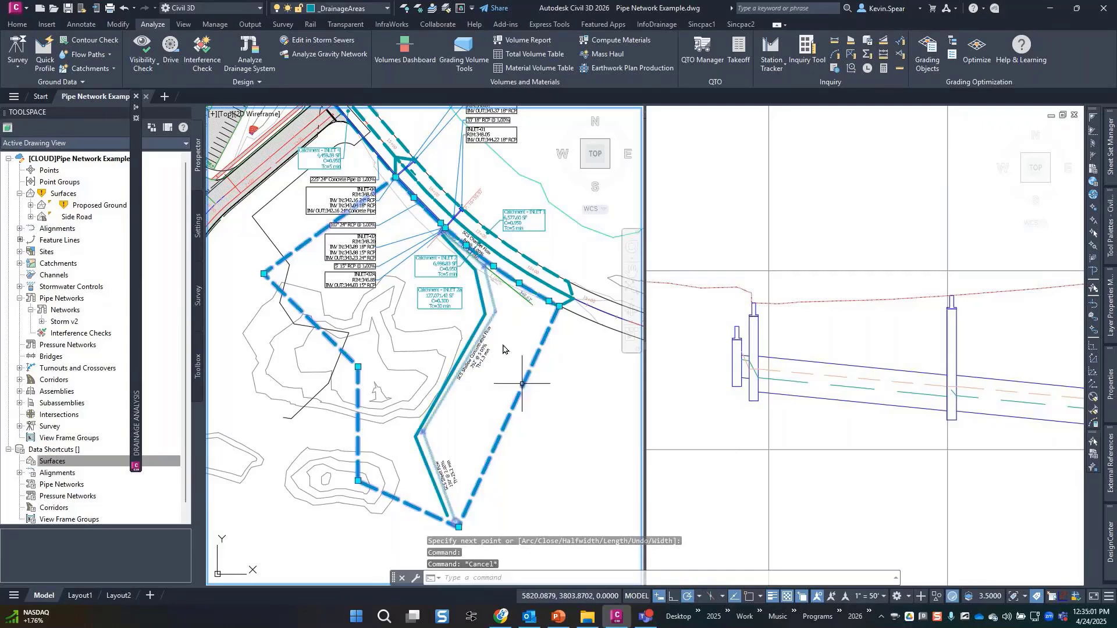
click(248, 55)
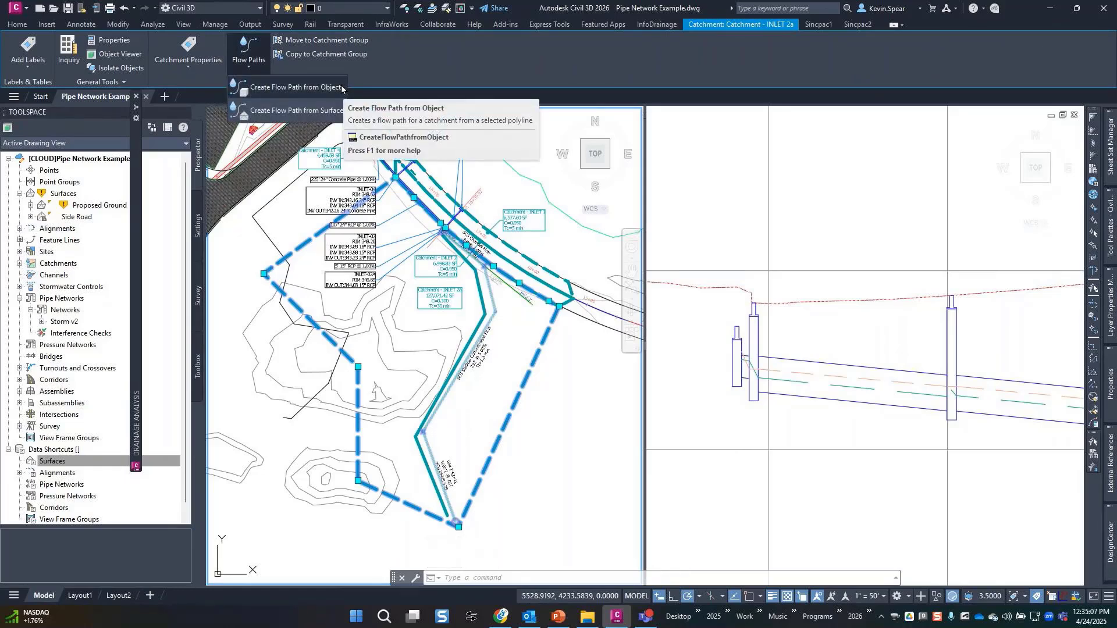
key(Escape)
key(Escape)
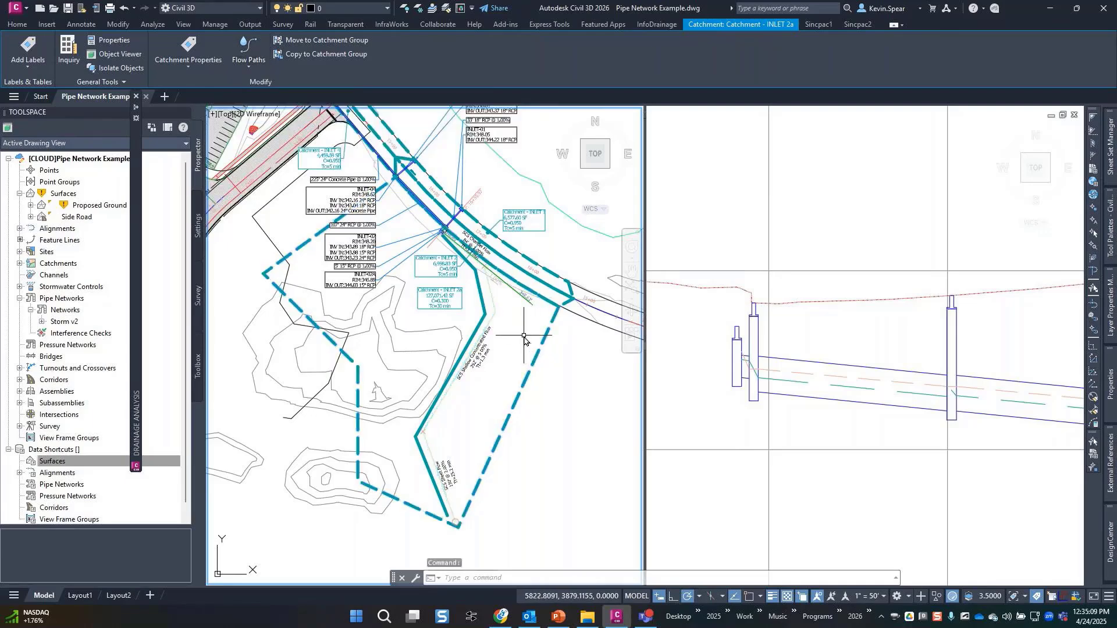
click(482, 322)
mouse_move(486, 315)
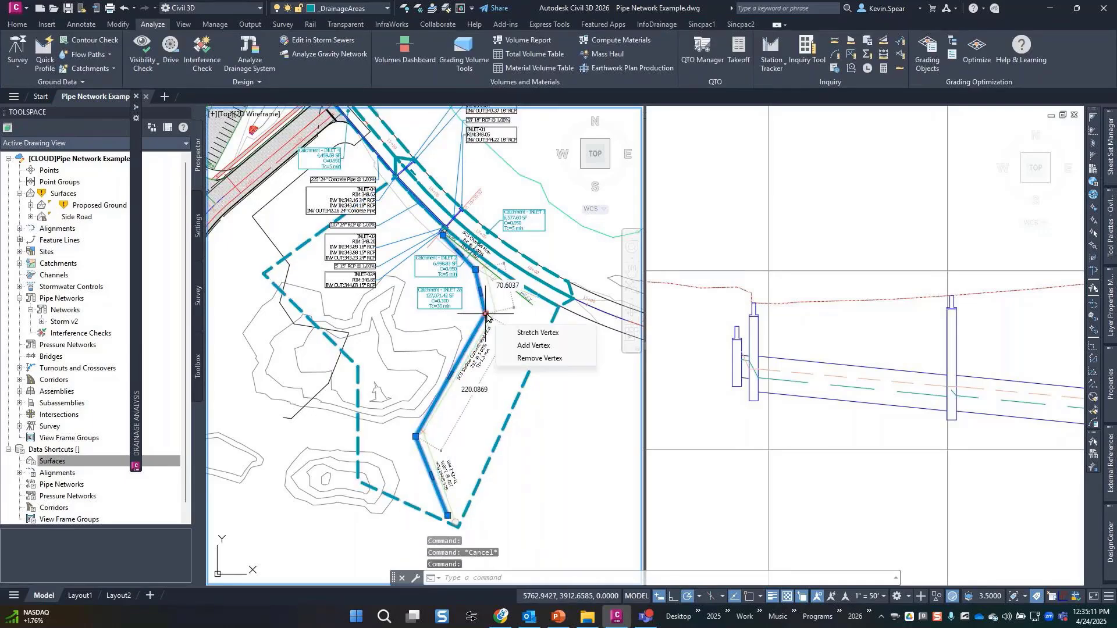
key(Delete)
Draw a three-vertex polyline across catchment INLET 5 toward station 13+00.
middle_drag(505, 290, 515, 372)
middle_drag(408, 259, 522, 440)
scroll(391, 254, up, 3)
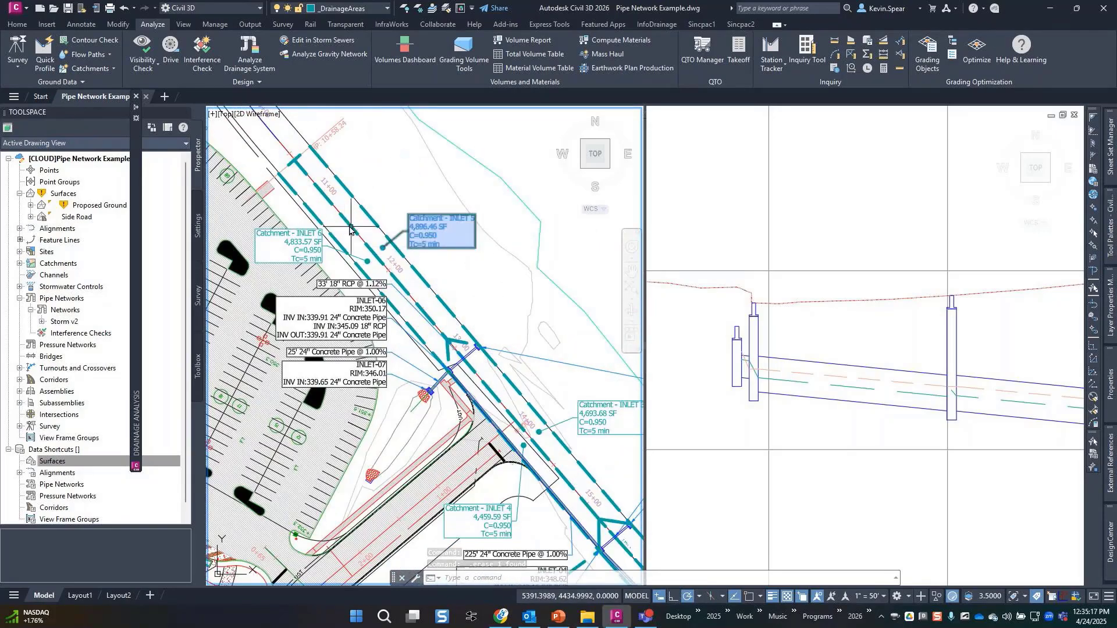
middle_drag(347, 230, 376, 279)
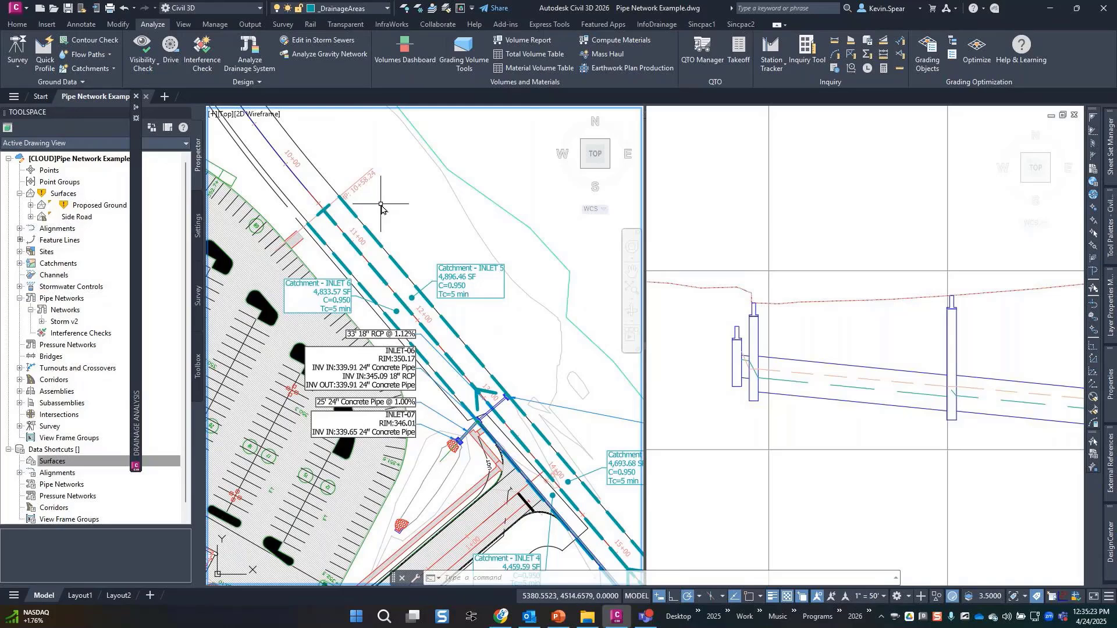
text(pl)
key(Return)
scroll(348, 212, up, 5)
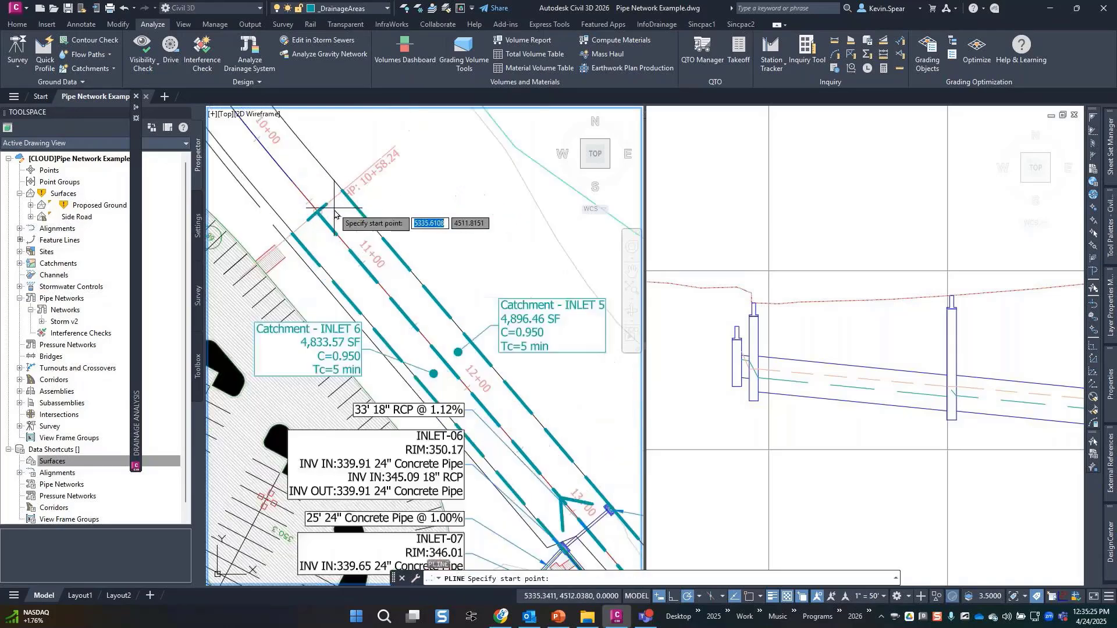
click(302, 221)
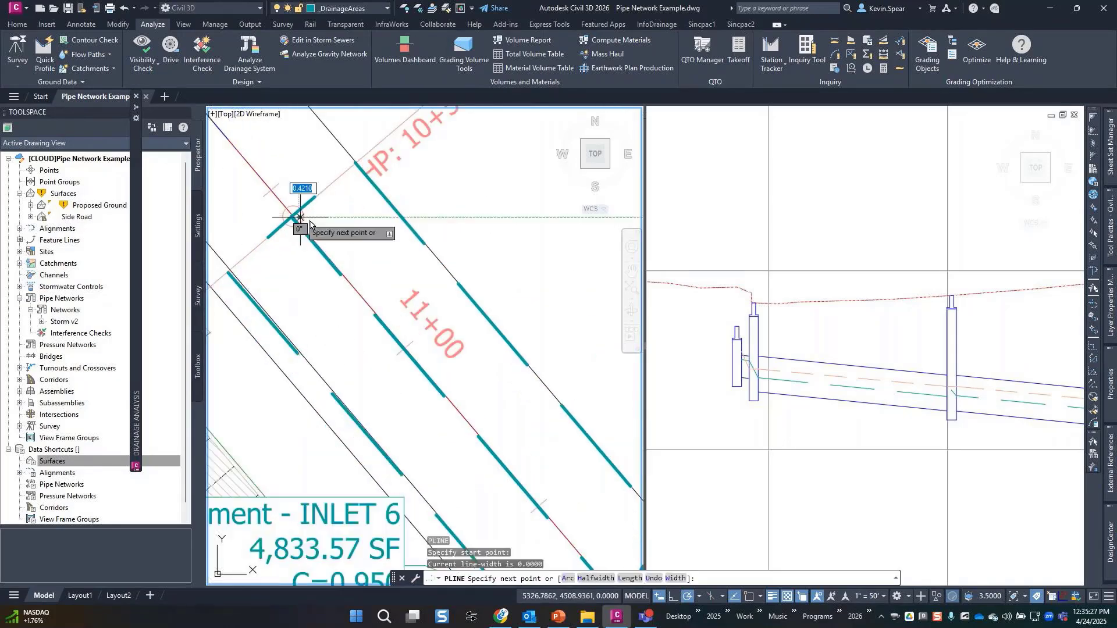
click(397, 218)
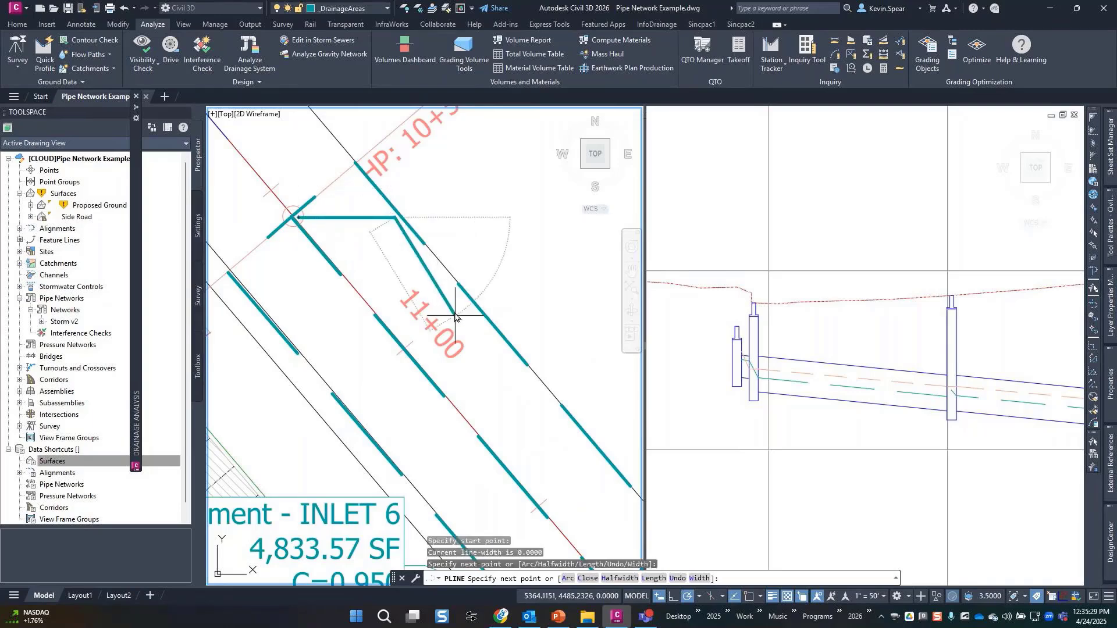
middle_drag(473, 329, 329, 184)
scroll(333, 186, down, 2)
middle_drag(535, 456, 328, 239)
click(446, 357)
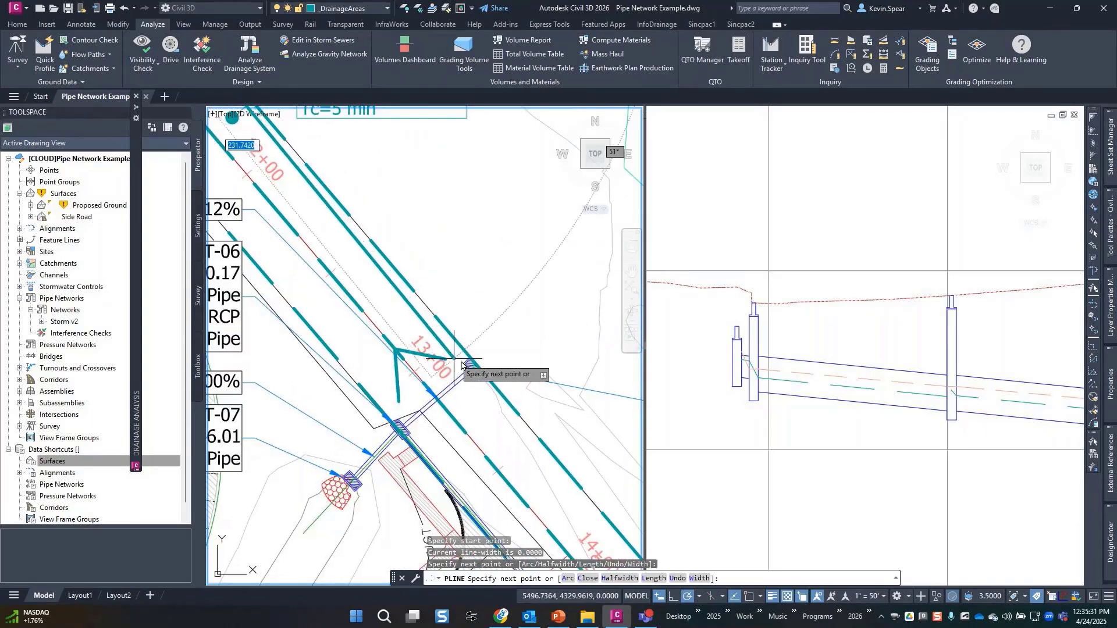
scroll(460, 350, up, 2)
key(Return)
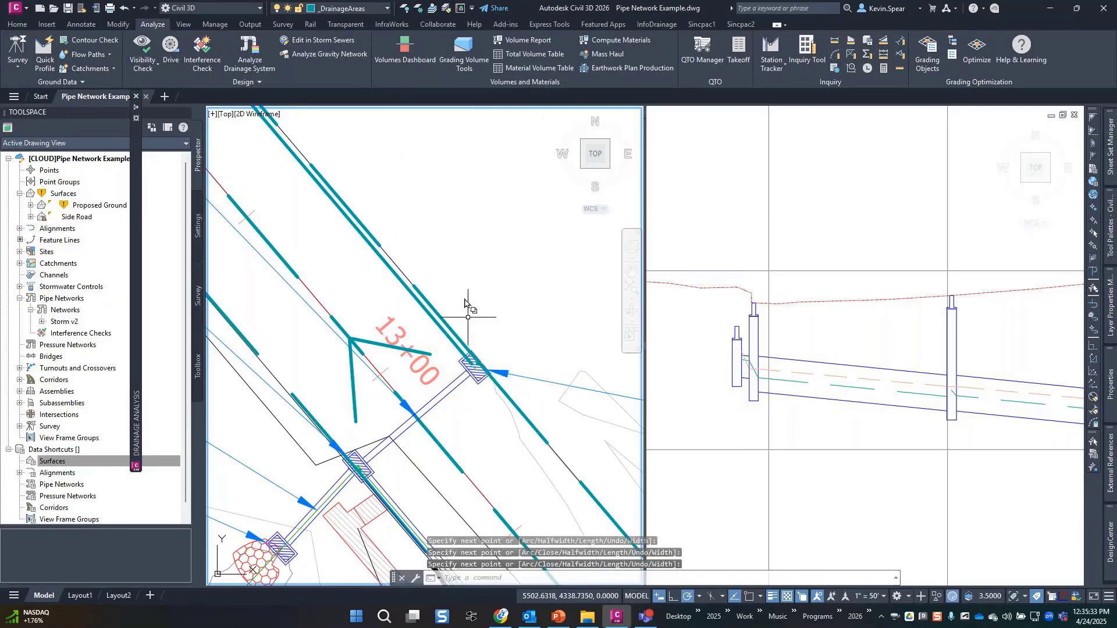
Attempt a flow path from the new polyline, cancel it, and delete the polyline.
scroll(529, 302, down, 3)
middle_drag(313, 335, 583, 557)
scroll(389, 297, up, 2)
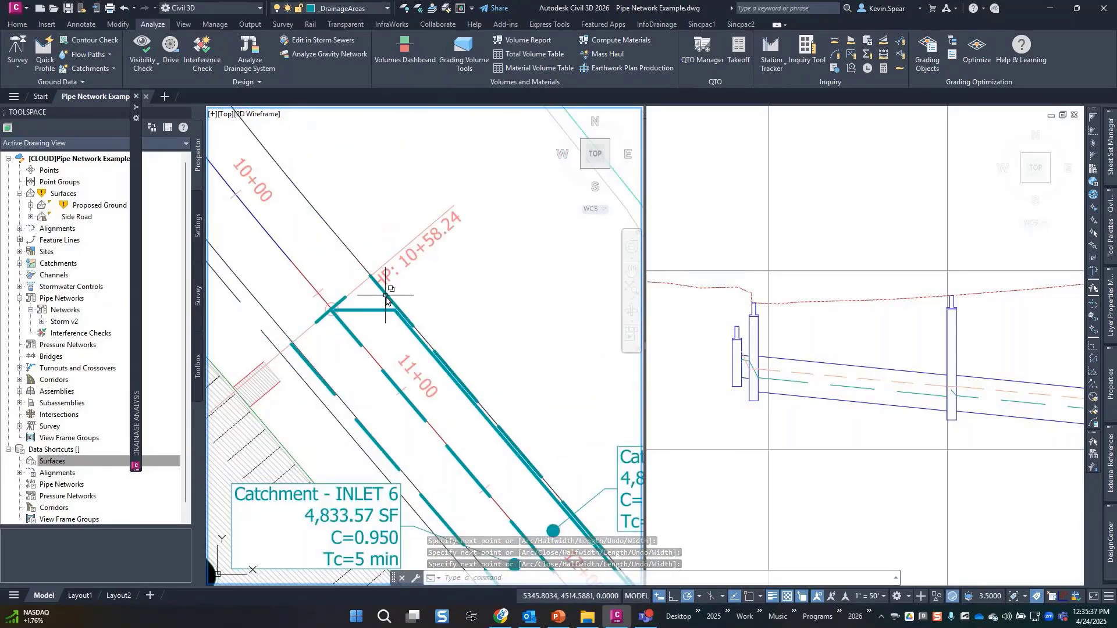
click(385, 296)
click(445, 341)
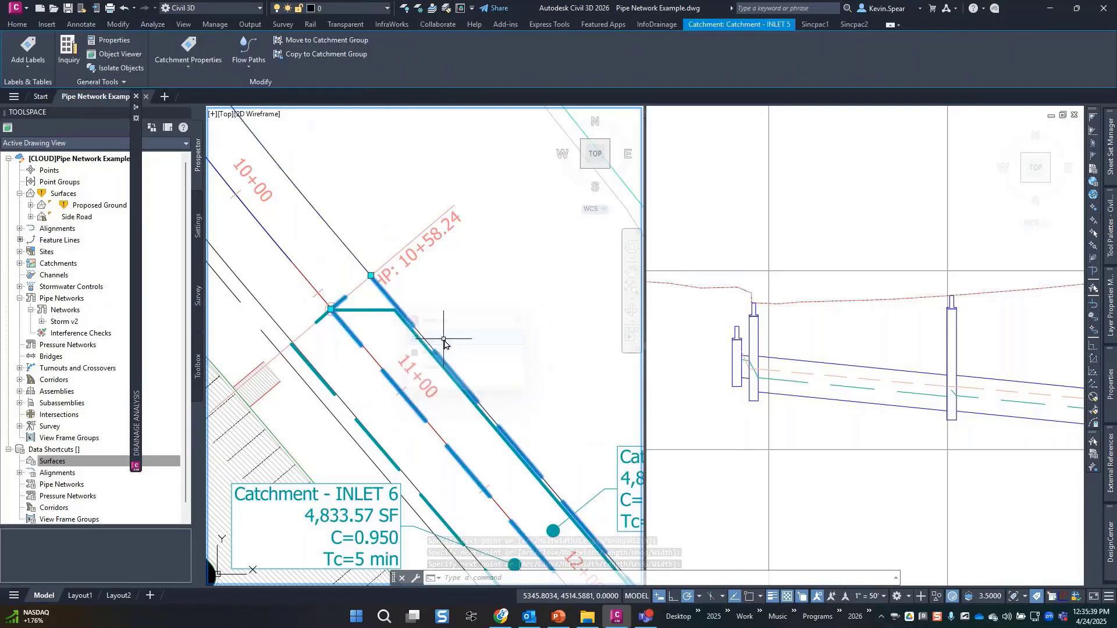
click(248, 61)
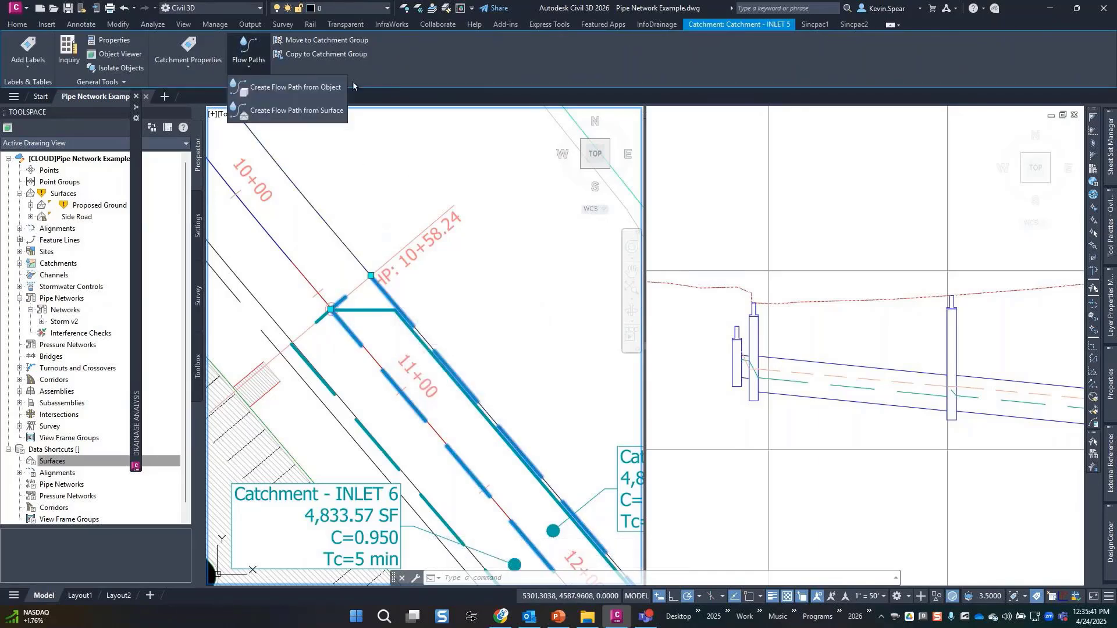
click(318, 88)
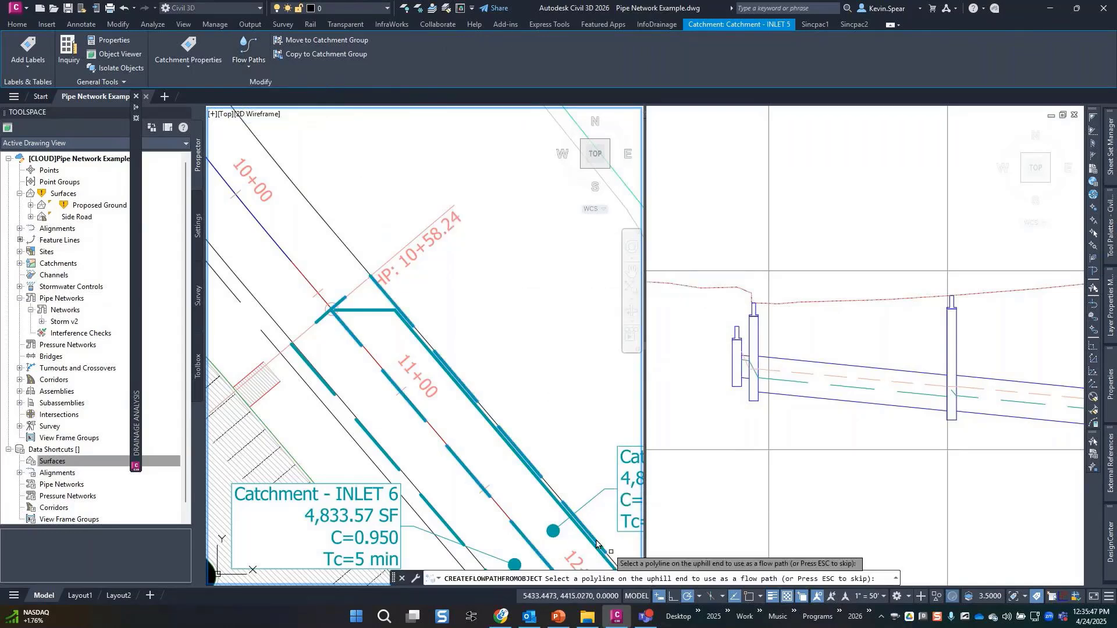
click(348, 313)
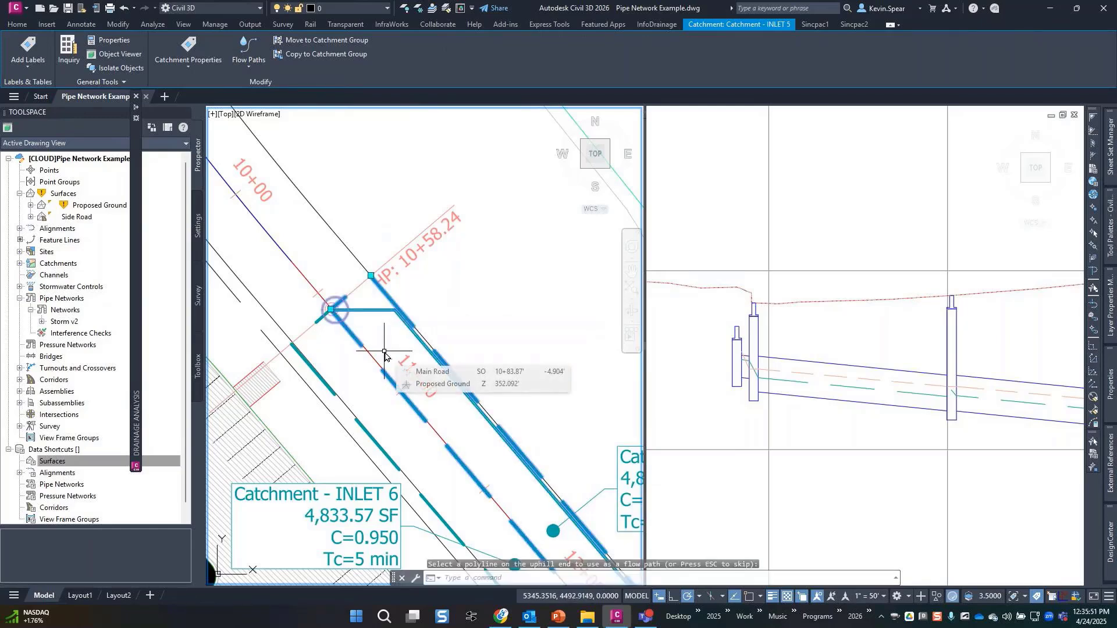
key(Escape)
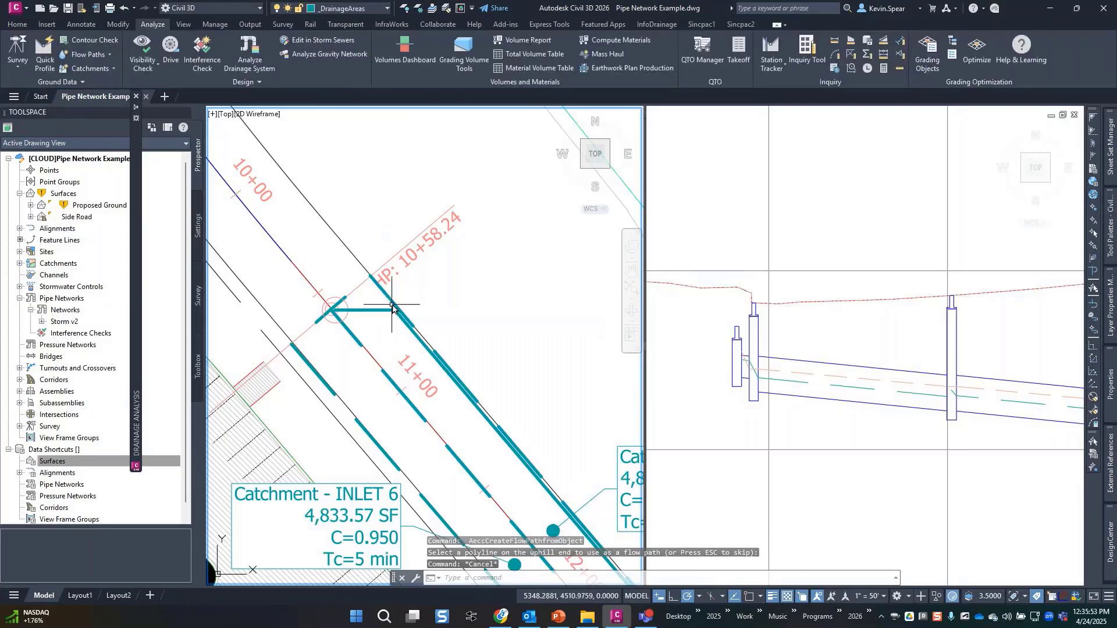
click(381, 310)
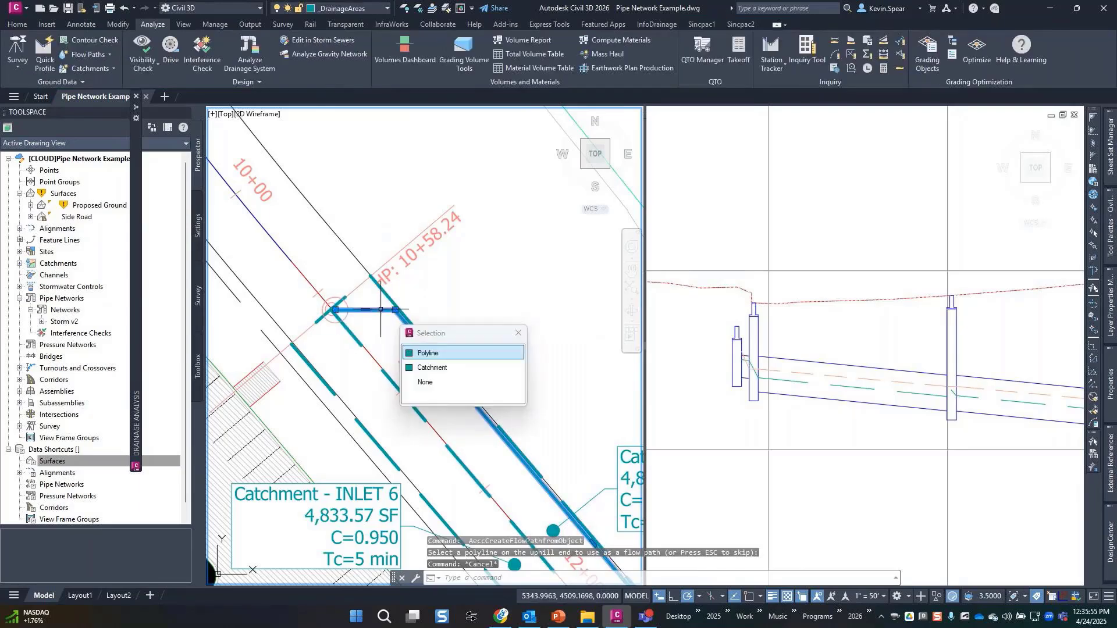
click(448, 353)
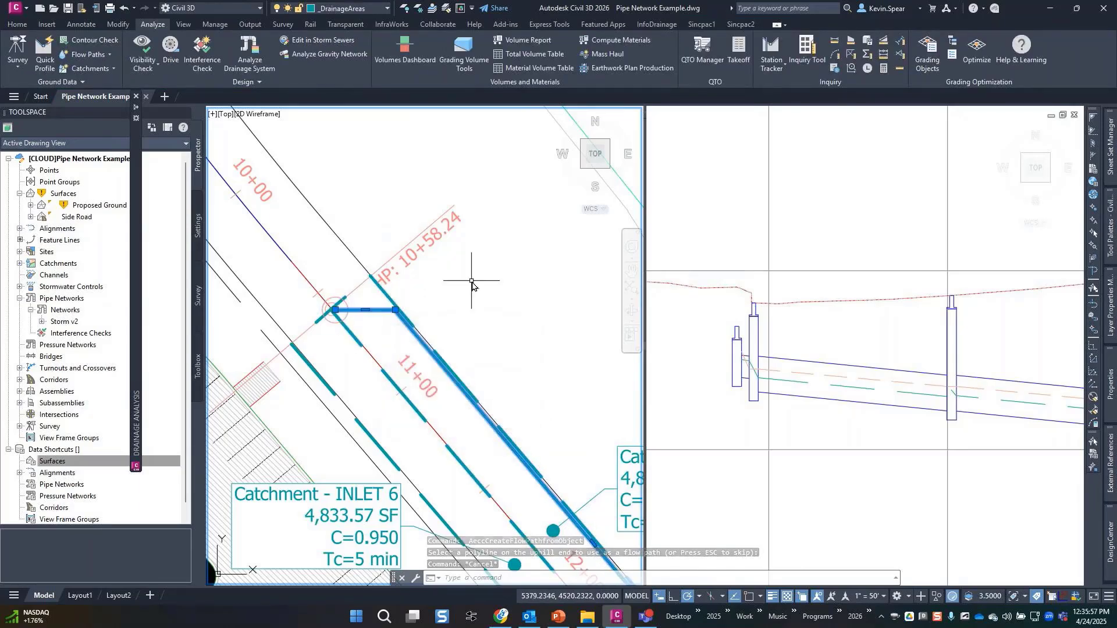
key(Delete)
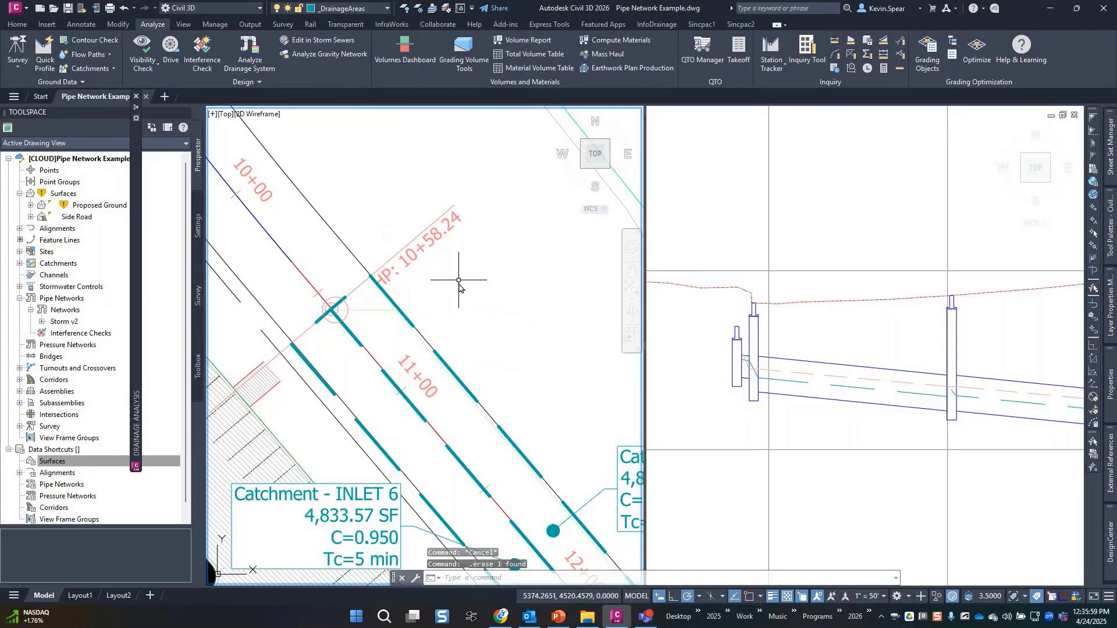
Select catchment INLET 5 and choose Catchment Properties > Edit Catchment Properties.
click(374, 311)
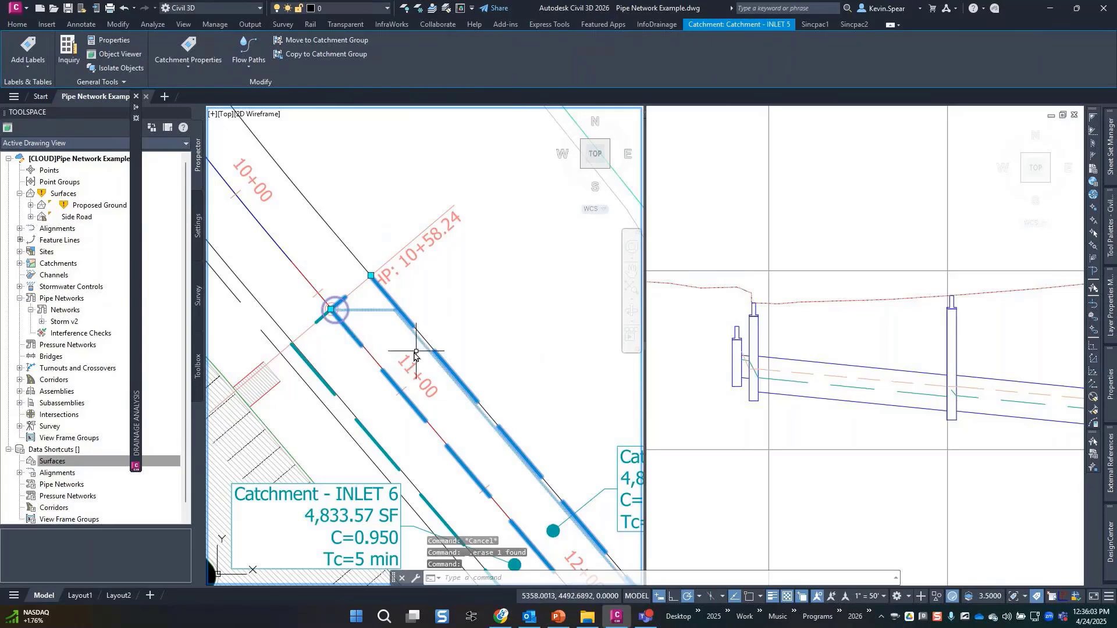
click(213, 64)
click(221, 85)
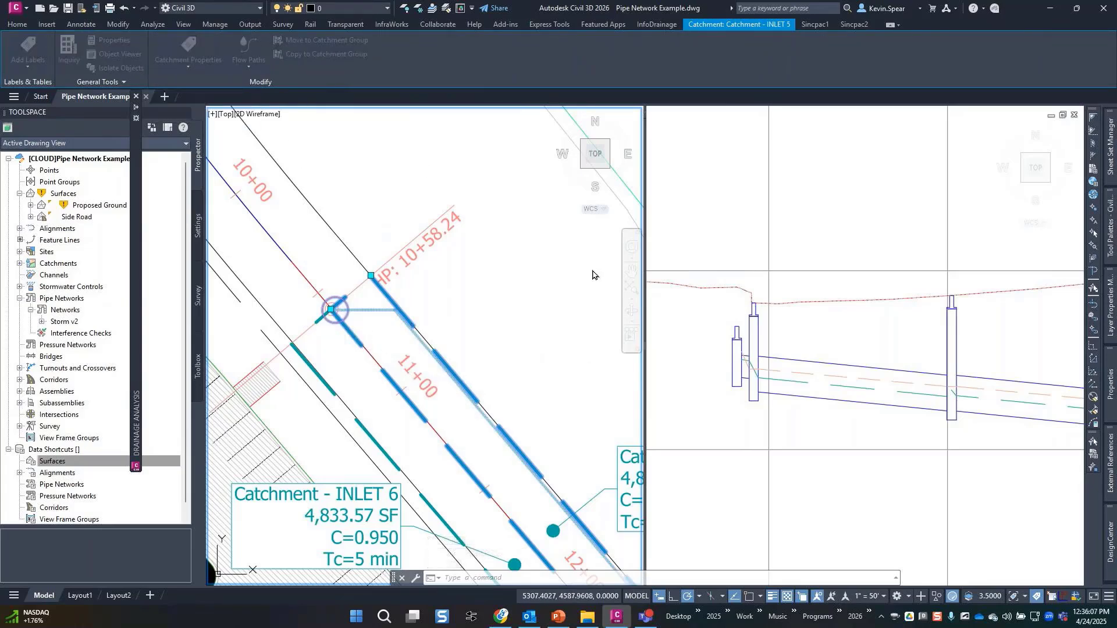
Set INLET 5's time of concentration method to TR-55 and save, cancelling a new flow segment.
click(533, 91)
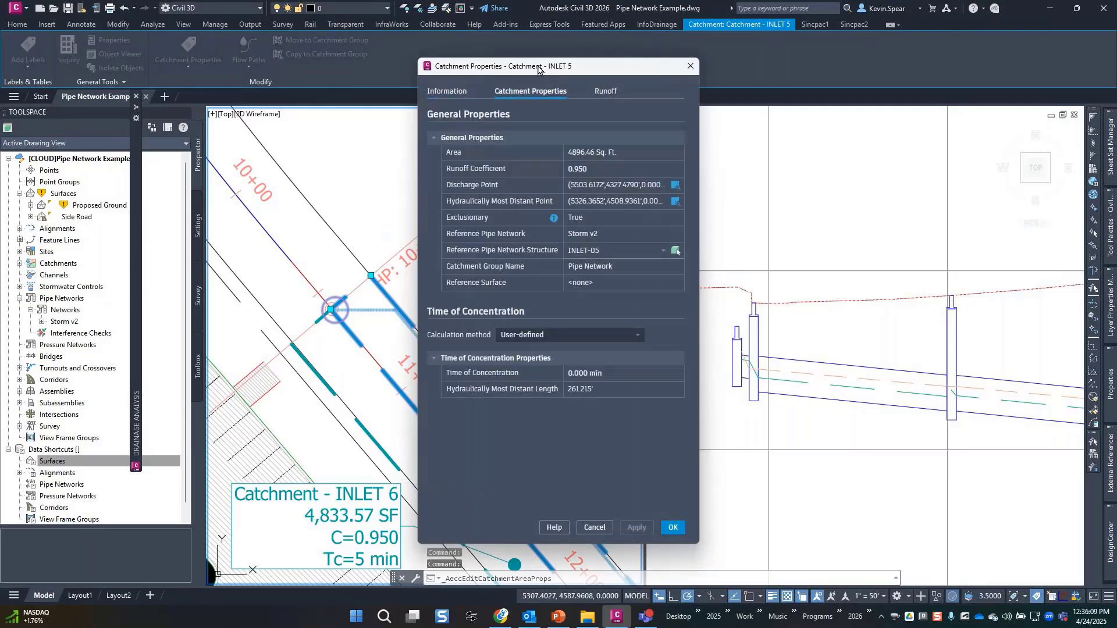
drag(538, 67, 832, 61)
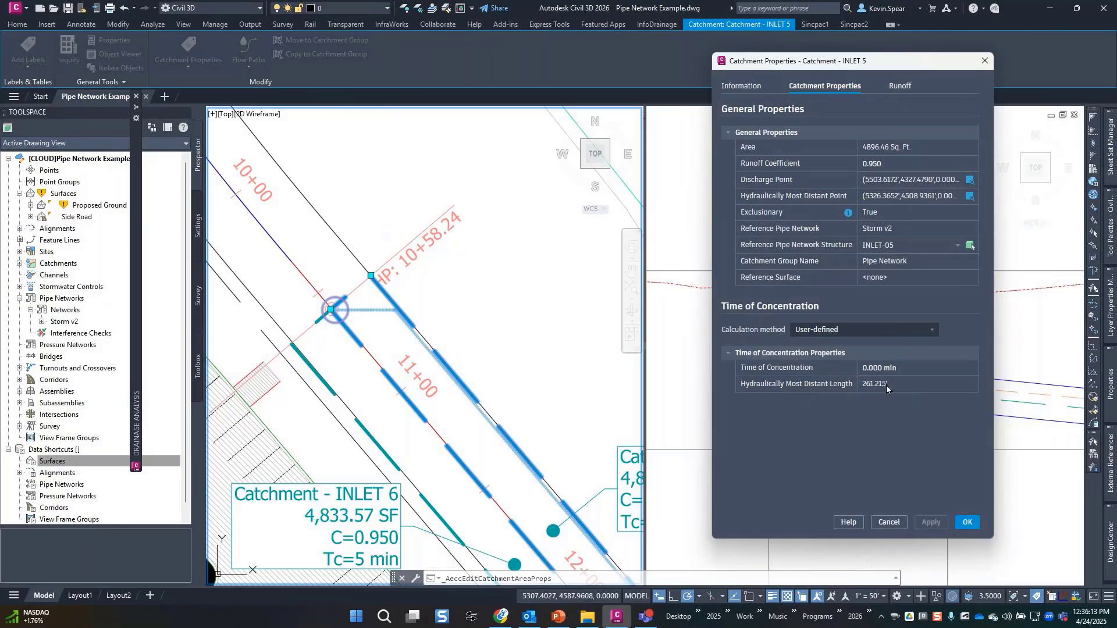
click(873, 329)
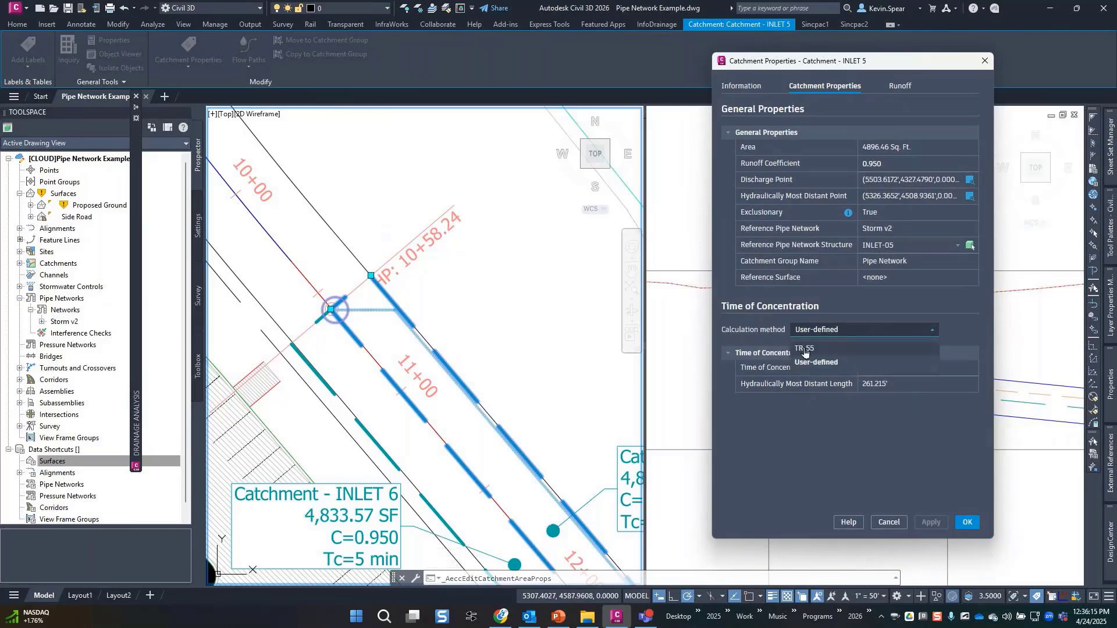
click(804, 349)
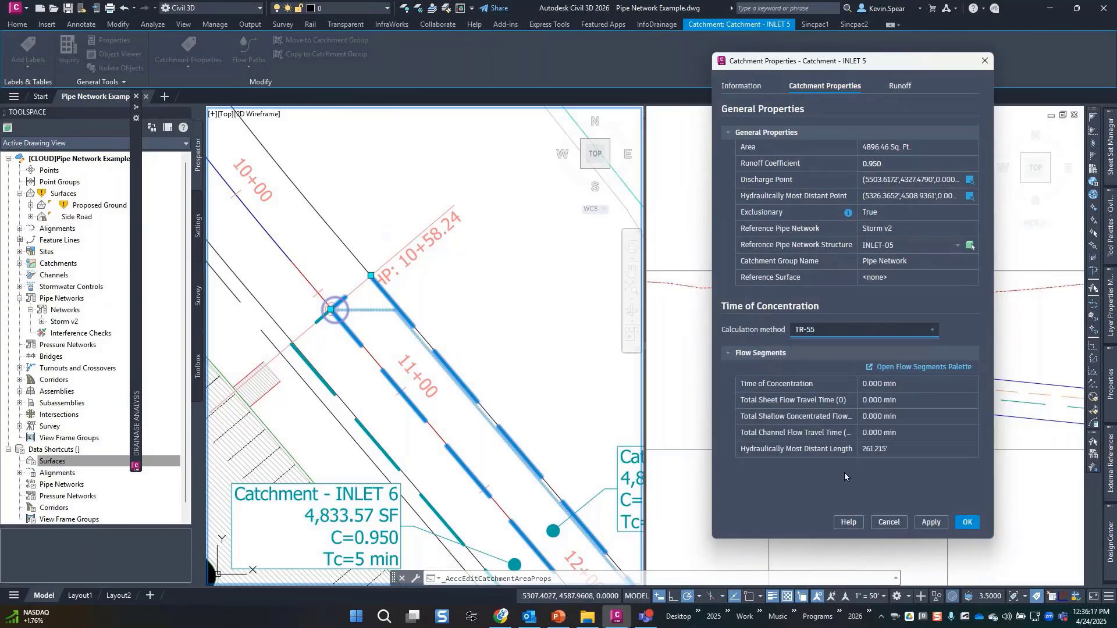
click(925, 371)
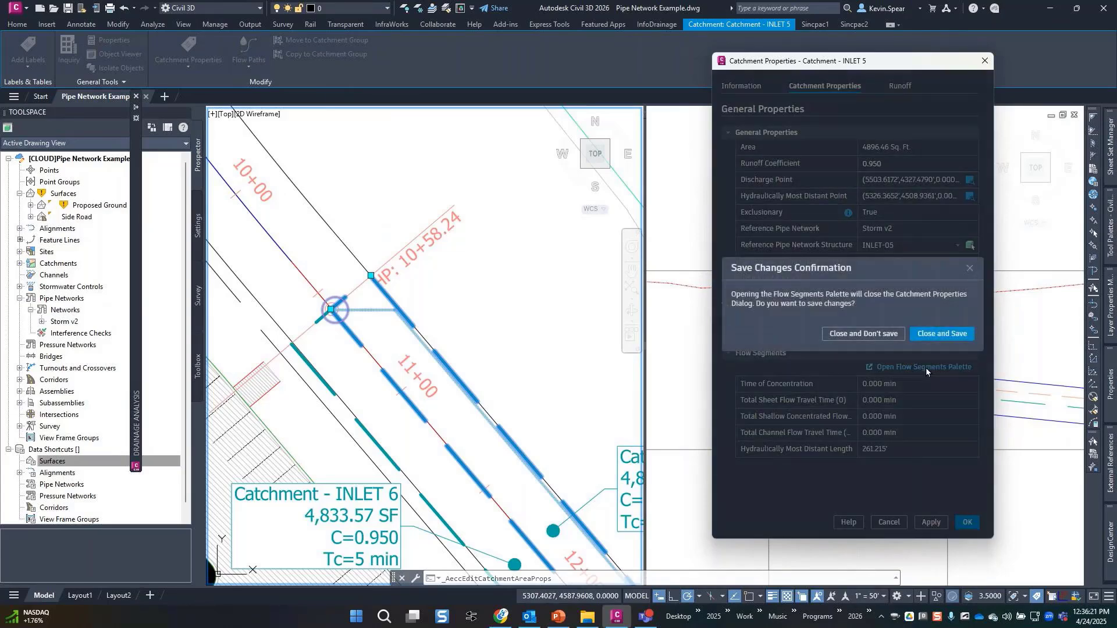
click(929, 335)
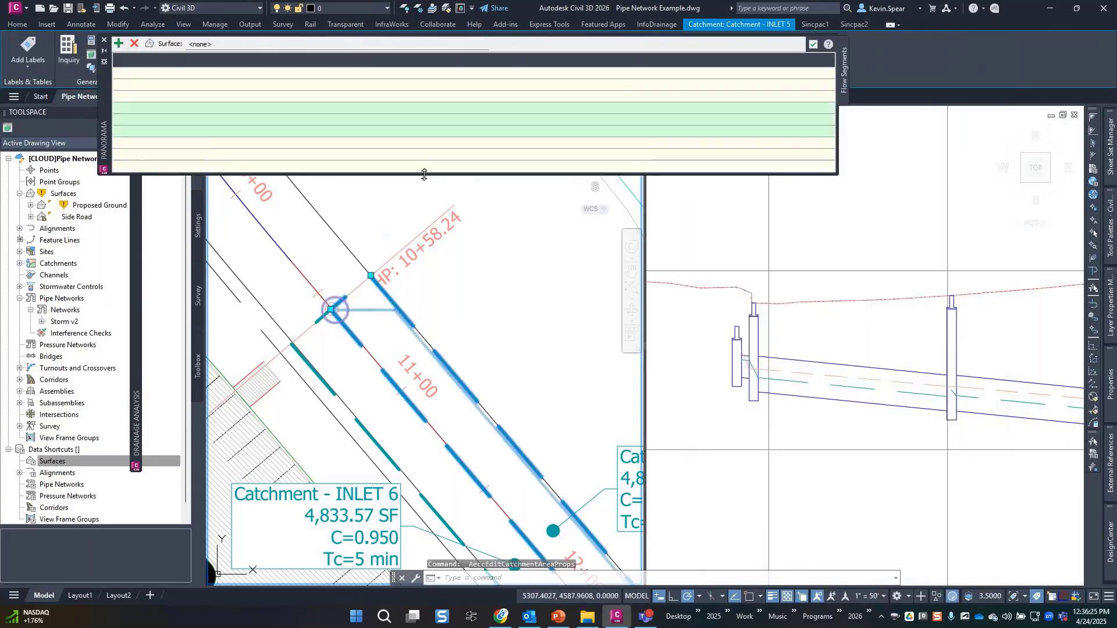
click(118, 43)
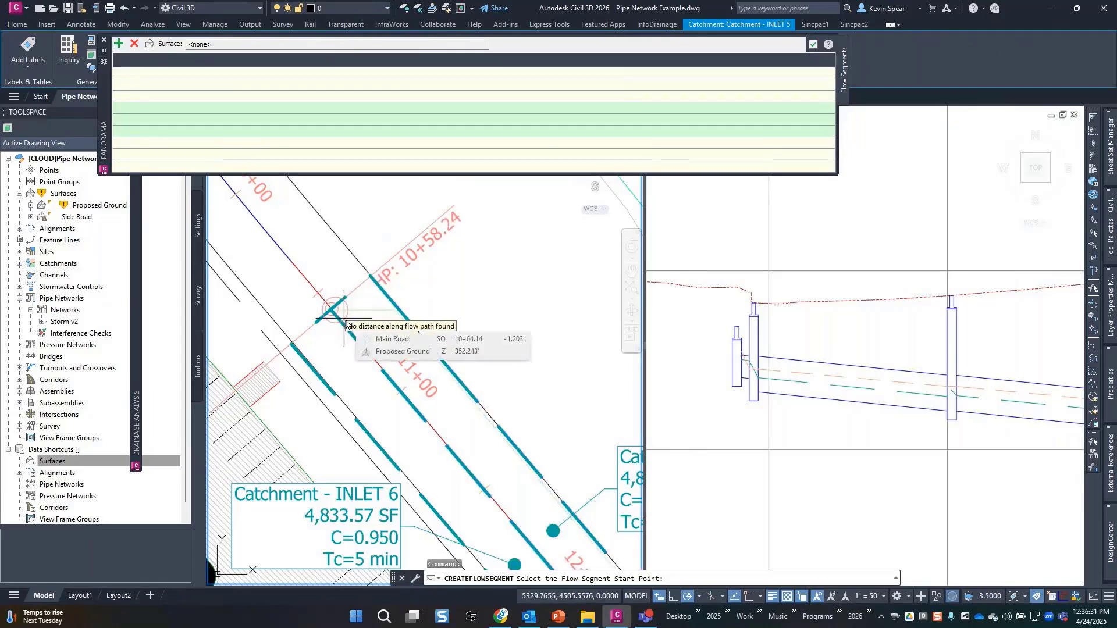
key(Escape)
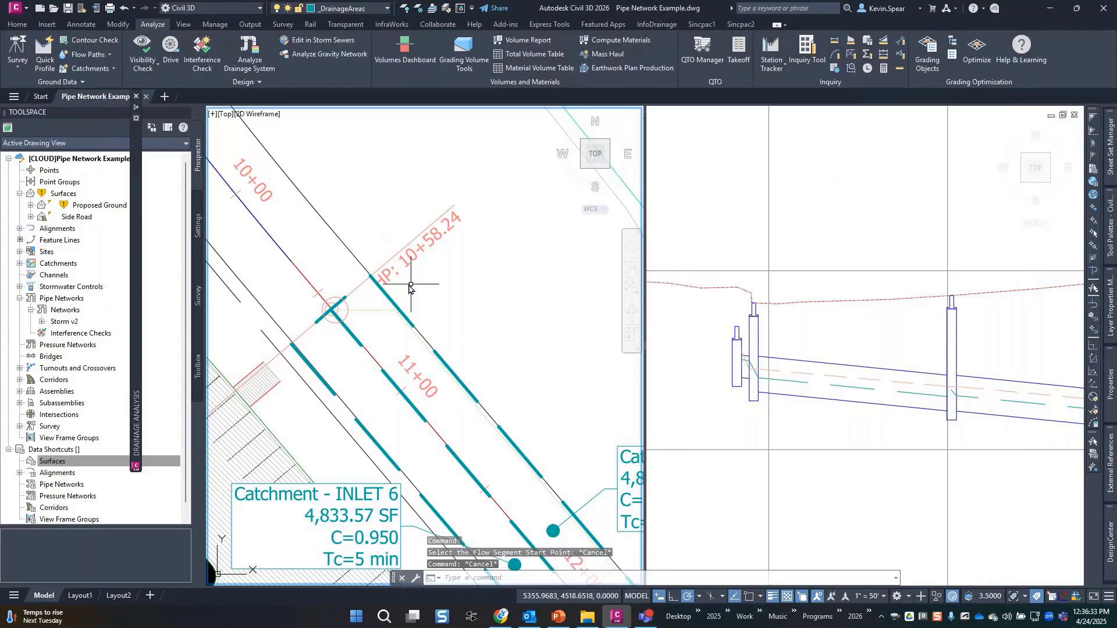
key(Escape)
Reopen INLET 5's properties and Flow Segments palette, leaving it with no segments.
click(384, 293)
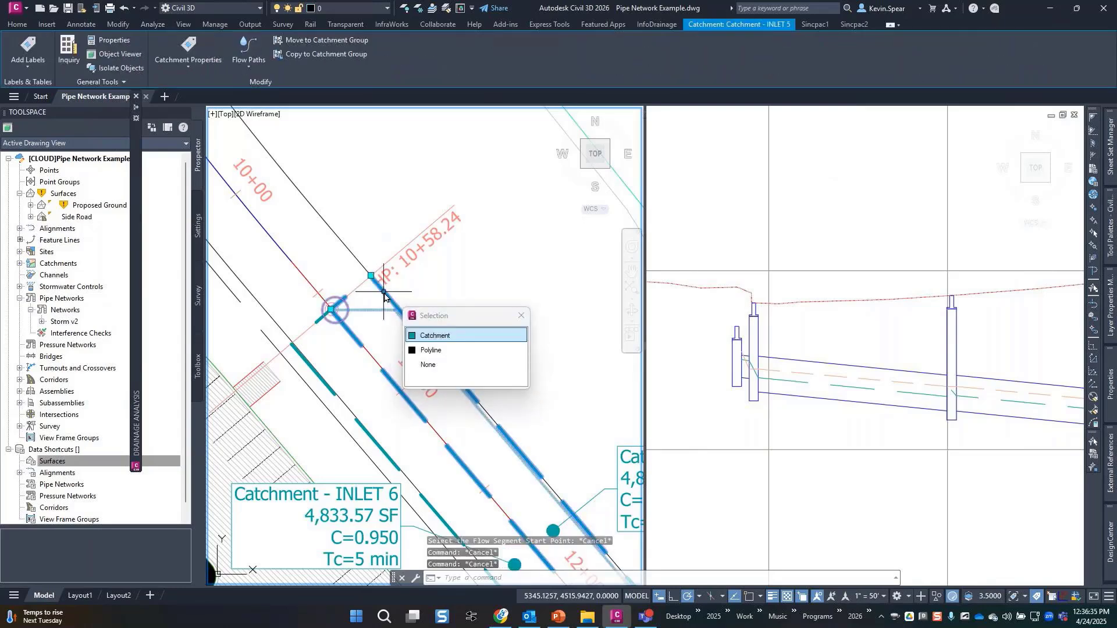
click(448, 337)
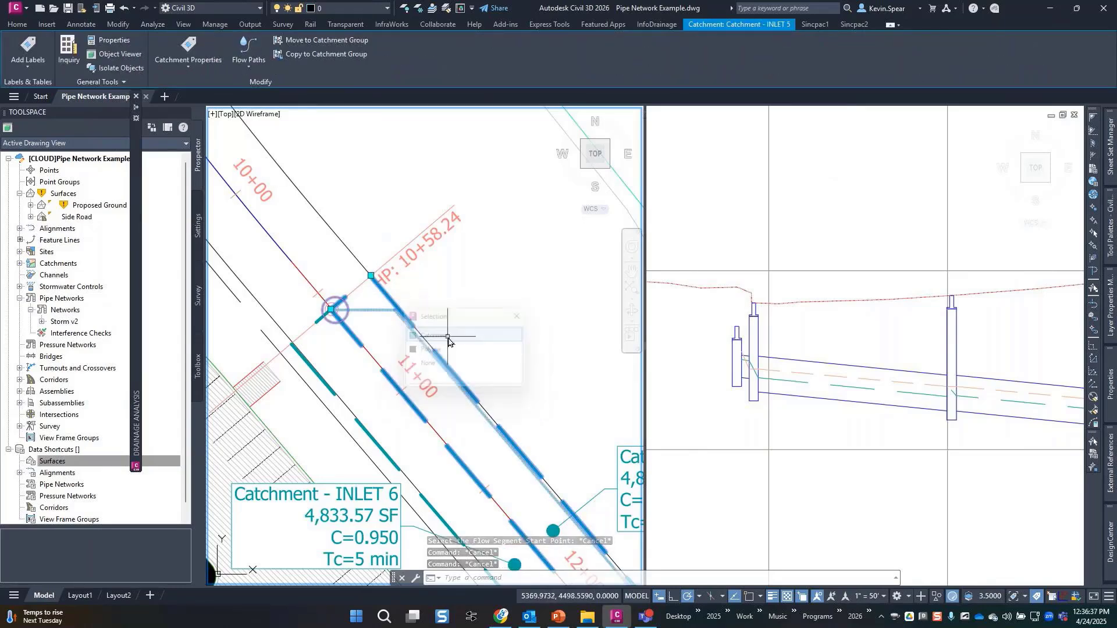
click(249, 58)
click(207, 66)
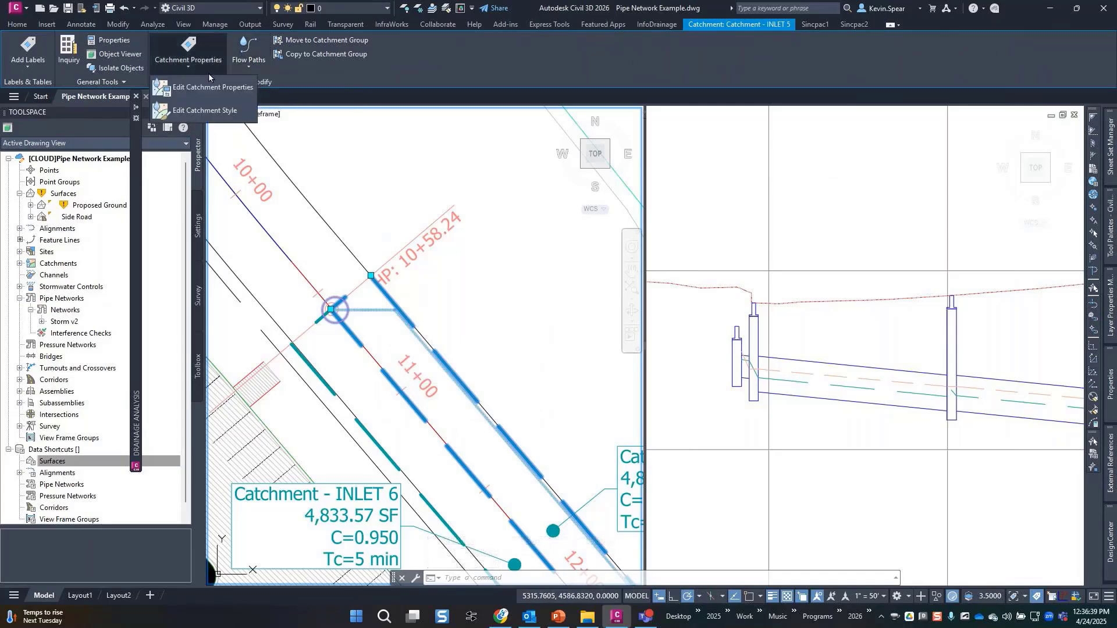
click(212, 93)
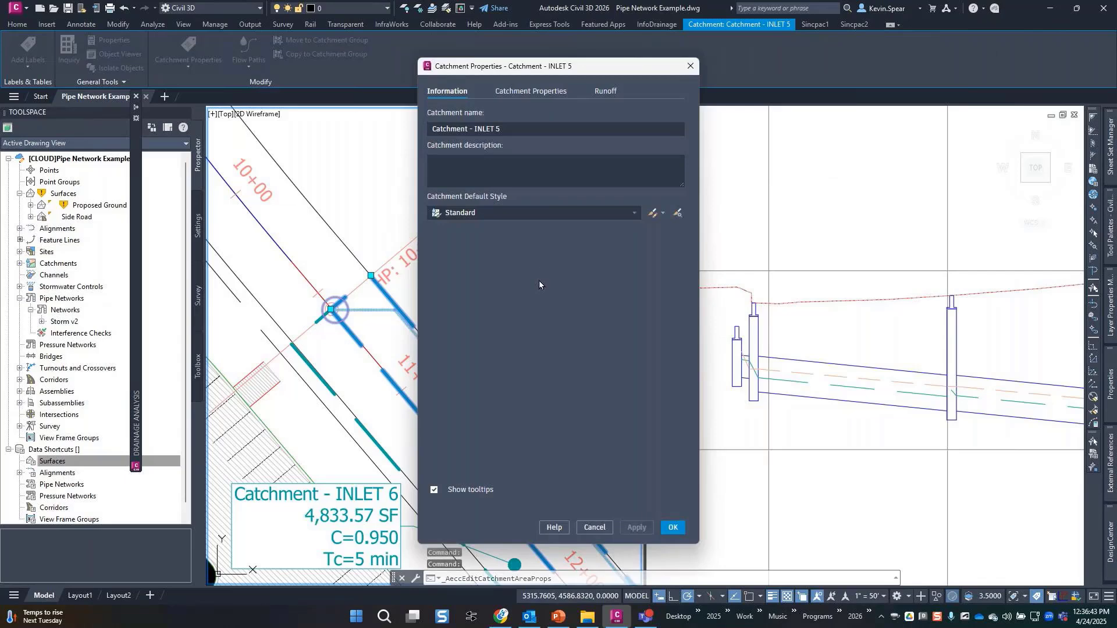
click(531, 91)
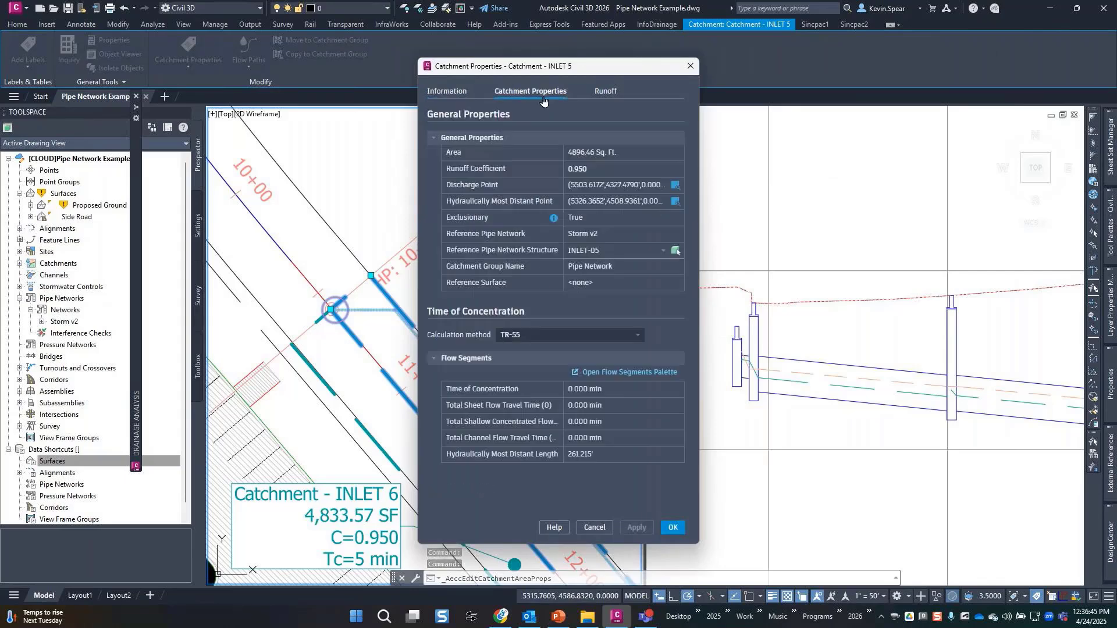
click(641, 373)
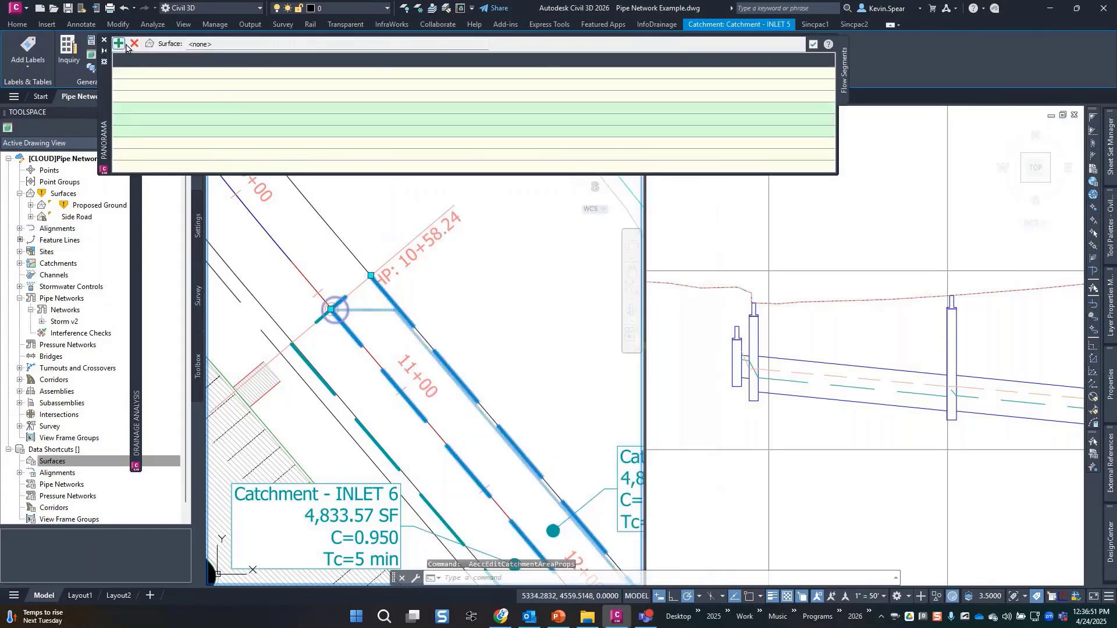
click(116, 45)
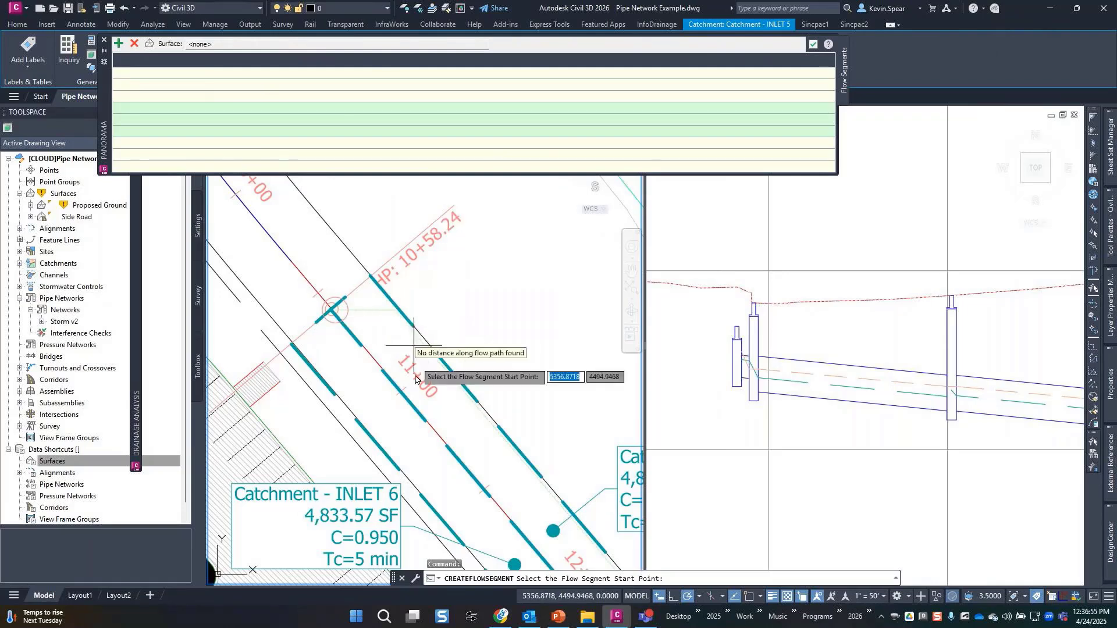
key(Escape)
key(Escape)
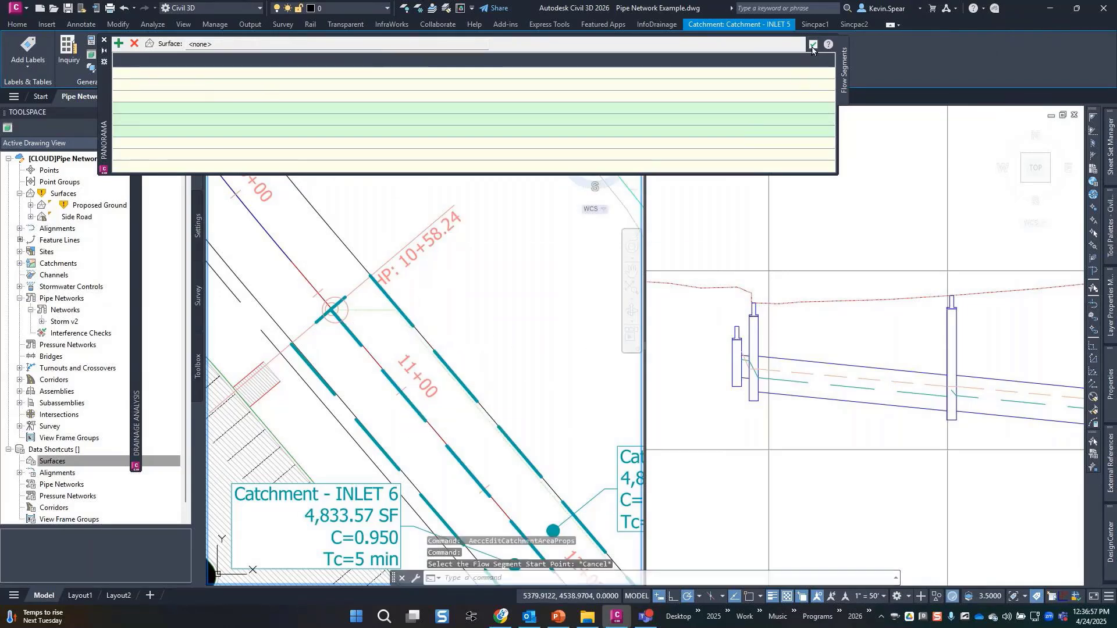
Pan and zoom the plan to bring the large dashed catchment into view.
scroll(465, 303, down, 2)
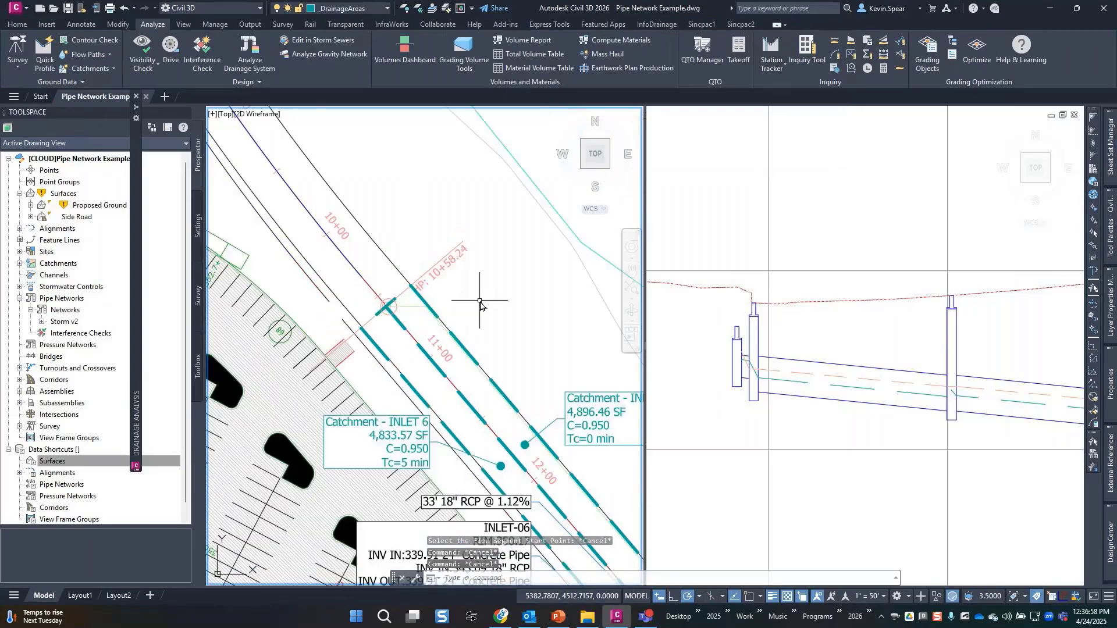
scroll(480, 300, down, 2)
middle_drag(529, 399, 454, 174)
scroll(454, 174, down, 2)
middle_drag(619, 463, 517, 363)
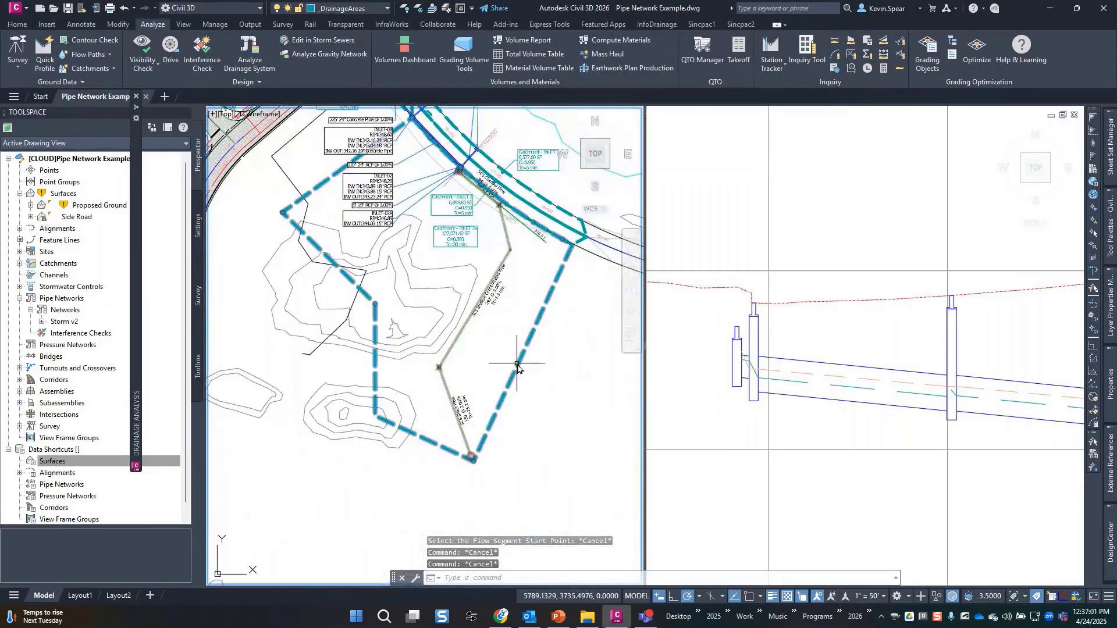
Open catchment INLET 2a's flow segments and widen the Flow Type column.
click(517, 363)
click(197, 70)
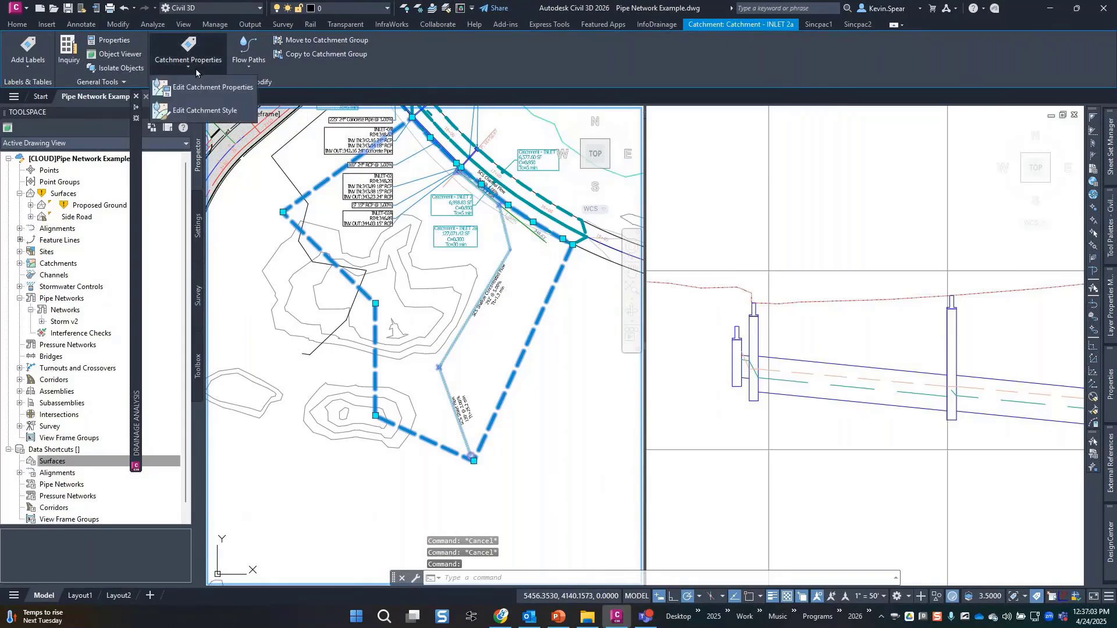
click(201, 87)
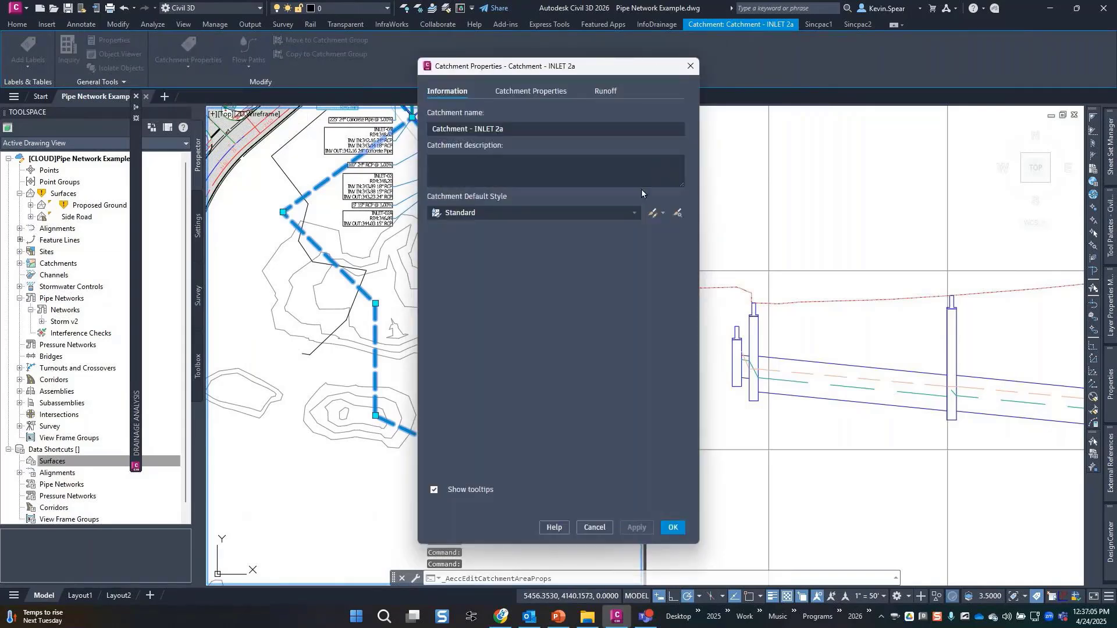
click(536, 93)
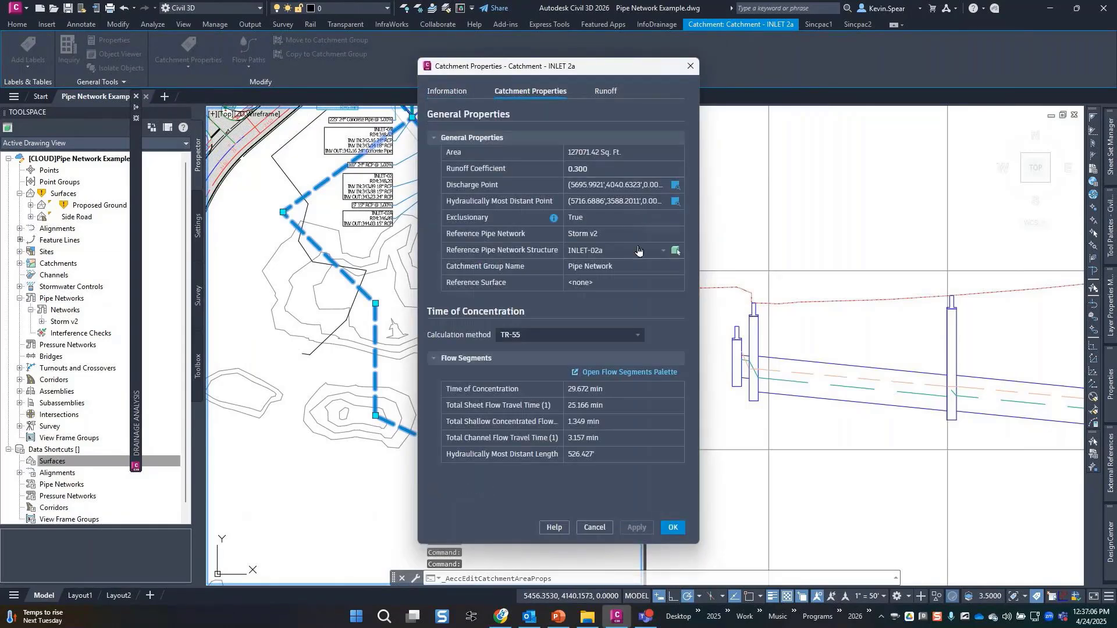
click(631, 375)
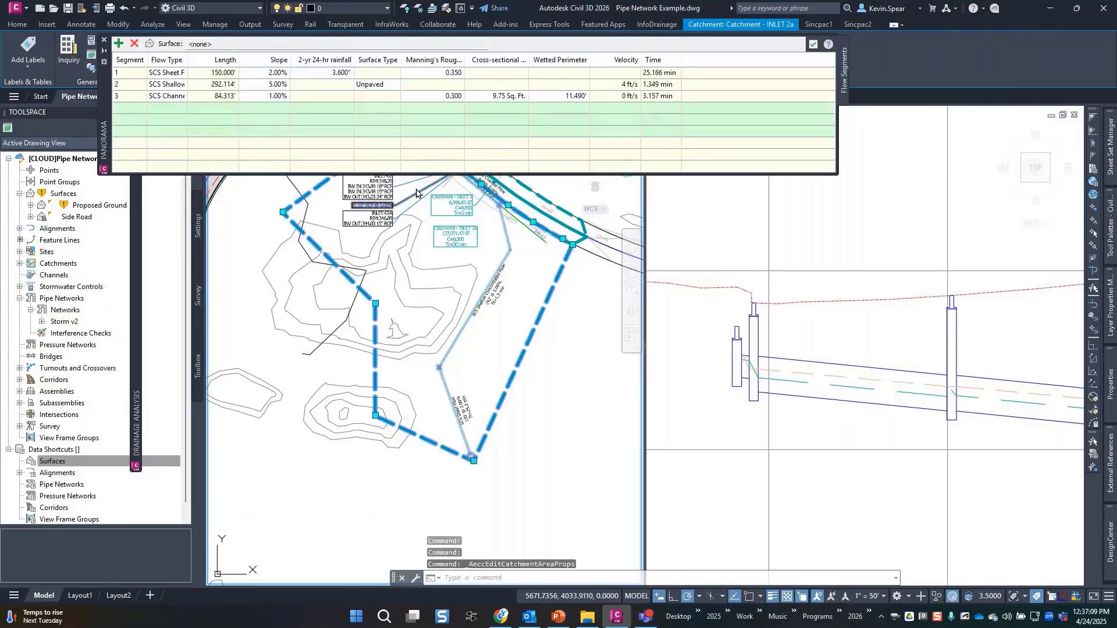
middle_drag(432, 287, 421, 373)
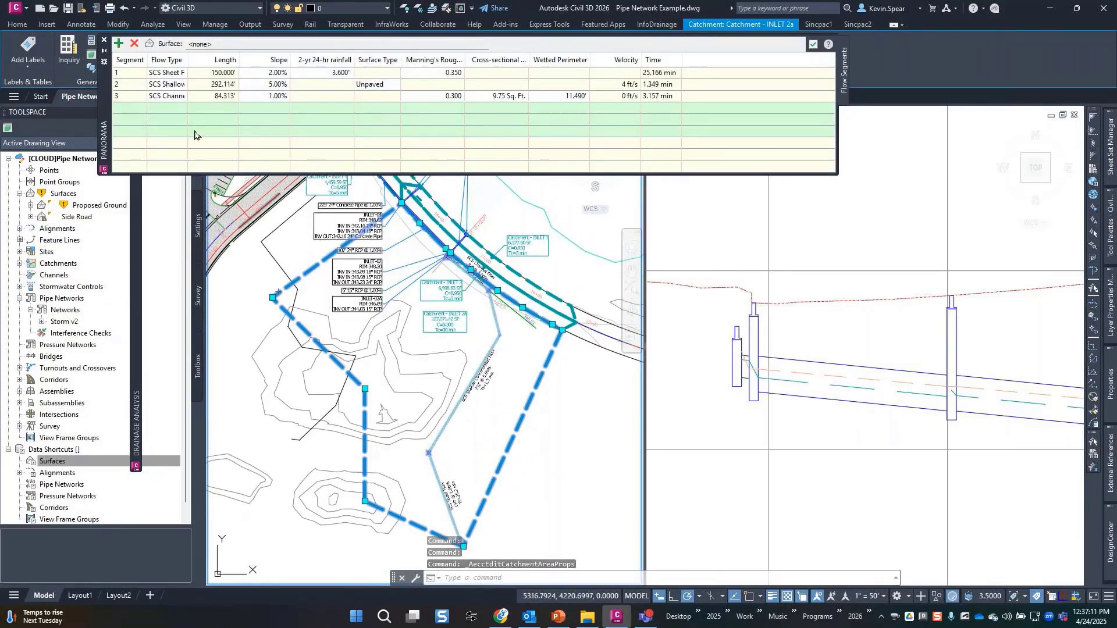
drag(188, 60, 250, 60)
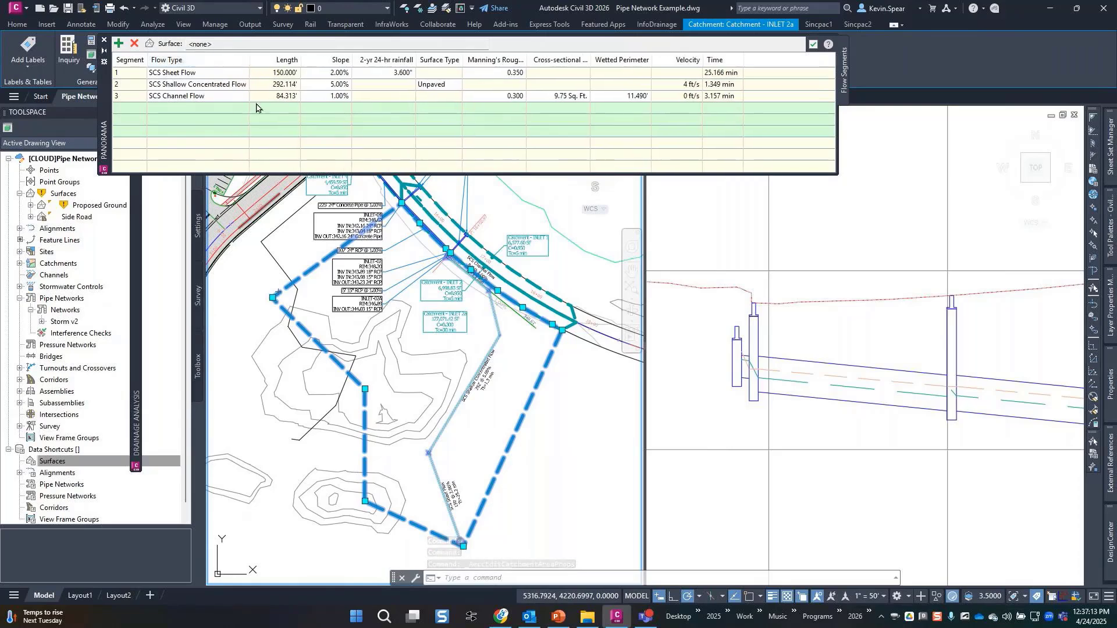
Check the sheet flow and SCS Shallow Concentrated Flow segments, then accept and close.
click(124, 74)
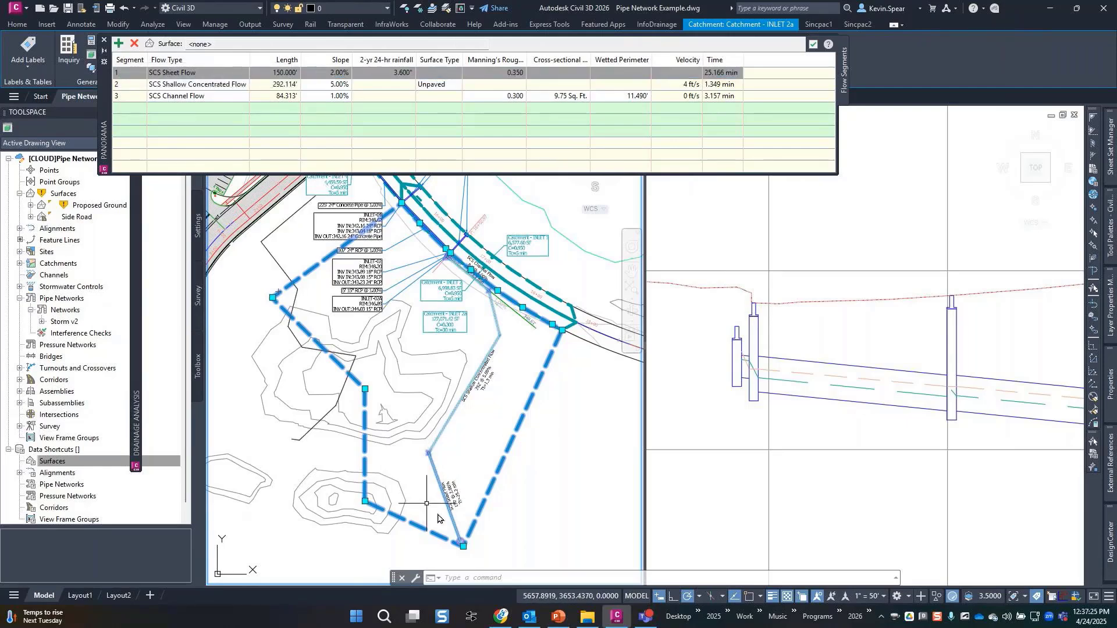
scroll(440, 514, up, 2)
scroll(474, 561, up, 3)
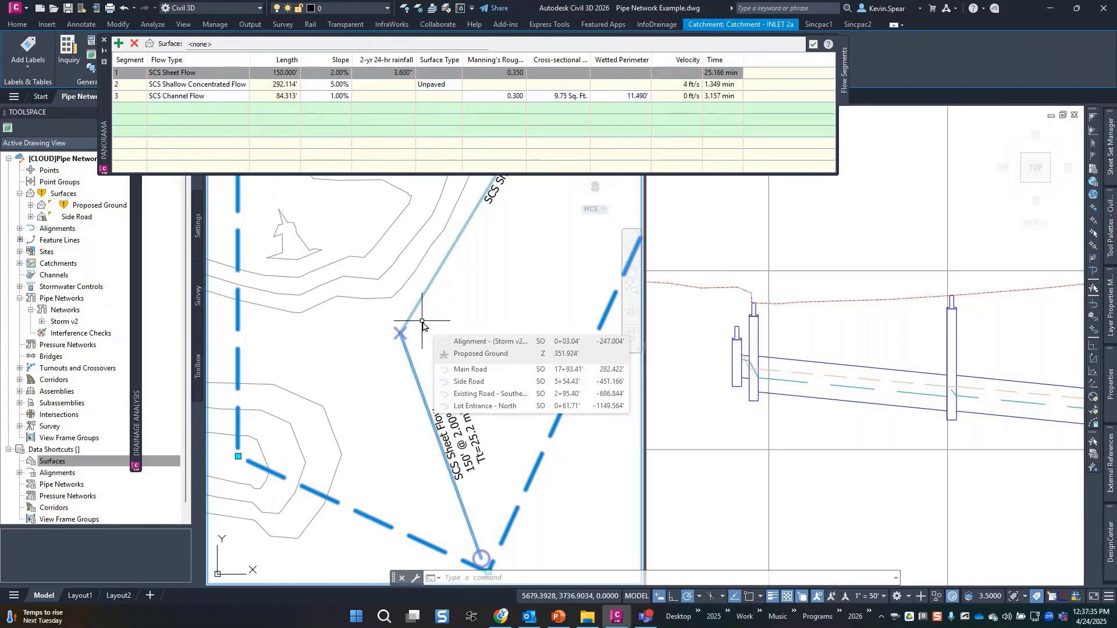
click(203, 85)
click(203, 86)
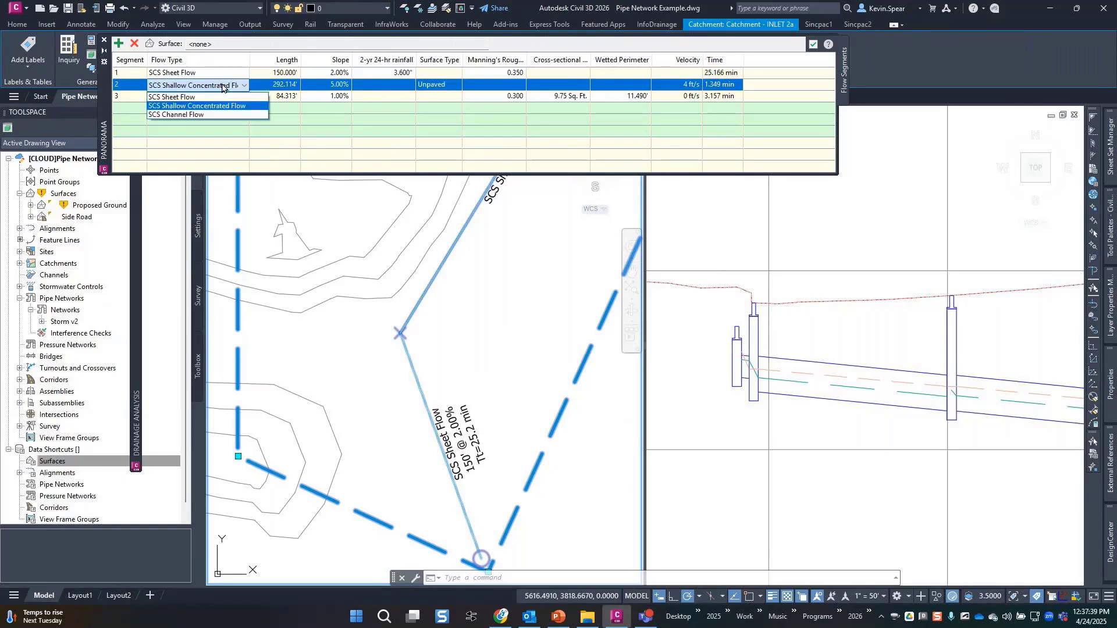
click(218, 86)
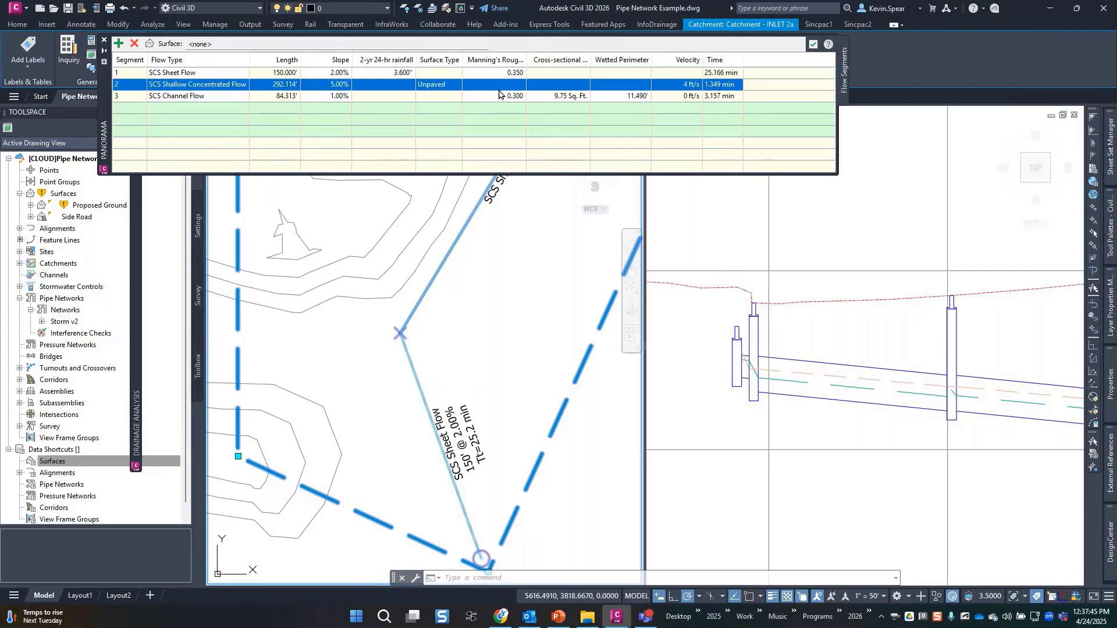
click(210, 44)
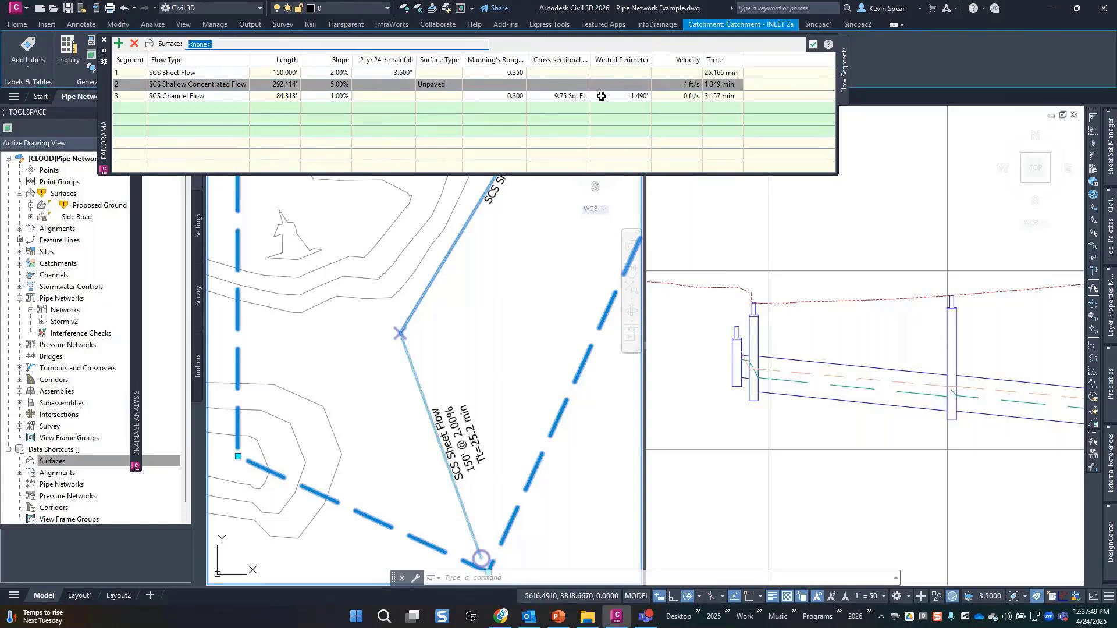
click(813, 44)
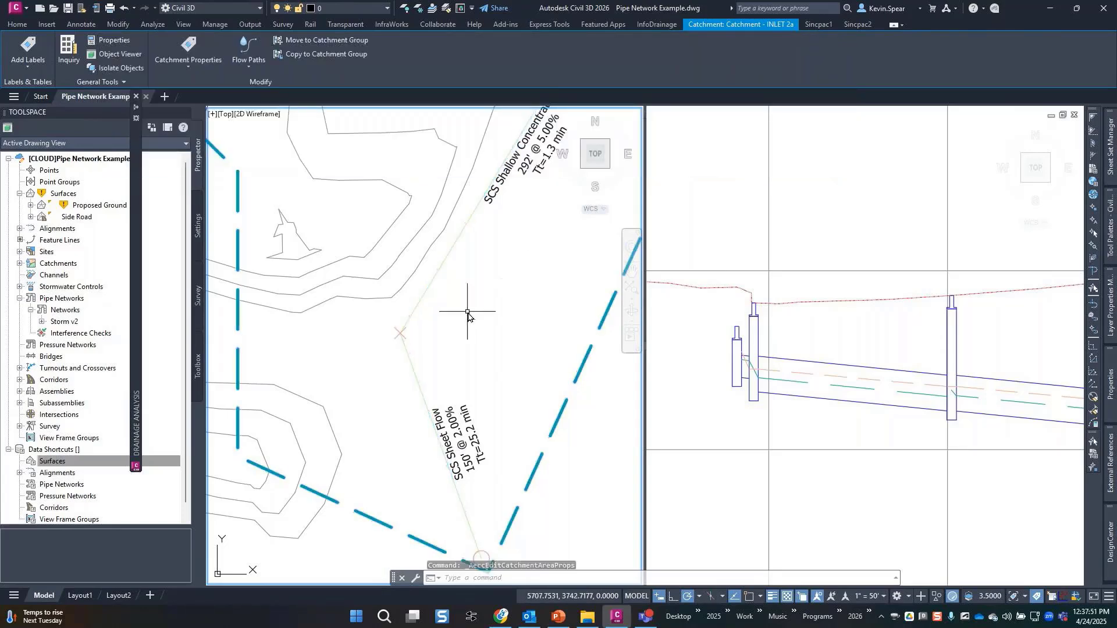
key(Escape)
scroll(468, 315, down, 6)
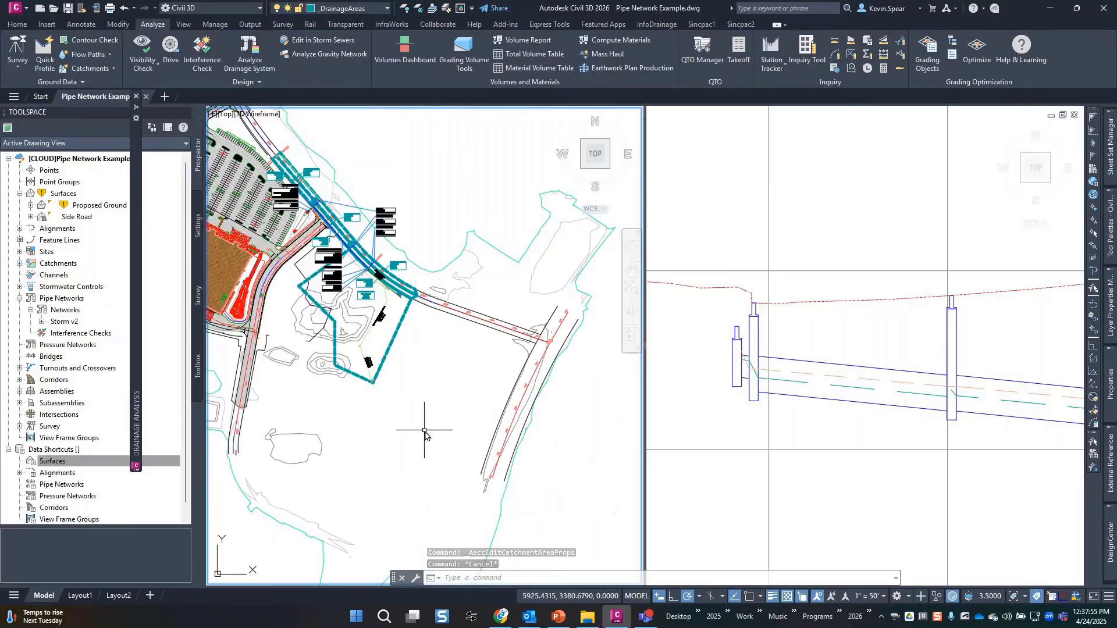
middle_drag(559, 443, 394, 401)
scroll(506, 379, up, 4)
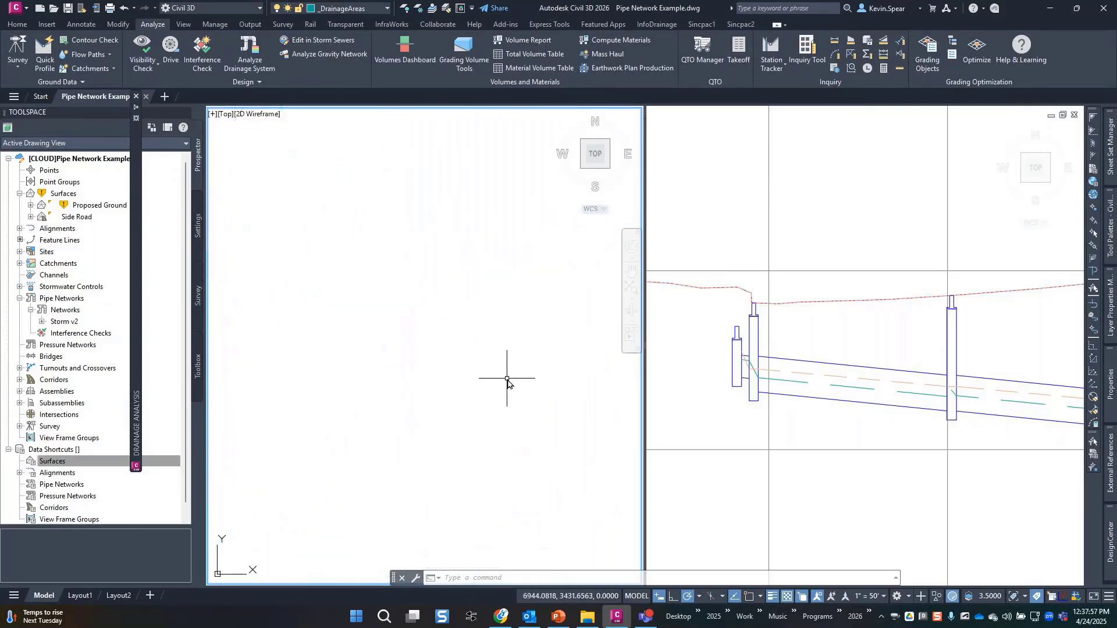
text(rec)
key(Return)
click(302, 261)
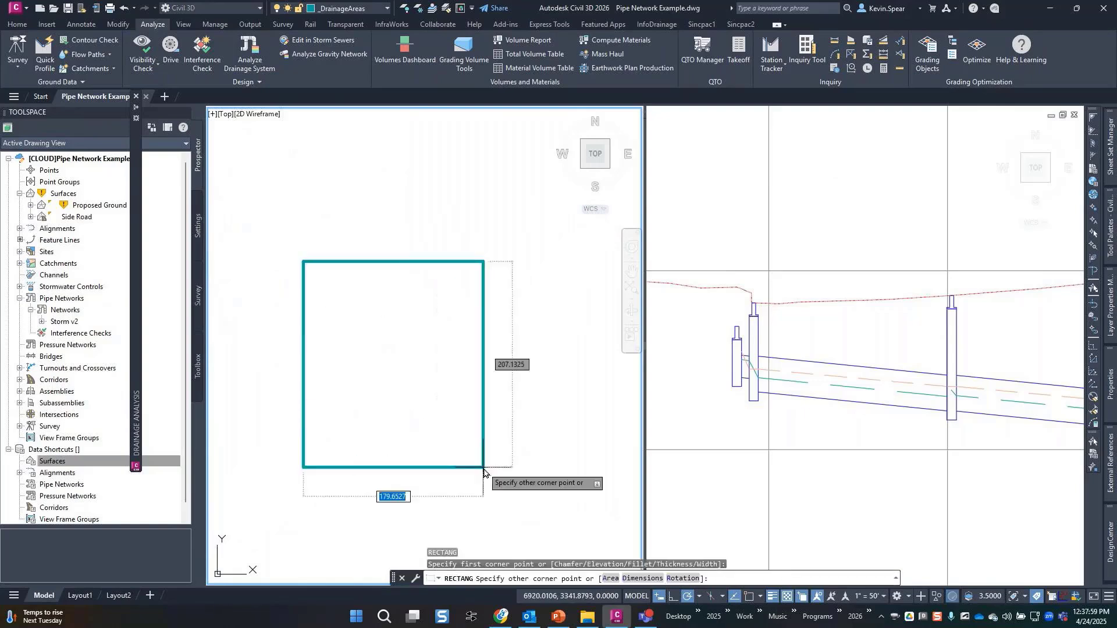
click(484, 468)
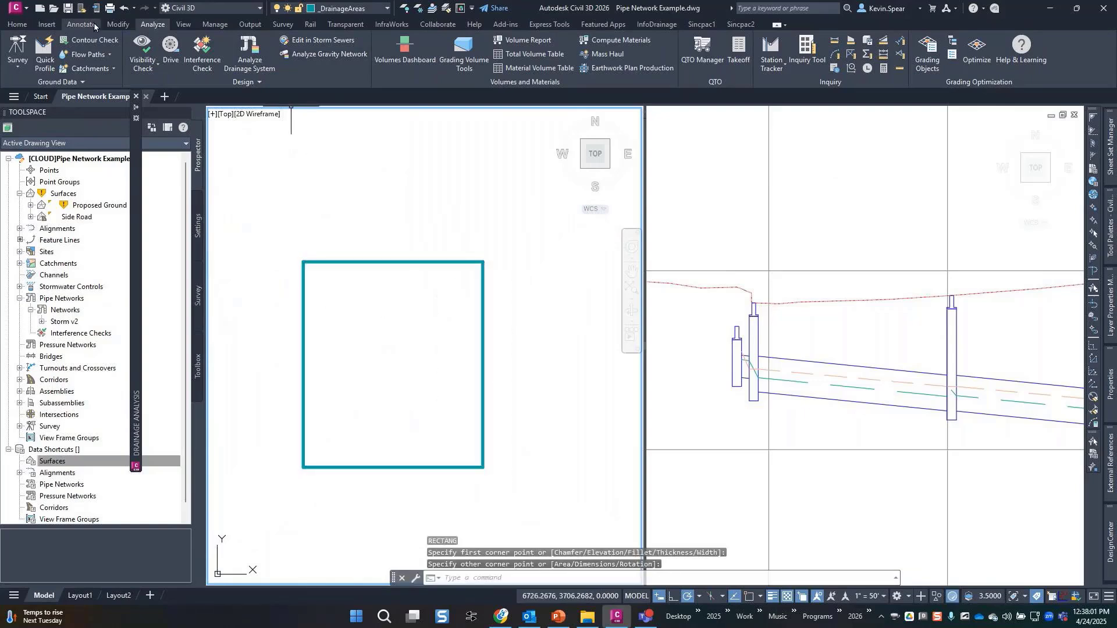
click(96, 68)
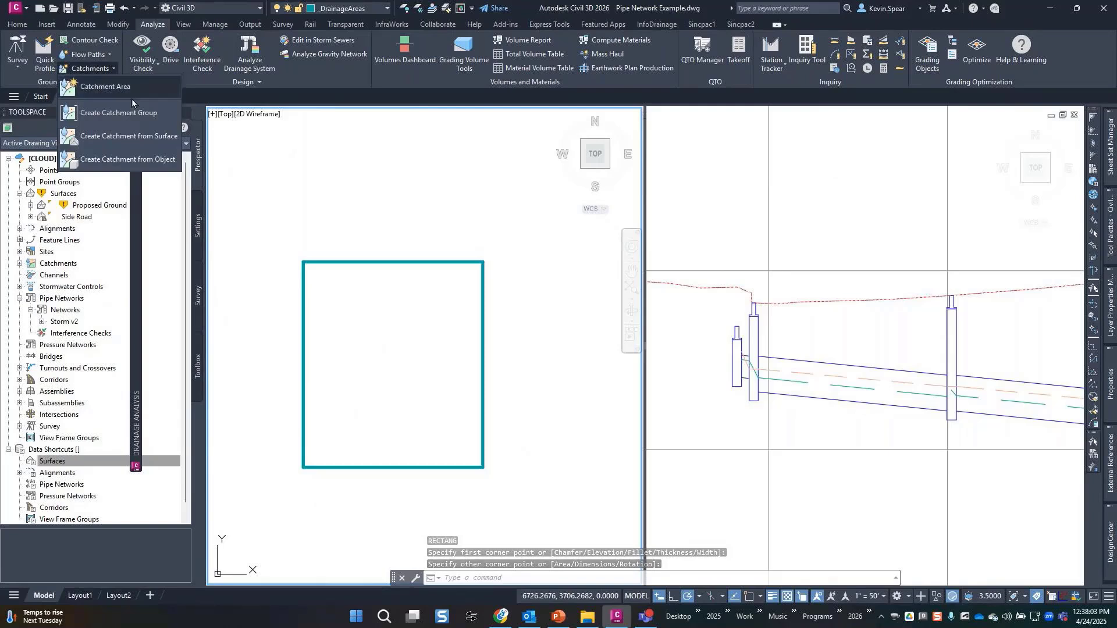
click(164, 160)
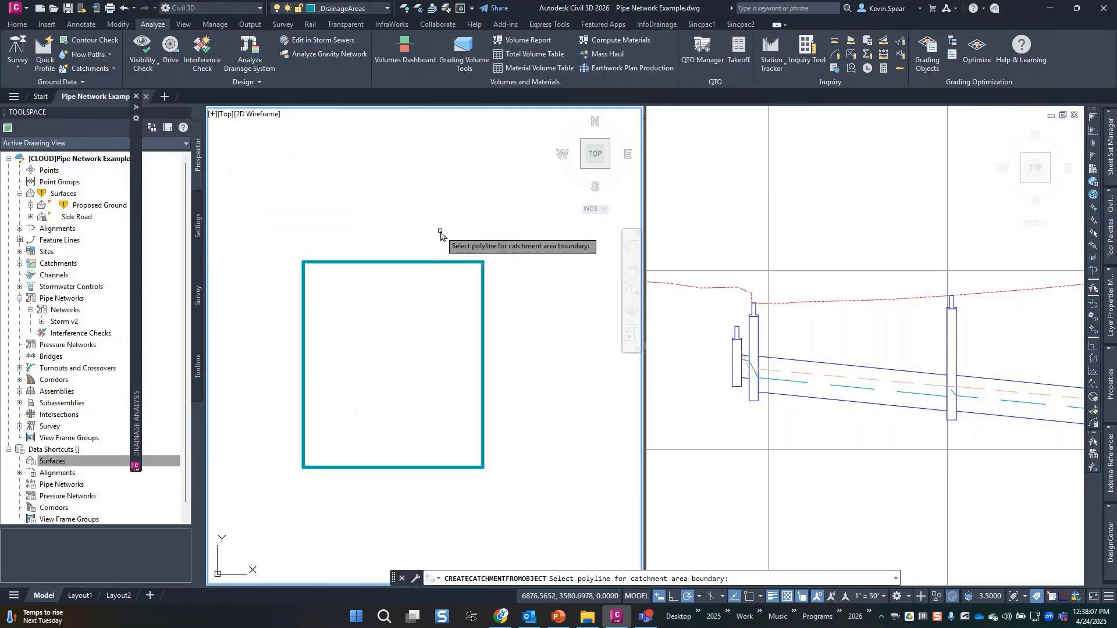
click(448, 262)
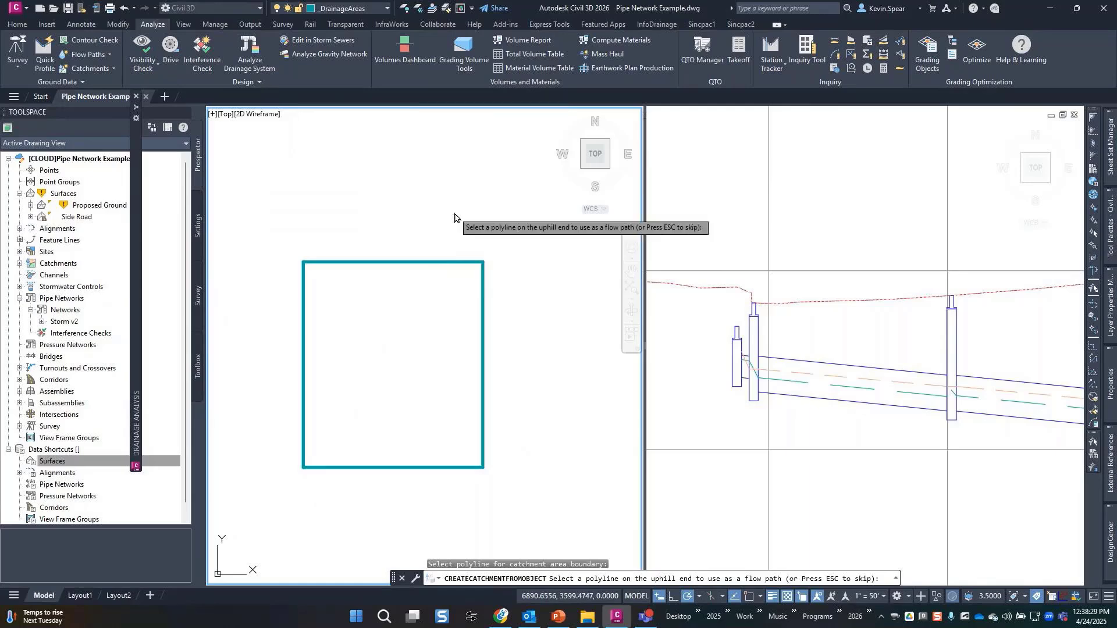
key(Escape)
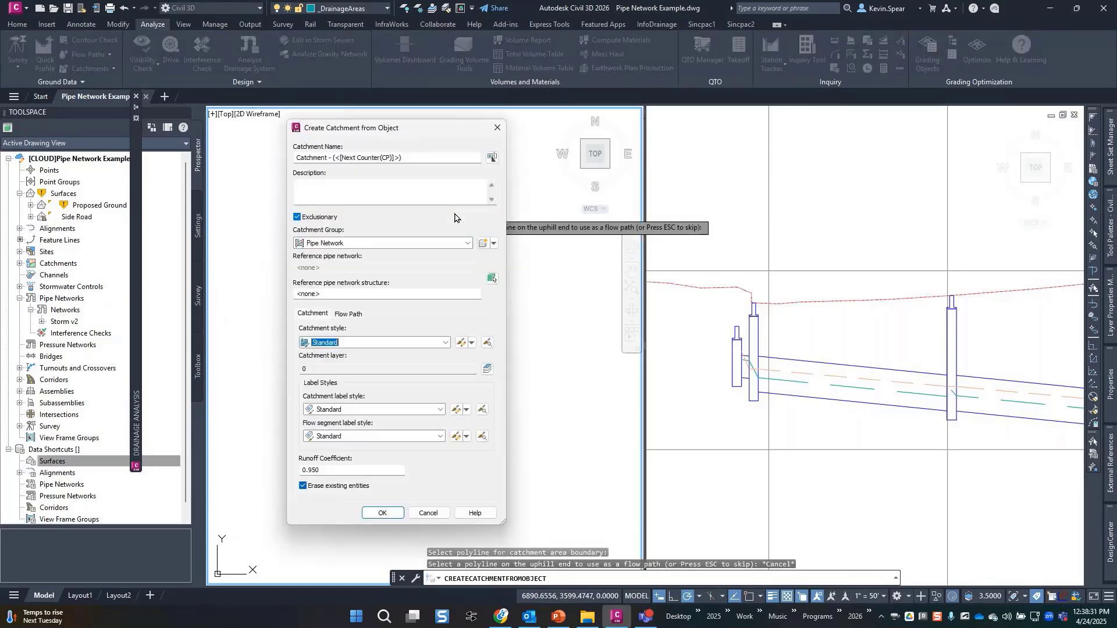
click(384, 512)
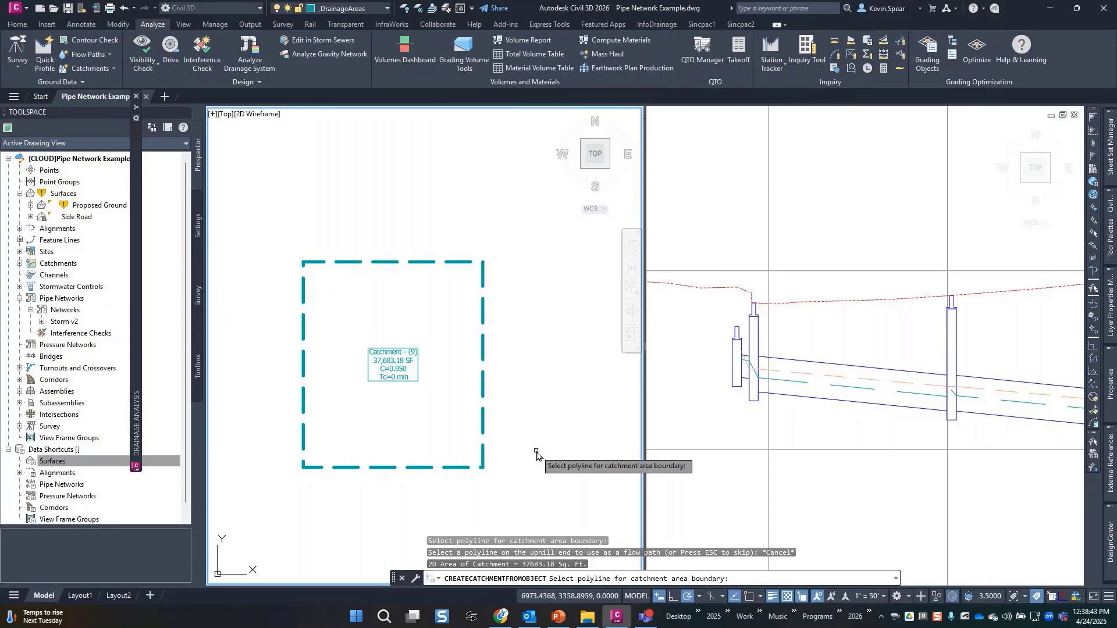
key(Escape)
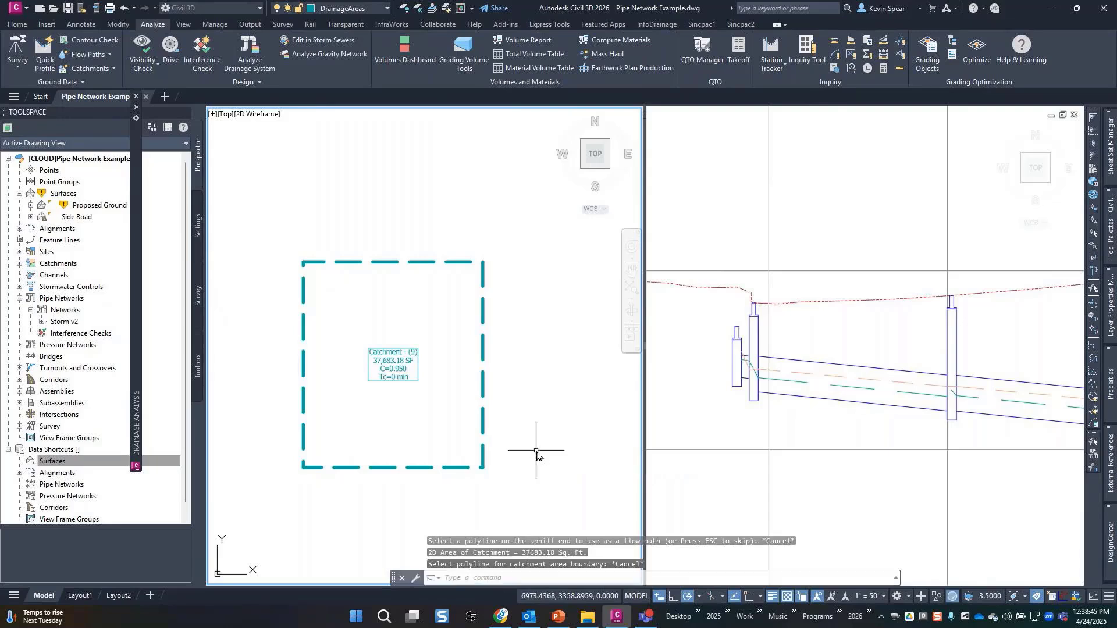
click(467, 237)
click(421, 291)
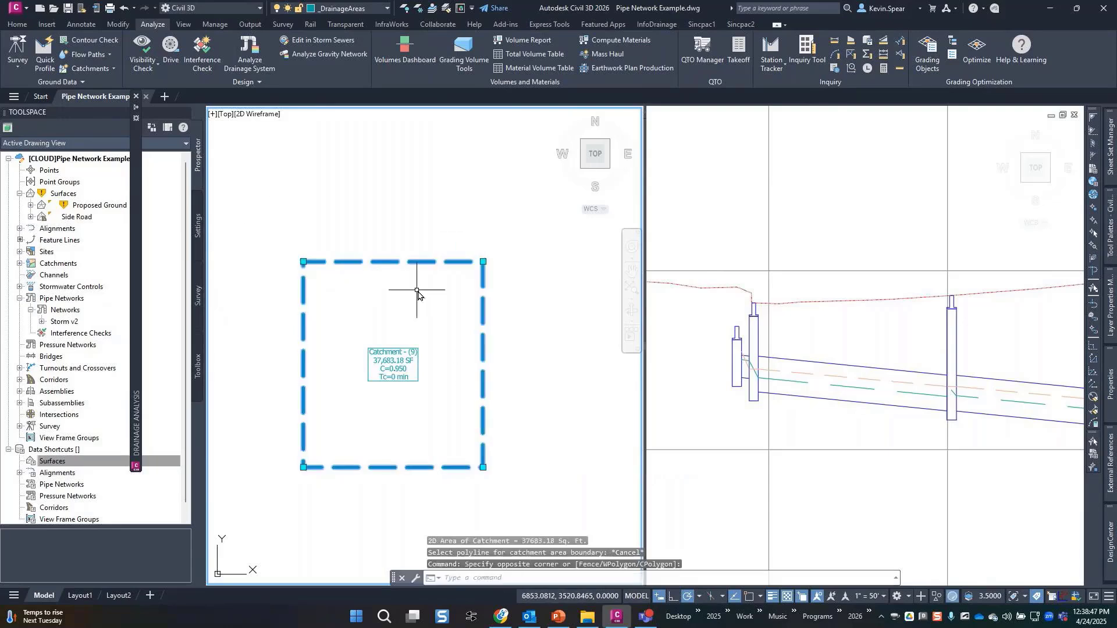
key(Delete)
scroll(427, 300, down, 5)
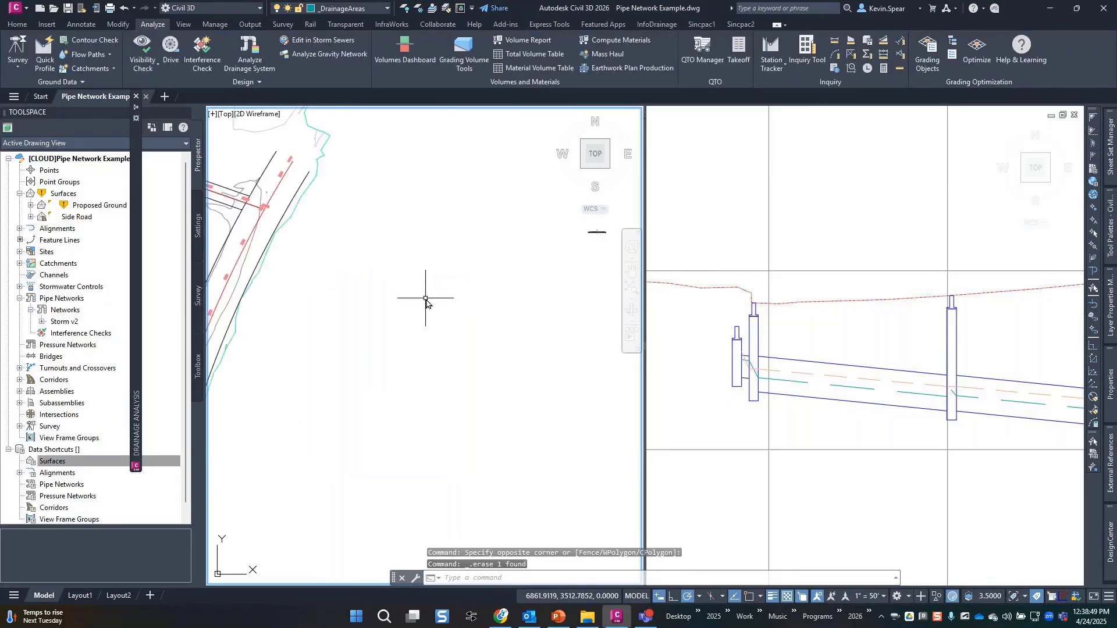
scroll(419, 346, up, 6)
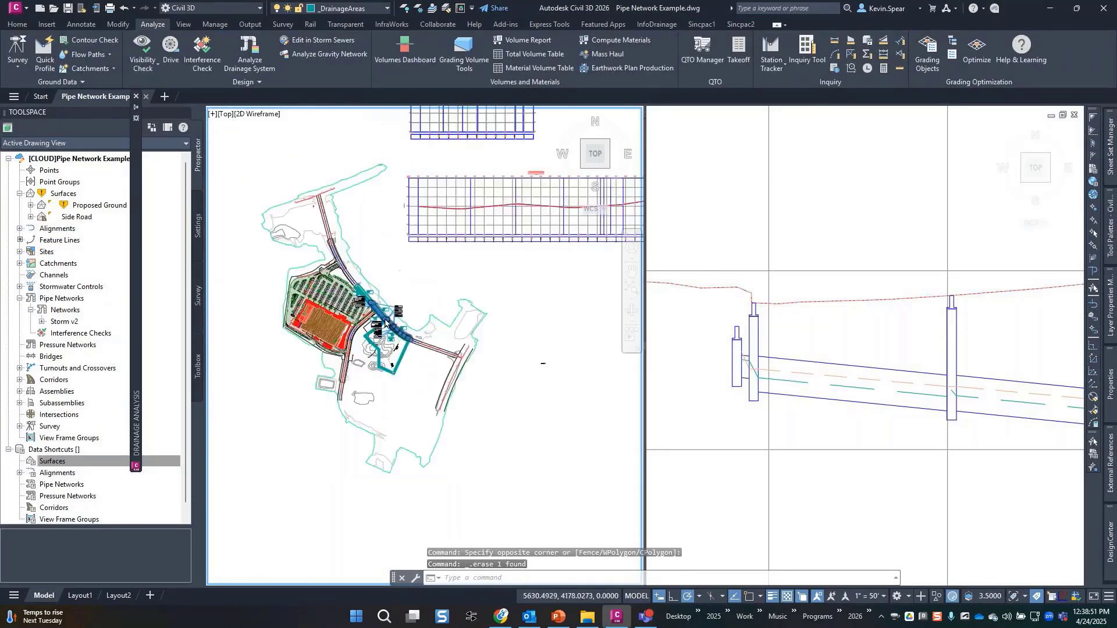
scroll(493, 431, up, 3)
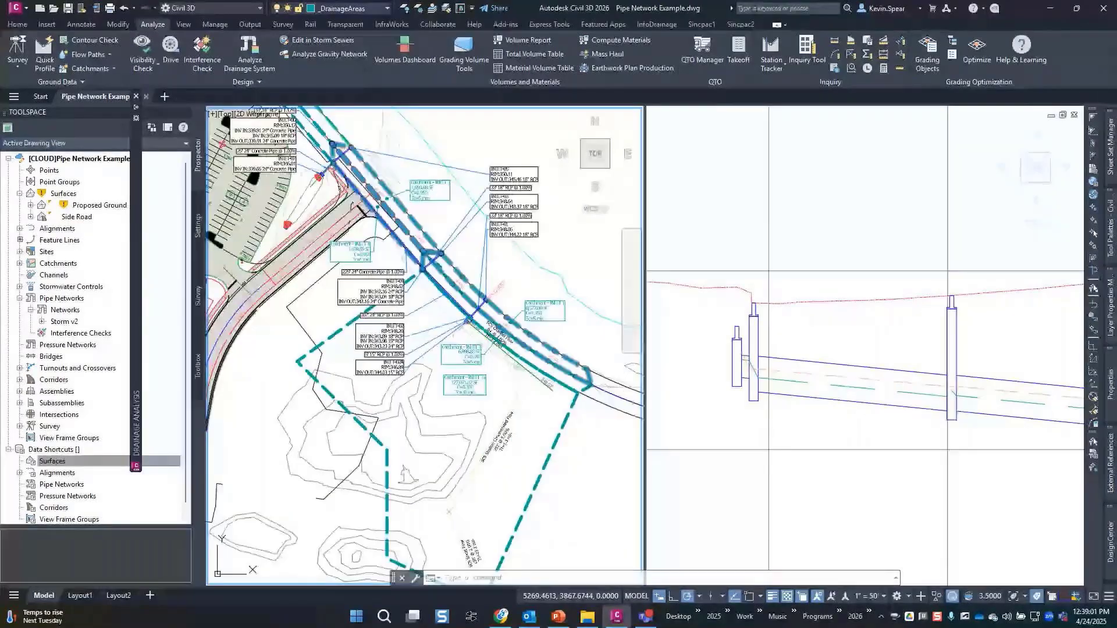
Export the Lehigh - 100 yr analysis results to Excel, appending 'v' to the file name.
click(598, 484)
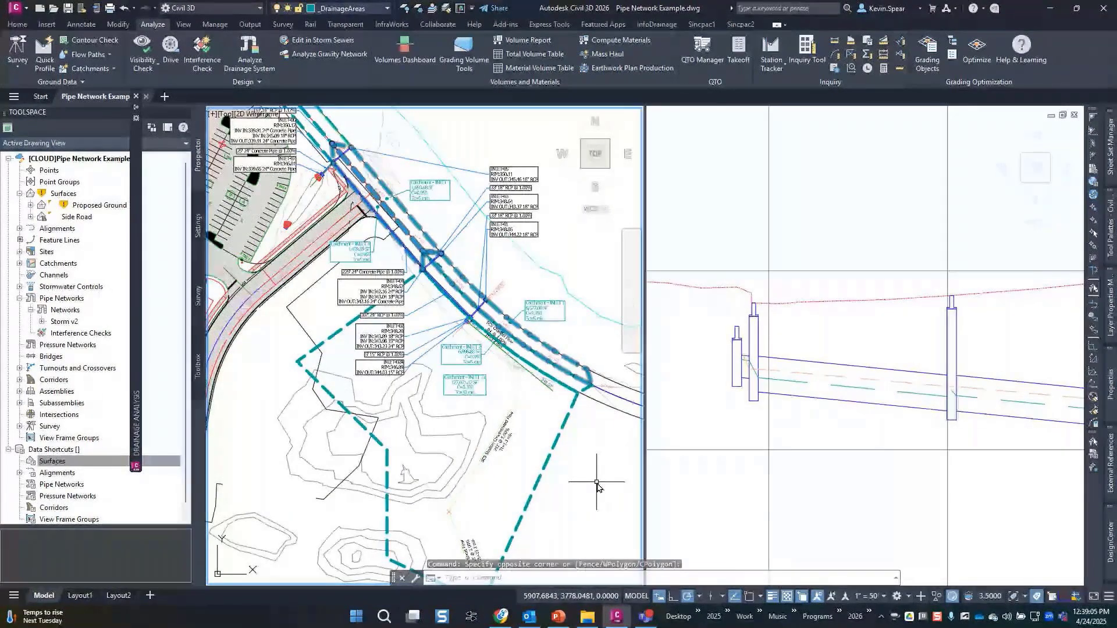
click(136, 107)
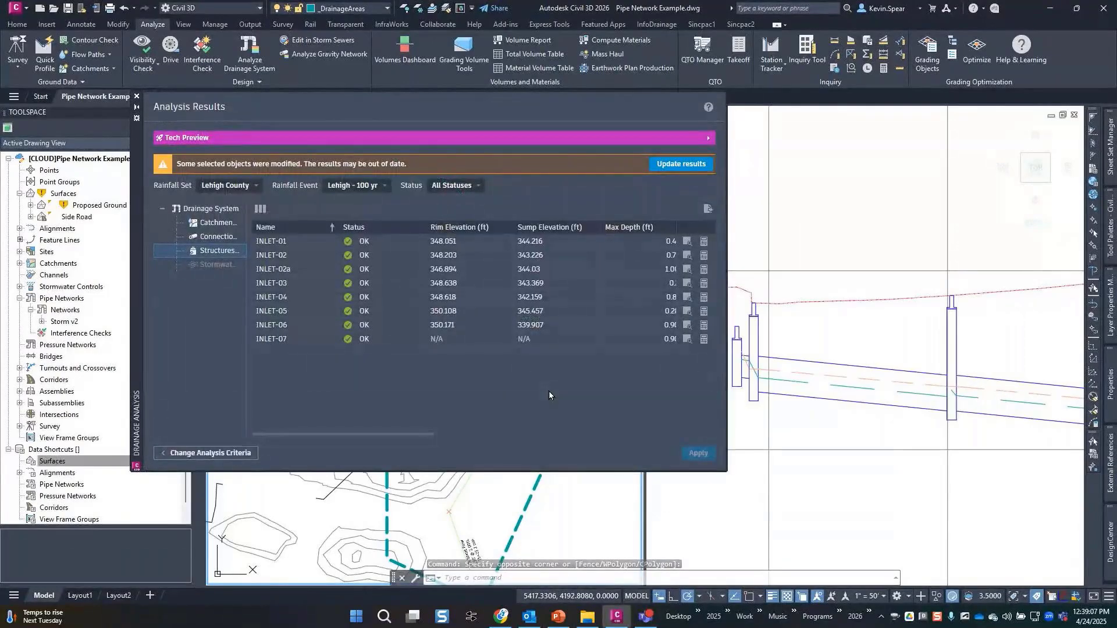
click(709, 210)
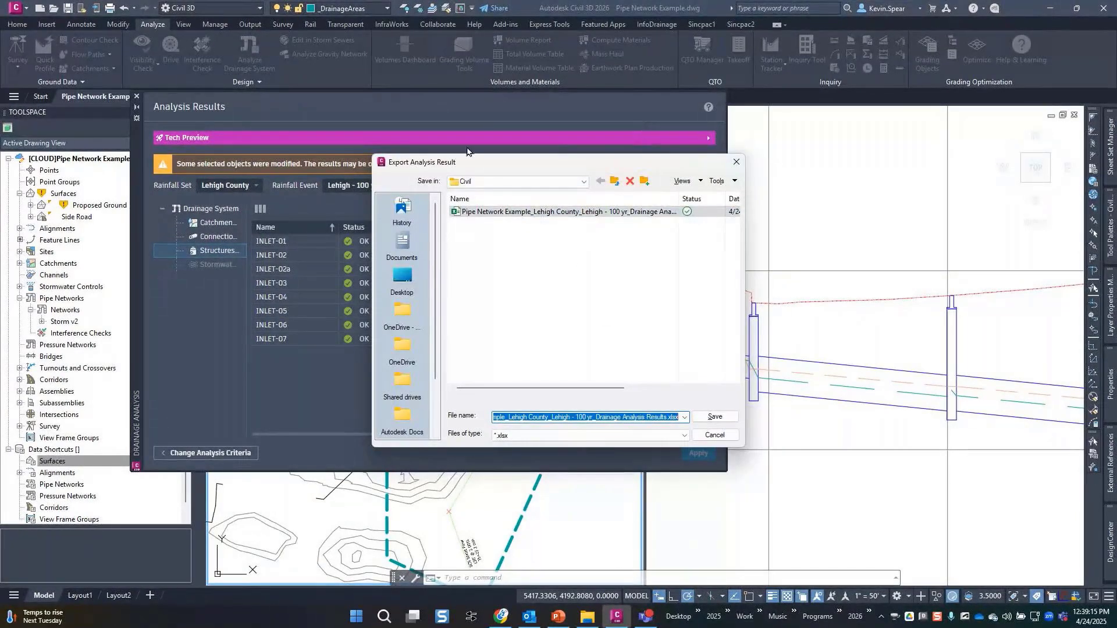
drag(443, 163, 670, 239)
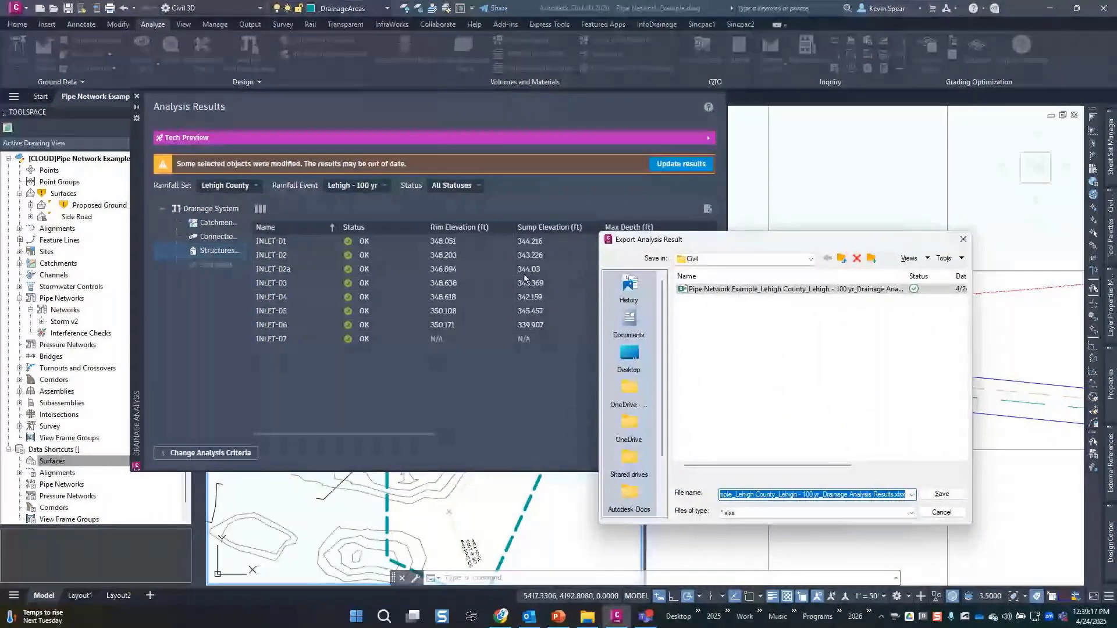
click(852, 494)
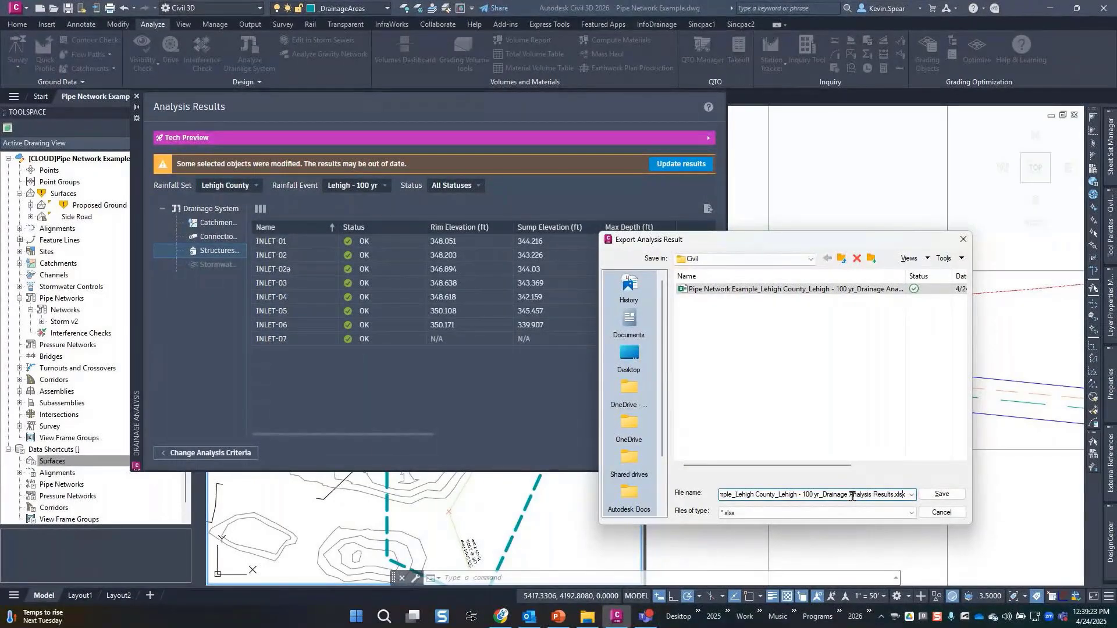
text(v2)
key(Return)
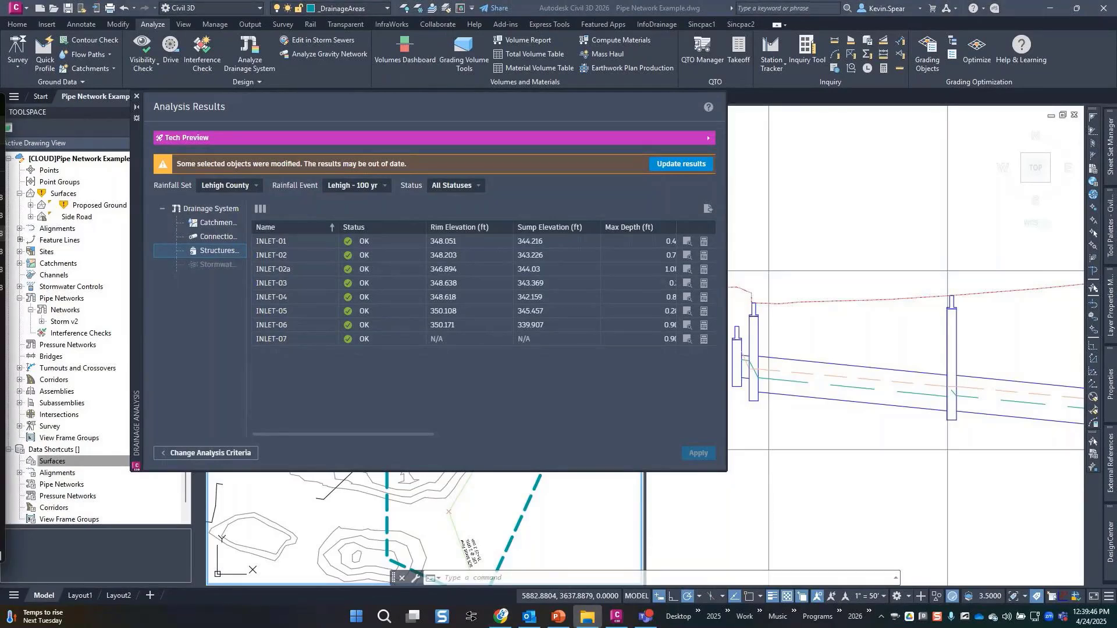
Browse through HCO Training Projects > 20250422 Drainage Analysis > Project Files to the Civil folder.
drag(0, 104, 703, 91)
scroll(423, 271, up, 5)
click(321, 195)
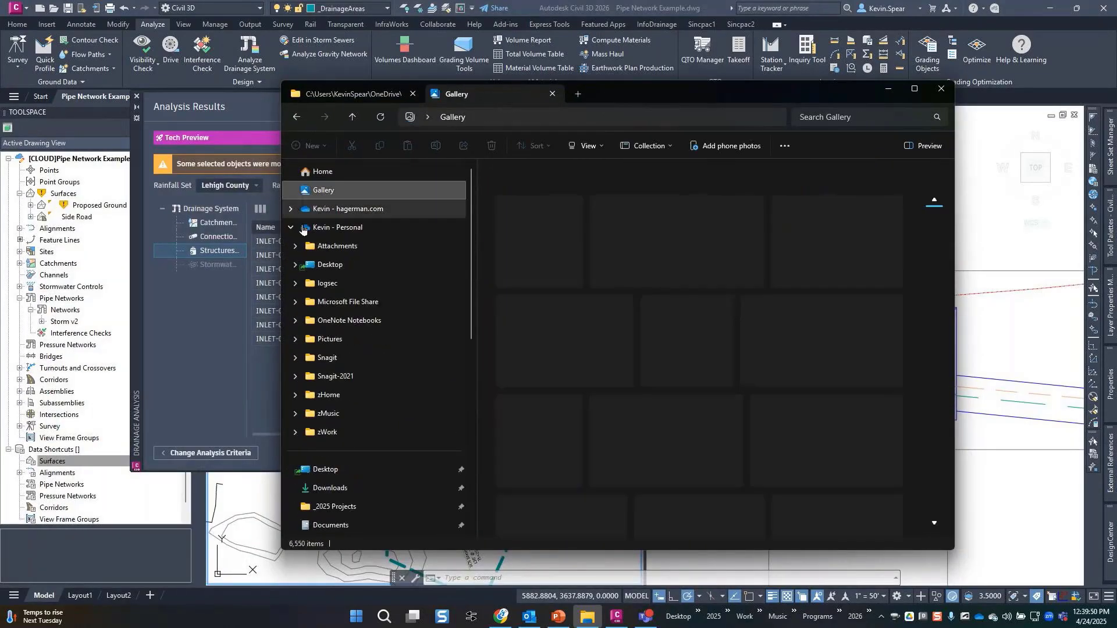
click(365, 268)
scroll(377, 397, down, 2)
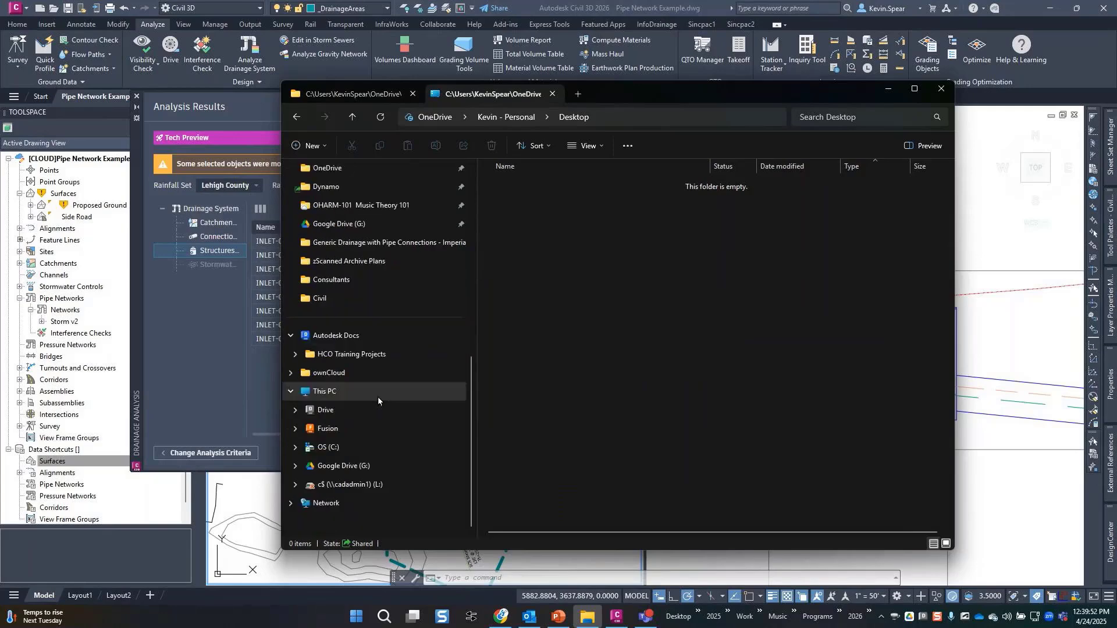
click(352, 354)
double_click(544, 204)
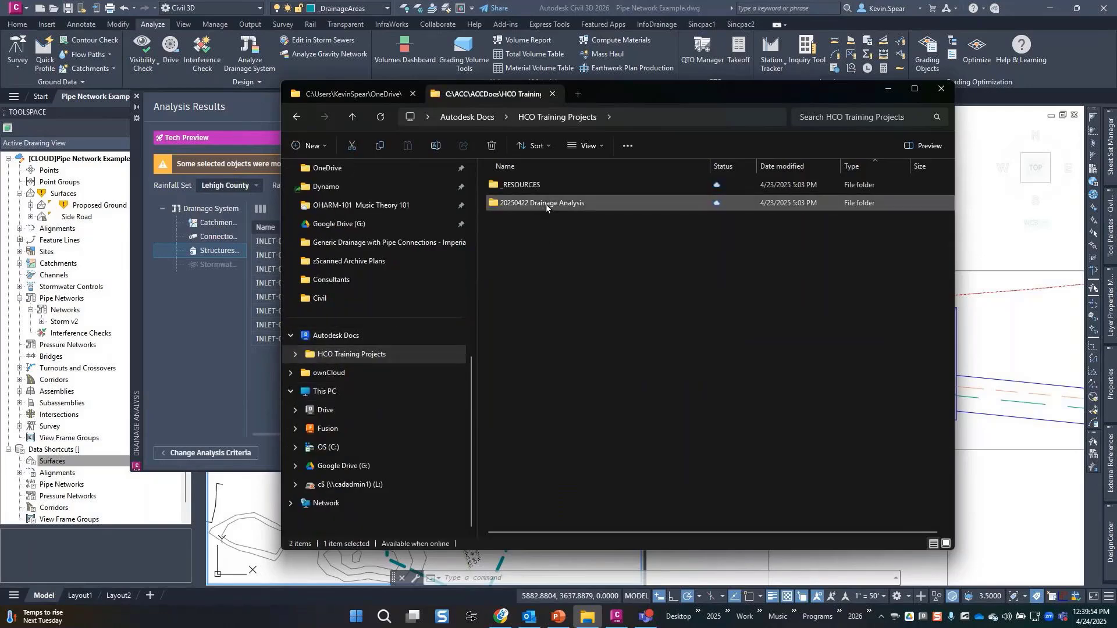
click(536, 186)
double_click(535, 186)
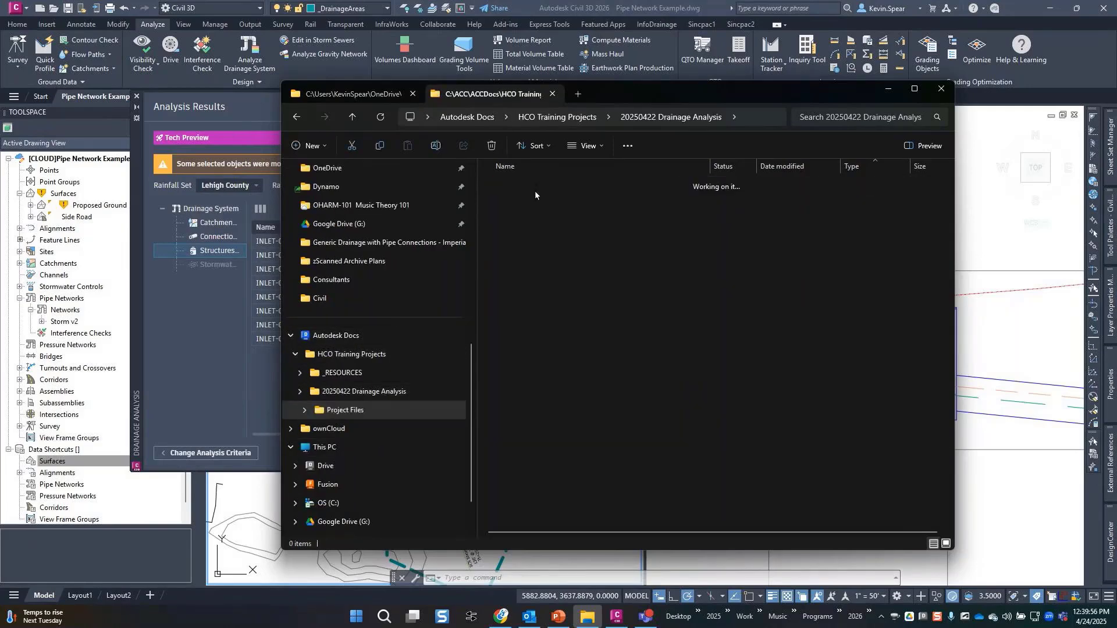
double_click(514, 186)
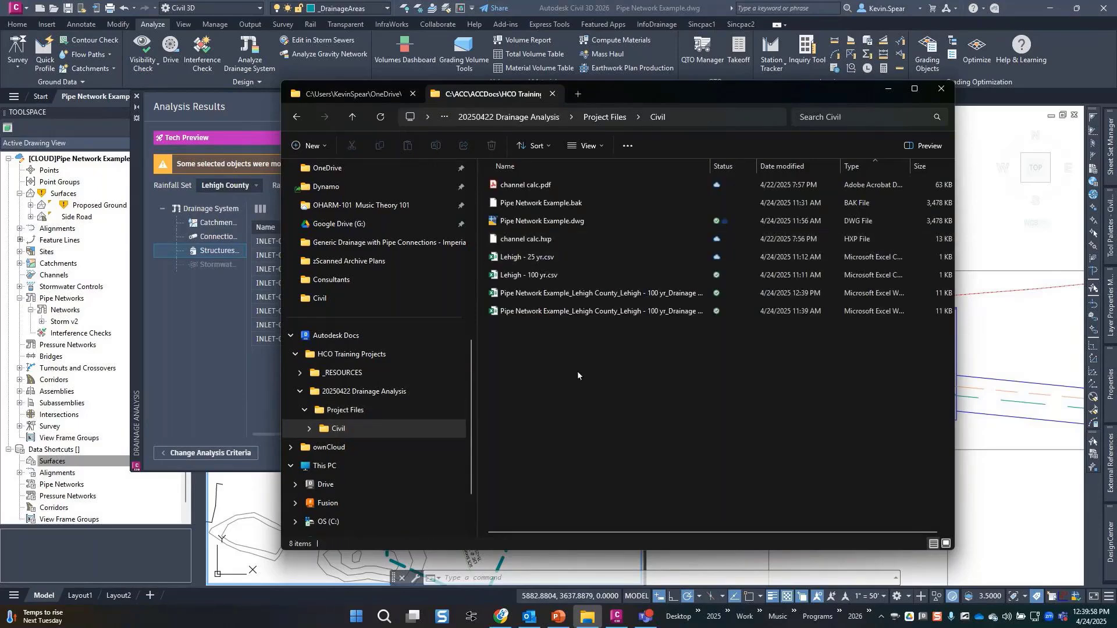
Open the v2 results spreadsheet and look through its Catchments, Connections and Structures sheets.
double_click(710, 166)
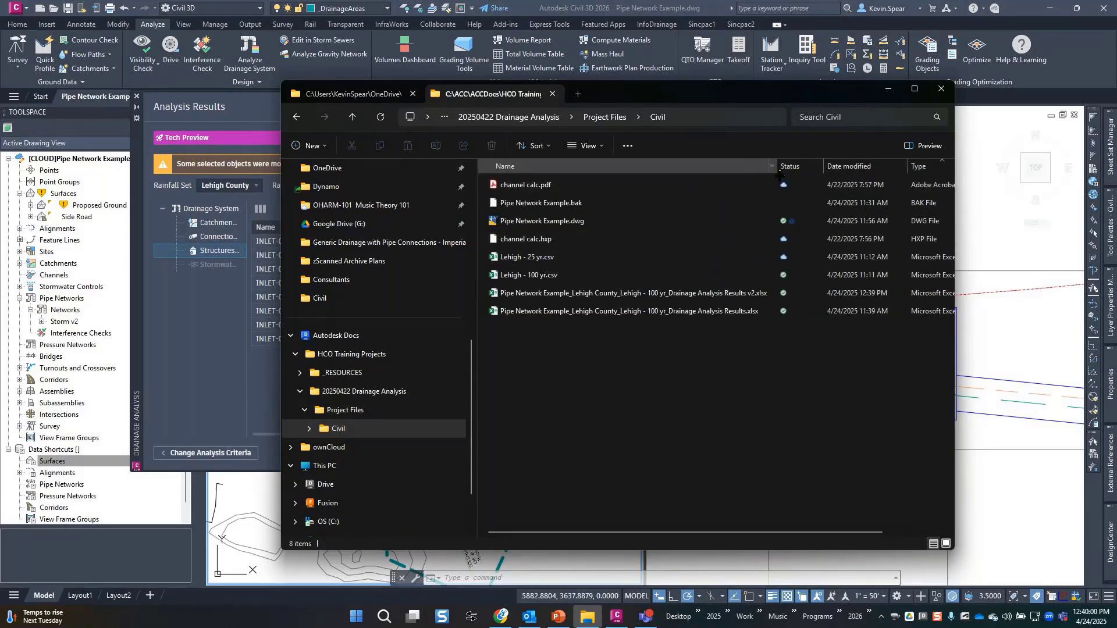
click(701, 294)
double_click(702, 294)
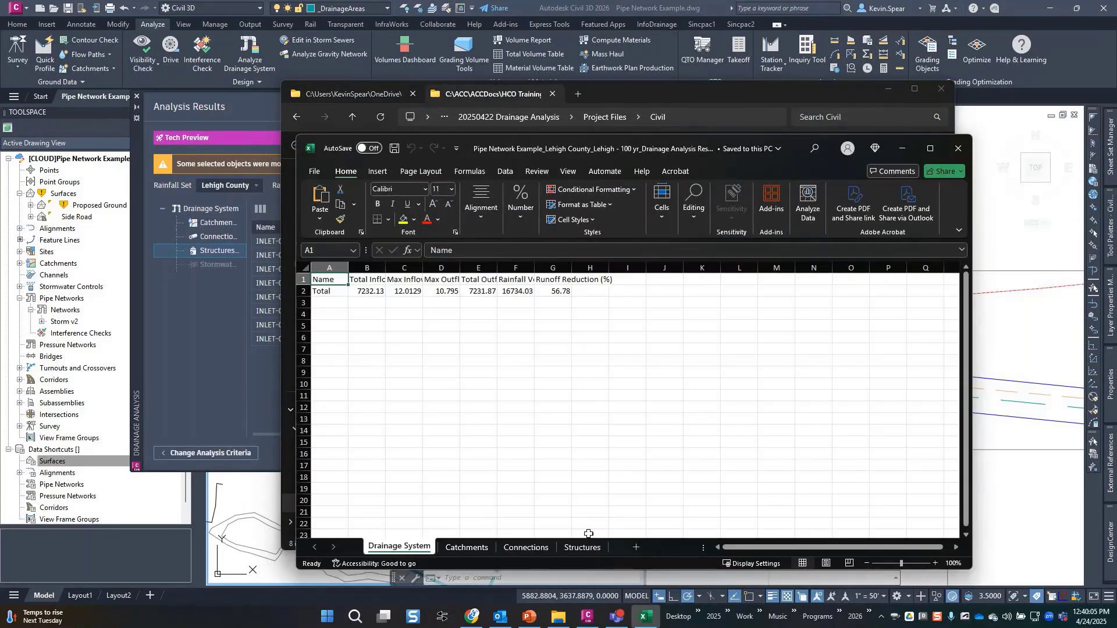
click(454, 550)
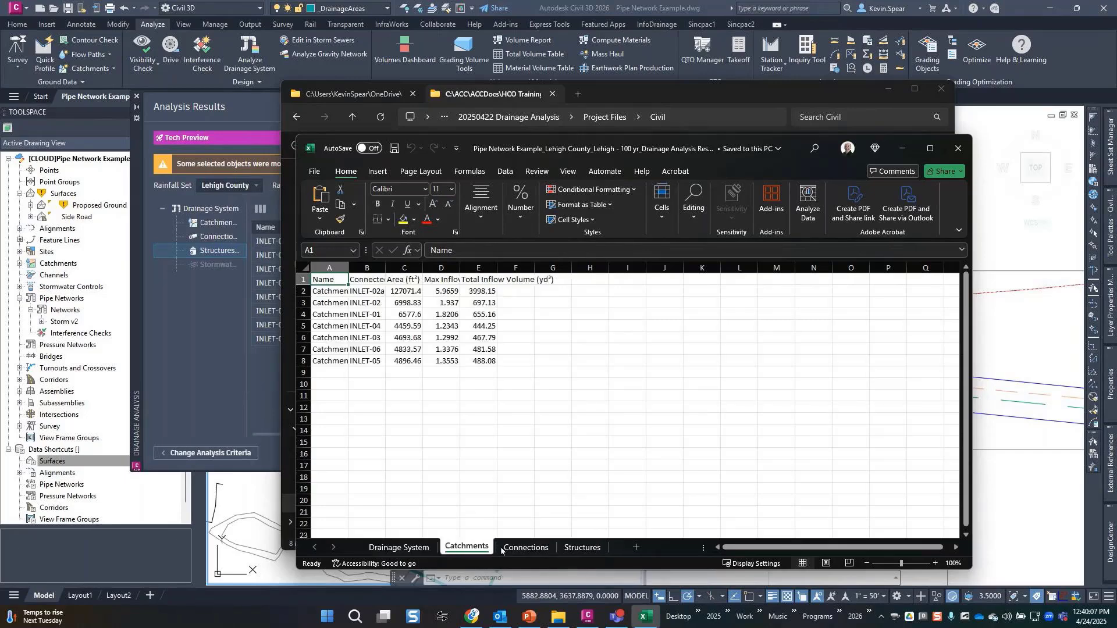
click(525, 547)
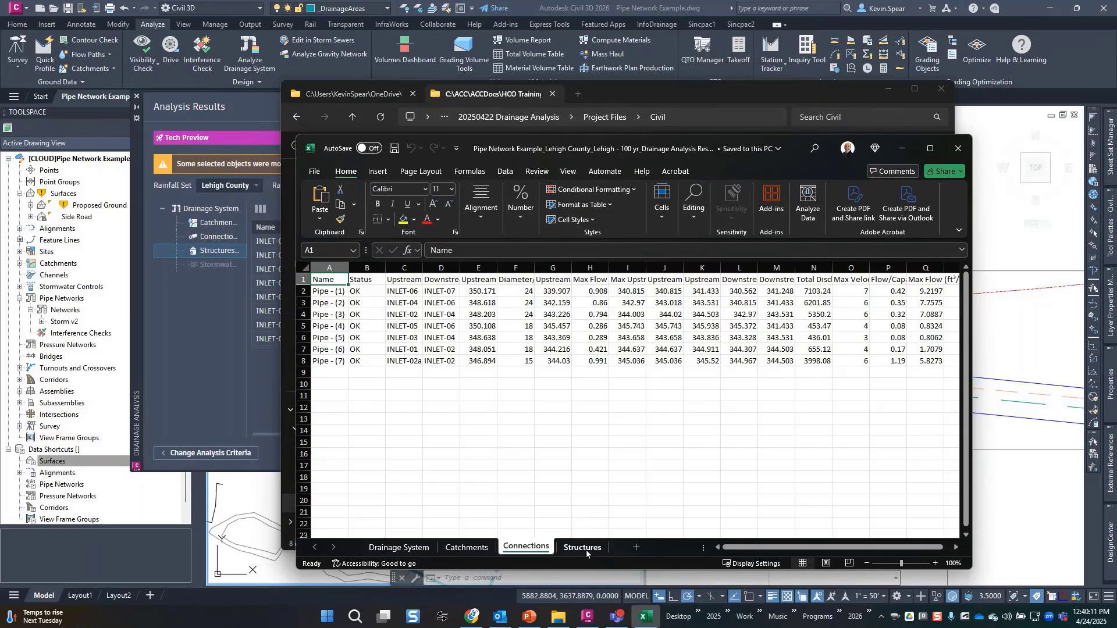
click(583, 548)
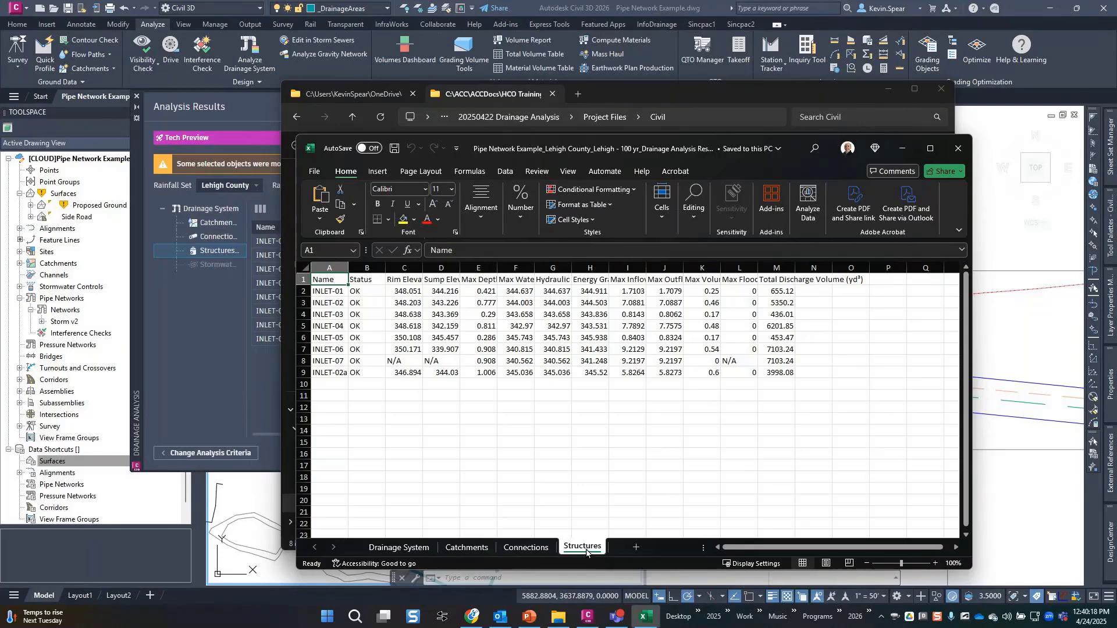
click(467, 548)
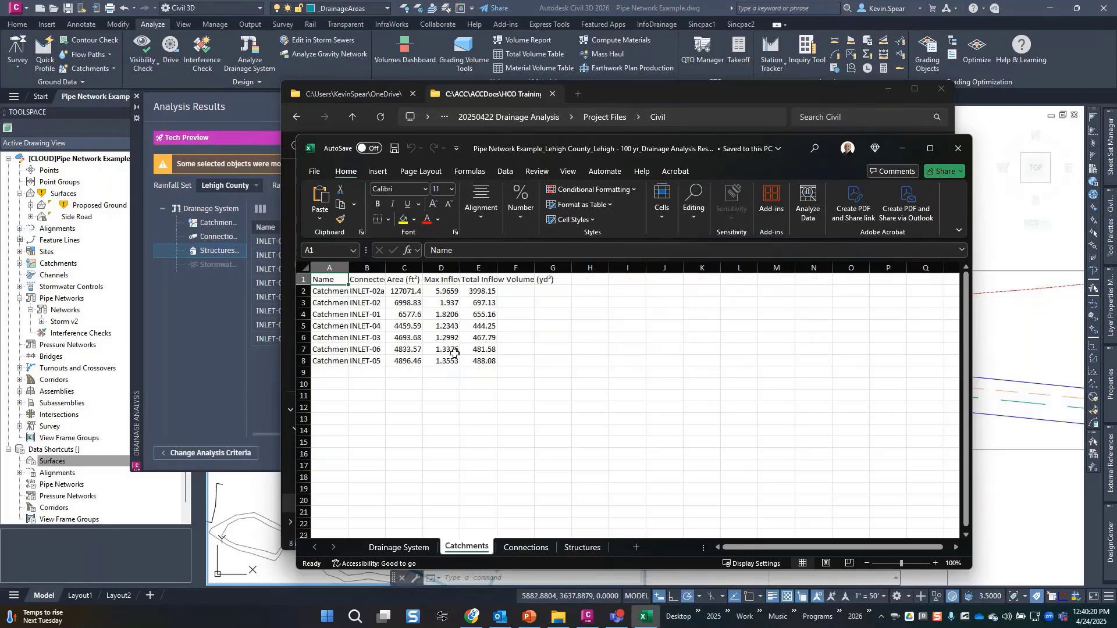
Autofit Catchments columns A–E, then show the Connections sheet maximized.
drag(405, 268, 486, 268)
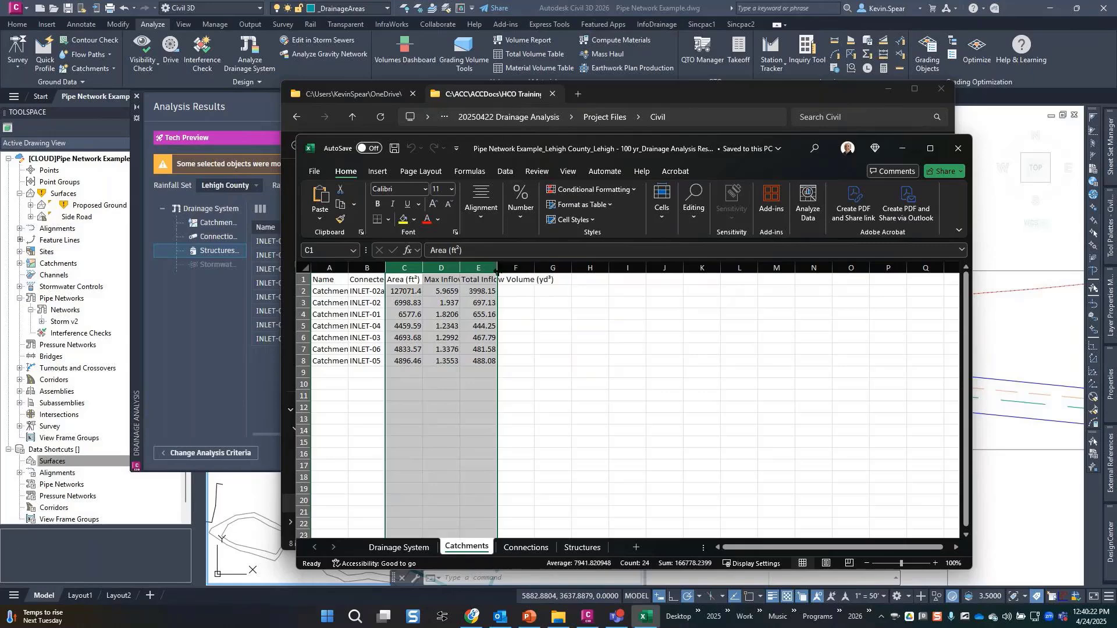
double_click(497, 271)
click(533, 452)
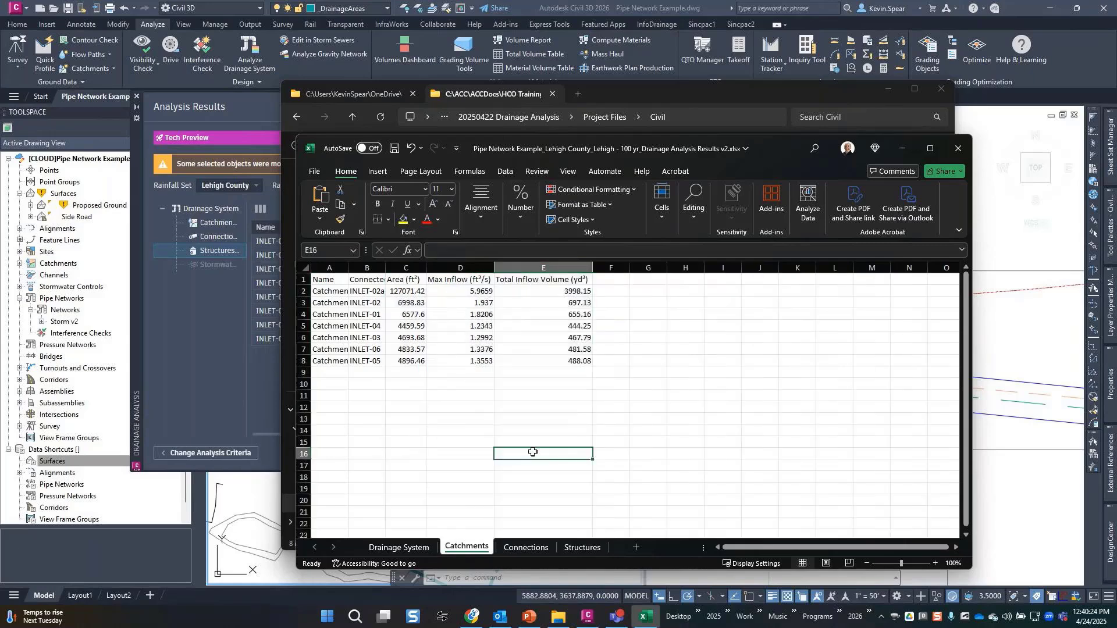
drag(386, 268, 427, 269)
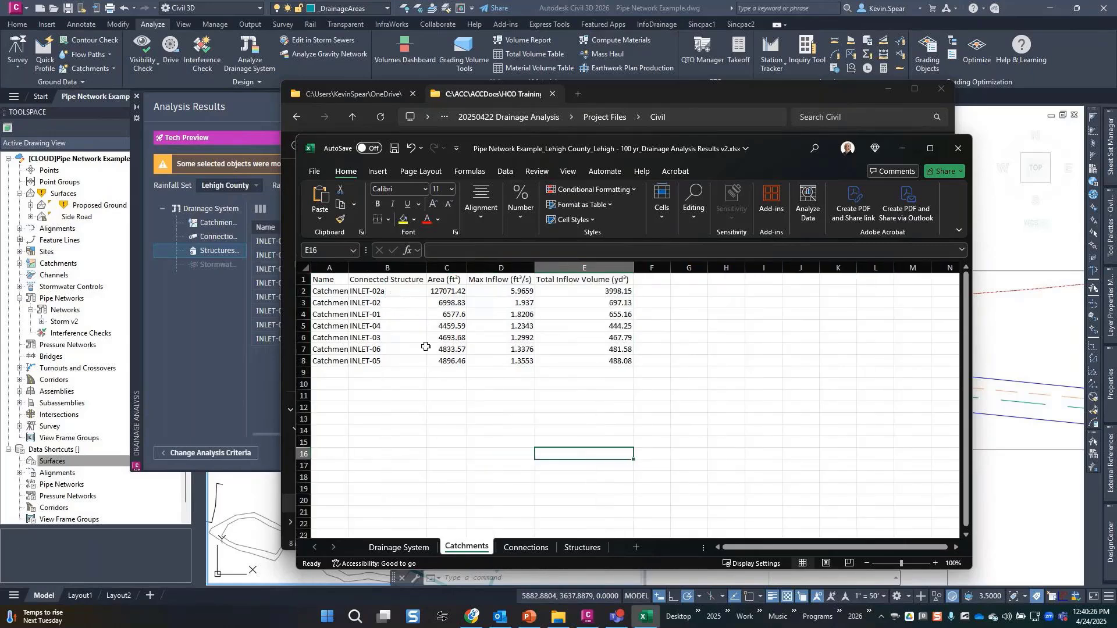
double_click(349, 268)
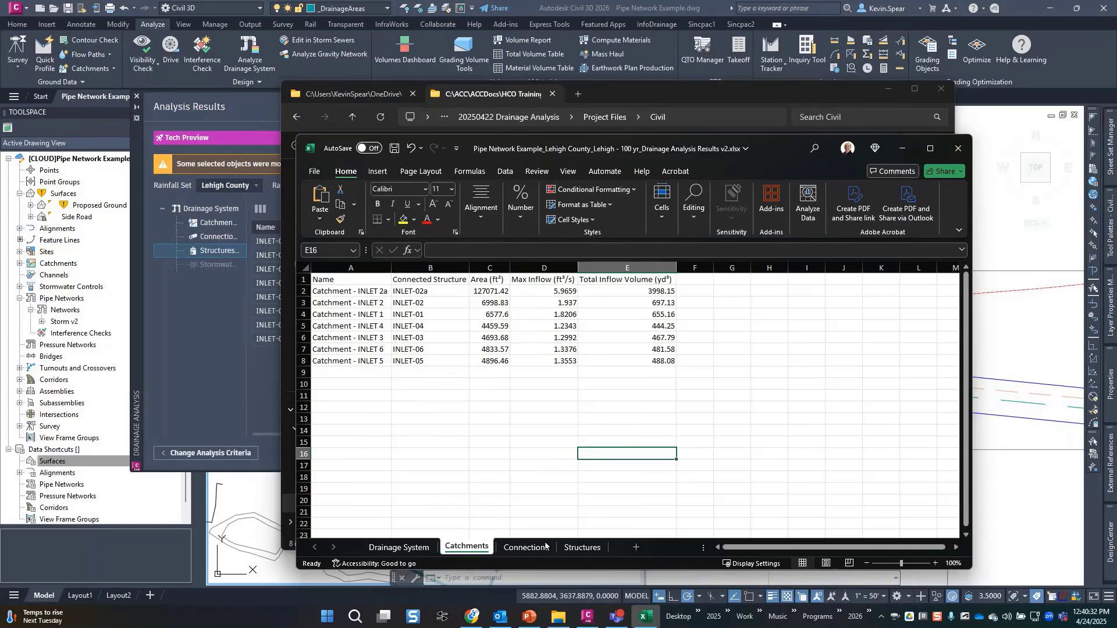
click(526, 548)
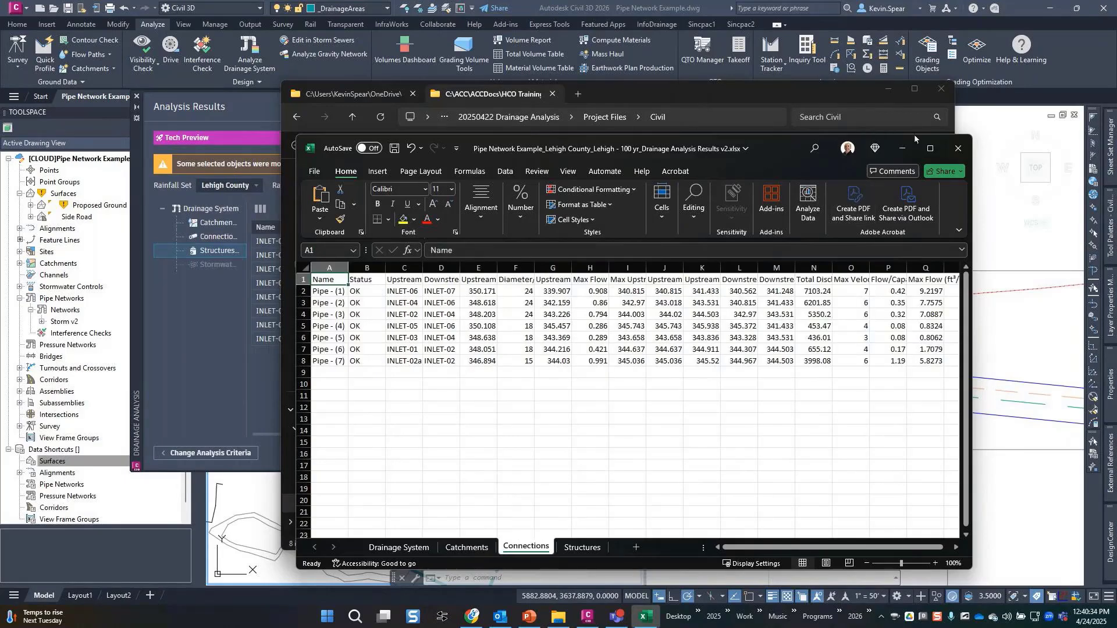
click(930, 149)
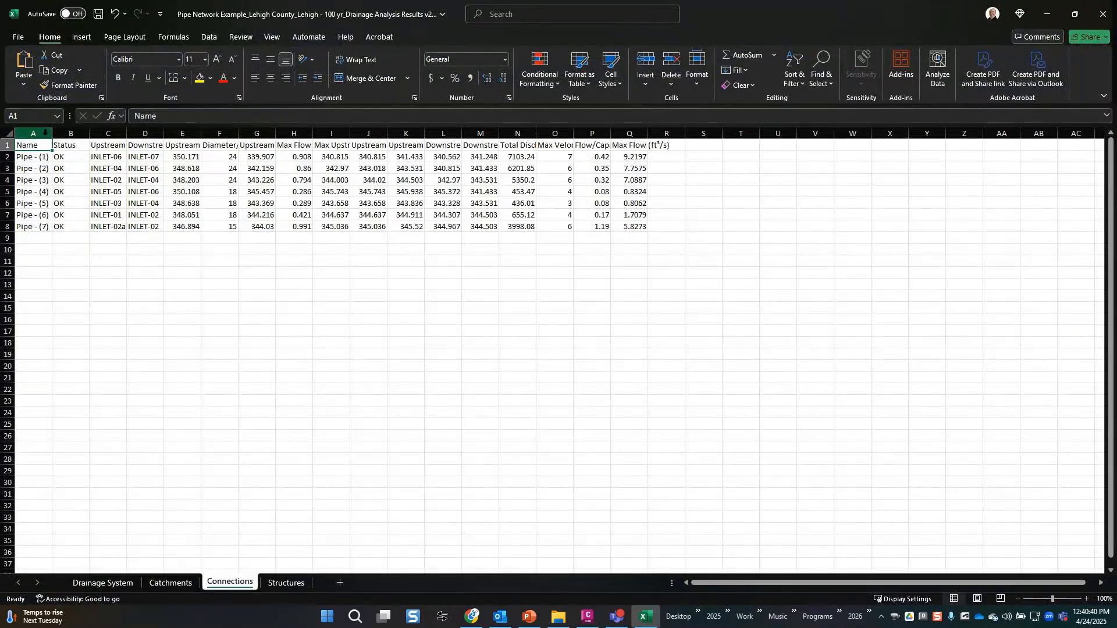
Autofit Connections columns A–Q to their content, then close the workbook.
drag(33, 133, 645, 133)
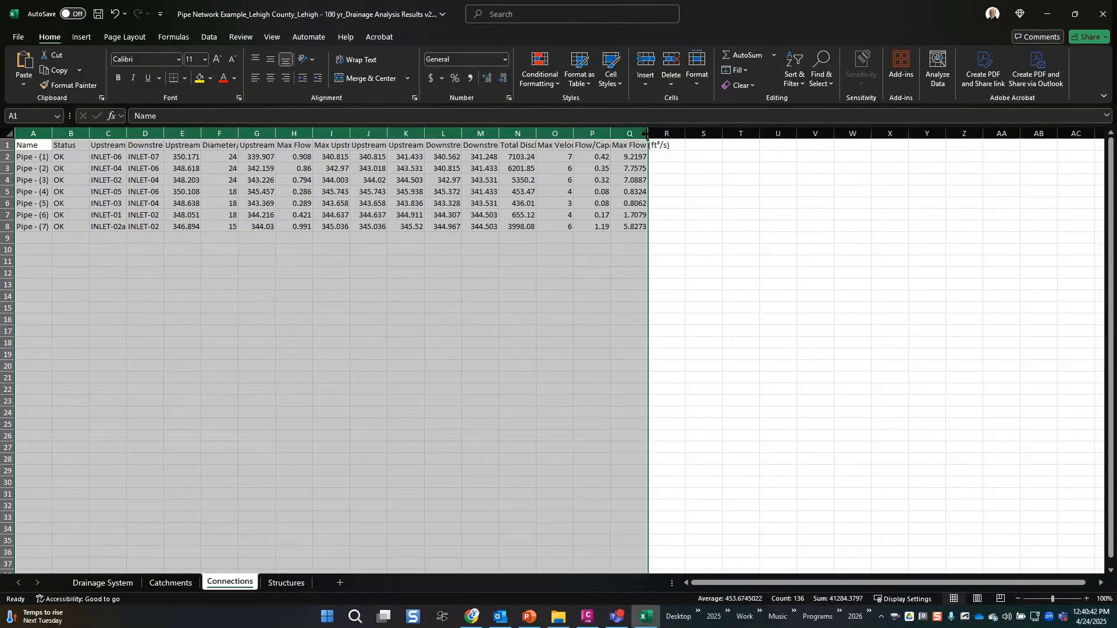
double_click(646, 133)
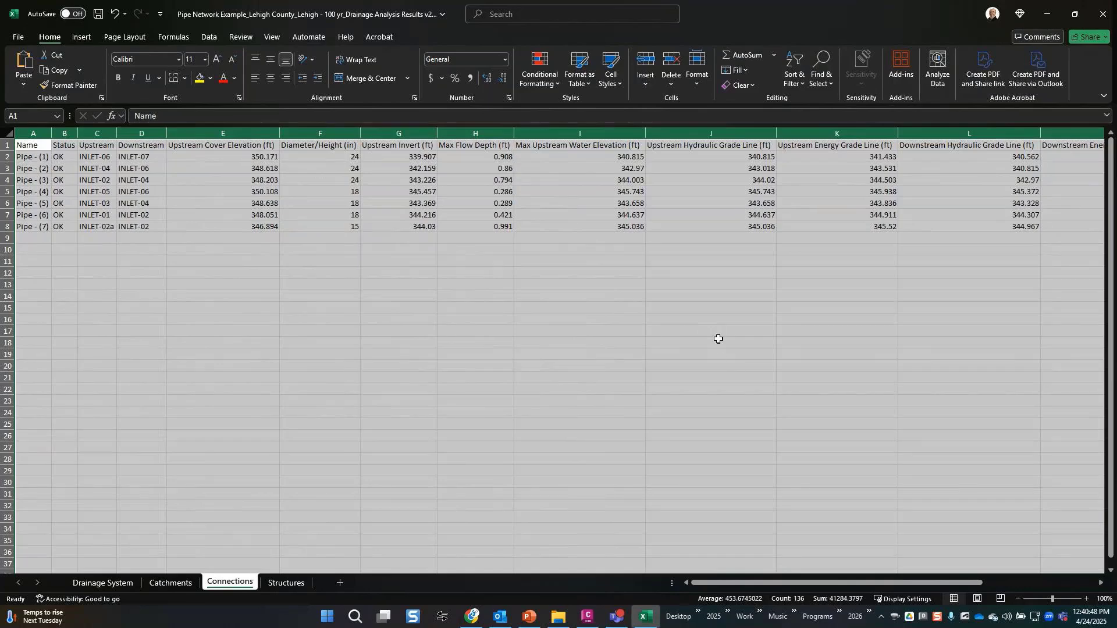
click(669, 424)
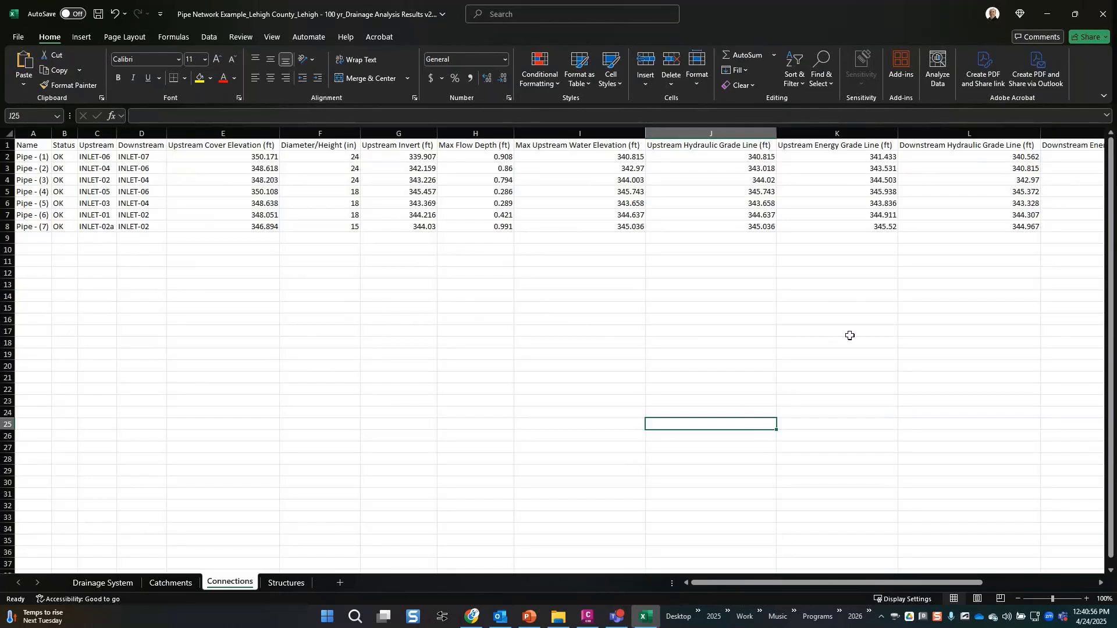
click(1100, 21)
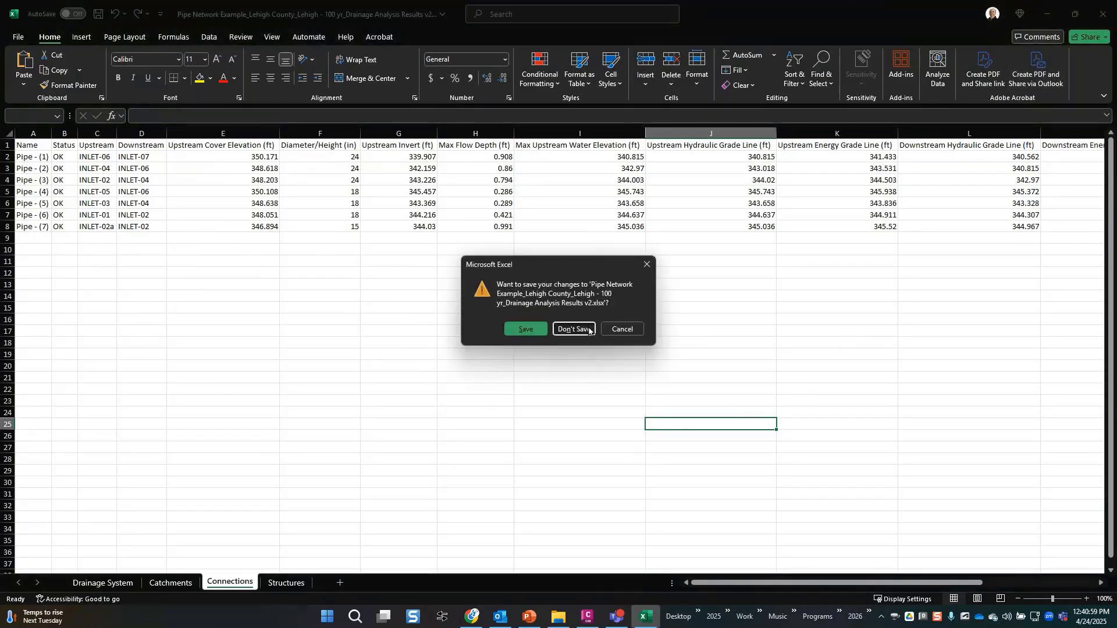
Discard the workbook changes, minimize File Explorer, and close the Analysis Results panel.
click(589, 330)
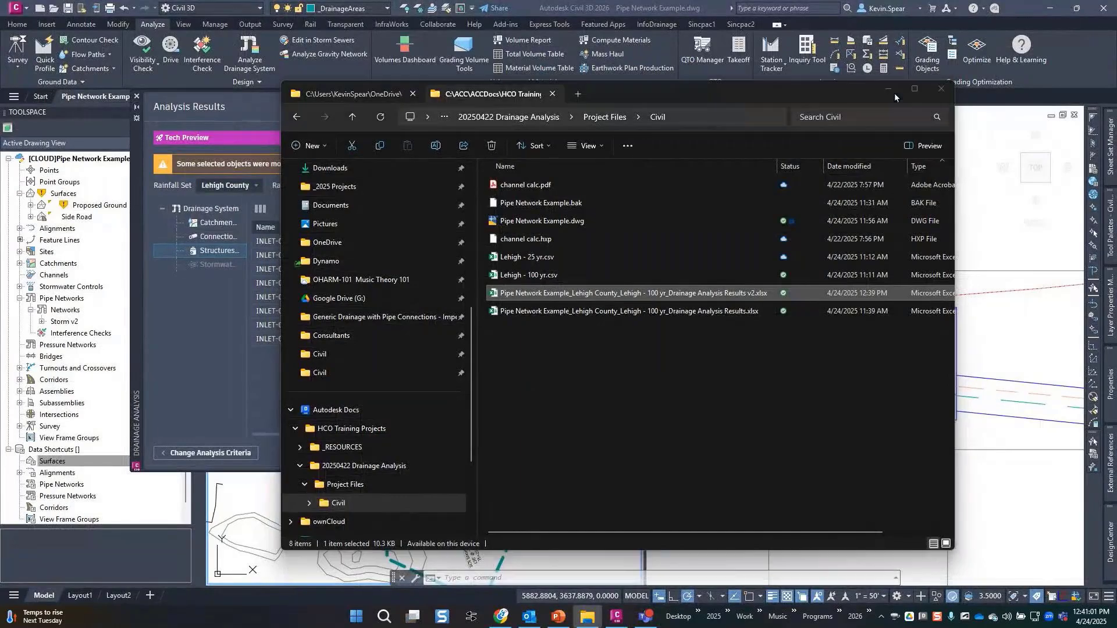
click(890, 91)
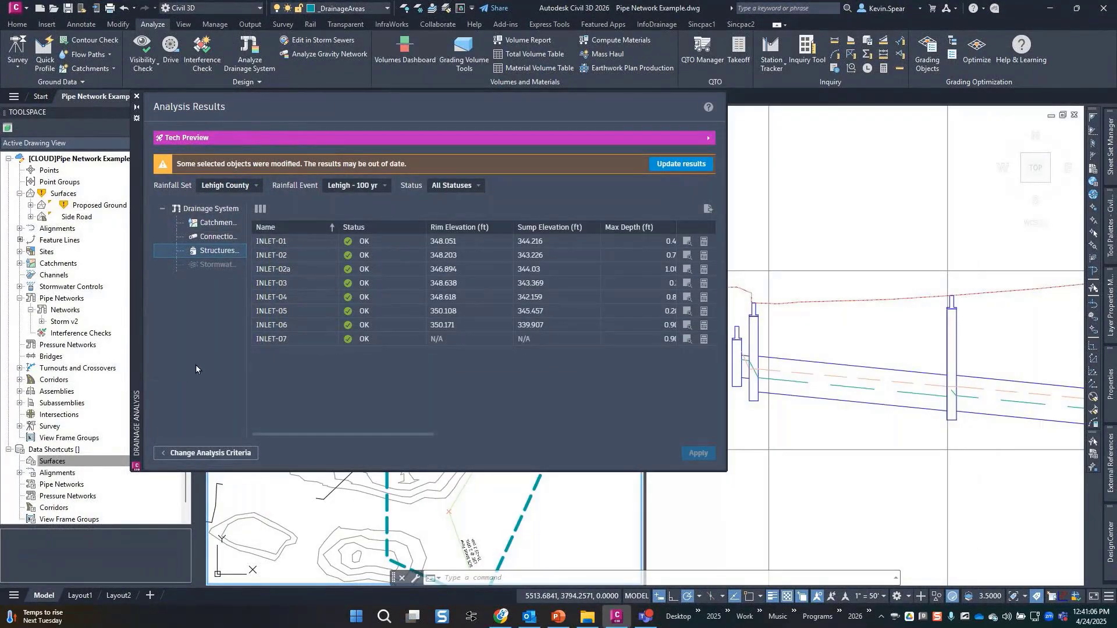
click(138, 97)
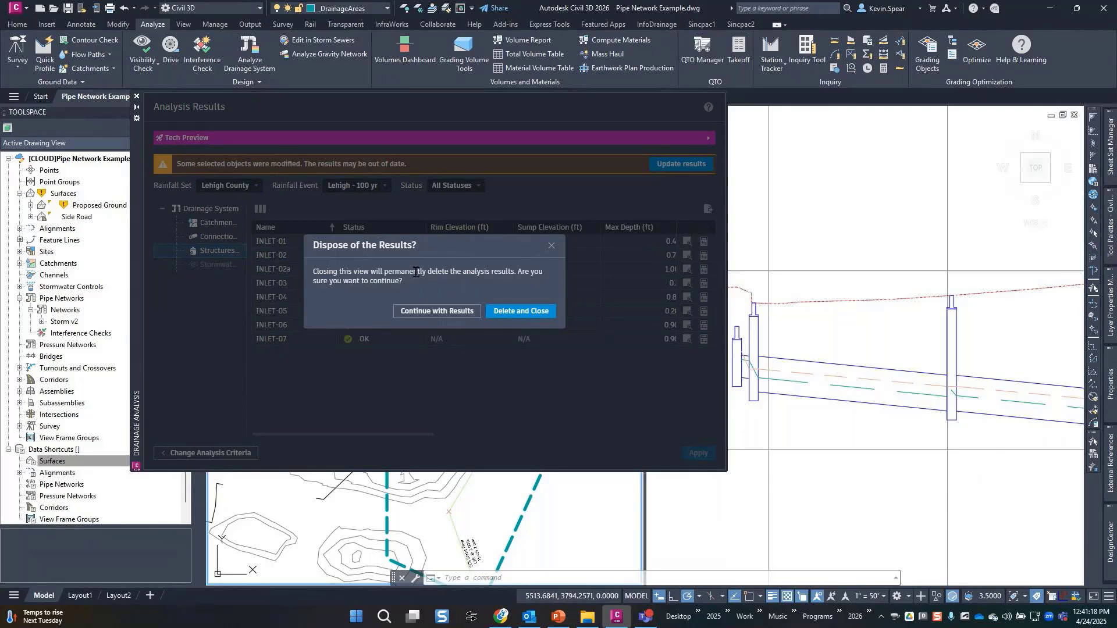
Delete the analysis results and expand Stormwater Controls in Prospector.
click(515, 311)
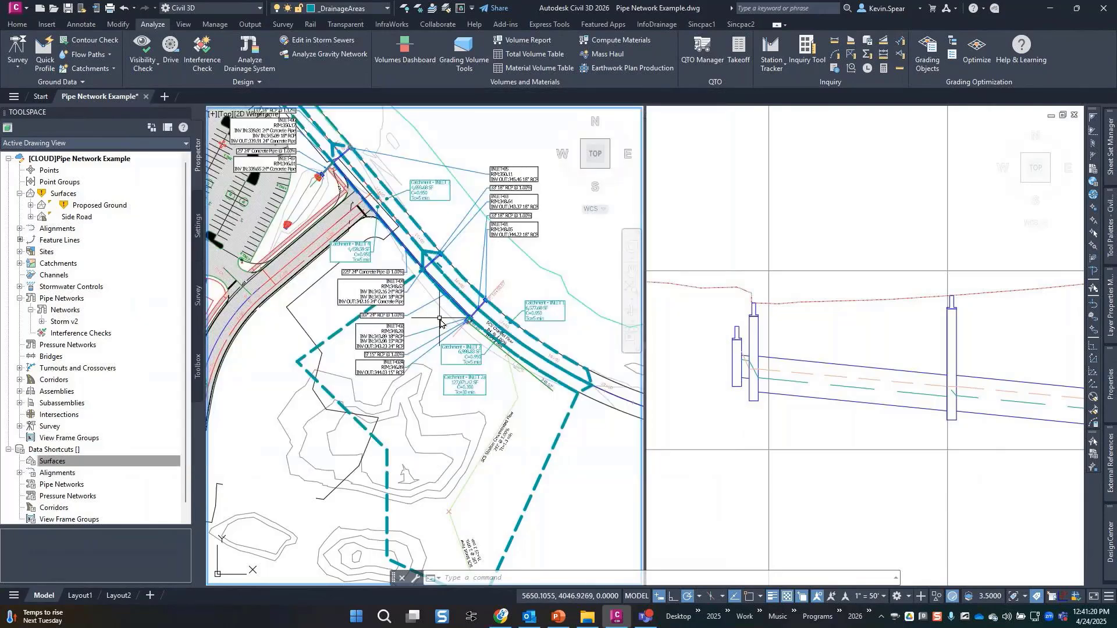
click(61, 300)
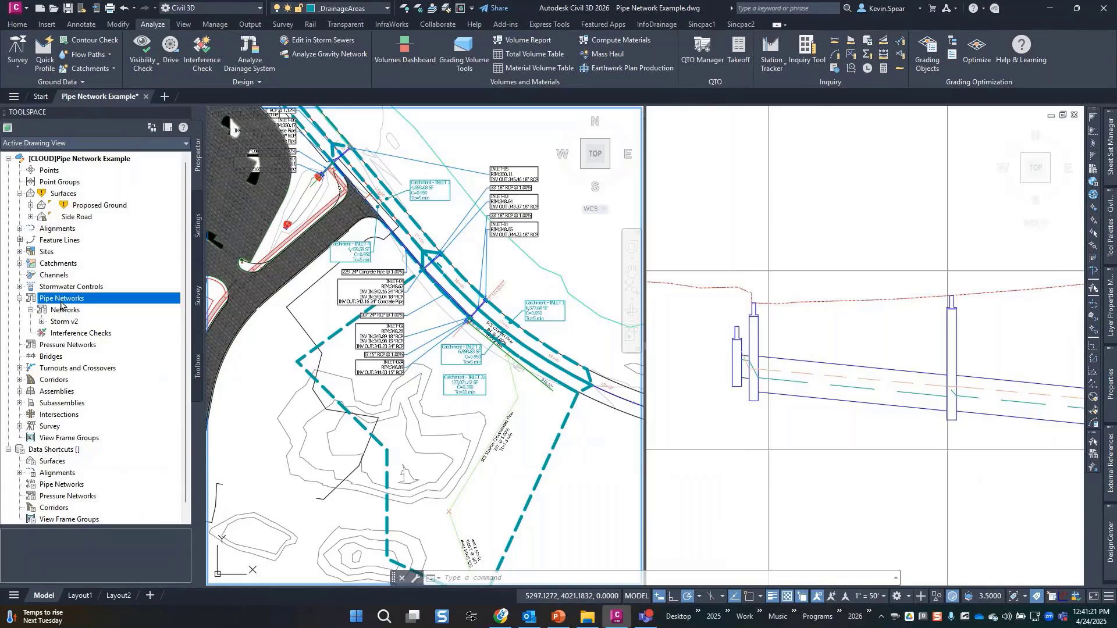
click(20, 287)
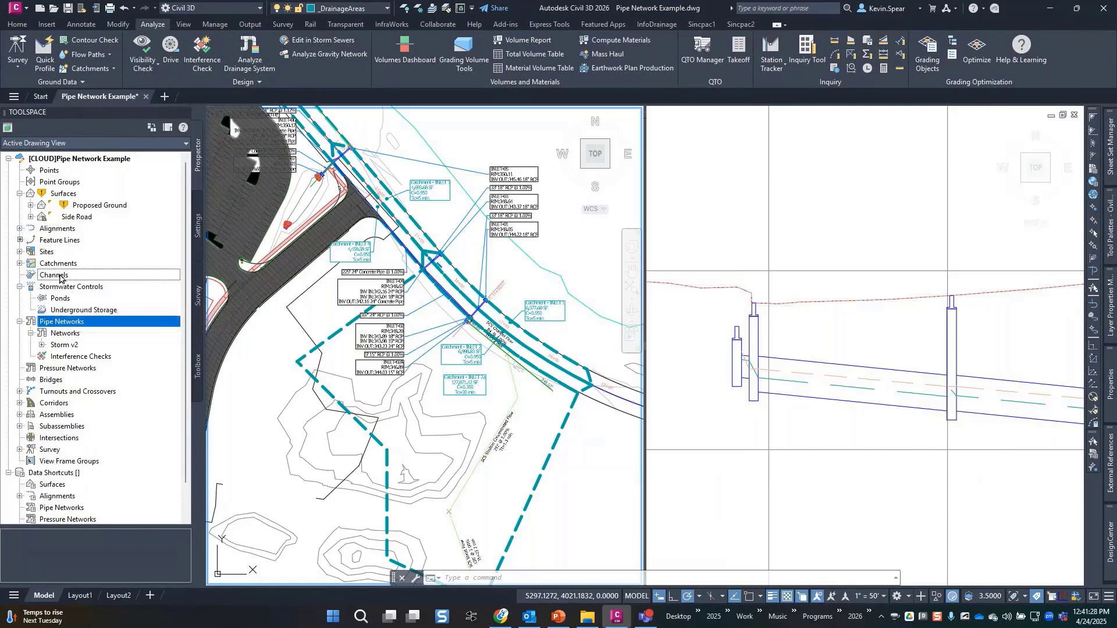
click(103, 275)
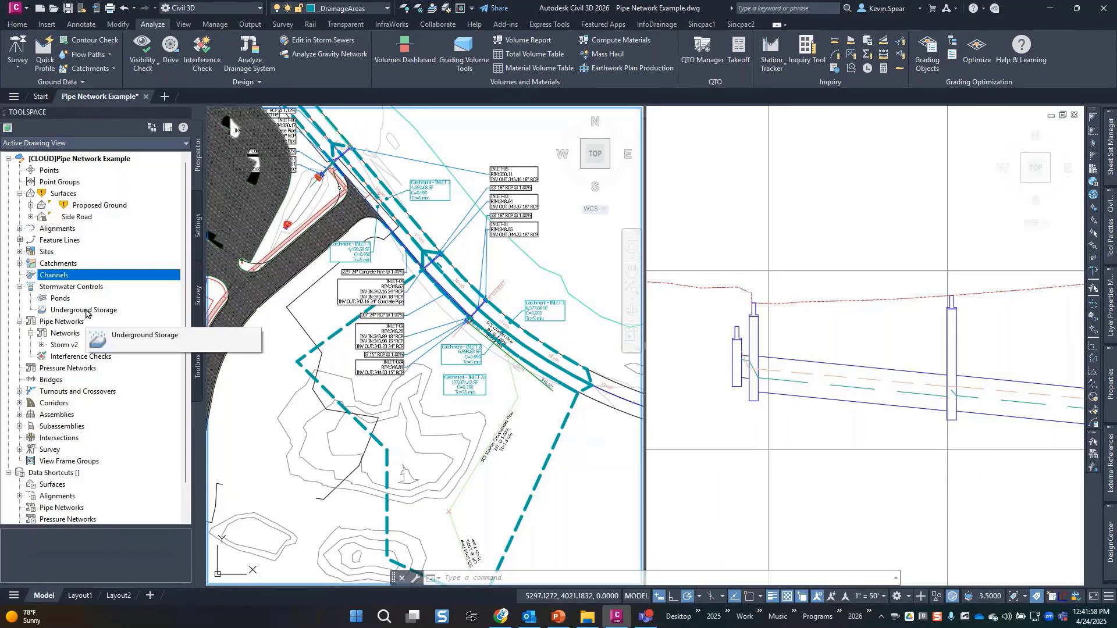
Review the Ponds collection's Create Pond option and the Home tab's Pond dropdown.
click(64, 303)
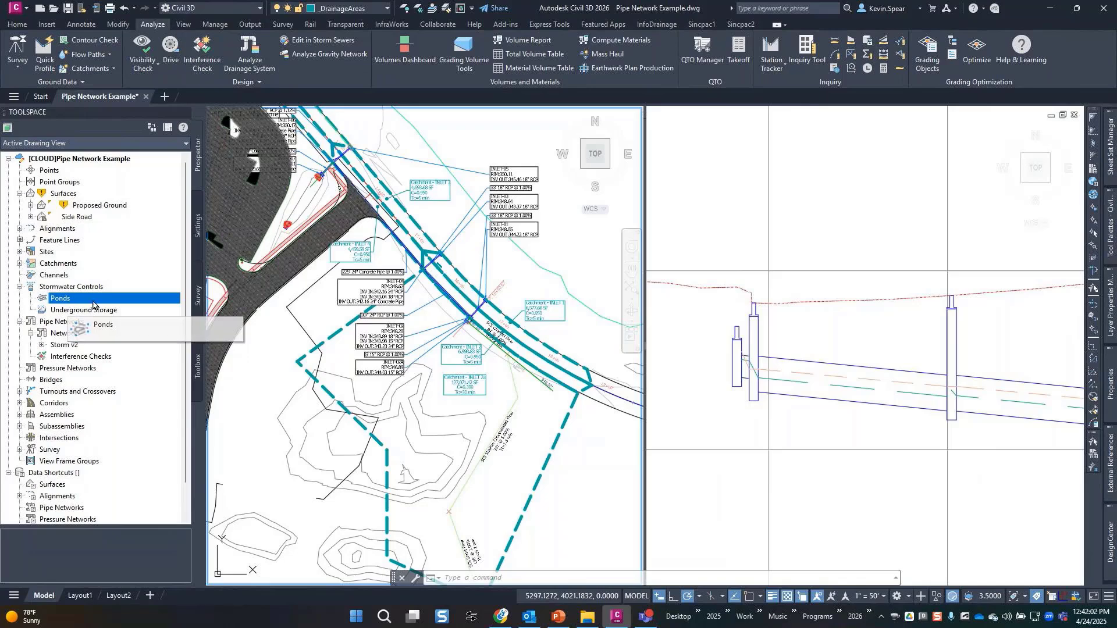
click(18, 25)
right_click(135, 300)
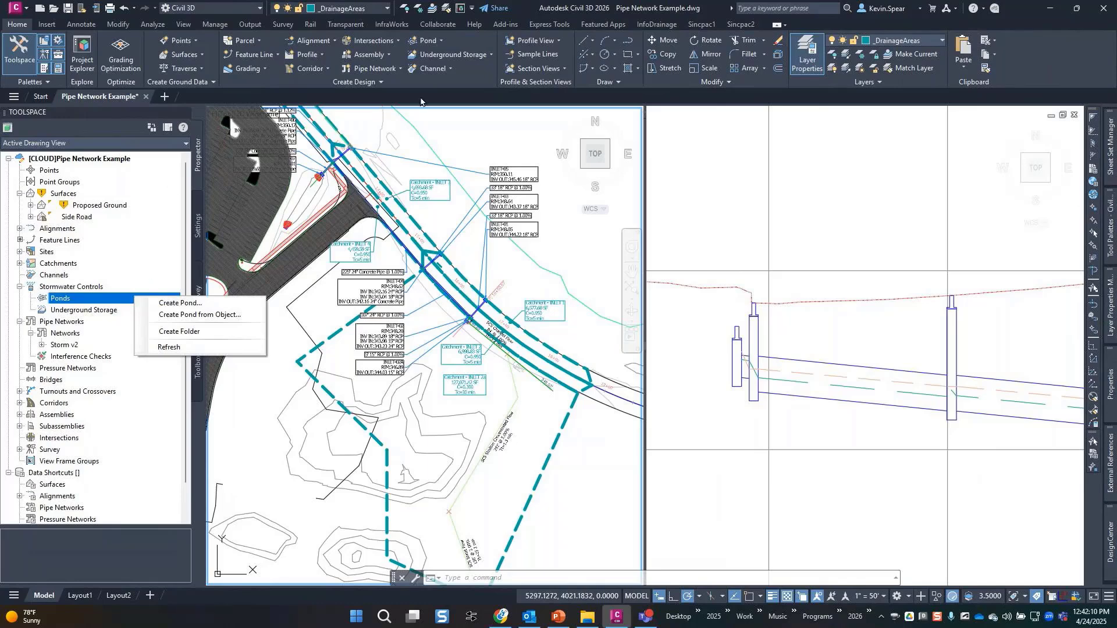
click(467, 71)
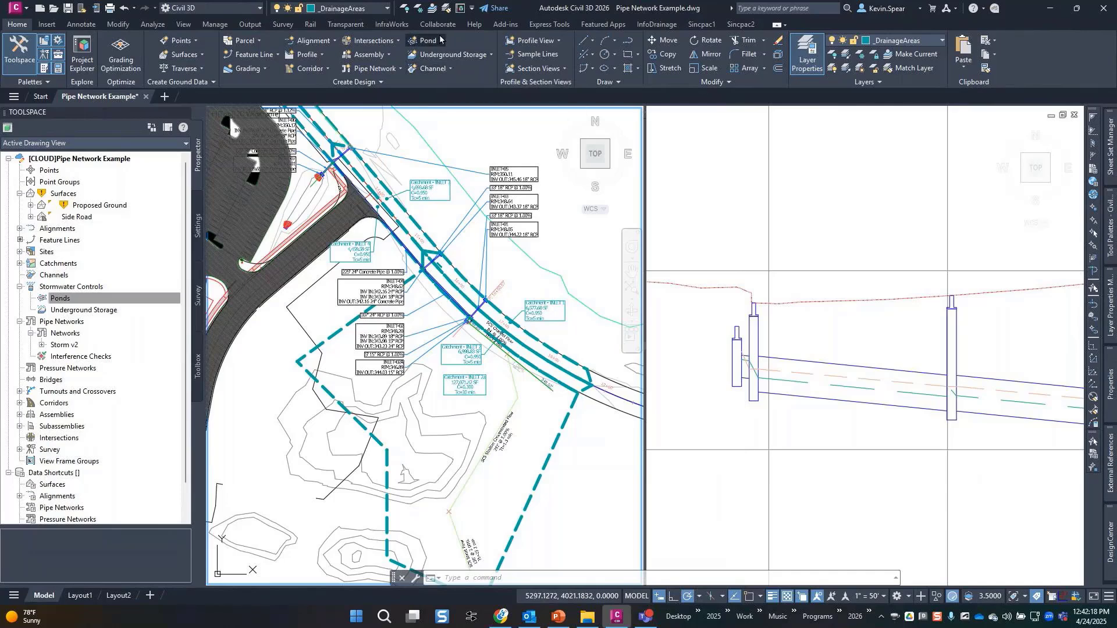
click(440, 40)
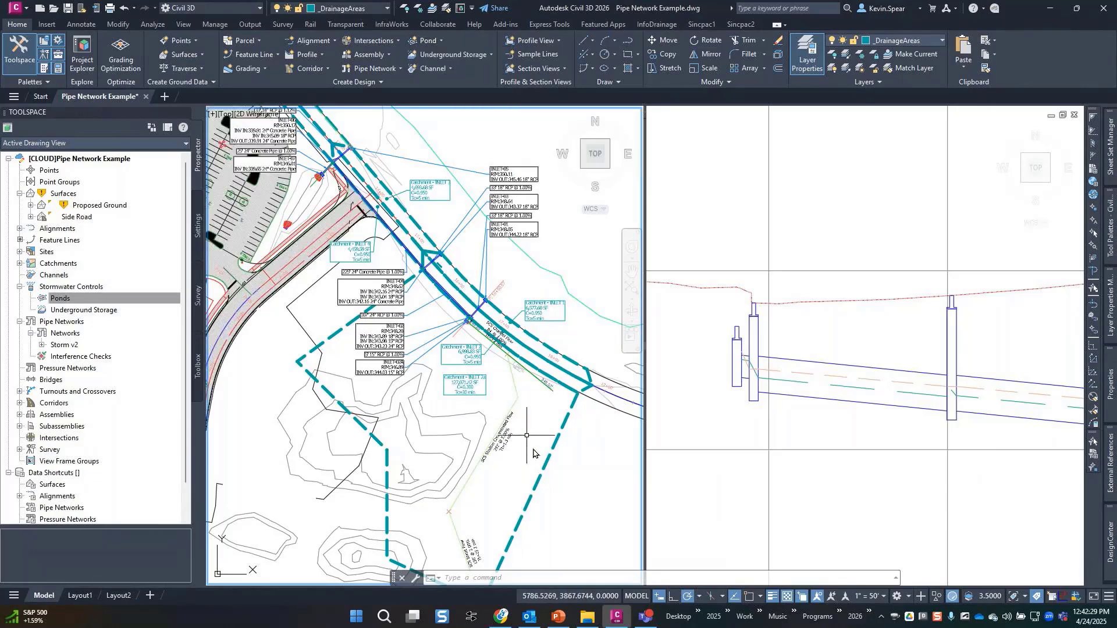
scroll(361, 386, up, 8)
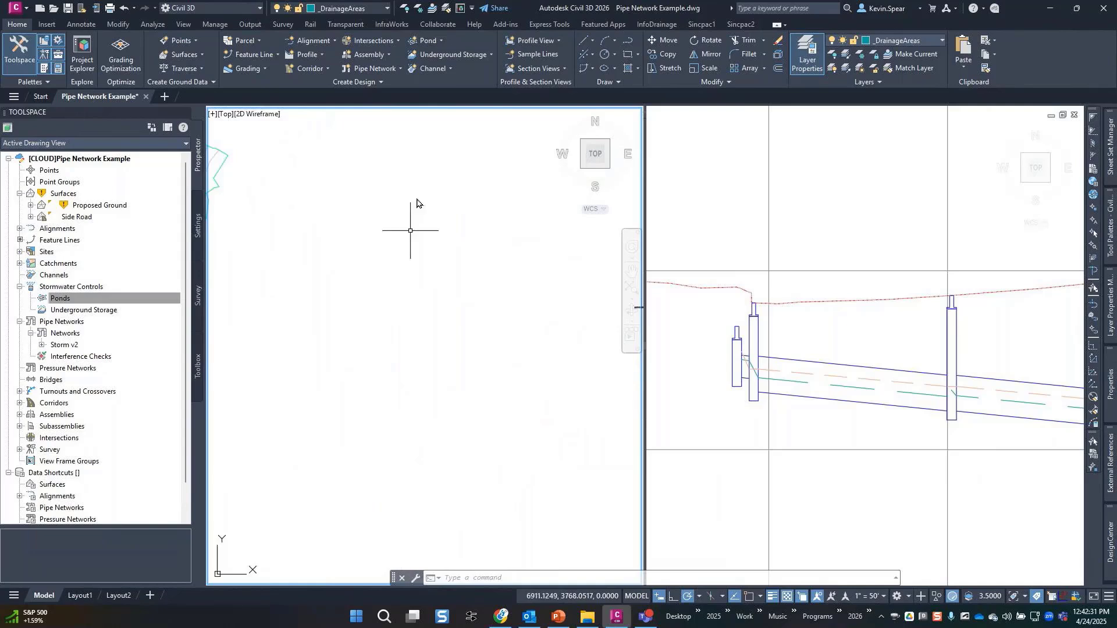
Start a new pond with 6.000' depth and a 105.000' starting top elevation.
click(430, 42)
click(444, 58)
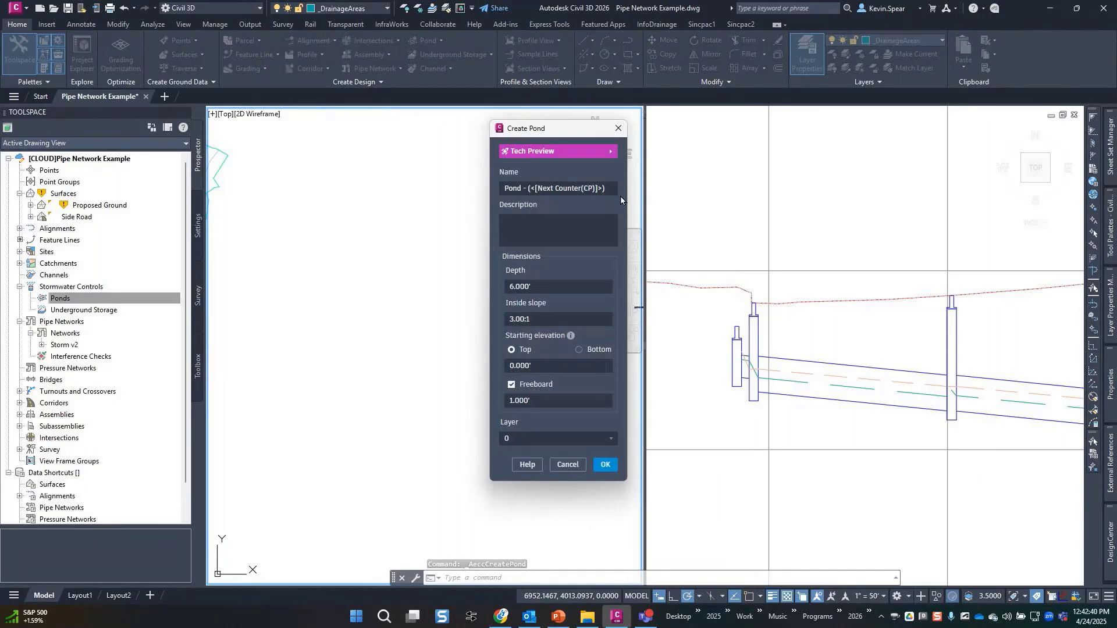
click(540, 187)
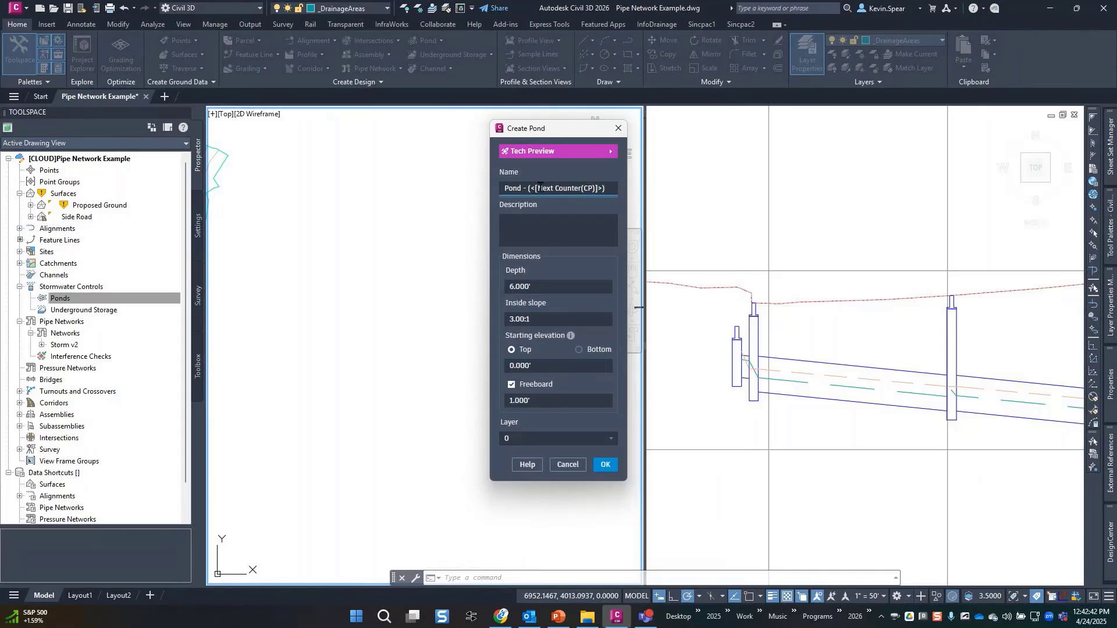
click(563, 285)
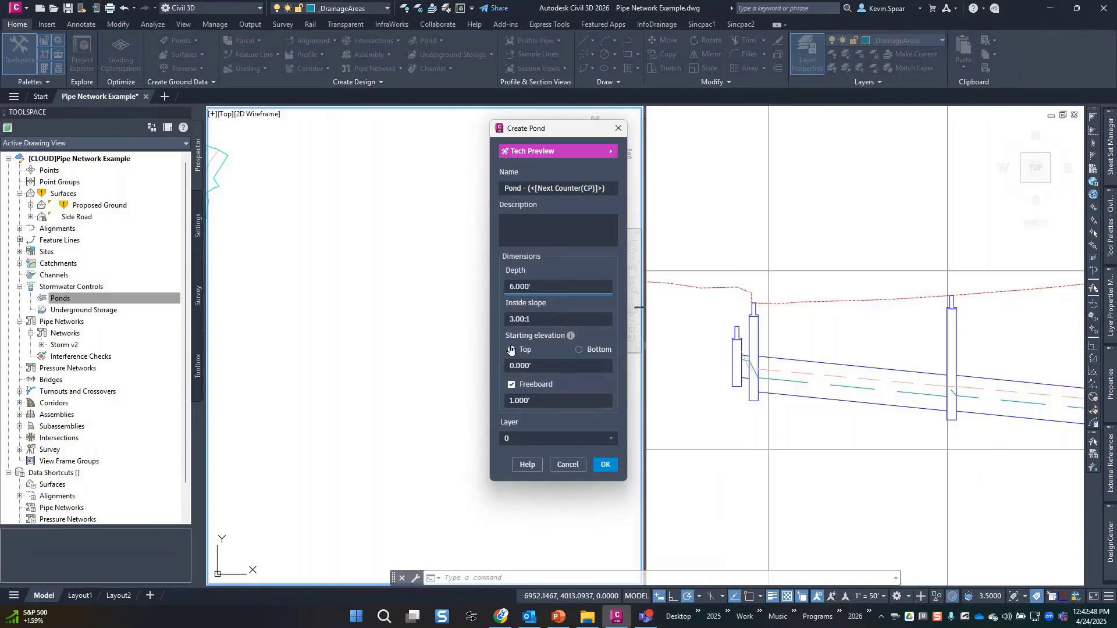
click(539, 366)
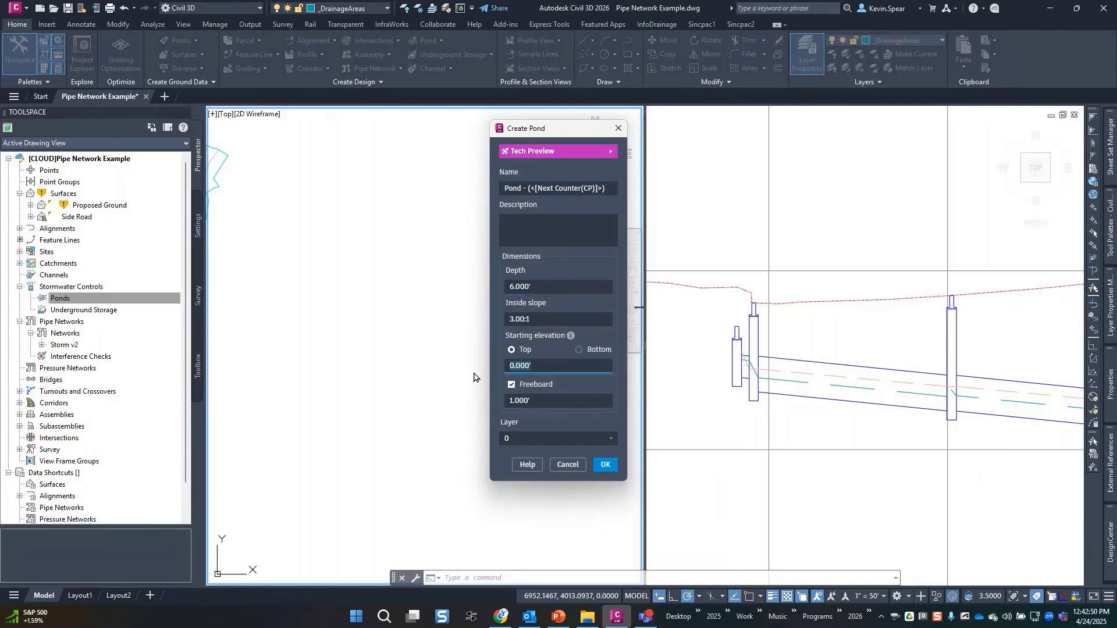
text(105)
key(Tab)
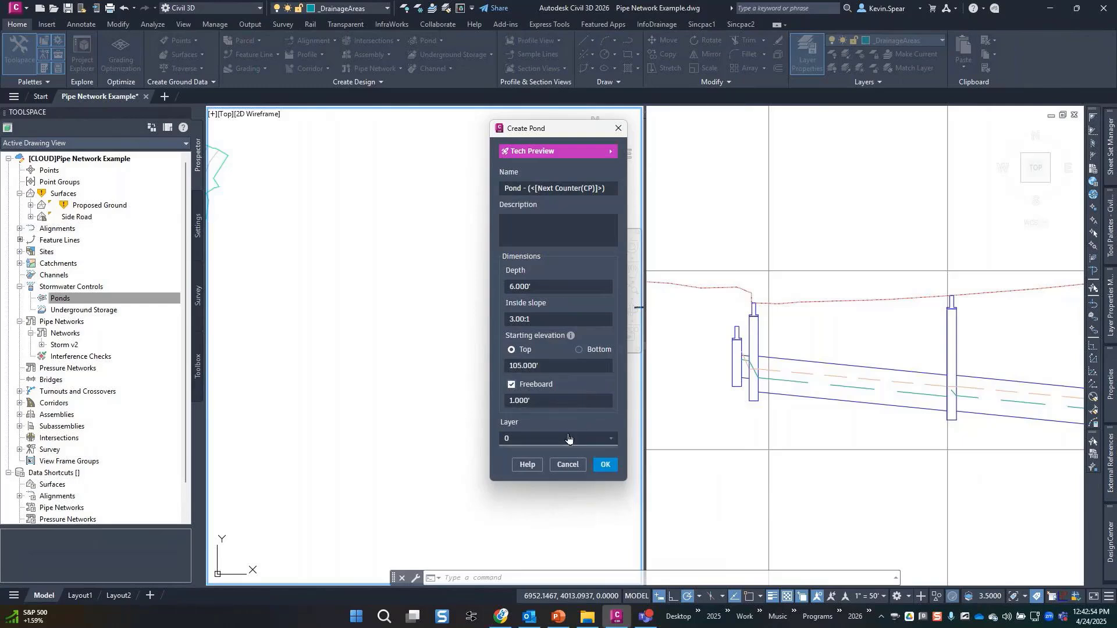
Accept the pond settings and sketch the first seven vertices of the pond outline.
click(605, 465)
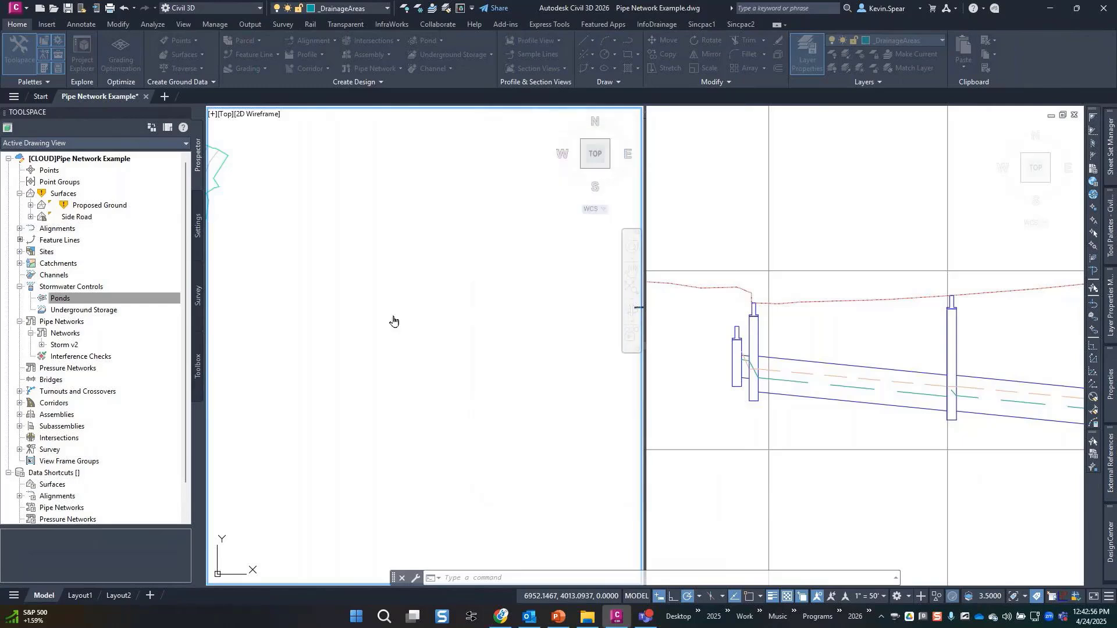
click(349, 335)
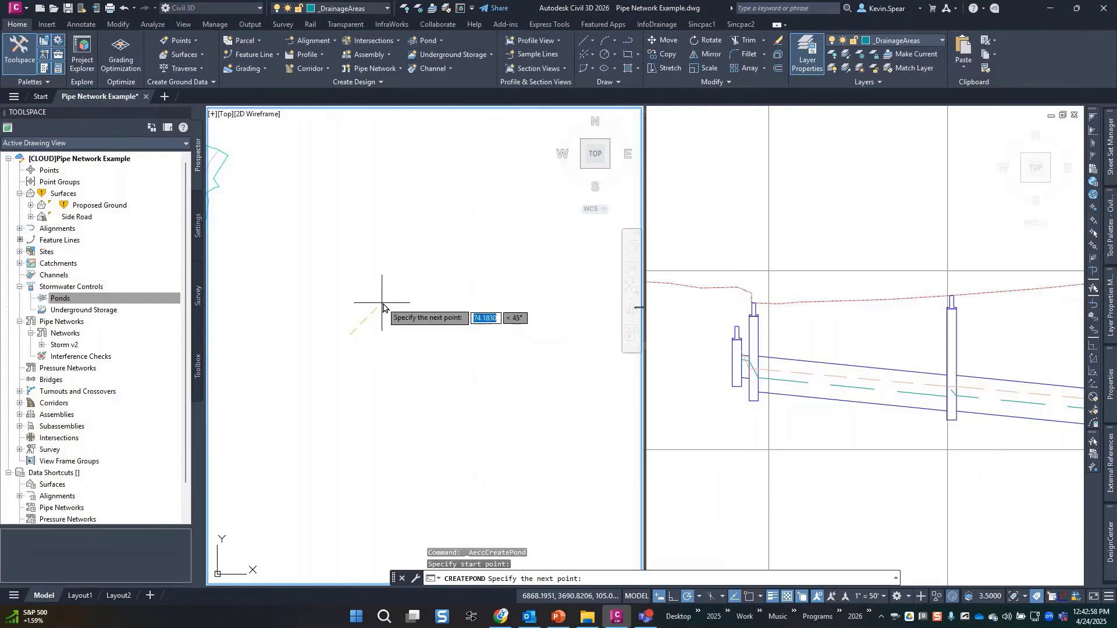
click(382, 302)
click(461, 310)
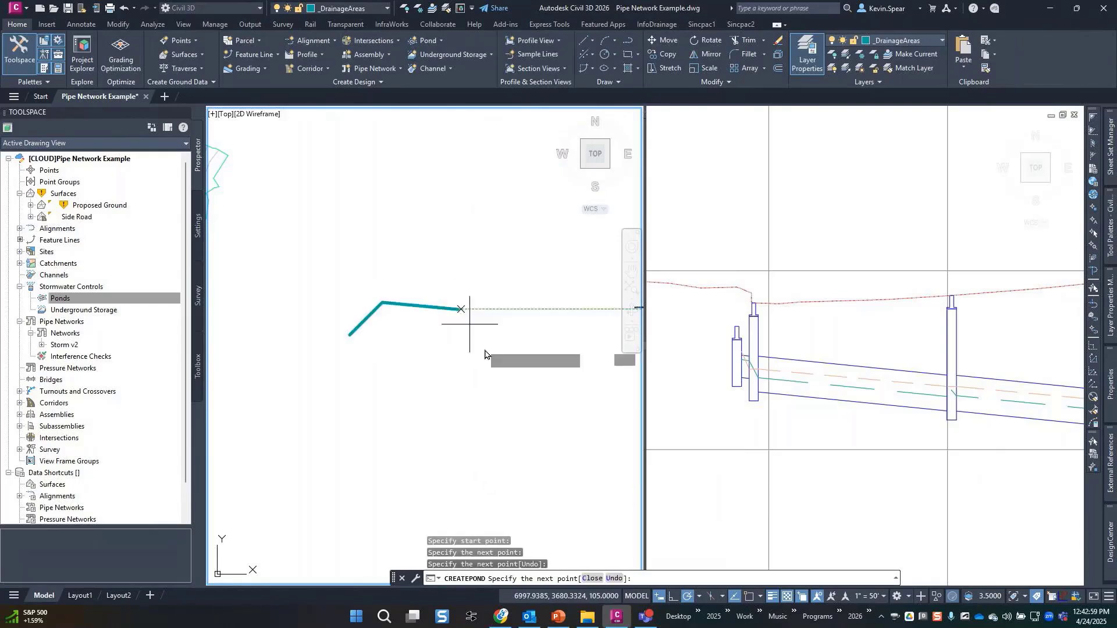
click(496, 377)
click(436, 422)
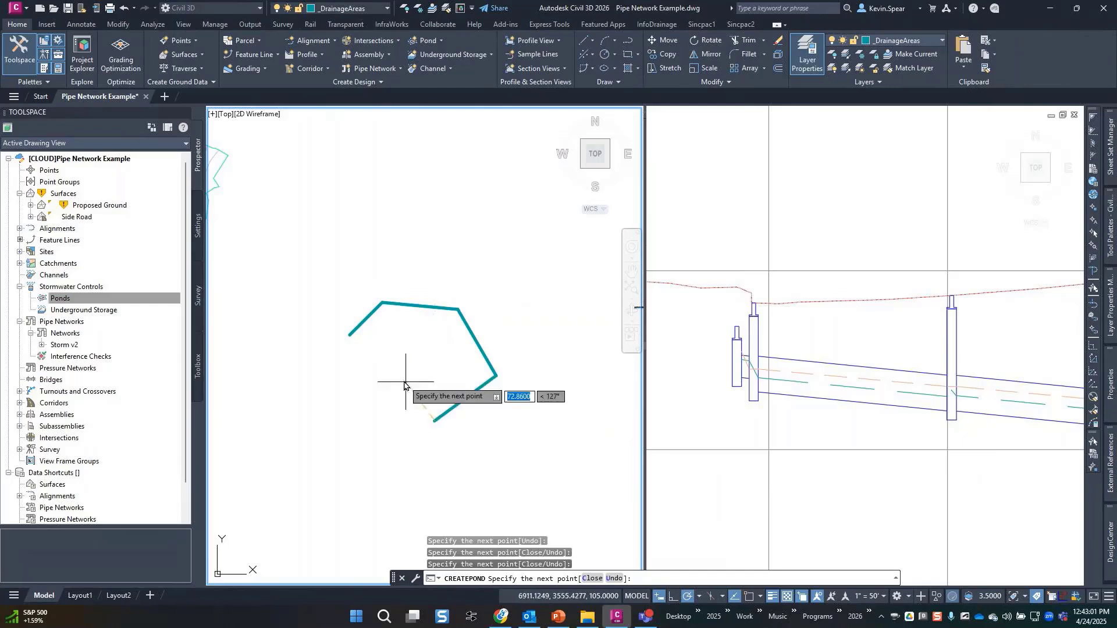
click(400, 375)
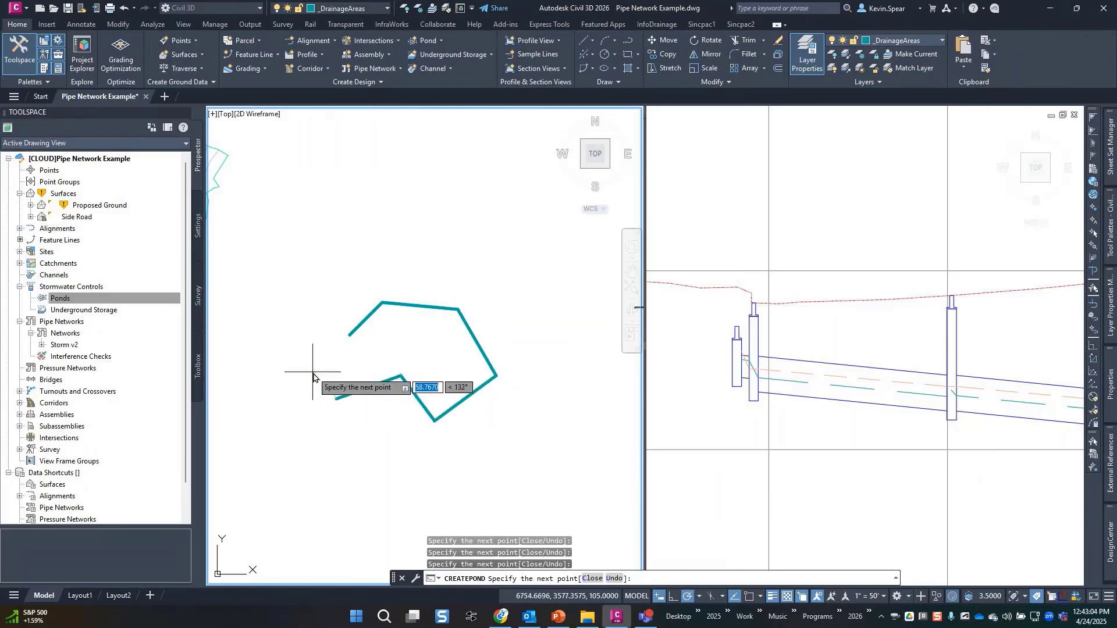
click(337, 401)
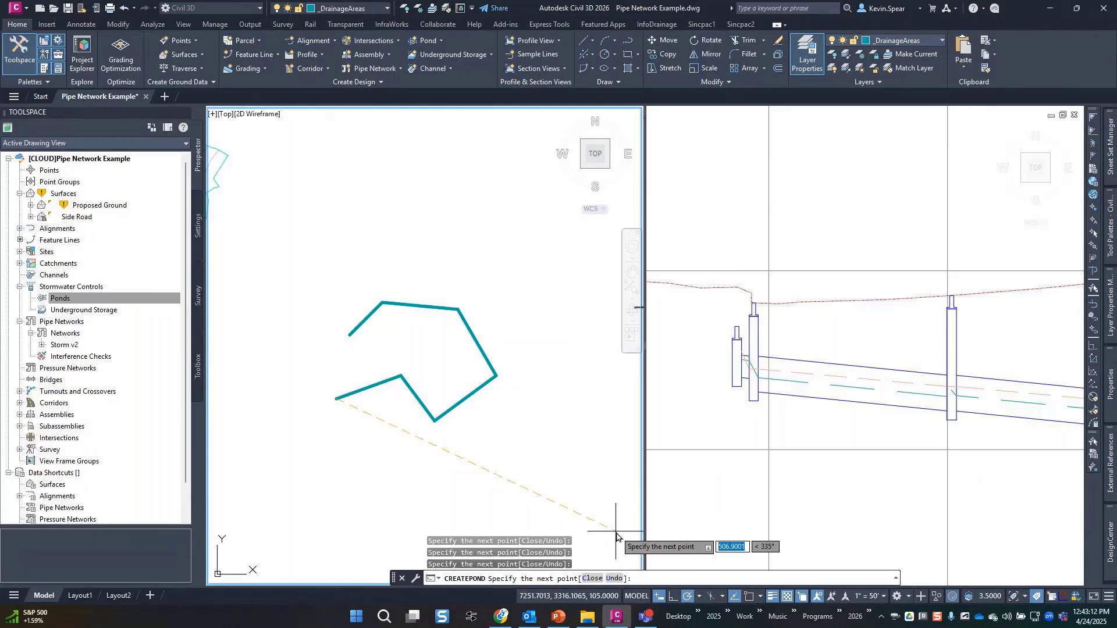
Undo the misplaced vertex, place the last two, close the outline with CL, and select the pond.
text(u)
key(Return)
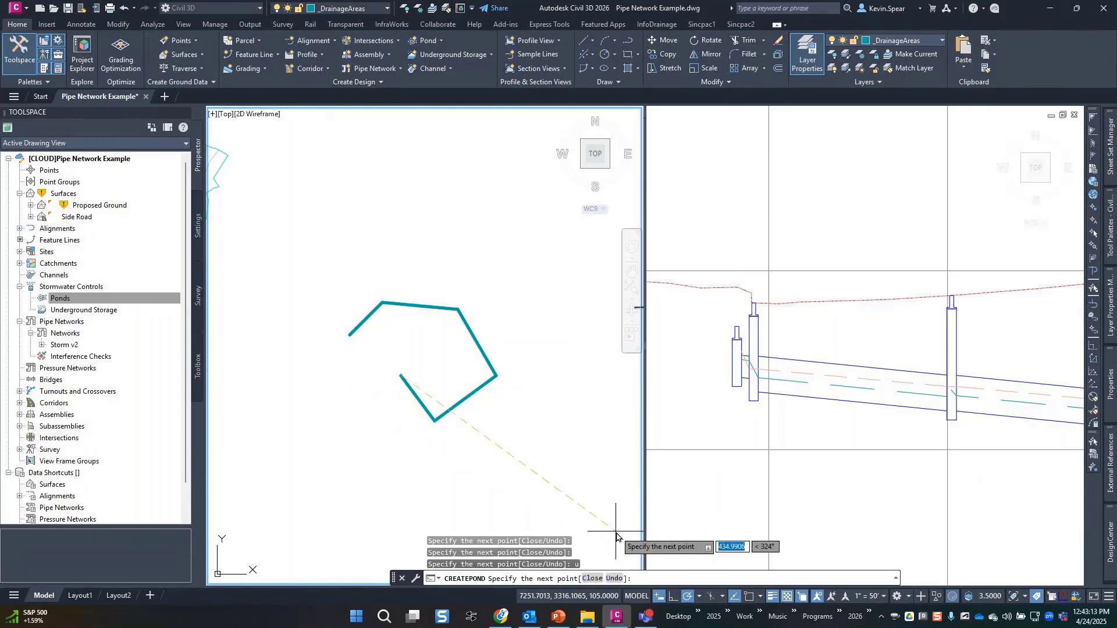
click(374, 385)
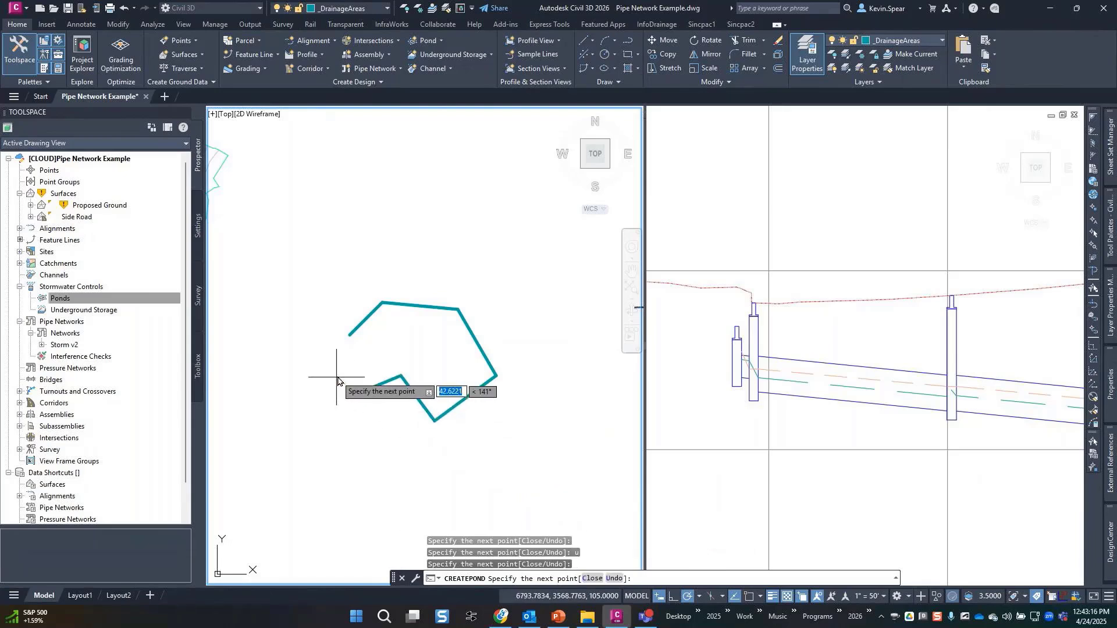
click(339, 372)
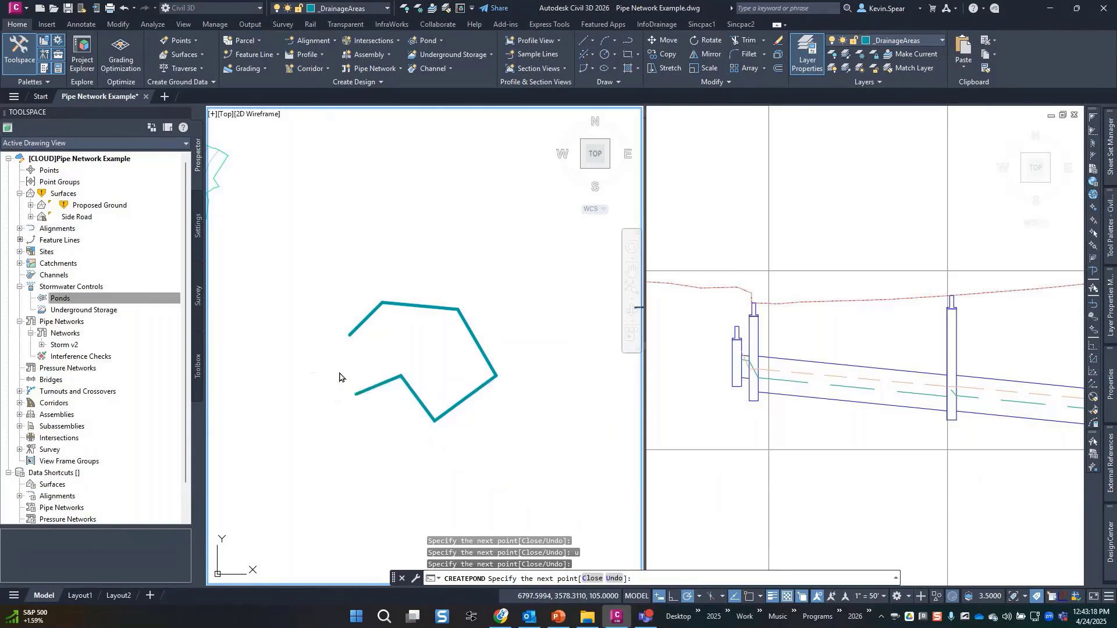
text(cl)
key(Return)
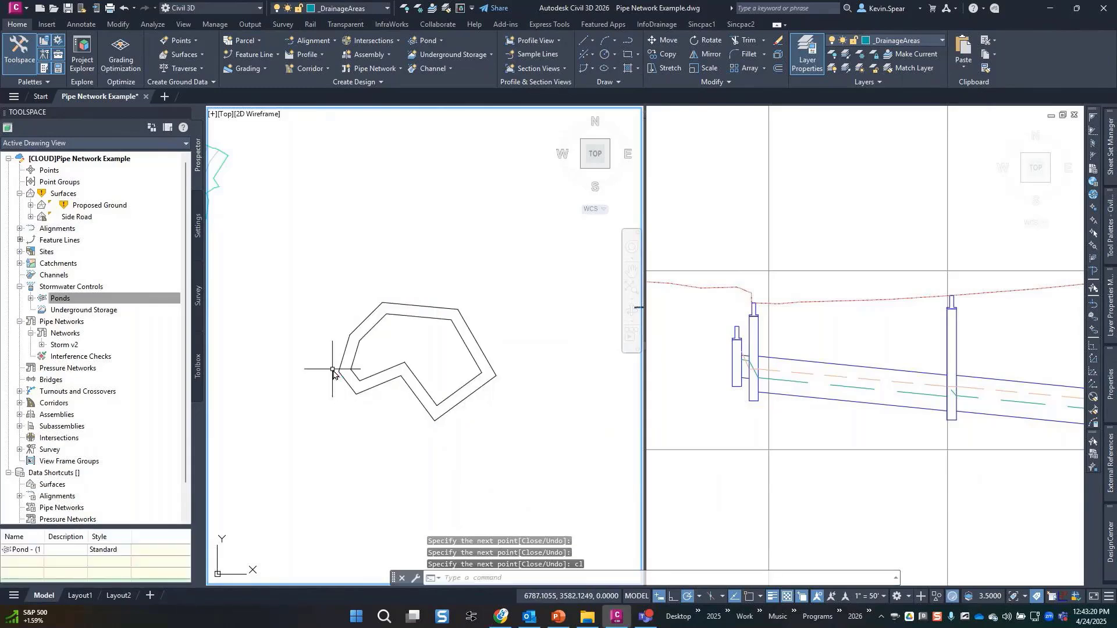
click(390, 379)
click(363, 429)
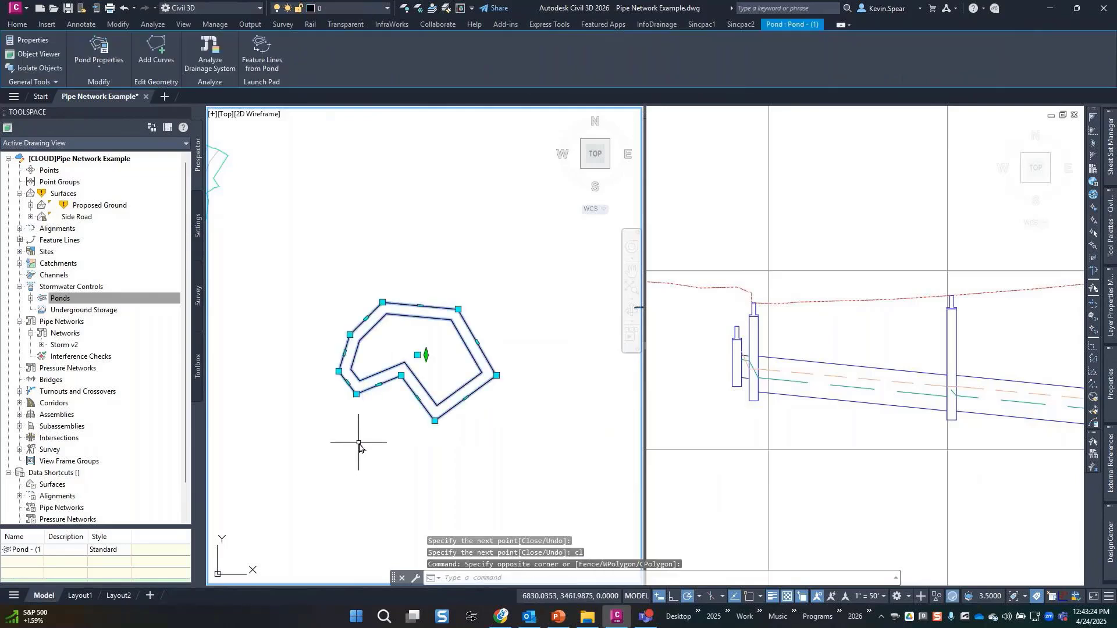
Orbit the right viewport to show Pond - (1)'s sloped sides in 3D, then reselect it in plan.
click(825, 250)
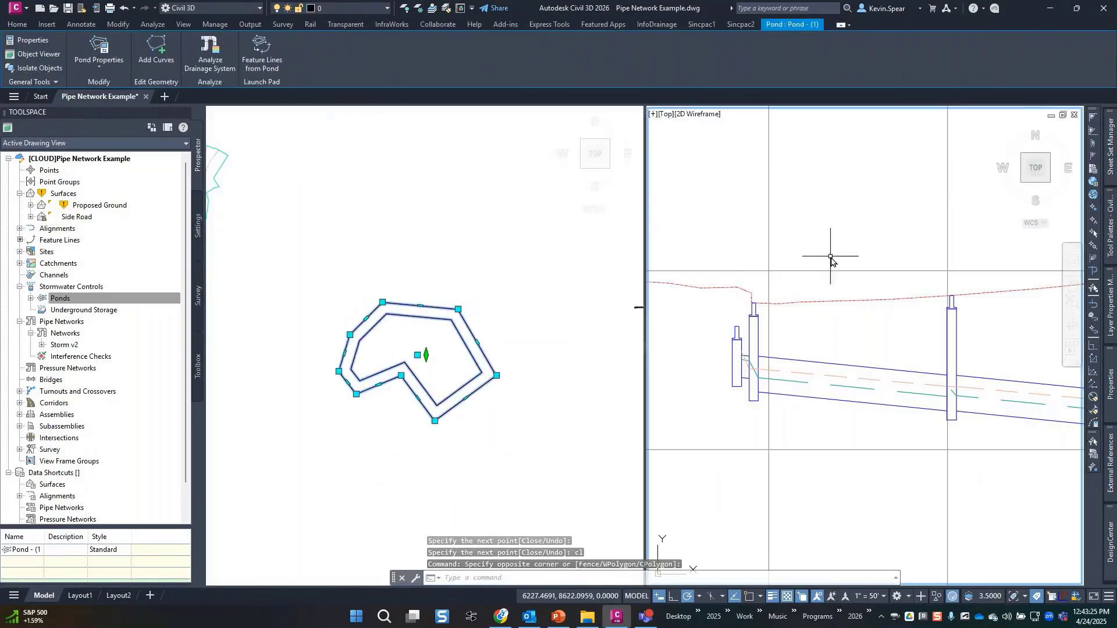
scroll(832, 261, down, 2)
scroll(835, 269, down, 12)
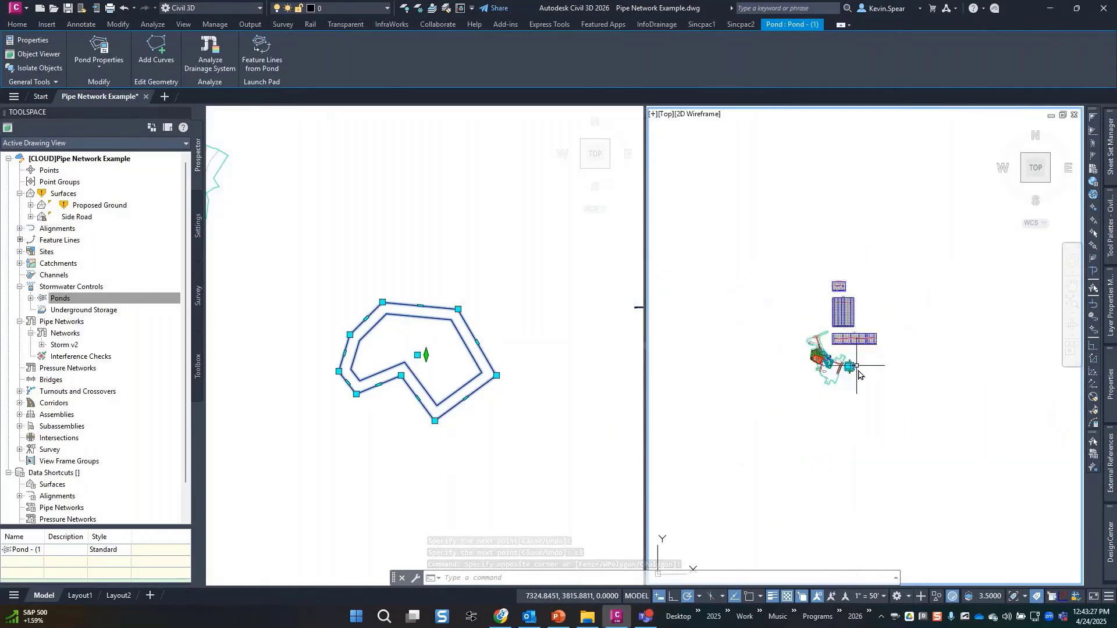
scroll(856, 375, up, 8)
middle_drag(756, 391, 804, 351)
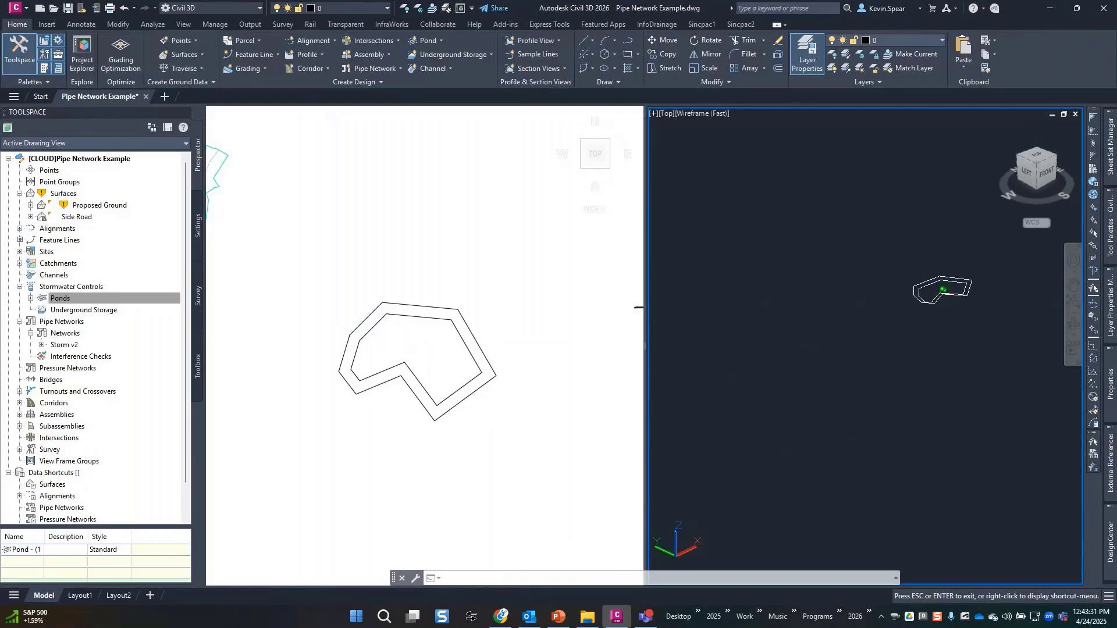
scroll(963, 286, up, 8)
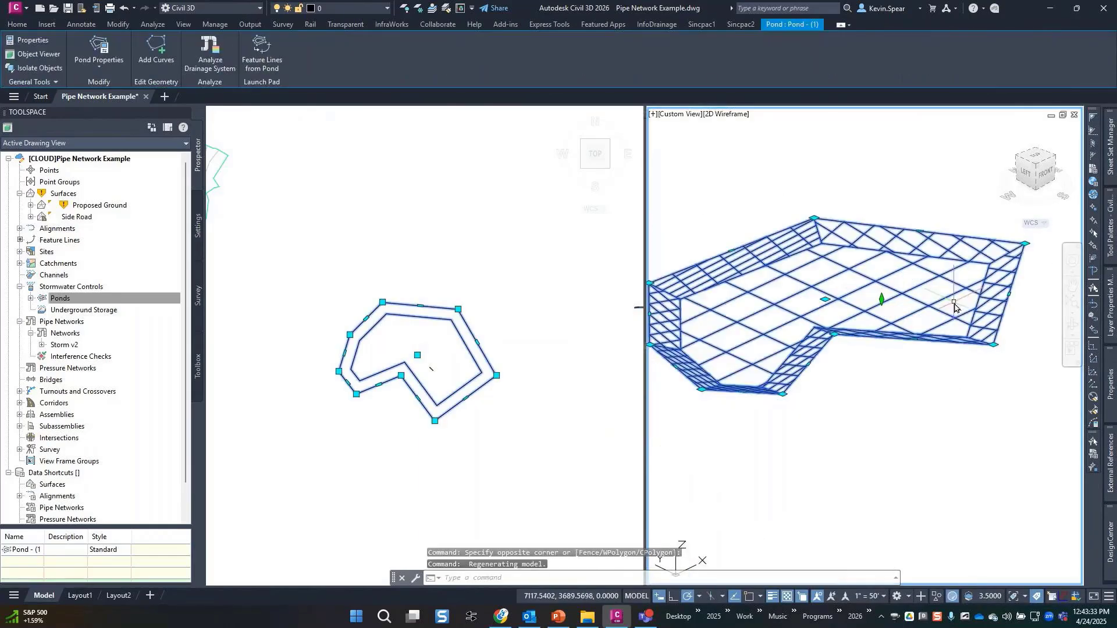
scroll(923, 382, down, 3)
middle_drag(891, 424, 892, 431)
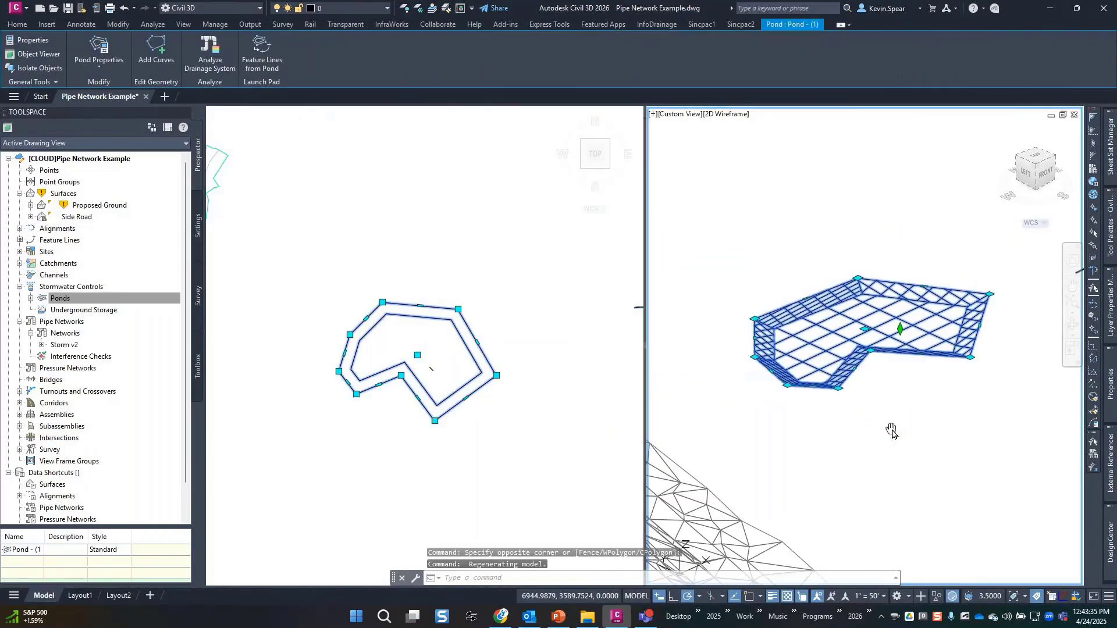
key(Escape)
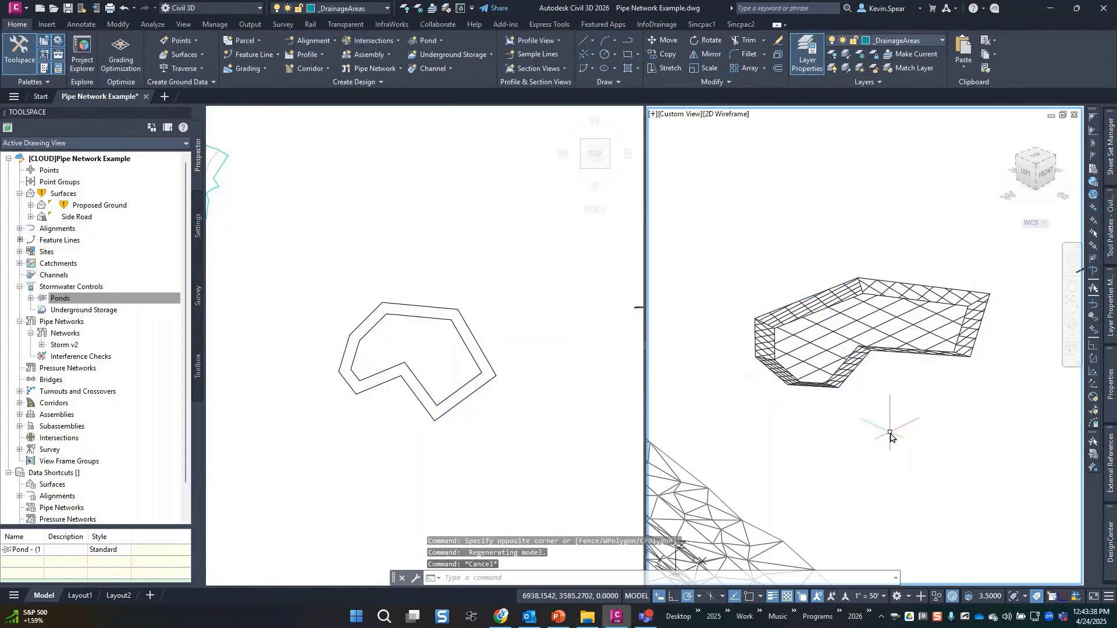
click(449, 439)
click(460, 407)
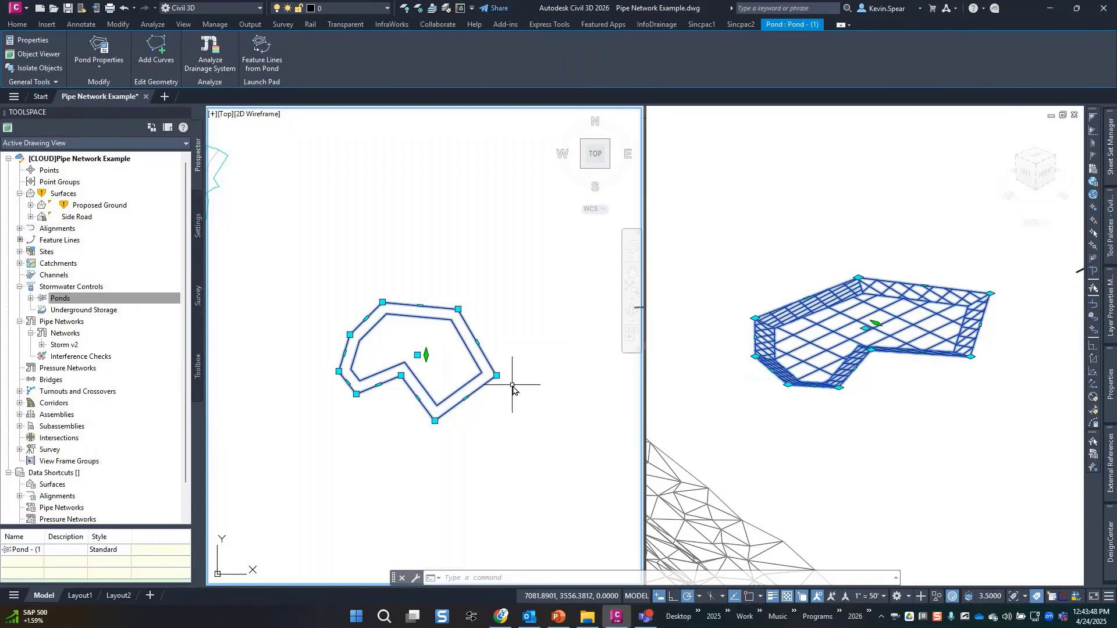
Move Pond - (1) farther north with its Location grip, cancelling an elevation grip edit.
click(417, 356)
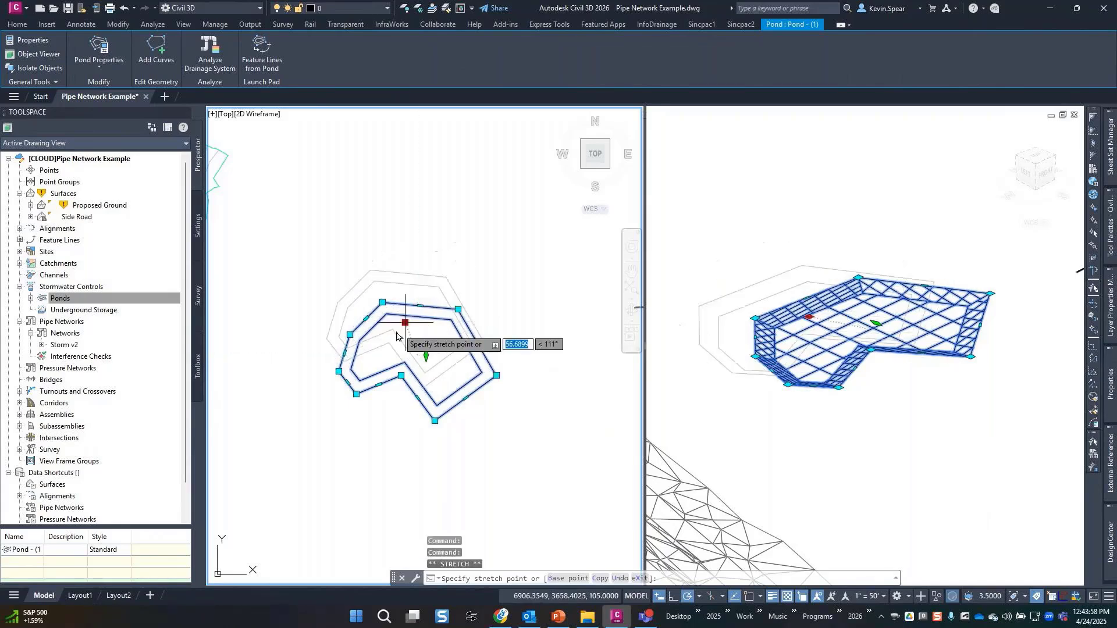
click(417, 283)
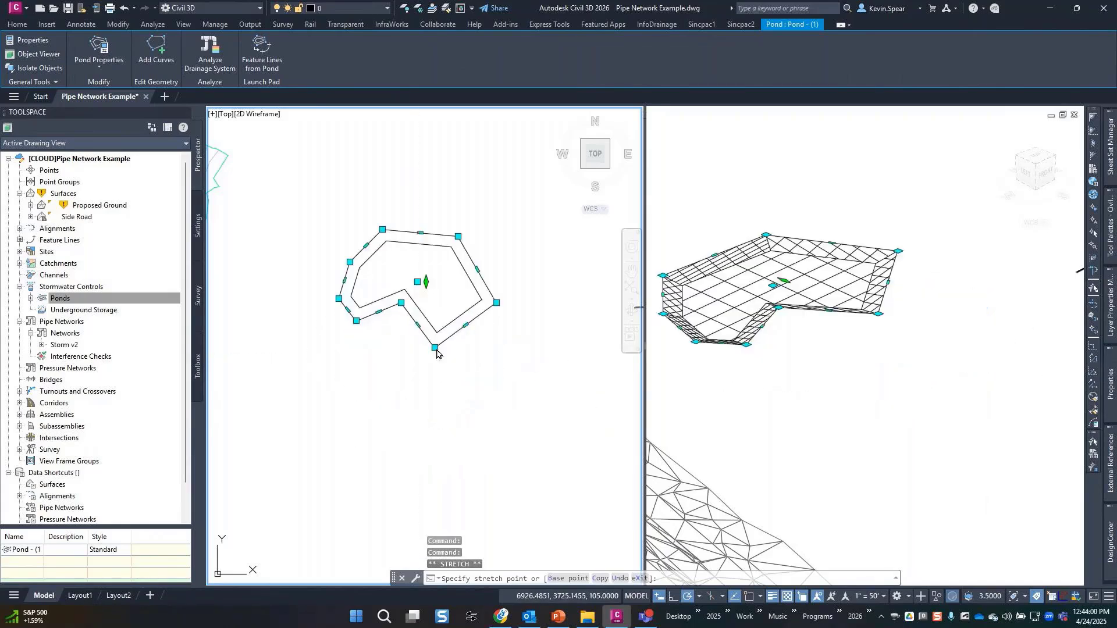
click(427, 283)
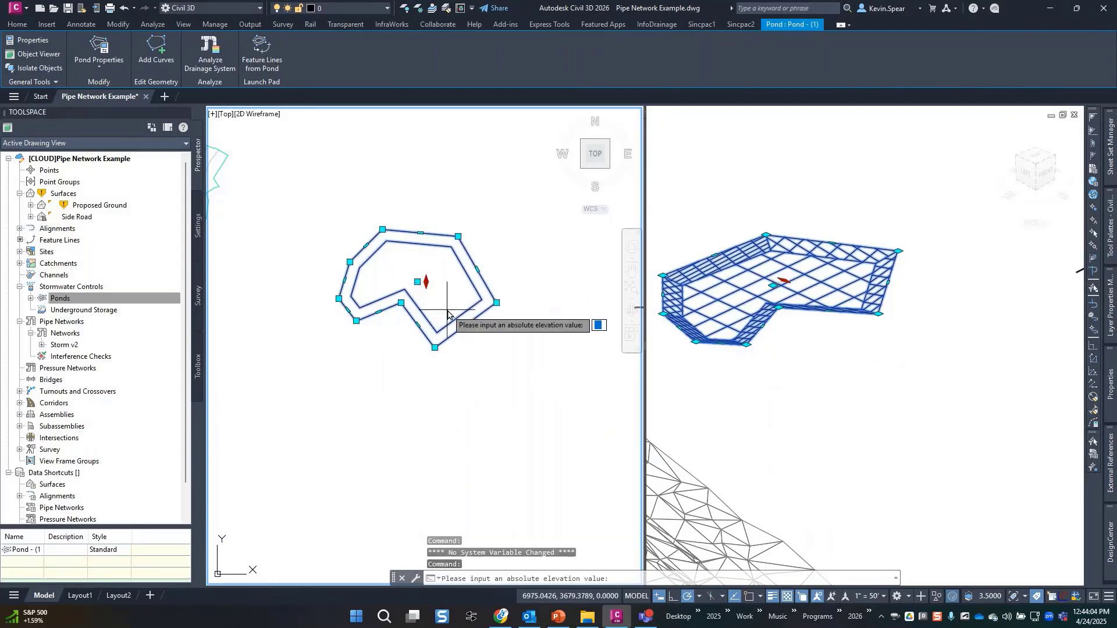
key(Escape)
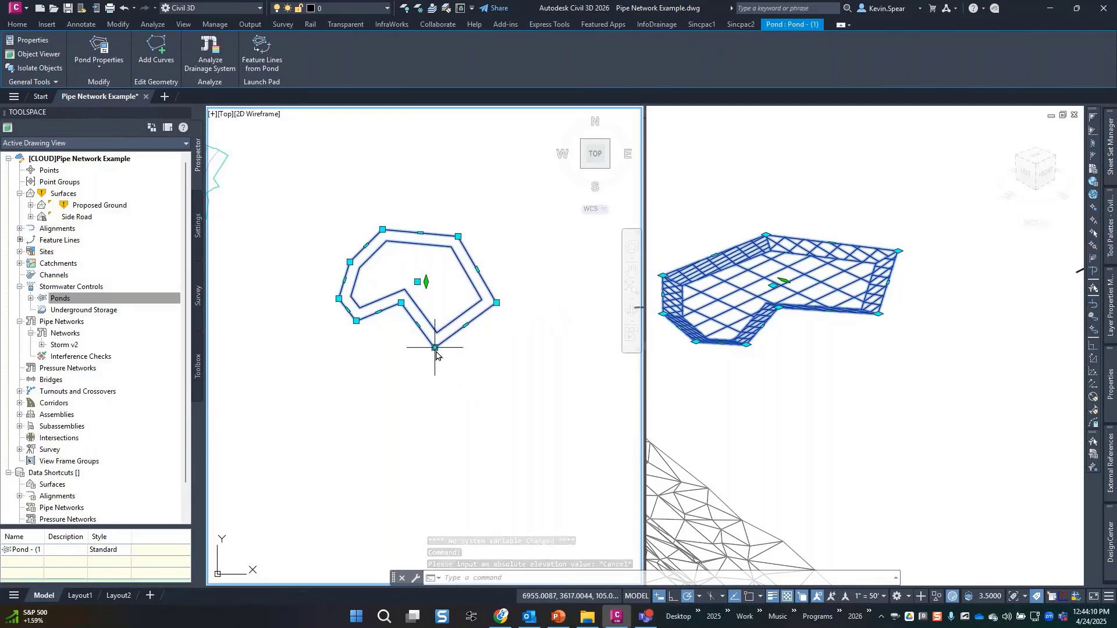
mouse_move(435, 349)
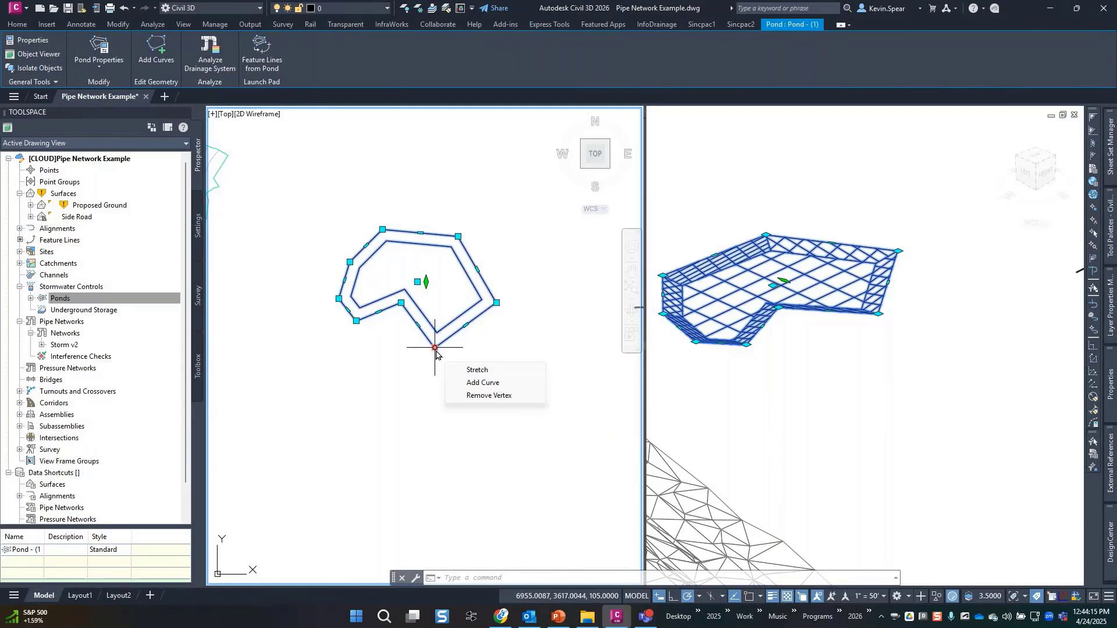
Round the pond's bottom corner with a radius-25 curve and recentre the enlarged pond.
click(479, 383)
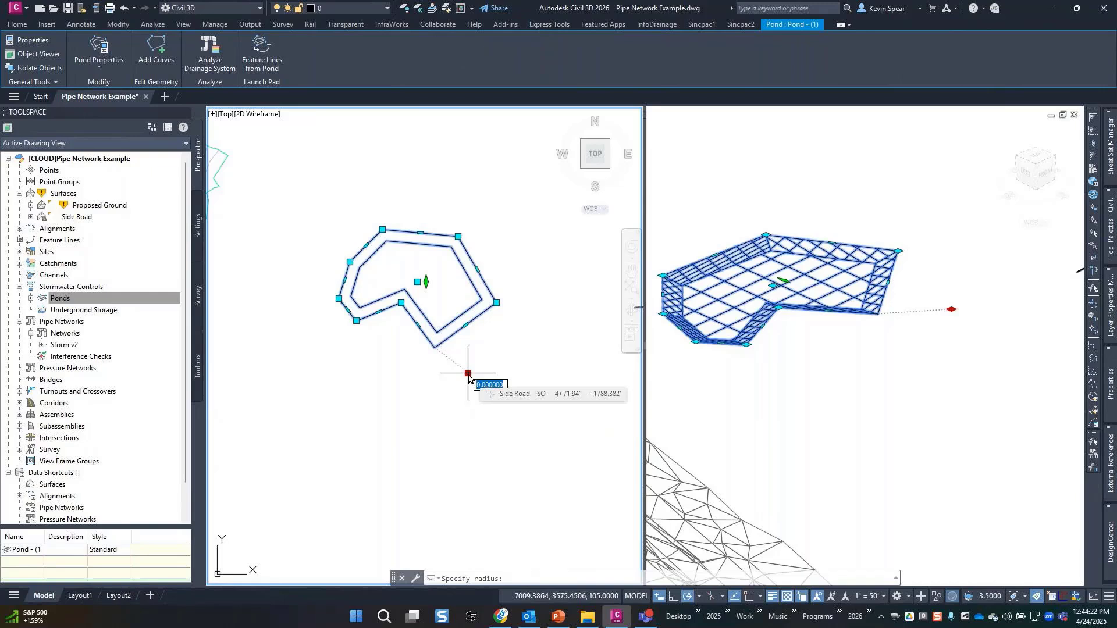
text(25)
key(Return)
key(Escape)
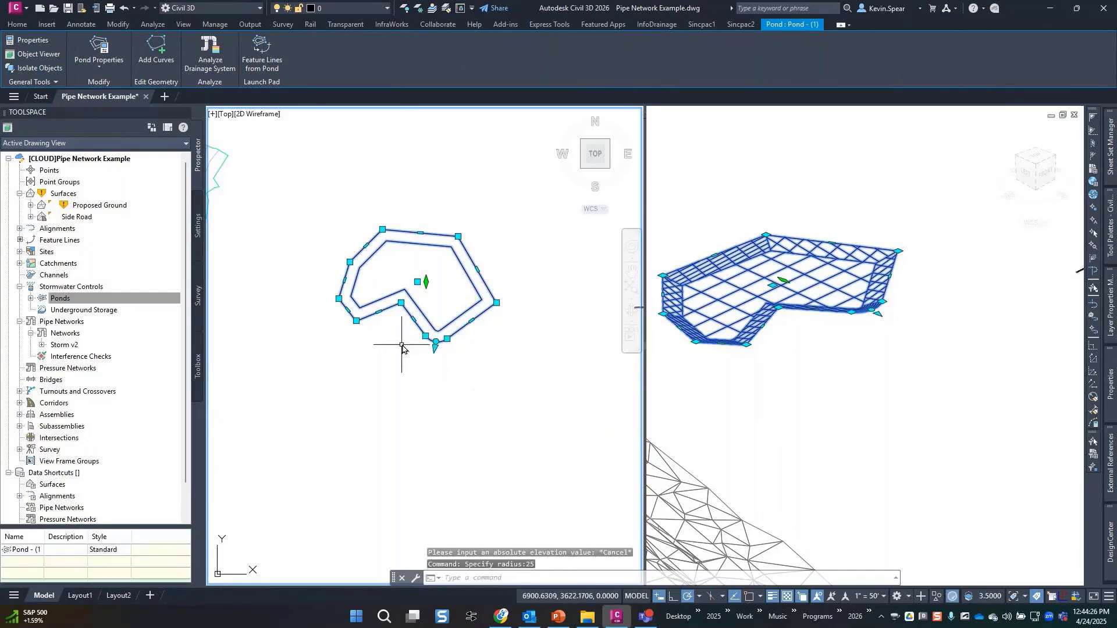
scroll(411, 342, up, 2)
middle_drag(413, 339, 407, 389)
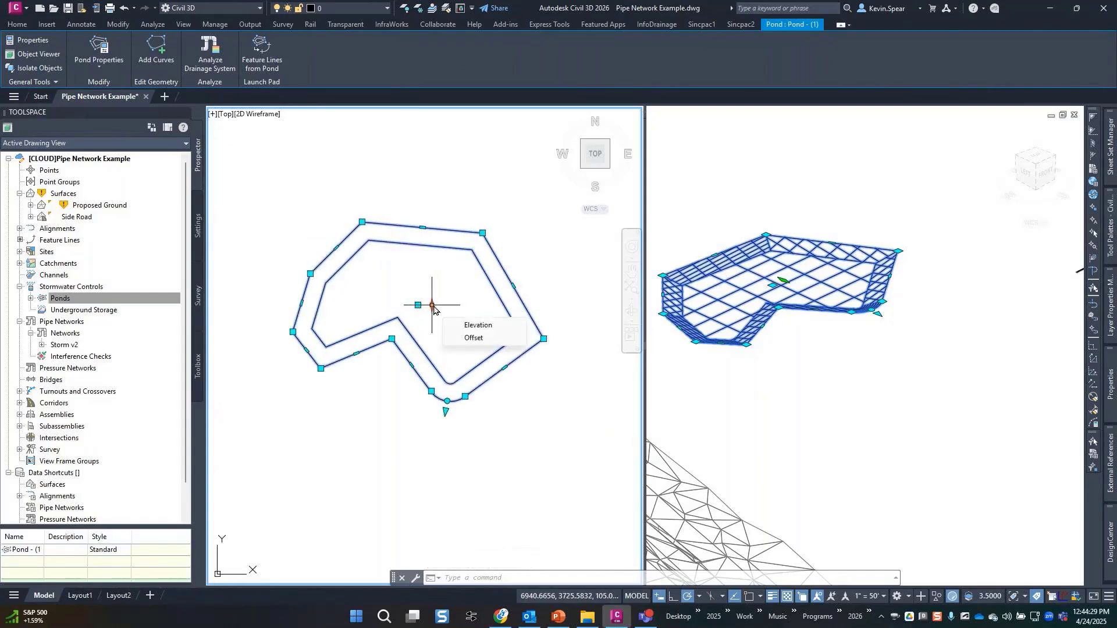
Add radius-25 curves at the inner notch, bottom-left and top-left corners.
mouse_move(545, 340)
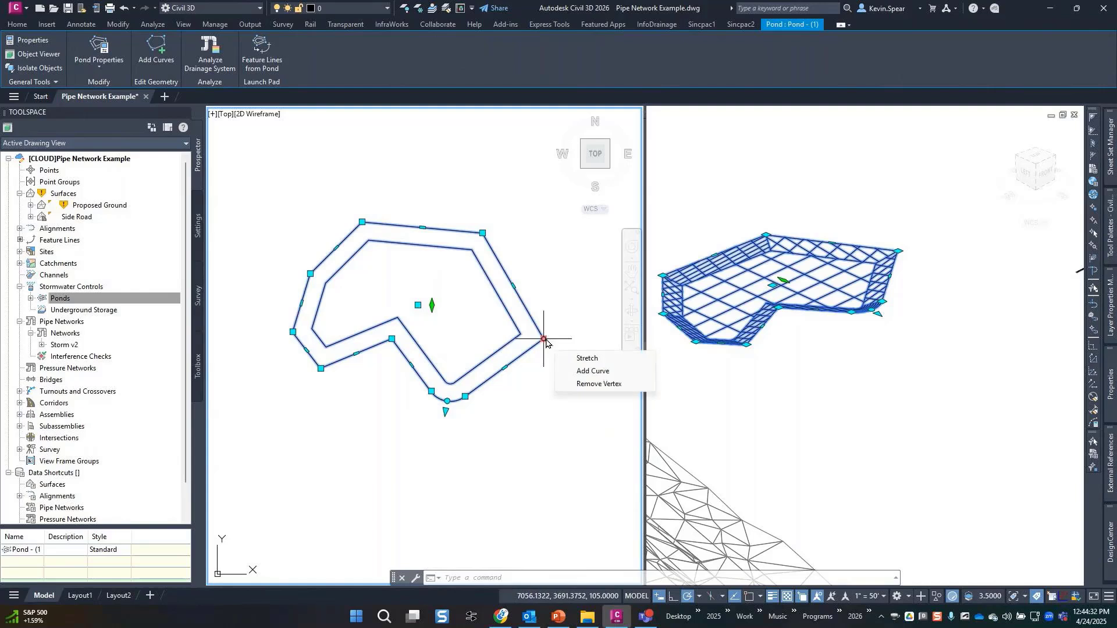
mouse_move(505, 368)
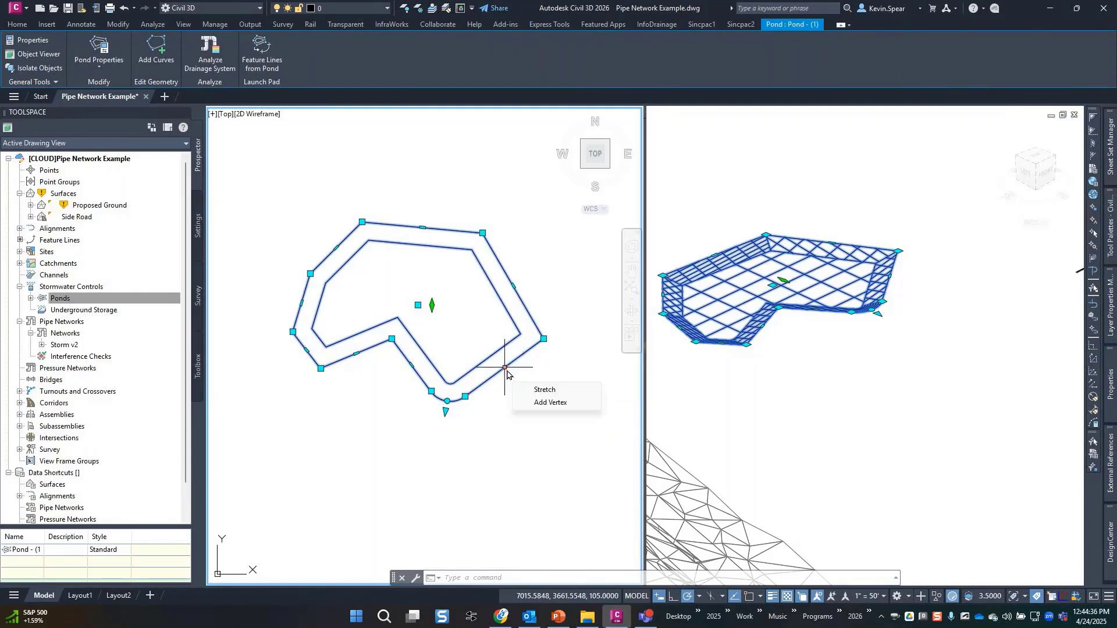
mouse_move(392, 339)
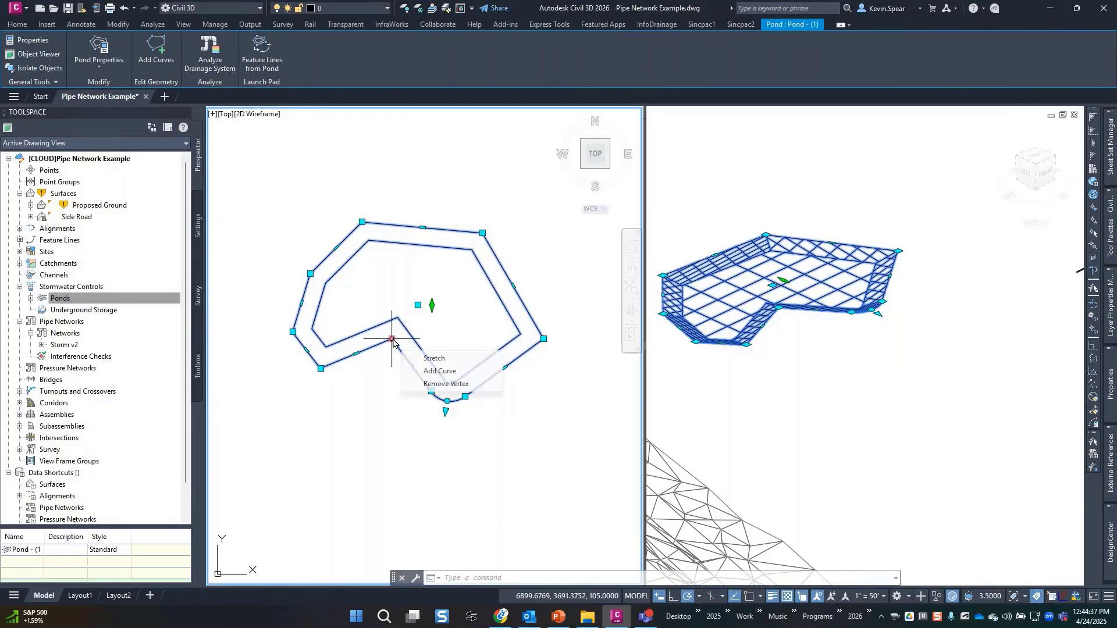
click(431, 373)
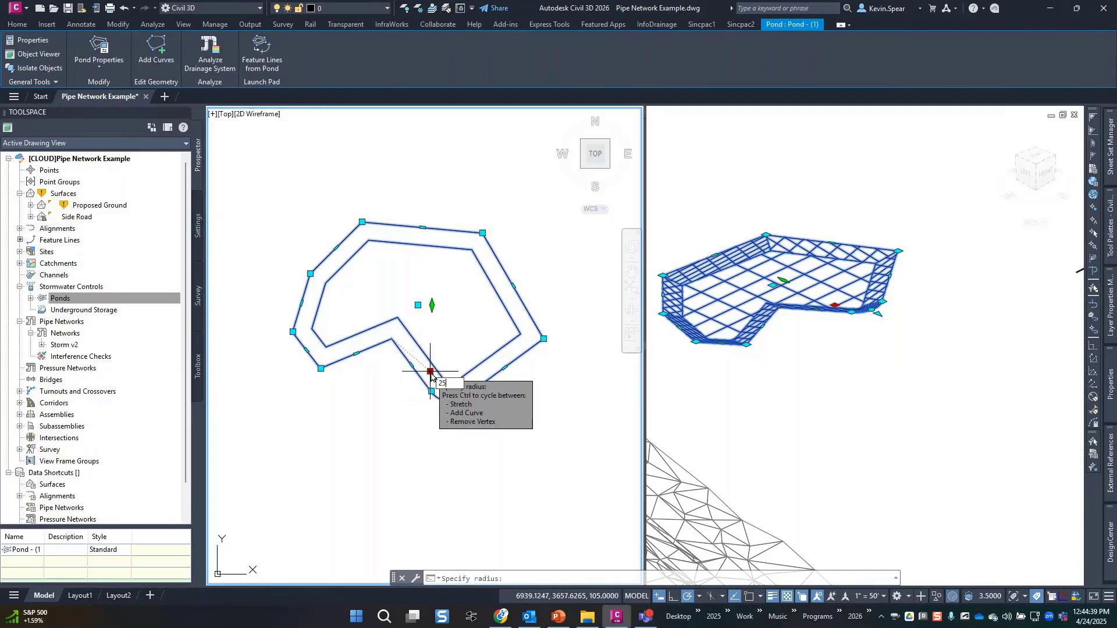
key(Return)
mouse_move(321, 368)
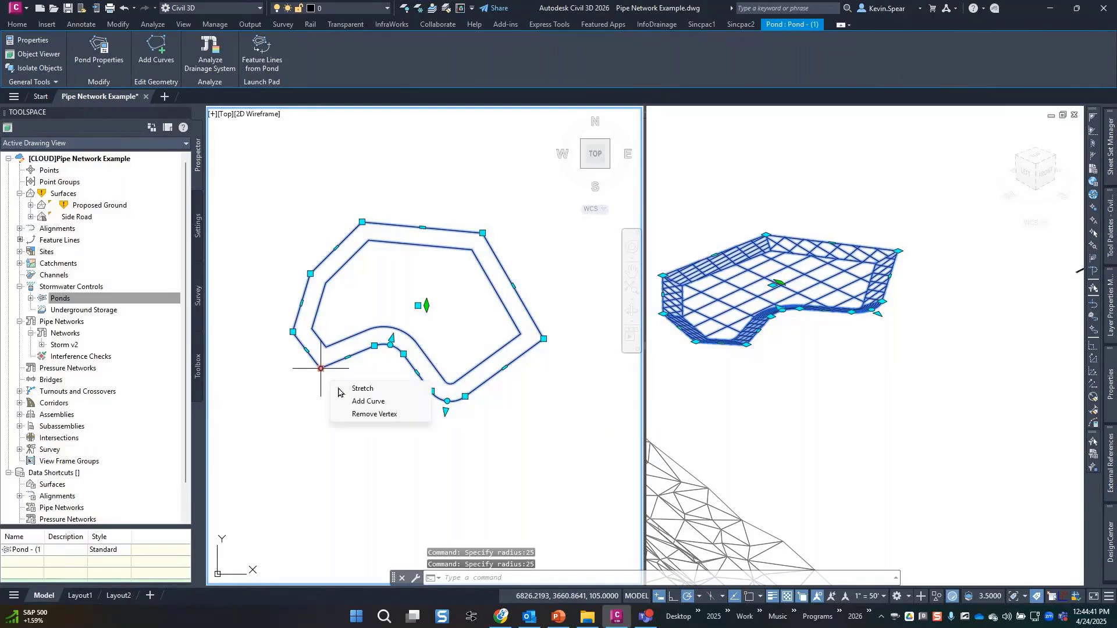
click(363, 401)
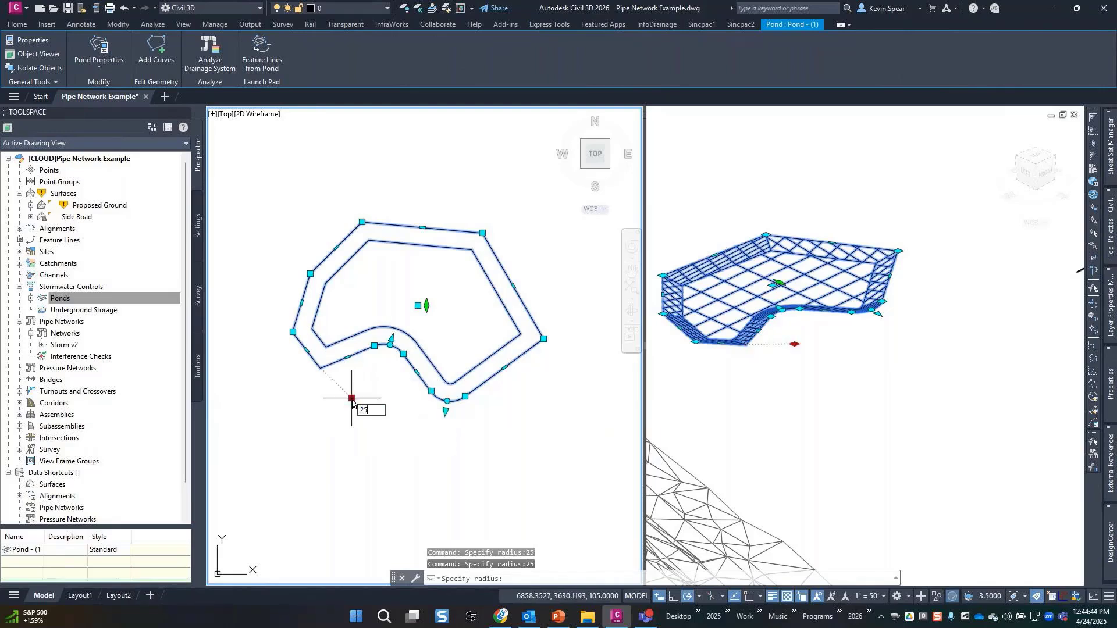
key(Return)
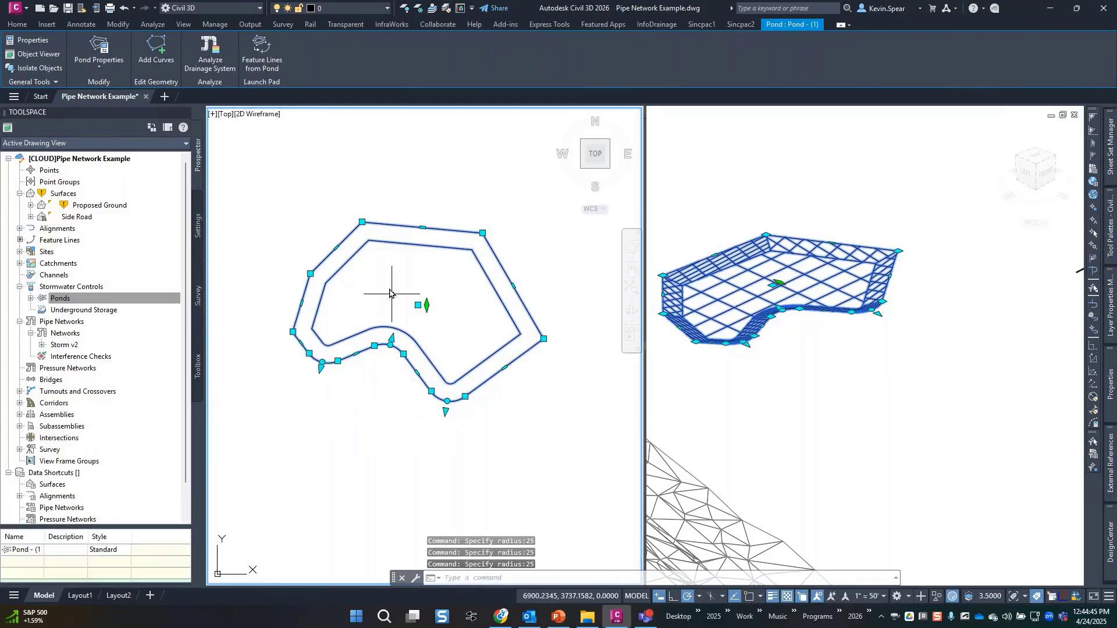
mouse_move(362, 222)
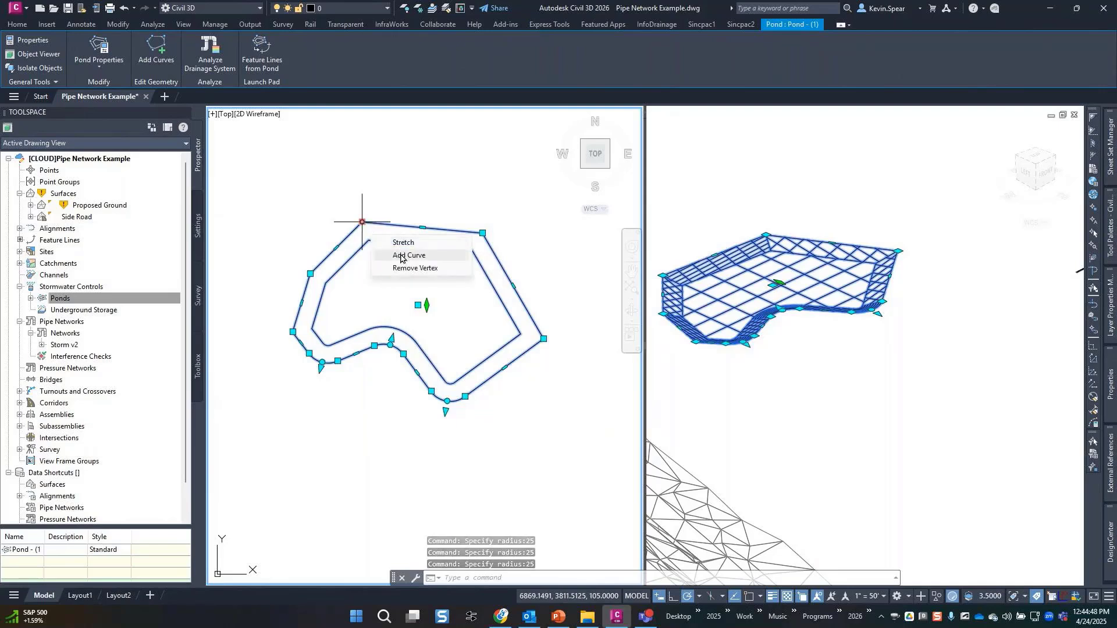
click(400, 255)
key(Return)
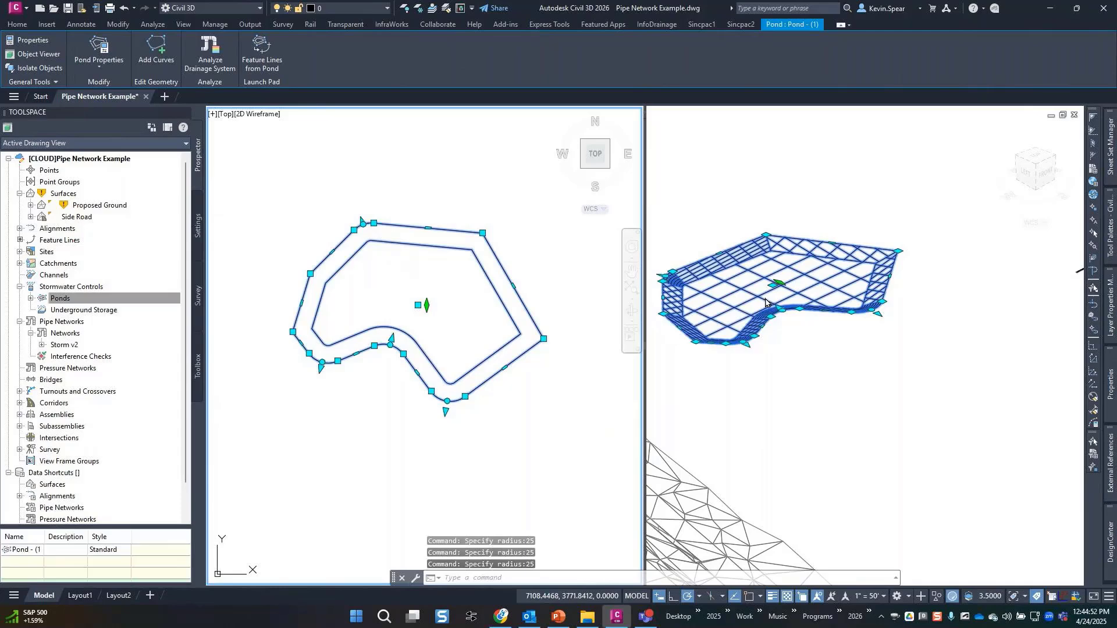
Pan and orbit the 3D viewport to inspect the pond's rounded edges.
click(722, 305)
scroll(742, 311, up, 3)
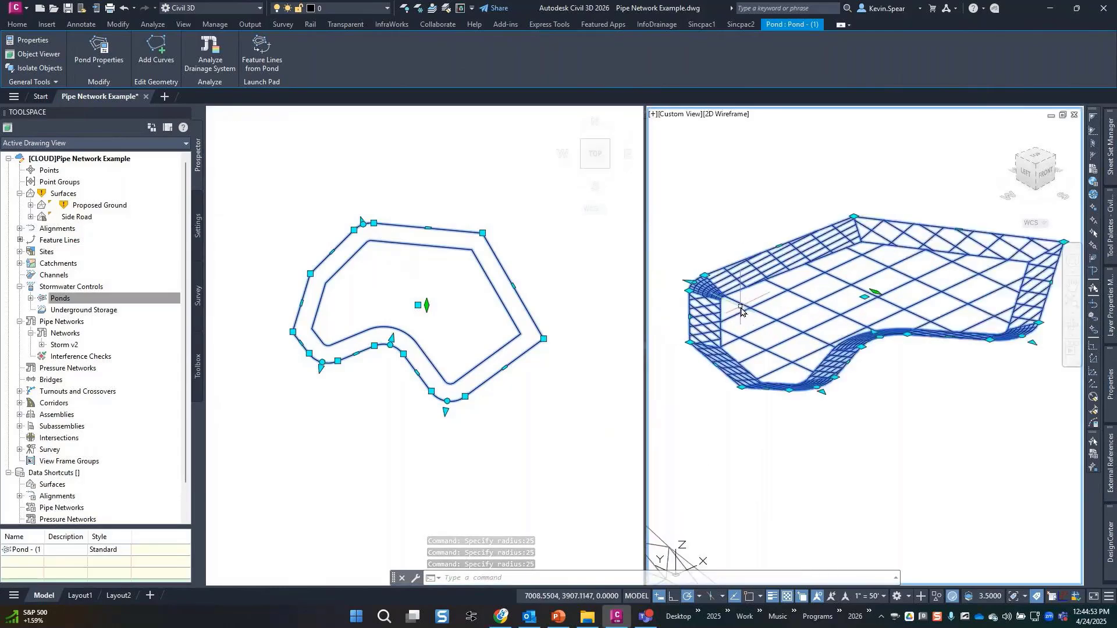
scroll(742, 311, up, 4)
middle_drag(757, 319, 844, 321)
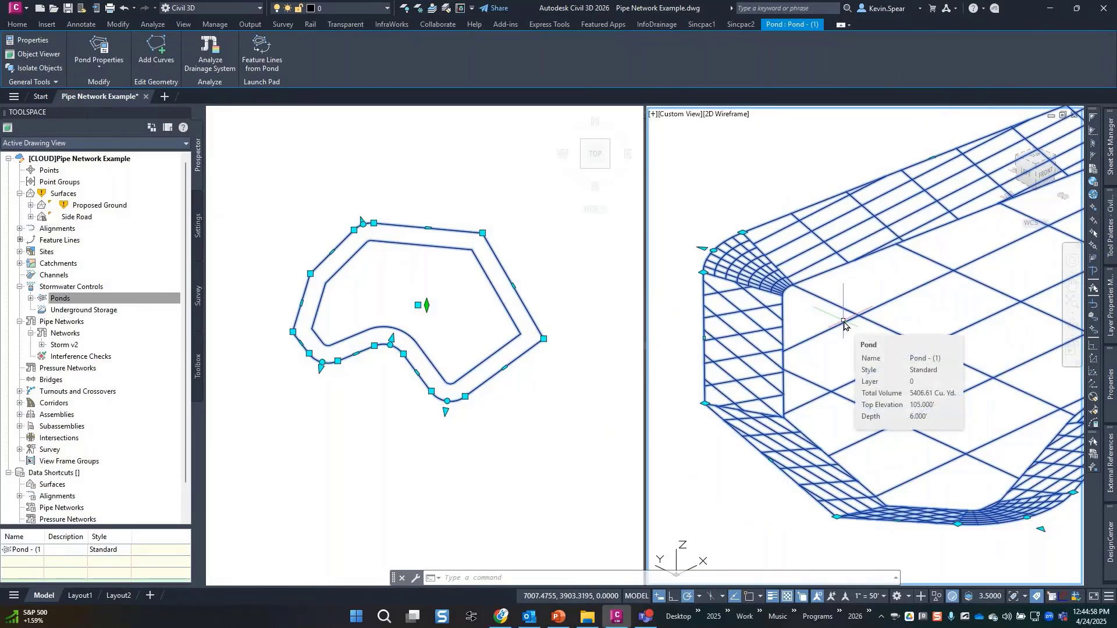
scroll(845, 325, down, 2)
shift+middle_drag(946, 363, 935, 324)
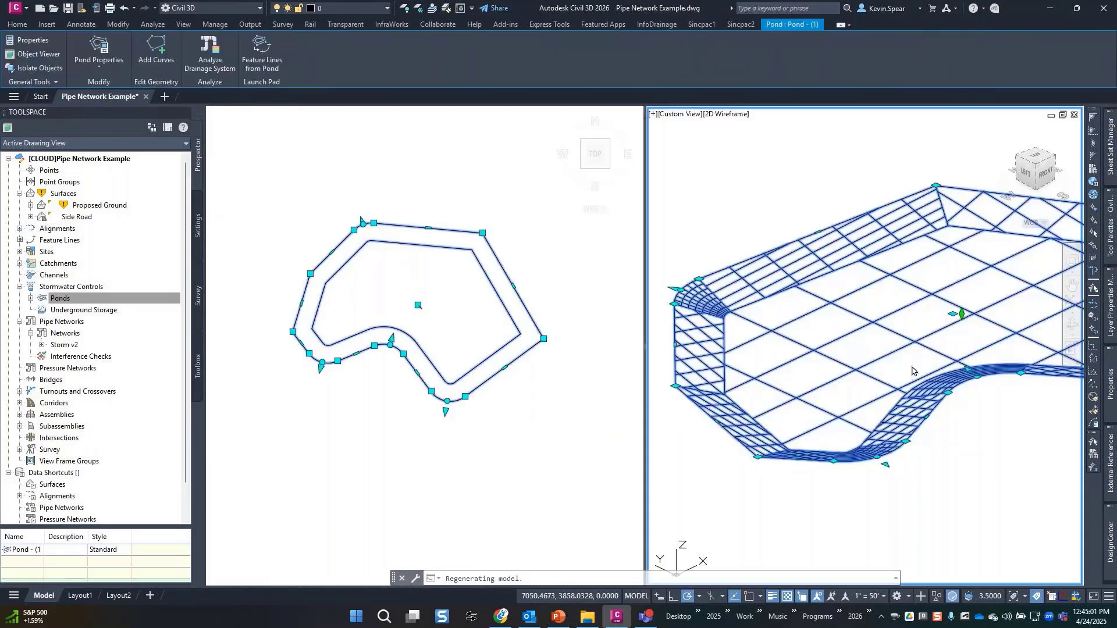
Select the pond in plan and curve its east corner, first entering a 250 radius.
click(443, 289)
key(Escape)
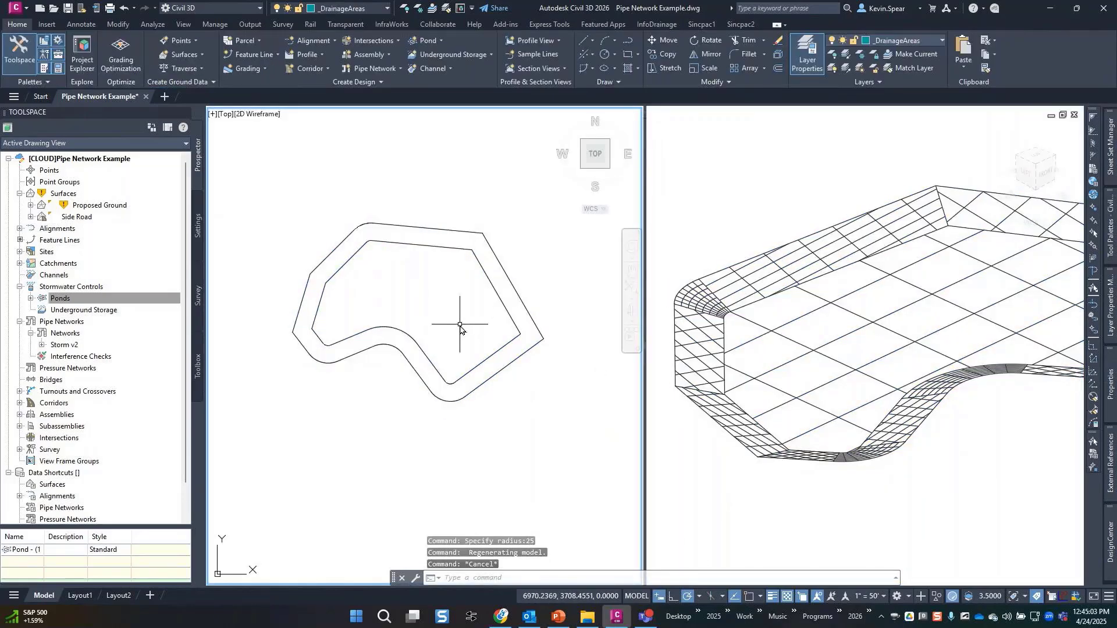
click(499, 356)
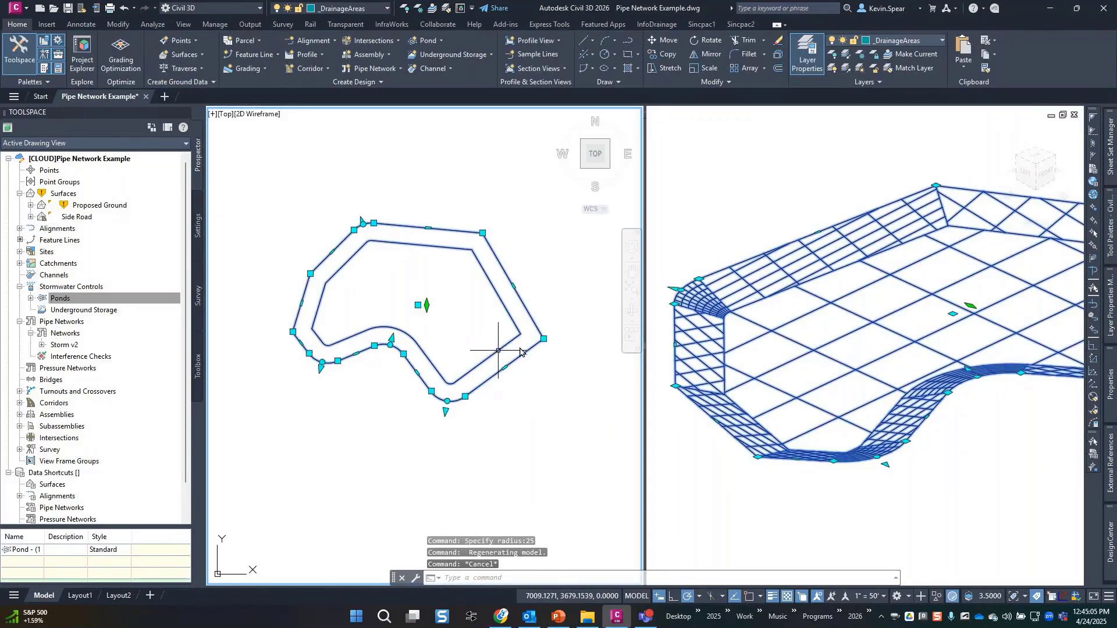
click(544, 339)
key(Escape)
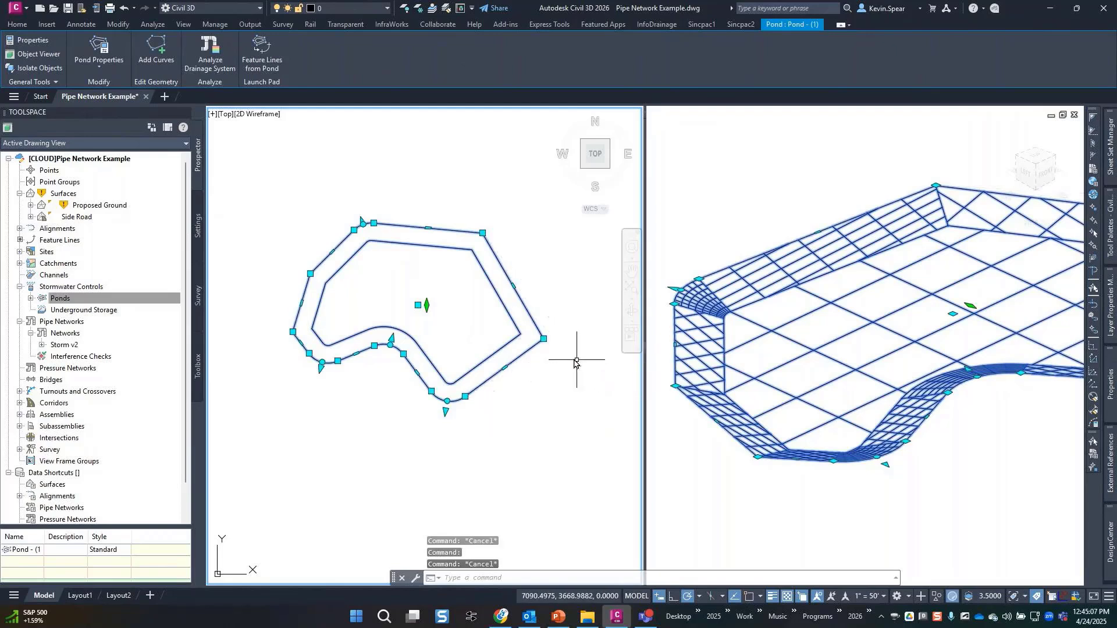
mouse_move(544, 339)
click(589, 372)
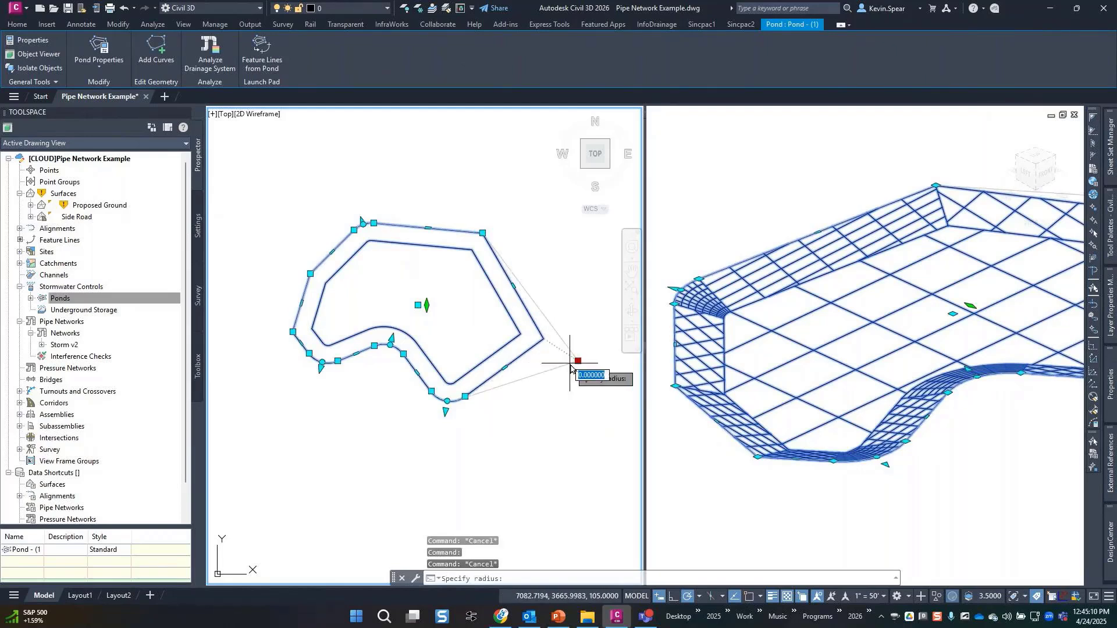
key(Escape)
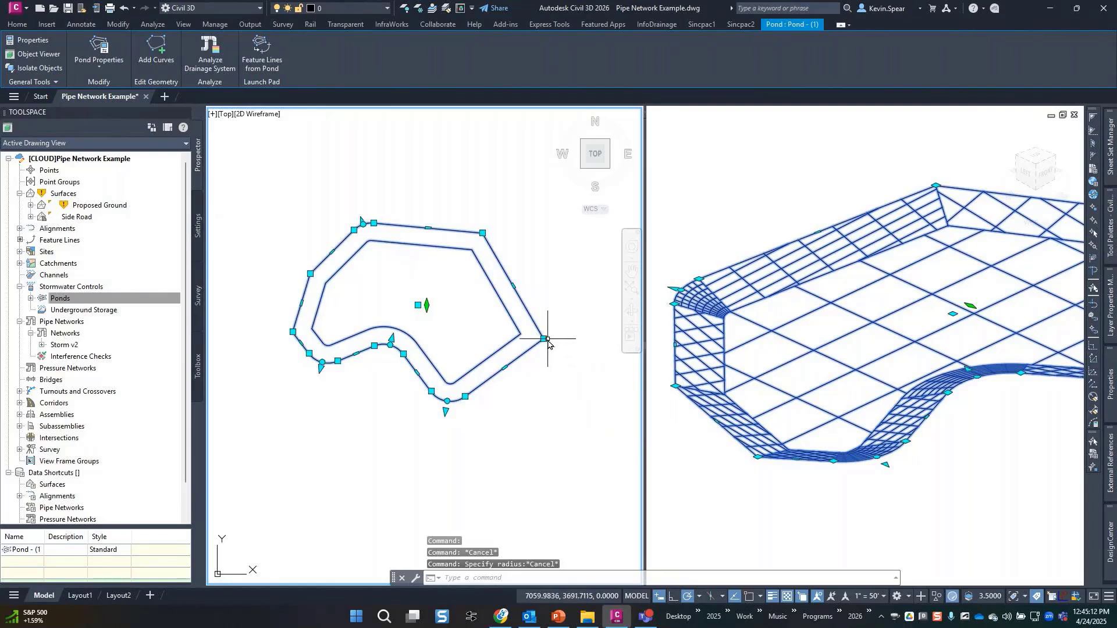
mouse_move(544, 339)
click(590, 368)
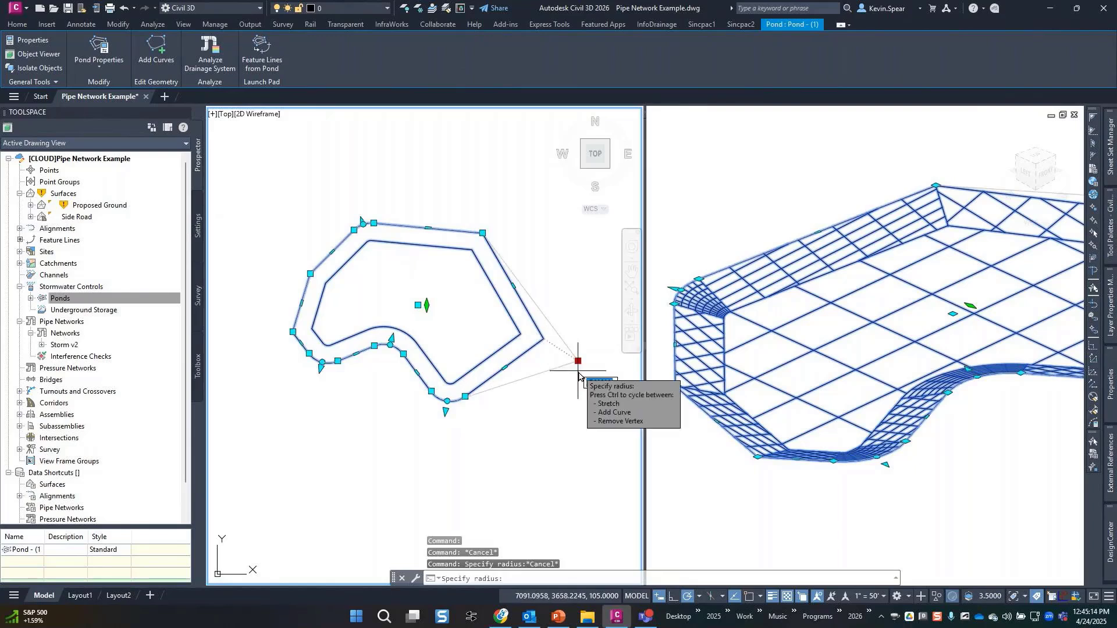
text(250)
key(Return)
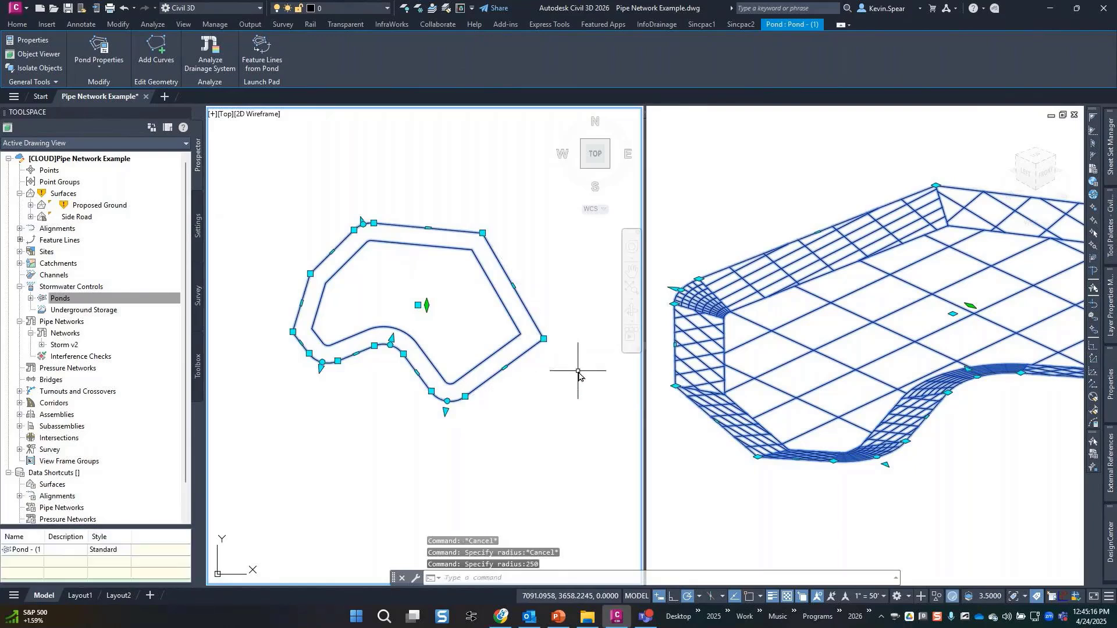
Redo the east corner curve with a radius of 25 and deselect the pond.
mouse_move(545, 341)
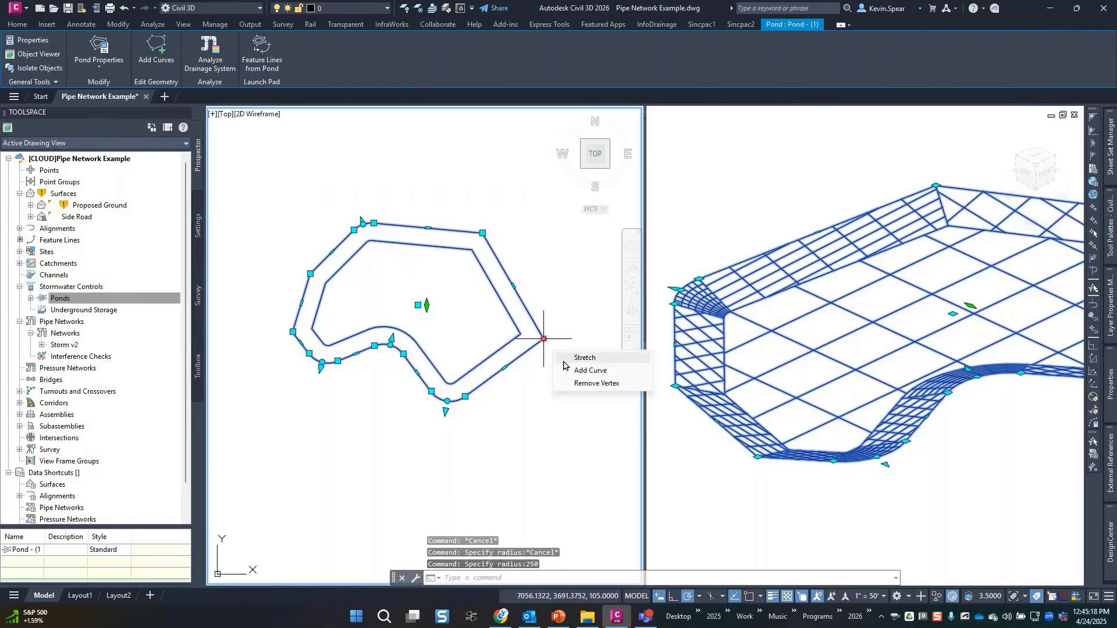
click(590, 371)
text(25)
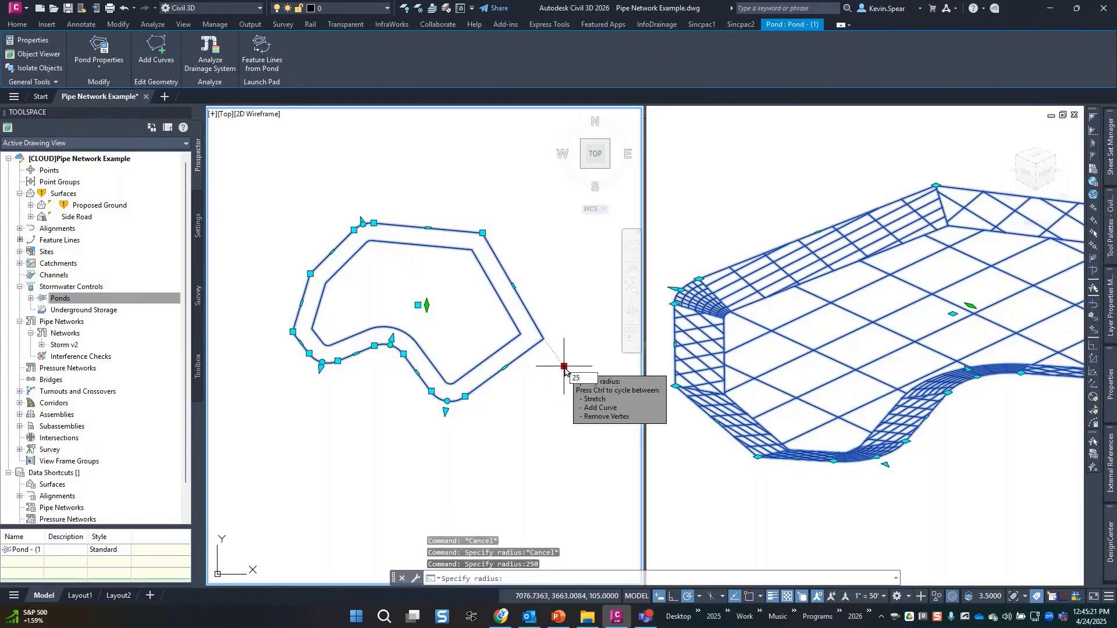
key(Return)
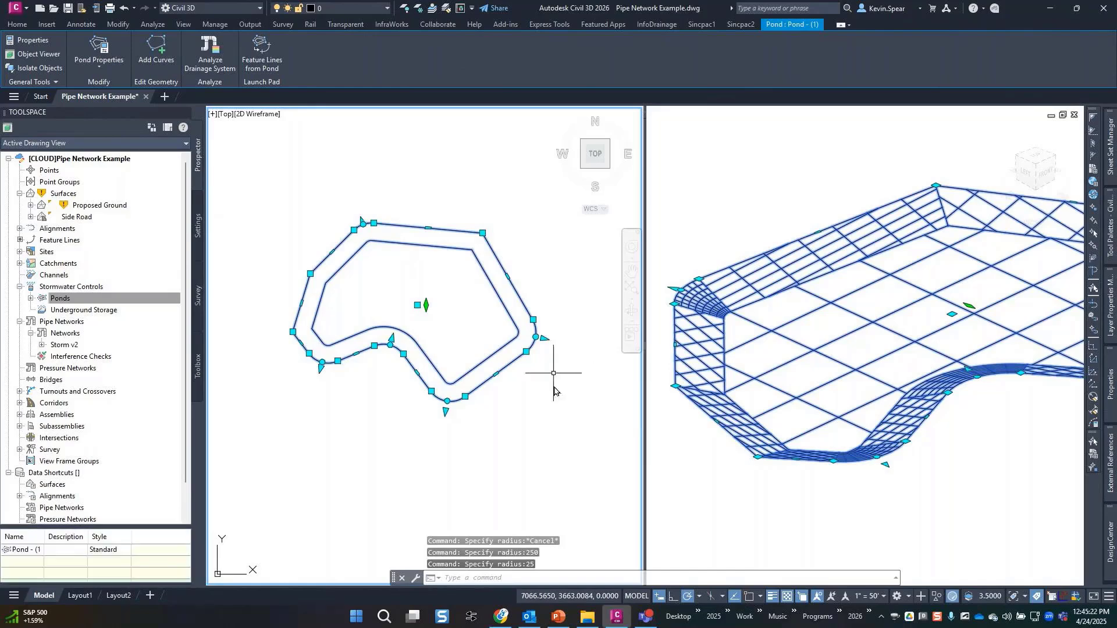
key(Escape)
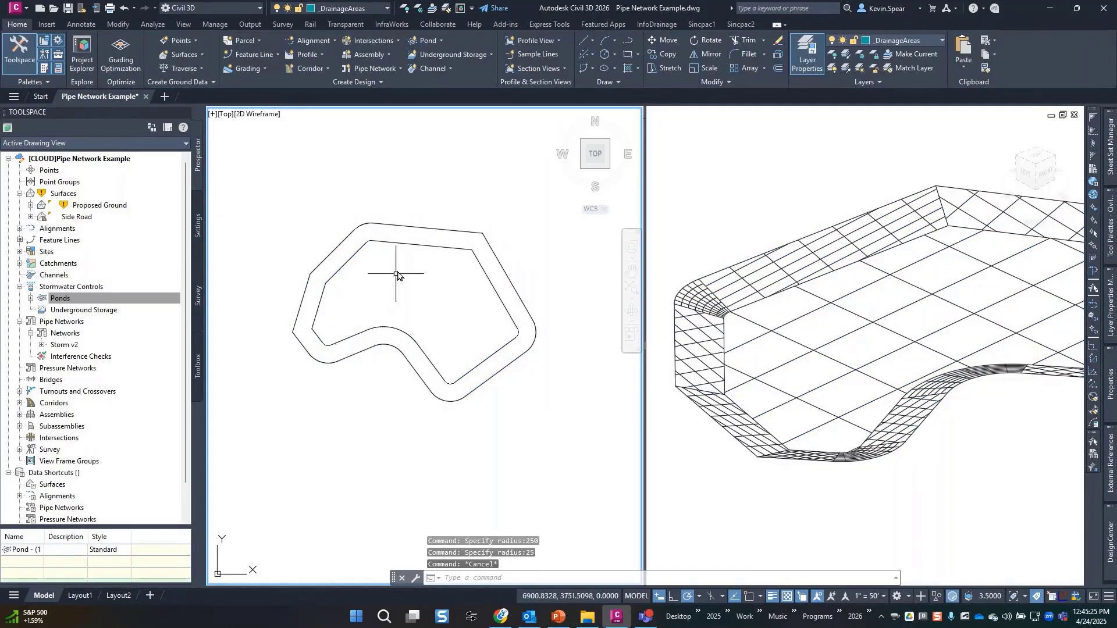
Start a new pipe network using the NEW Storm Parts list.
click(381, 70)
click(406, 87)
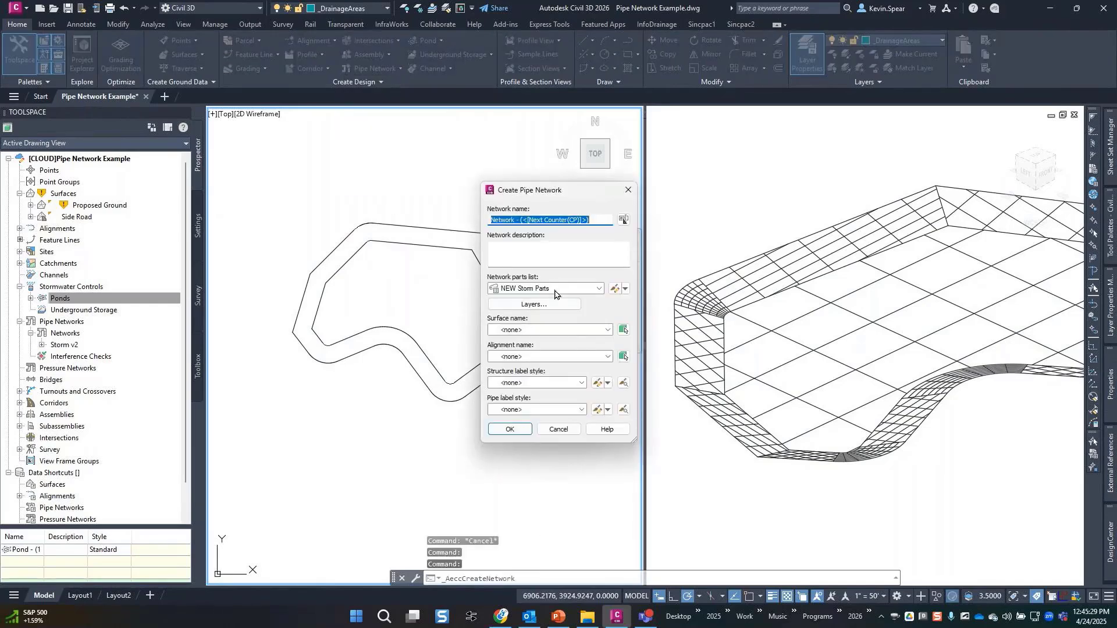
click(517, 435)
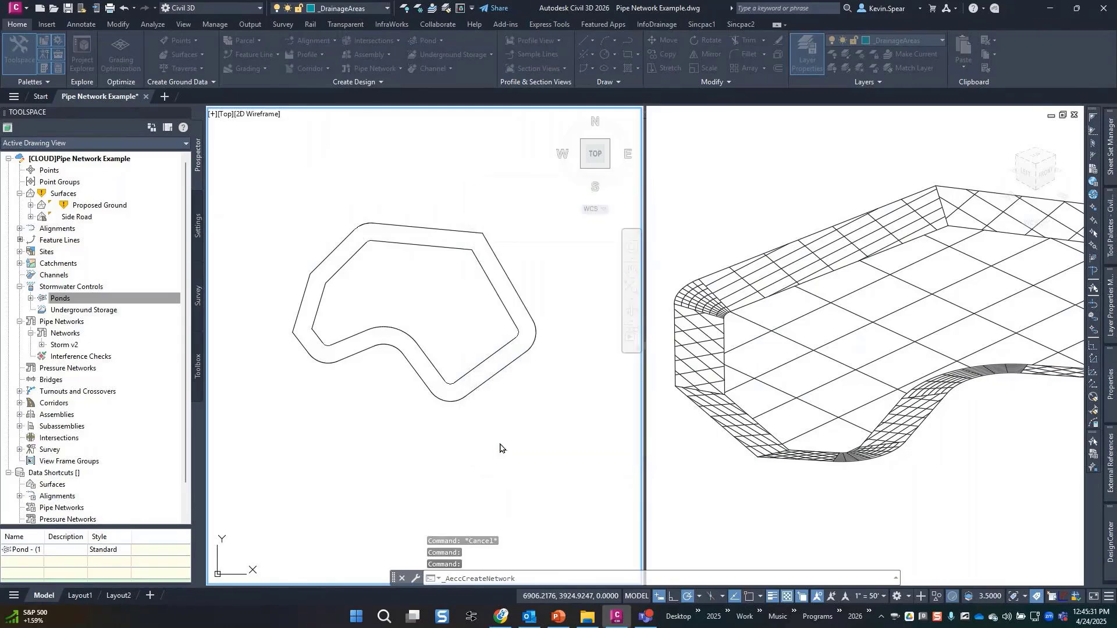
Place two C INLET structures below the pond joined by a 24 inch Concrete Pipe.
click(551, 161)
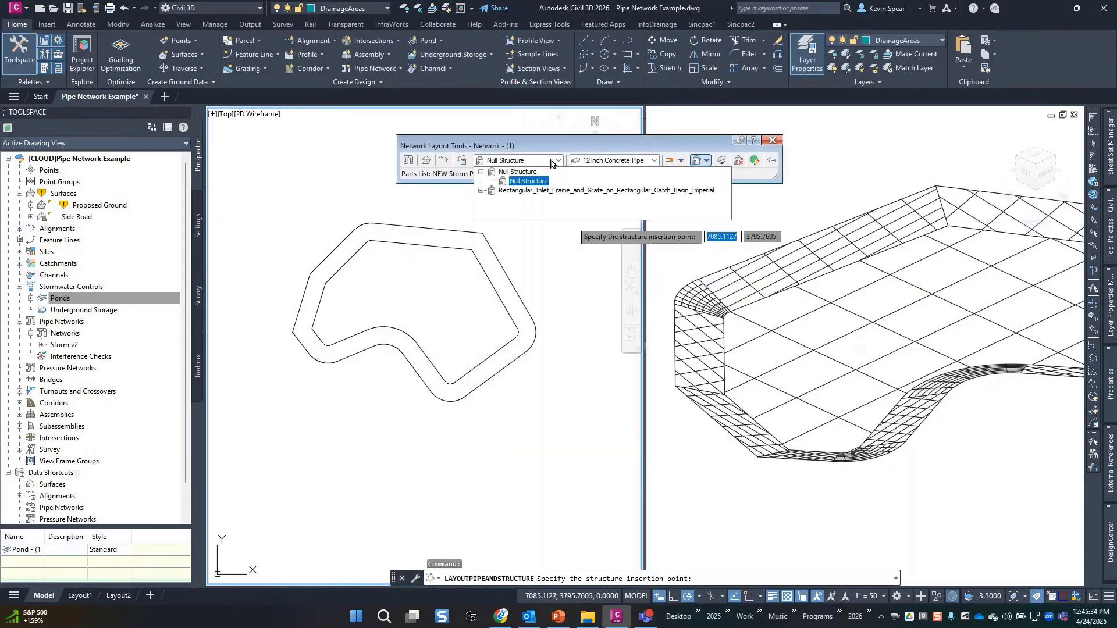
click(531, 191)
click(533, 197)
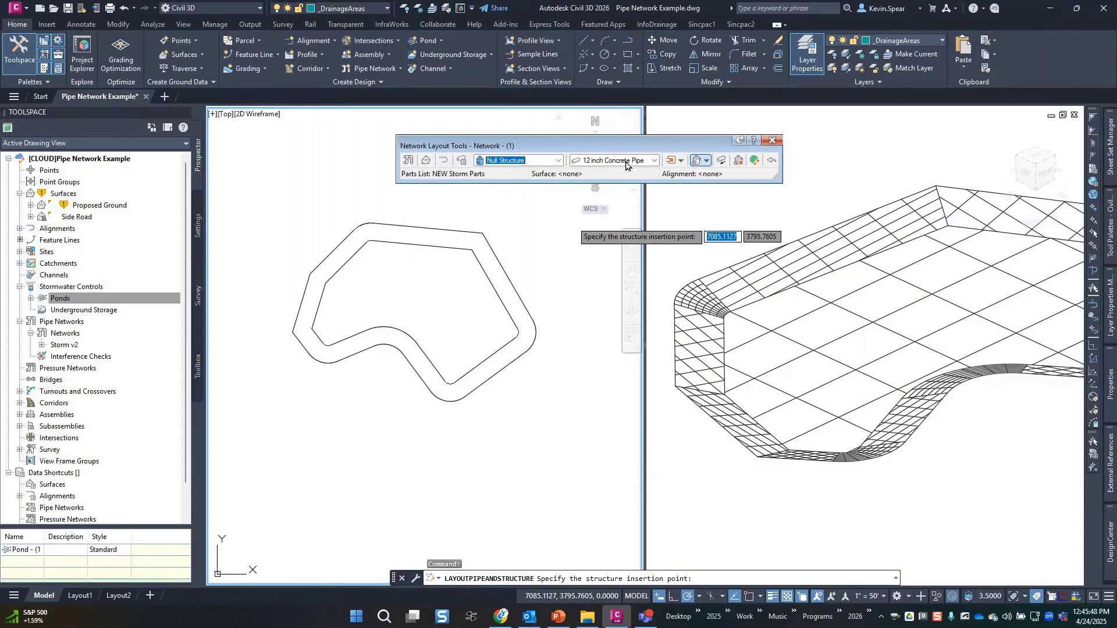
click(626, 166)
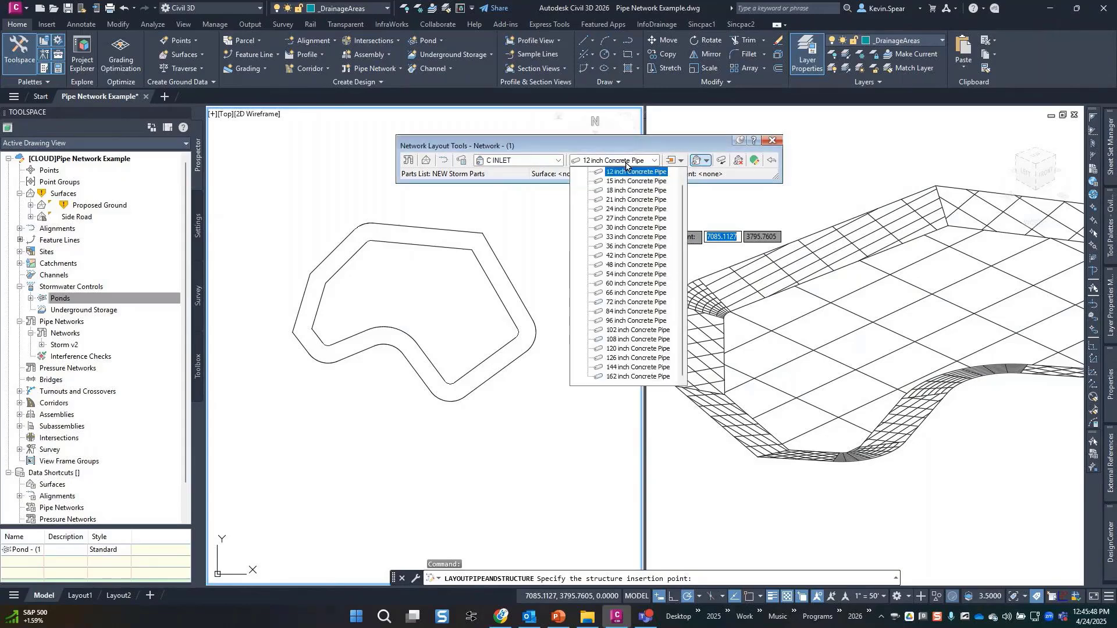
click(624, 209)
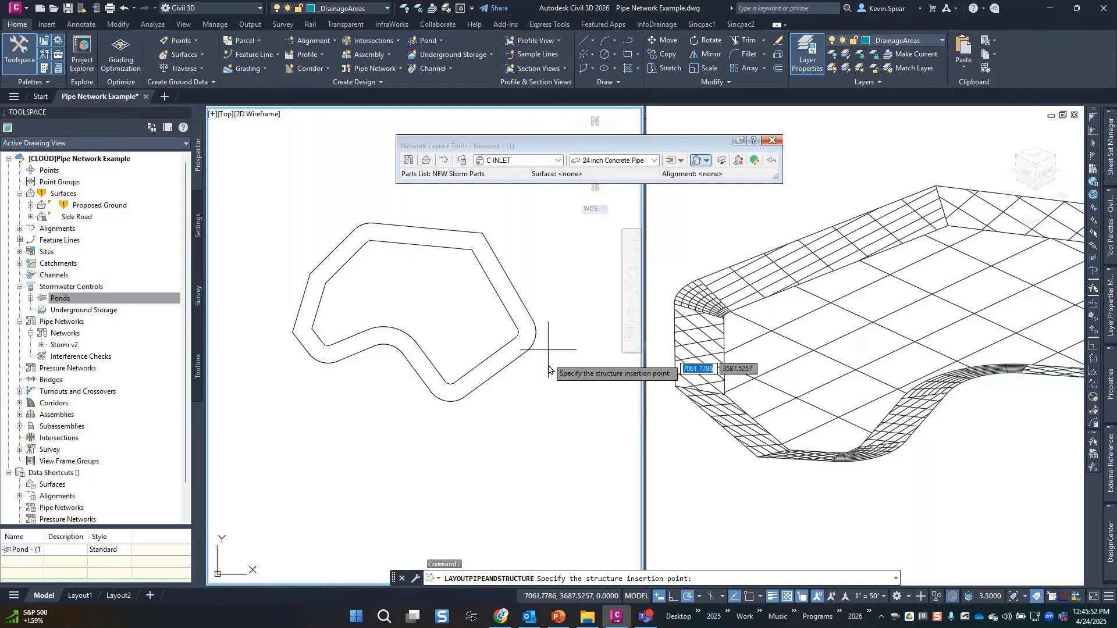
click(528, 414)
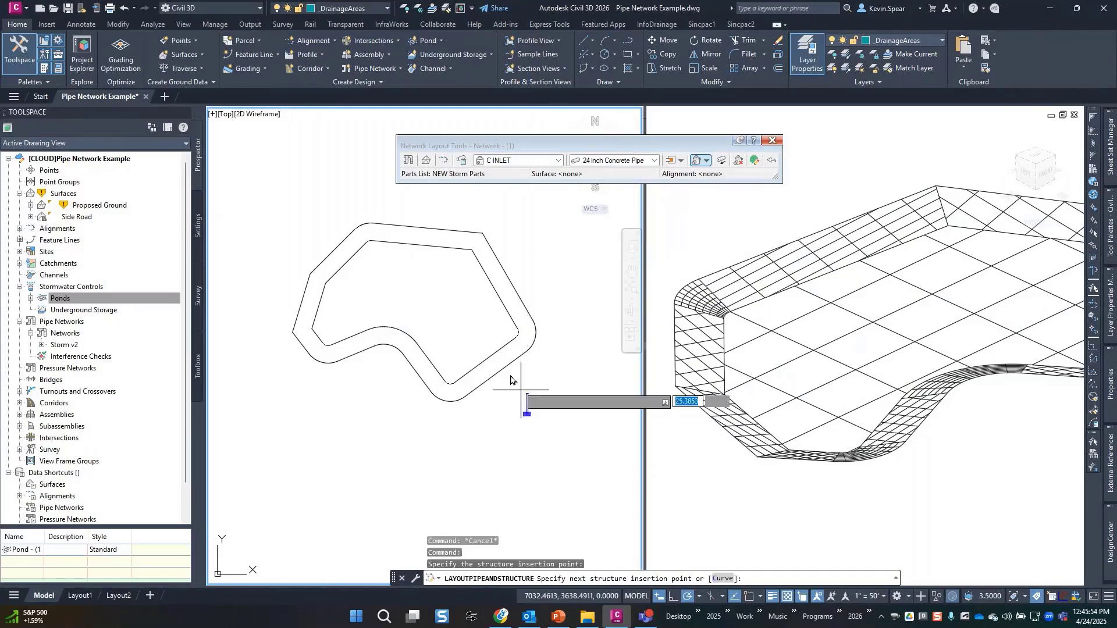
scroll(486, 356, up, 3)
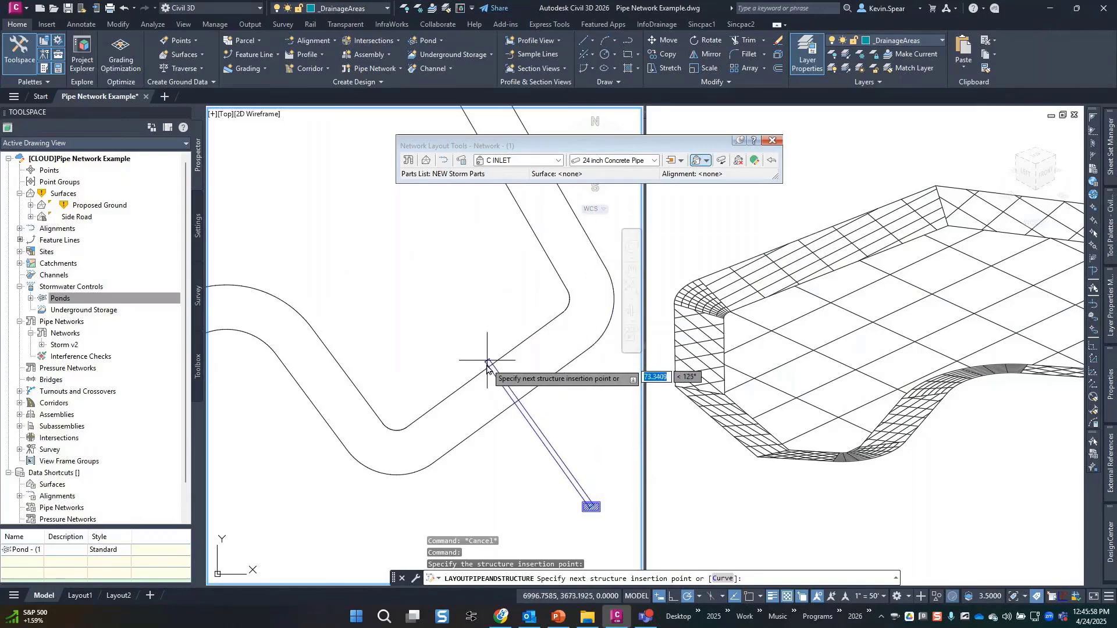
click(527, 427)
End the layout and drag the pipe's upper end onto the pond's outer edge.
key(Escape)
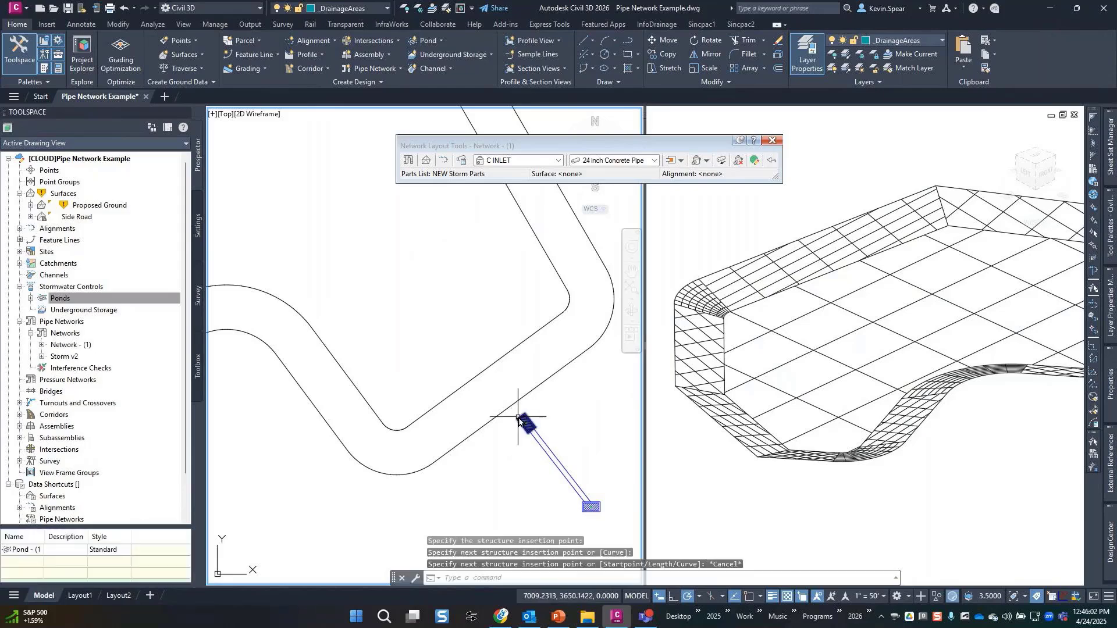
click(522, 422)
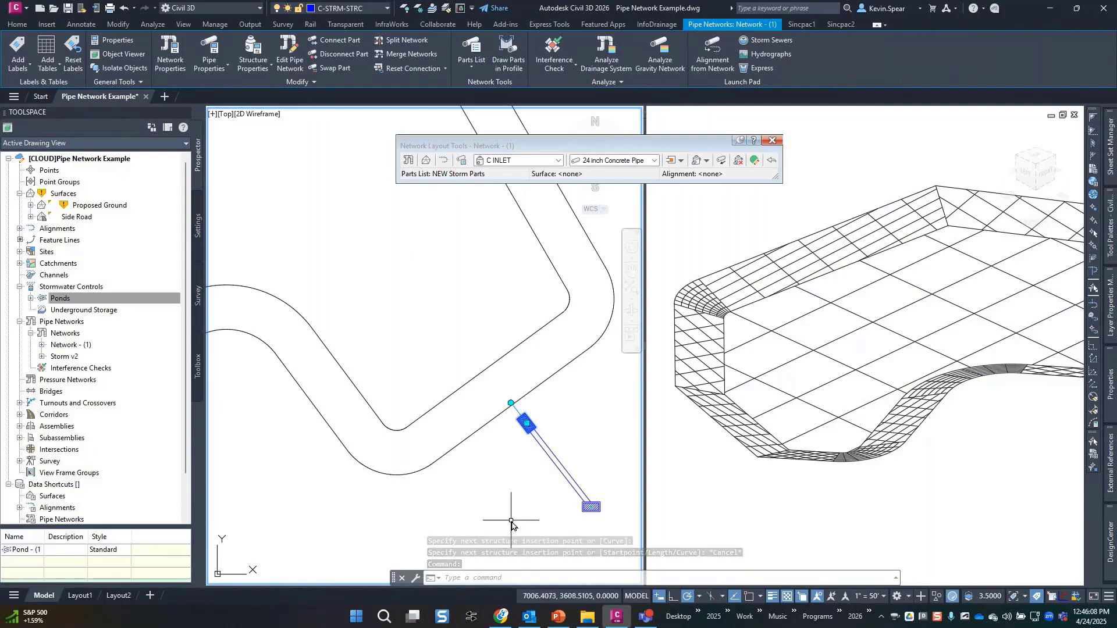
click(528, 427)
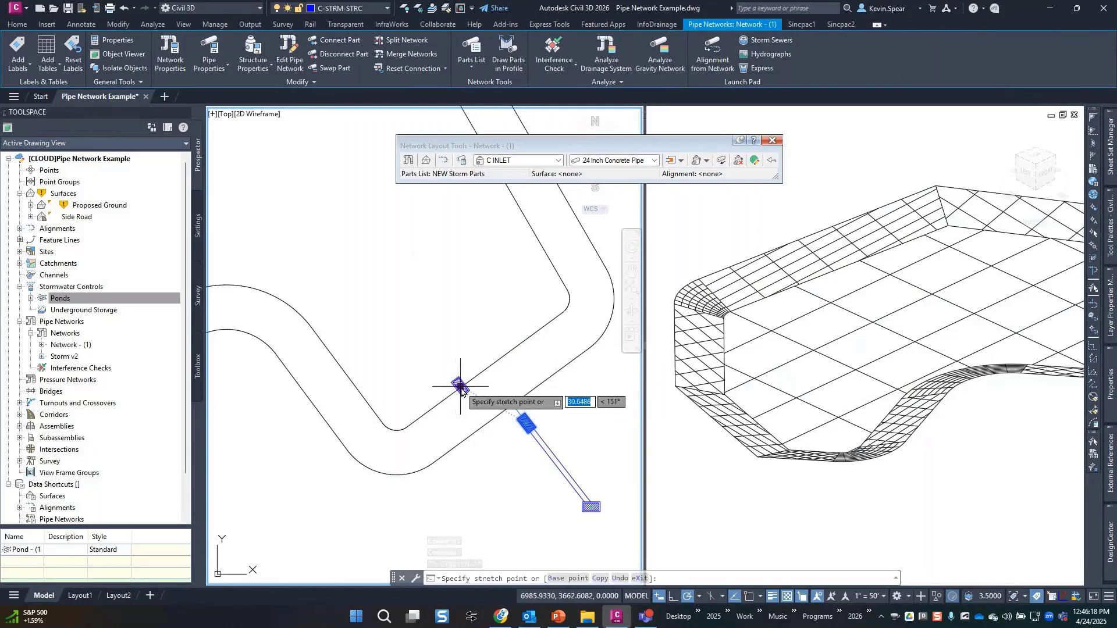
key(Escape)
key(Escape)
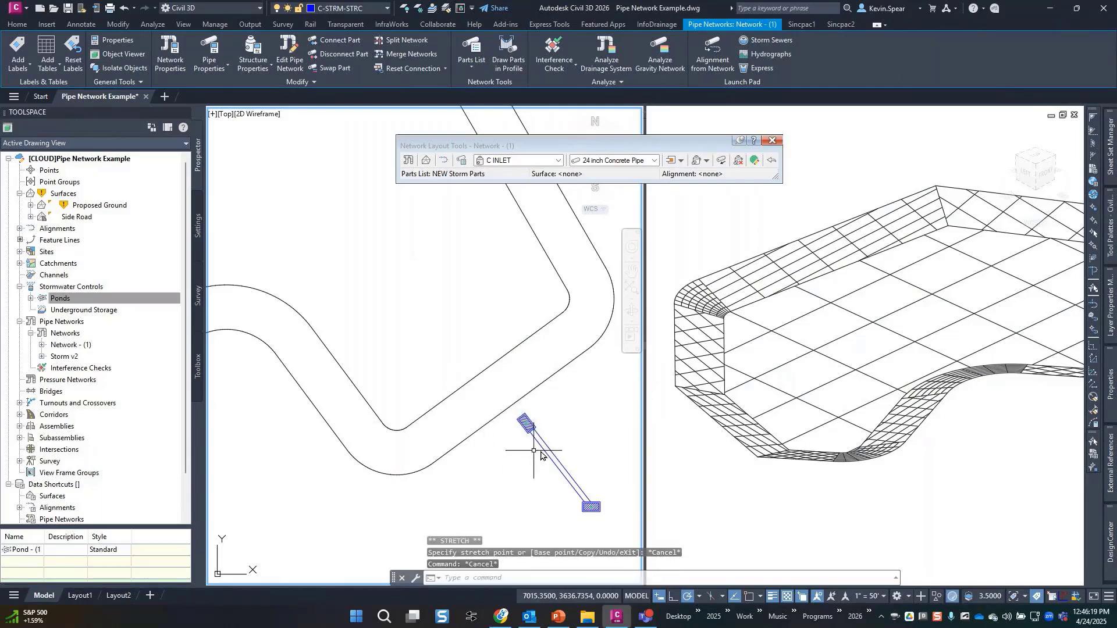
click(542, 455)
click(515, 423)
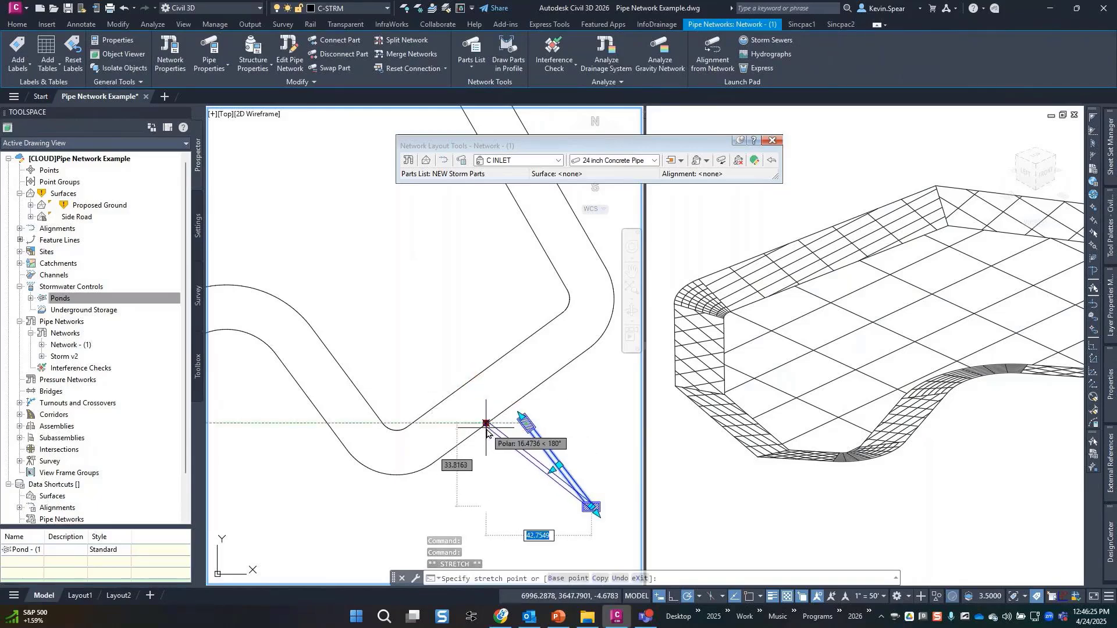
click(474, 378)
Delete the inlet structure nearest the pond and pan to centre the pond.
key(Escape)
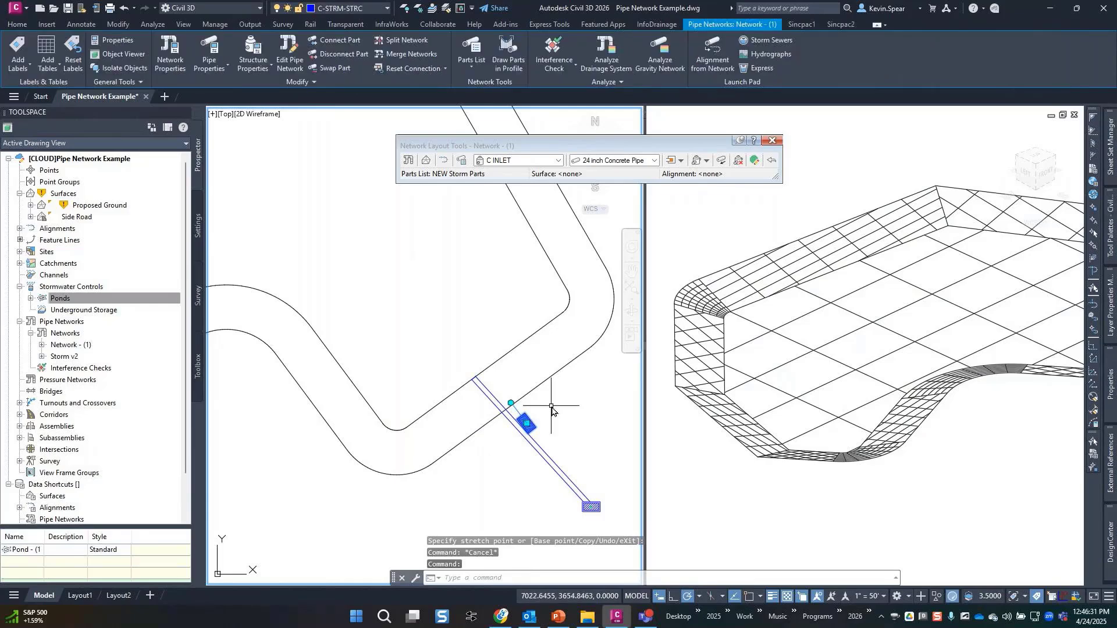
key(Delete)
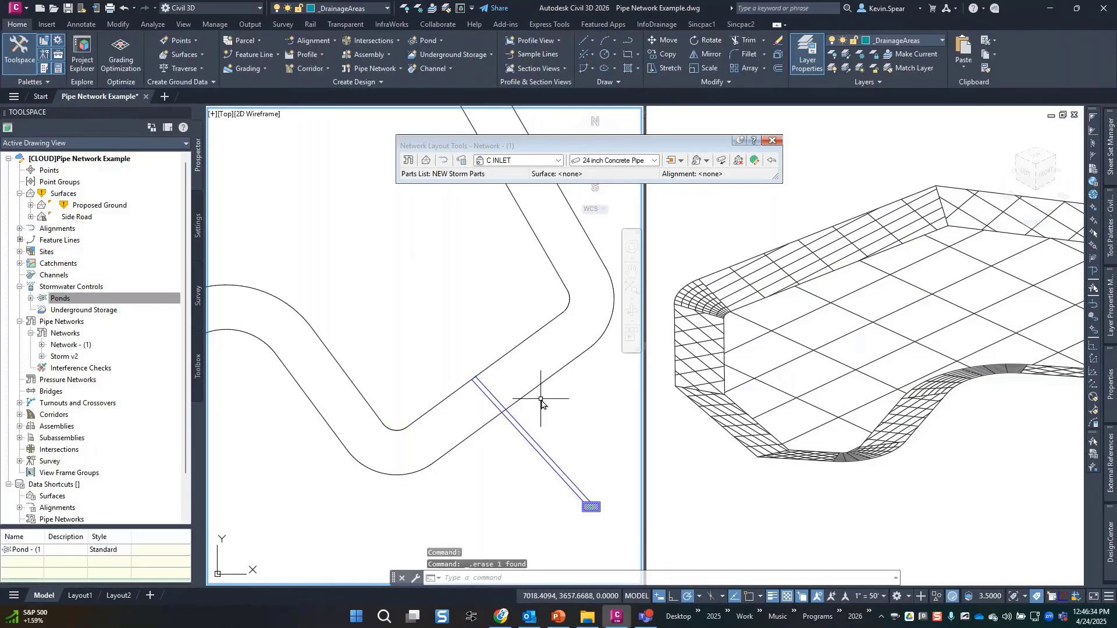
middle_drag(542, 401, 550, 448)
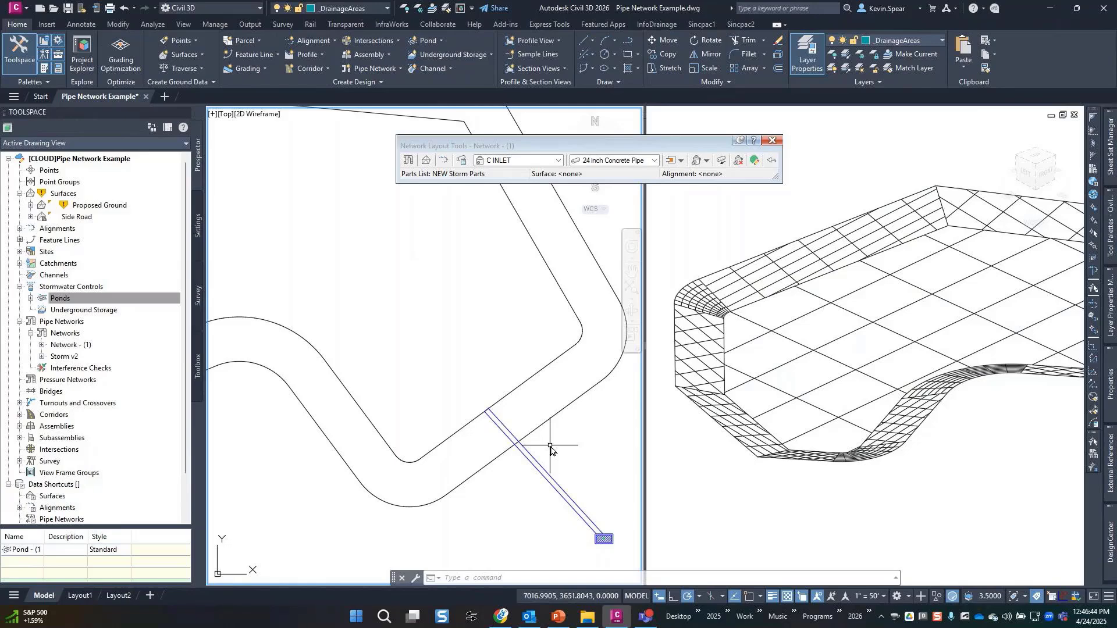
middle_drag(550, 447, 487, 419)
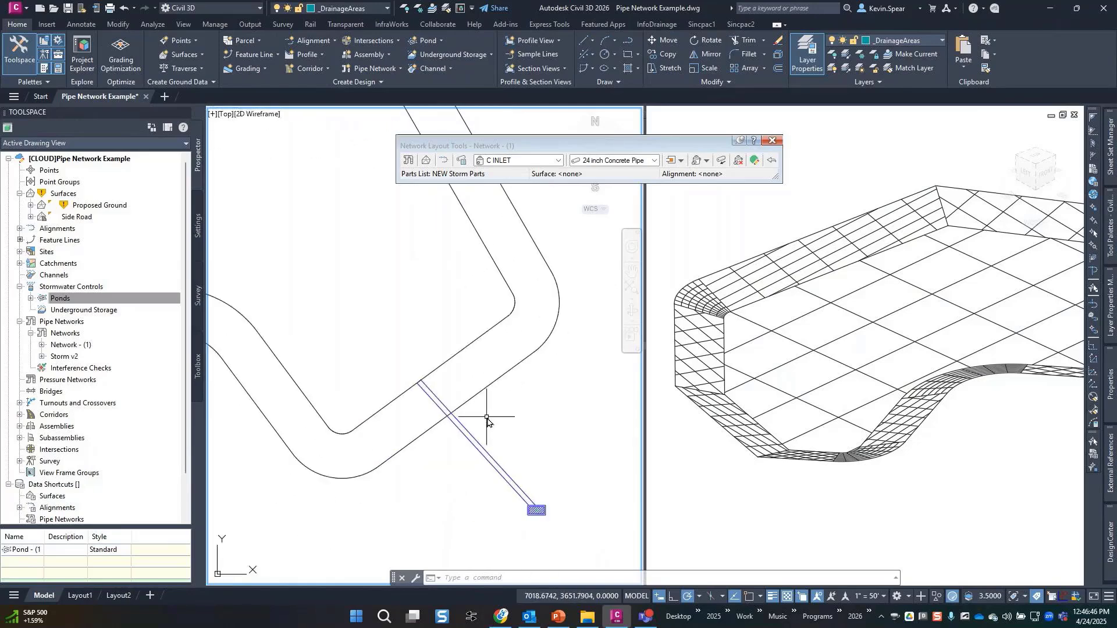
Select Pond - (1) and move it with its centre grip toward the pipe's upper end.
scroll(487, 417, down, 2)
click(847, 418)
scroll(847, 416, down, 4)
scroll(958, 391, up, 2)
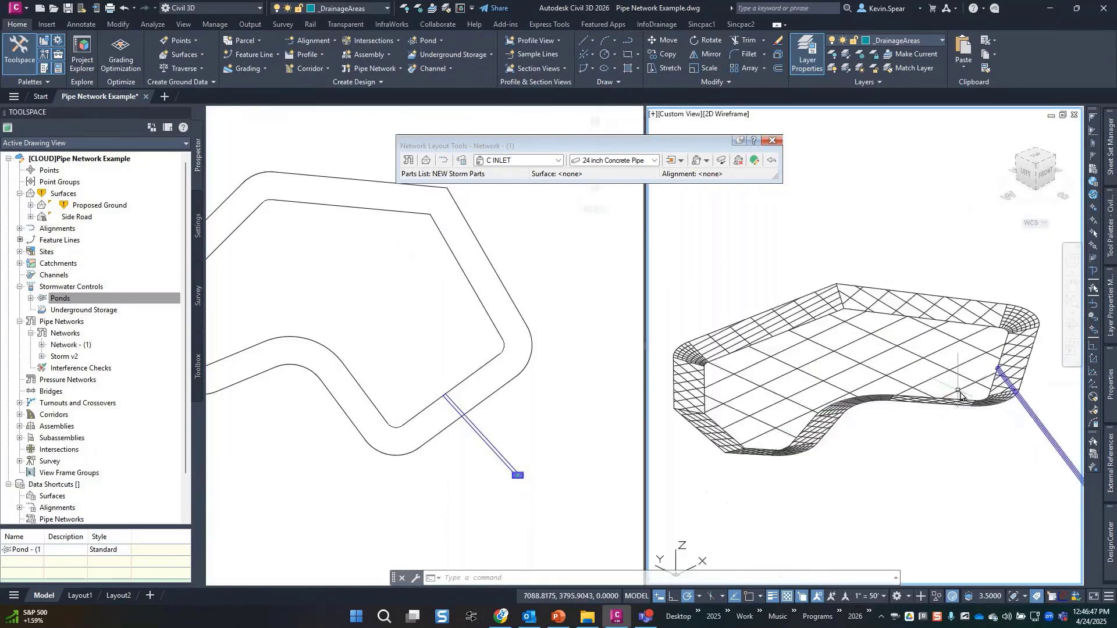
middle_drag(936, 426, 829, 396)
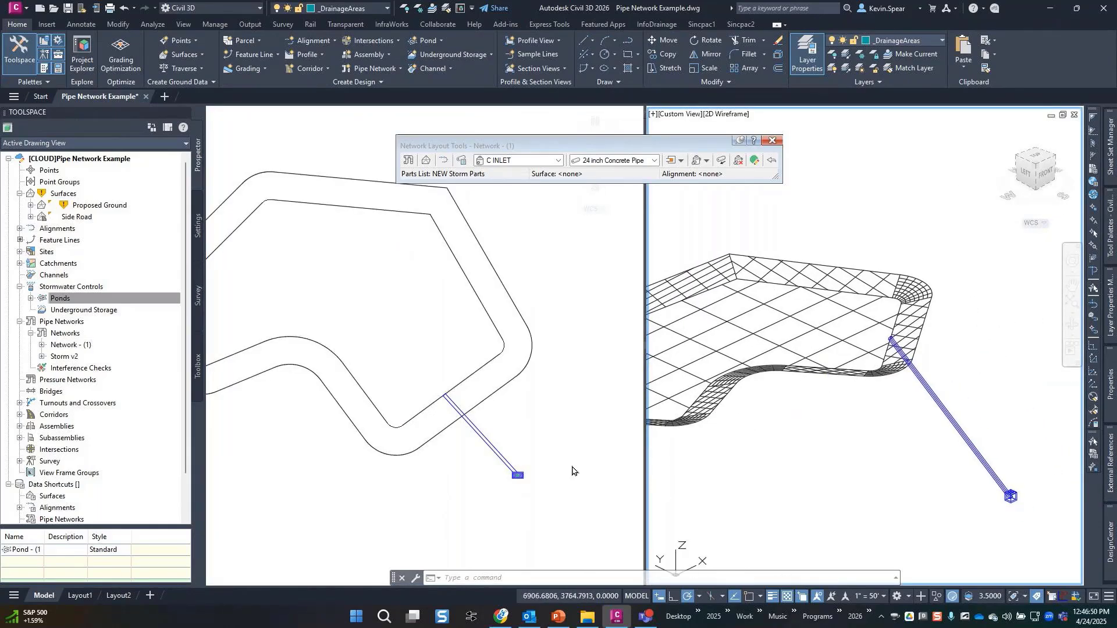
click(572, 470)
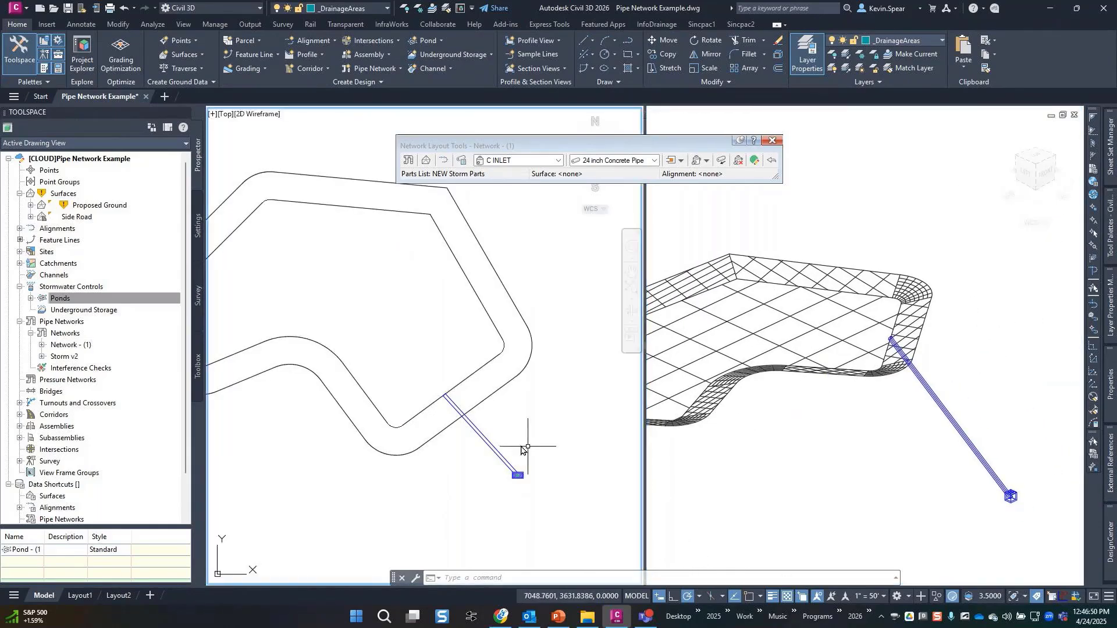
scroll(513, 415, down, 2)
middle_drag(512, 415, 527, 438)
click(527, 416)
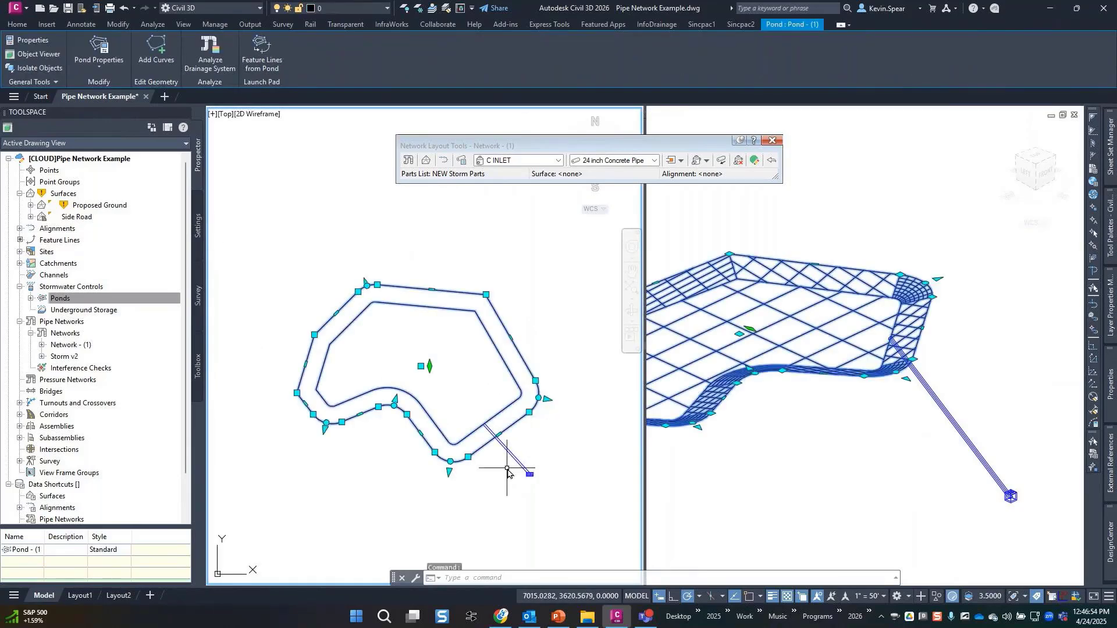
click(421, 366)
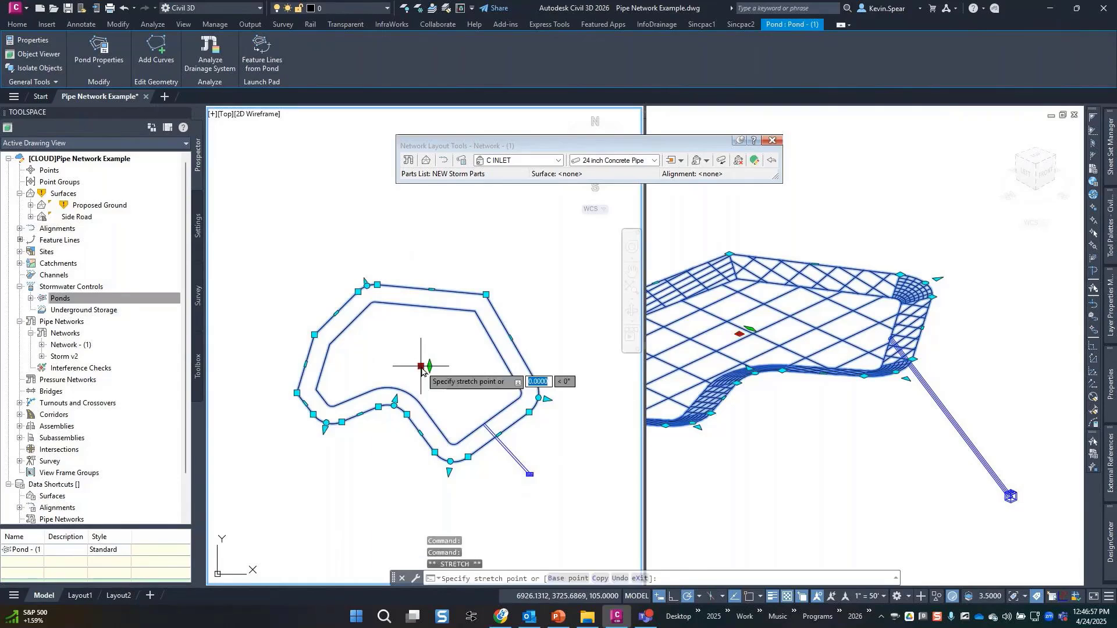
click(395, 342)
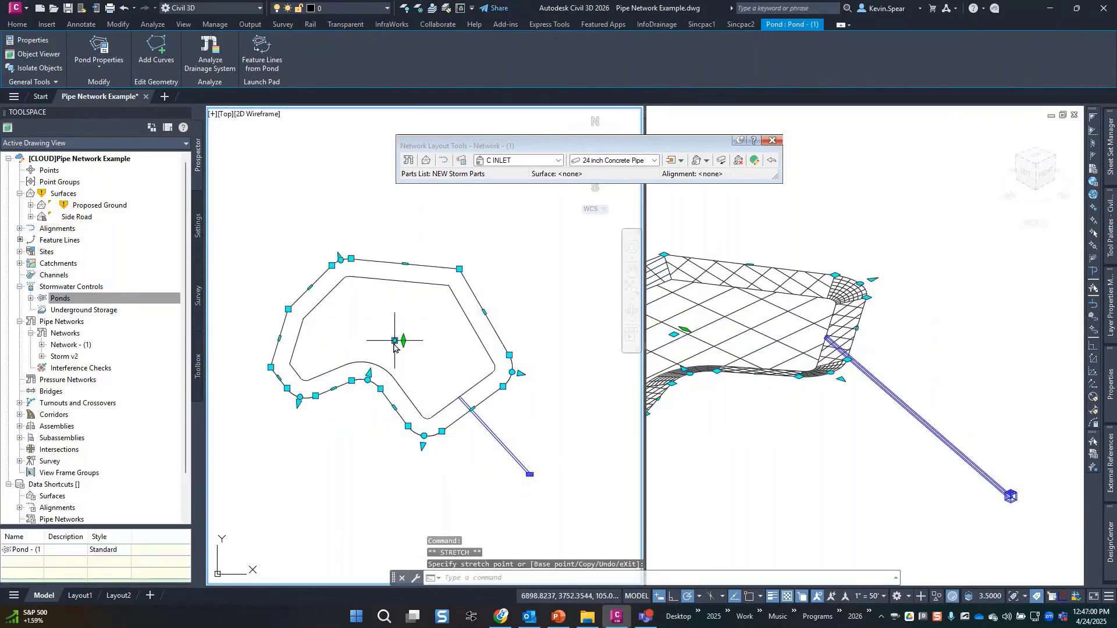
click(395, 341)
click(431, 378)
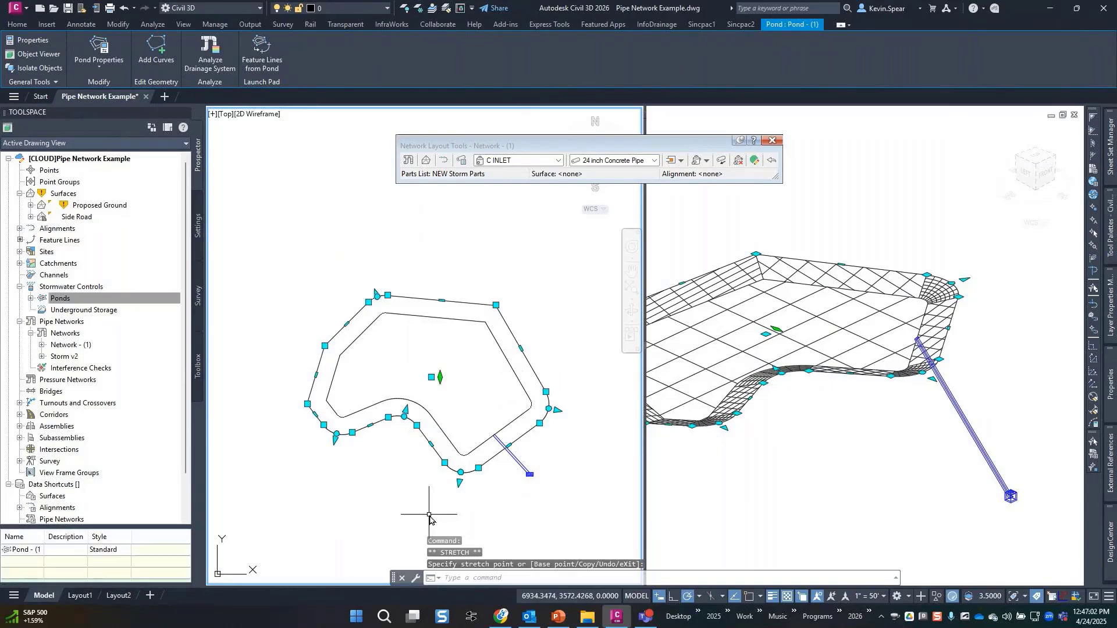
Stretch the pond's lower-right edges so its outer edge meets the pipe, then deselect.
click(509, 445)
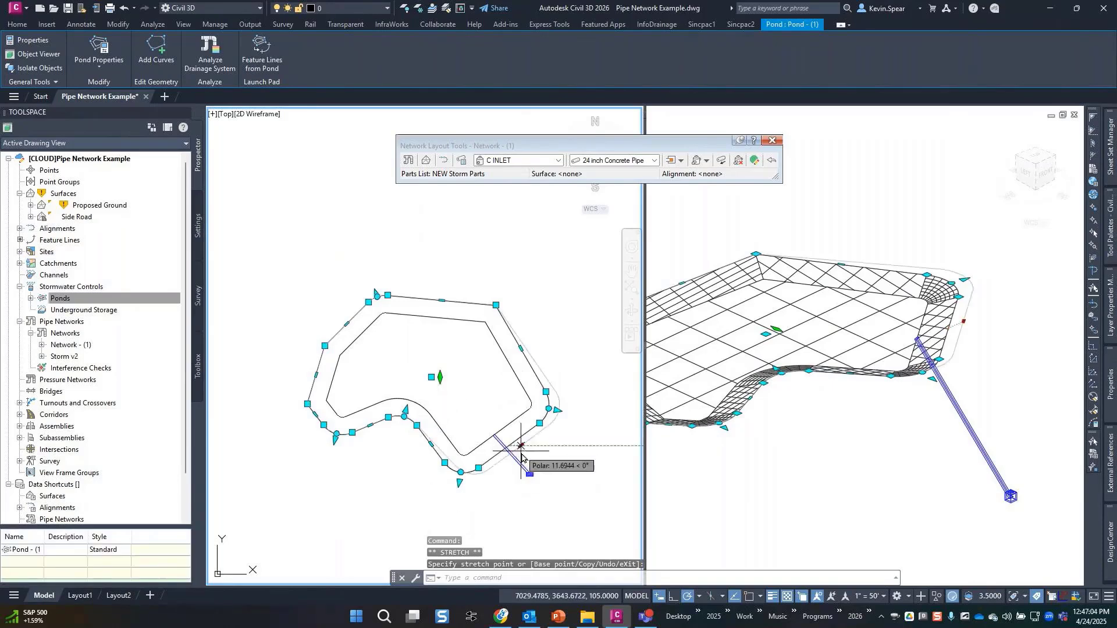
click(524, 457)
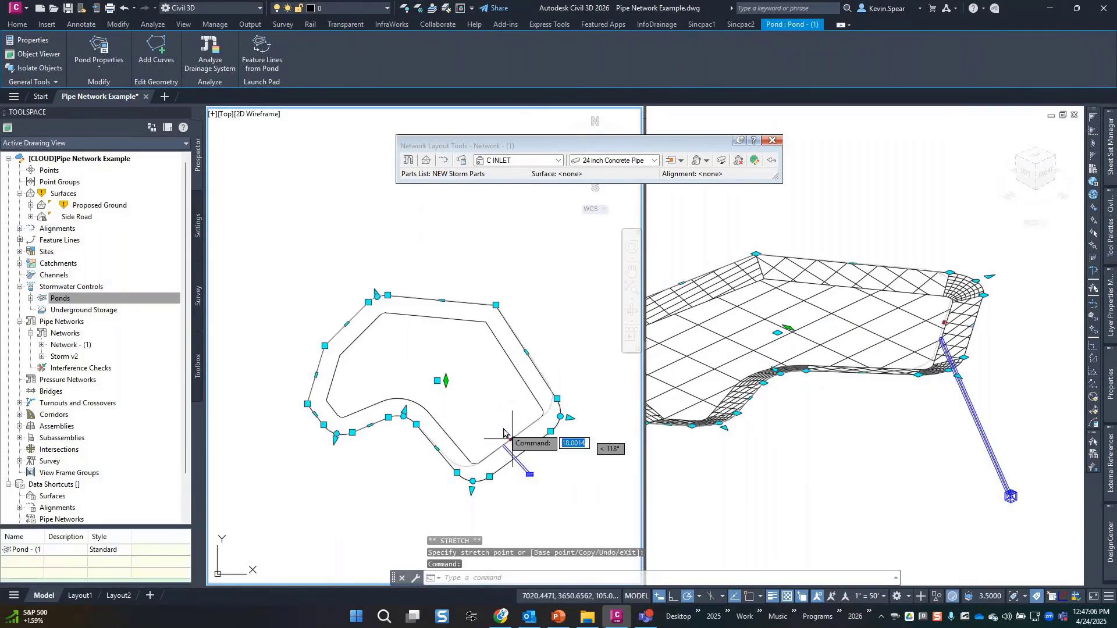
click(504, 433)
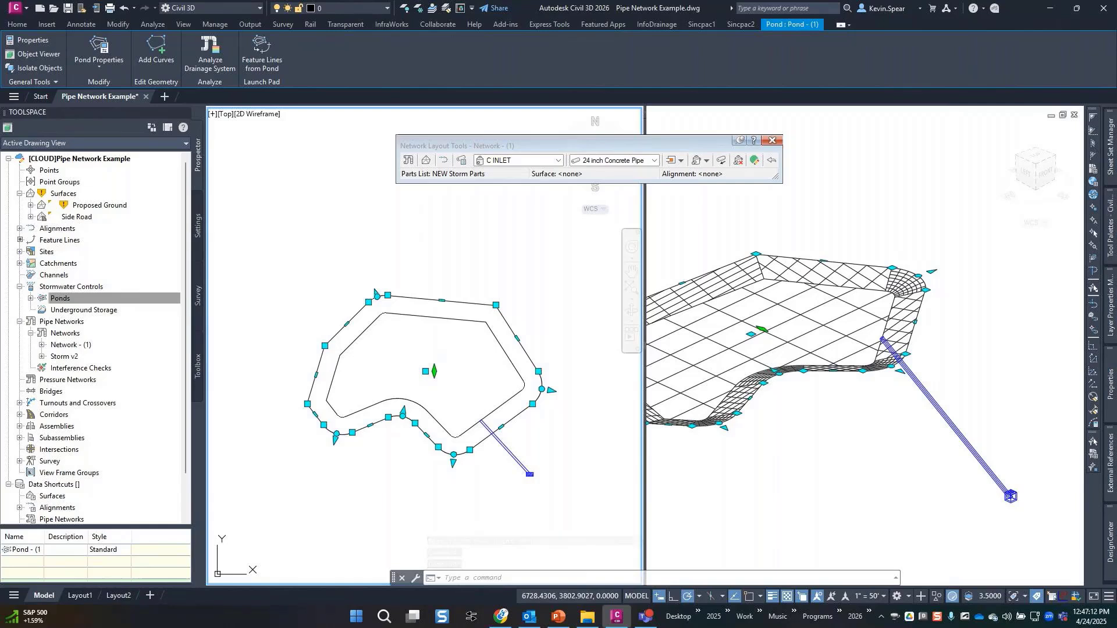
key(alt+Tab)
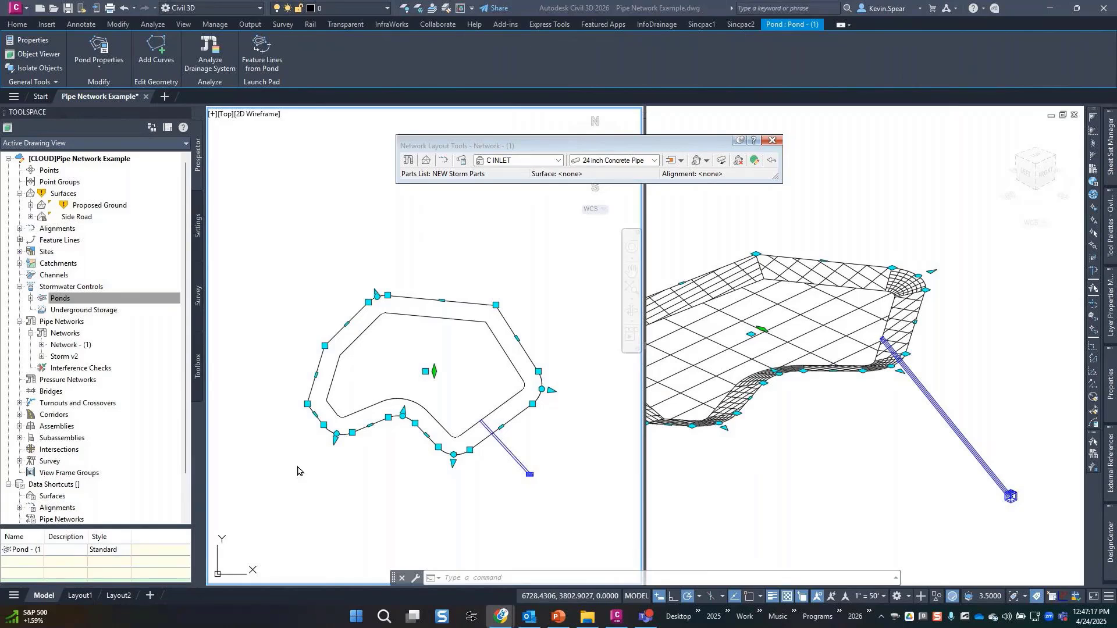
key(alt+Tab)
key(Escape)
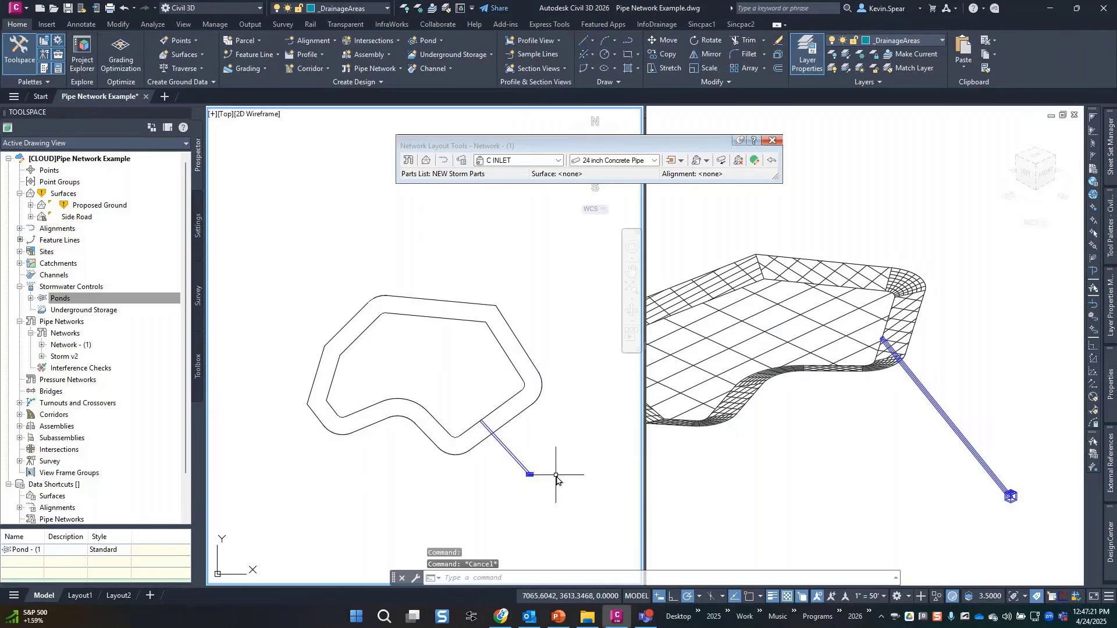
Close the layout tools and set the right viewport to a north-up top view of Storm v2.
scroll(556, 476, down, 4)
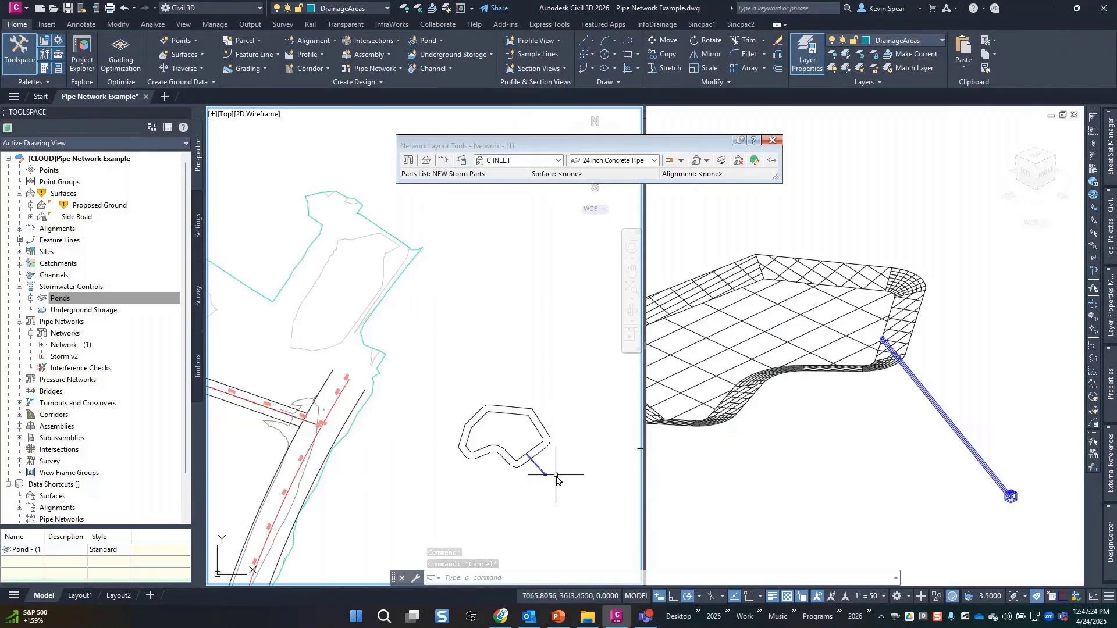
click(772, 141)
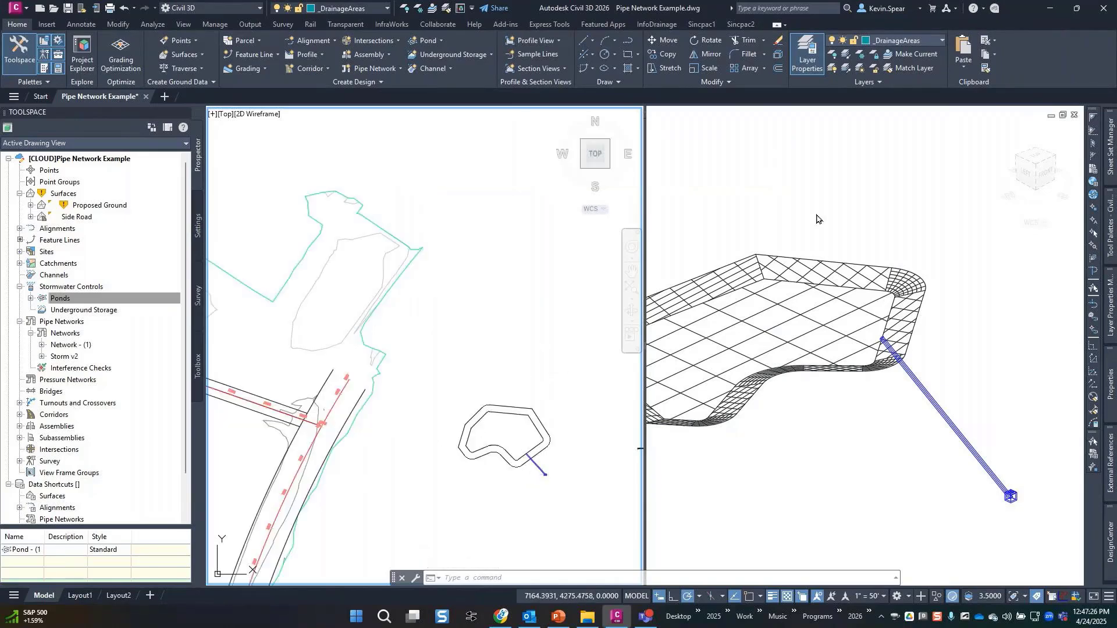
scroll(833, 245, down, 6)
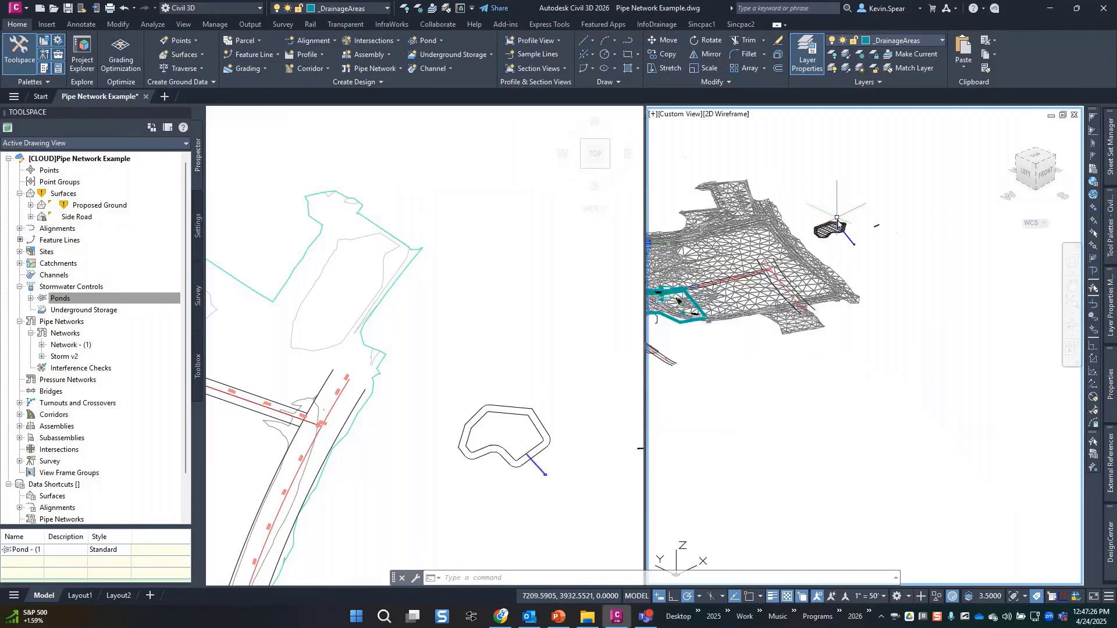
click(1039, 162)
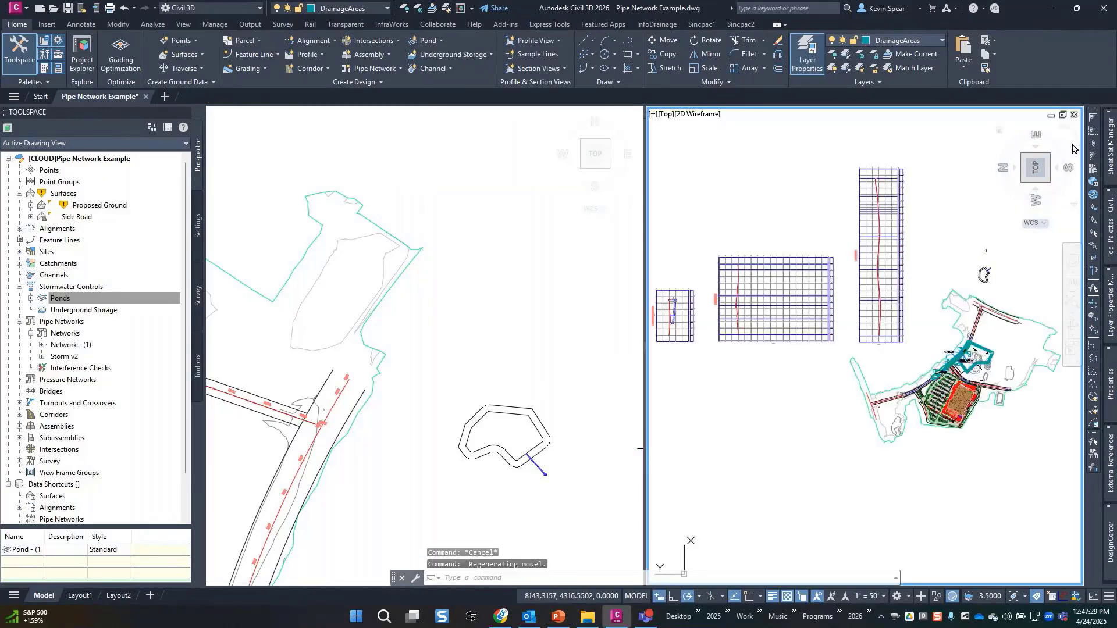
click(1074, 147)
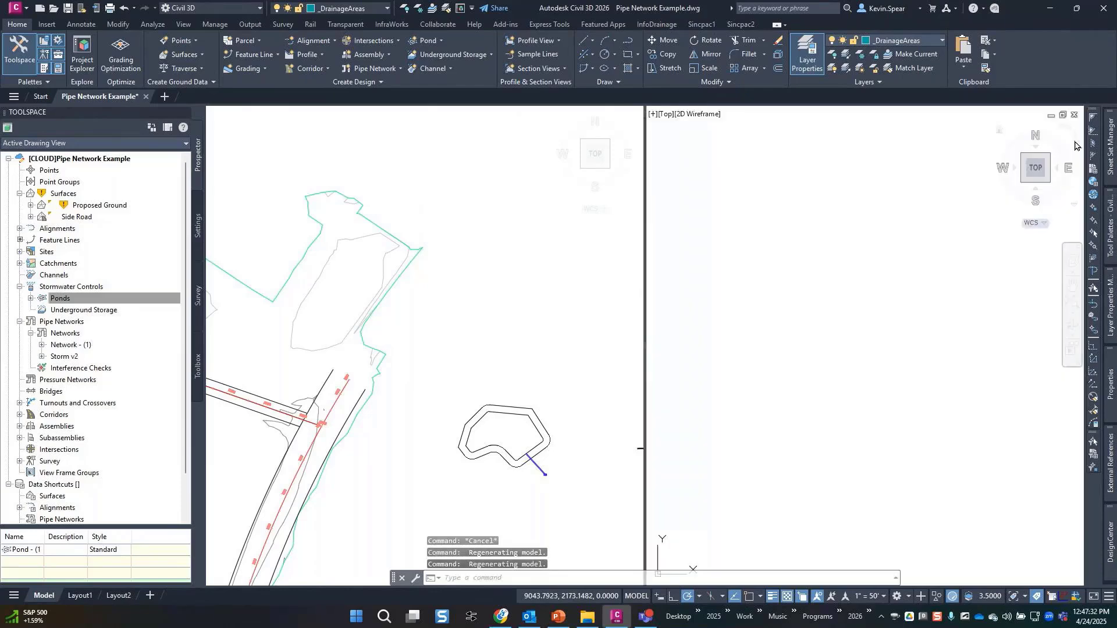
click(412, 419)
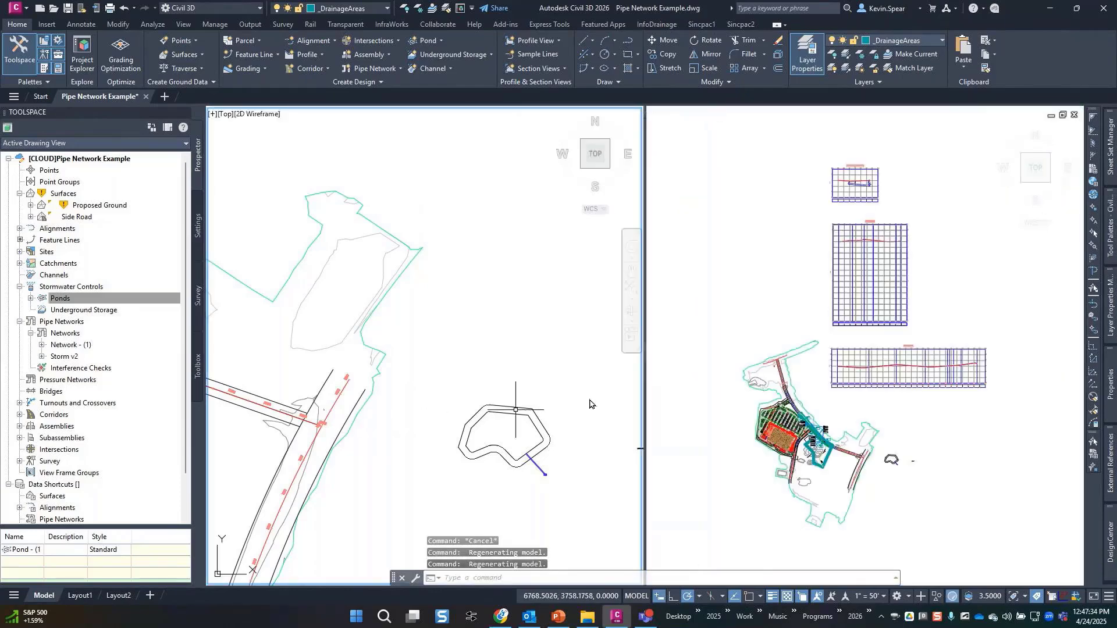
click(860, 173)
scroll(852, 184, up, 9)
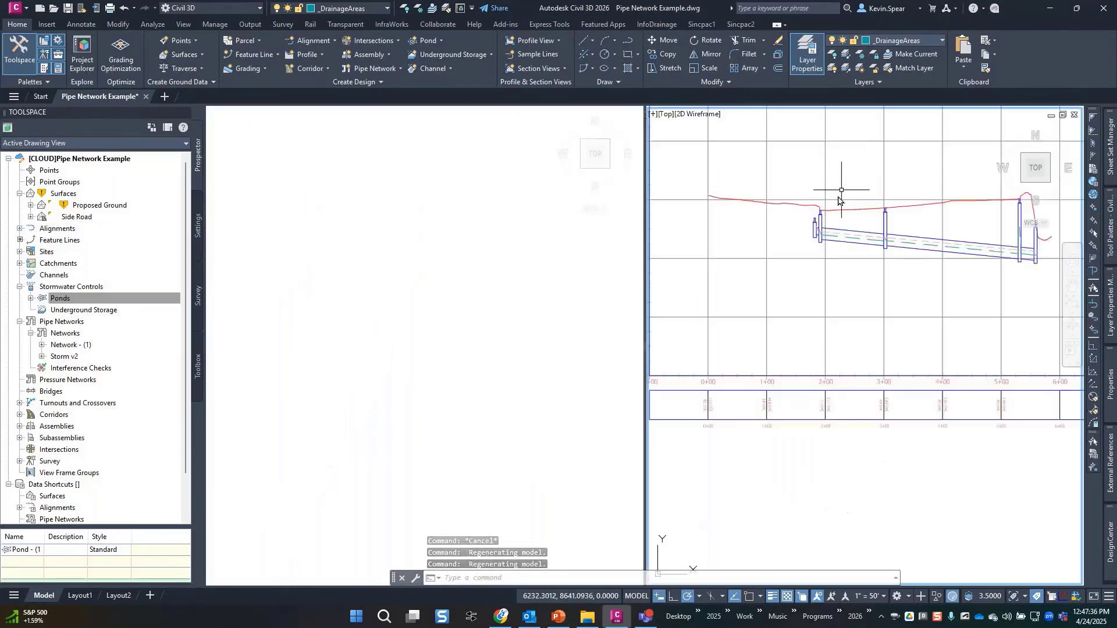
middle_drag(844, 268, 812, 341)
Zoom and pan the plan view to the pond and side road near INLET-07.
click(357, 379)
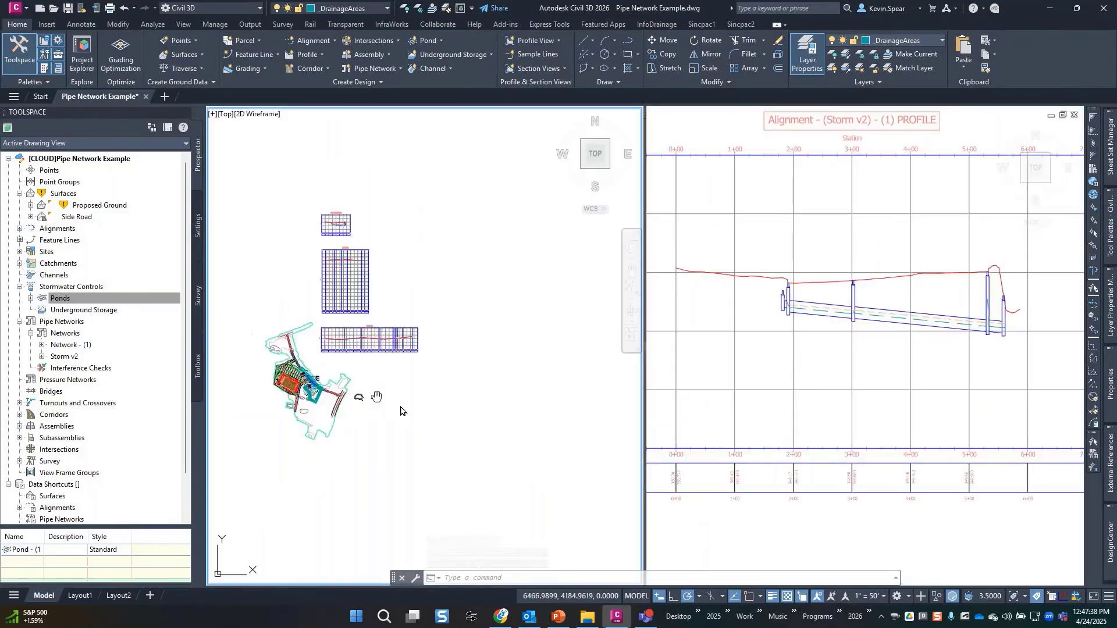
scroll(401, 401, up, 5)
scroll(419, 407, up, 8)
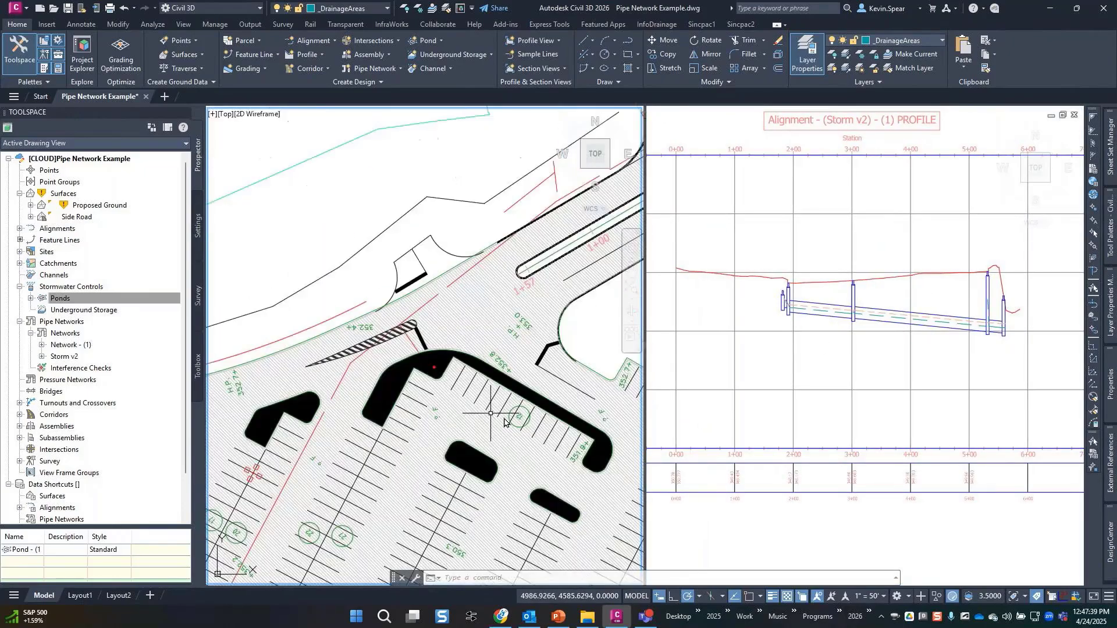
middle_drag(480, 365, 255, 157)
mouse_move(482, 428)
middle_down()
mouse_move(487, 350)
mouse_move(499, 427)
middle_up()
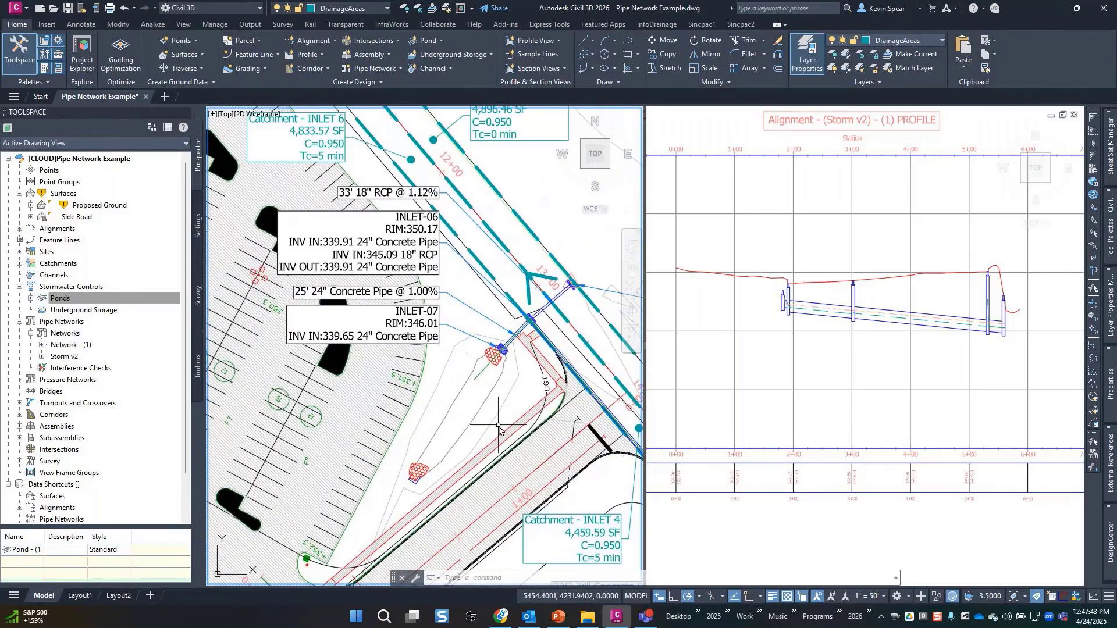
Start a new pond and name it Swale.
click(437, 42)
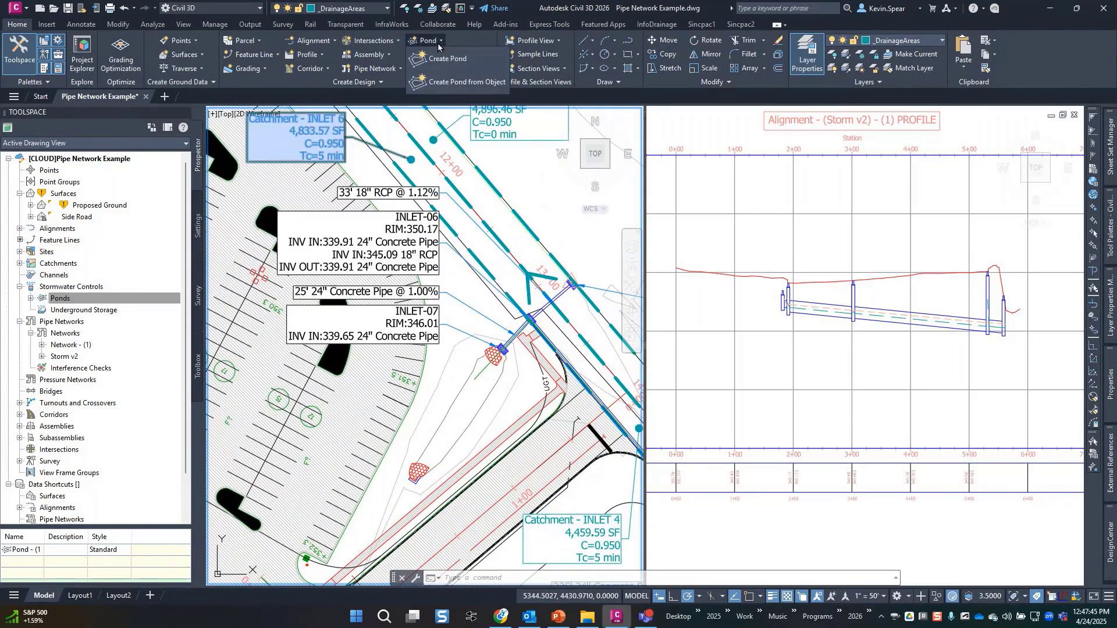
click(465, 66)
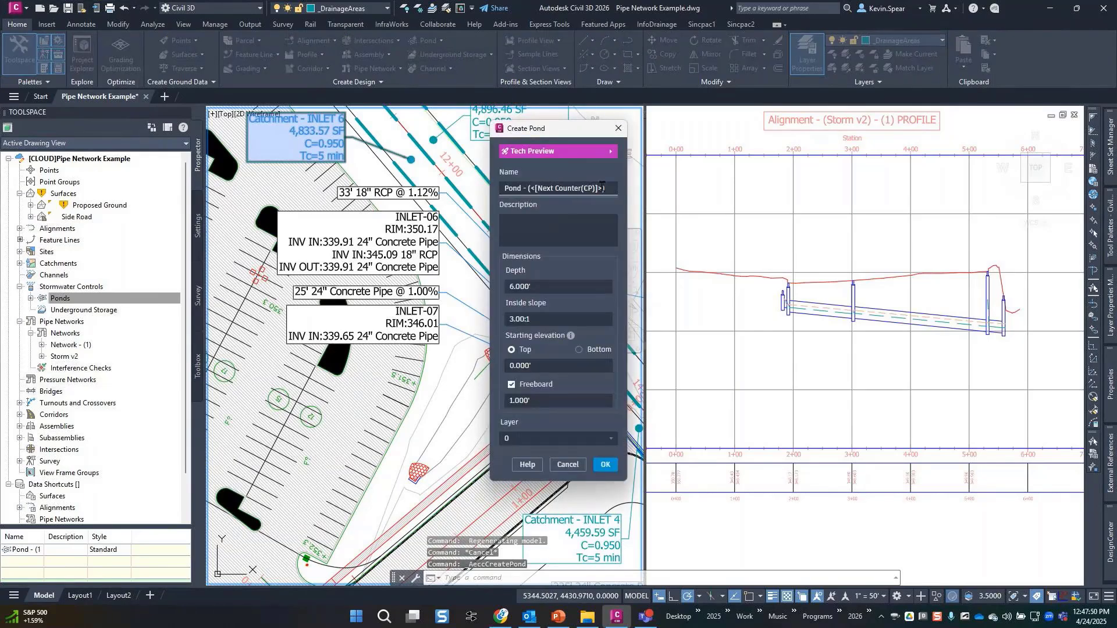
triple_click(571, 187)
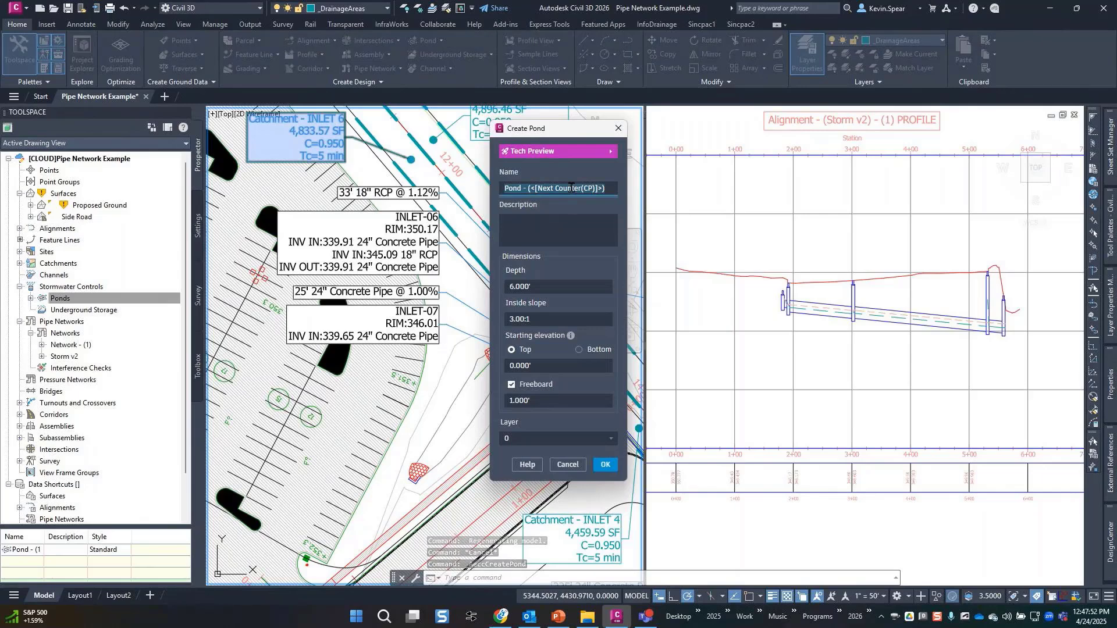
text(Swa;e)
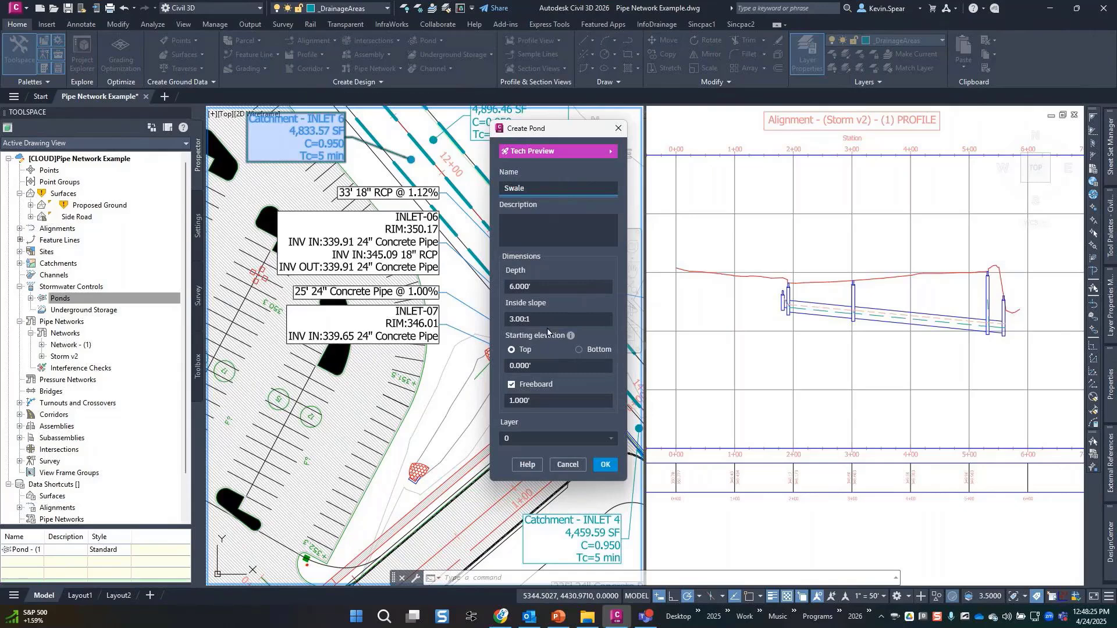
Set the pond's starting elevation to 346', depth to 8' and inside slope to 1.00:1.
click(563, 367)
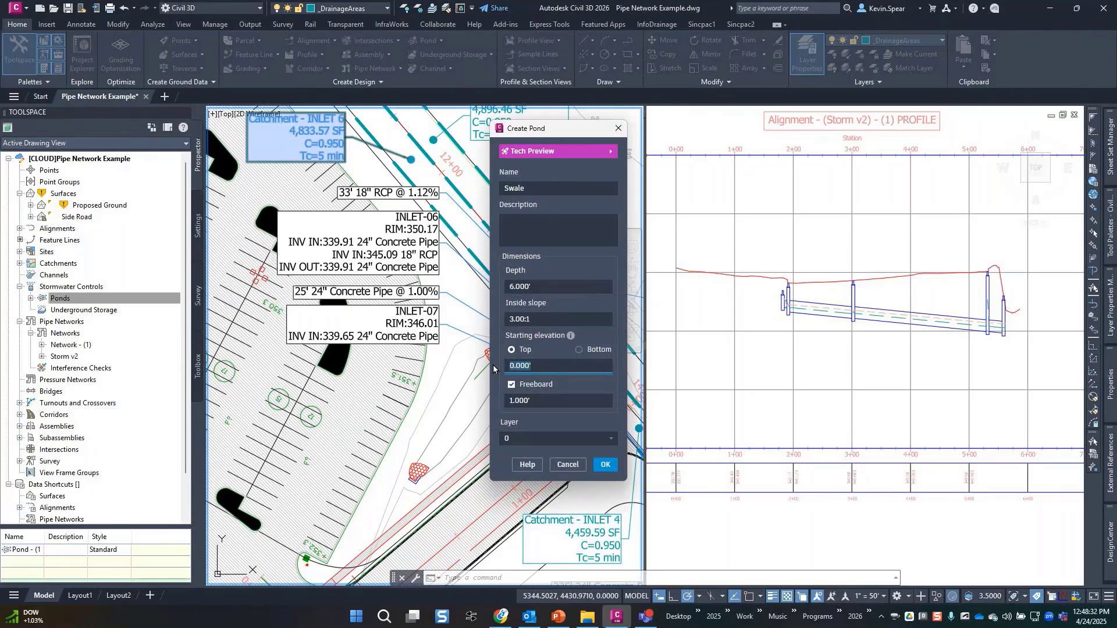
key(Tab)
click(547, 286)
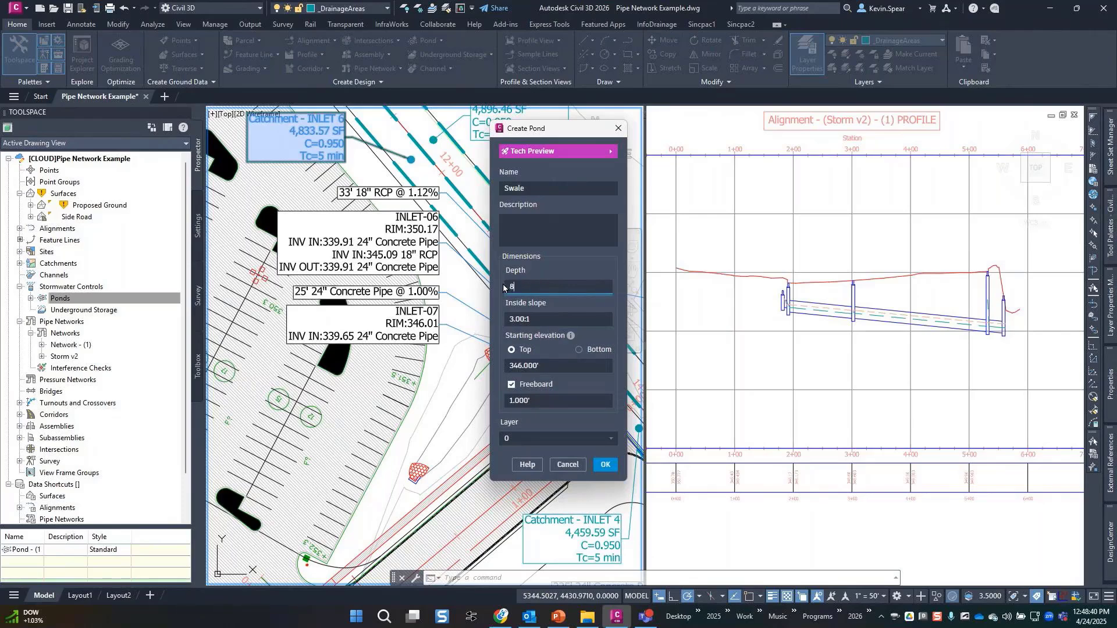
click(546, 320)
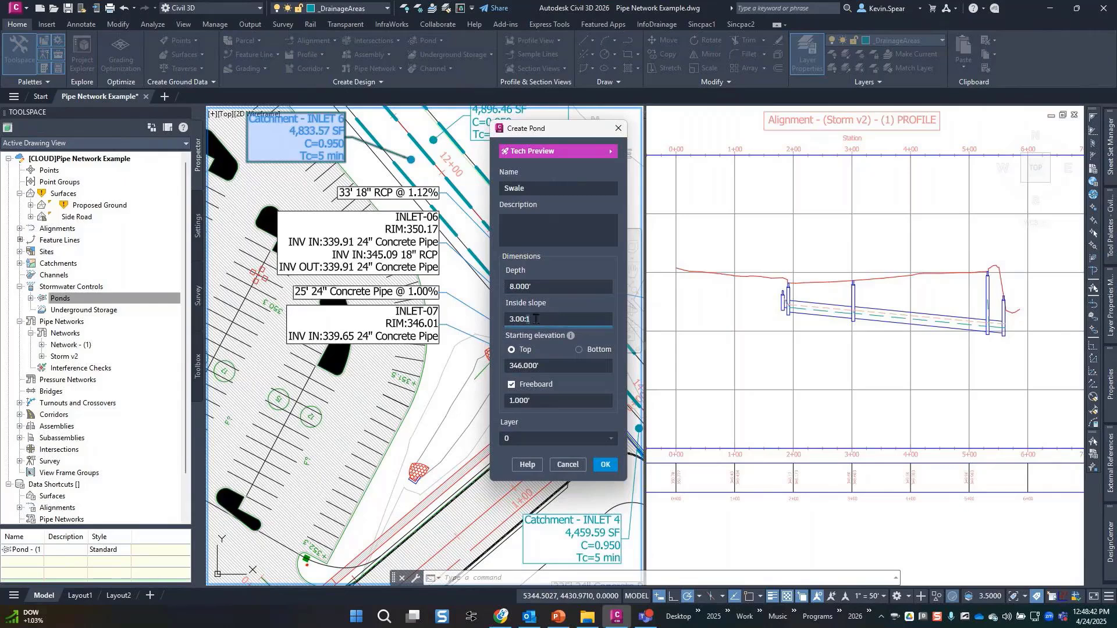
drag(536, 319, 499, 325)
text(1)
key(Tab)
Draw a four-corner swale outline below INLET-07, close it with cl, and select it.
click(603, 465)
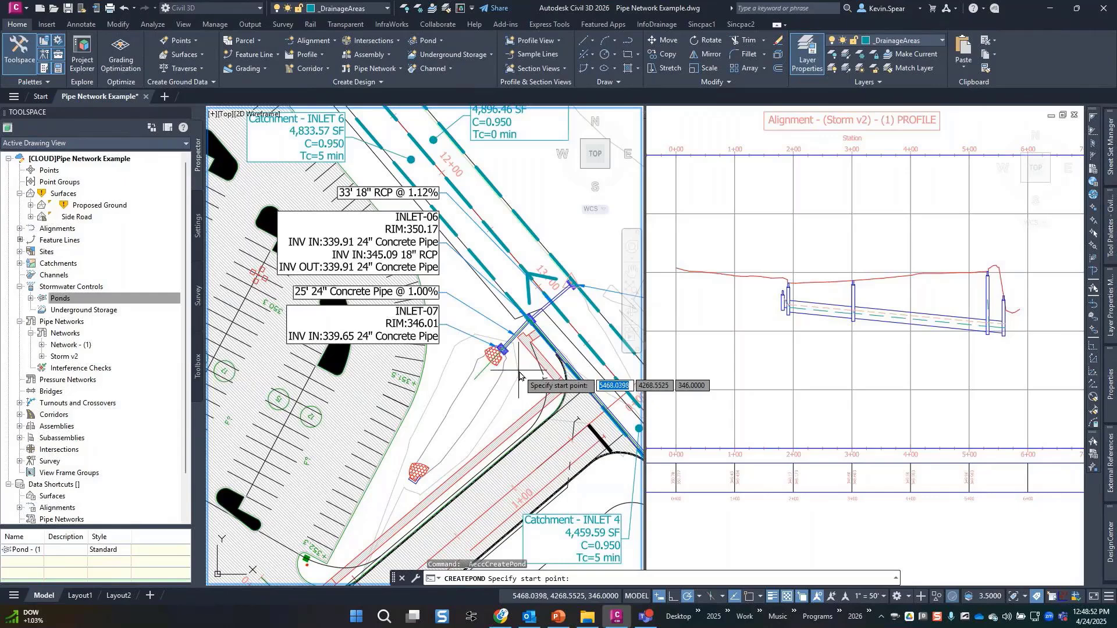
click(521, 373)
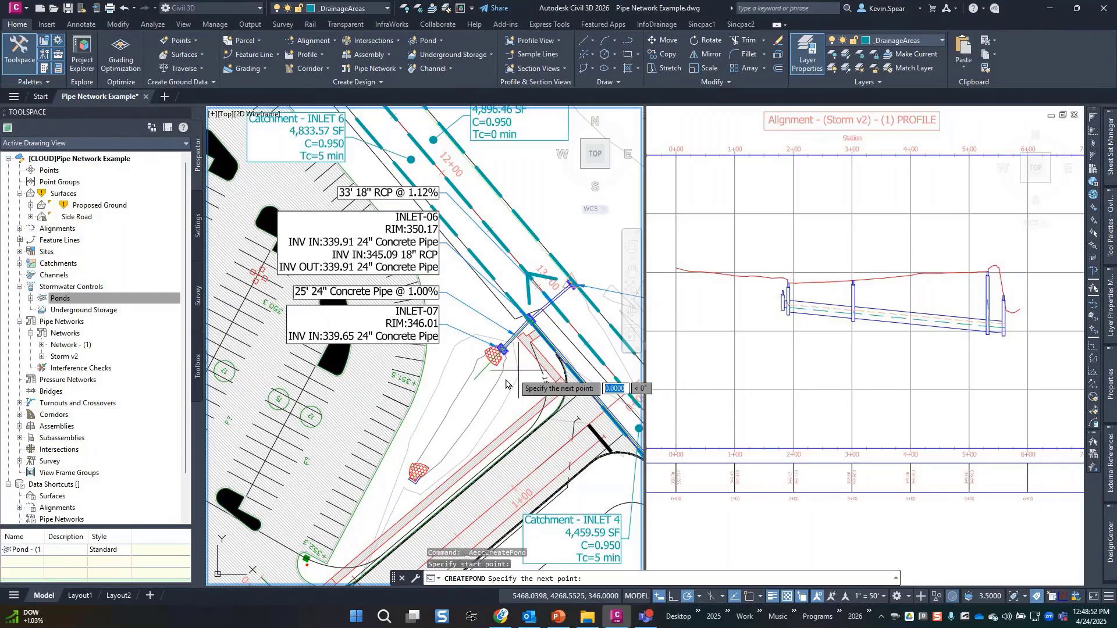
click(448, 458)
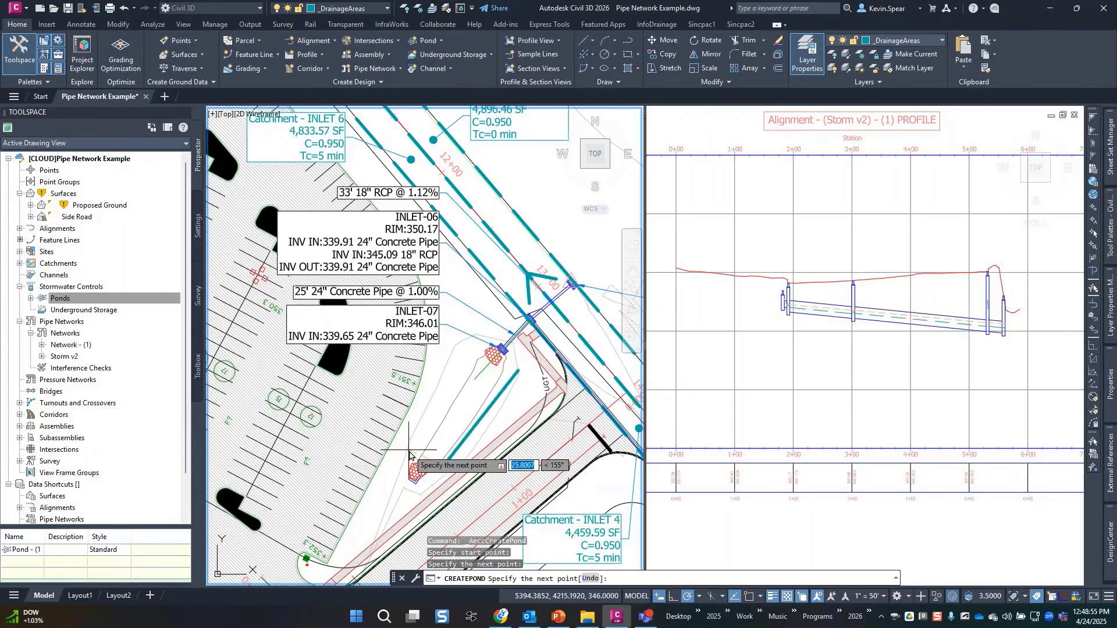
click(409, 451)
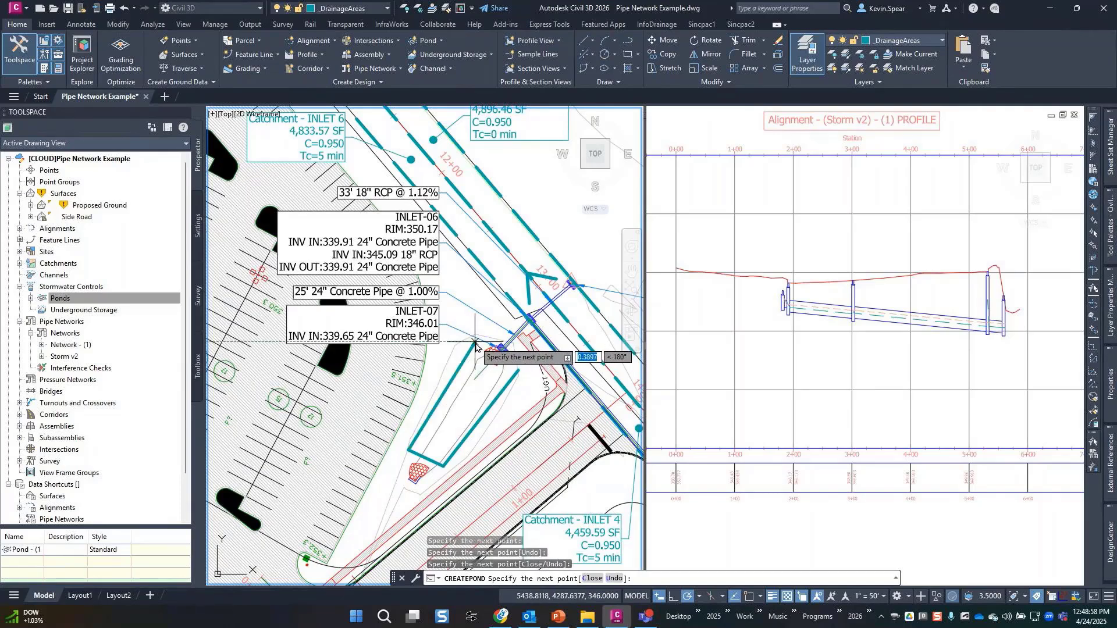
click(476, 344)
text(cl)
key(Return)
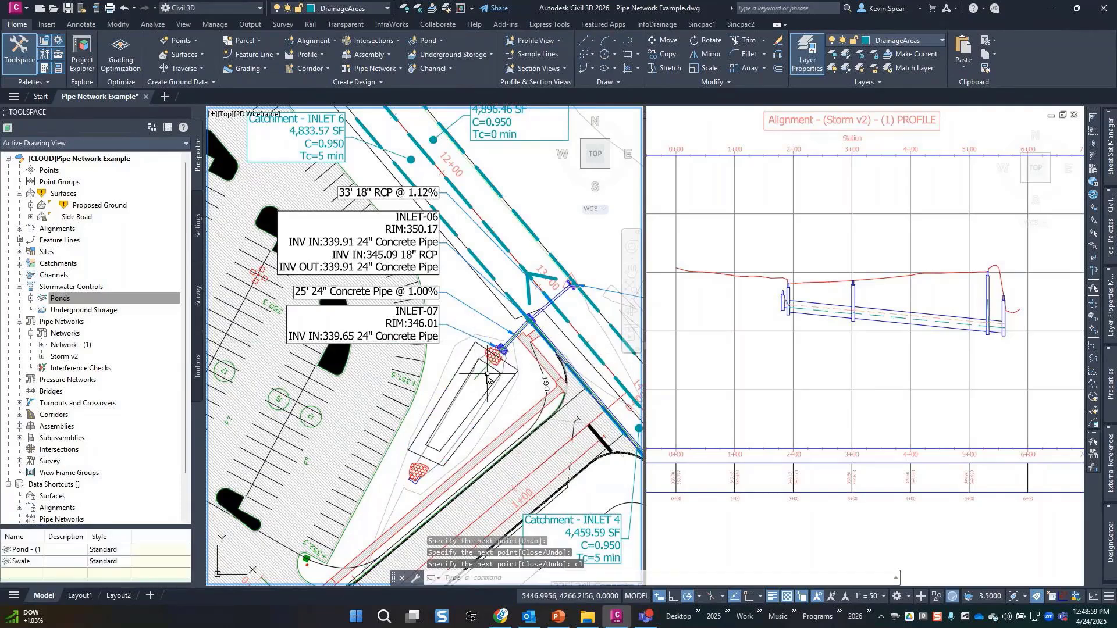
click(476, 346)
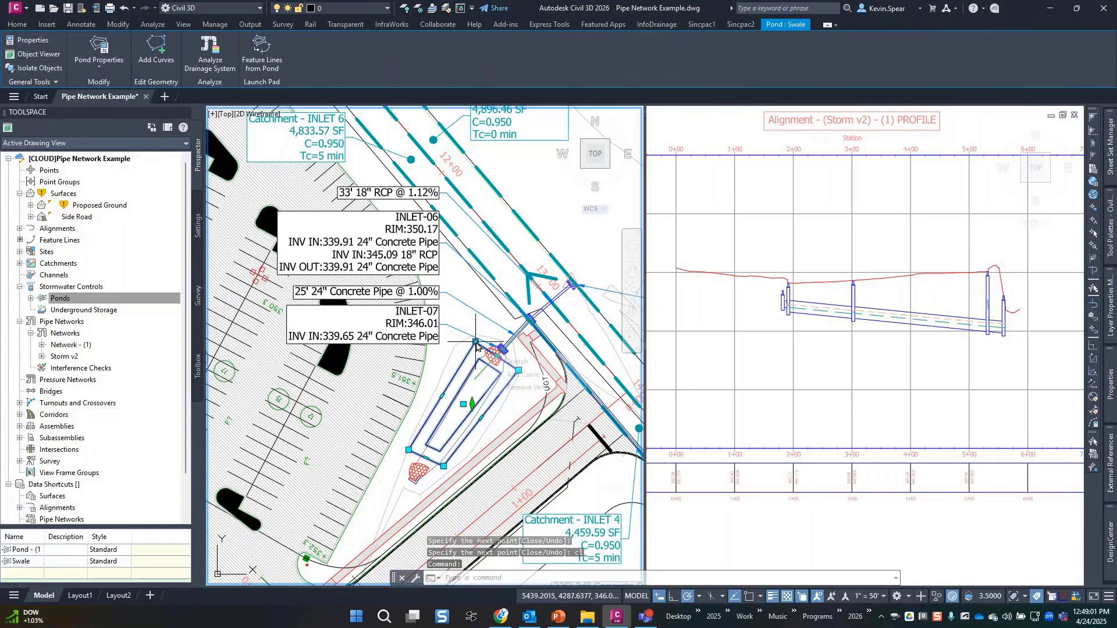
Try 5' and 25' radii on the pond's top corner, undoing each.
click(514, 375)
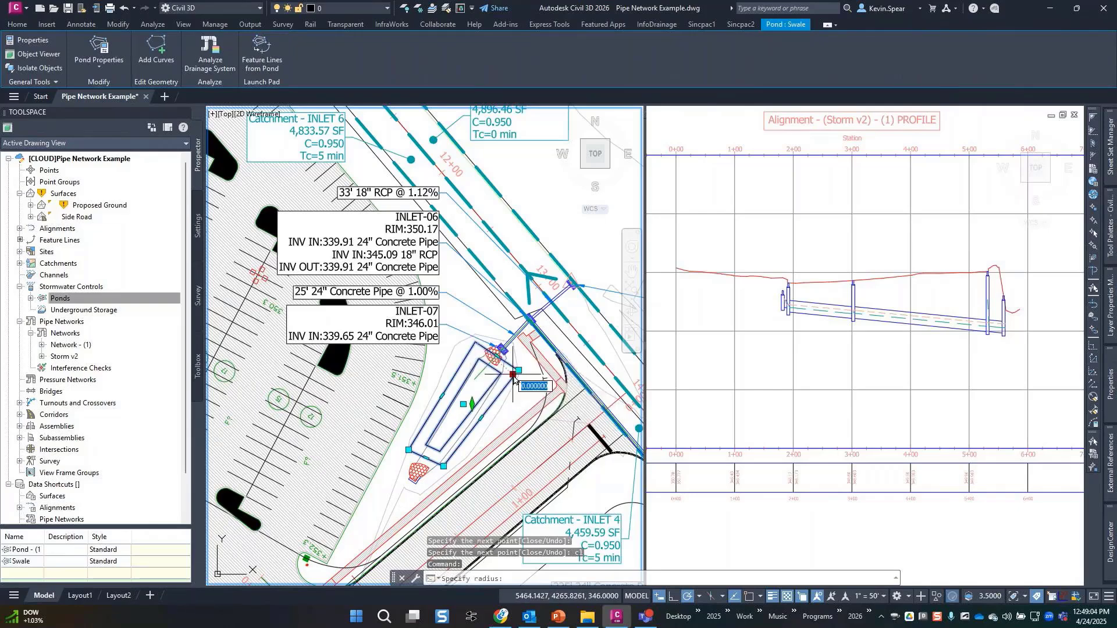
text(5)
key(Return)
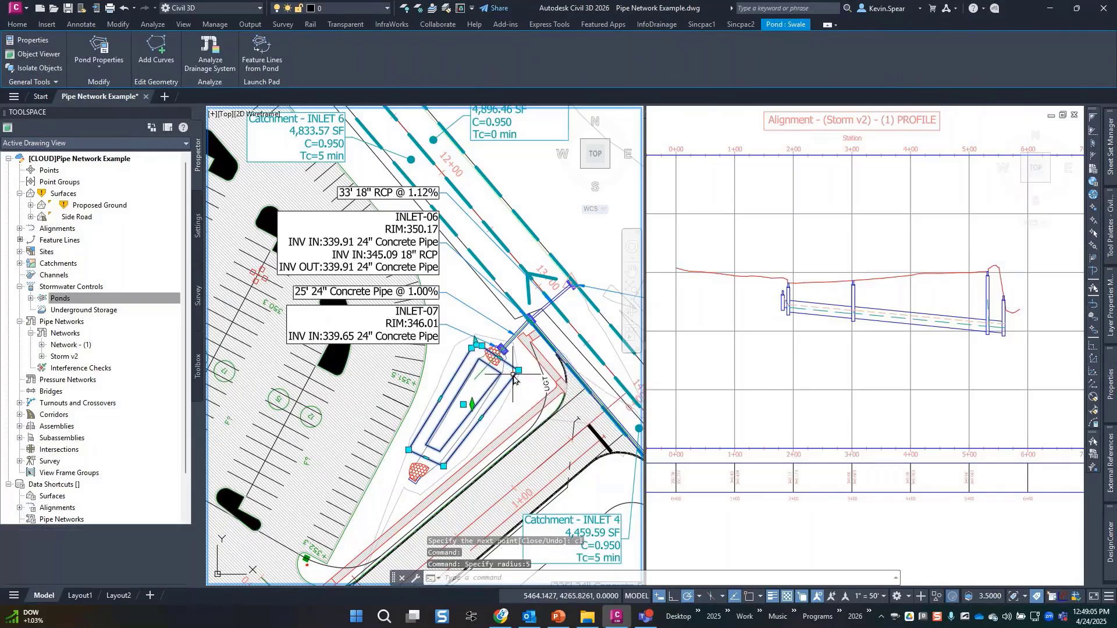
scroll(477, 352, up, 6)
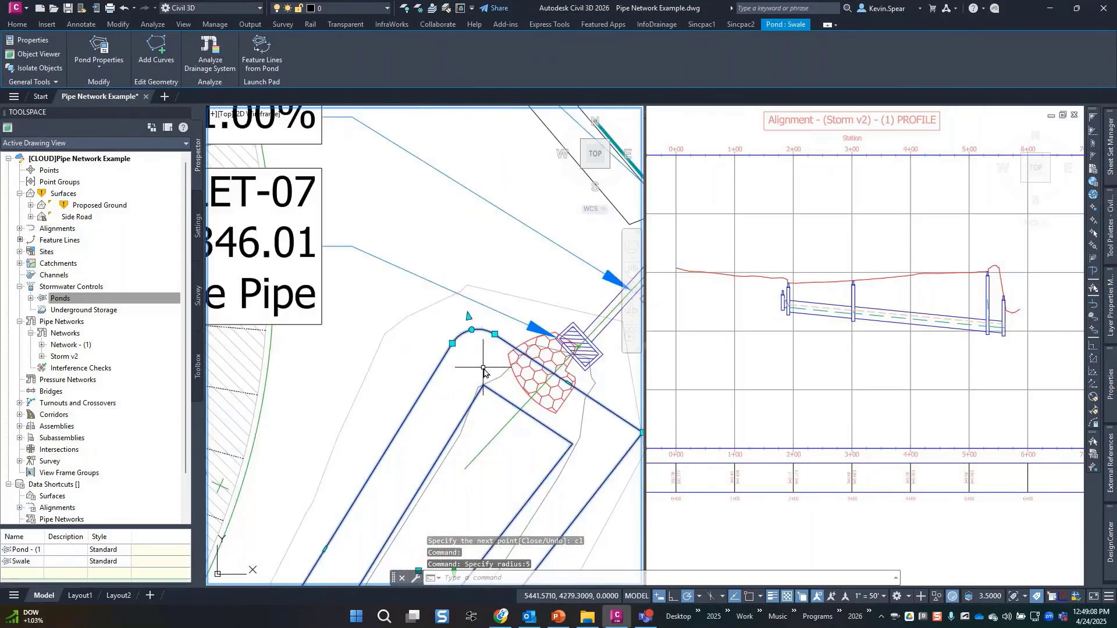
key(ctrl+z)
key(ctrl+z)
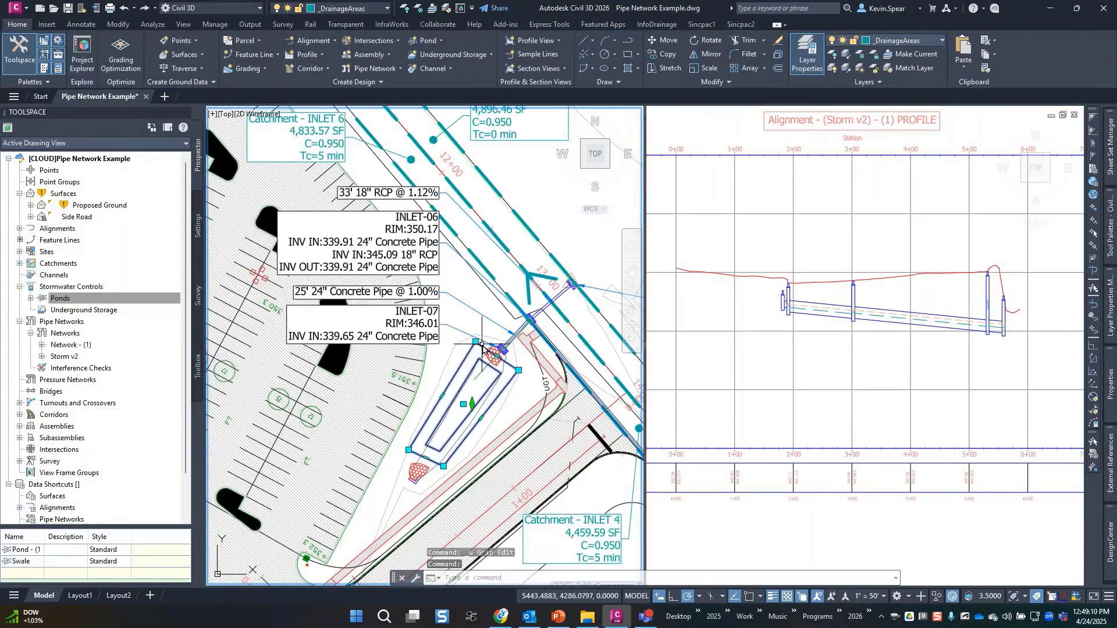
mouse_move(475, 344)
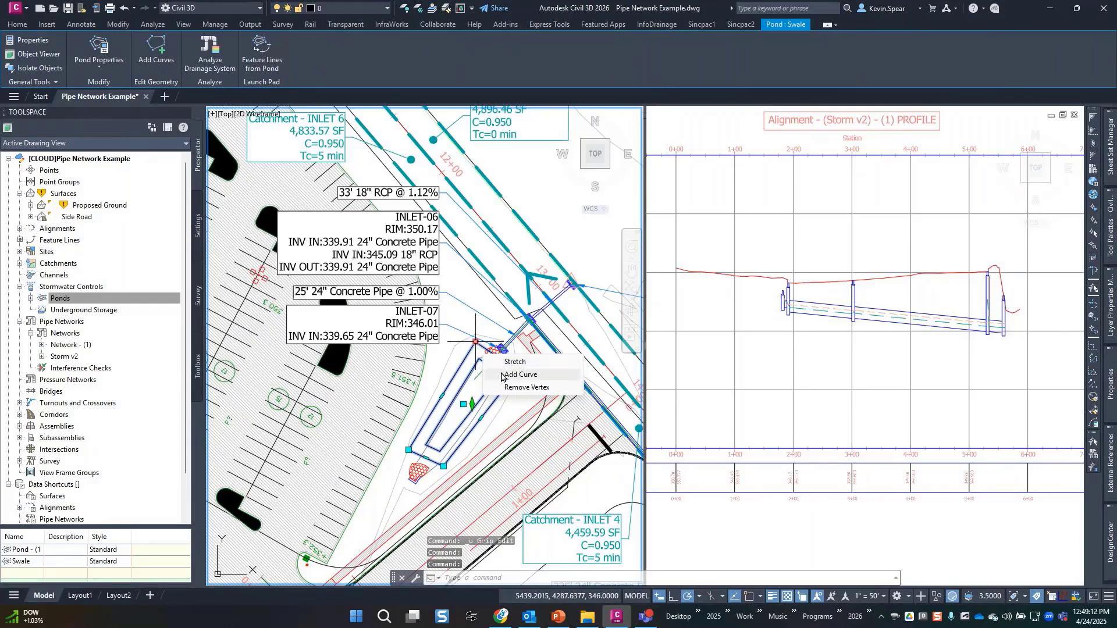
click(519, 374)
text(25)
key(Return)
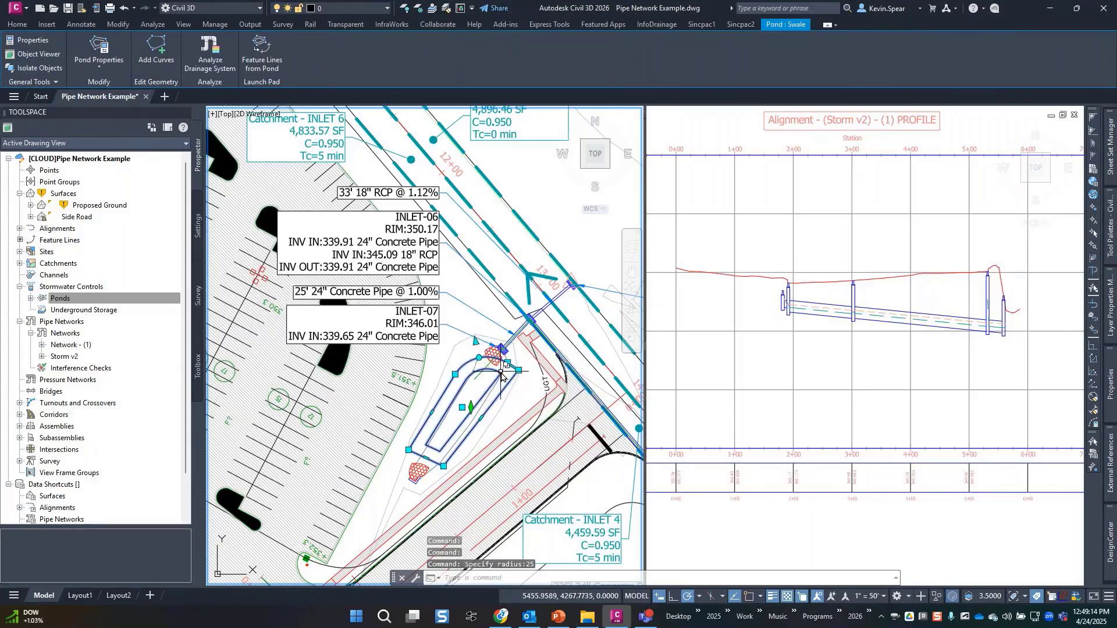
key(ctrl+z)
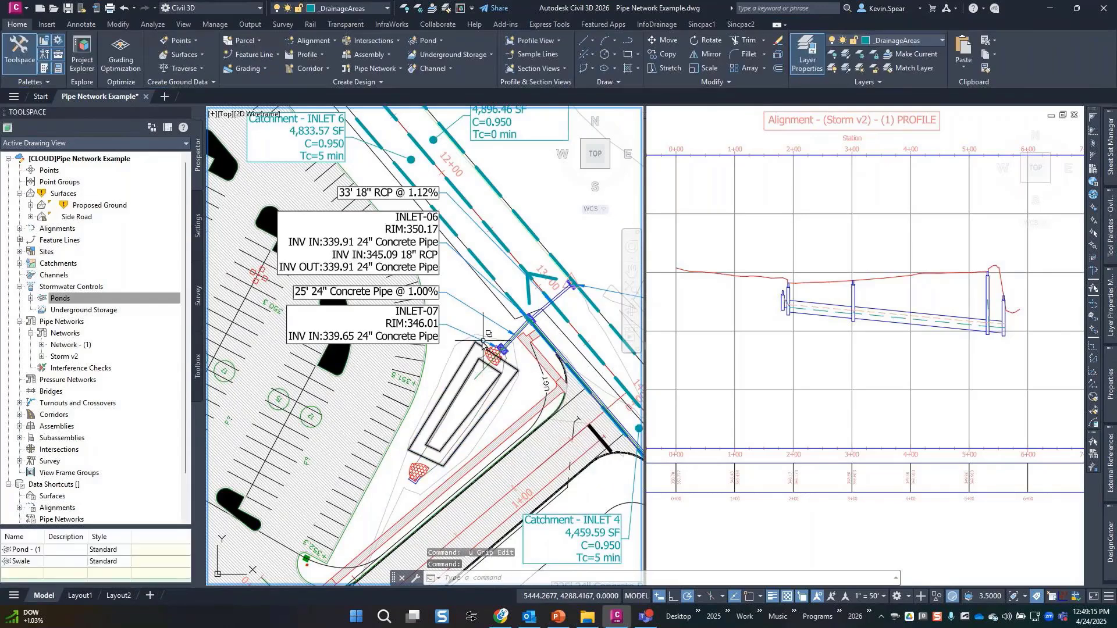
Round the pond's top and east corners with a radius of 10.
mouse_move(475, 343)
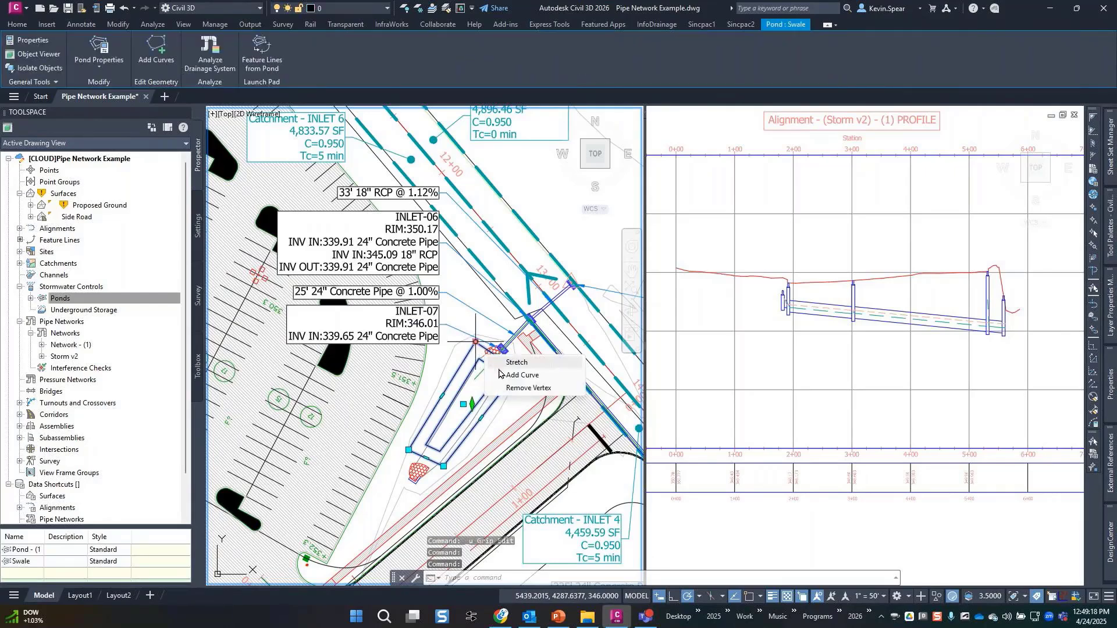
click(510, 374)
text(10)
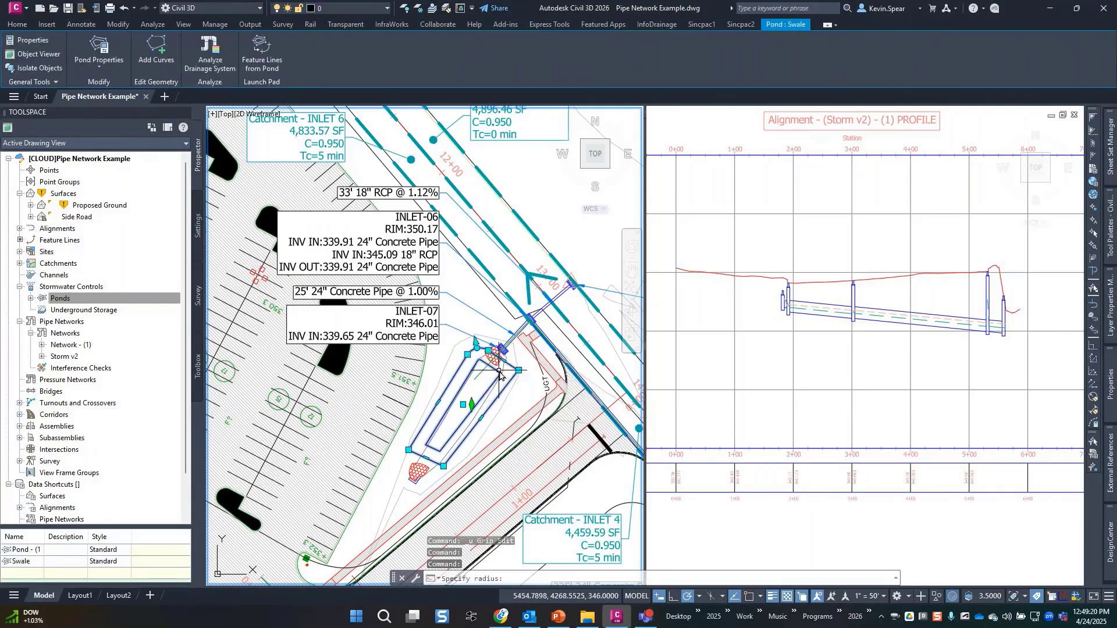
key(Return)
mouse_move(519, 370)
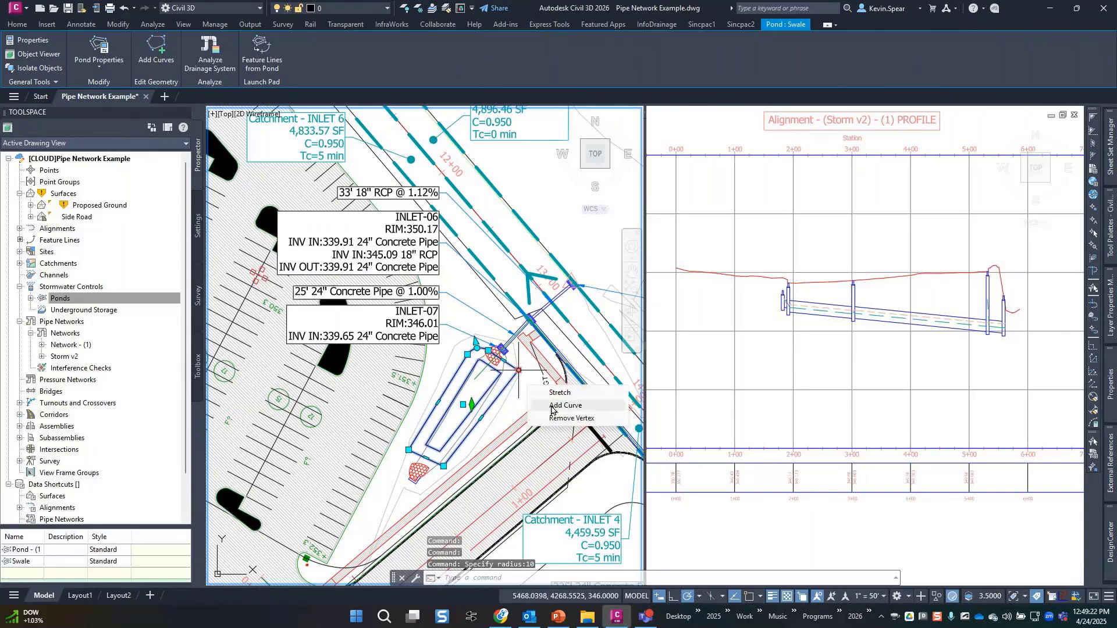
click(554, 402)
key(Return)
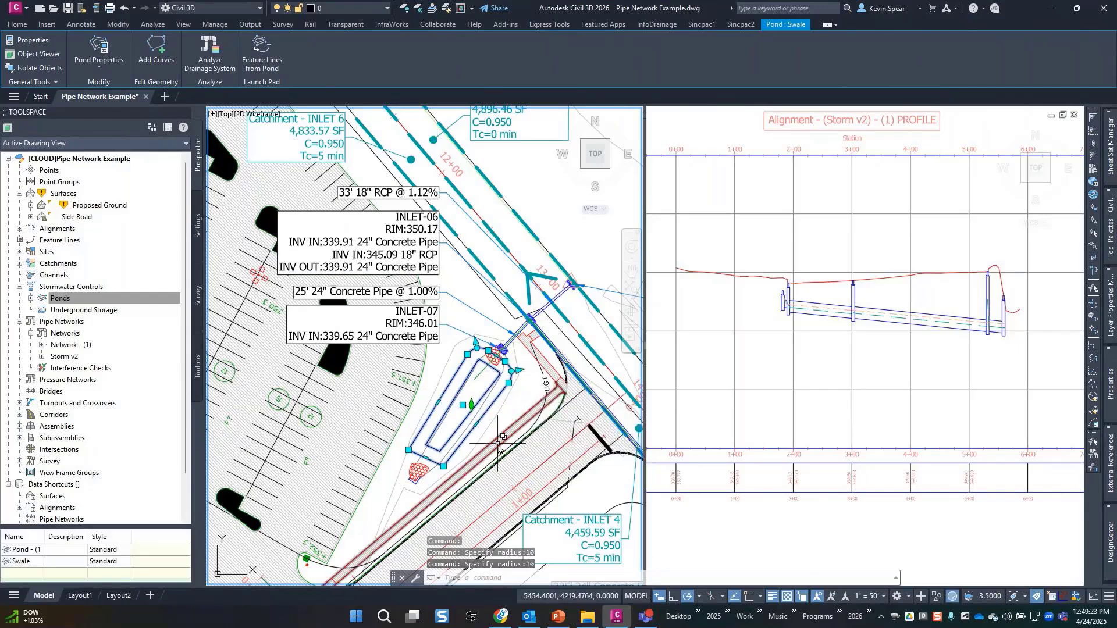
Round the bottom and lower-left corners with a radius of 10, then deselect the pond.
click(444, 466)
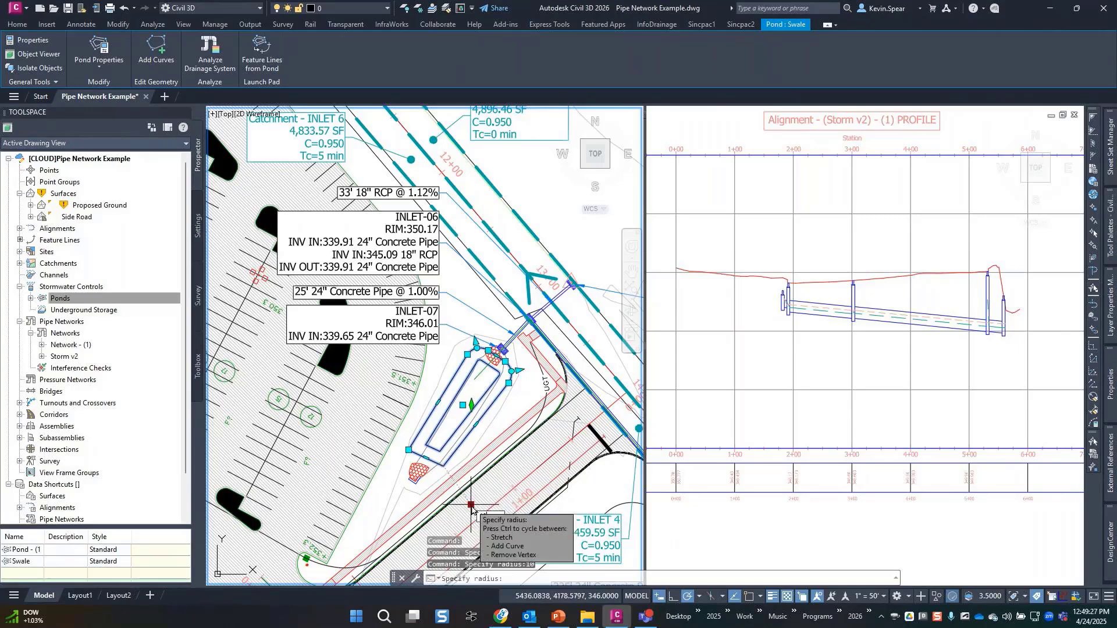
key(Escape)
key(Escape)
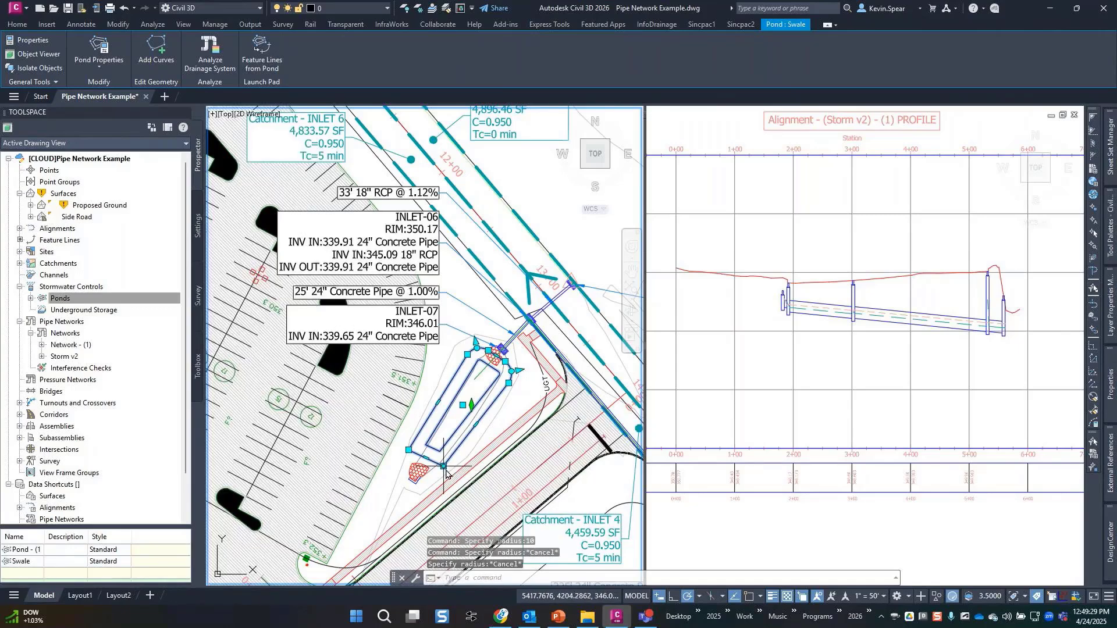
text(10)
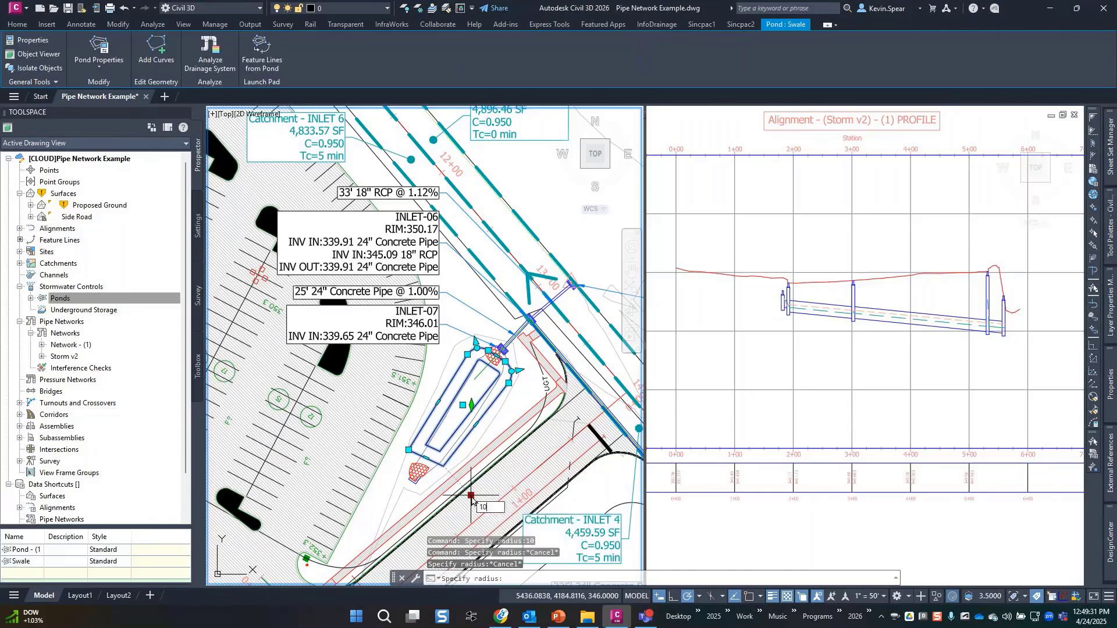
key(Return)
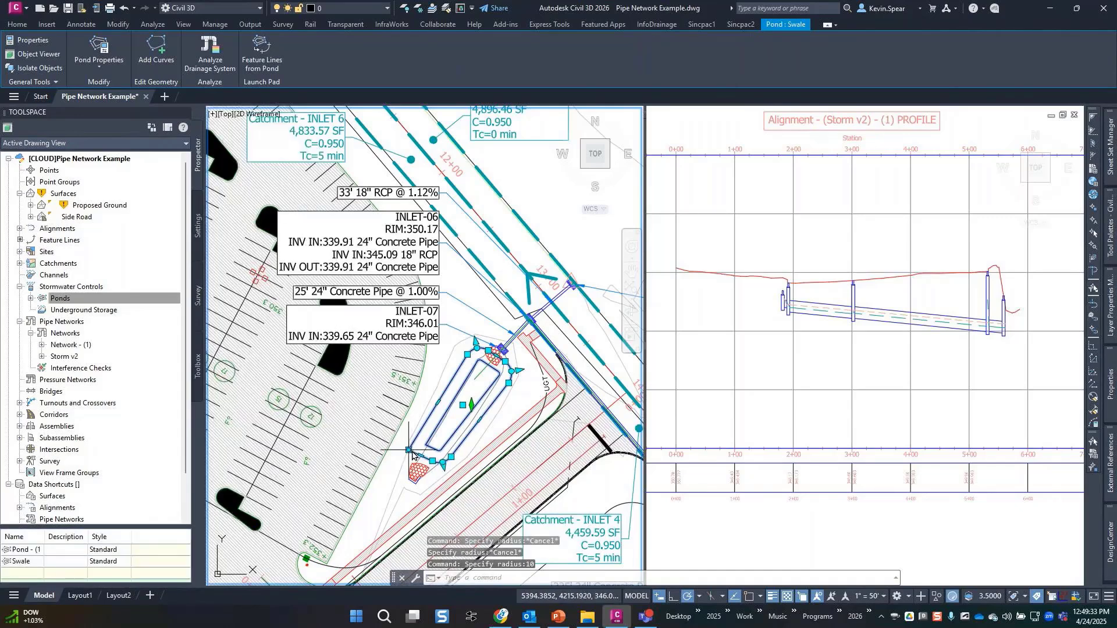
mouse_move(409, 450)
click(437, 482)
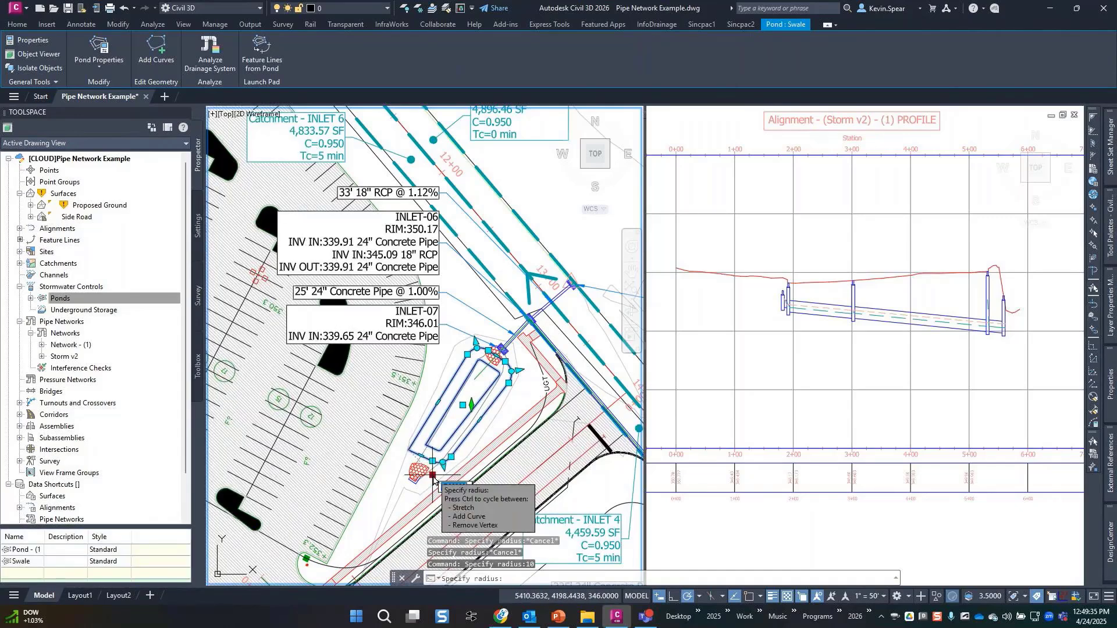
key(Return)
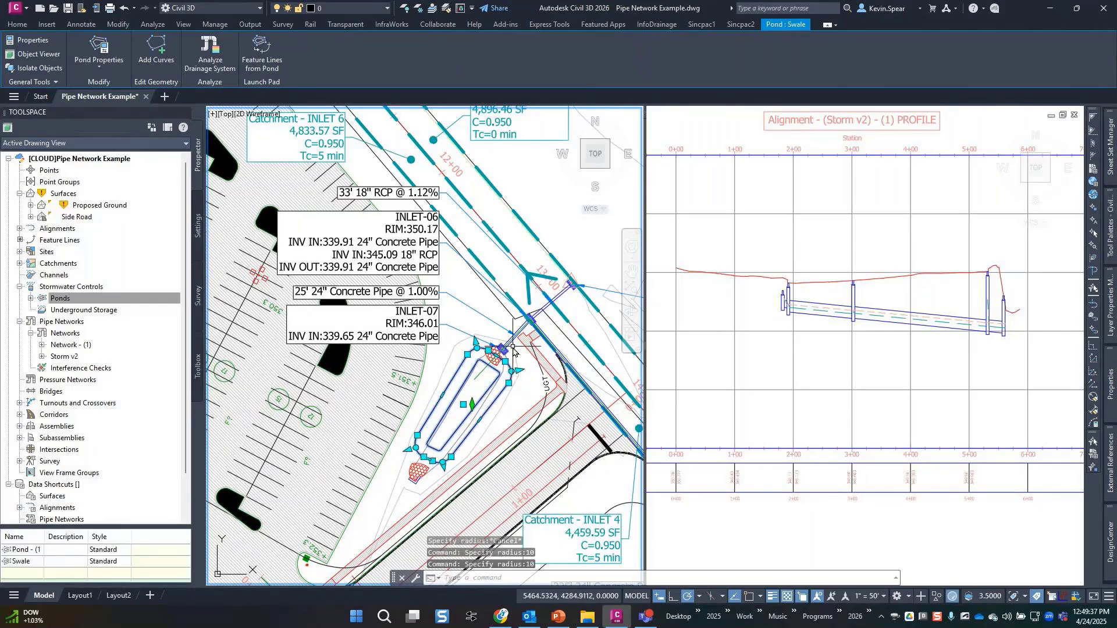
scroll(504, 352, up, 4)
key(Escape)
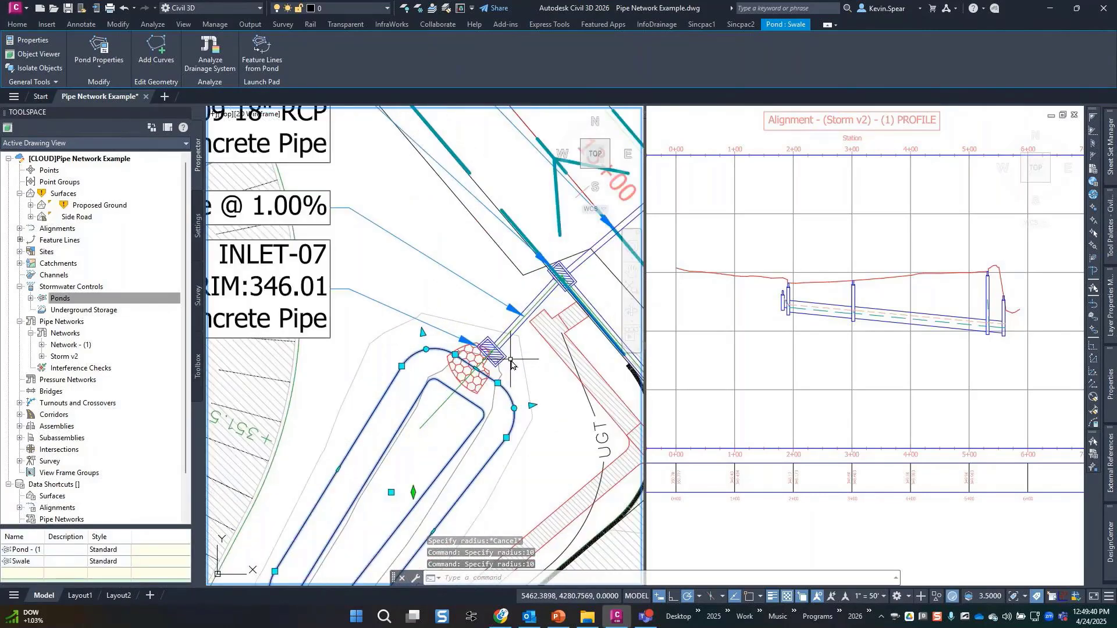
Stretch the incoming pipe's end point closer to the pond.
click(509, 347)
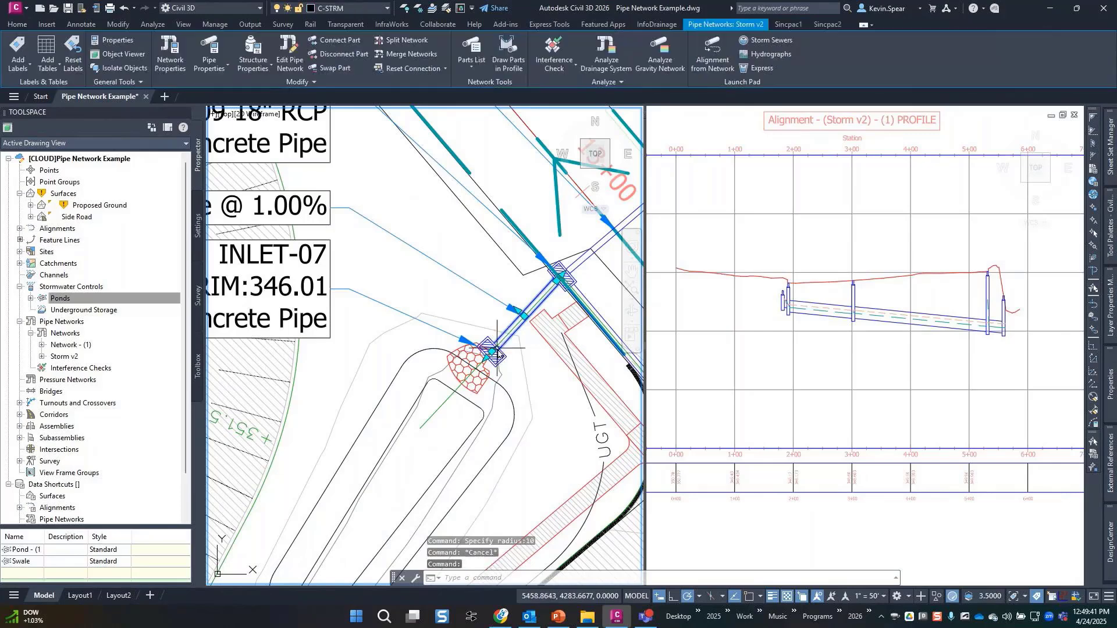
click(492, 355)
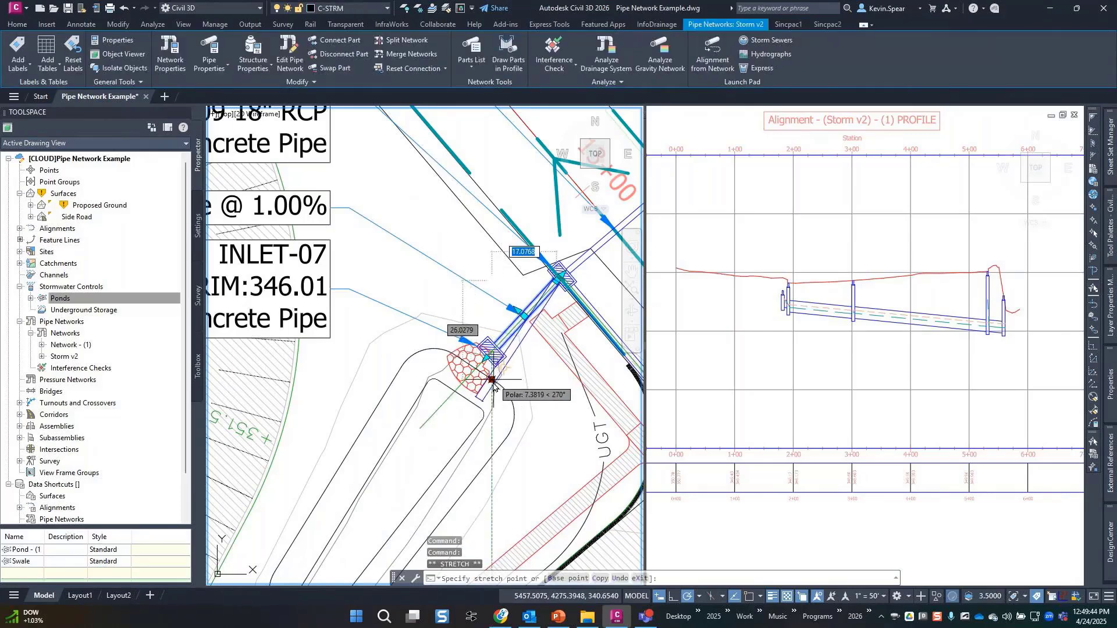
click(473, 410)
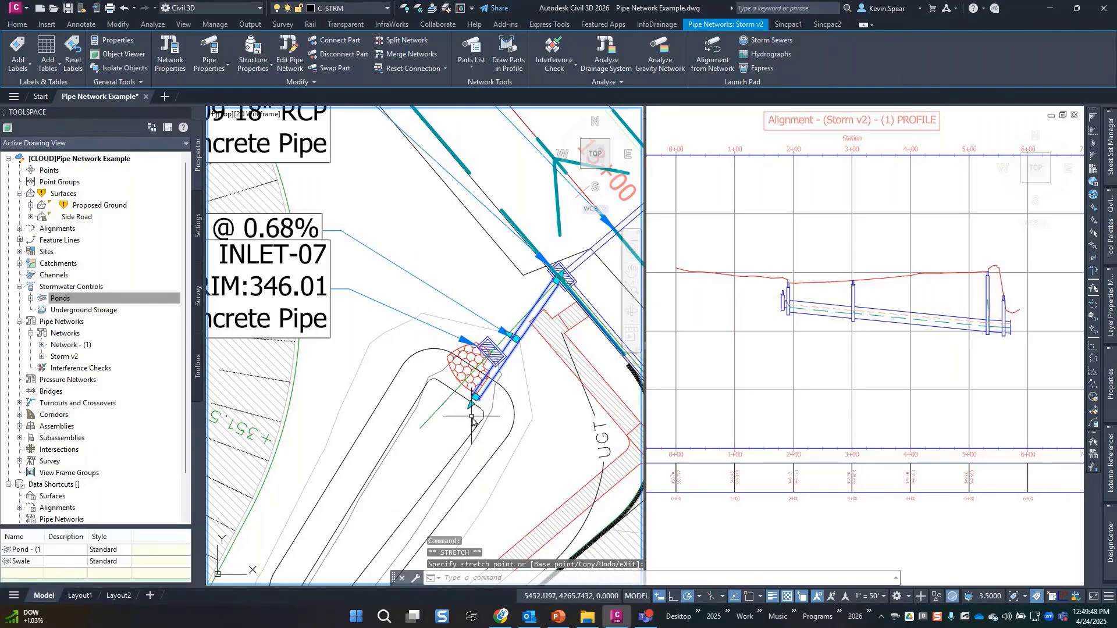
scroll(453, 414, up, 4)
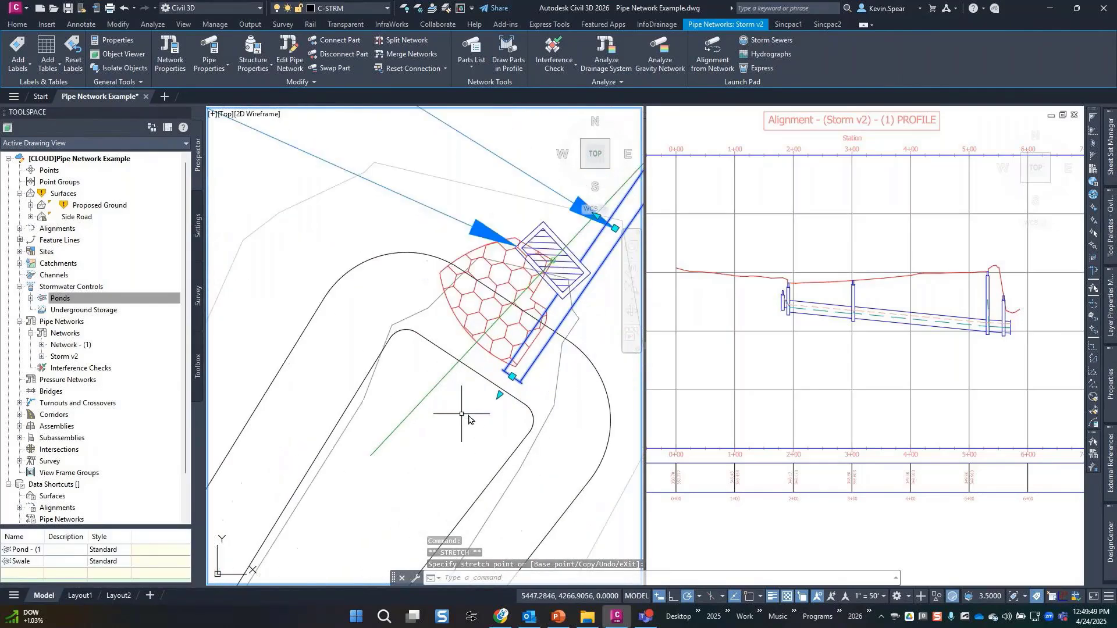
click(475, 398)
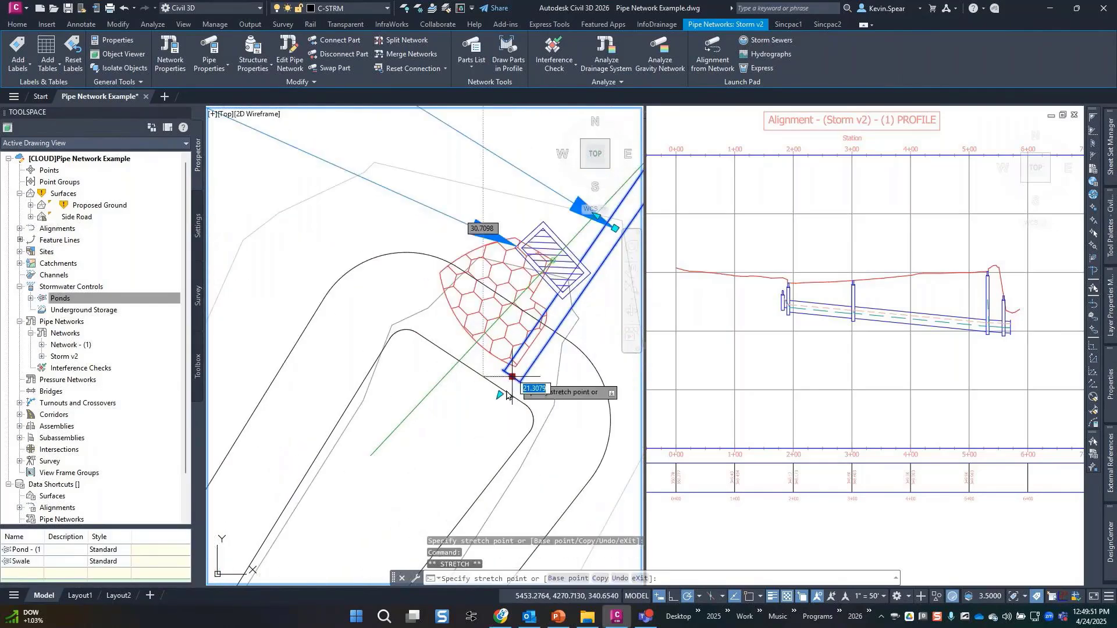
click(474, 378)
scroll(488, 439, down, 3)
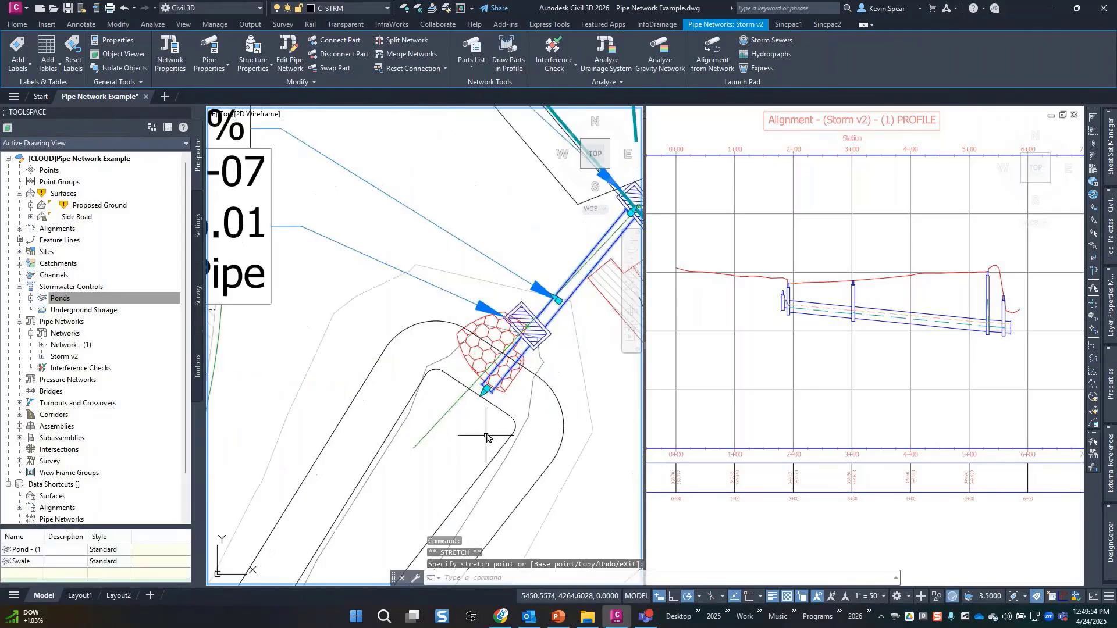
key(Escape)
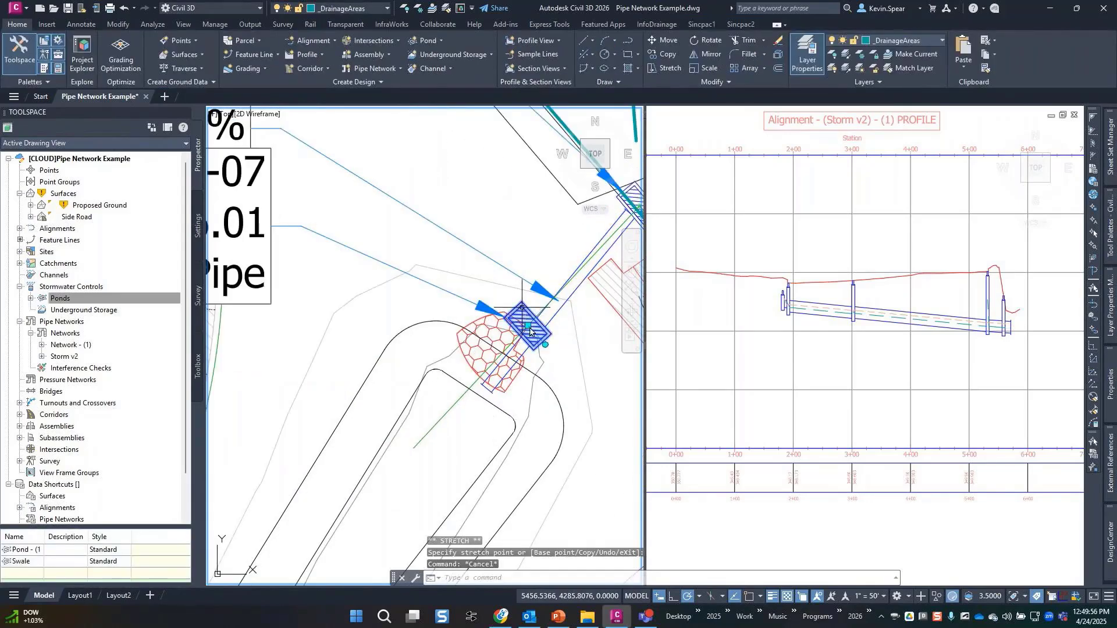
Move the structure beside the pond off it and delete it.
click(522, 314)
click(525, 324)
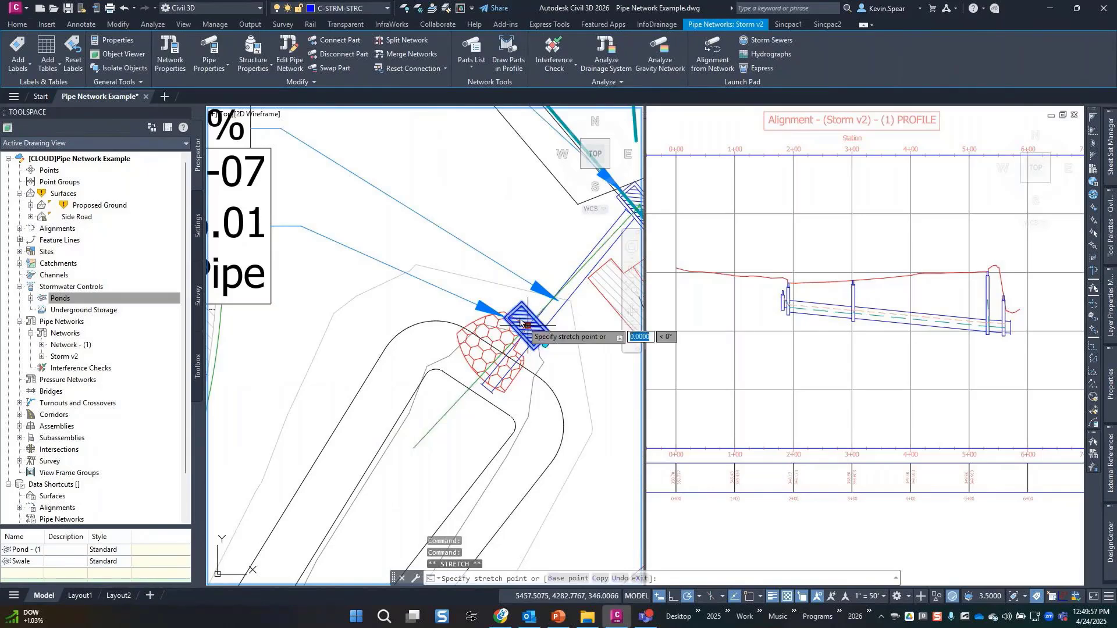
click(501, 307)
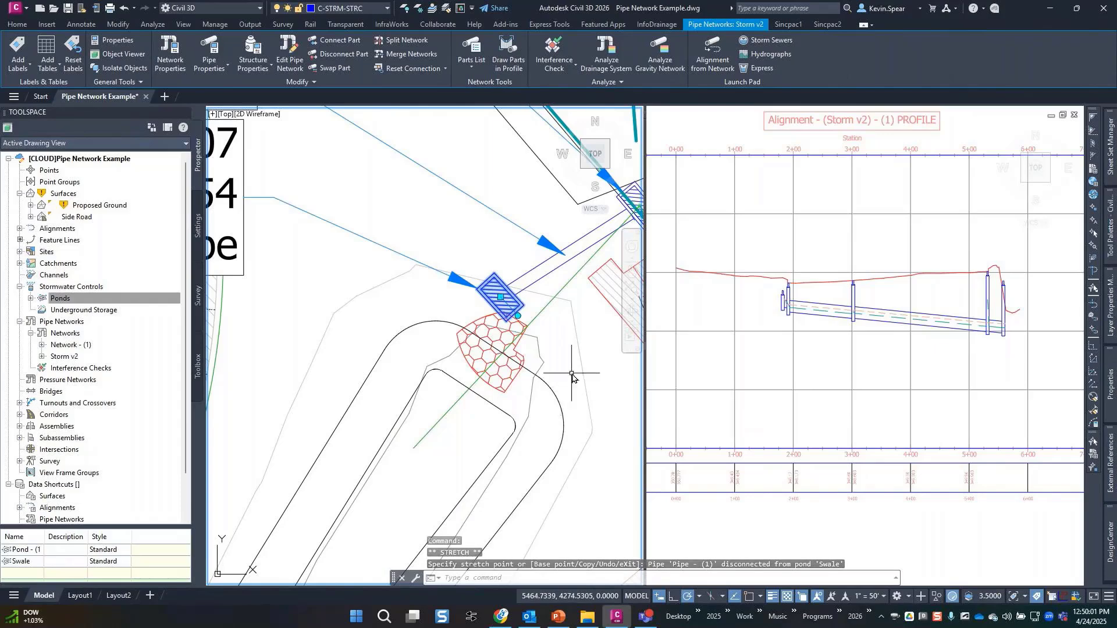
key(Delete)
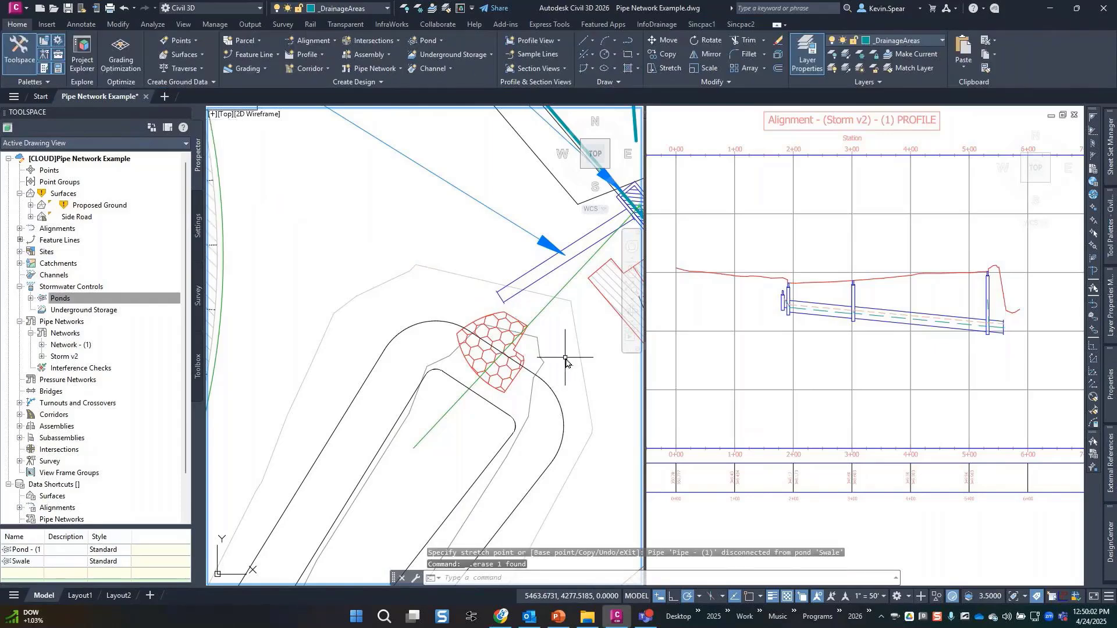
Extend the pipe's loose end down into the swale.
click(502, 297)
click(502, 297)
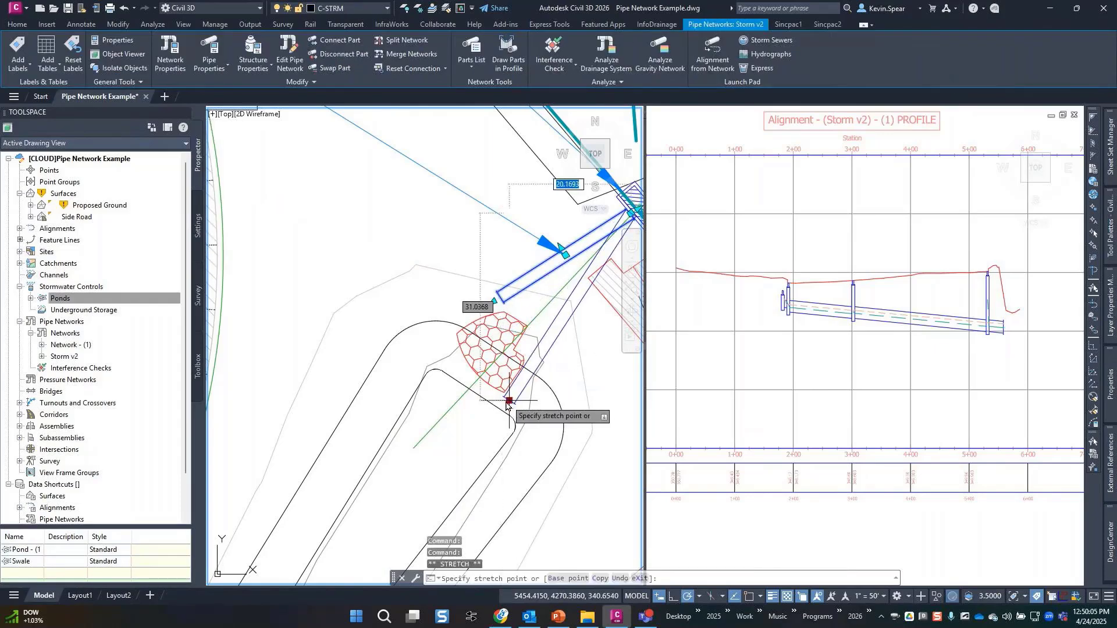
click(496, 406)
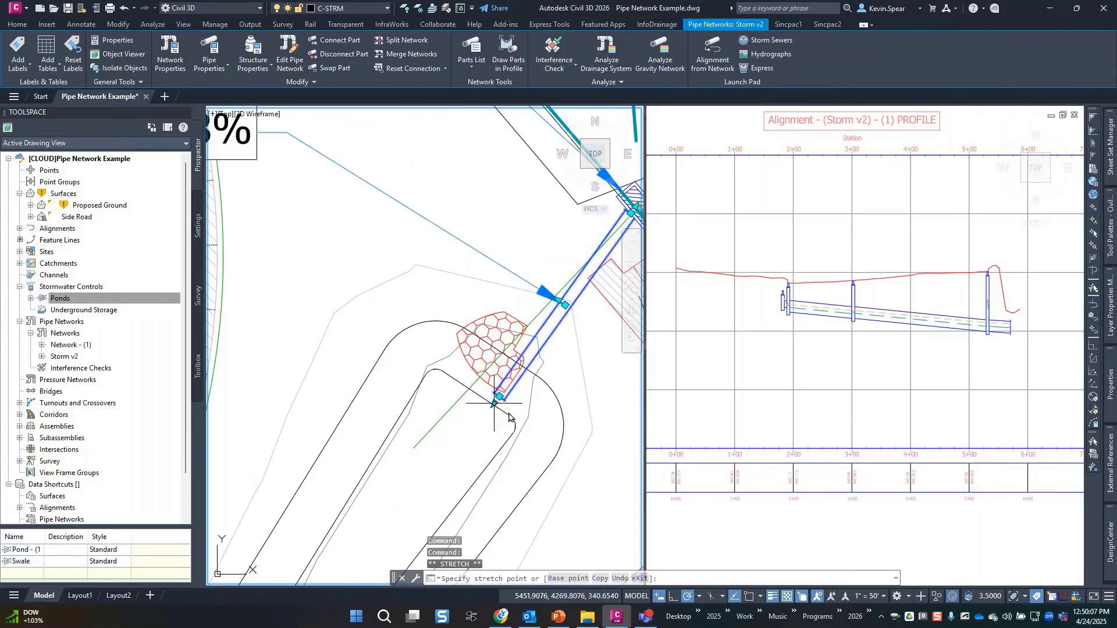
key(Escape)
Pan the profile view to show the elevation labels, then return to the plan view.
click(1015, 347)
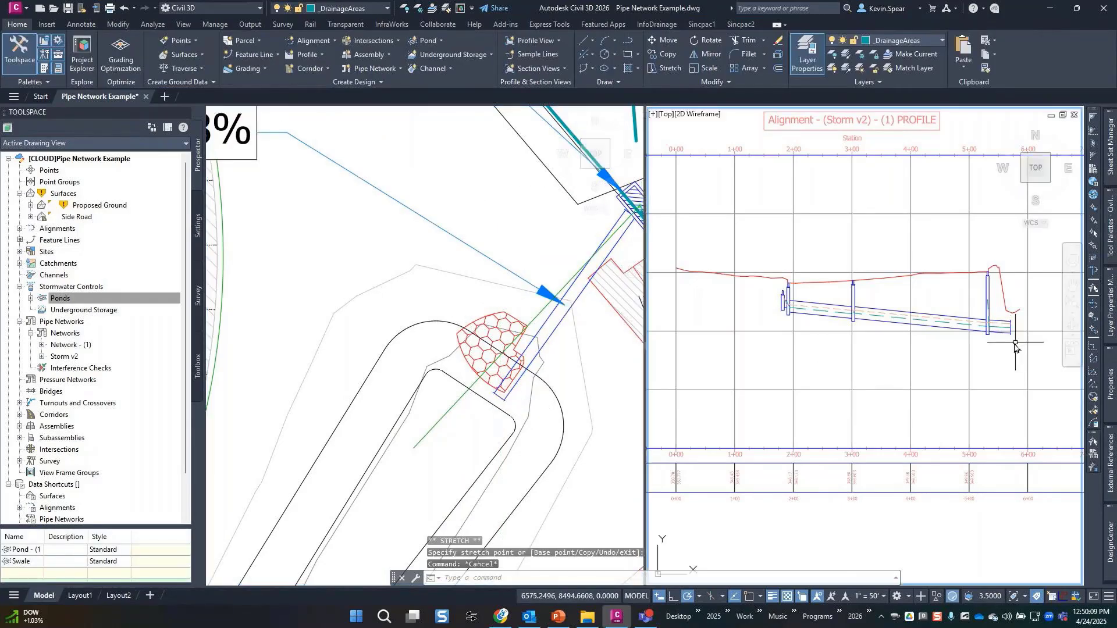
middle_drag(1015, 346, 970, 354)
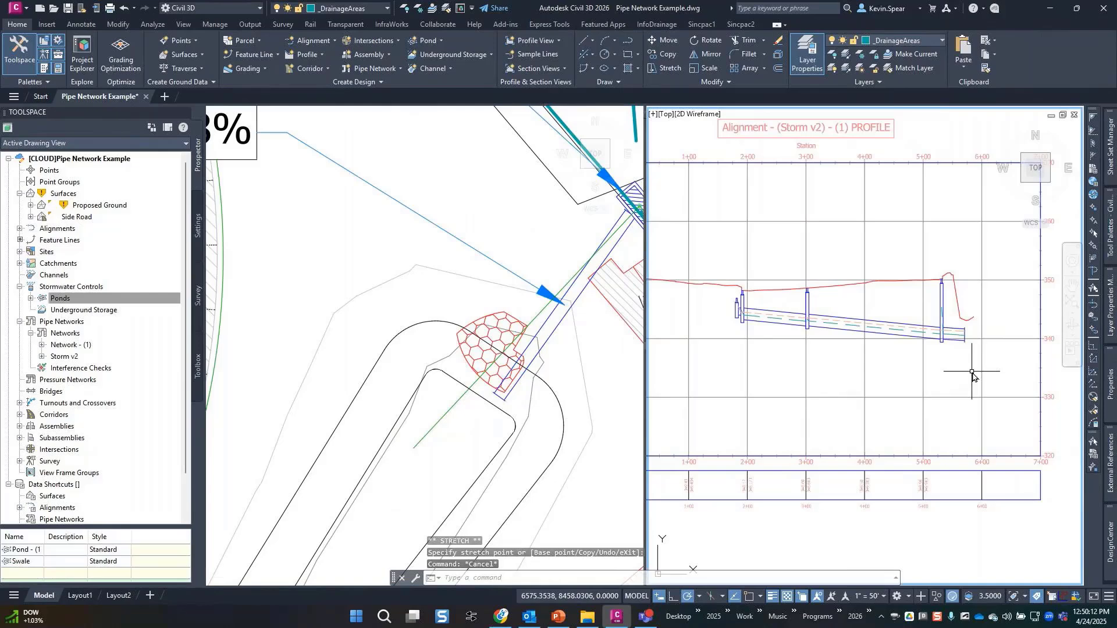
scroll(779, 405, down, 2)
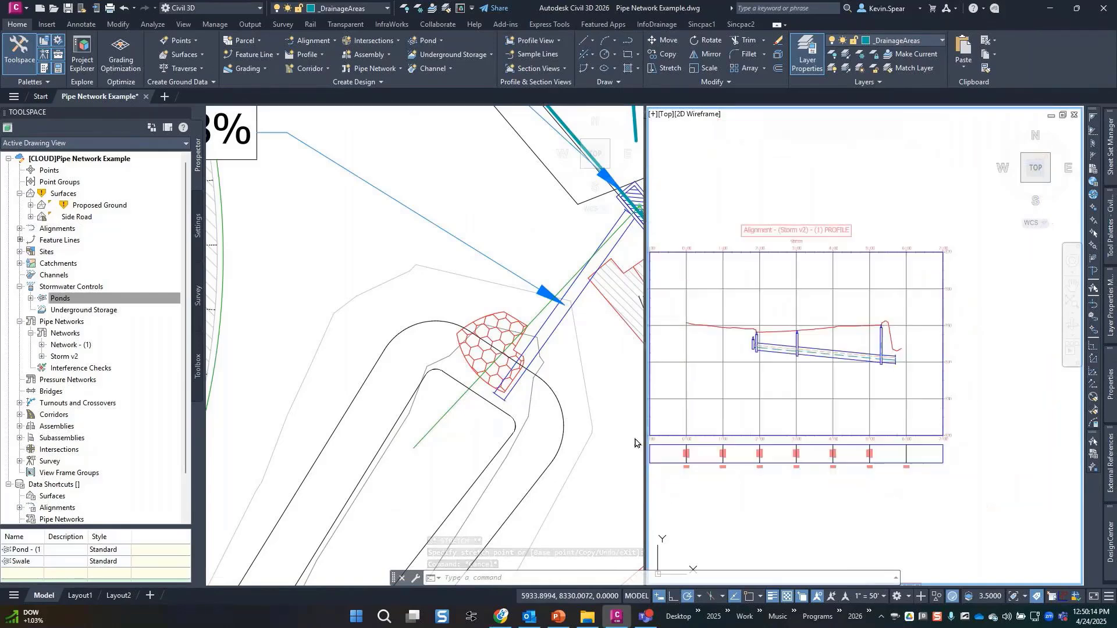
click(611, 451)
scroll(541, 464, down, 2)
Select the swale and expand Ponds in Prospector to show Pond - (1) and Swale.
middle_drag(576, 431, 549, 394)
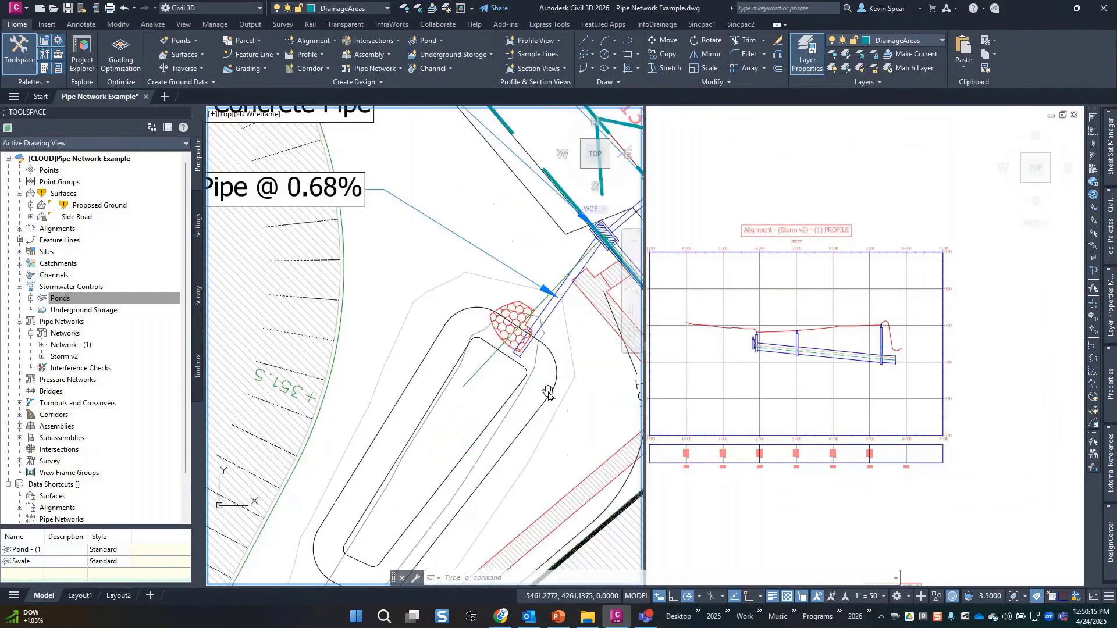
click(537, 414)
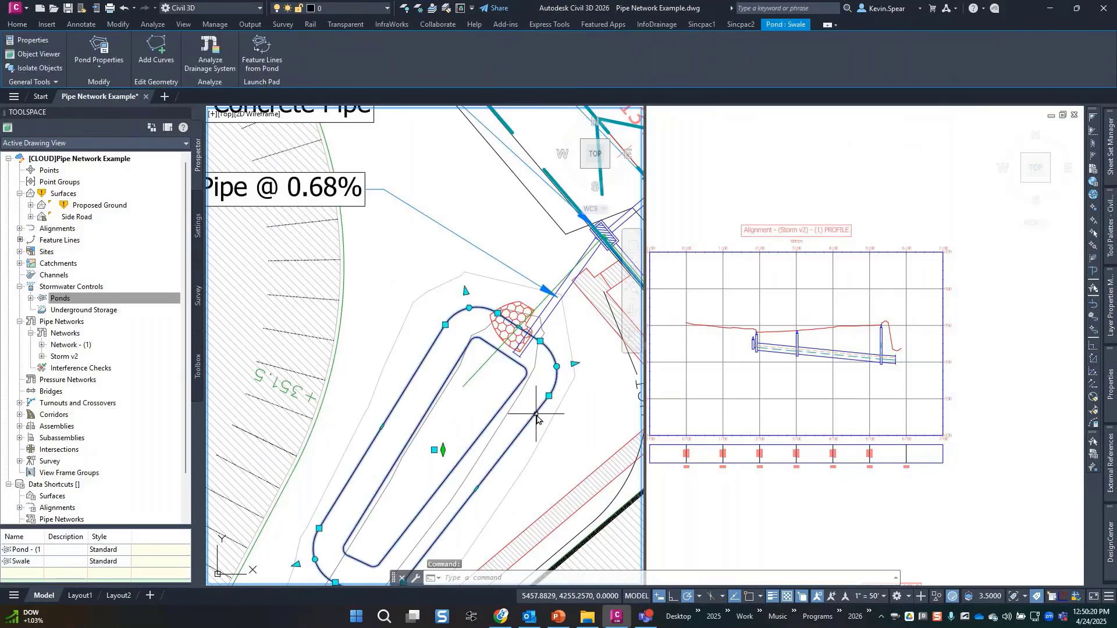
right_click(63, 301)
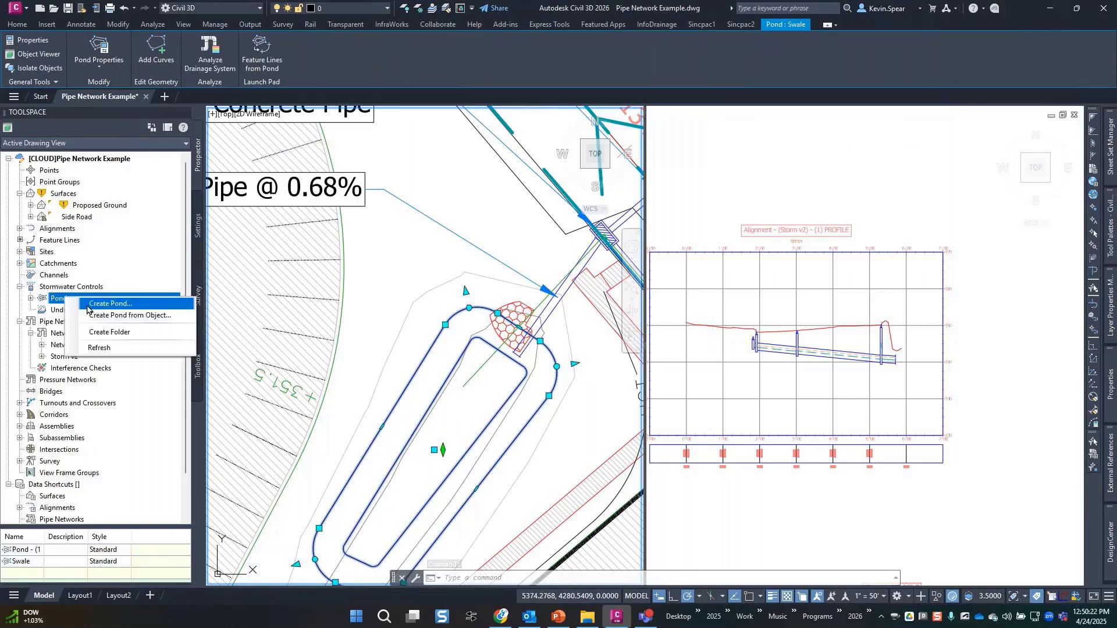
click(32, 298)
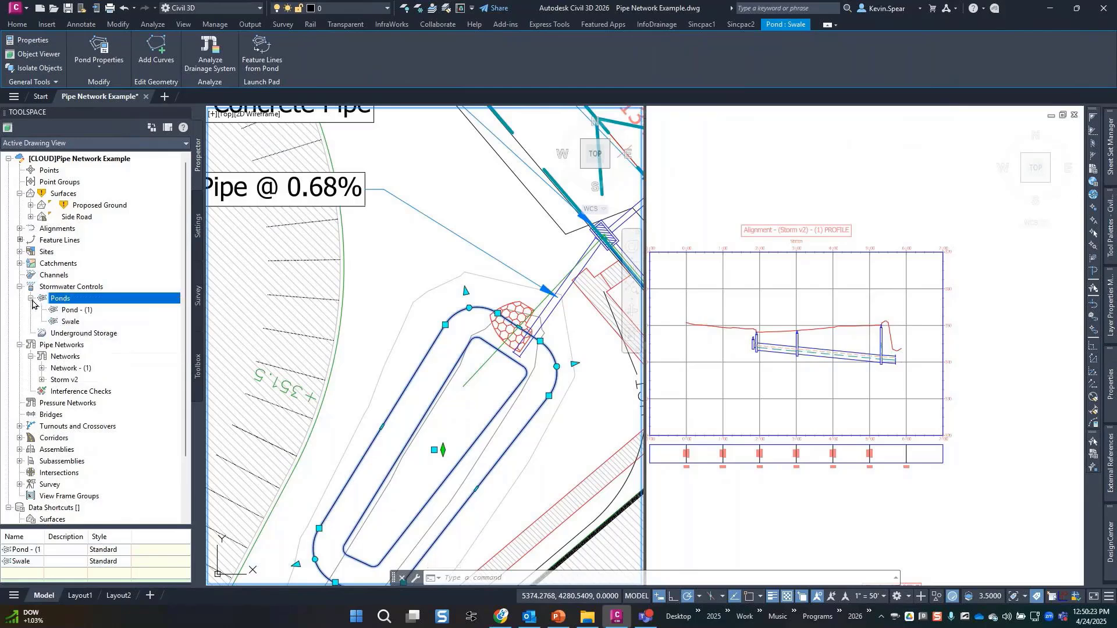
Review Swale's storage, inflow and outflow pages, then accept 346.000' elevation with 1.000' freeboard.
right_click(70, 322)
click(102, 338)
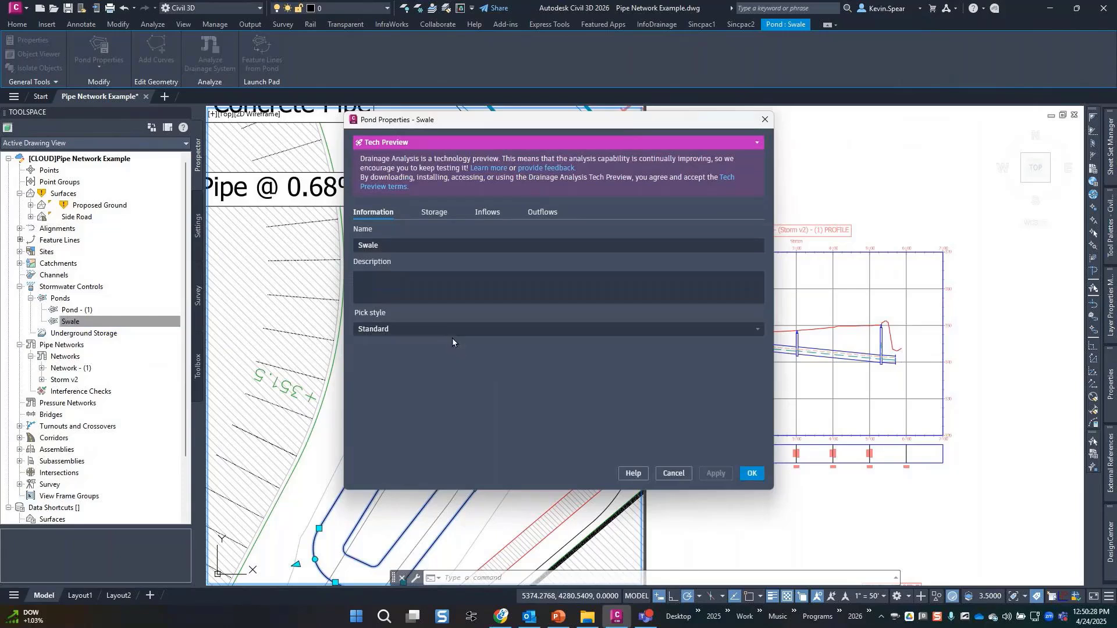
click(441, 214)
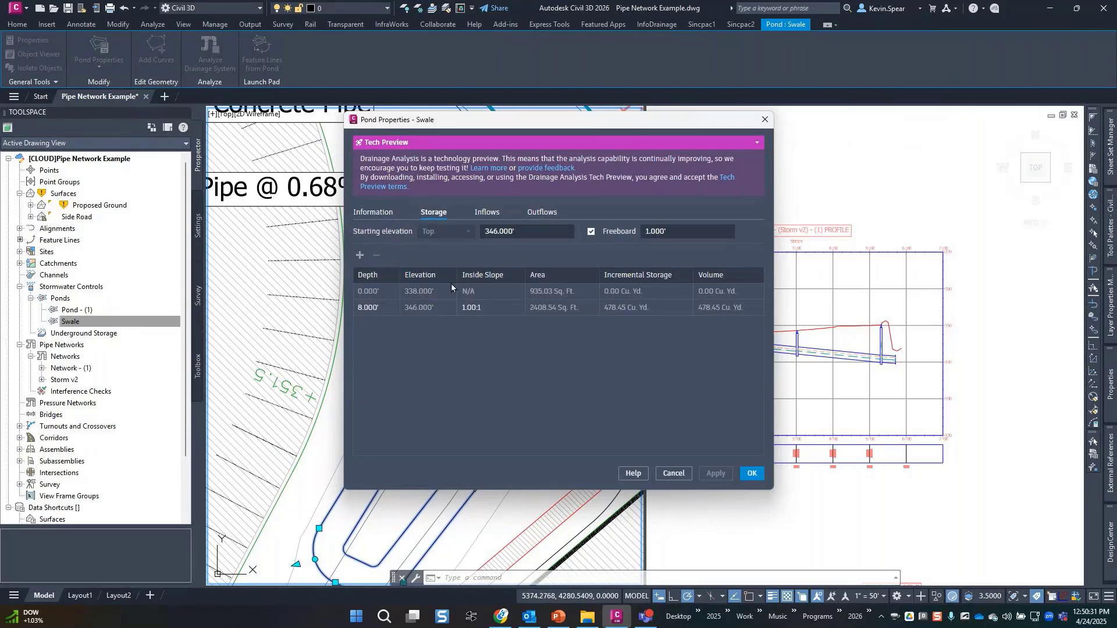
click(489, 215)
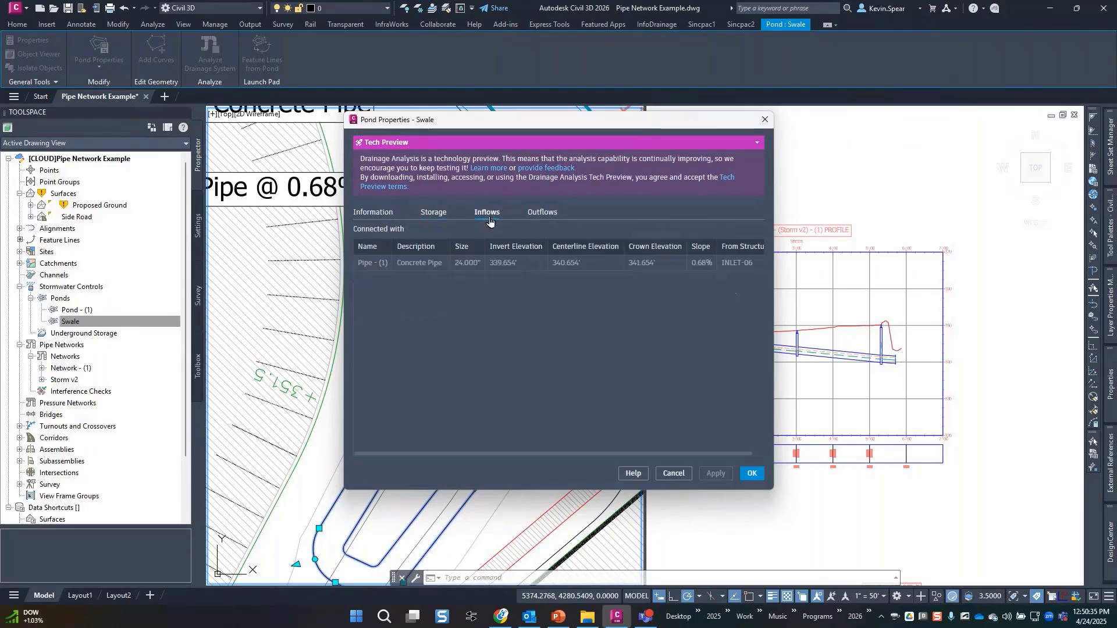
click(547, 217)
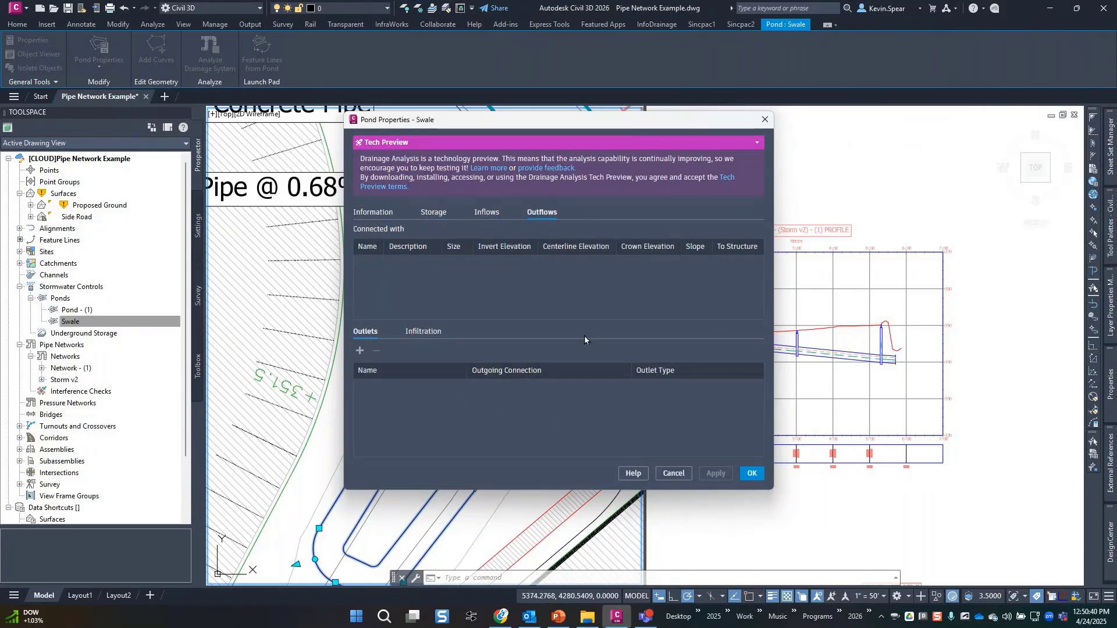
click(487, 214)
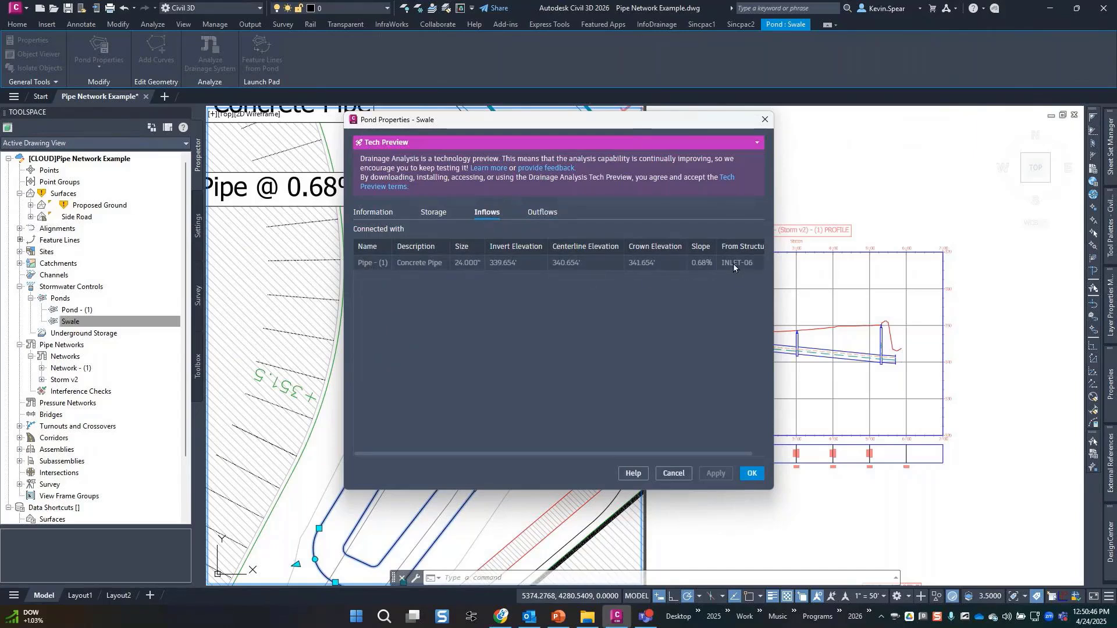
click(433, 220)
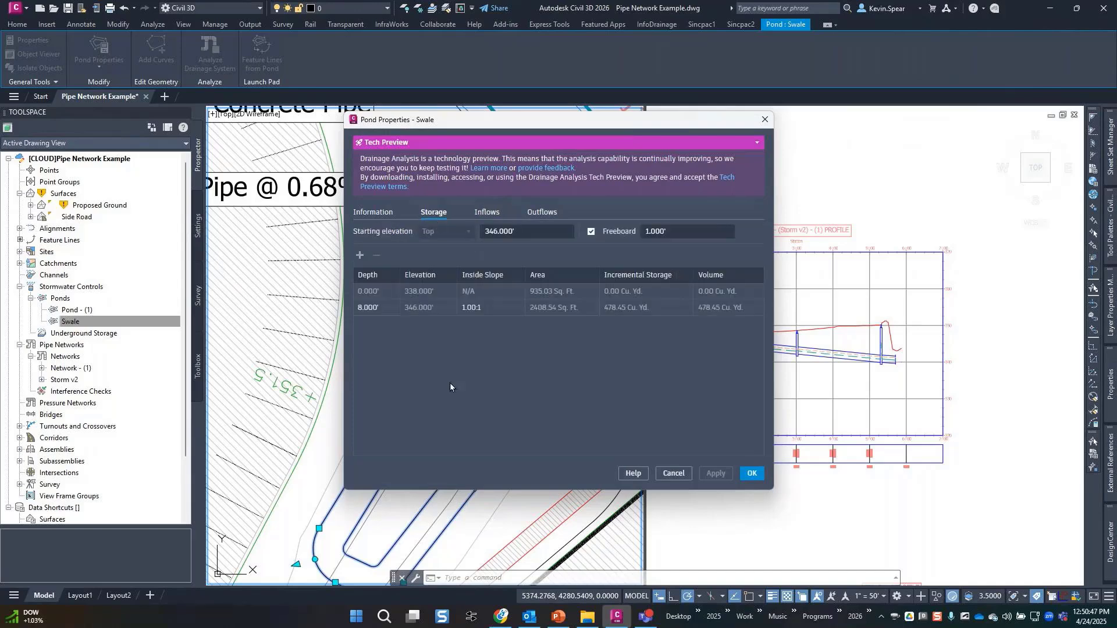
click(751, 474)
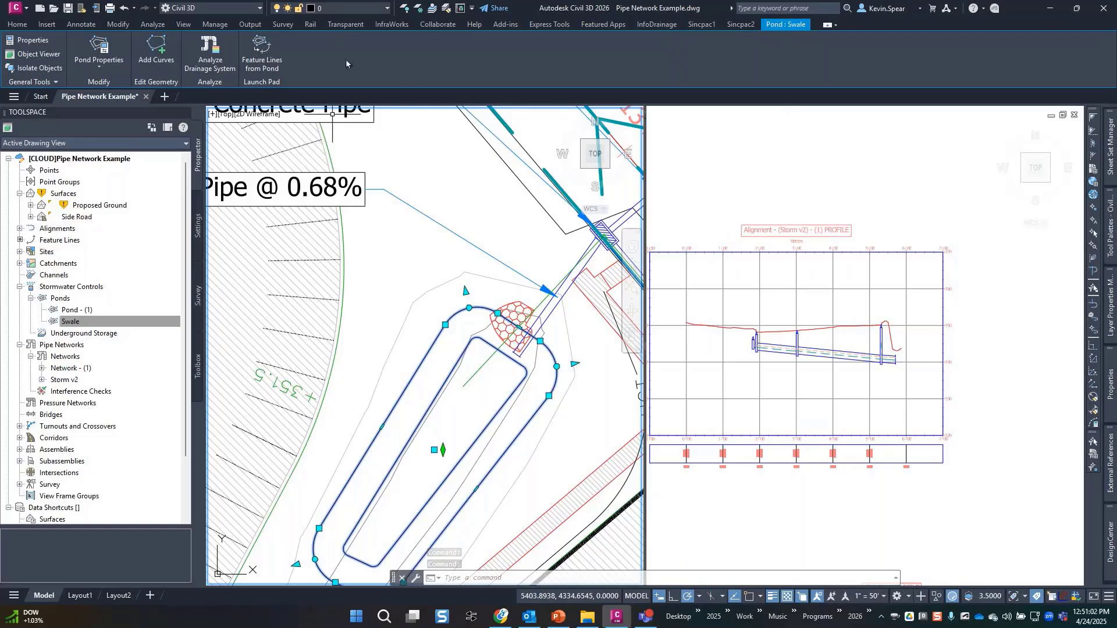
Extract all Swale outlines as dynamically linked feature lines Swale - Feature Line - 1 and 2.
click(260, 58)
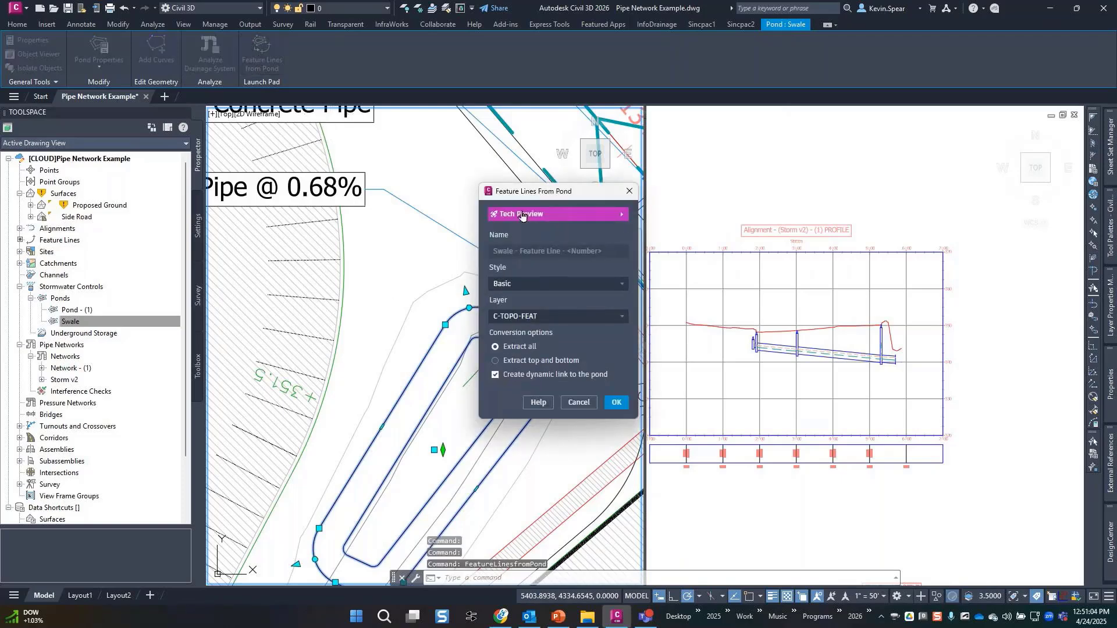
drag(540, 192, 731, 157)
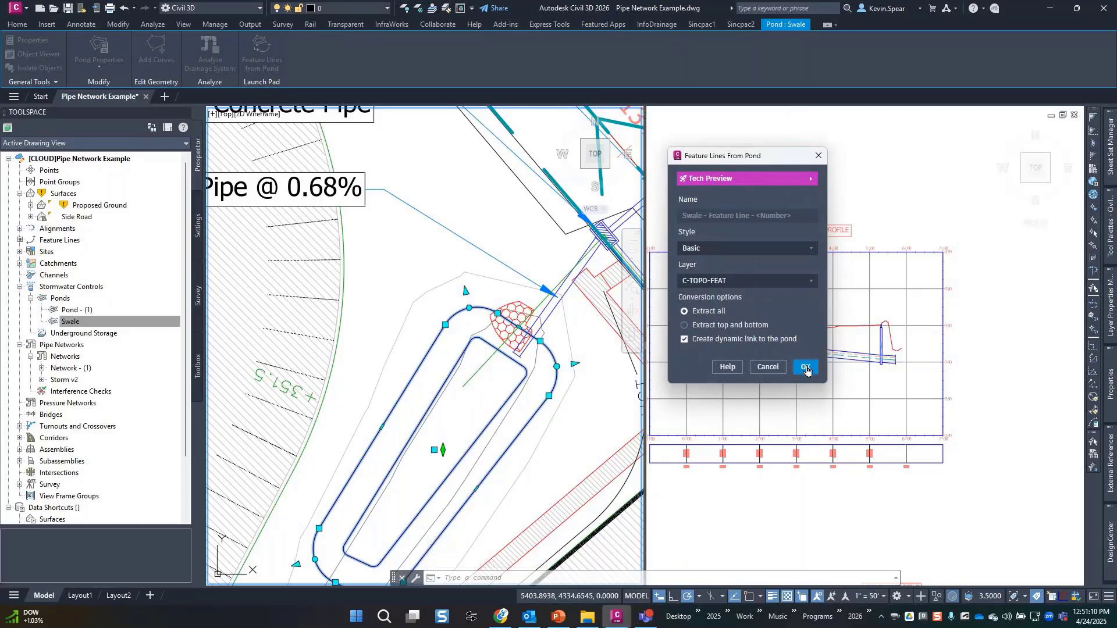
click(806, 369)
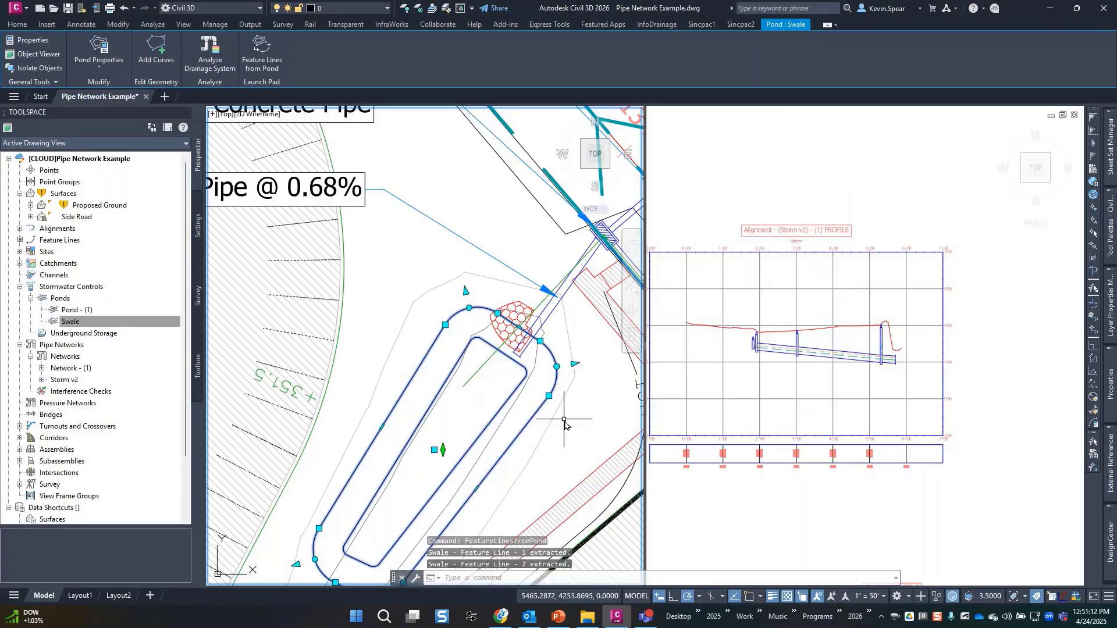
key(Escape)
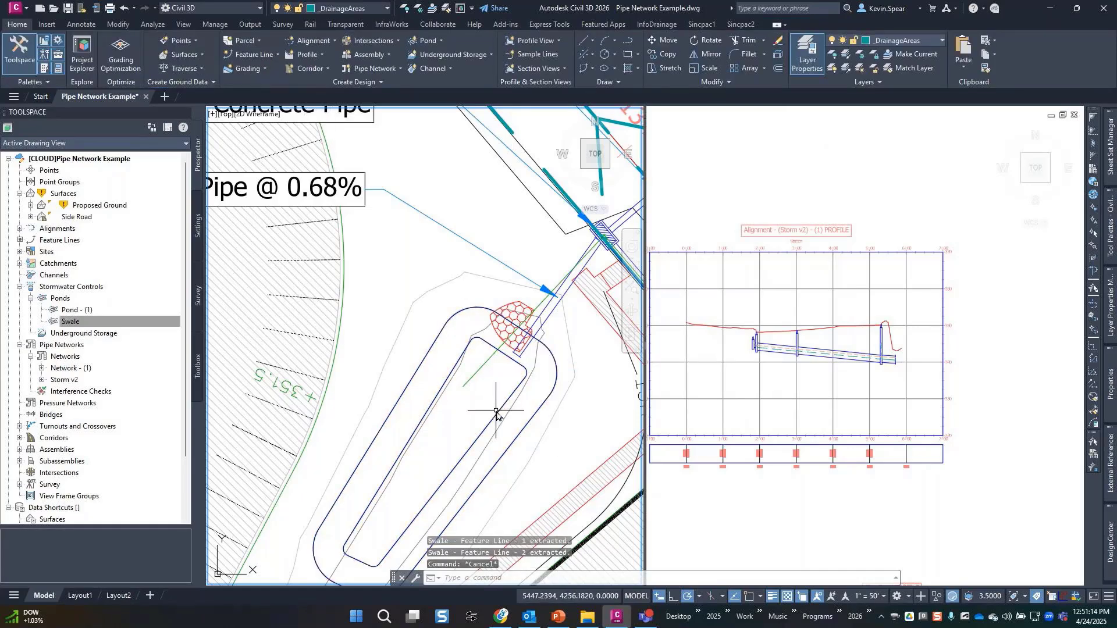
Select the inner and outer swale feature lines rather than the pond.
click(498, 414)
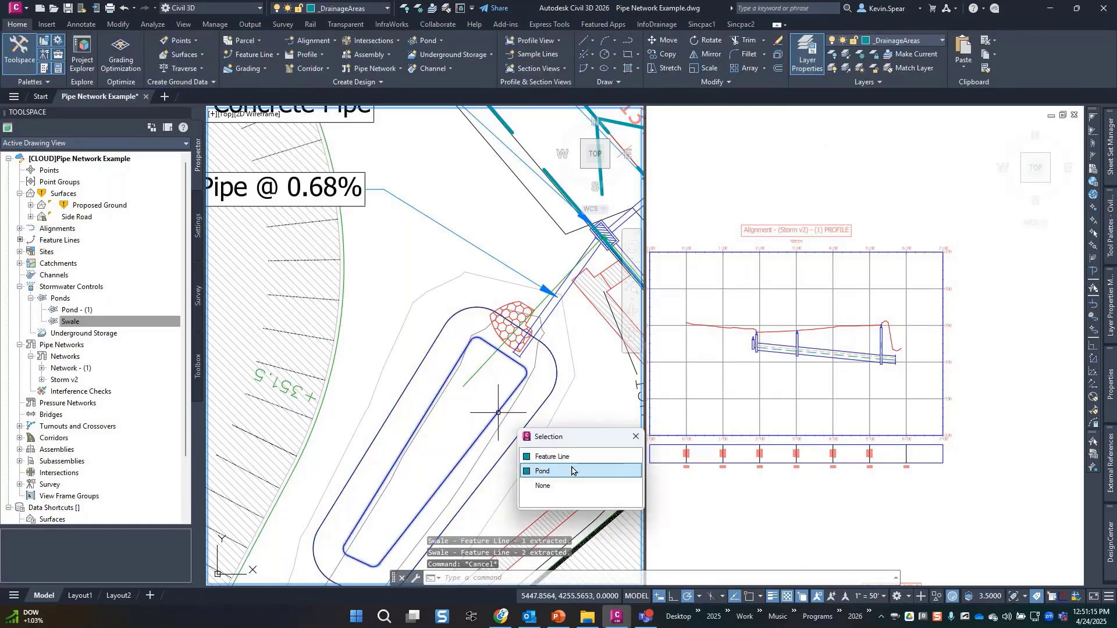
click(572, 459)
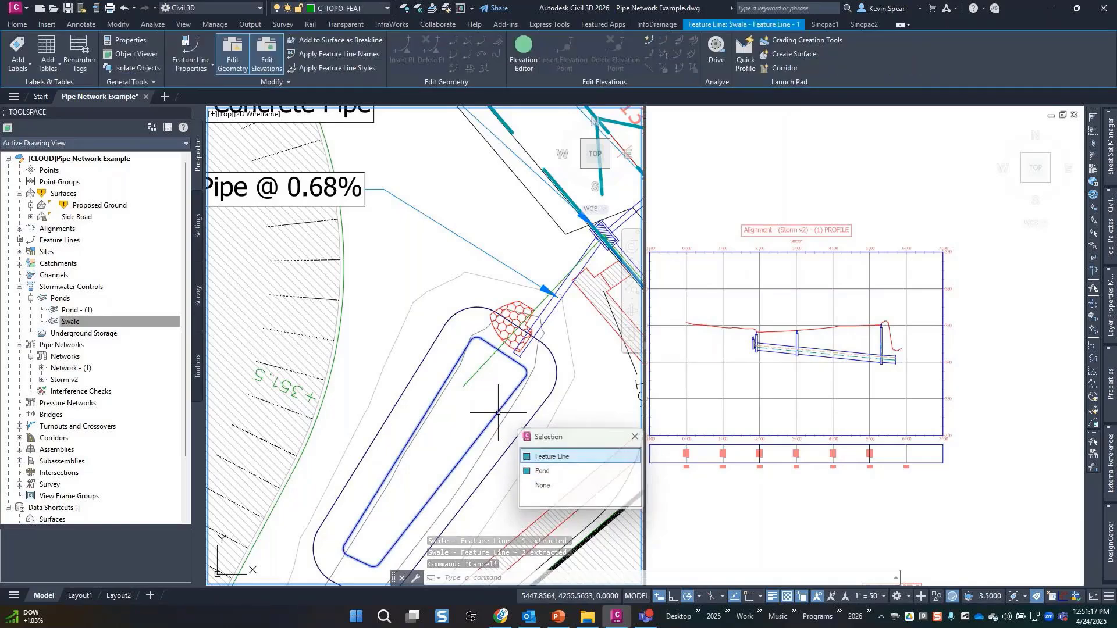
click(527, 430)
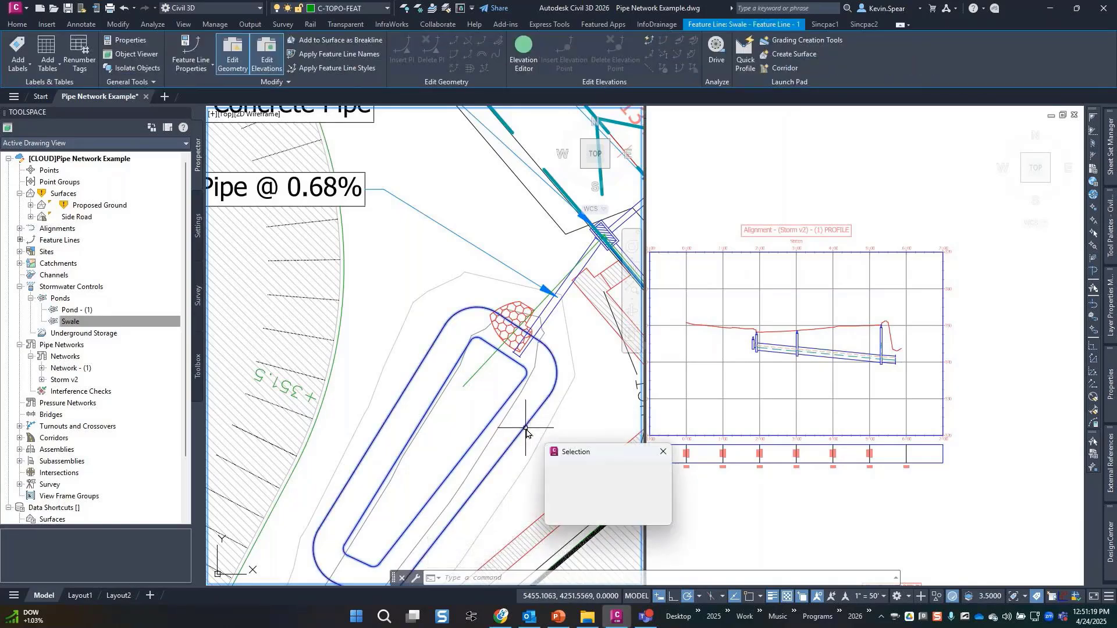
click(579, 477)
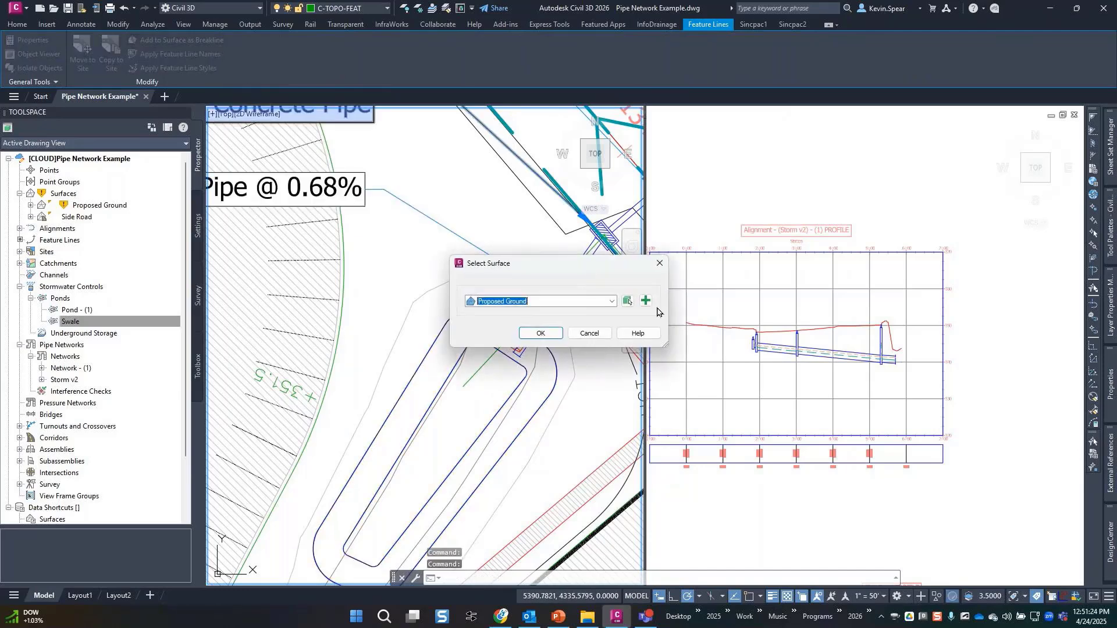
Create a new TIN surface named SWALE as the target surface.
click(644, 298)
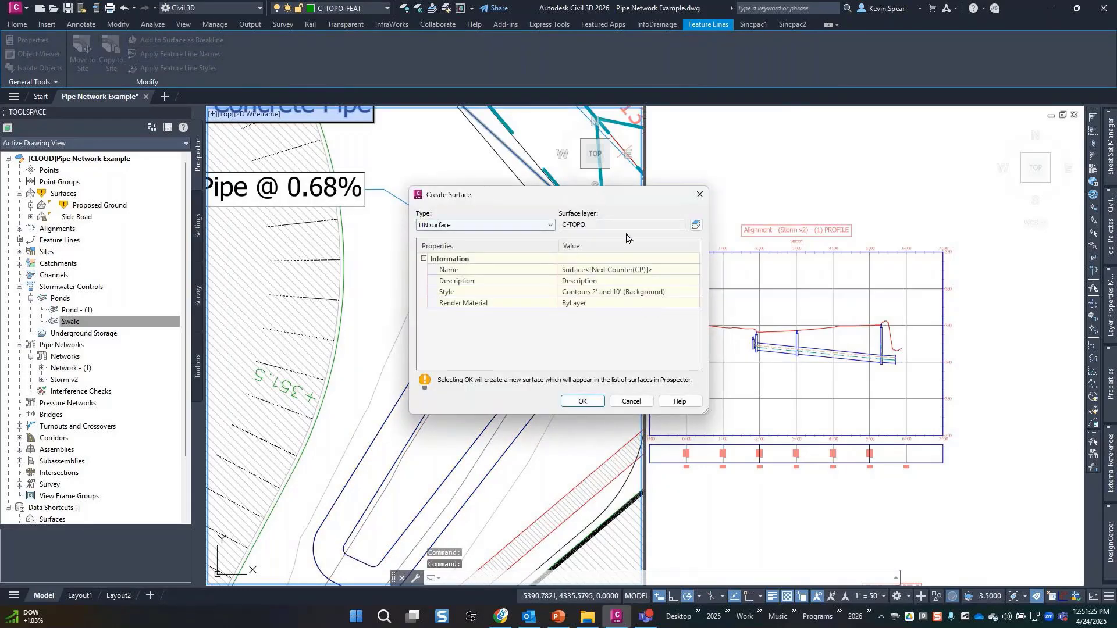
click(625, 271)
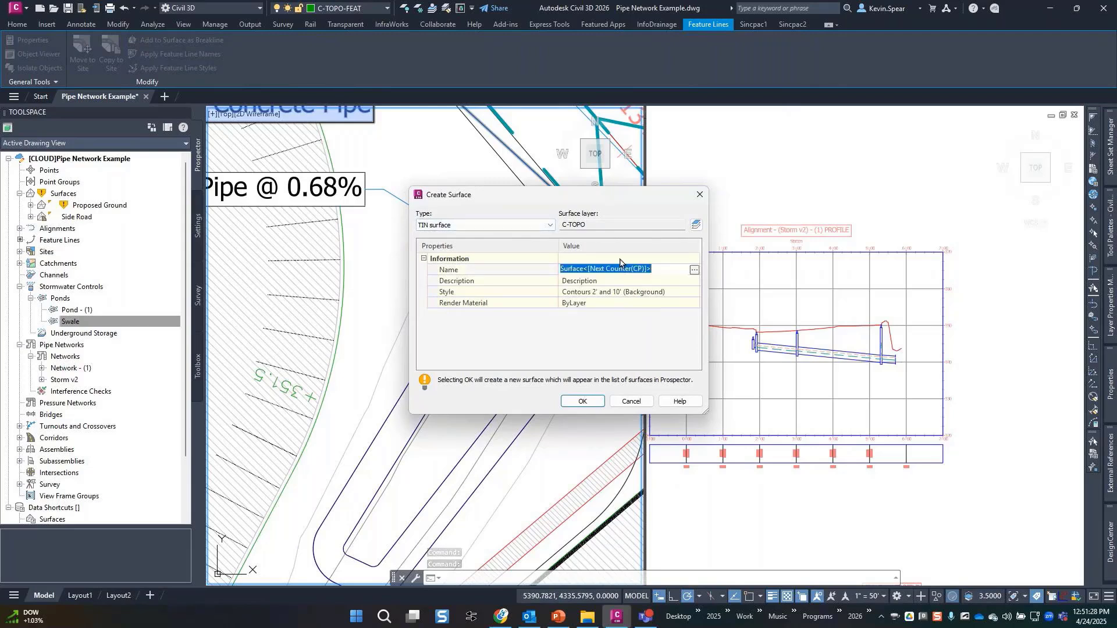
text(SWALWE)
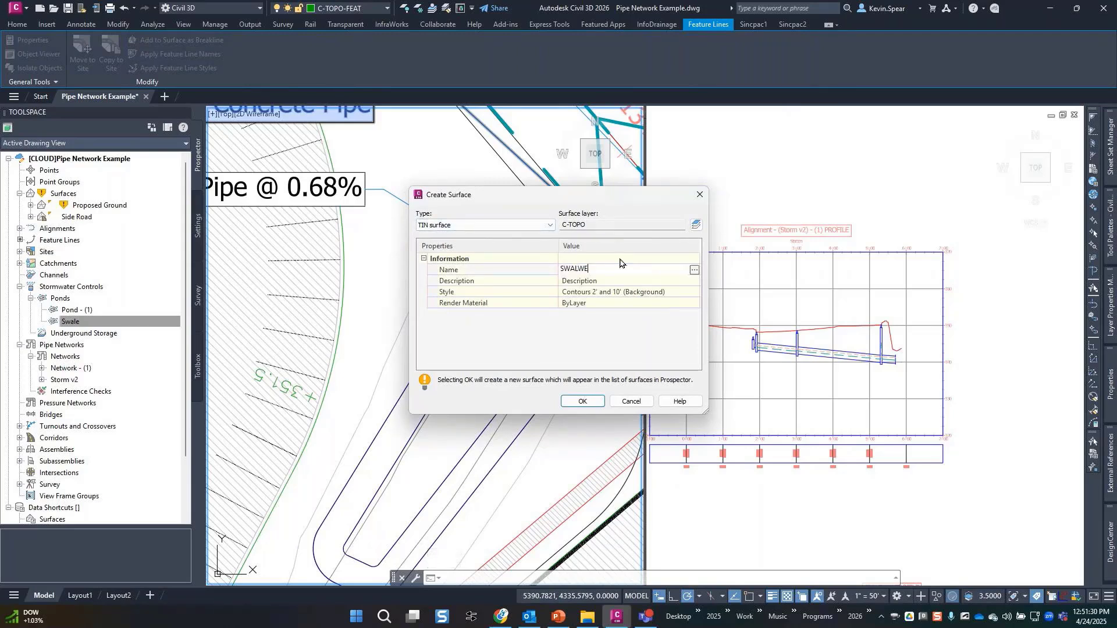
key(BackSpace)
key(Return)
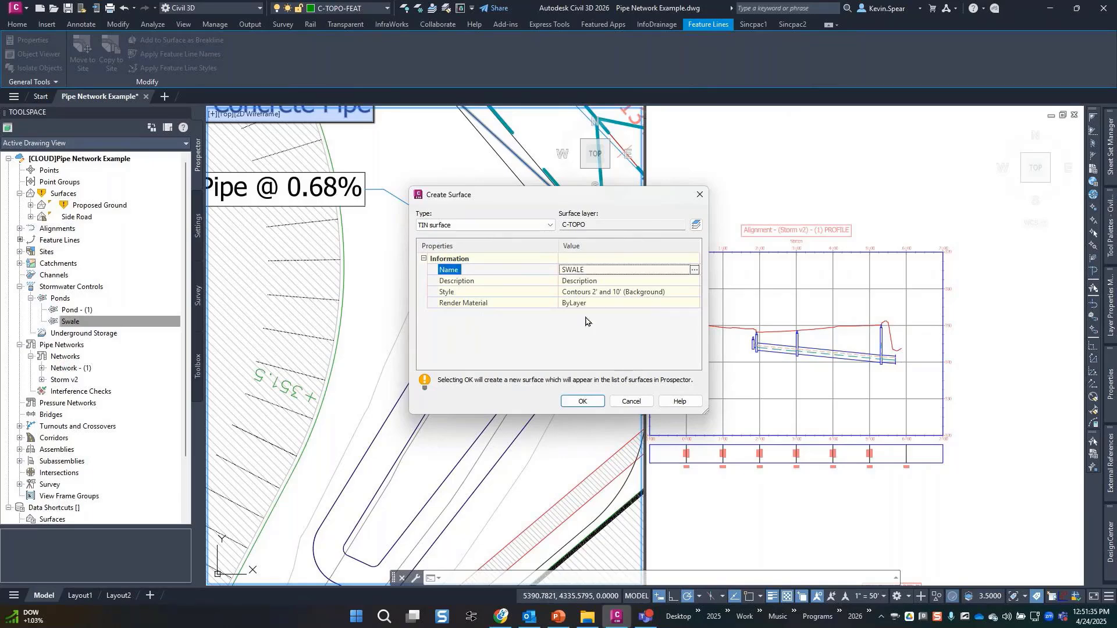
click(582, 400)
click(531, 335)
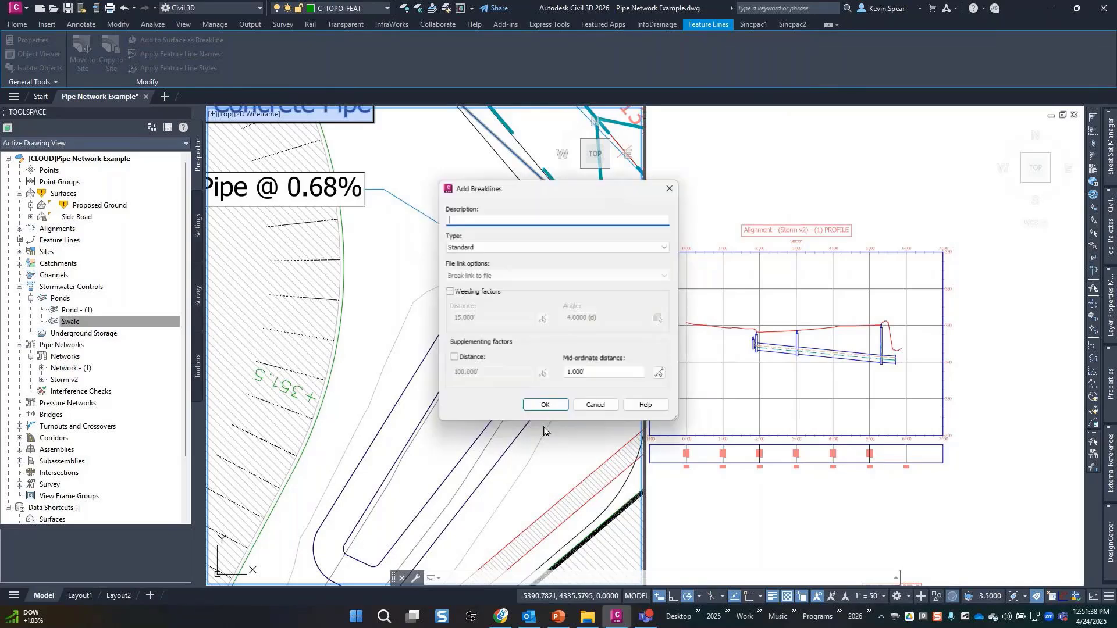
Add the feature lines to SWALE as breaklines with 0.100' mid-ordinate distance.
double_click(608, 374)
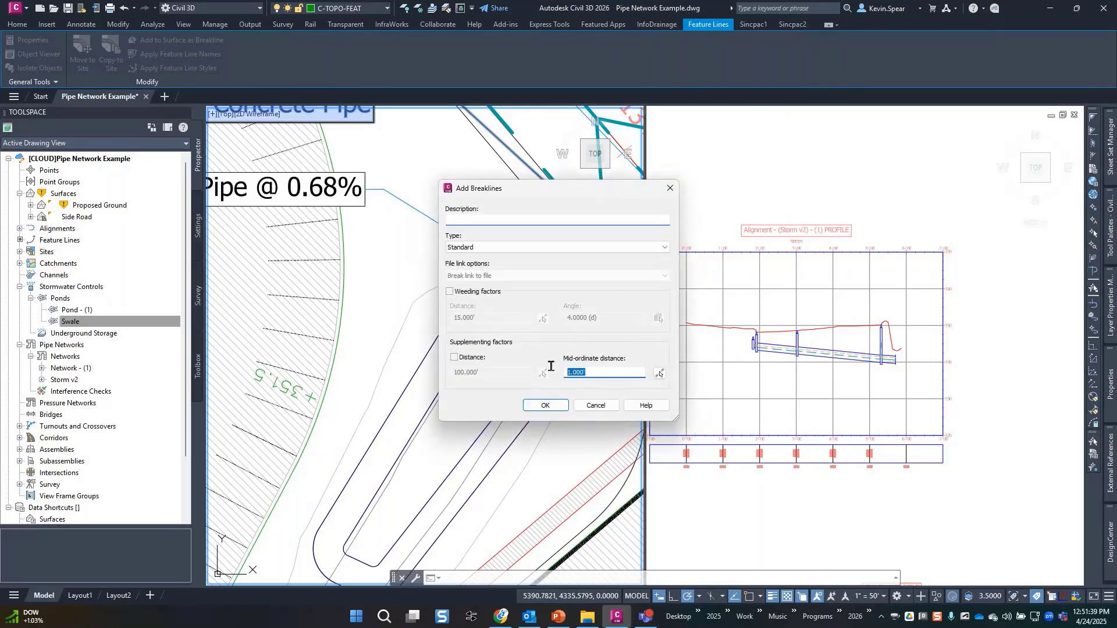
text(0.1)
key(Tab)
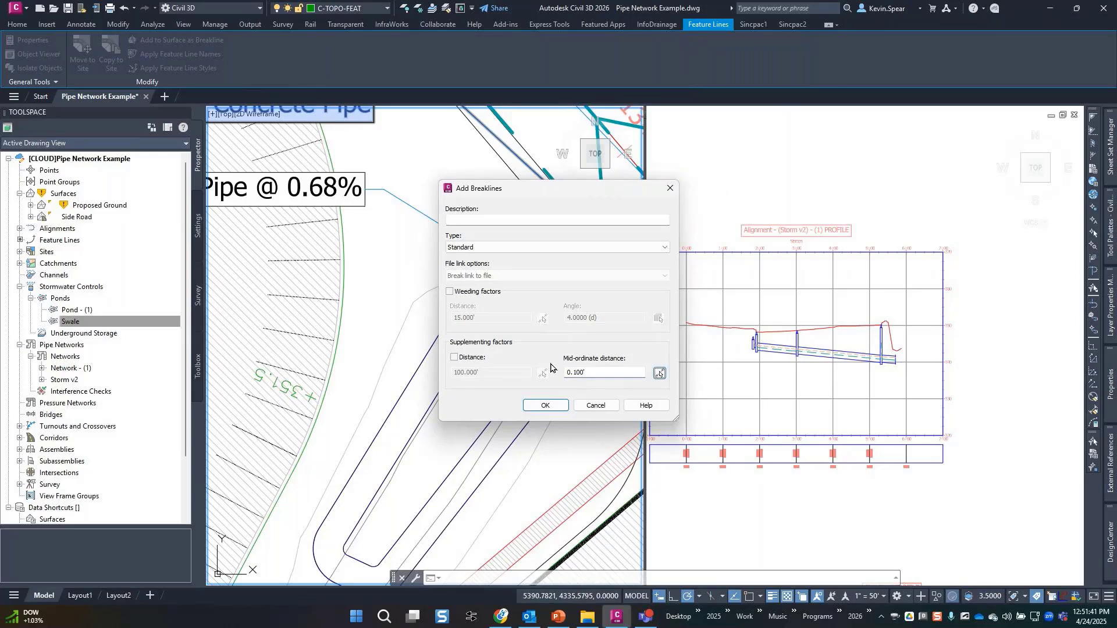
click(548, 405)
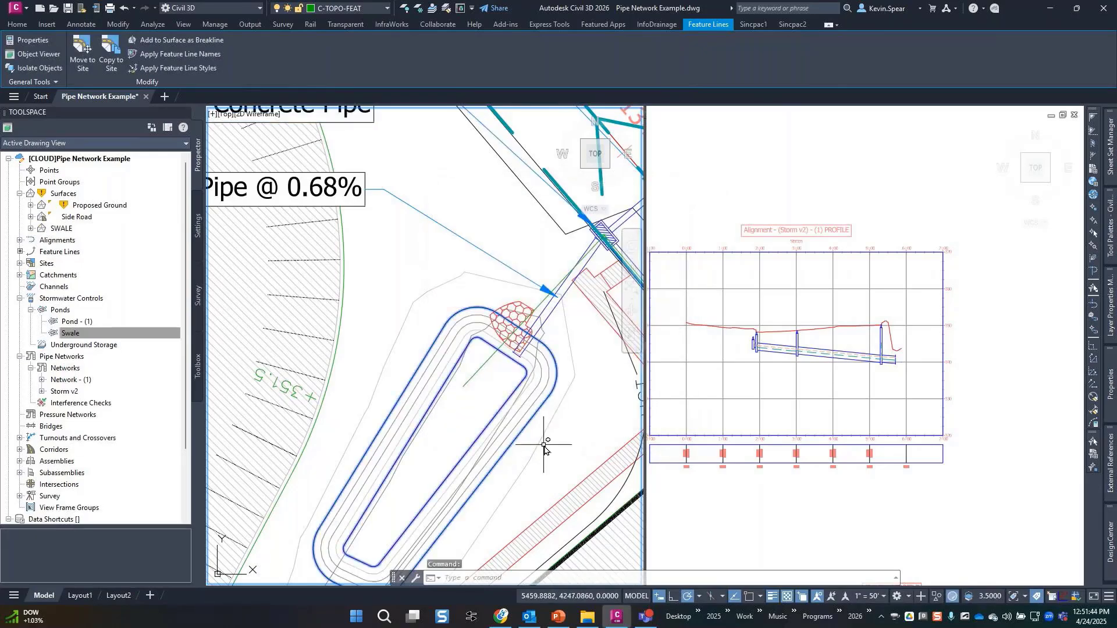
middle_drag(544, 445, 581, 367)
key(Escape)
key(Escape)
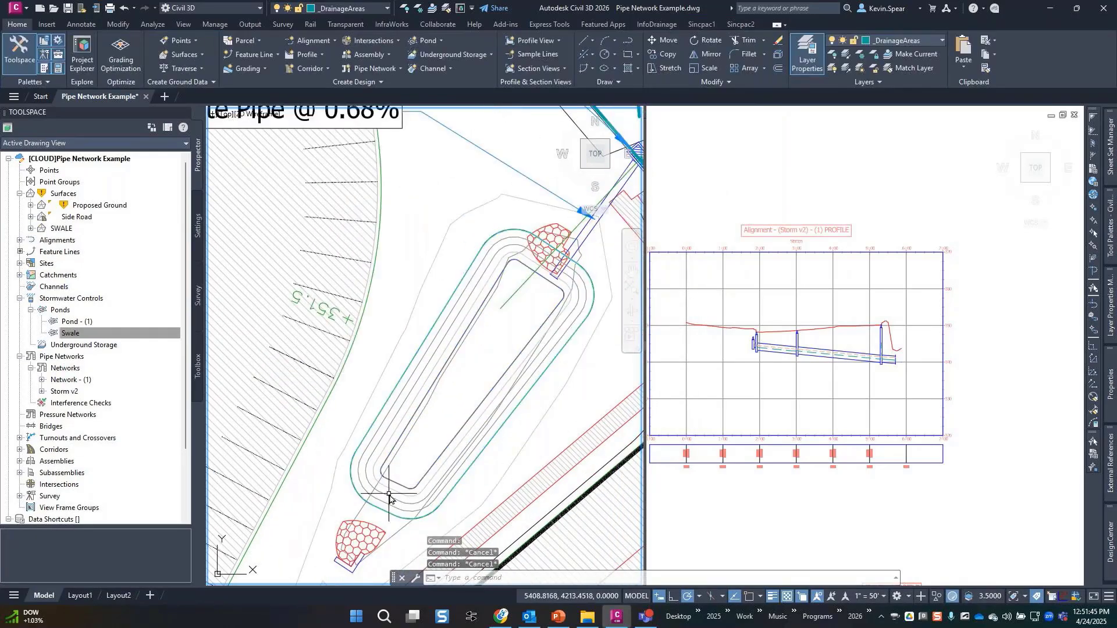
click(390, 496)
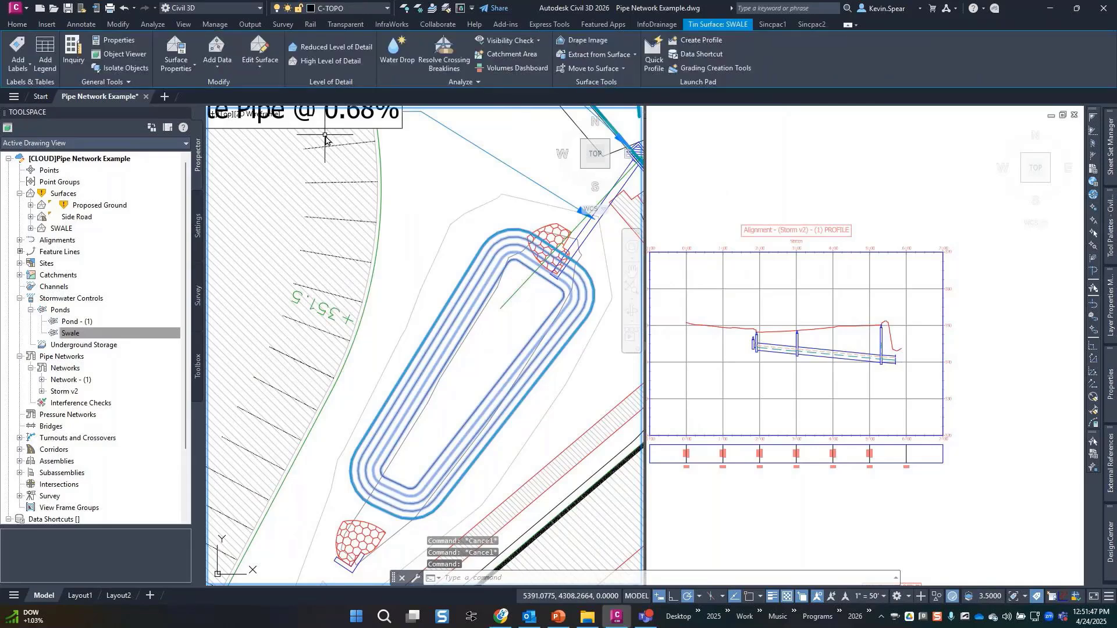
right_click(437, 231)
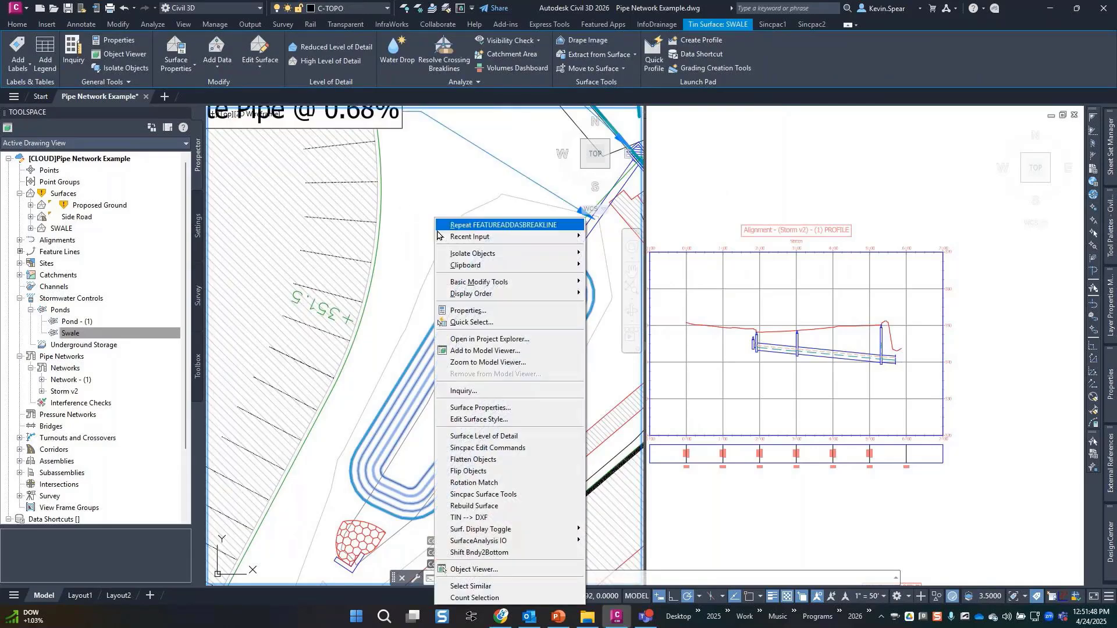
click(505, 350)
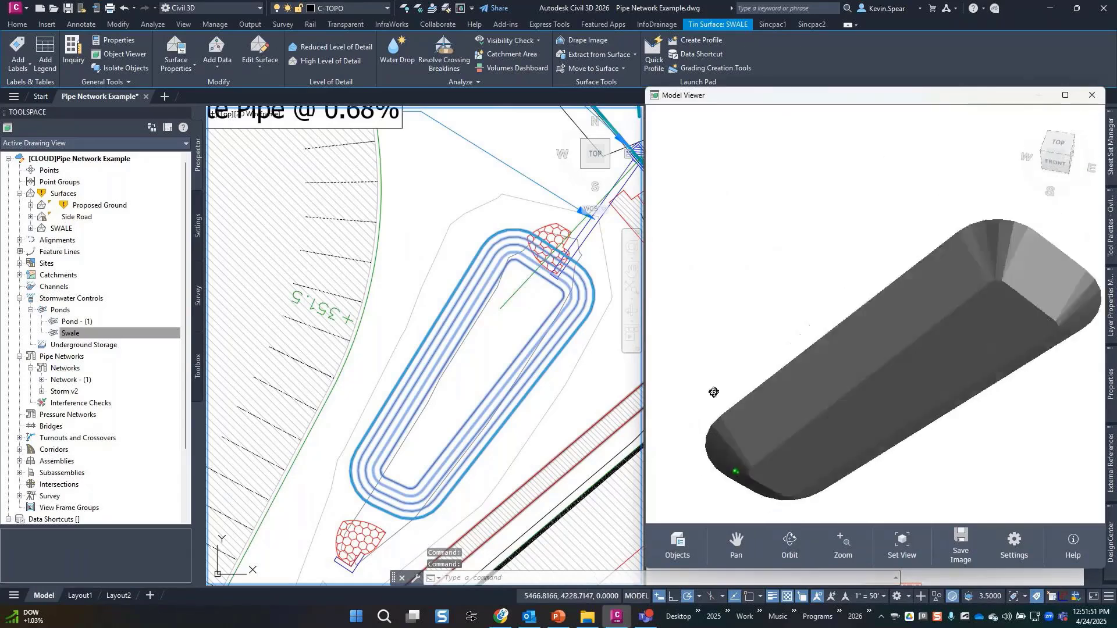
drag(714, 393, 874, 124)
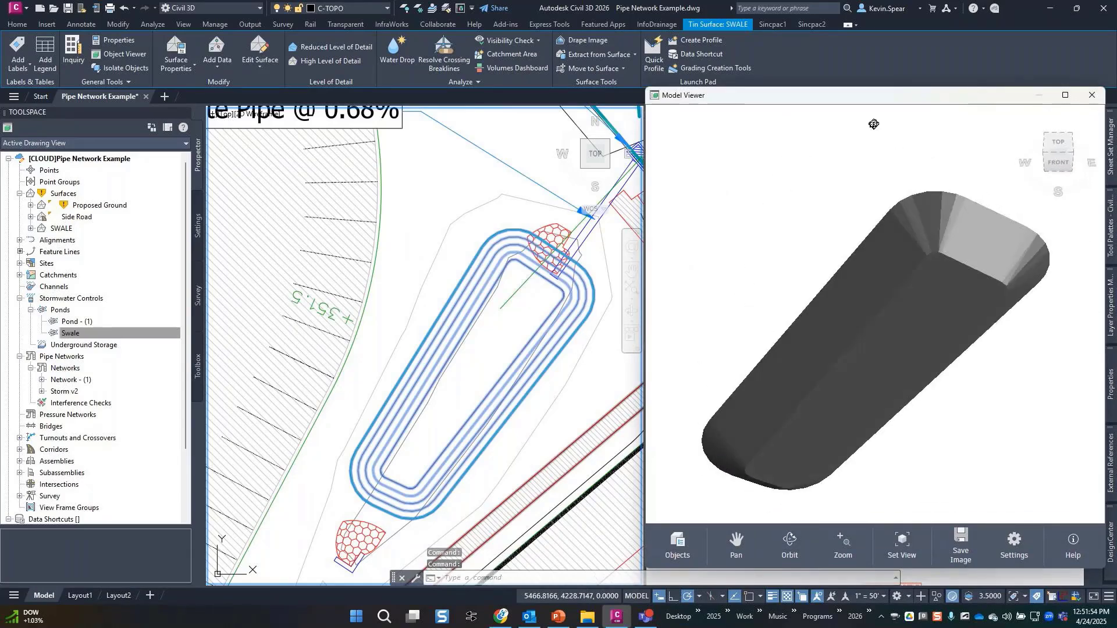
click(1093, 95)
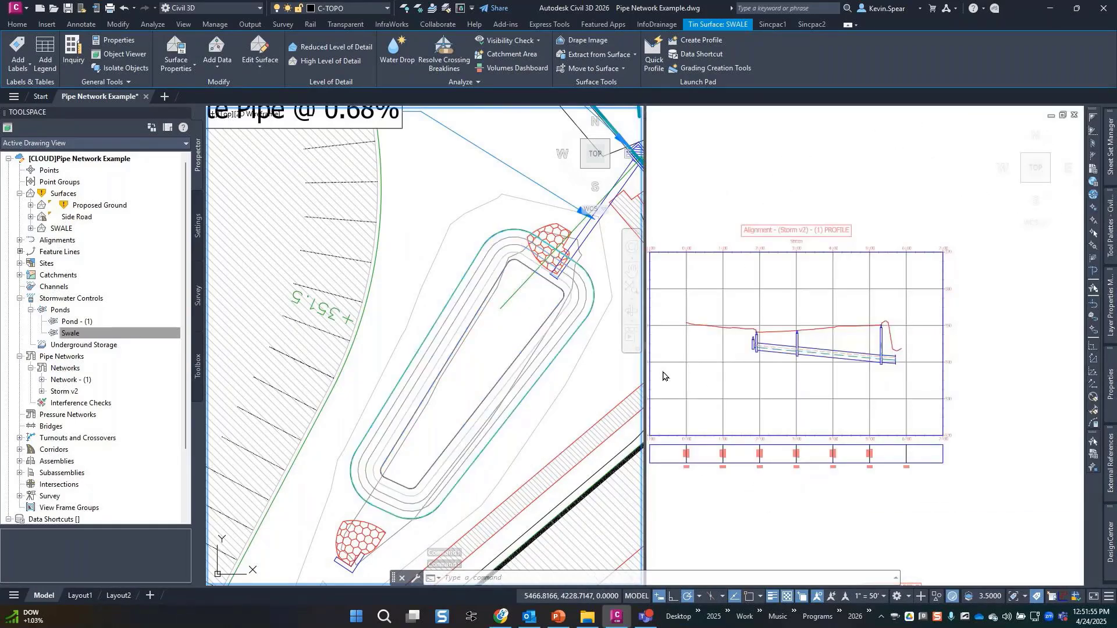
key(Escape)
middle_drag(551, 380, 472, 385)
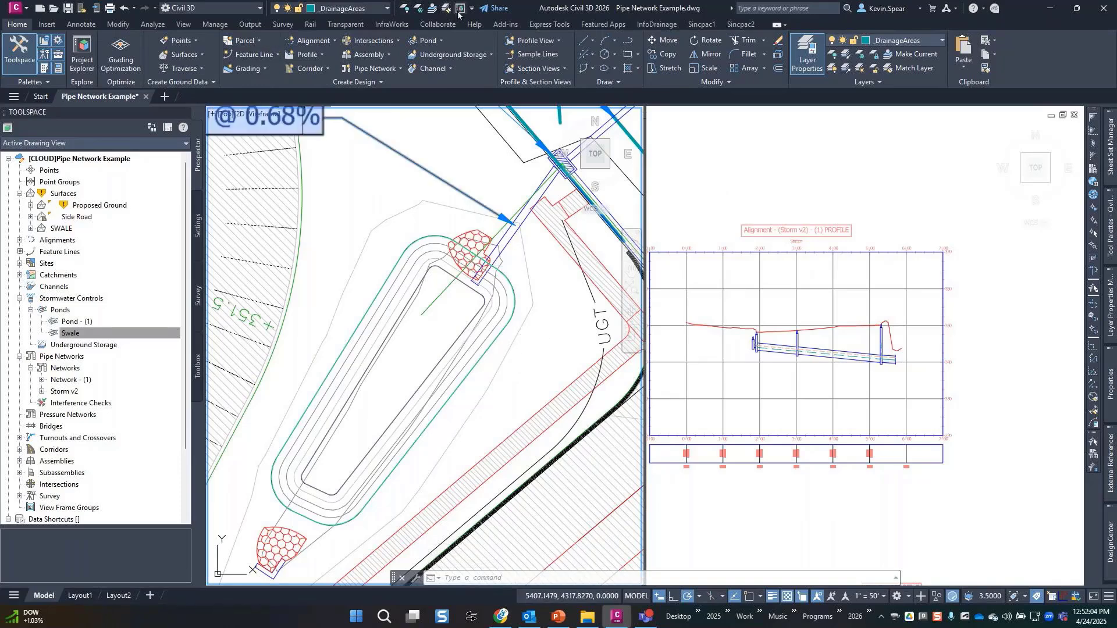
Run Analyze Drainage System on the Swale pond to bring up its analysis criteria.
click(169, 27)
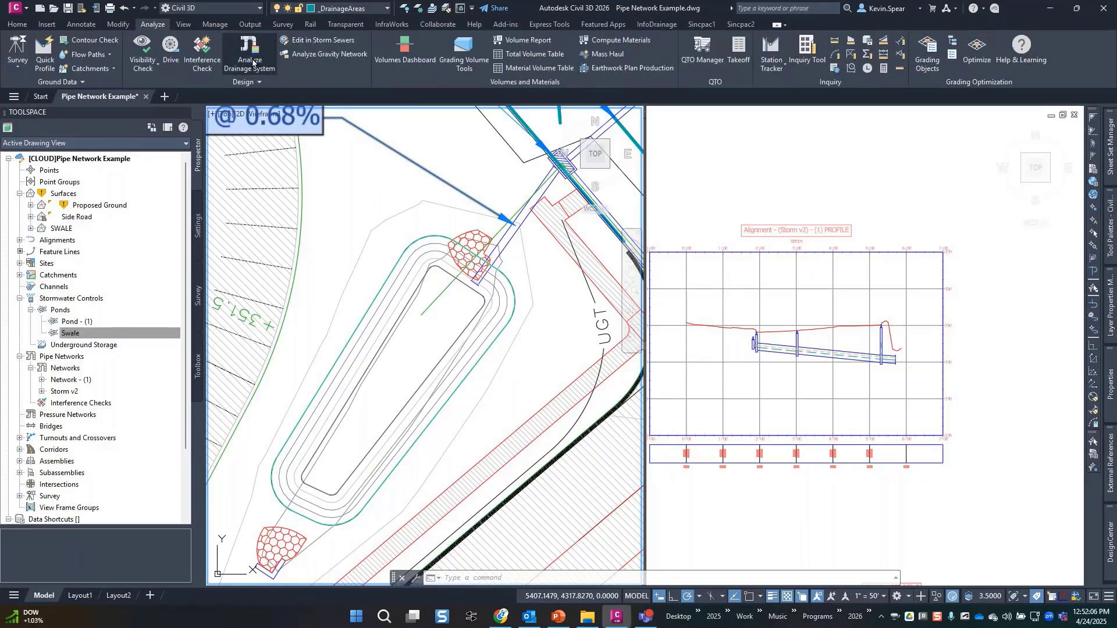
click(249, 55)
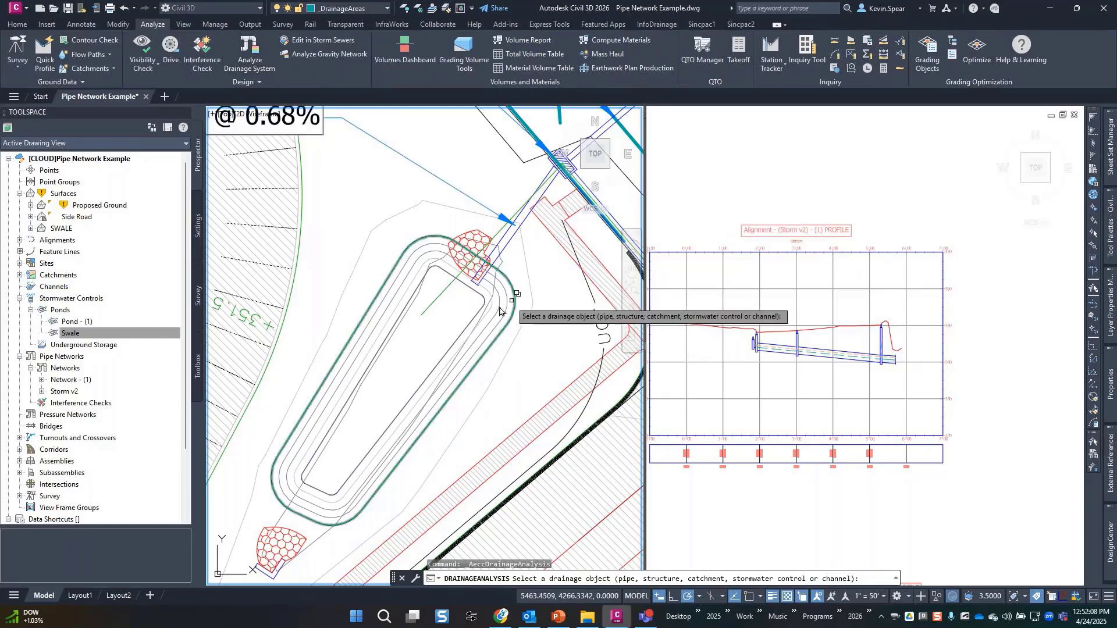
click(469, 329)
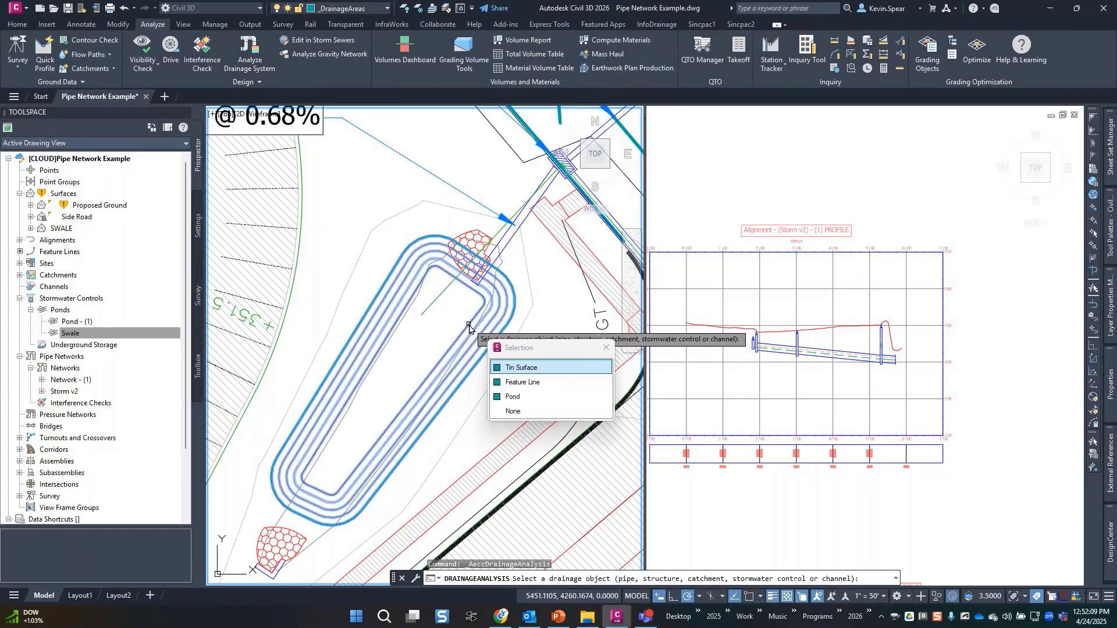
click(520, 396)
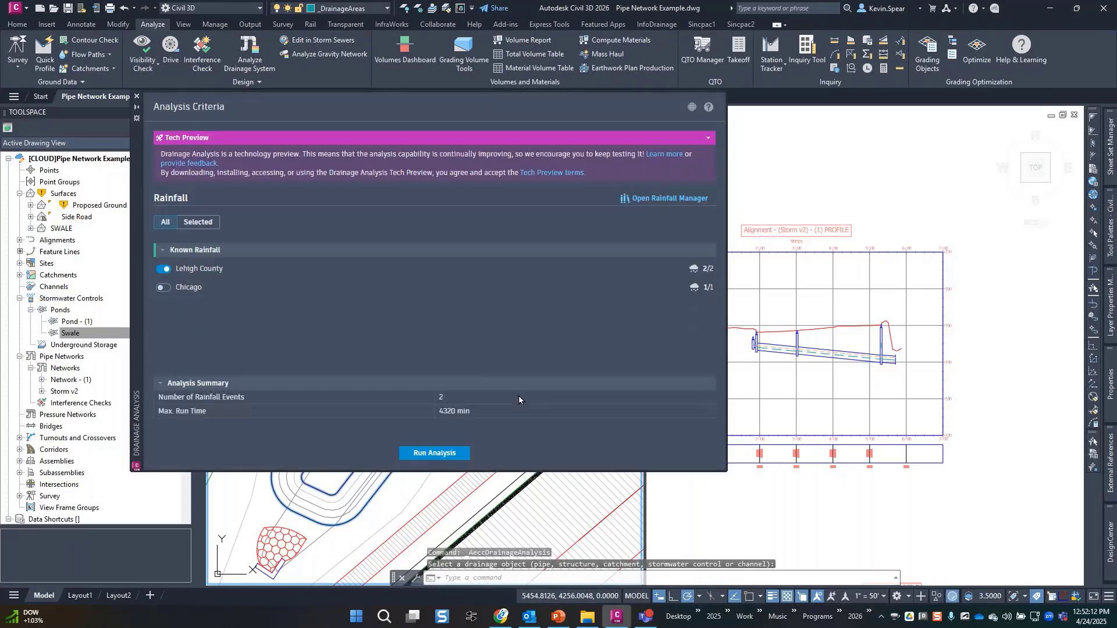
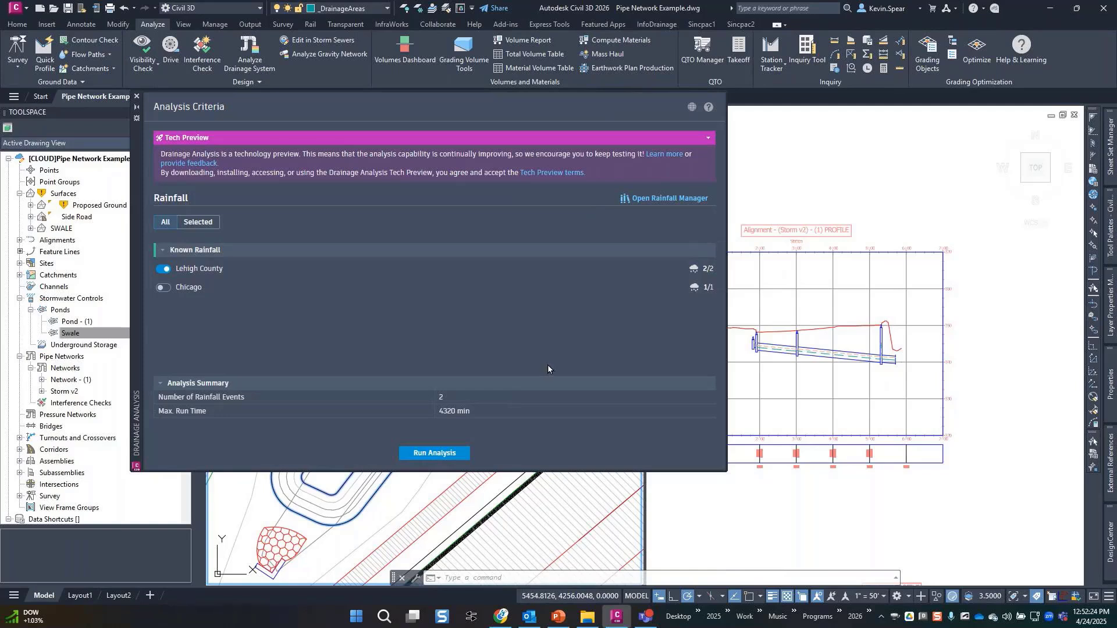
Start the Swale pond drainage analysis, then cancel it mid-run.
click(454, 454)
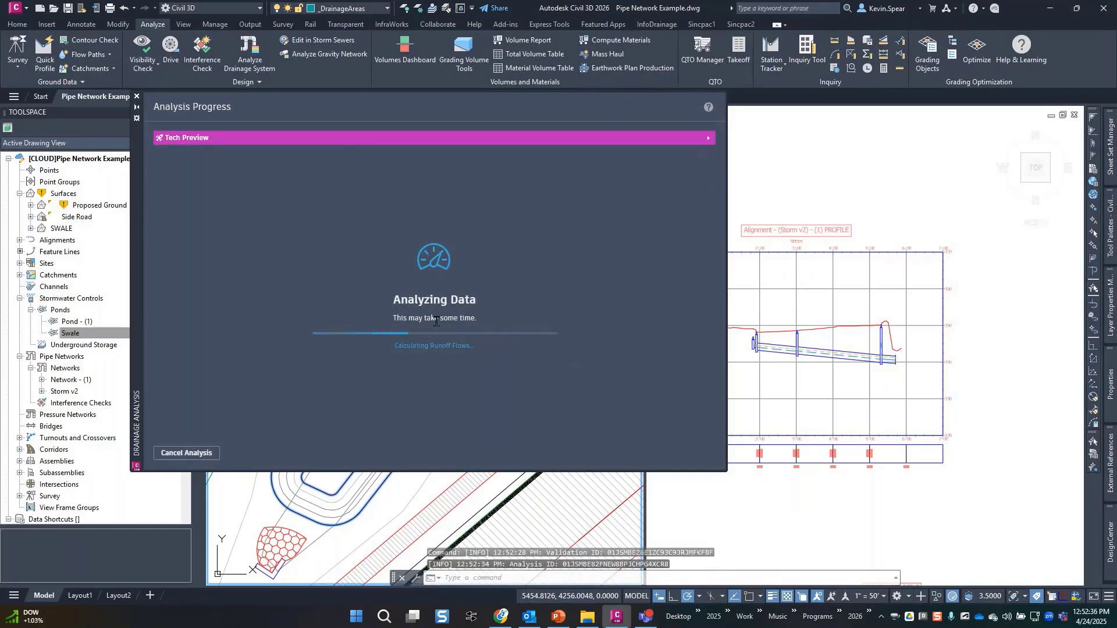
click(200, 454)
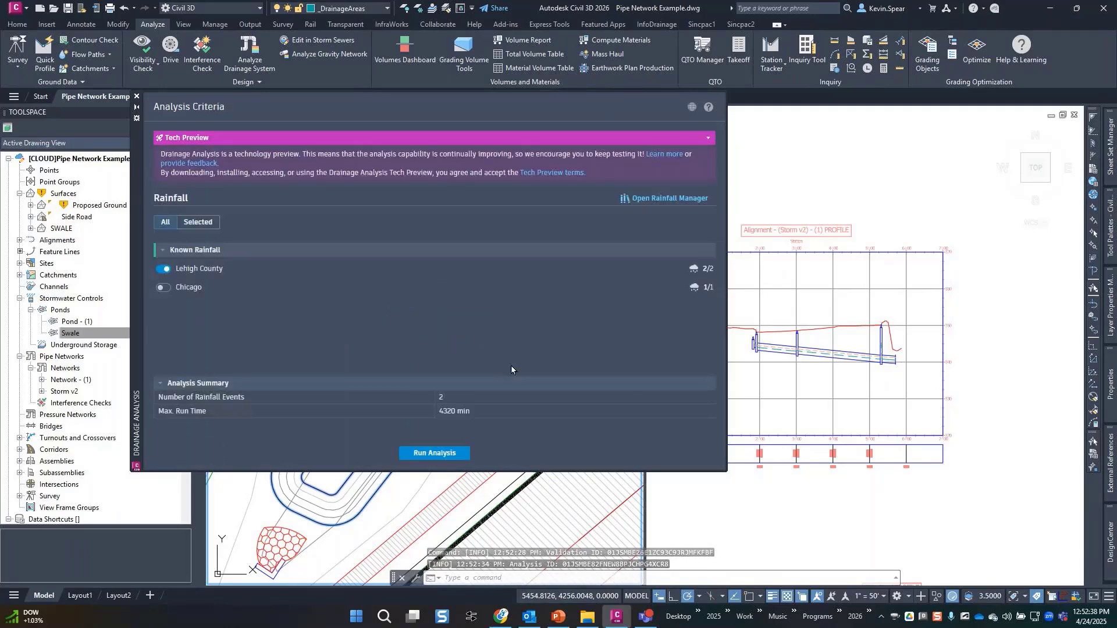
Save USA as the server region, rerun the Swale pond analysis, and auto-hide its palette.
click(693, 108)
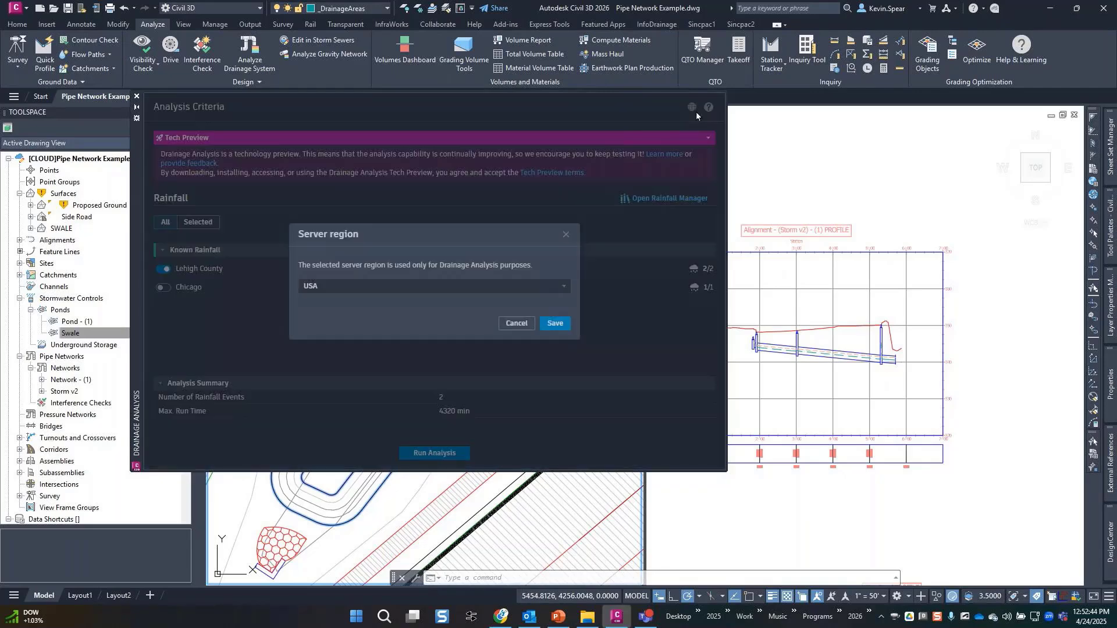
click(531, 284)
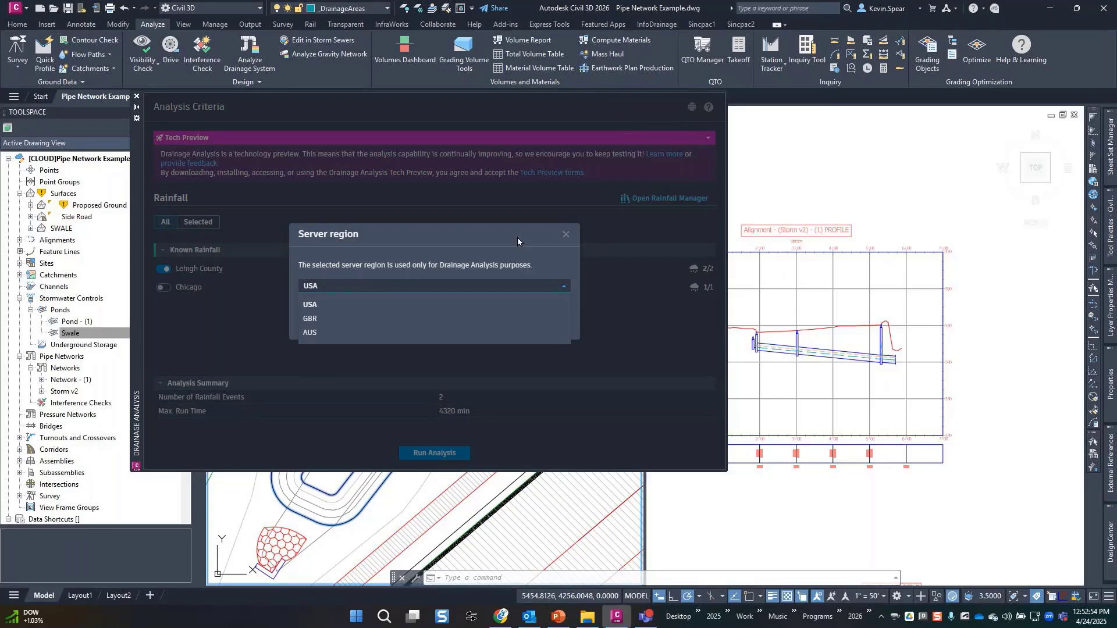
click(518, 236)
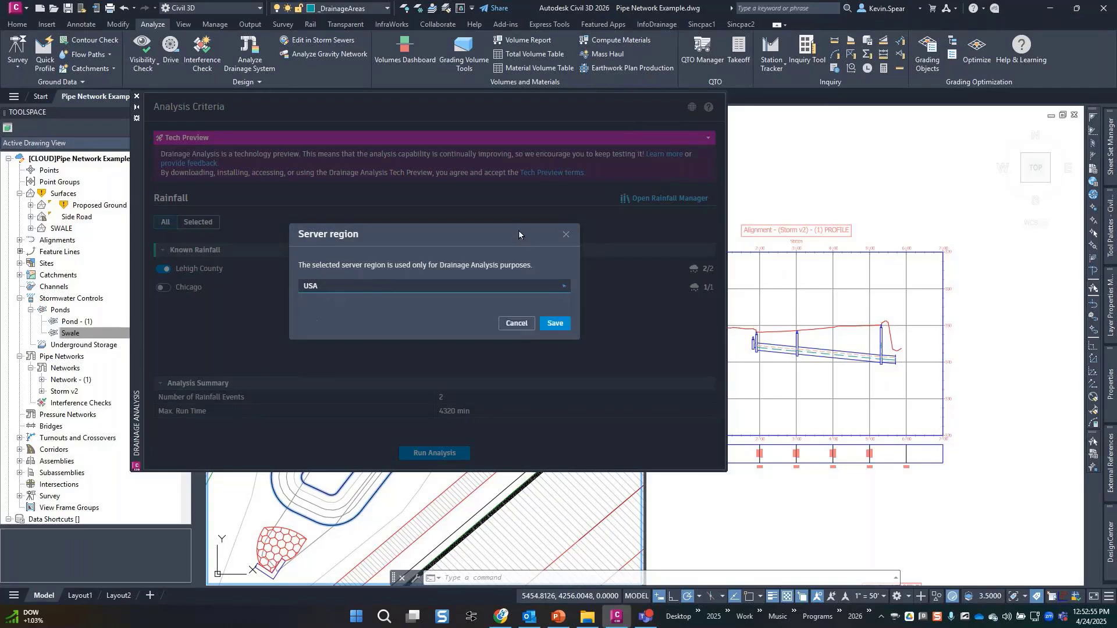
click(554, 326)
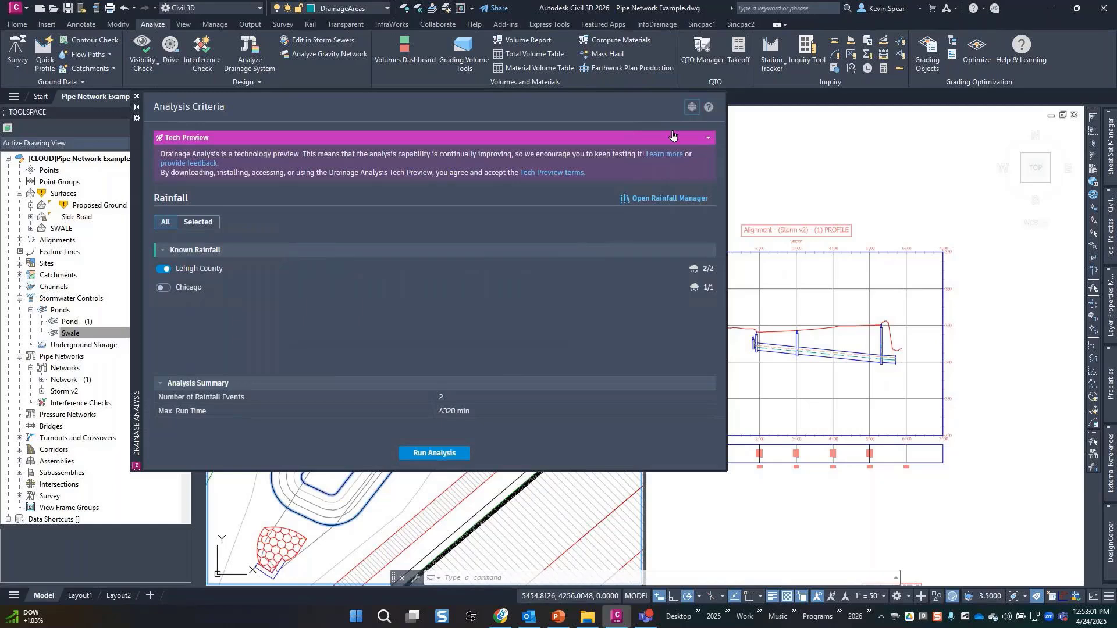
click(458, 453)
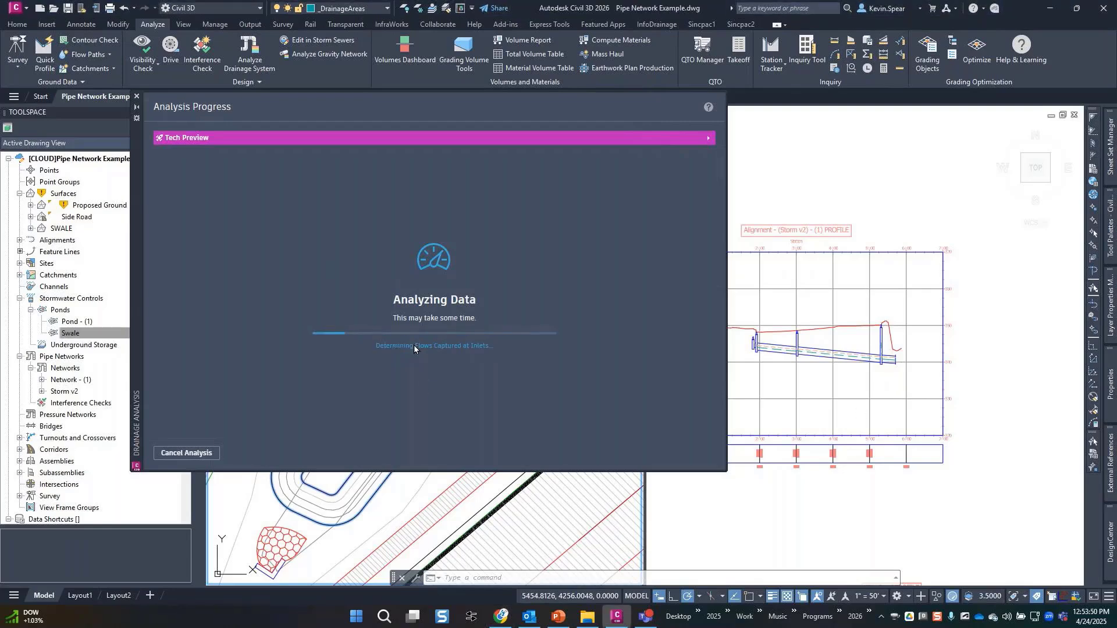
click(137, 107)
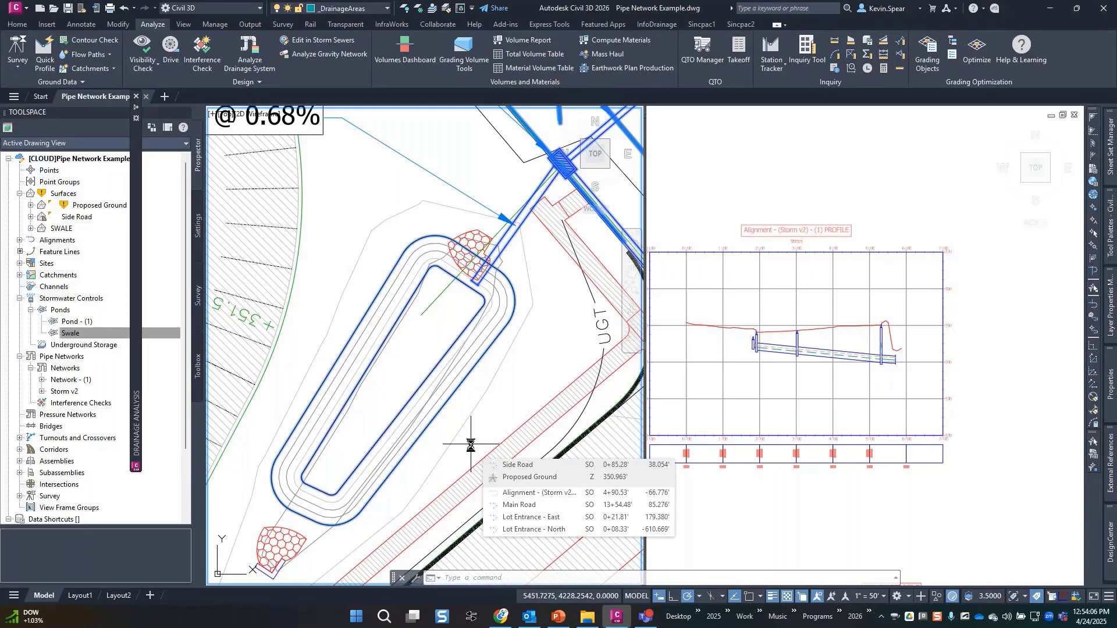
Select the Swale pond through selection cycling, then clear the selection.
click(472, 370)
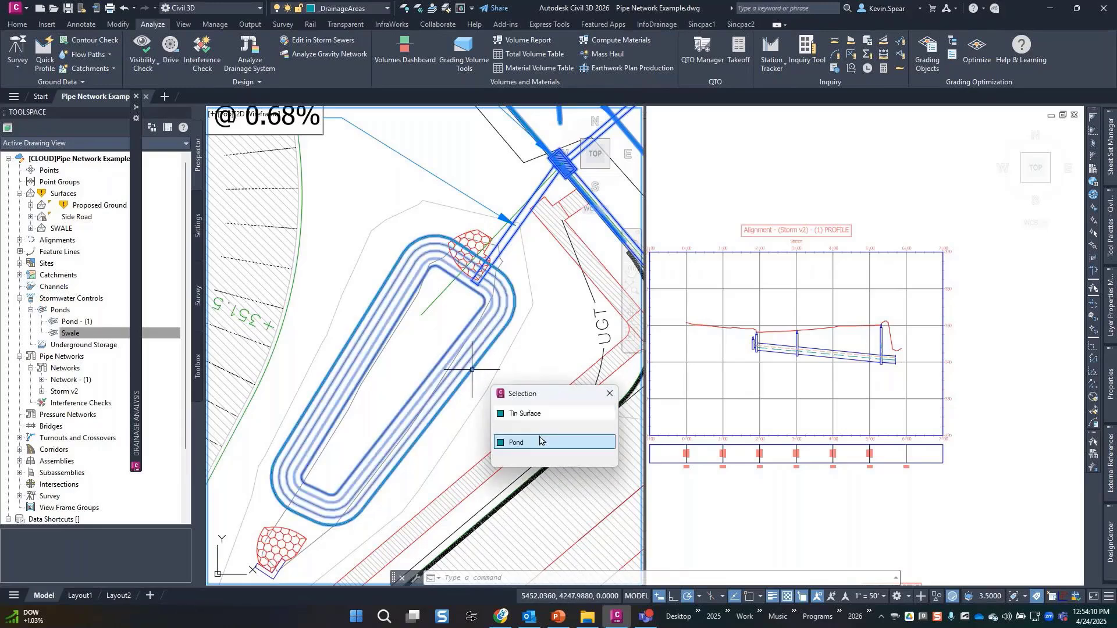
click(540, 439)
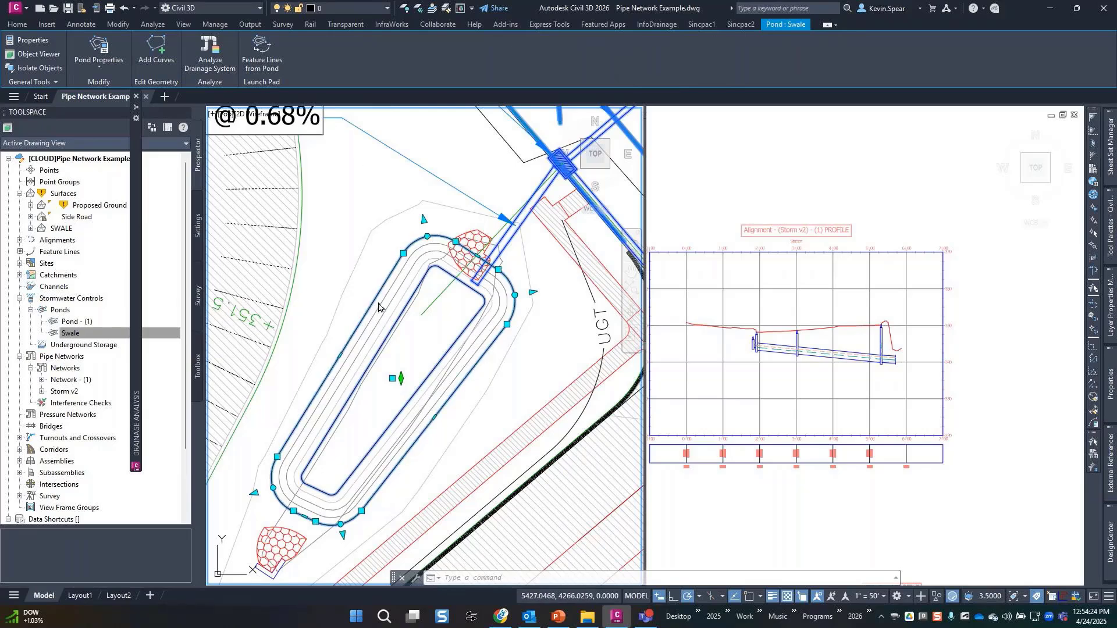
key(Escape)
Select and deselect the SWALE surface contours and the profile view to inspect them.
click(801, 307)
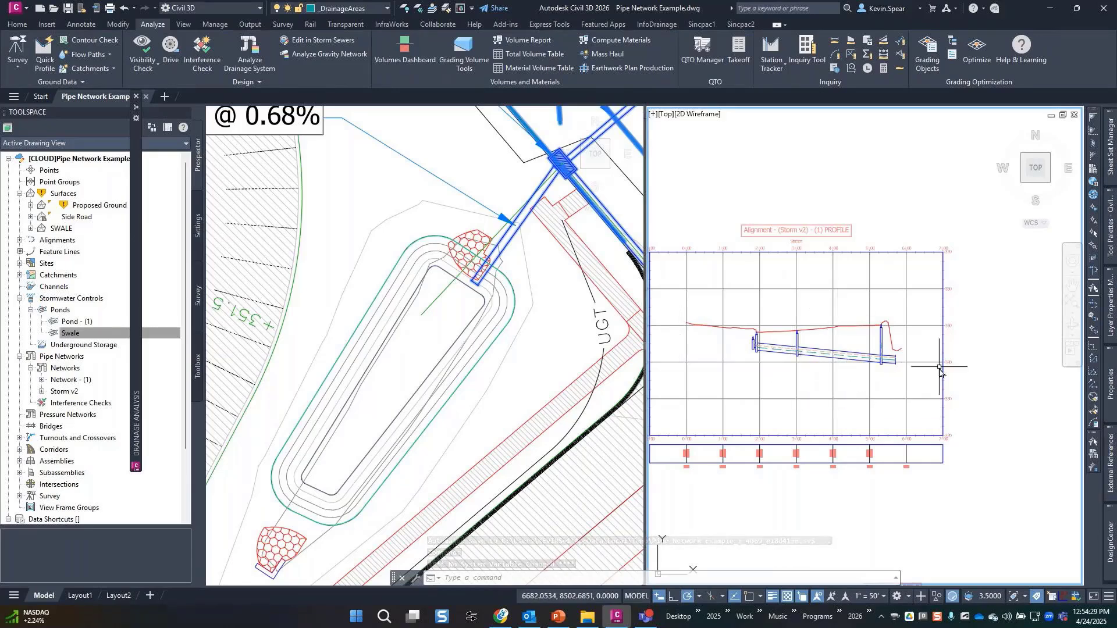
click(496, 324)
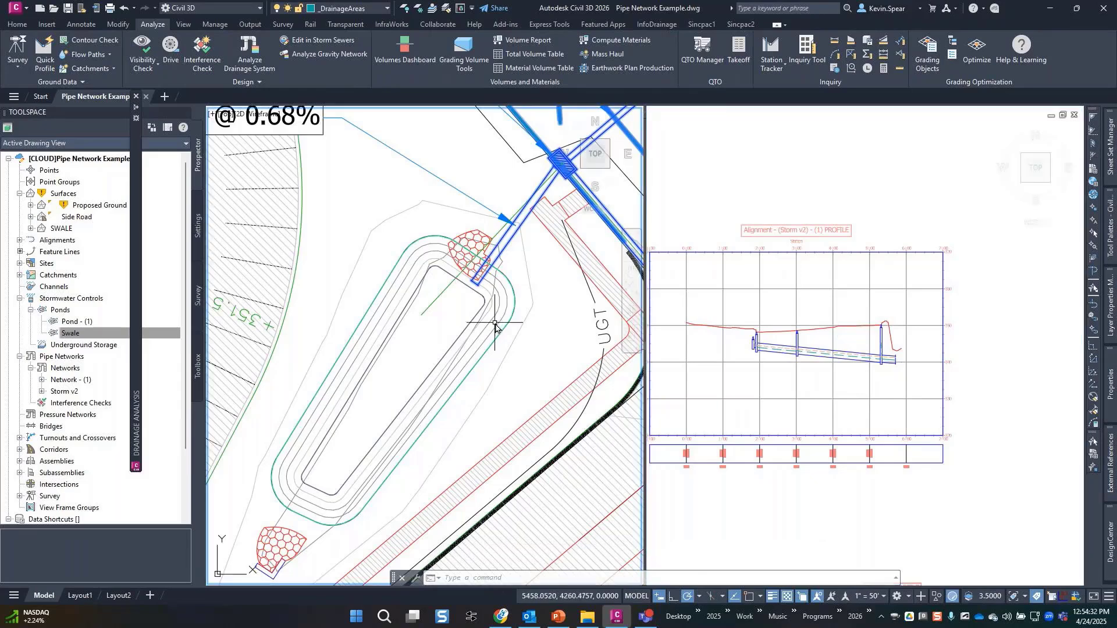
click(497, 326)
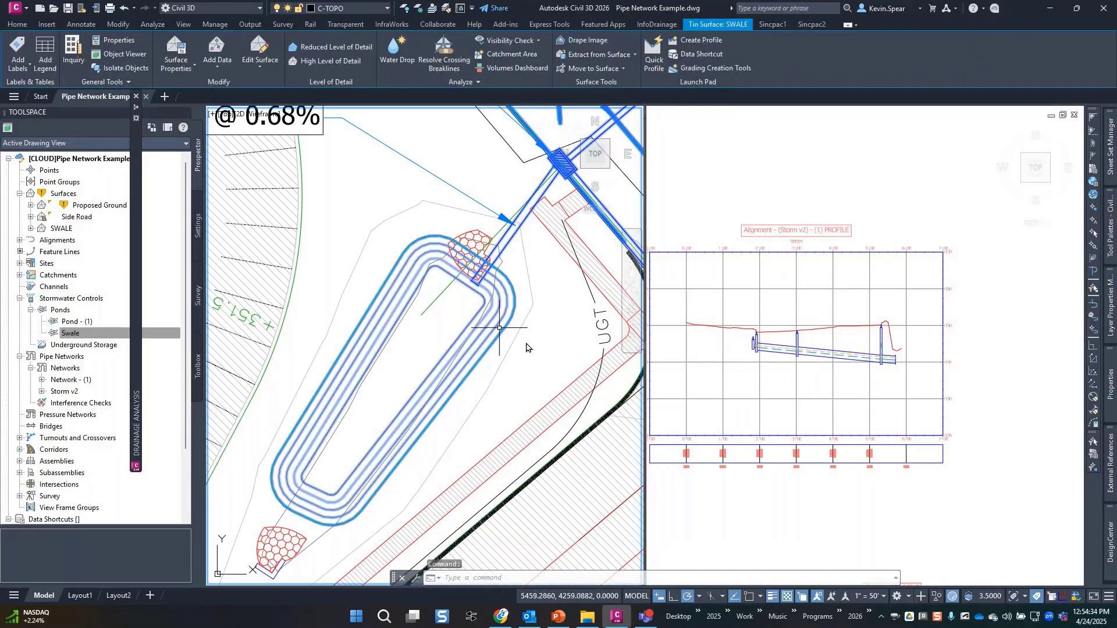
key(Escape)
key(Escape)
click(888, 400)
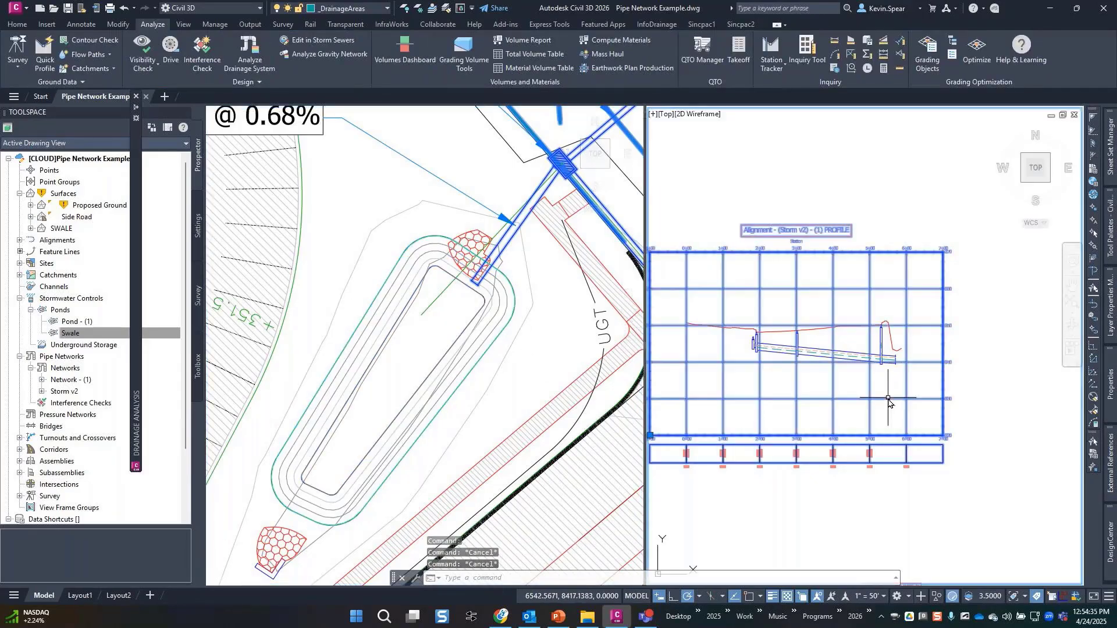
click(889, 400)
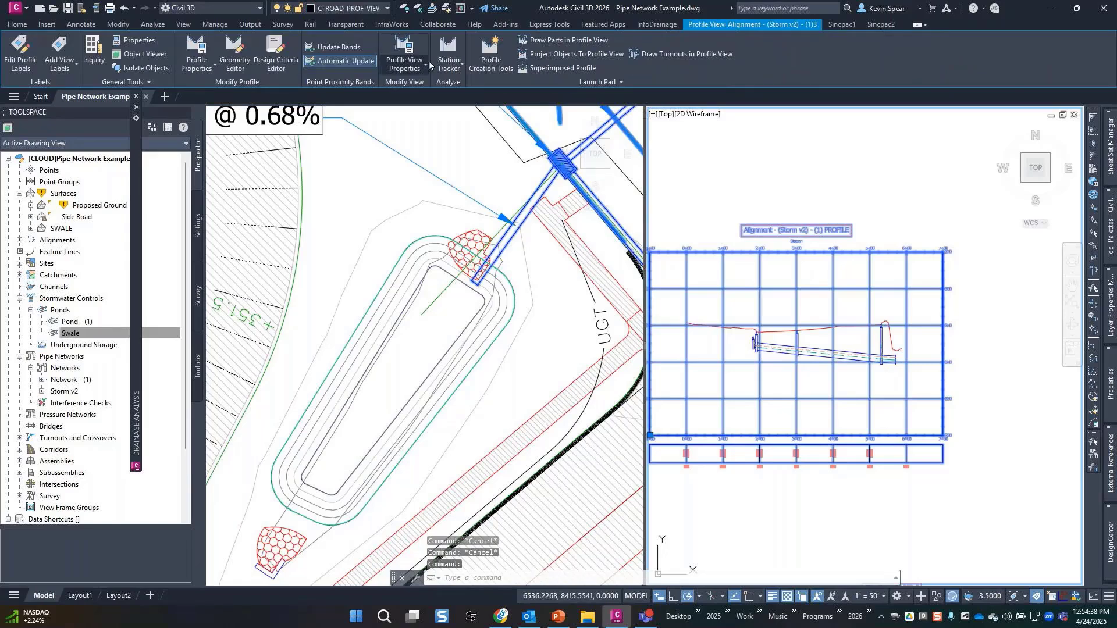
key(Escape)
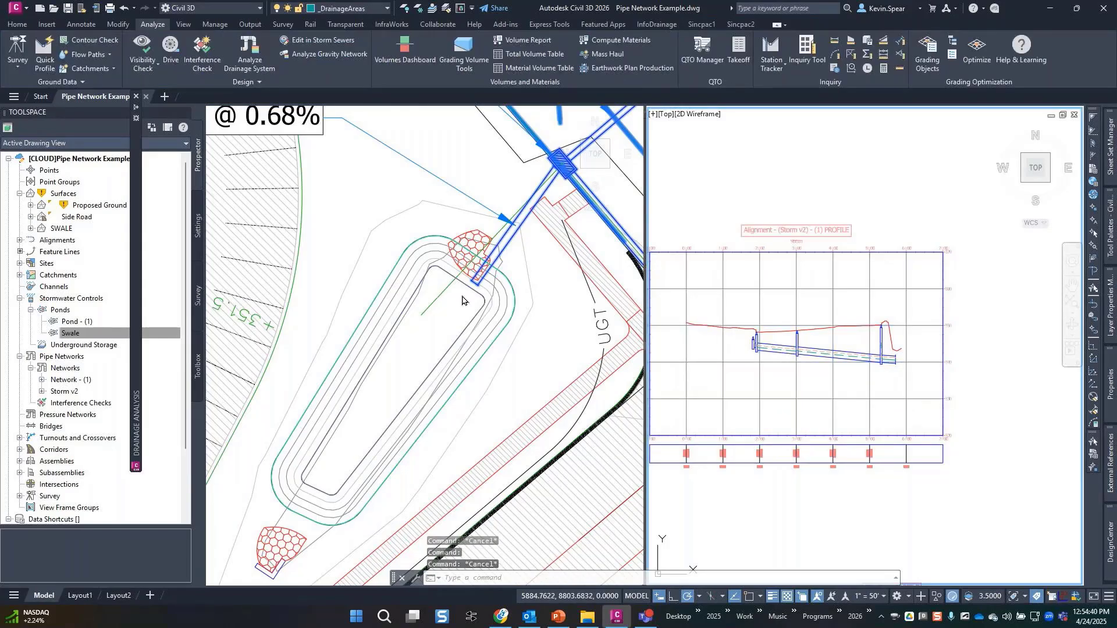
Select the storm alignment through the pond and grab its end-point grip.
click(439, 299)
click(439, 299)
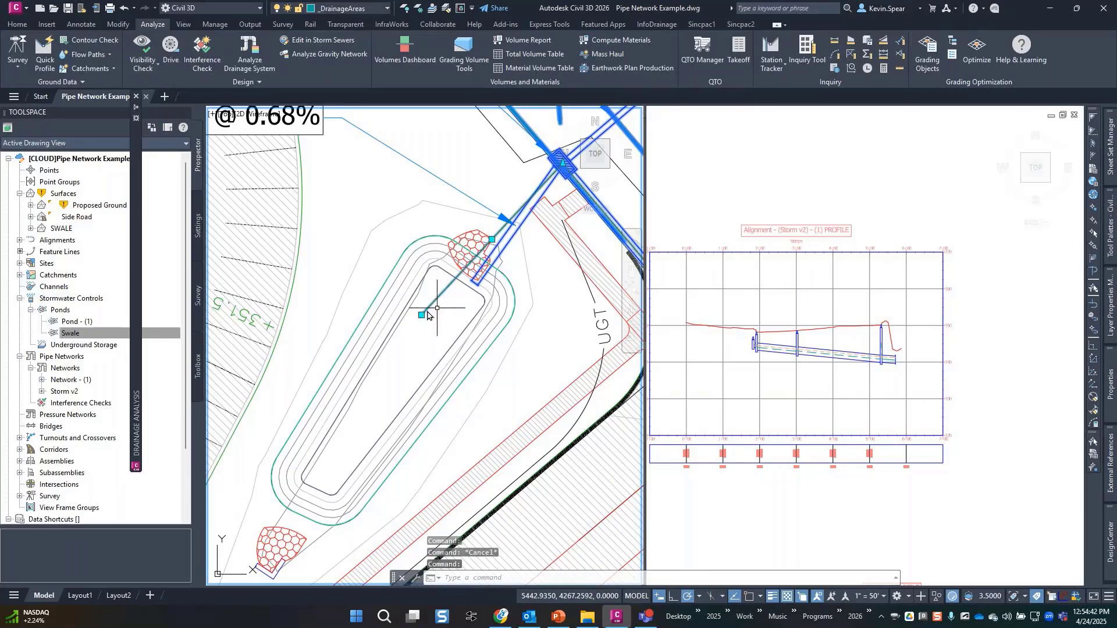
click(421, 315)
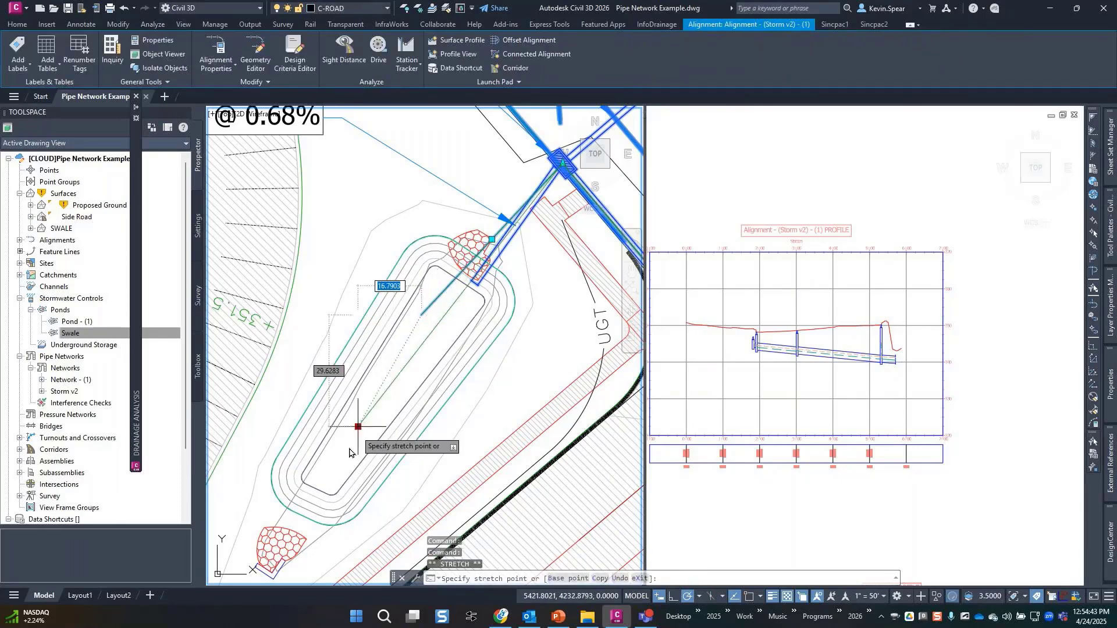
Stretch Storm v2 to the pond's lower-left outlet and add a SWALE surface profile to its profile view.
click(285, 532)
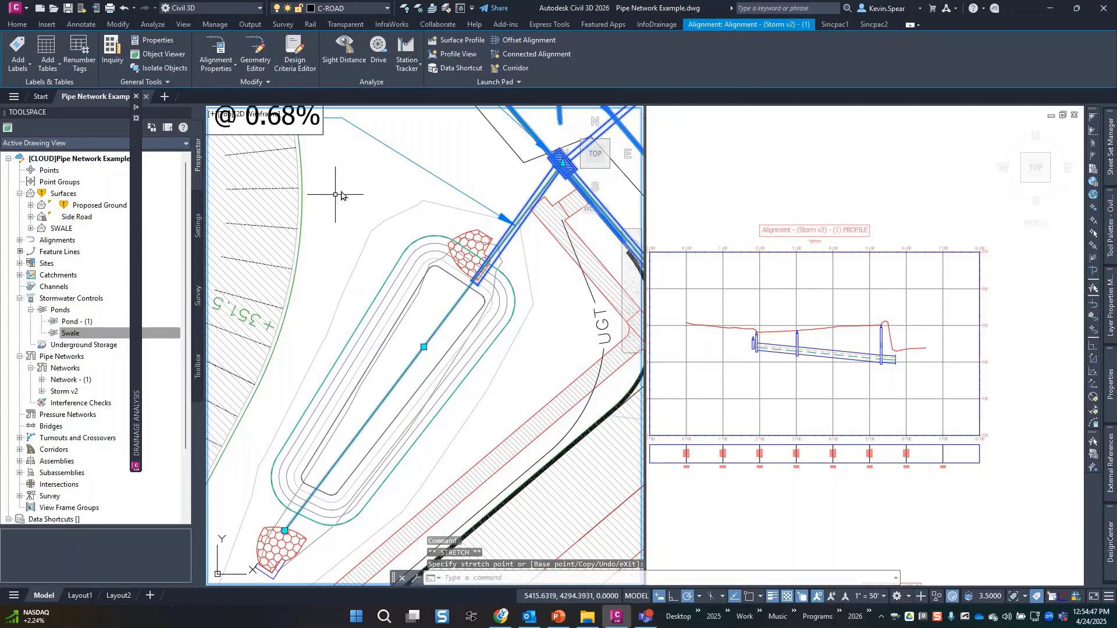
click(468, 40)
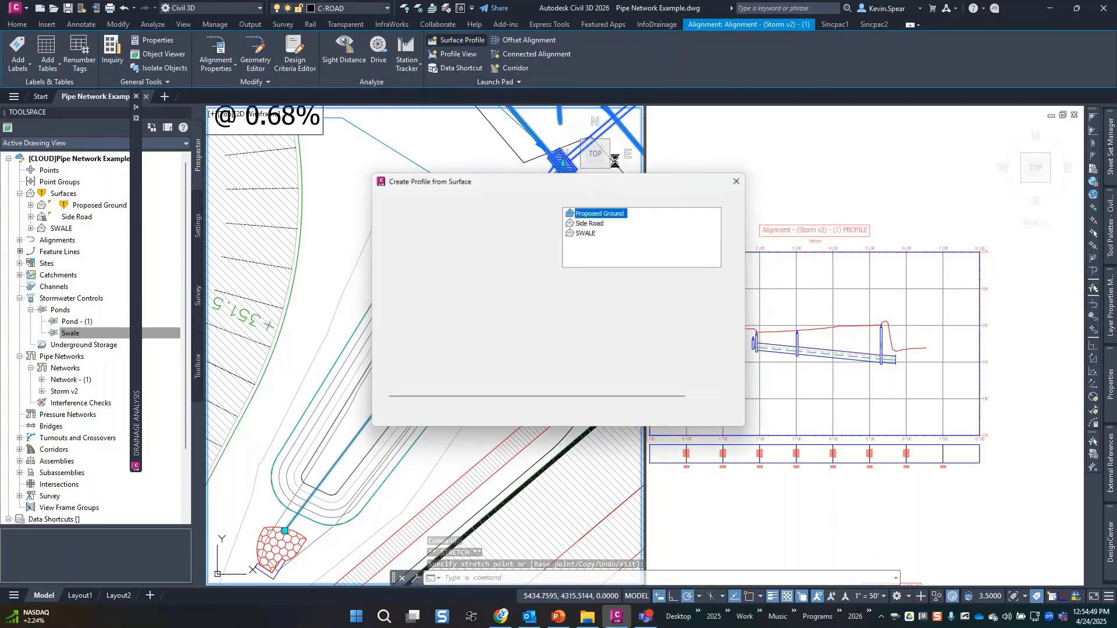
click(589, 233)
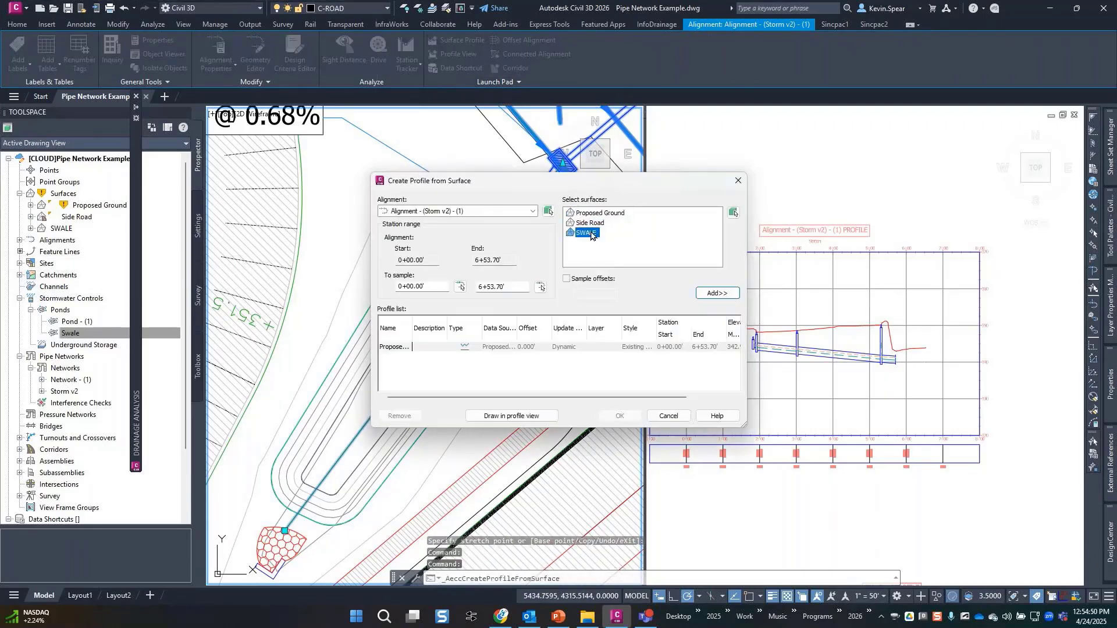
click(717, 293)
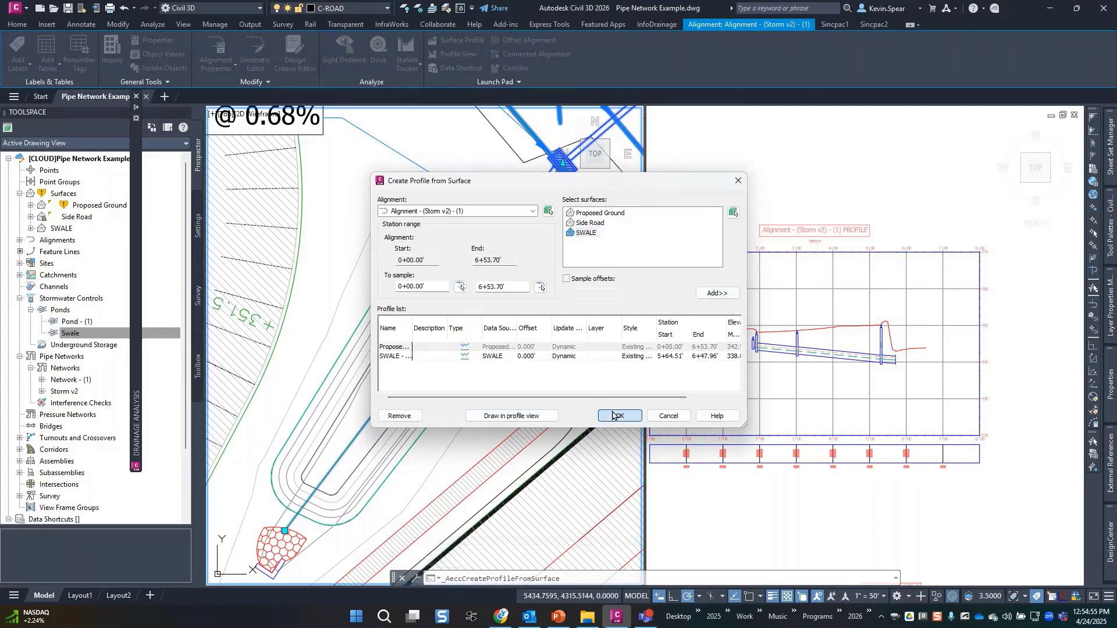
click(614, 416)
click(916, 385)
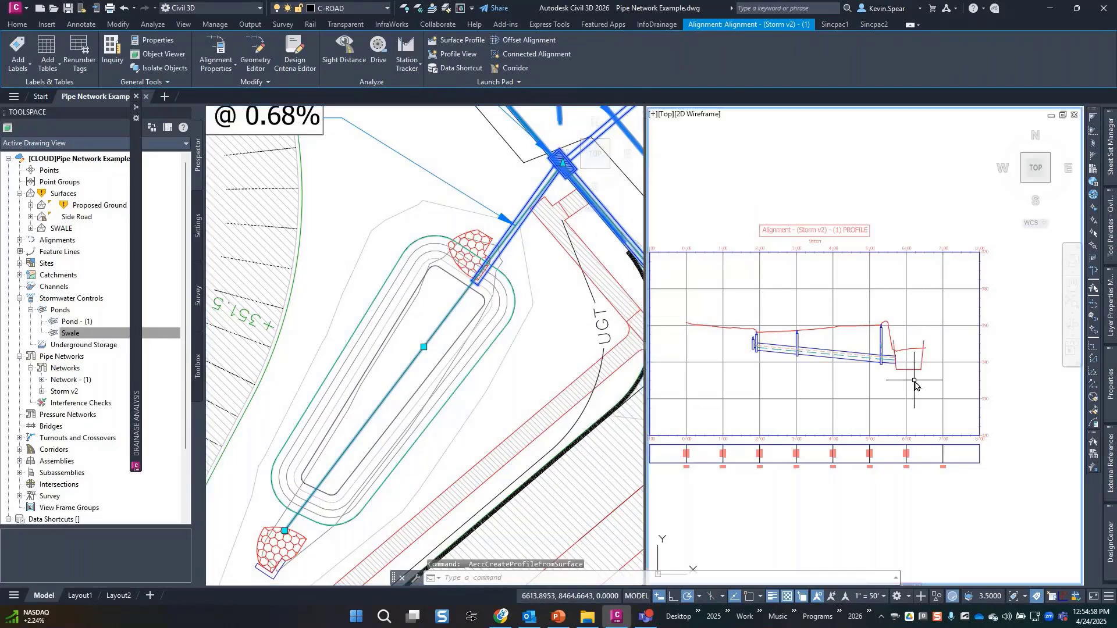
scroll(915, 385, up, 2)
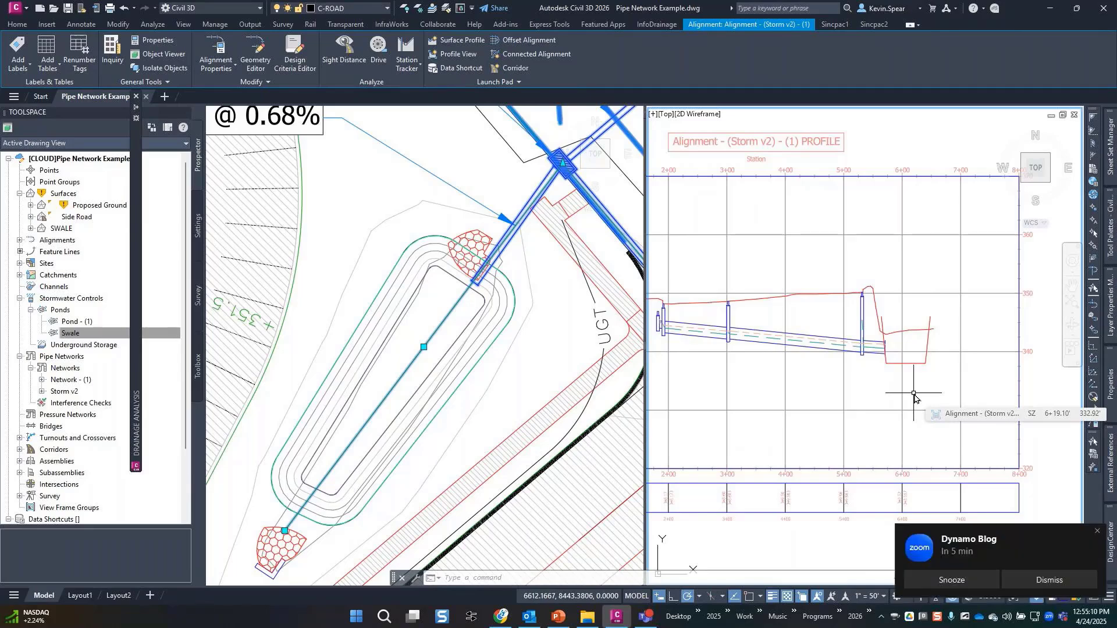
Dismiss the Dynamo Blog reminder and expand Catchments in Prospector to reveal the Pipe Network group.
click(1051, 579)
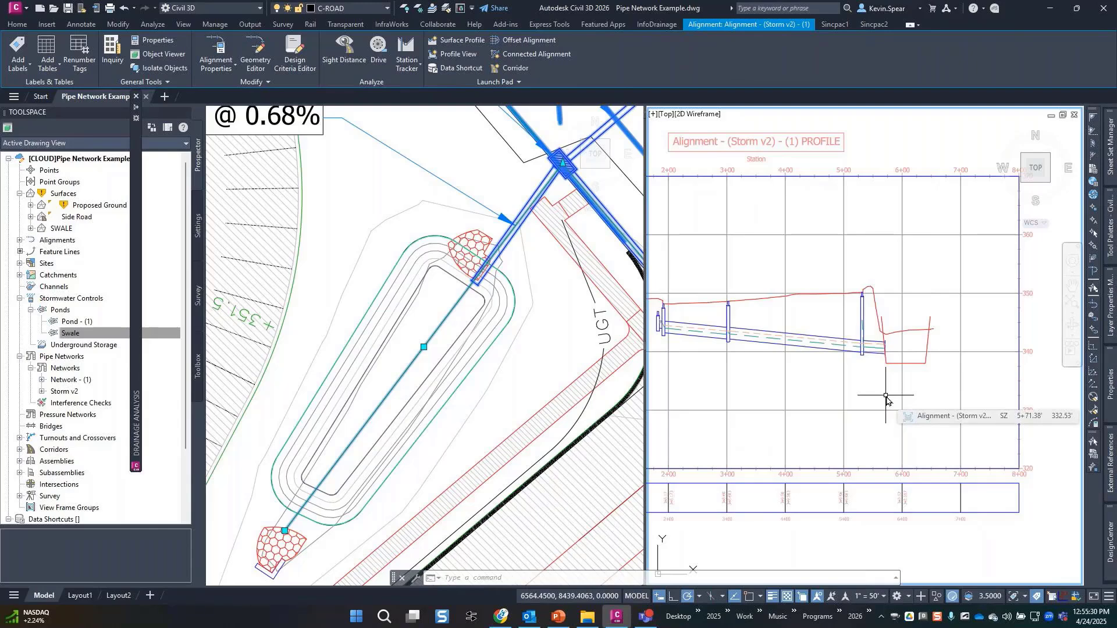
click(524, 356)
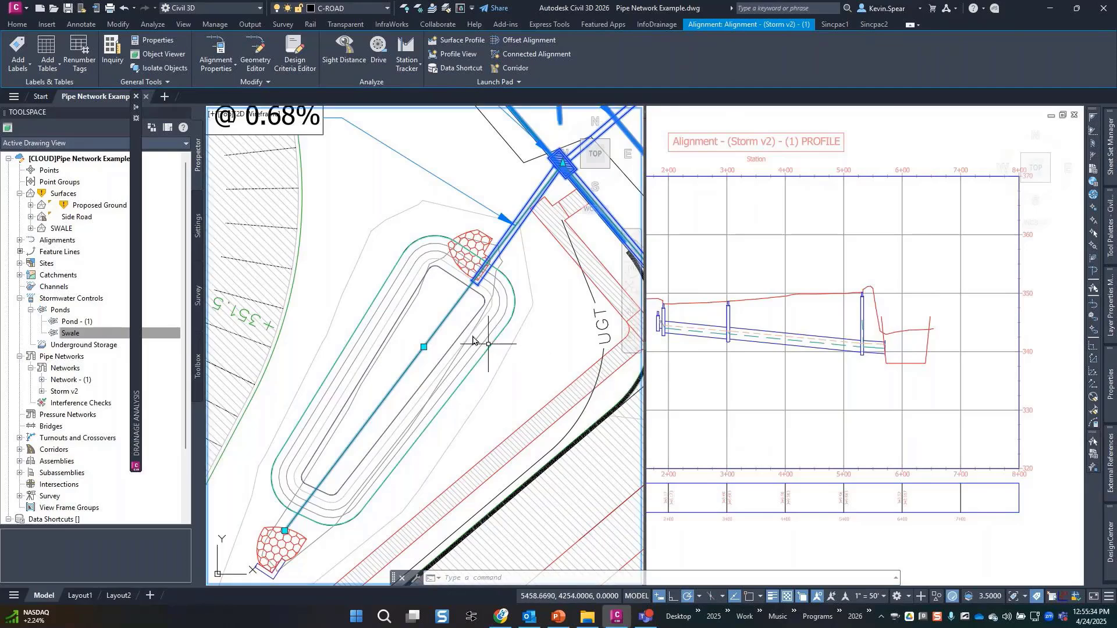
click(20, 276)
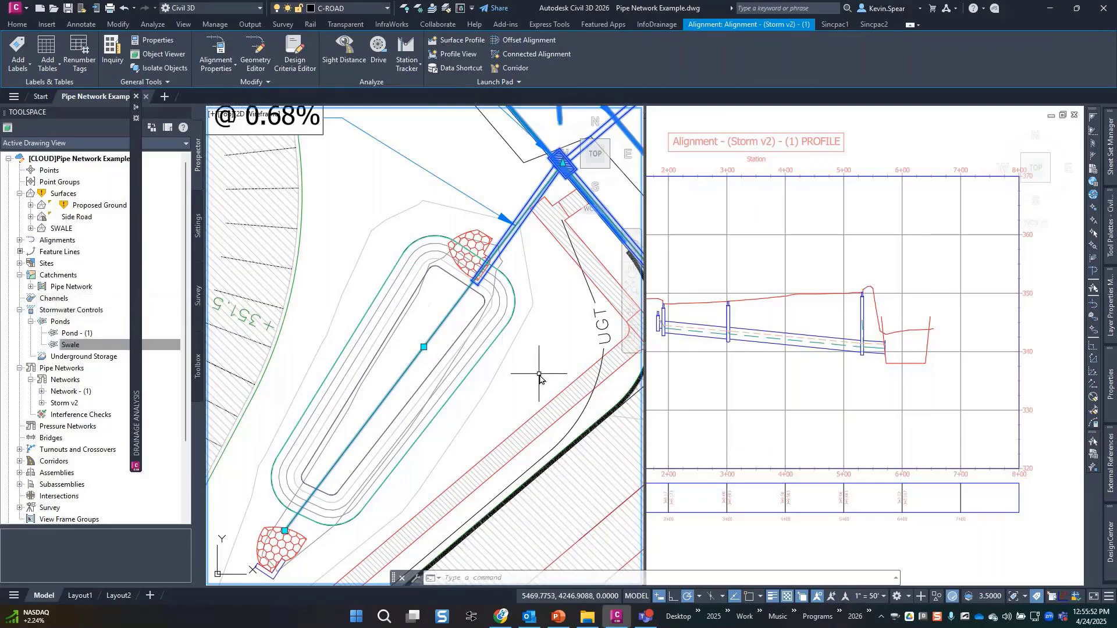
scroll(539, 377, down, 3)
scroll(539, 378, down, 2)
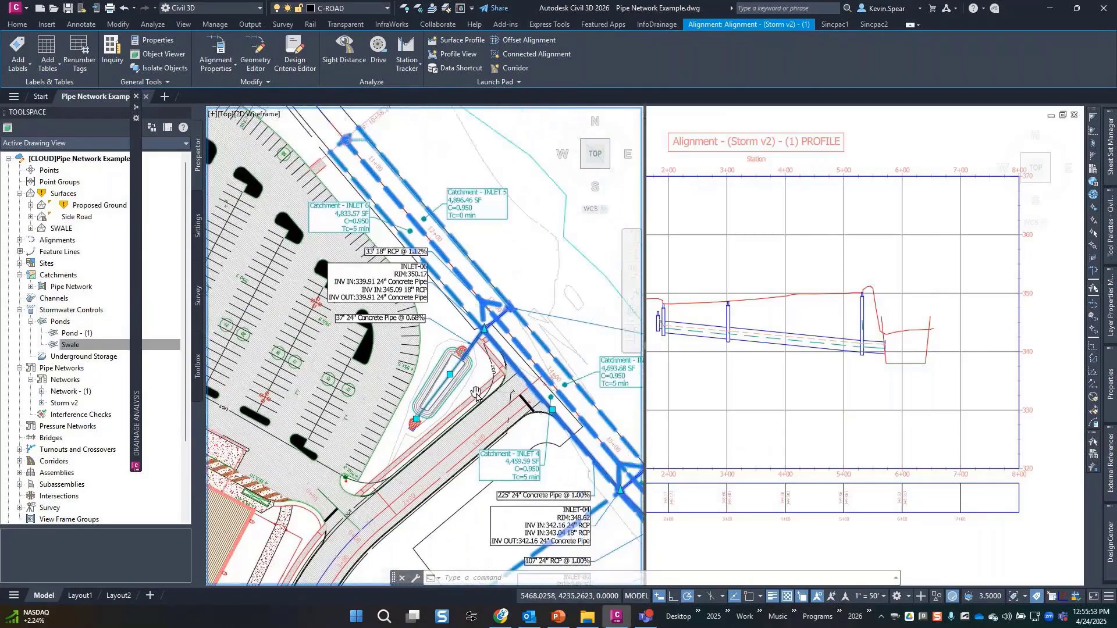
key(Escape)
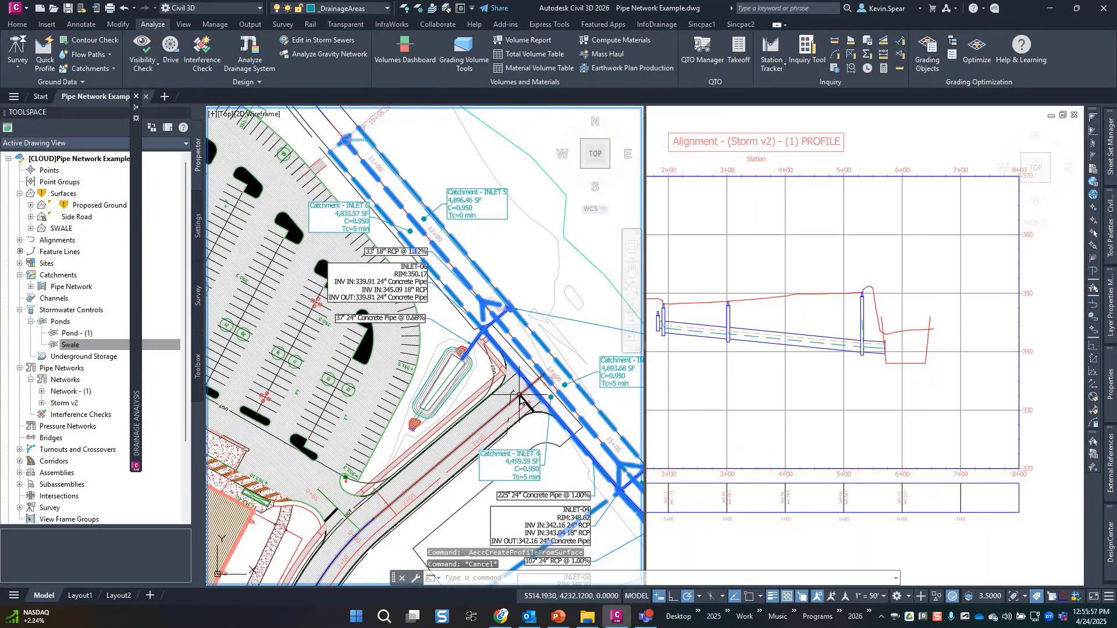
scroll(520, 397, down, 2)
middle_drag(520, 397, 392, 311)
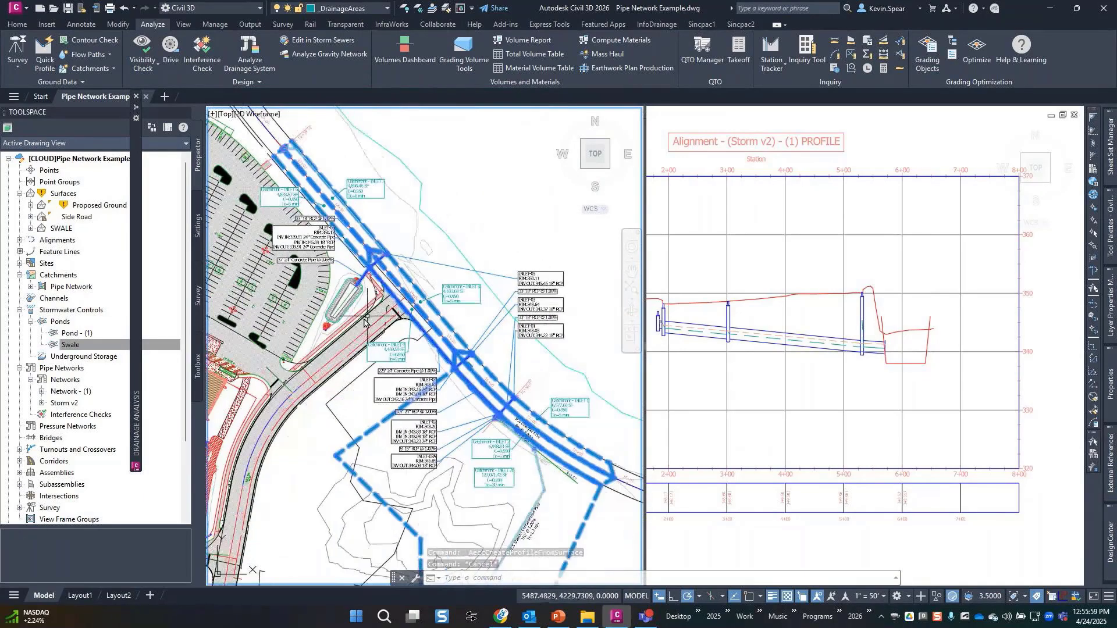
click(70, 345)
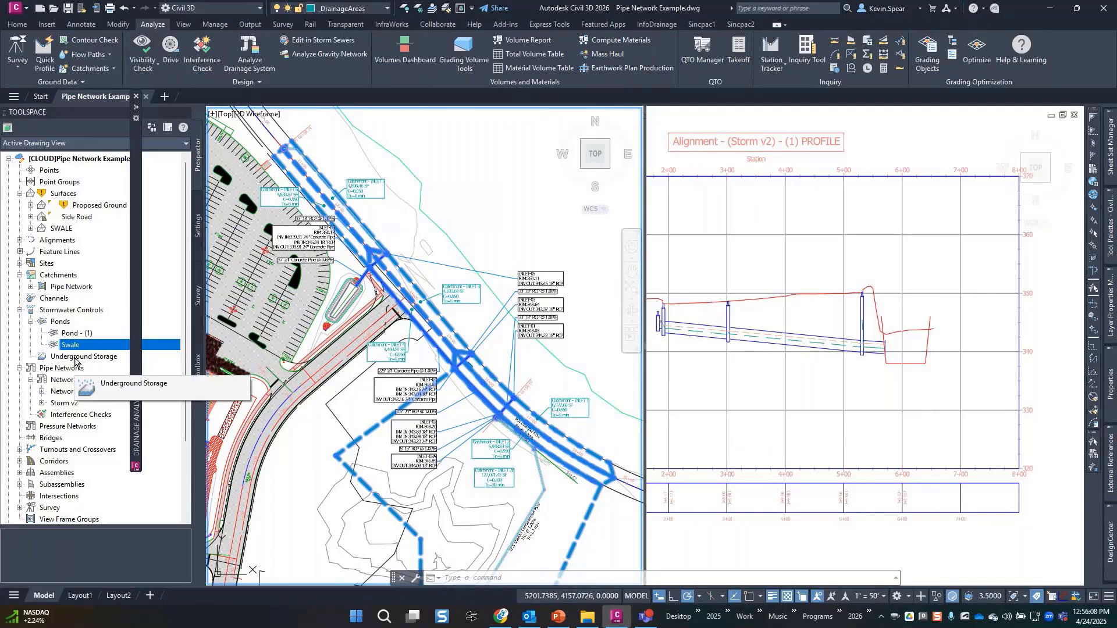
middle_drag(422, 414, 430, 376)
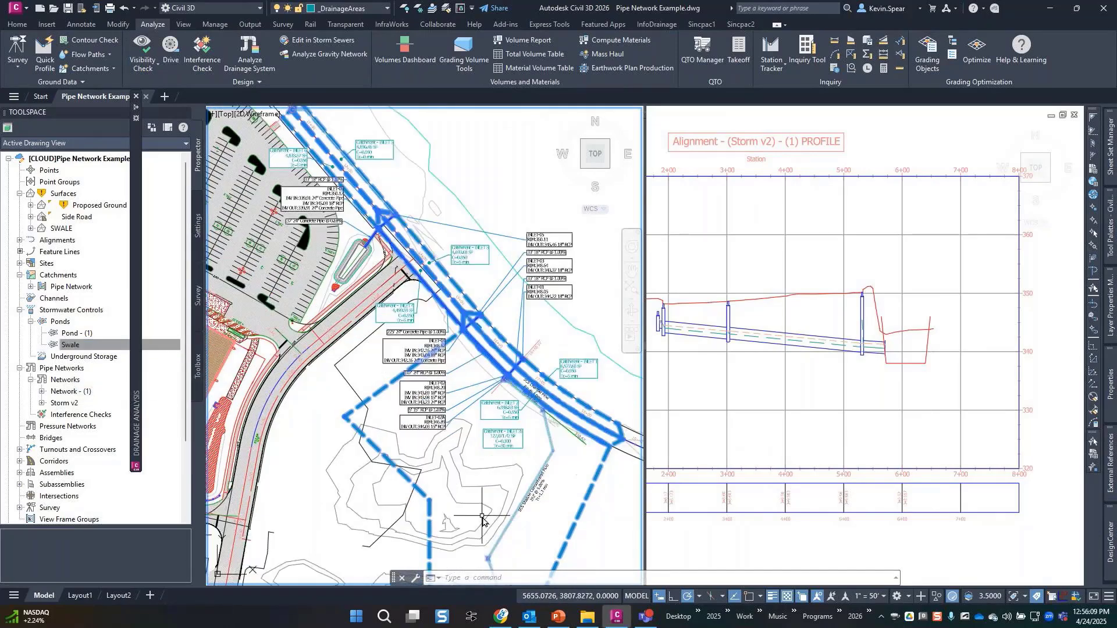
middle_drag(484, 512, 468, 440)
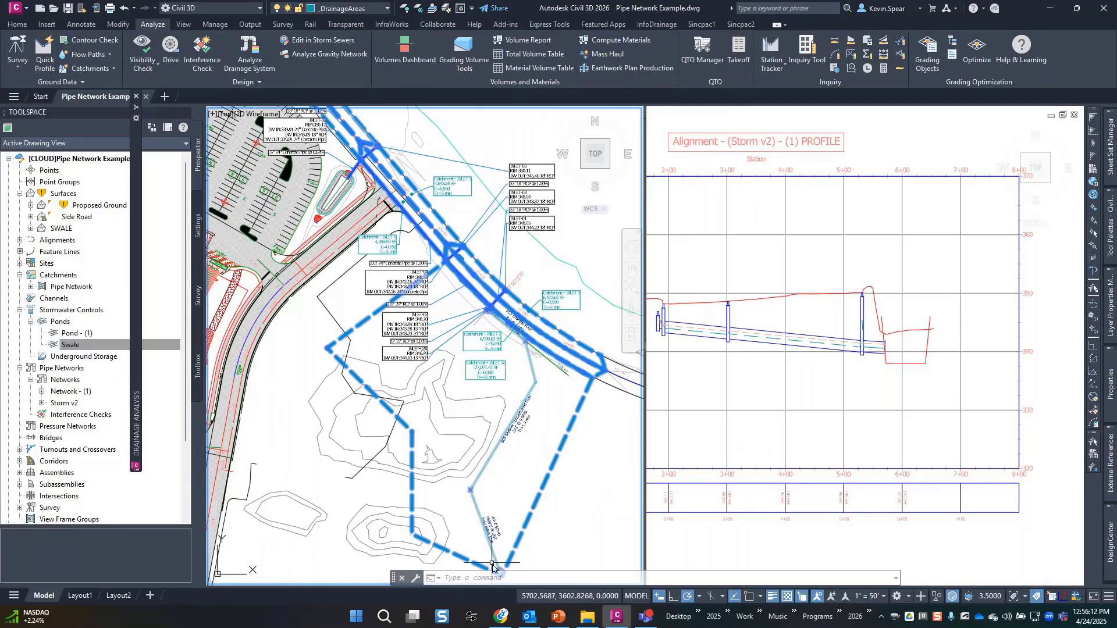
middle_drag(366, 225, 389, 281)
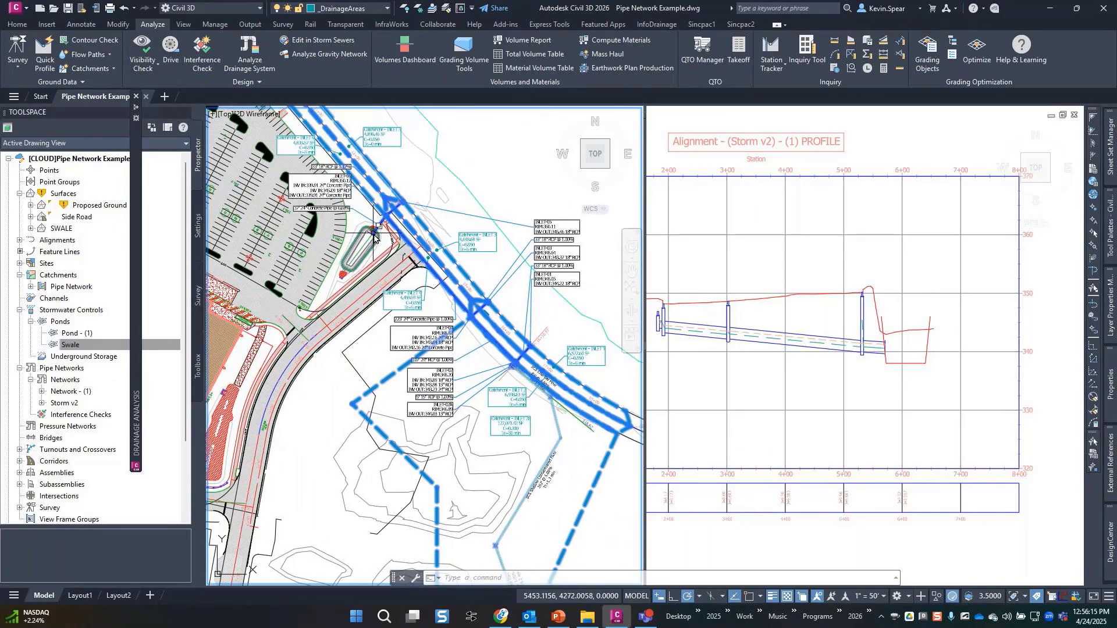
mouse_move(374, 235)
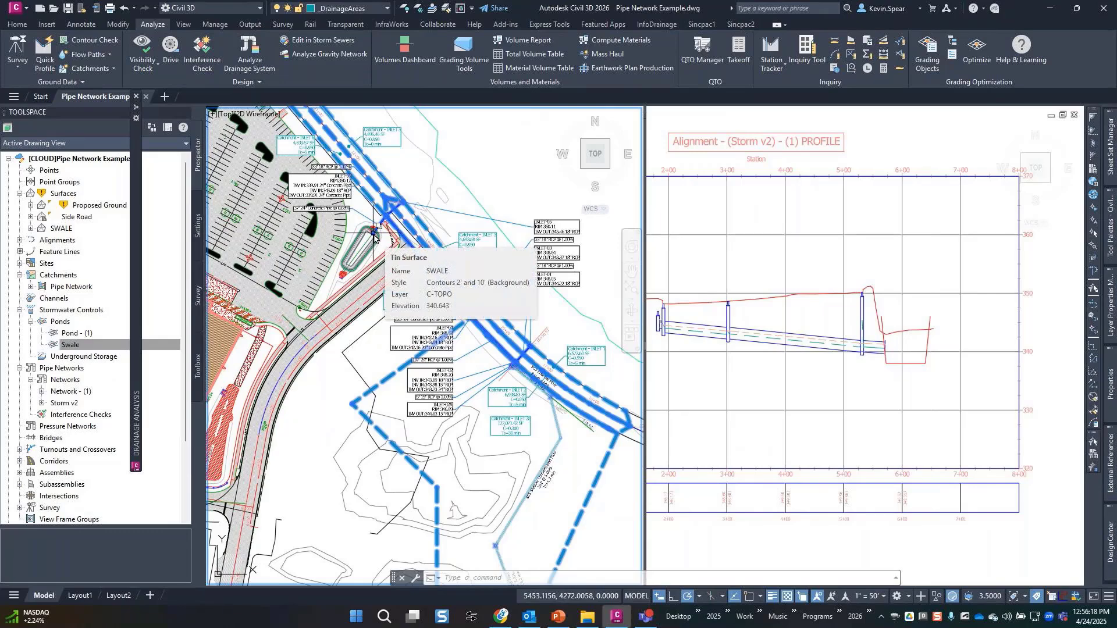
mouse_move(339, 361)
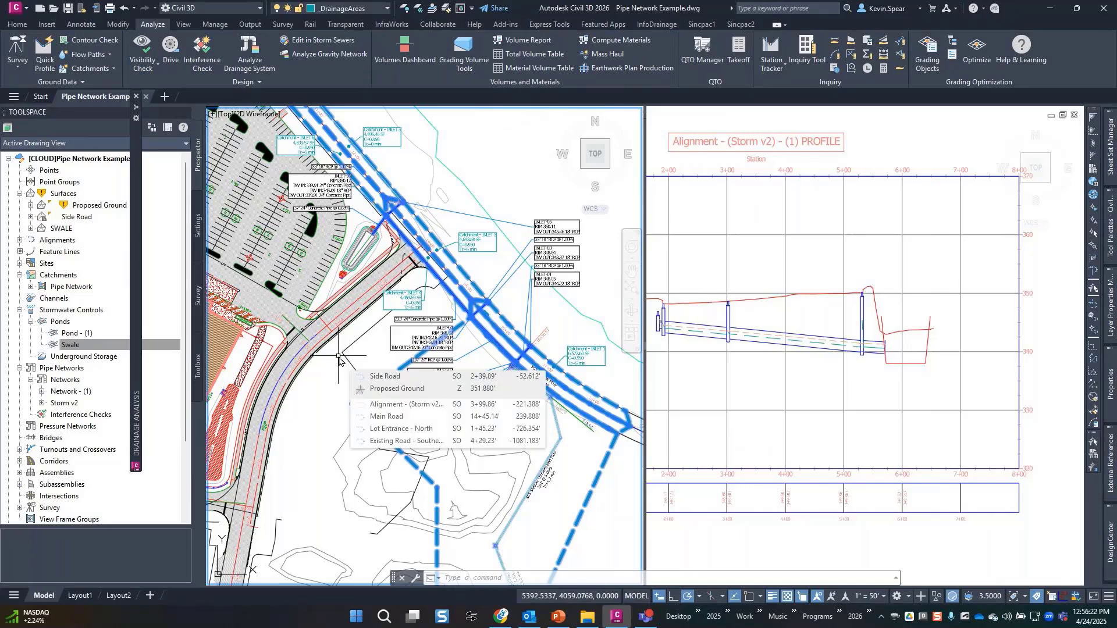
click(81, 346)
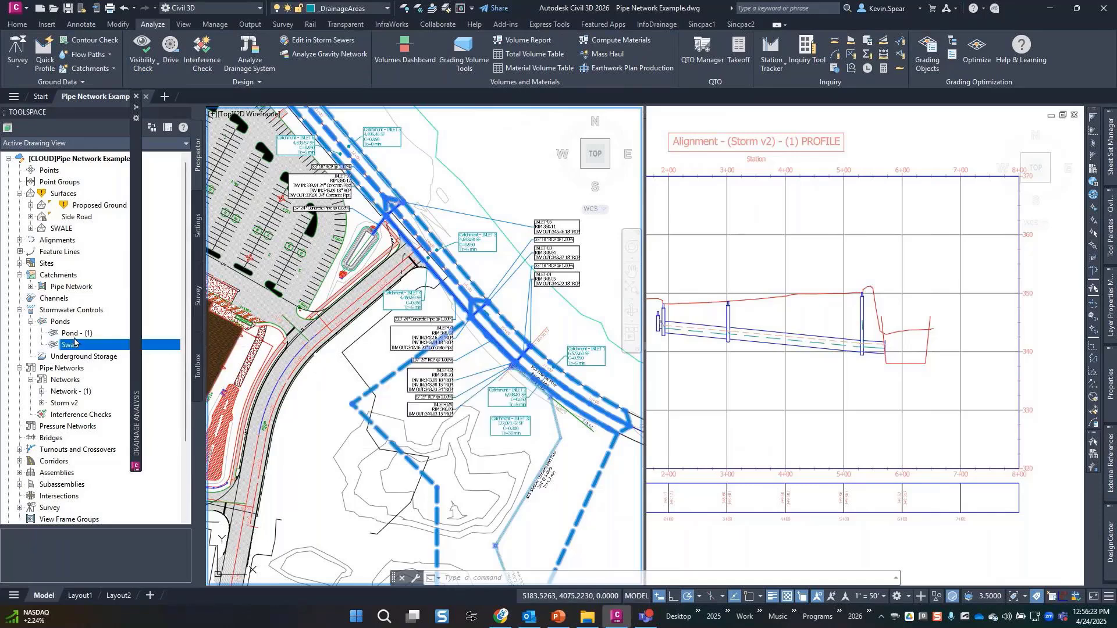
Create a new catchment group named POST.
right_click(56, 280)
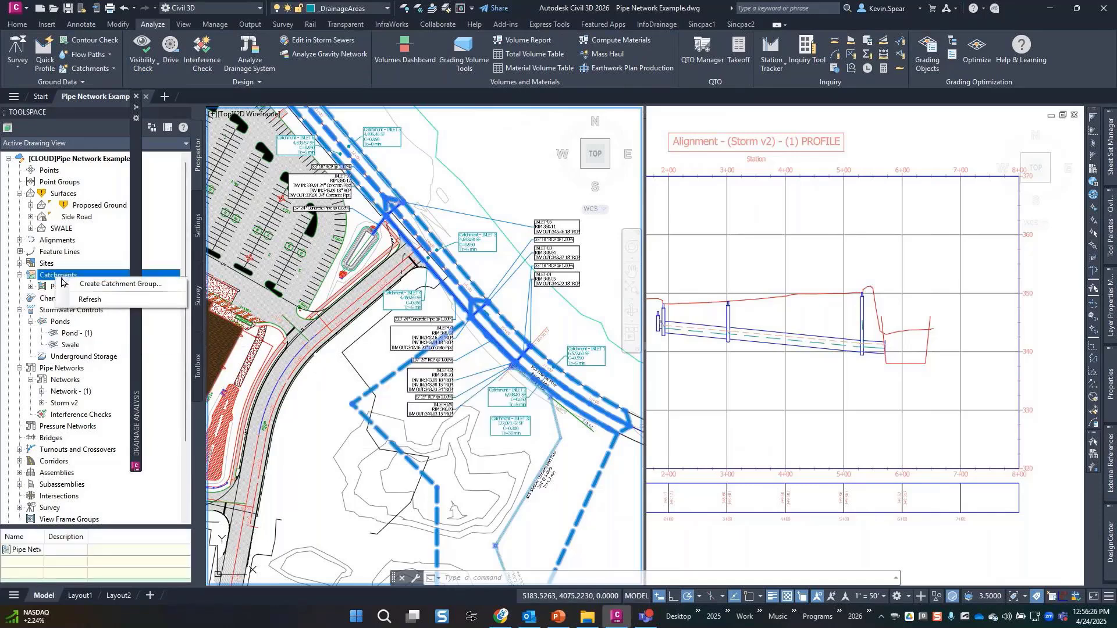
click(101, 285)
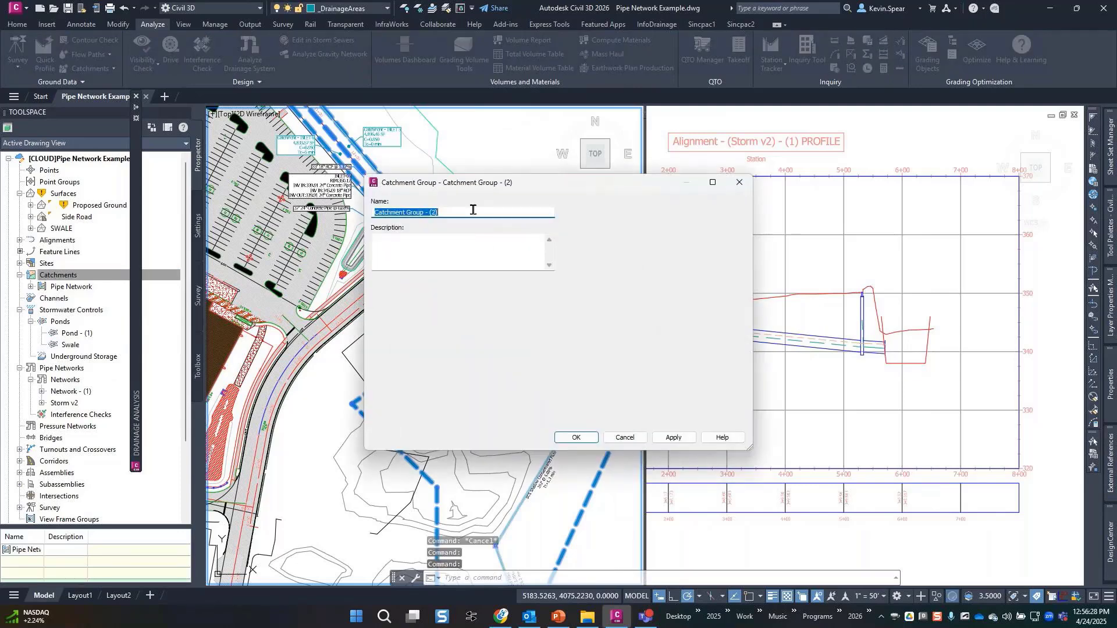
text(POST)
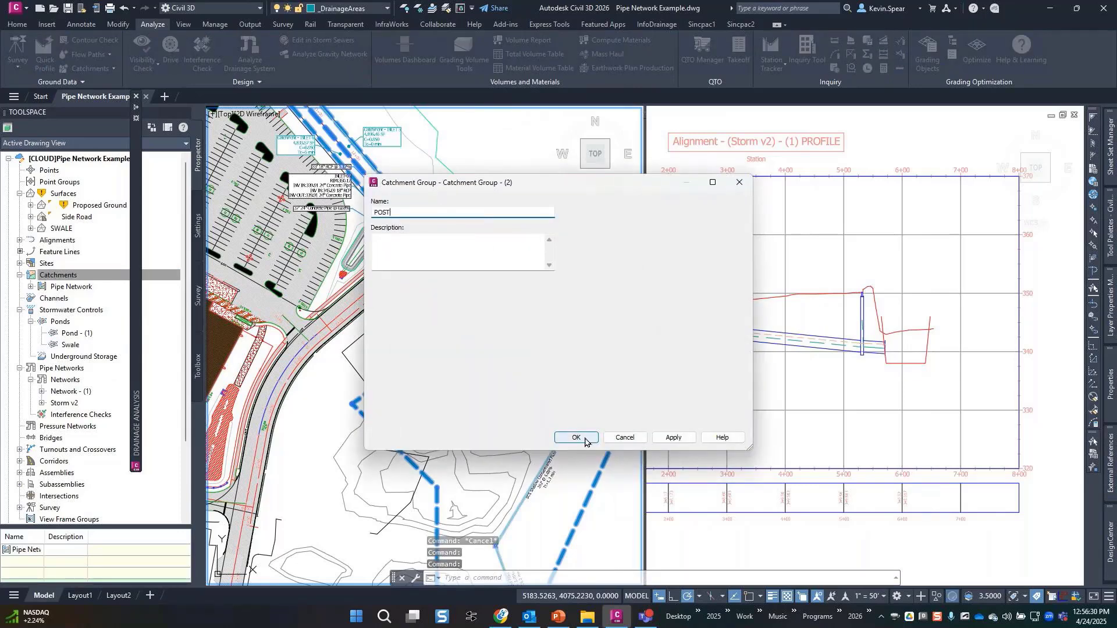
click(586, 442)
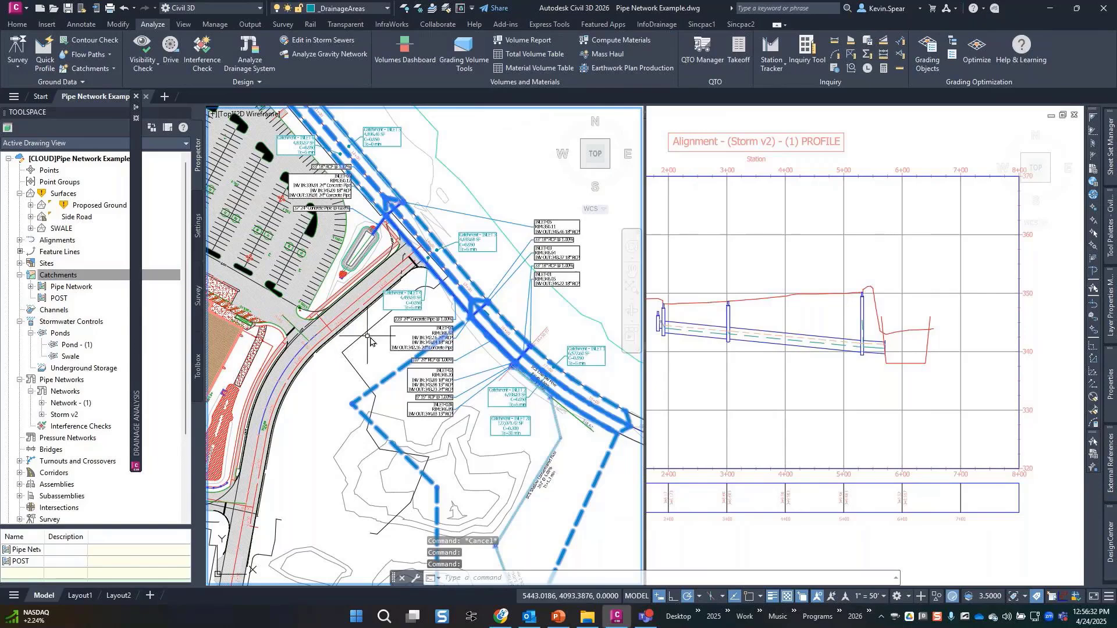
Draw a square polyline boundary north of the road with RECTANG.
scroll(423, 243, down, 3)
text(rec)
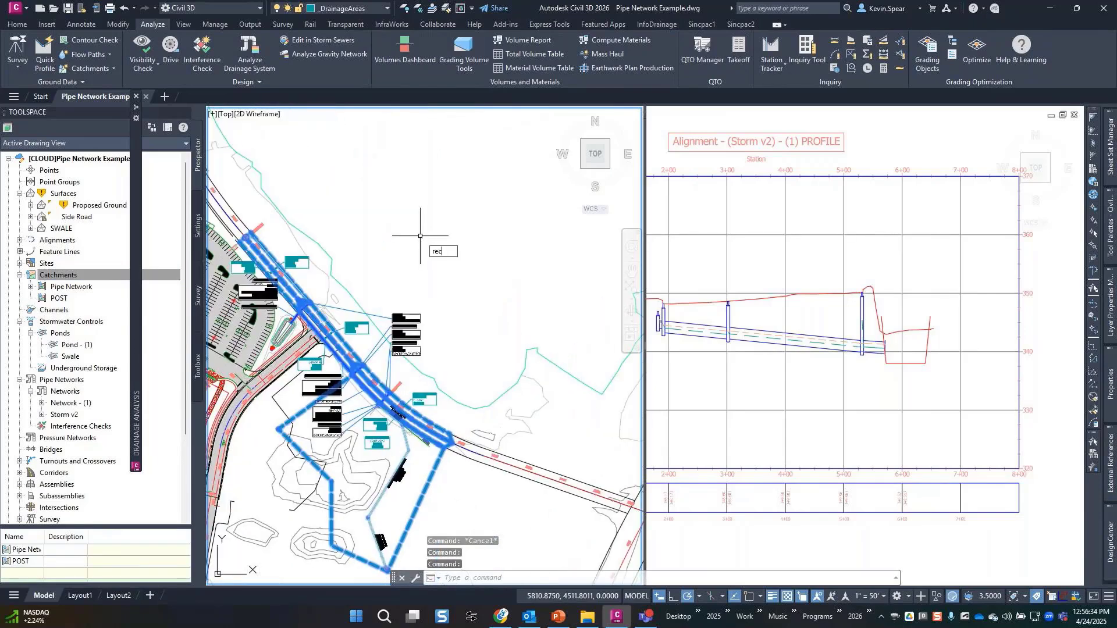
key(Return)
click(412, 182)
click(480, 255)
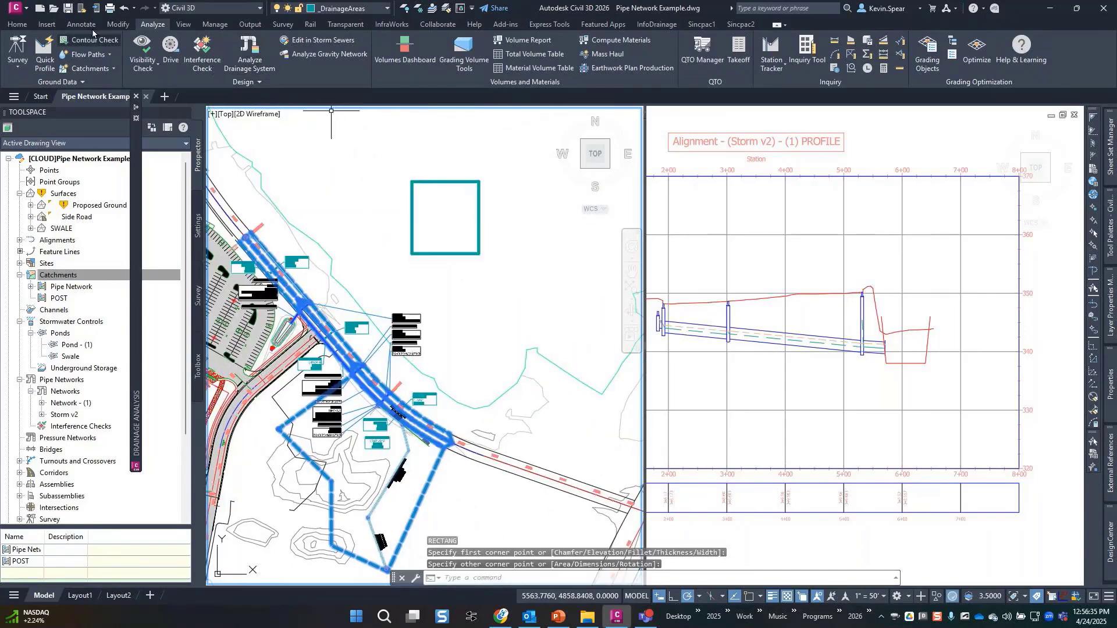
click(90, 68)
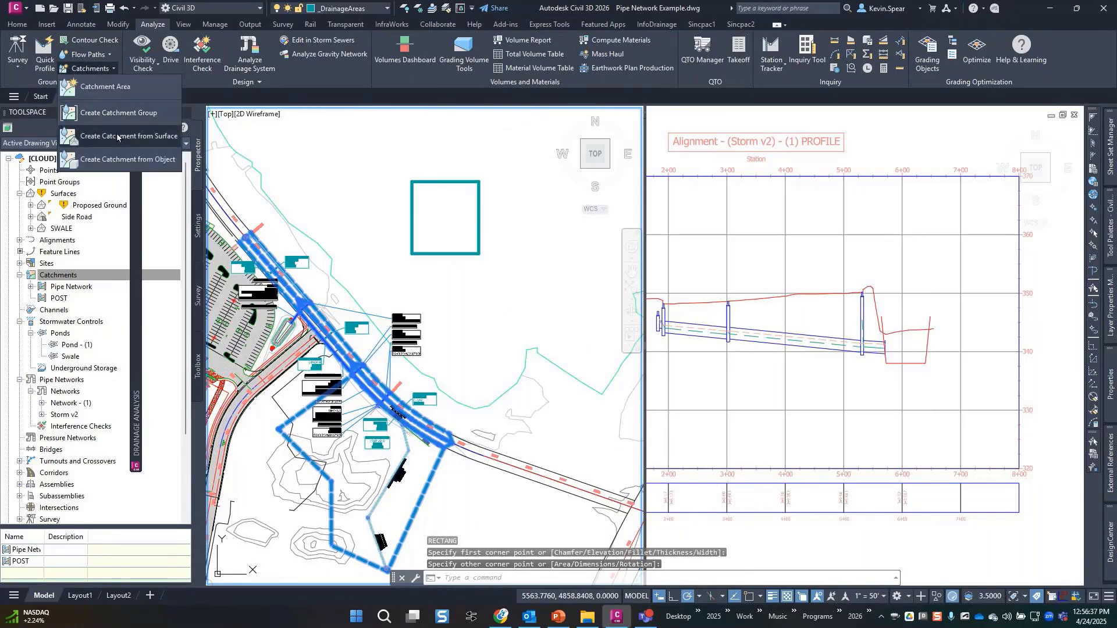
click(122, 158)
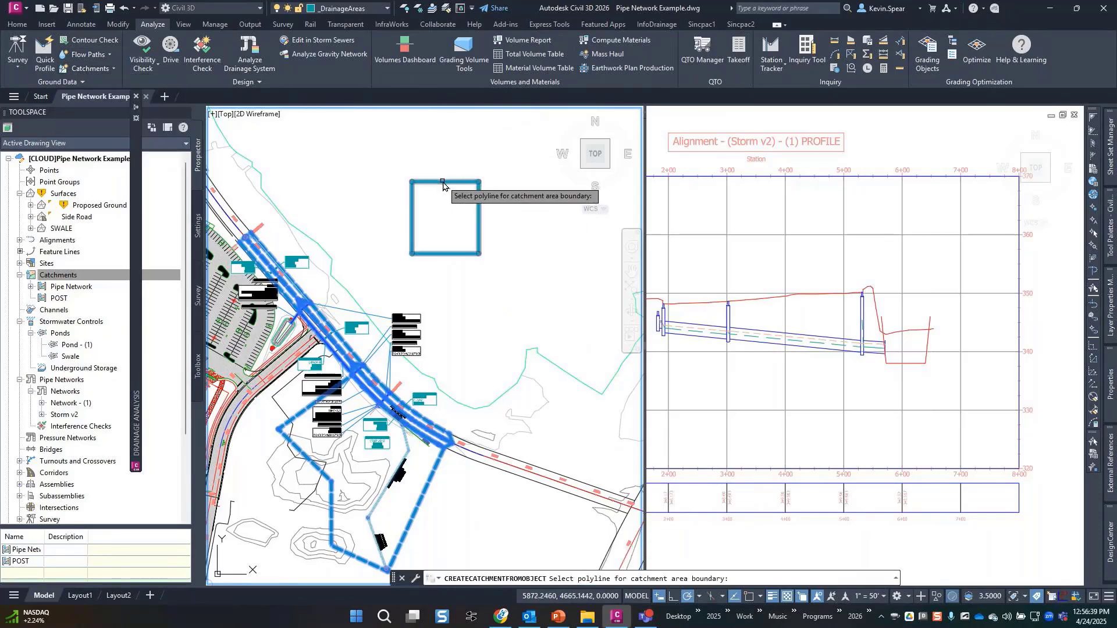
Create a 37,174 sq ft catchment in POST from the square, skipping the flow path, then select it.
click(443, 185)
key(Escape)
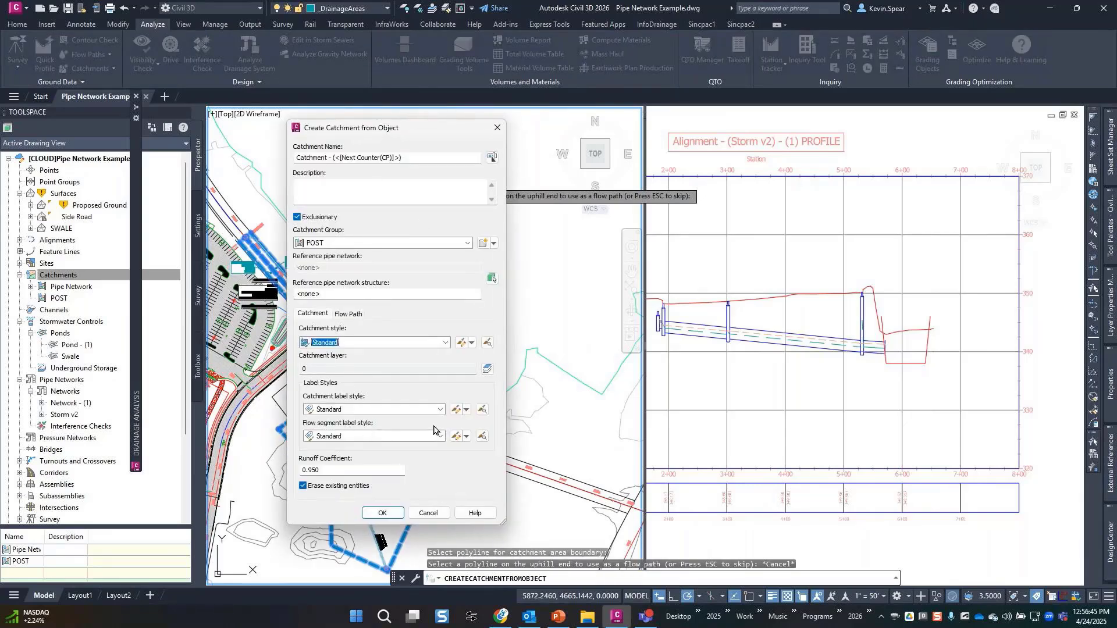
click(382, 513)
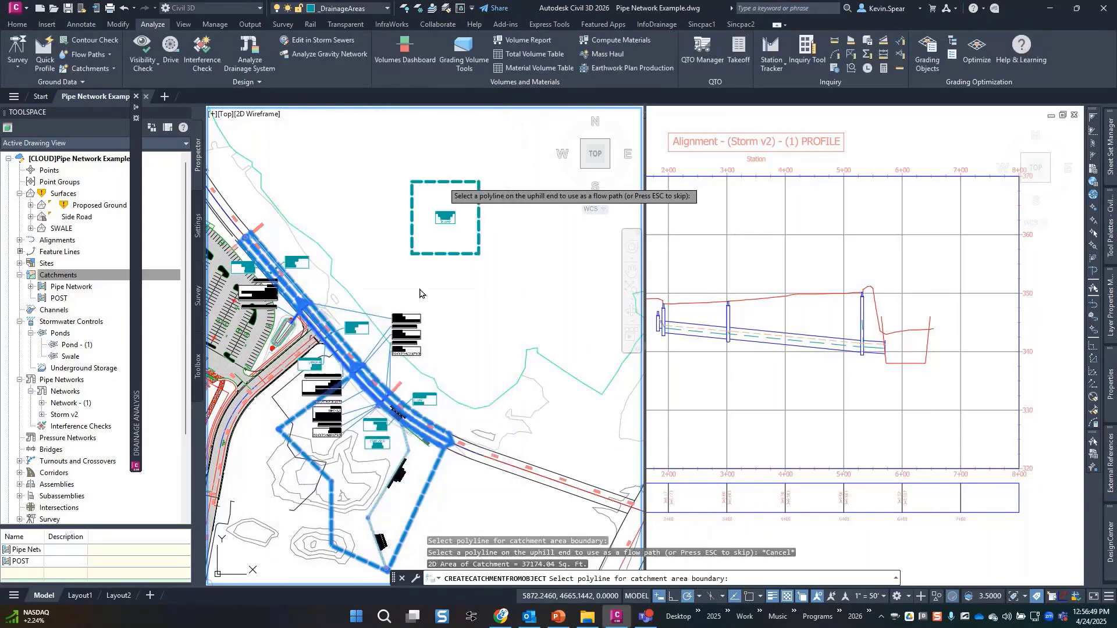
key(Escape)
click(443, 254)
click(435, 243)
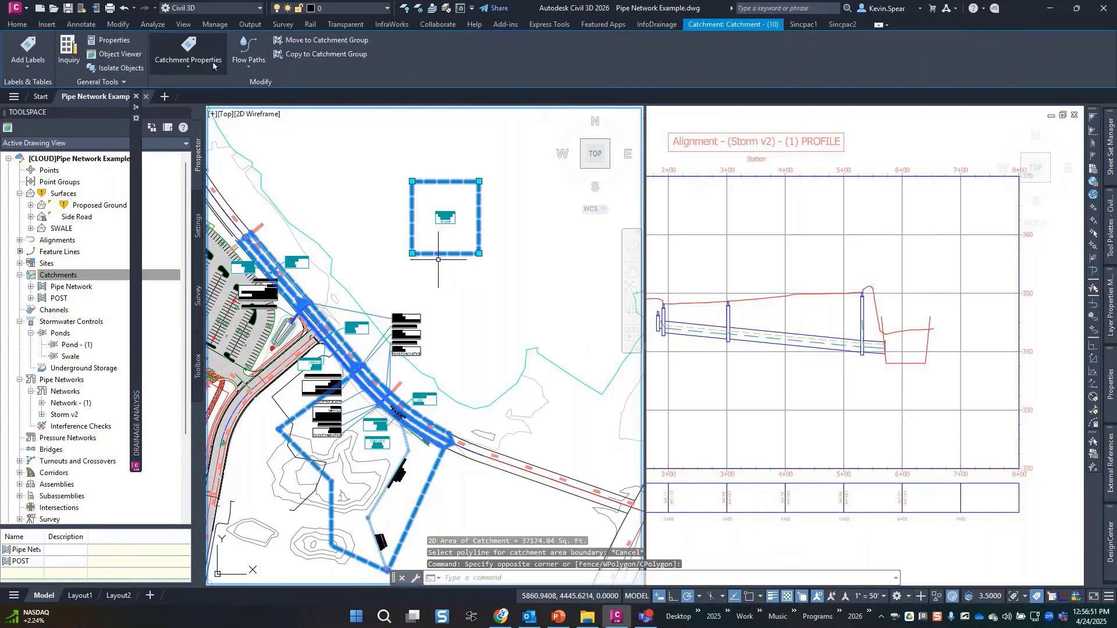
Switch the square catchment's runoff method to Soil Conservation Service (SCS) in Catchment Properties.
click(207, 64)
click(192, 86)
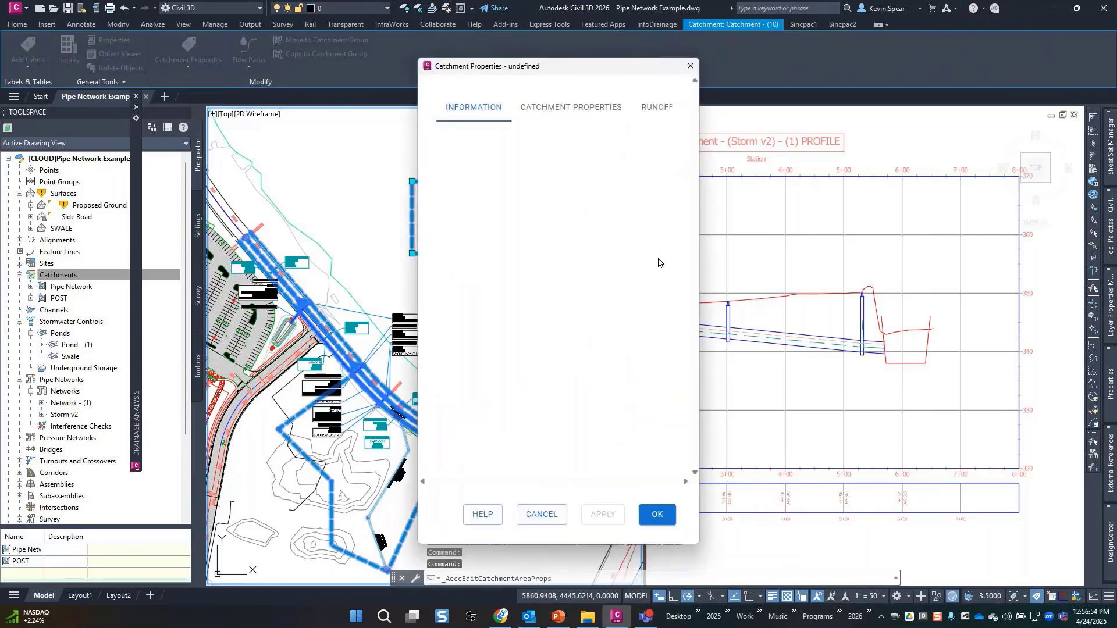
click(608, 92)
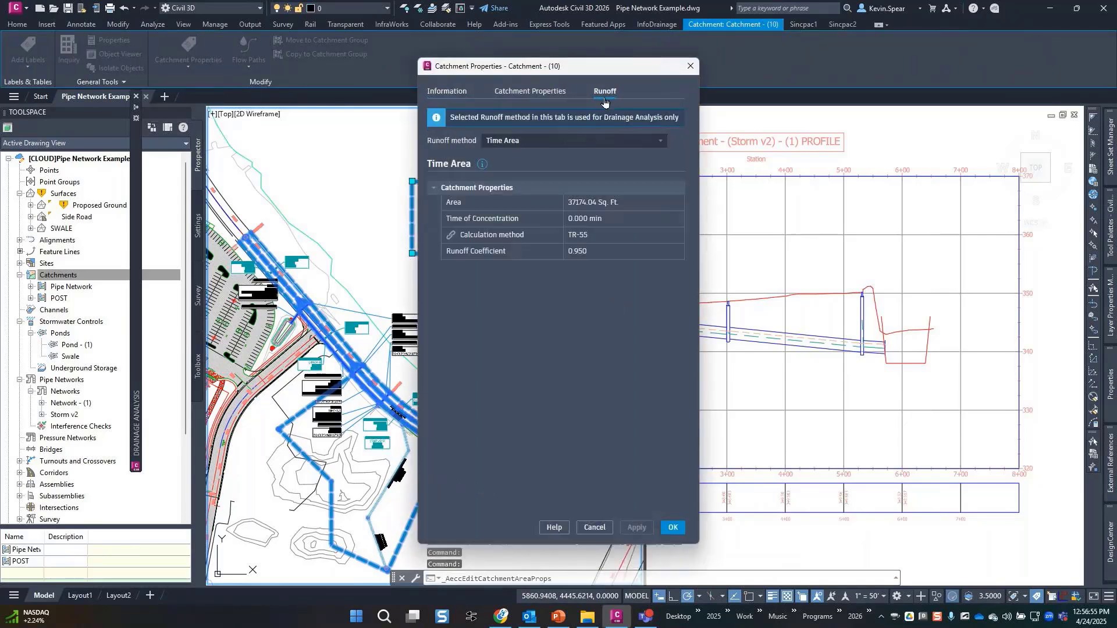
click(557, 141)
click(553, 173)
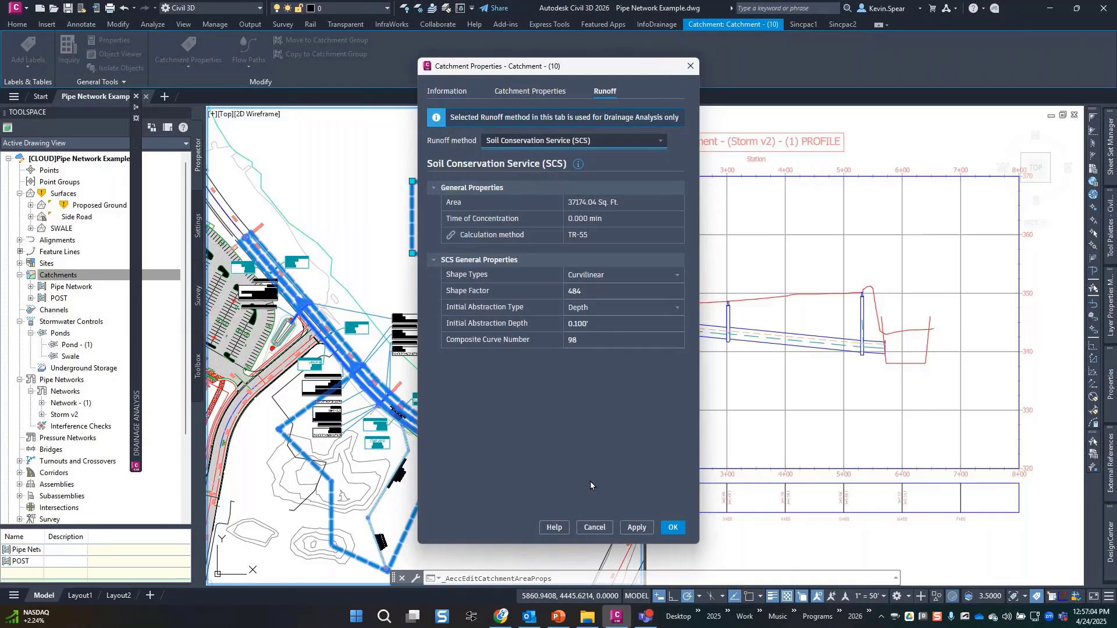
click(673, 527)
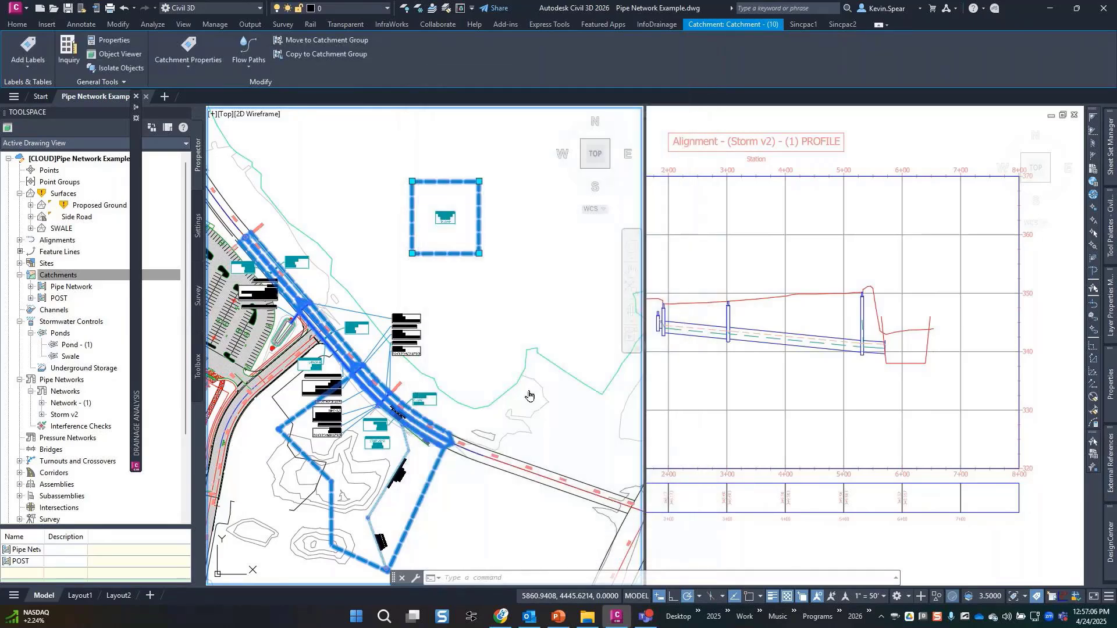
Clear the catchment selection and bring the Chrome window onto the Civil 3D monitor.
key(Escape)
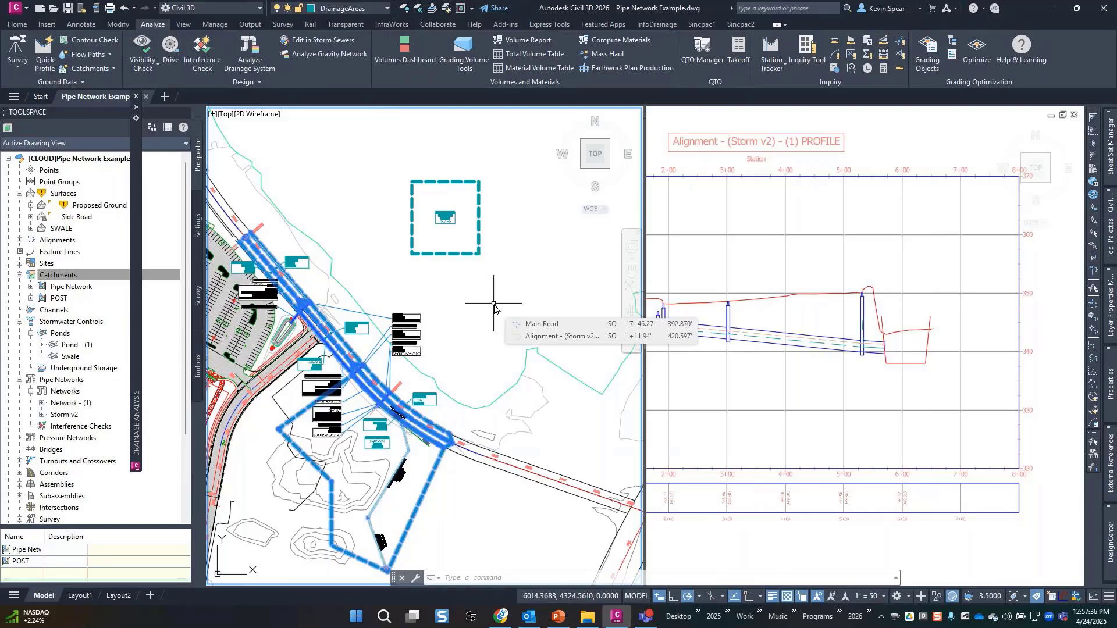
key(Escape)
key(Escape)
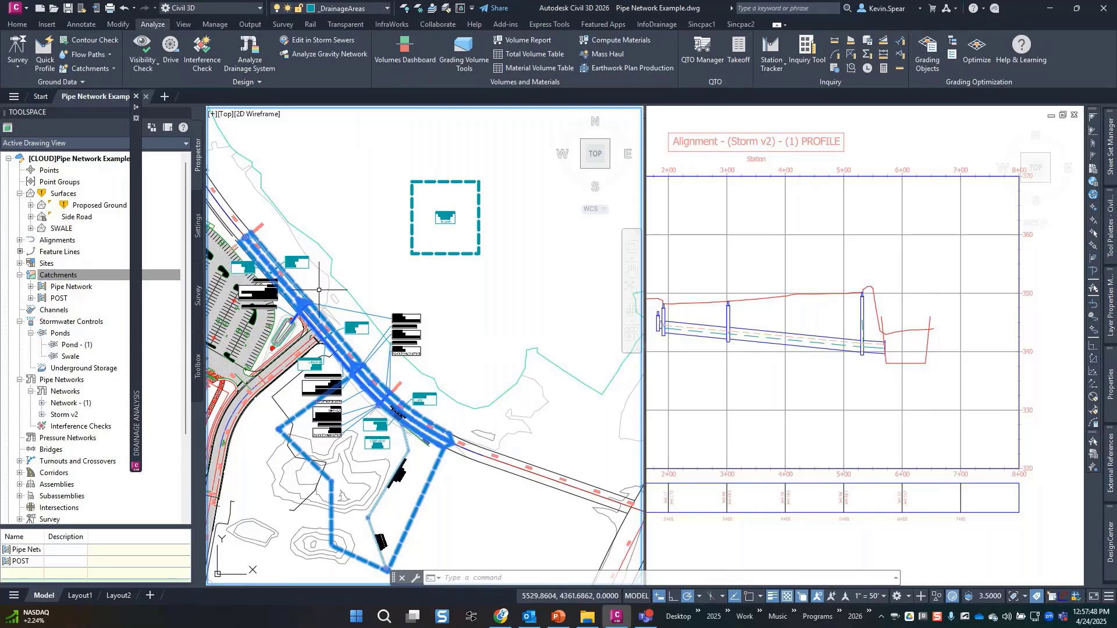
key(alt+Tab)
drag(0, 125, 485, 29)
Open Autodesk Account at manage.autodesk.com and search product updates for 'civil'.
text(manage.autodesk.com)
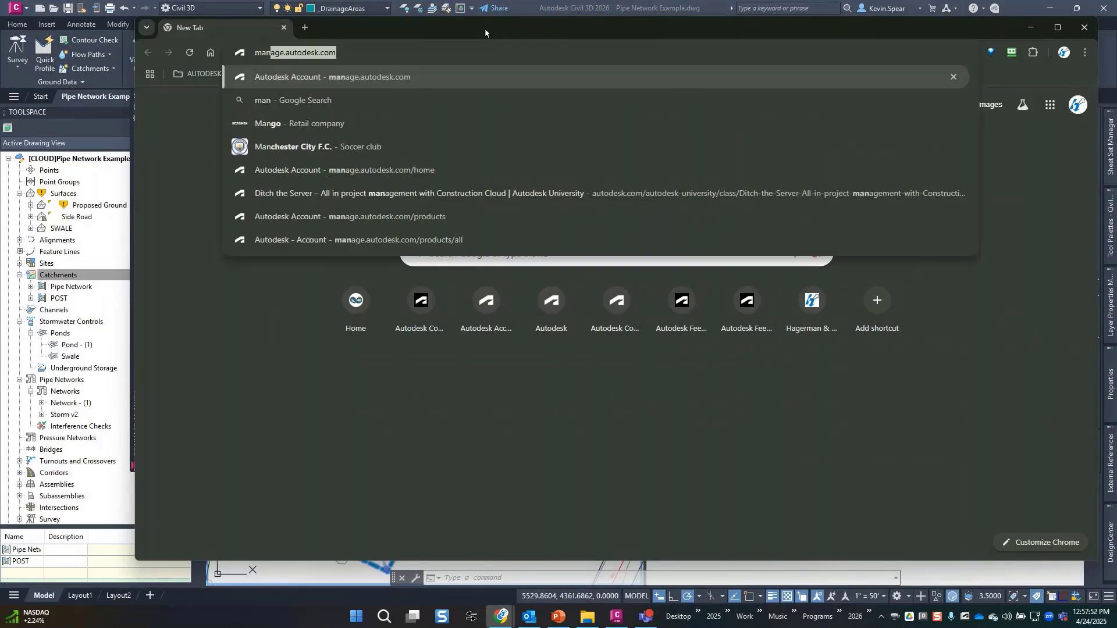
key(Return)
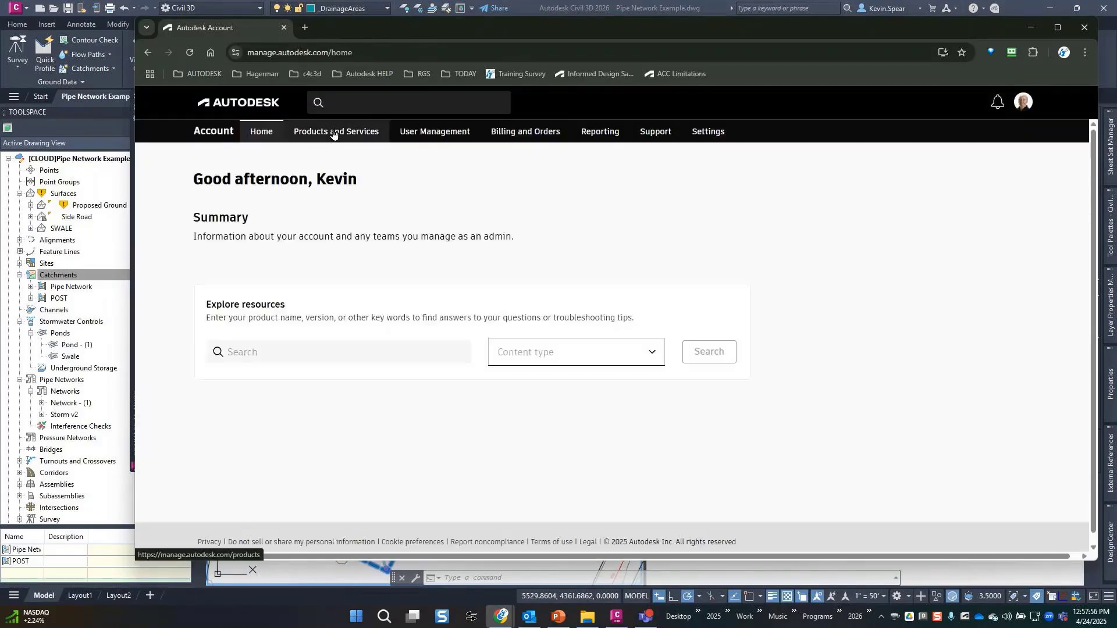
click(336, 132)
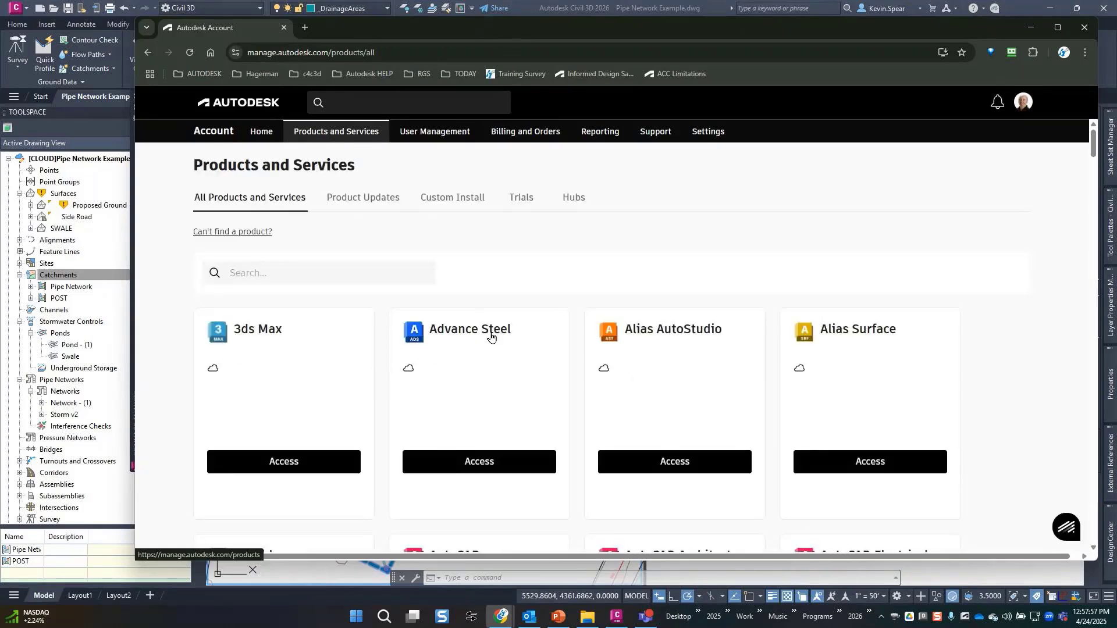
click(360, 199)
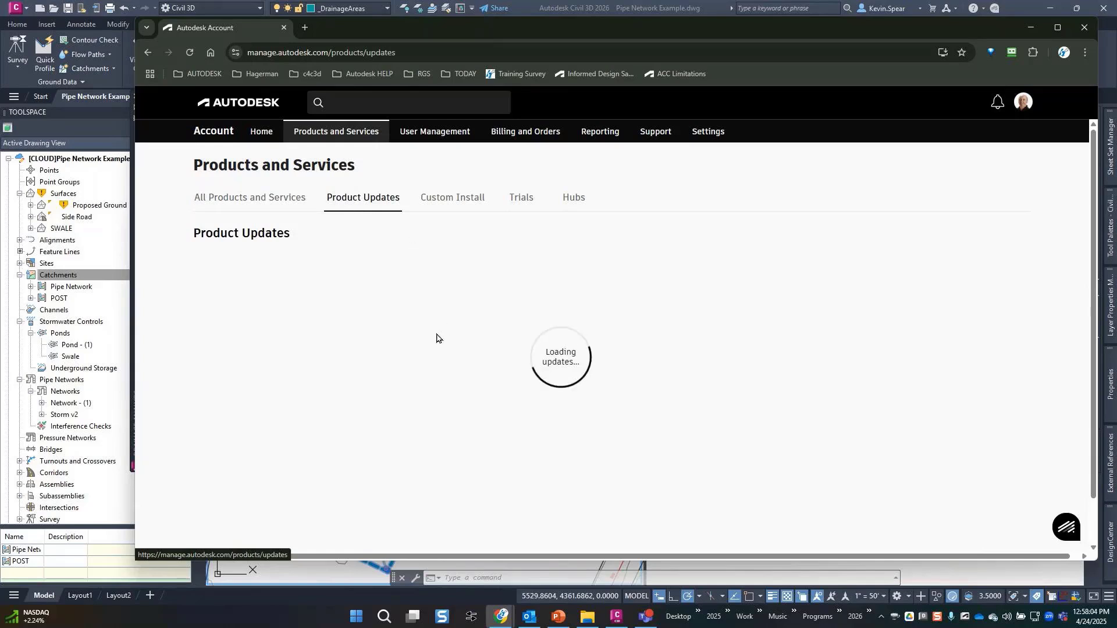
click(315, 327)
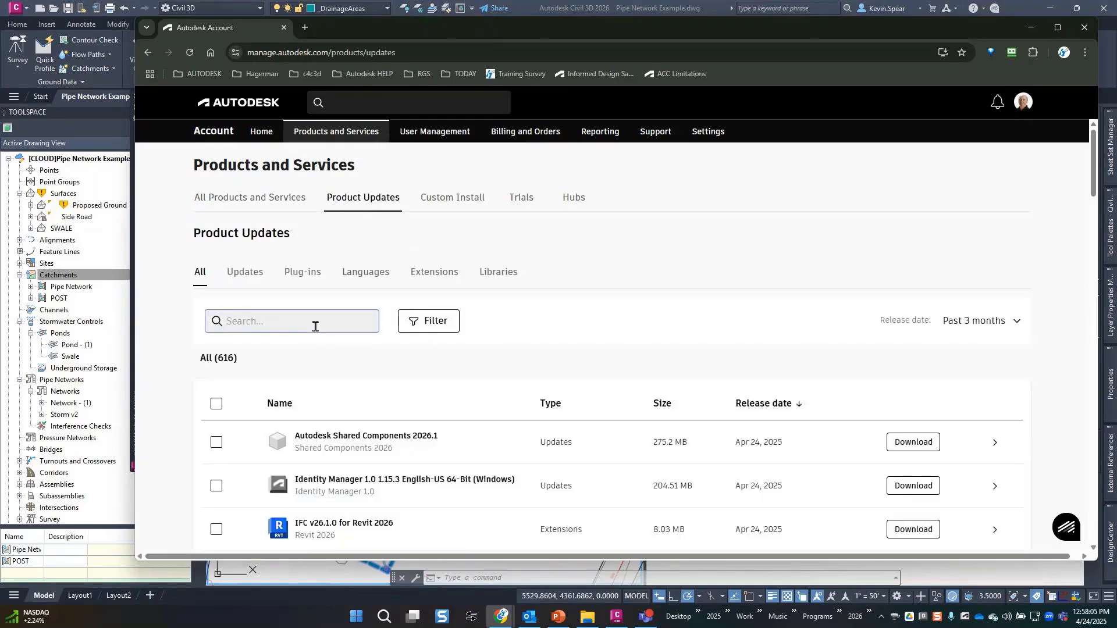
text(civil)
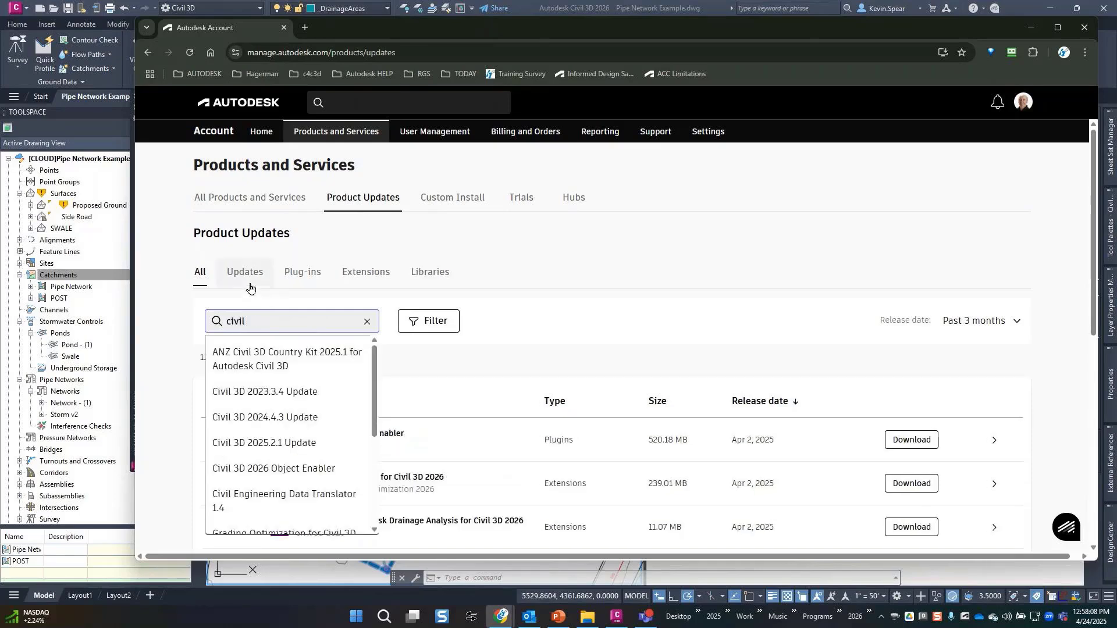
Find Civil 3D under All Products and Services and list its downloadable extensions.
click(279, 198)
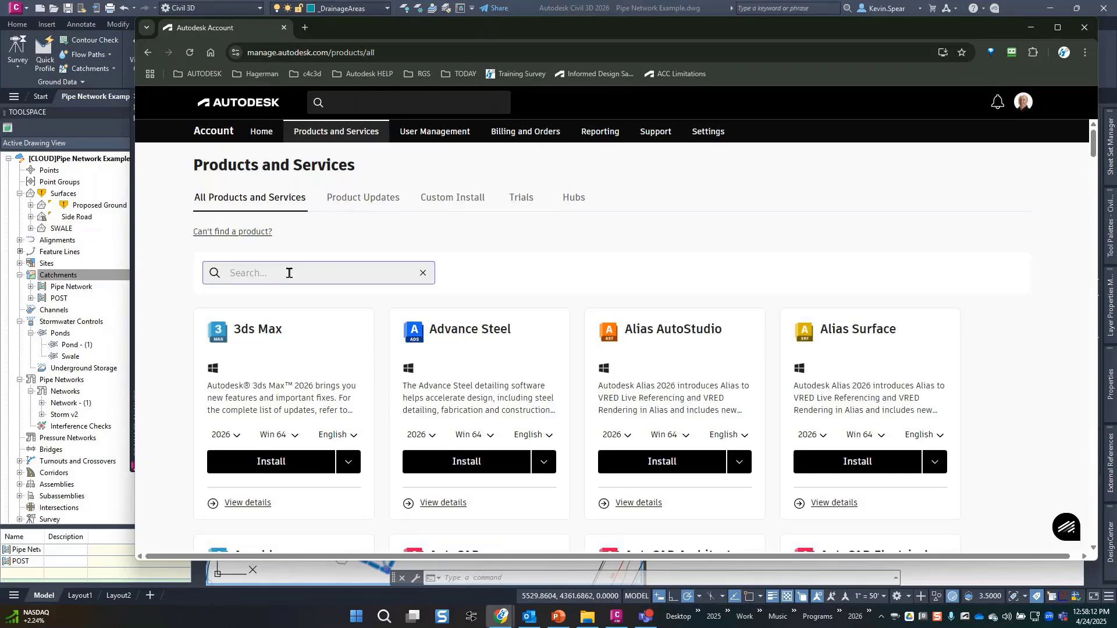
text(civil)
click(278, 304)
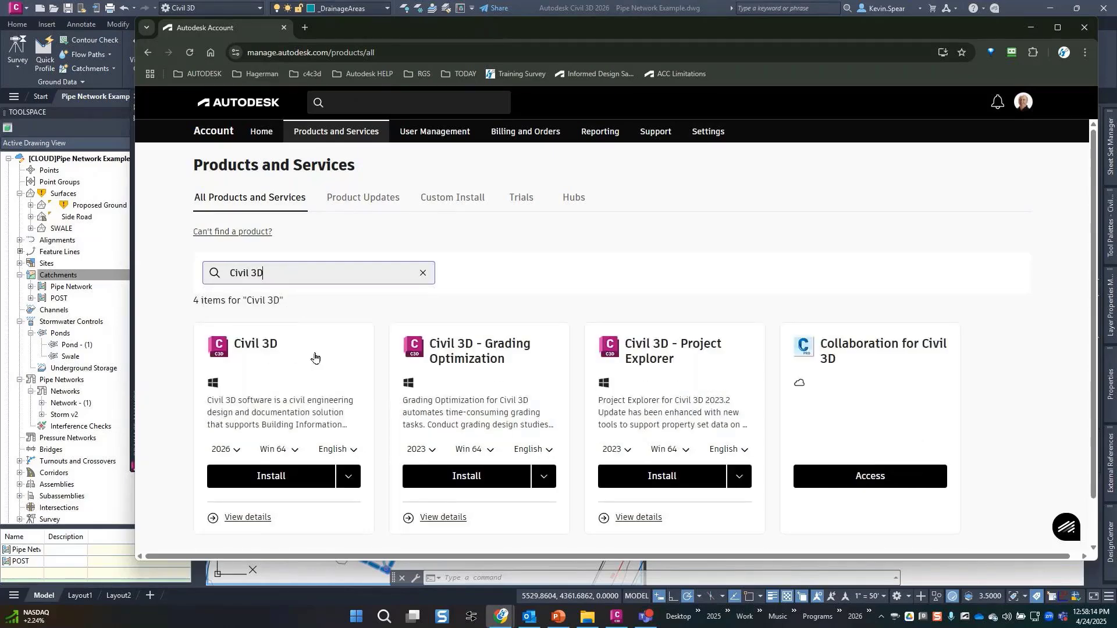
click(300, 365)
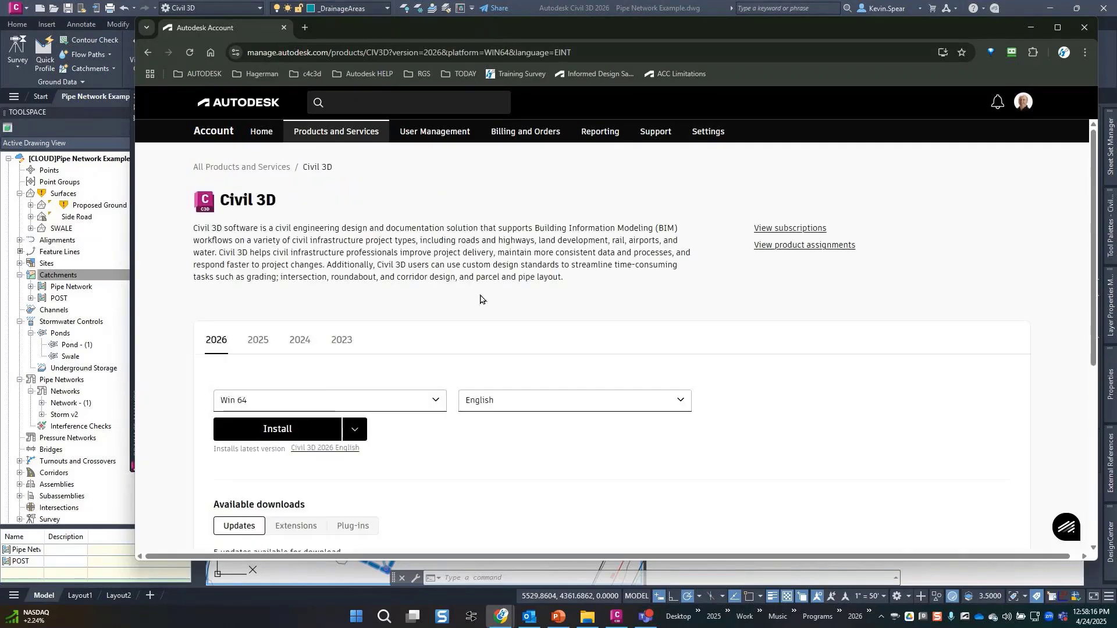
scroll(483, 297, down, 5)
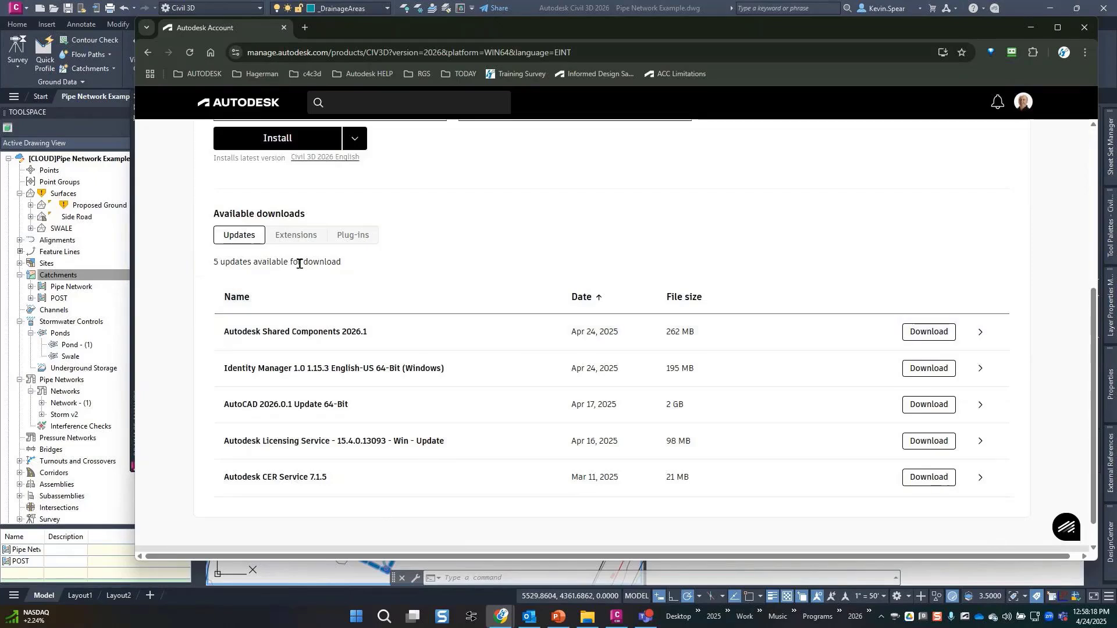
click(303, 241)
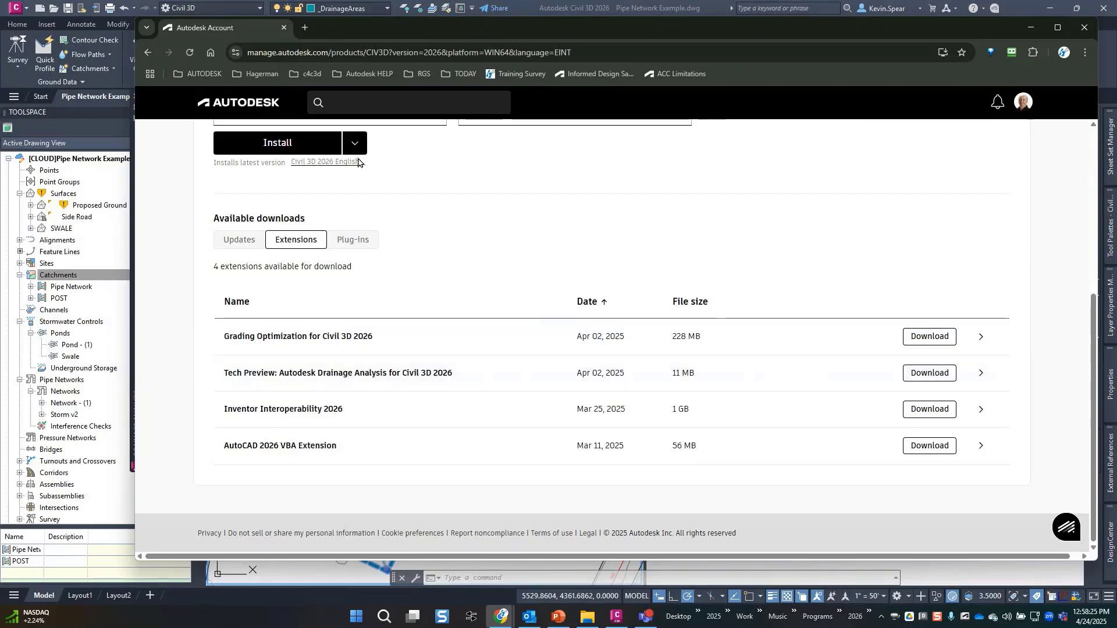
click(306, 28)
On beta.autodesk.com, open the Drainage Analysis Beta project's Feedback Ideas list.
text(bet)
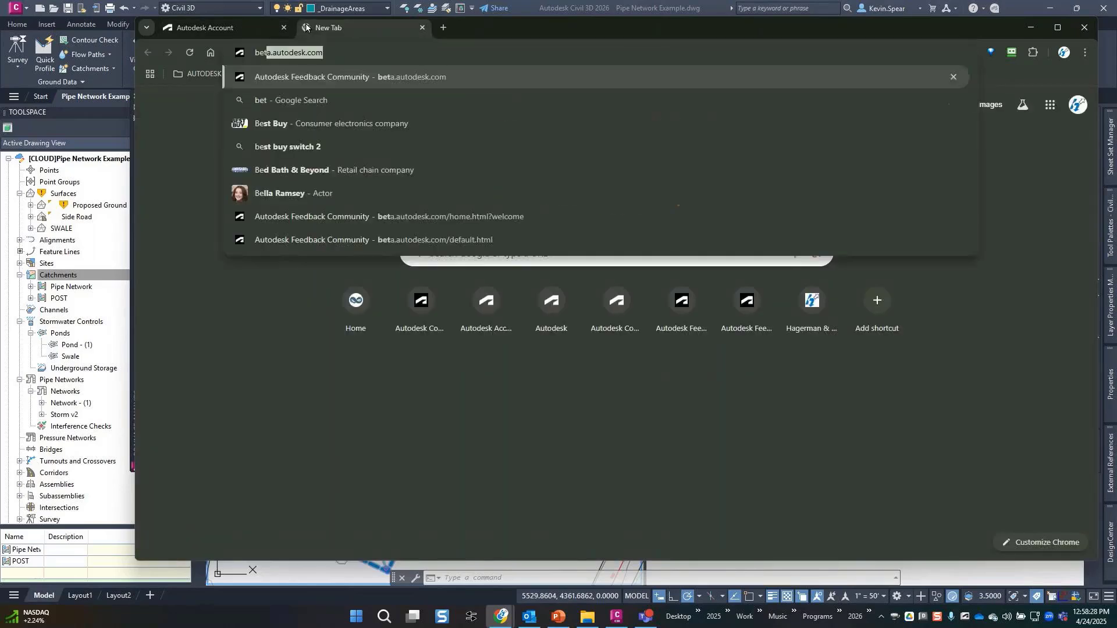
key(Return)
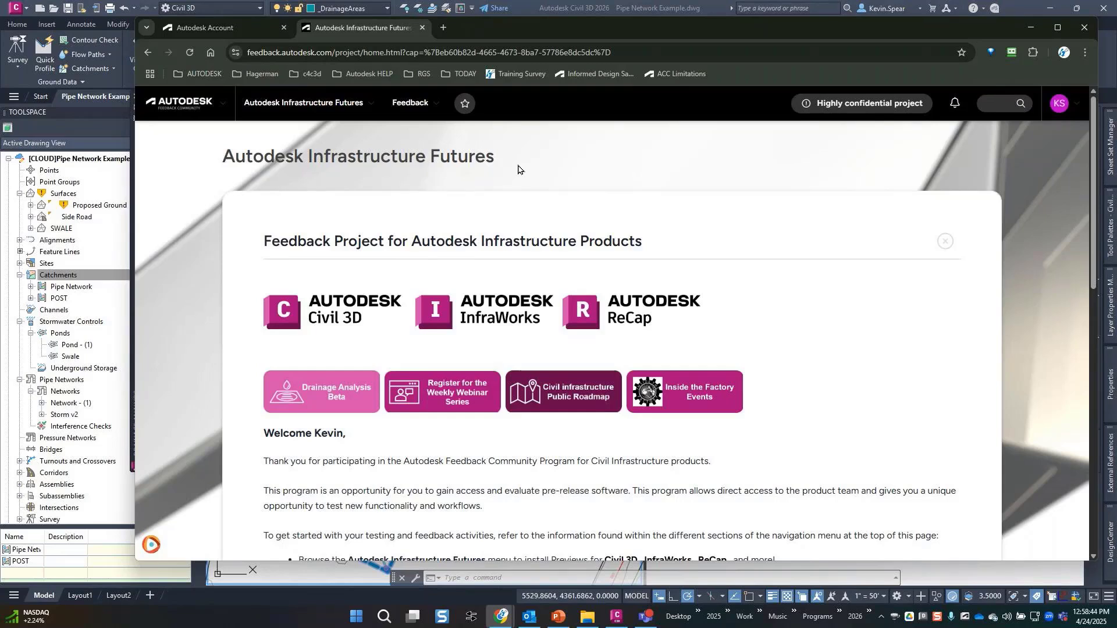
click(329, 407)
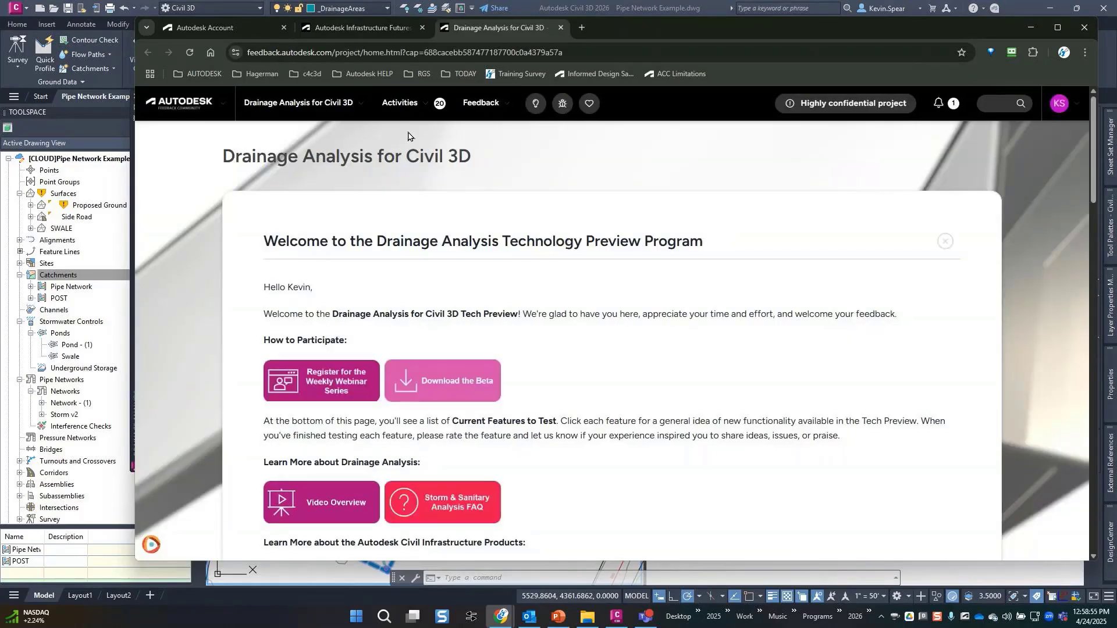
click(470, 105)
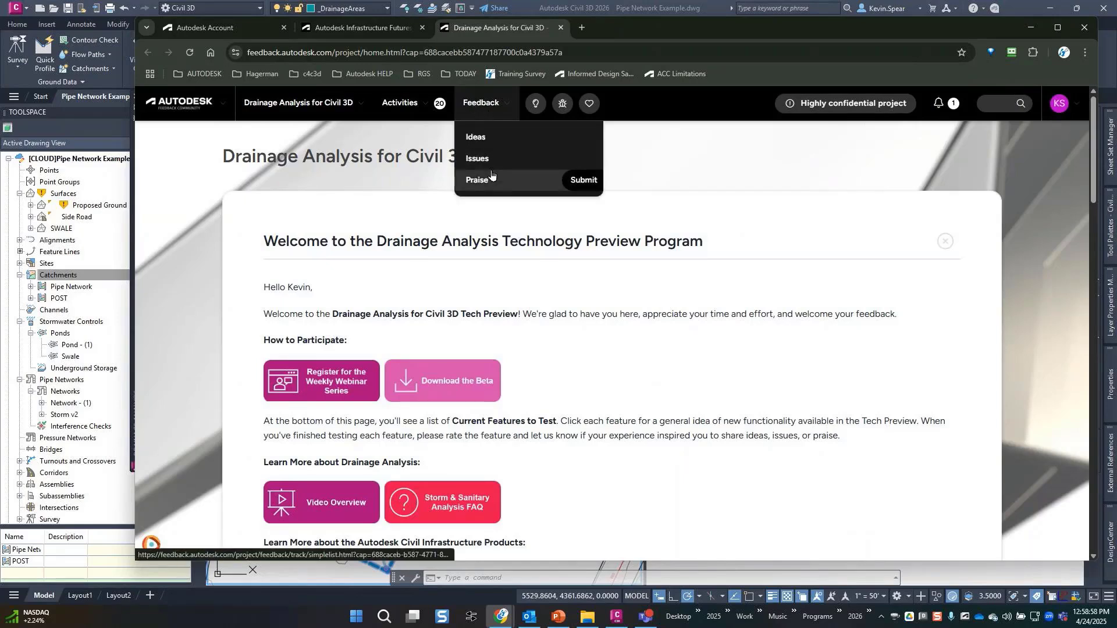
click(482, 142)
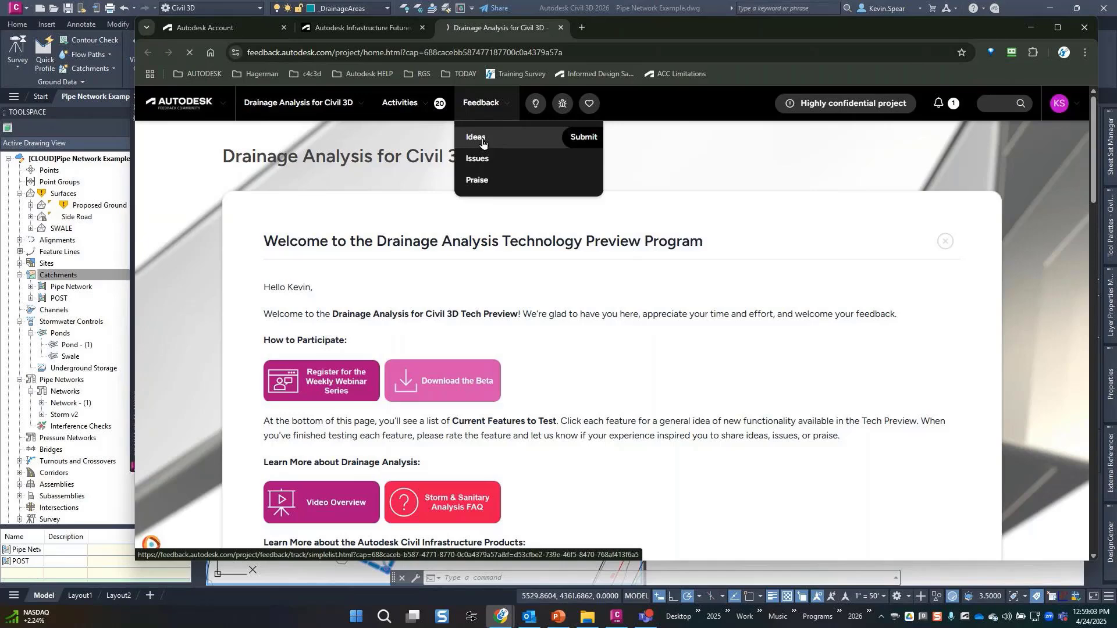
Narrow the Ideas list to entries matching 'bottom', review them, then return to Civil 3D.
click(837, 153)
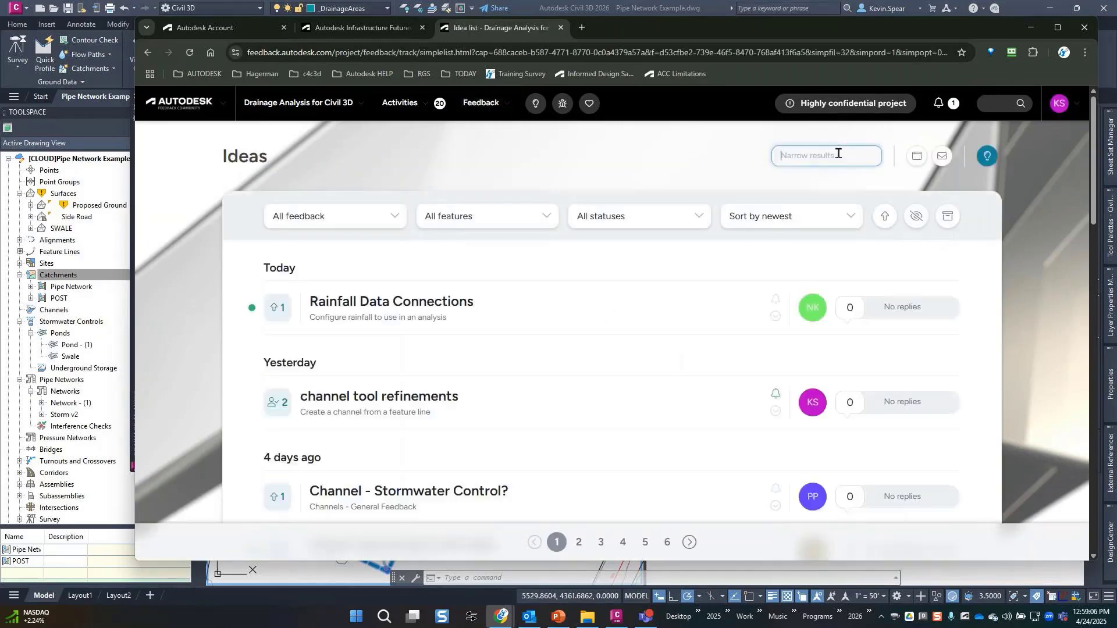
text(bottom)
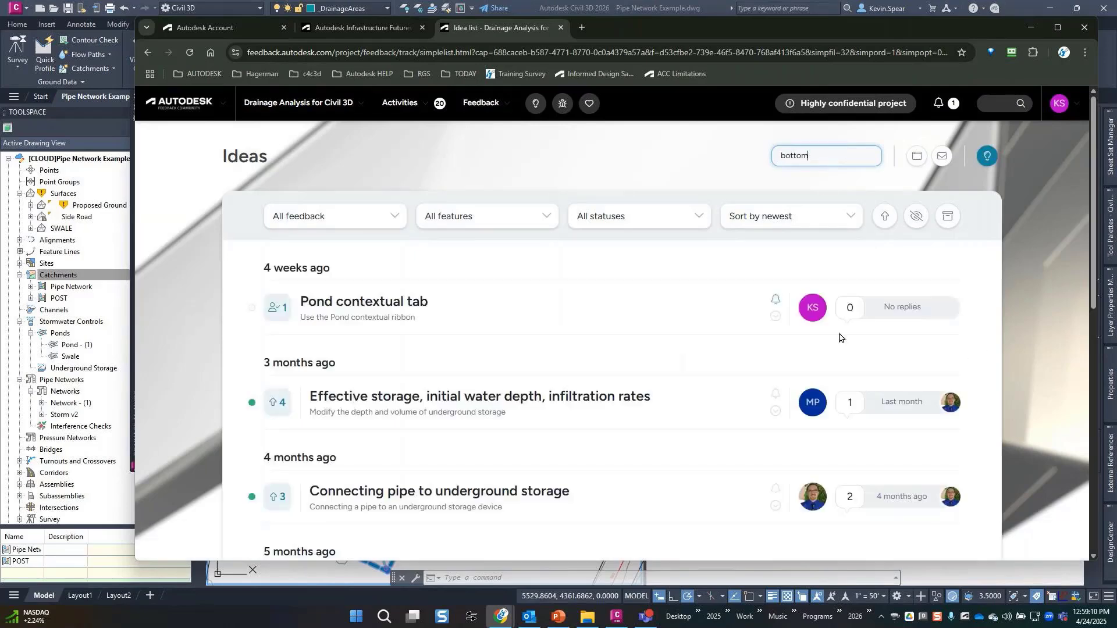
scroll(640, 309, down, 1)
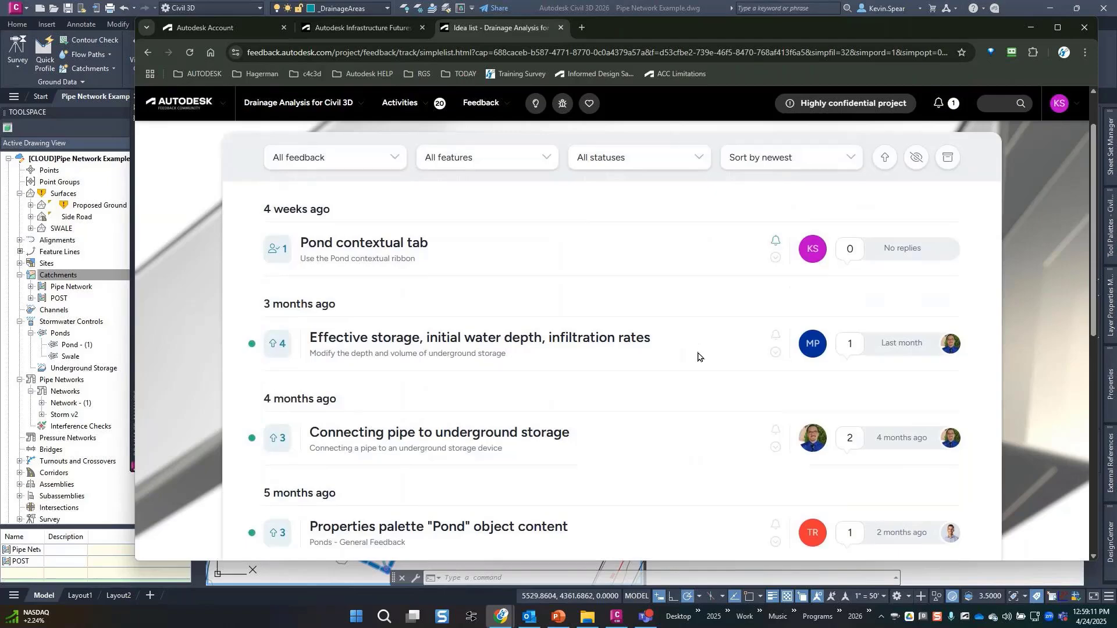
scroll(699, 356, down, 4)
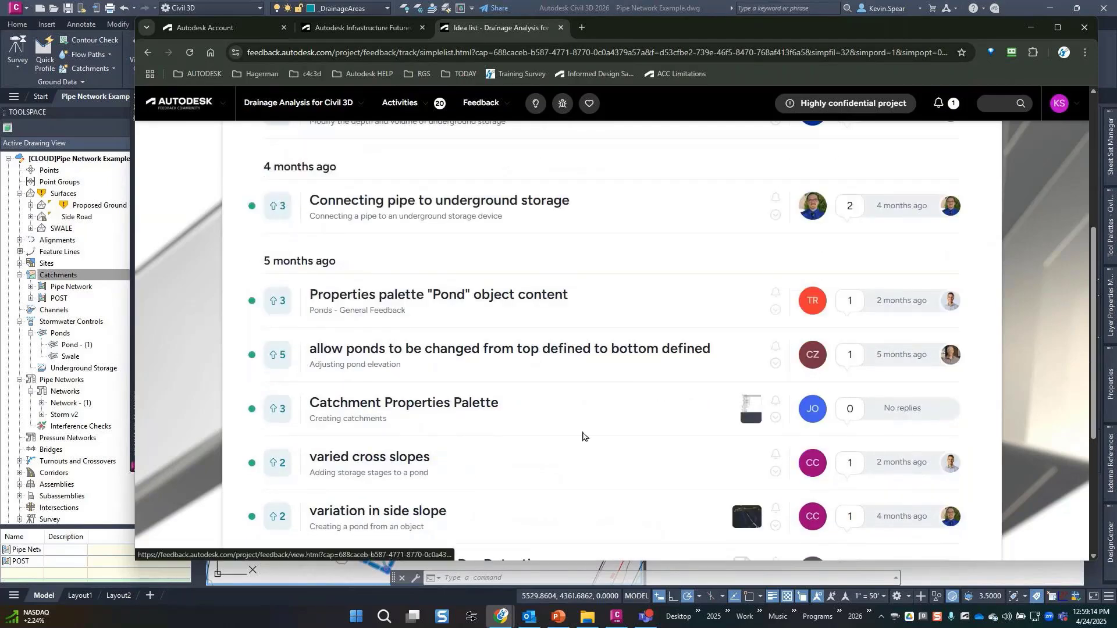
scroll(571, 364, down, 2)
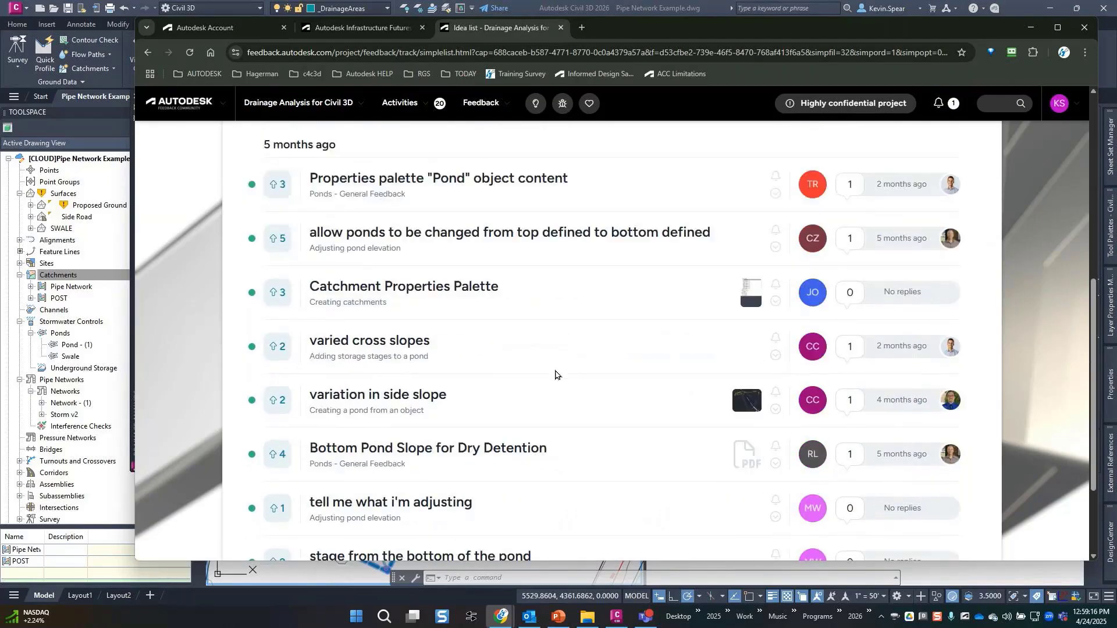
scroll(601, 391, down, 2)
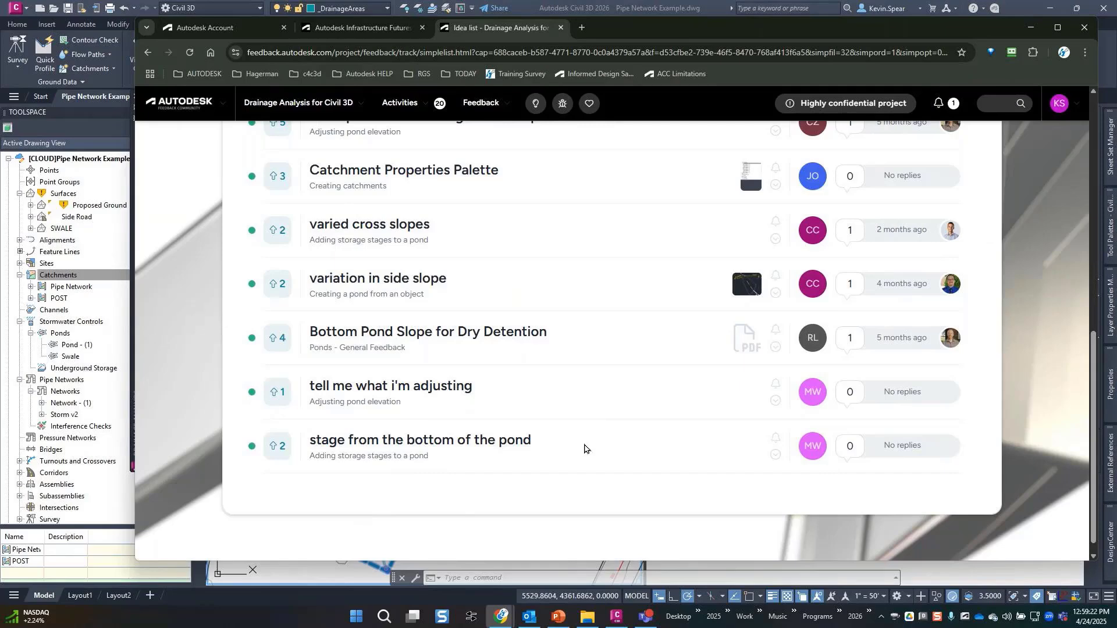
scroll(585, 449, up, 6)
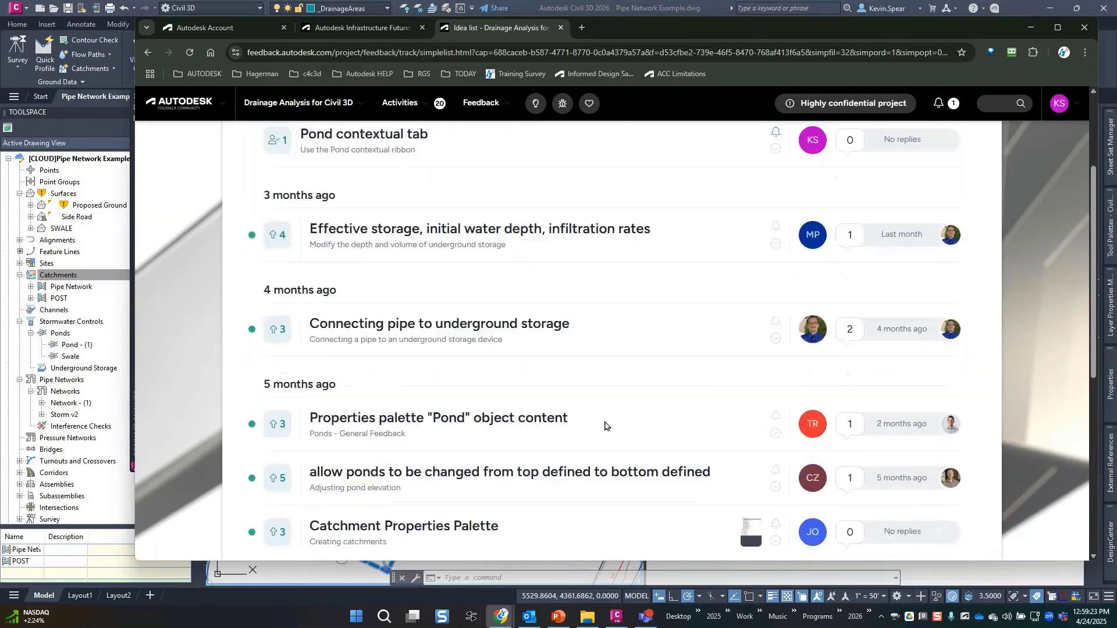
scroll(605, 427, up, 3)
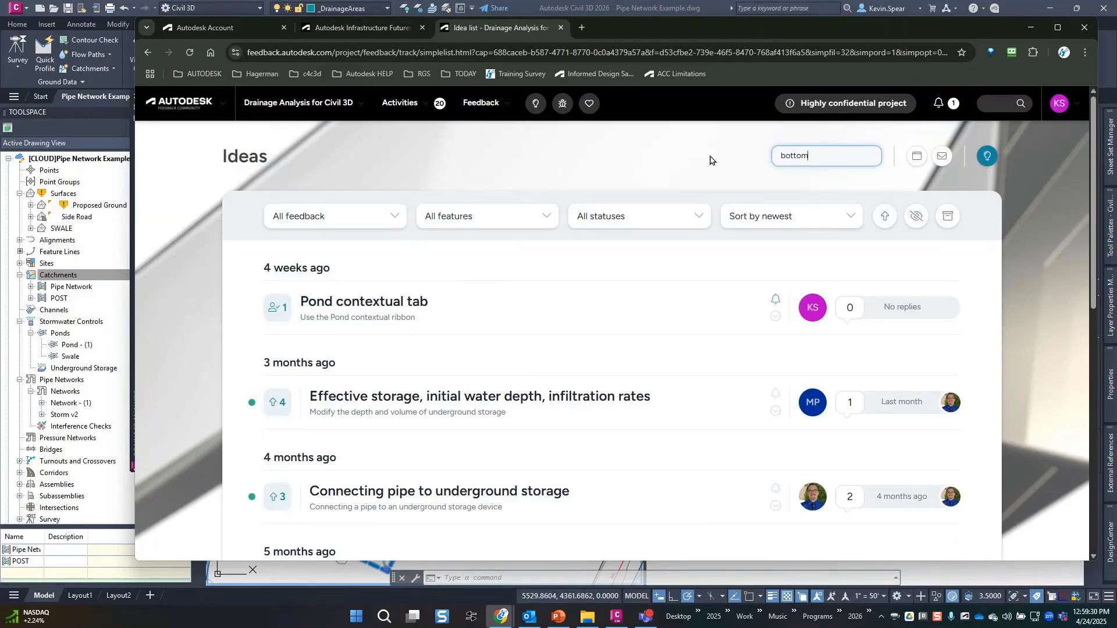
click(487, 108)
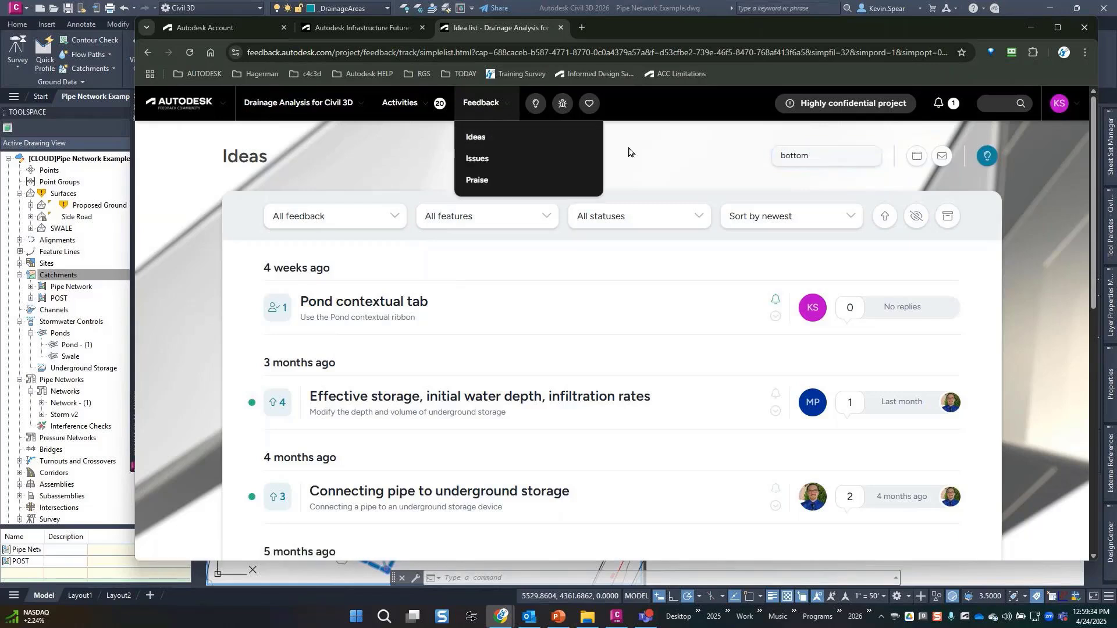
click(716, 167)
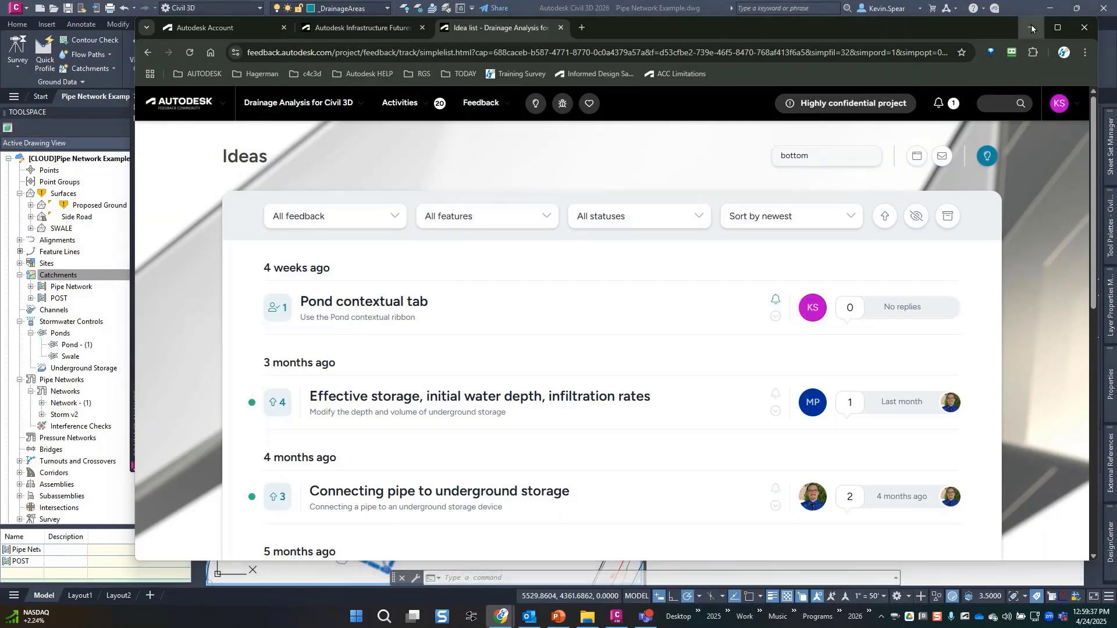
click(1033, 26)
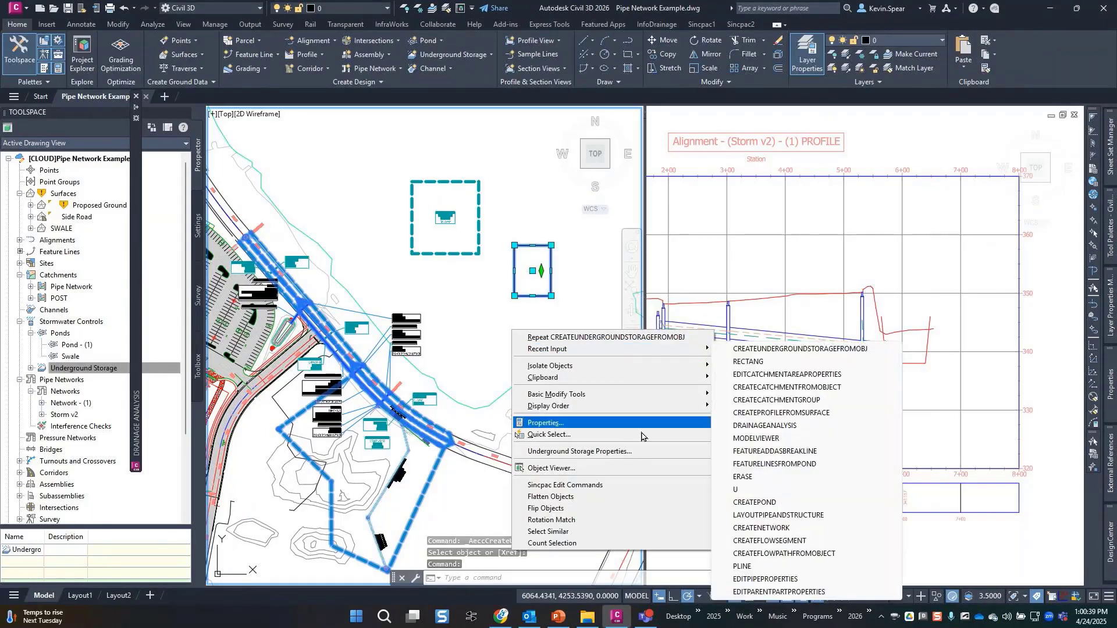
Review Underground Storage - (1)'s Storage table (6' depth, 3175.17 Cu. Yd.), inflows and outflows.
click(633, 455)
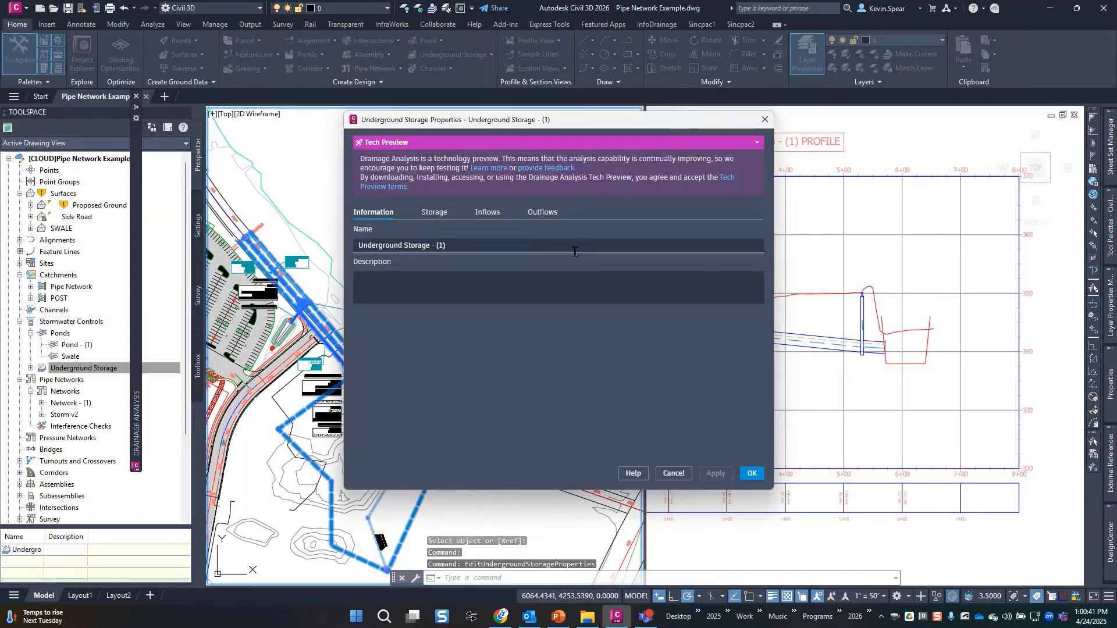
click(437, 214)
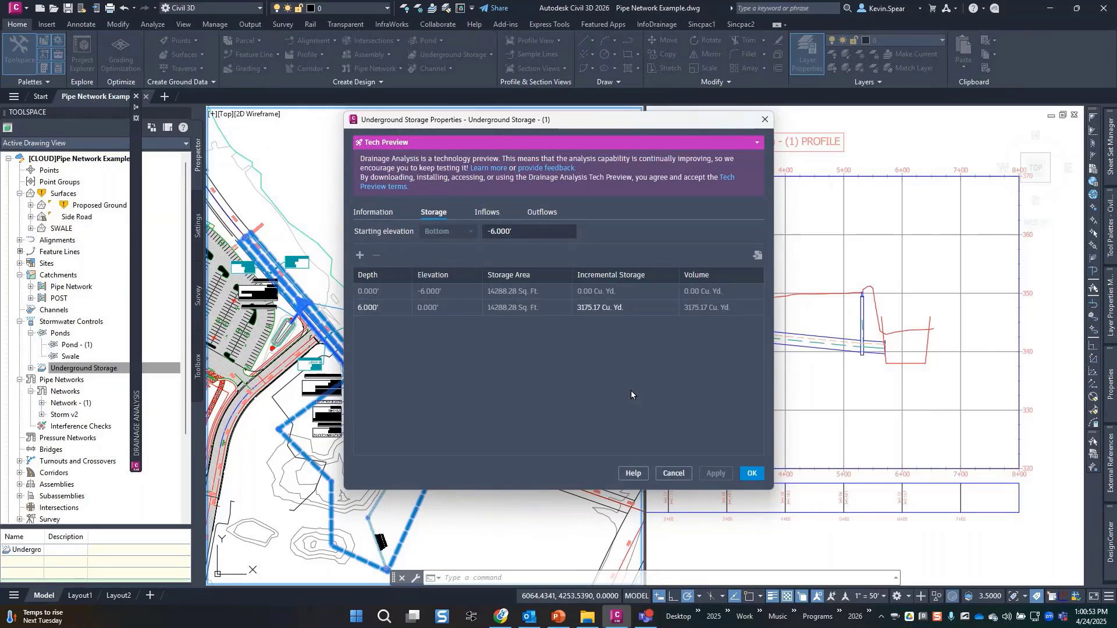
click(486, 213)
click(553, 214)
click(487, 213)
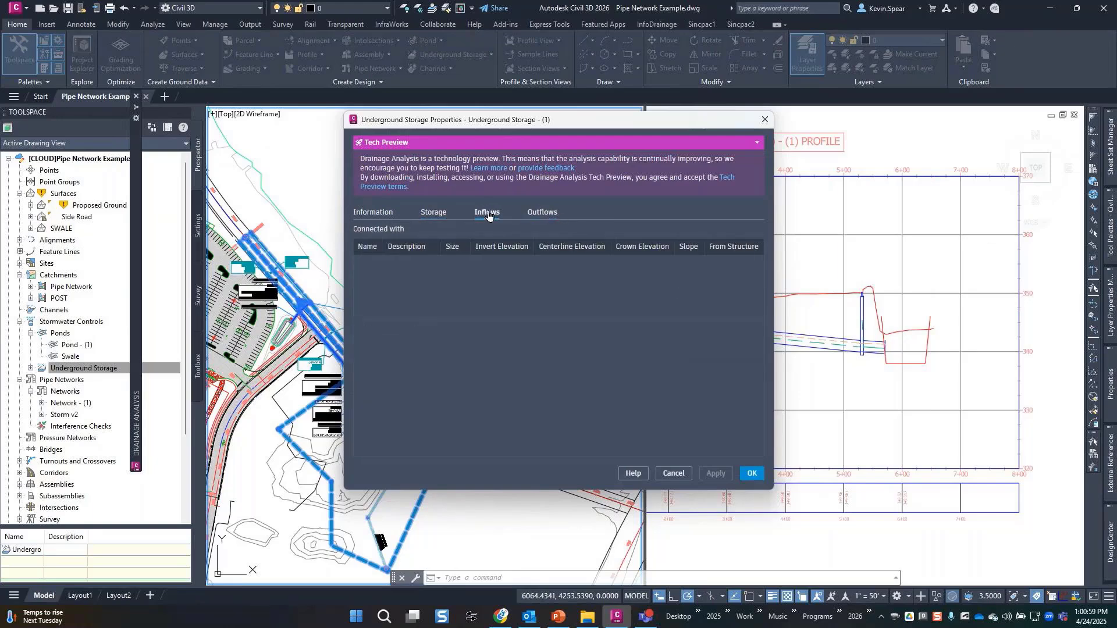
click(432, 213)
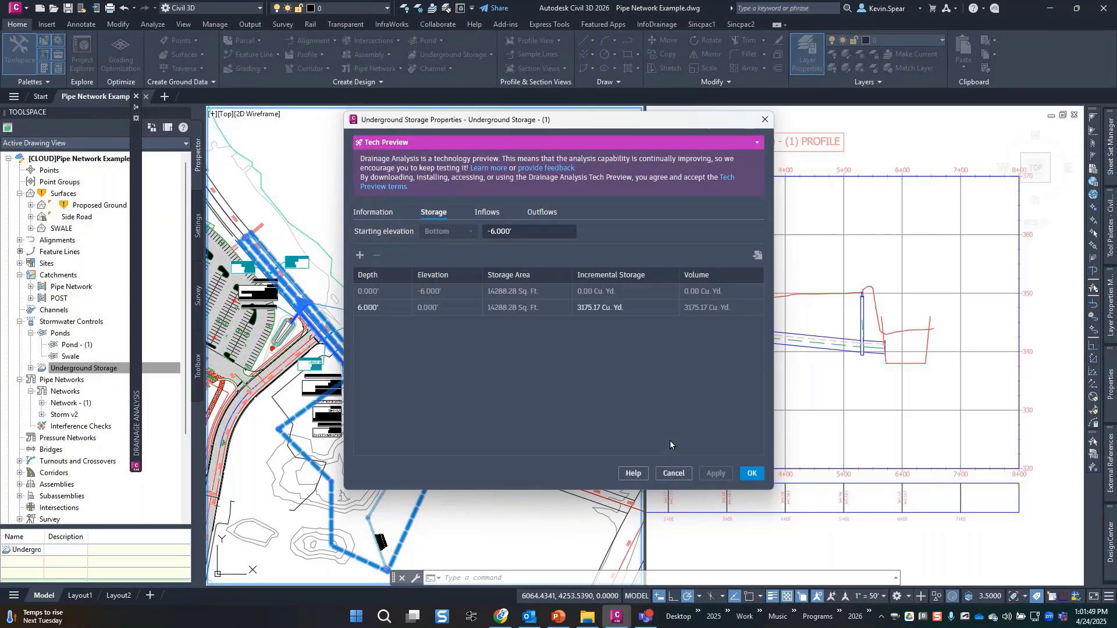
Cancel the storage properties without changes and clear the selection.
click(669, 475)
click(569, 319)
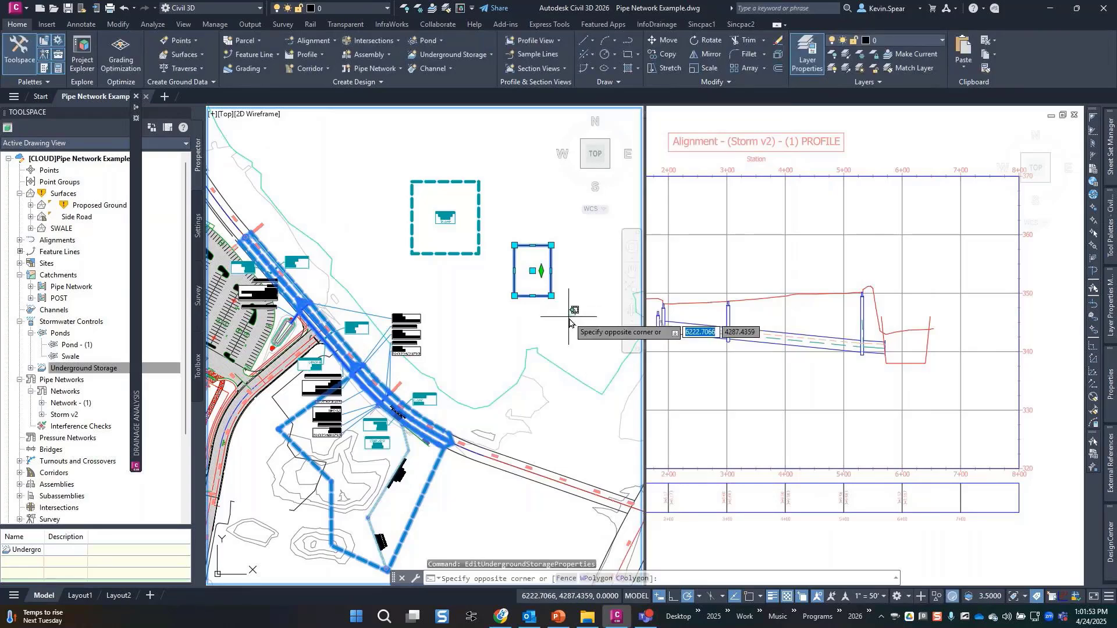
key(Escape)
key(Escape)
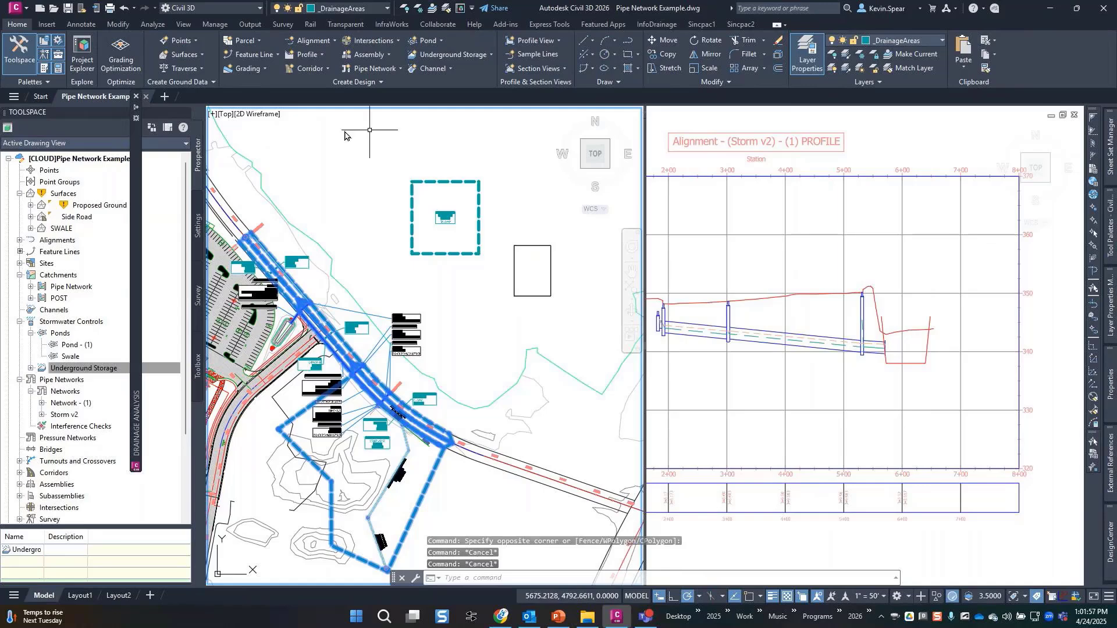
click(0, 122)
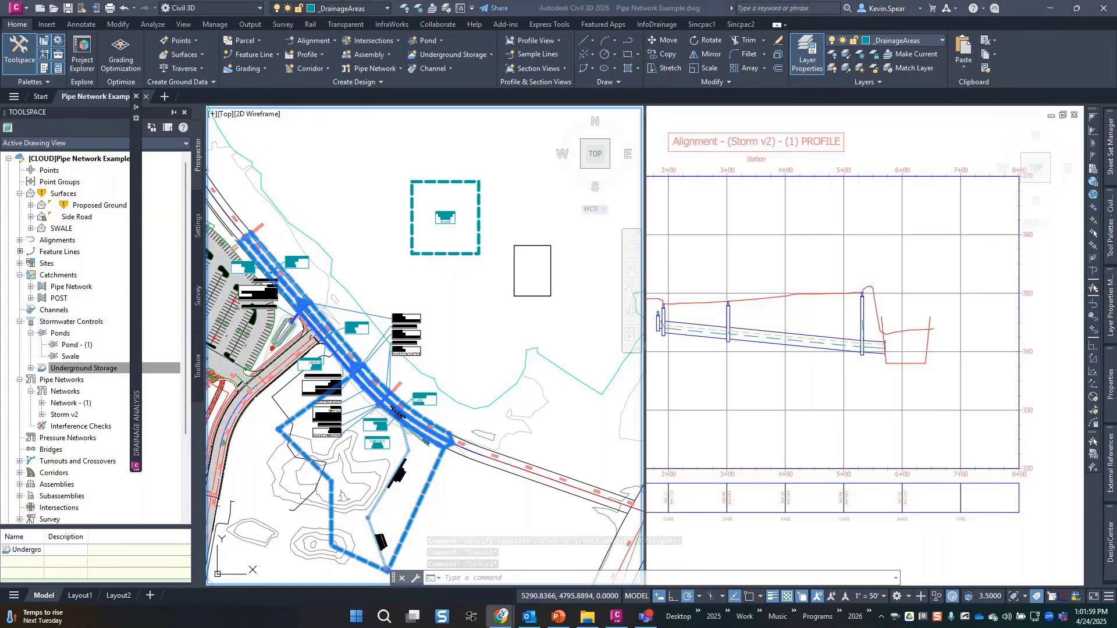